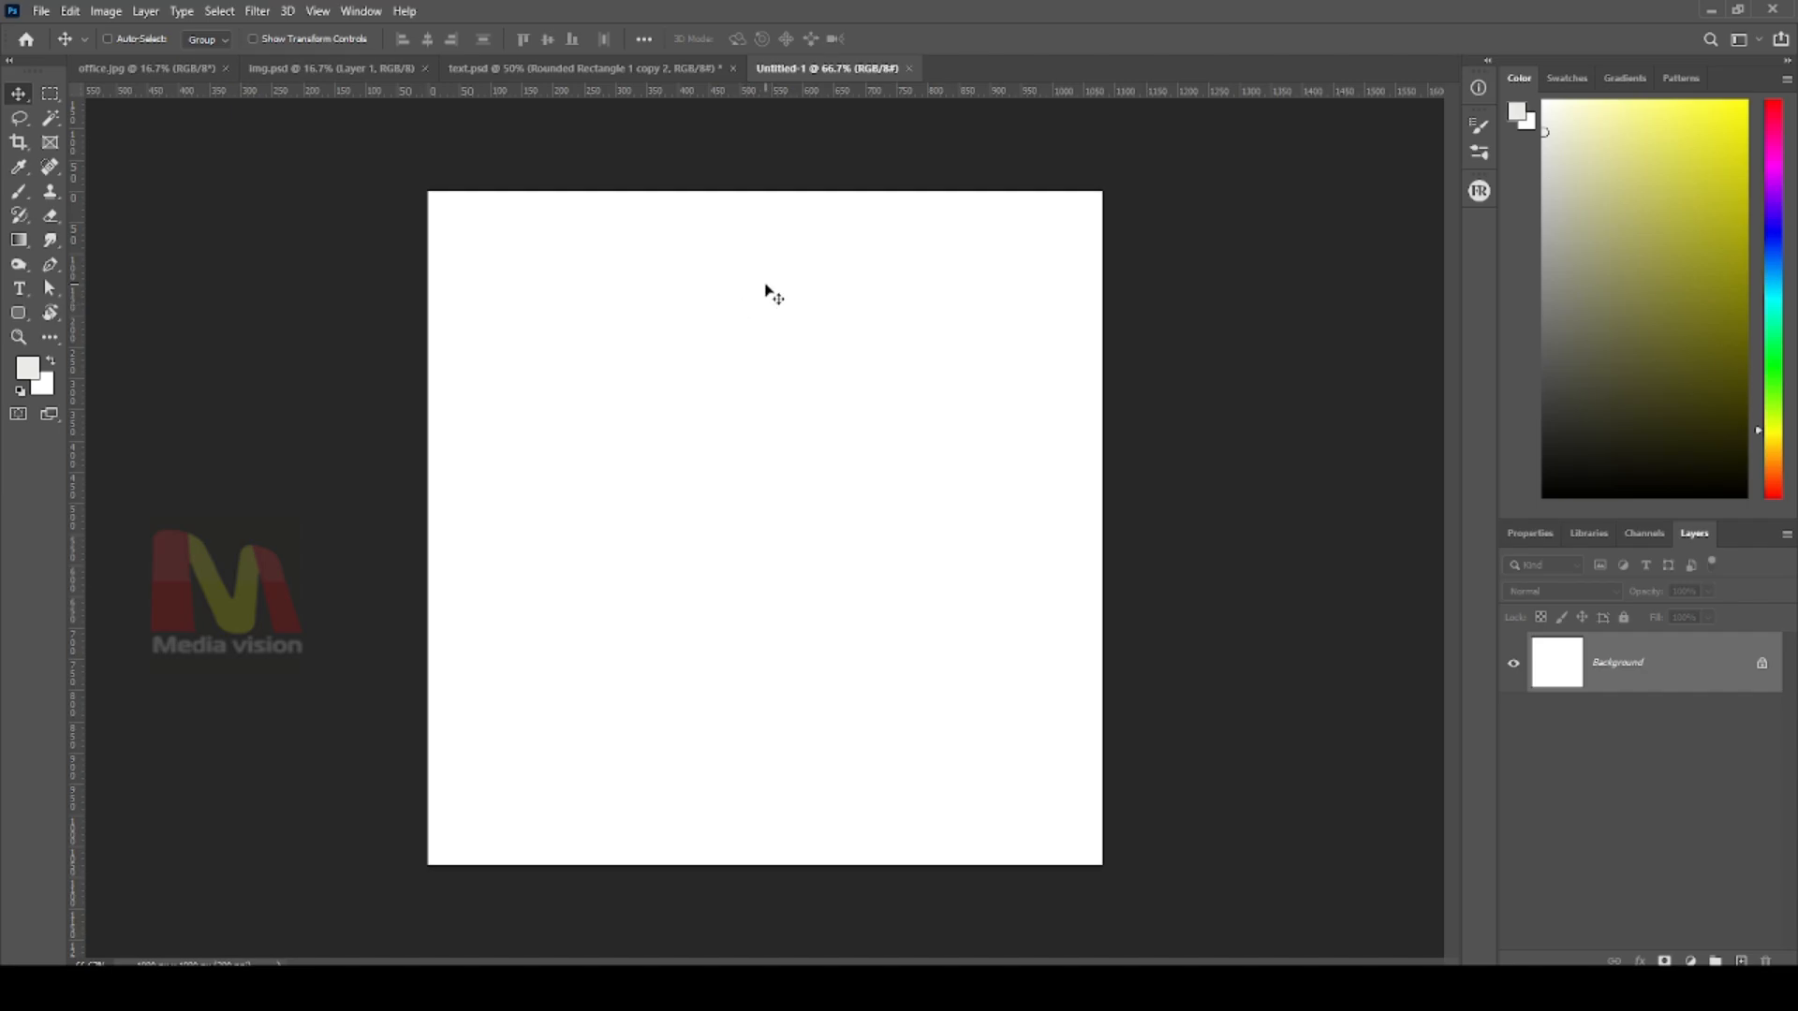
Fill the background layer of the blank Untitled-1 canvas with the light grey foreground colour #eaeae8
click(501, 69)
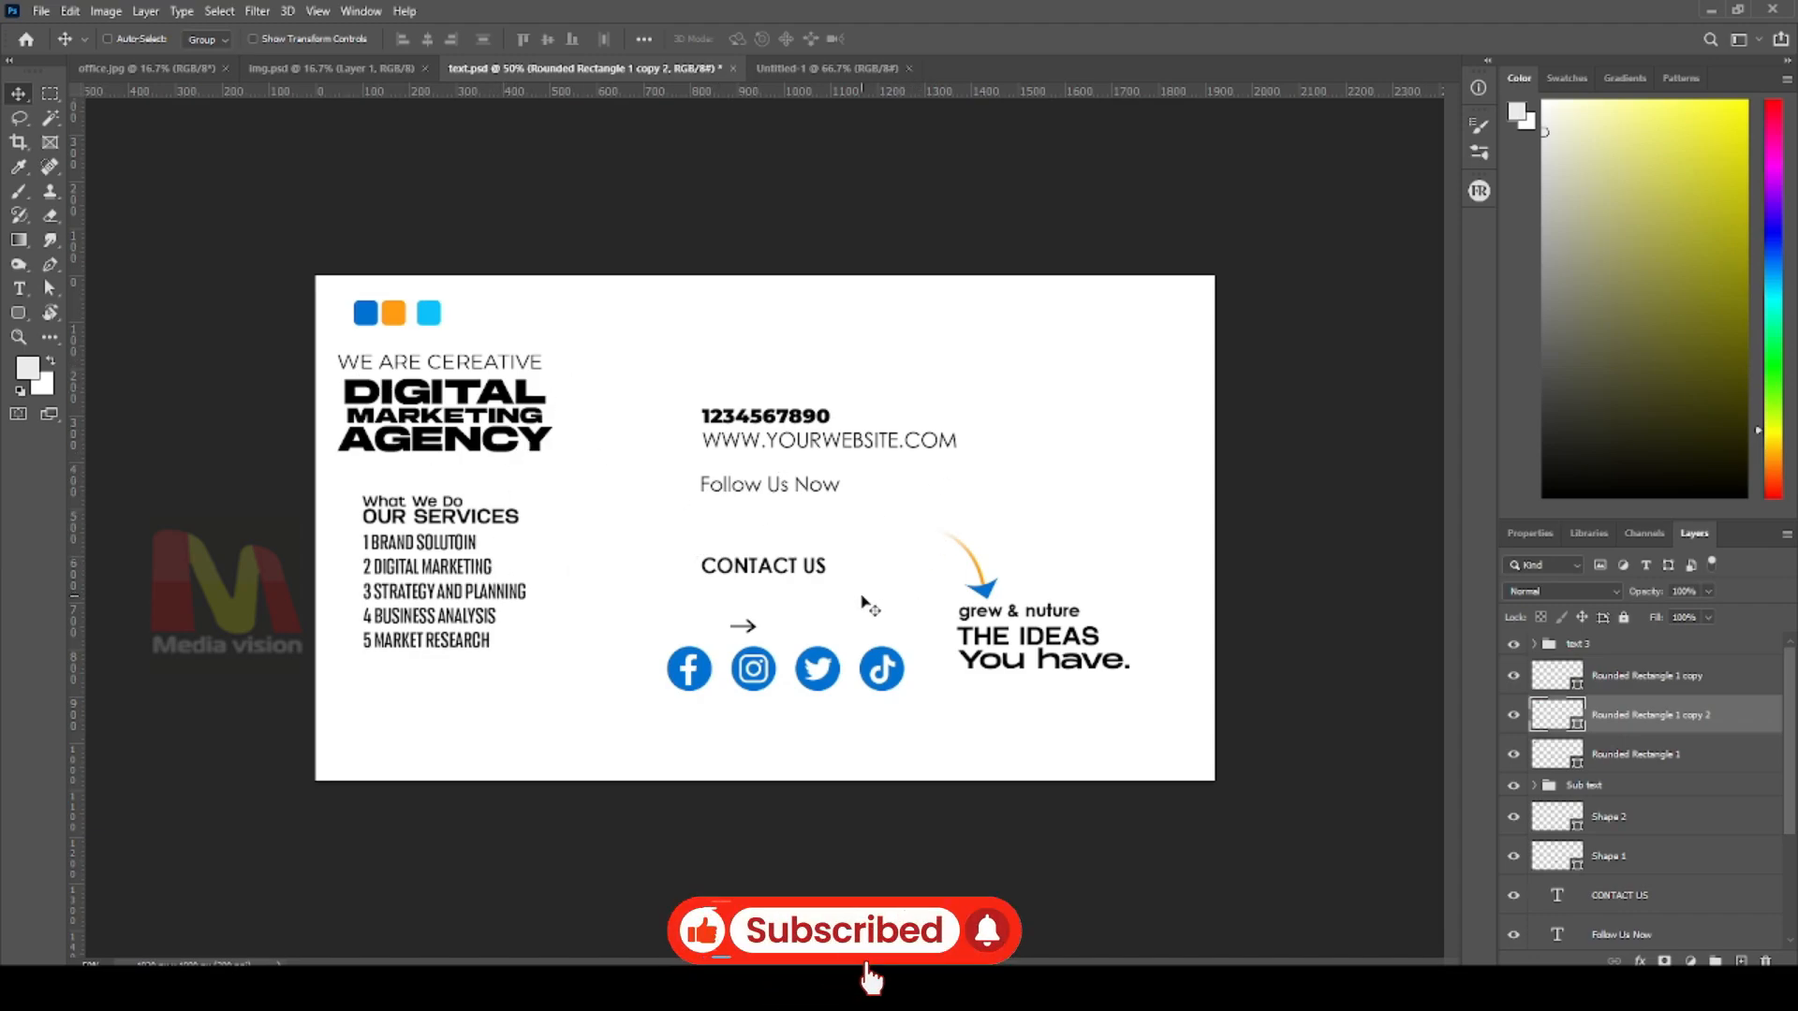
click(827, 68)
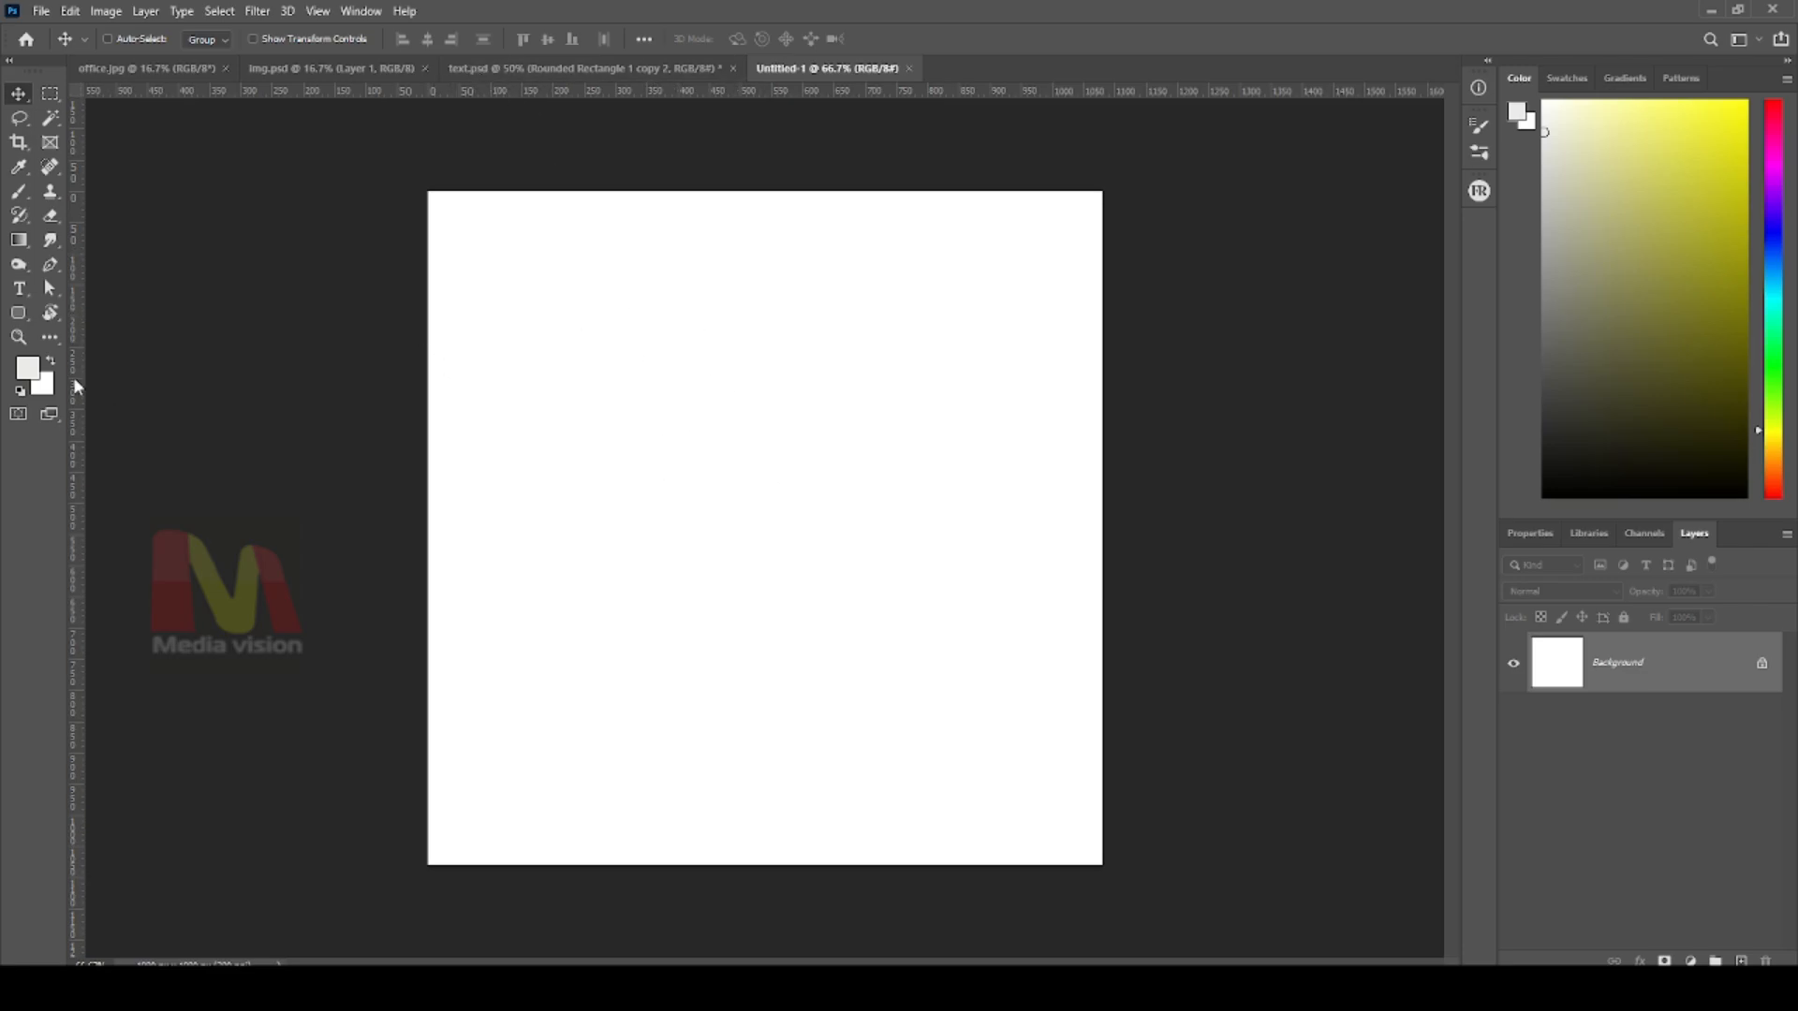
click(28, 368)
drag(919, 546, 883, 545)
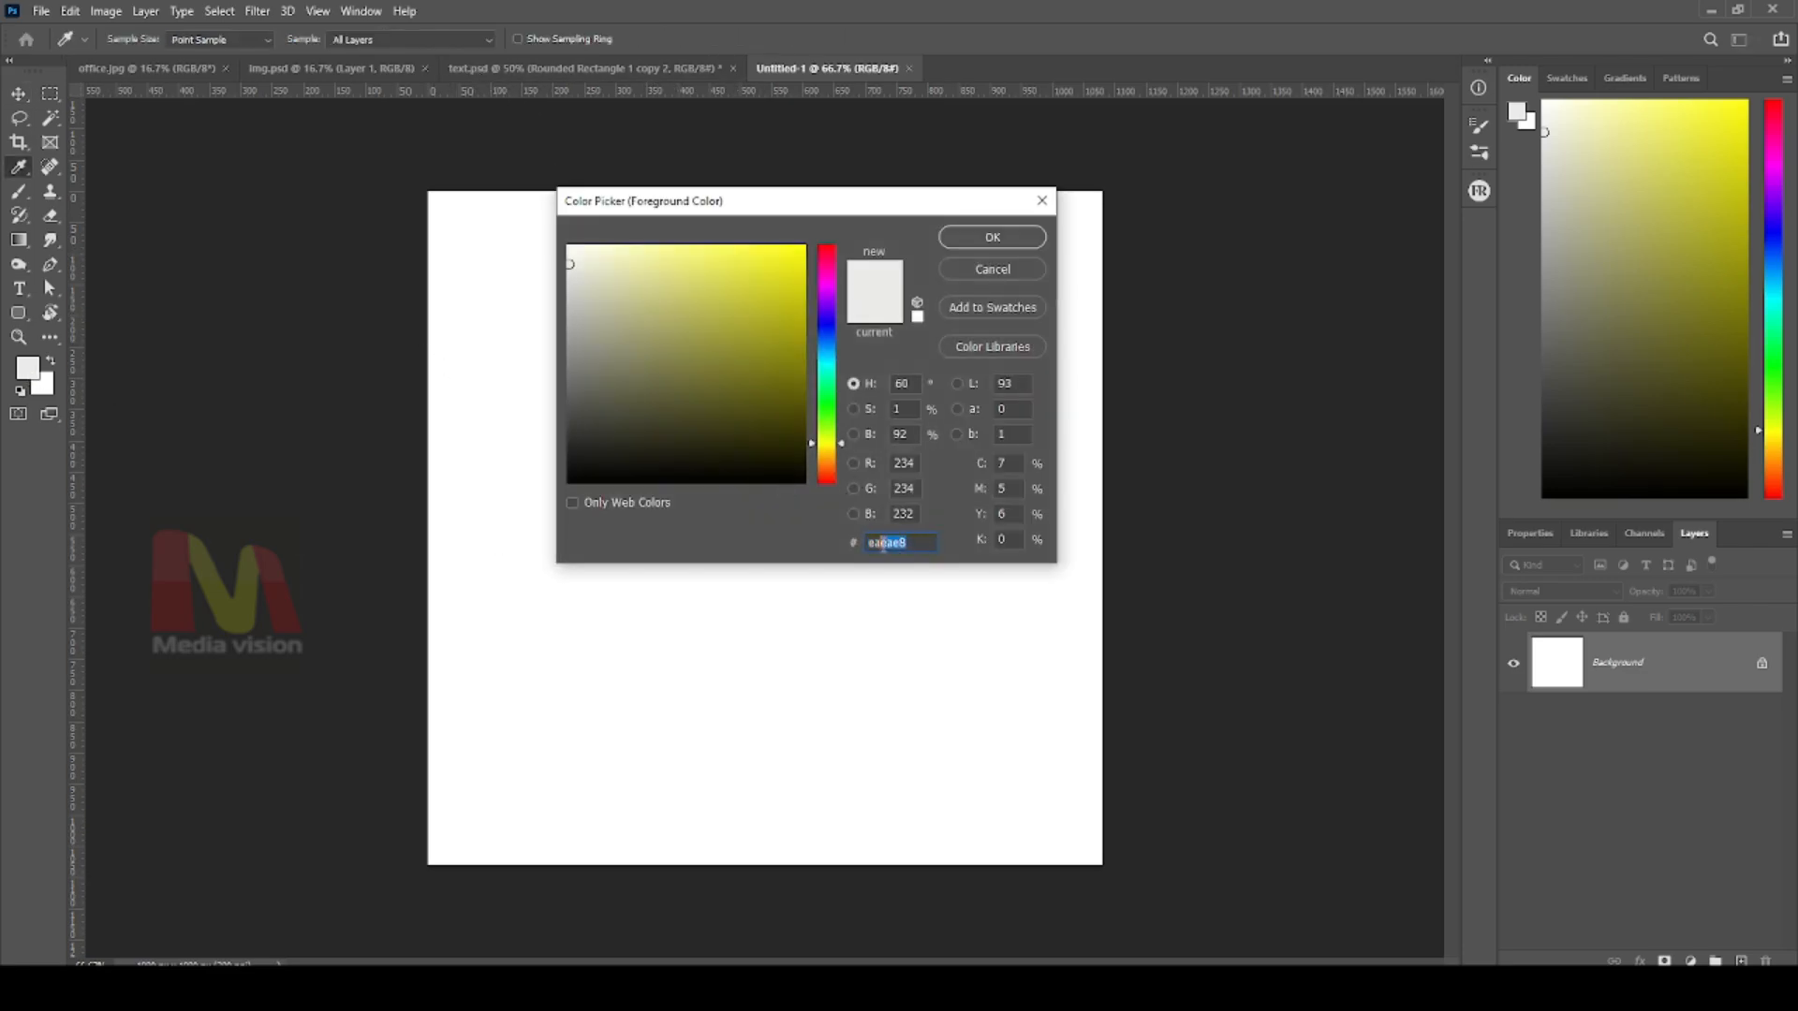
click(990, 238)
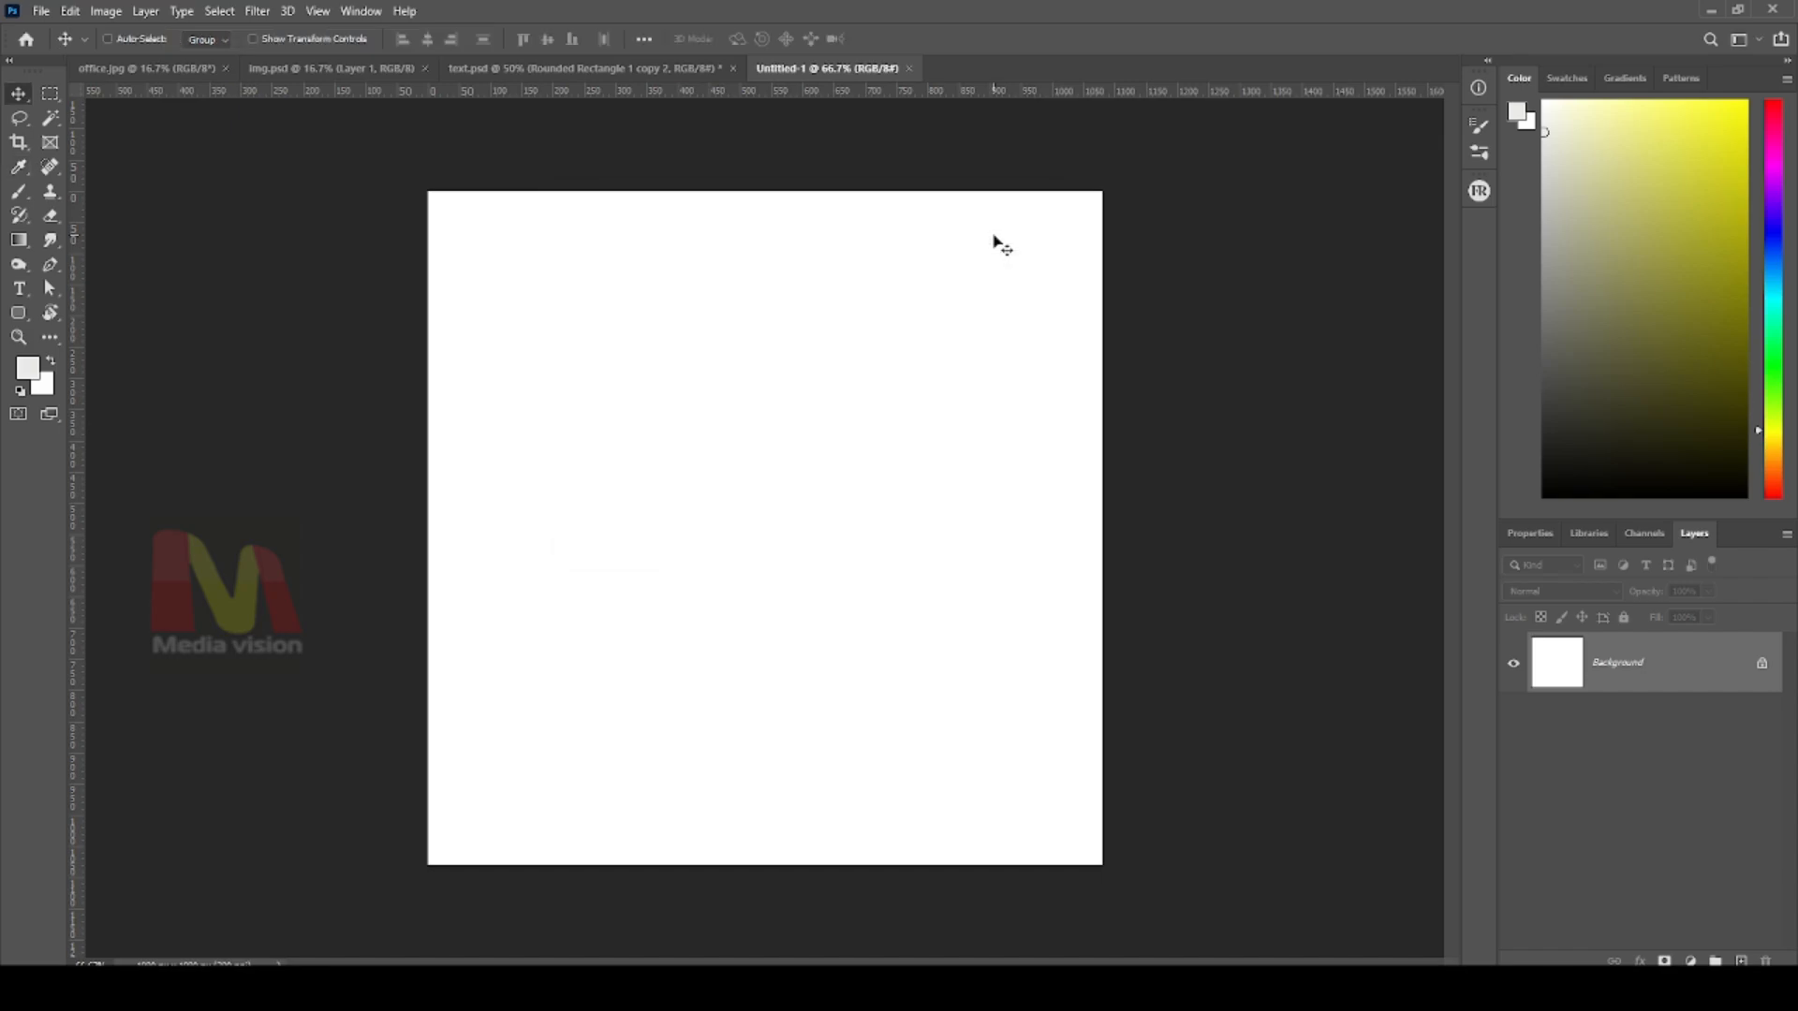
key(alt+BackSpace)
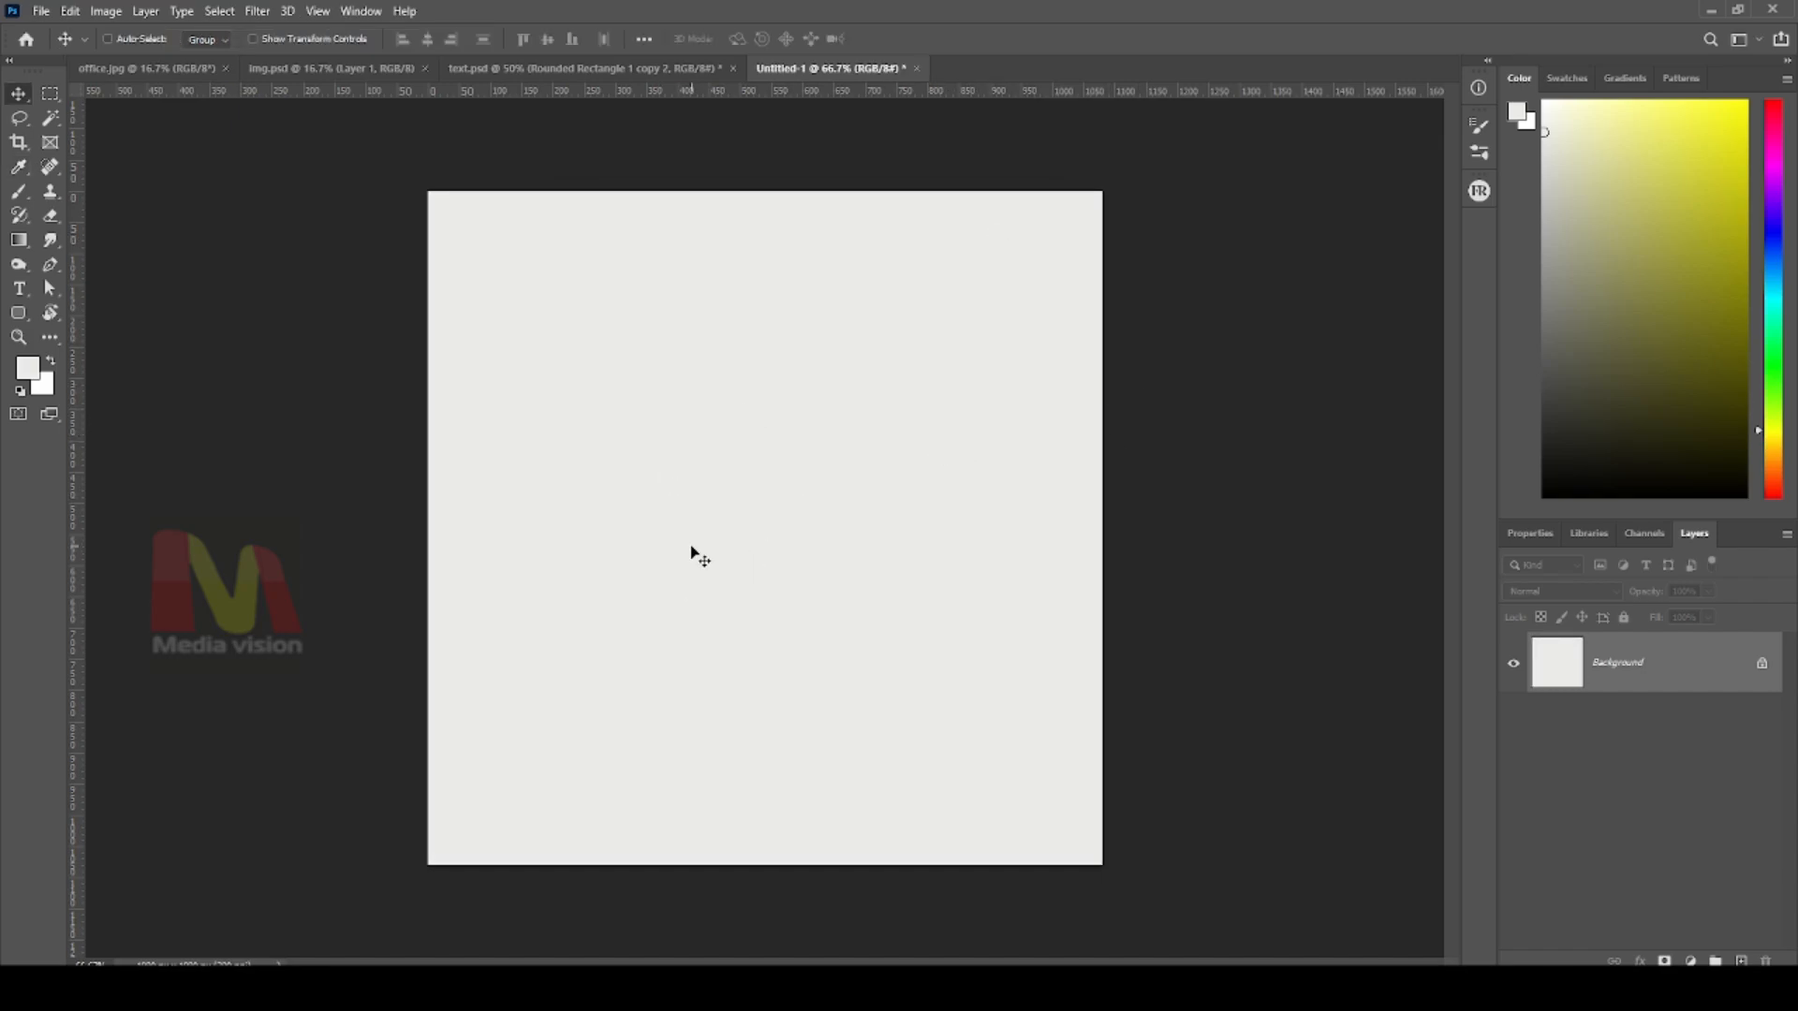
Make white the foreground colour and set up the Soft Round Pressure Opacity and Flow brush at 1000 px
click(51, 364)
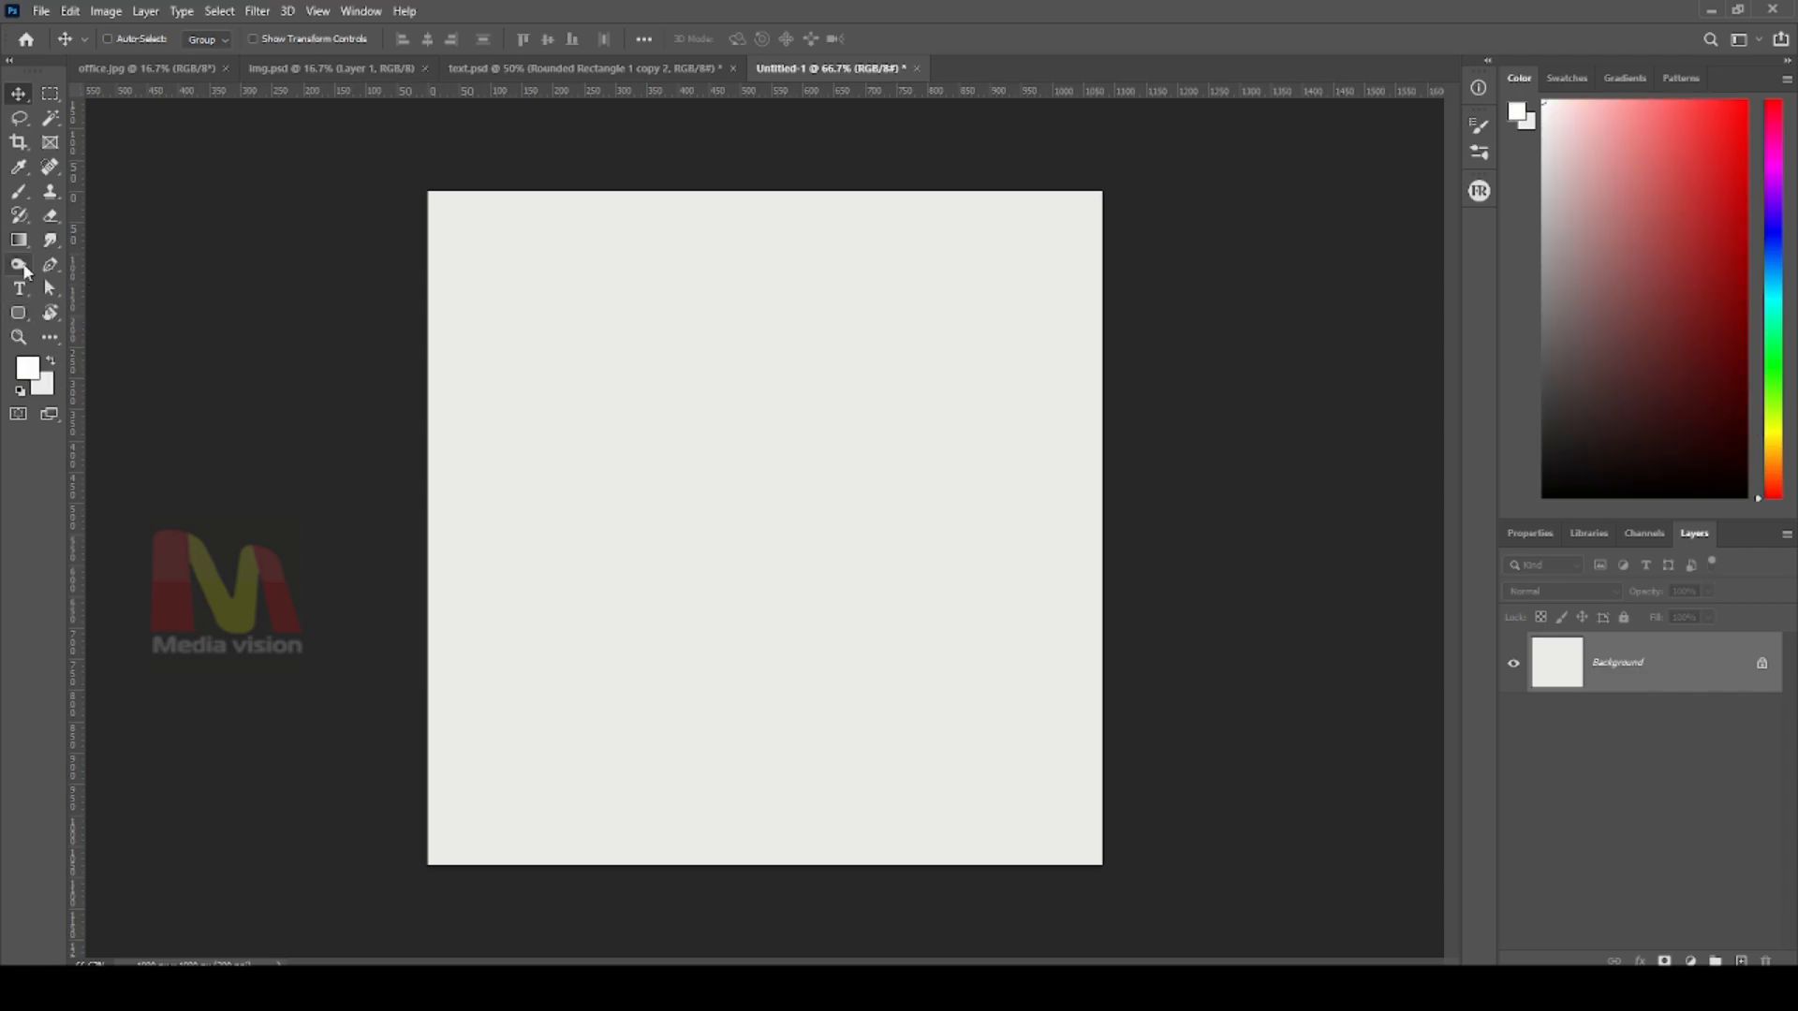
key(b)
right_click(693, 434)
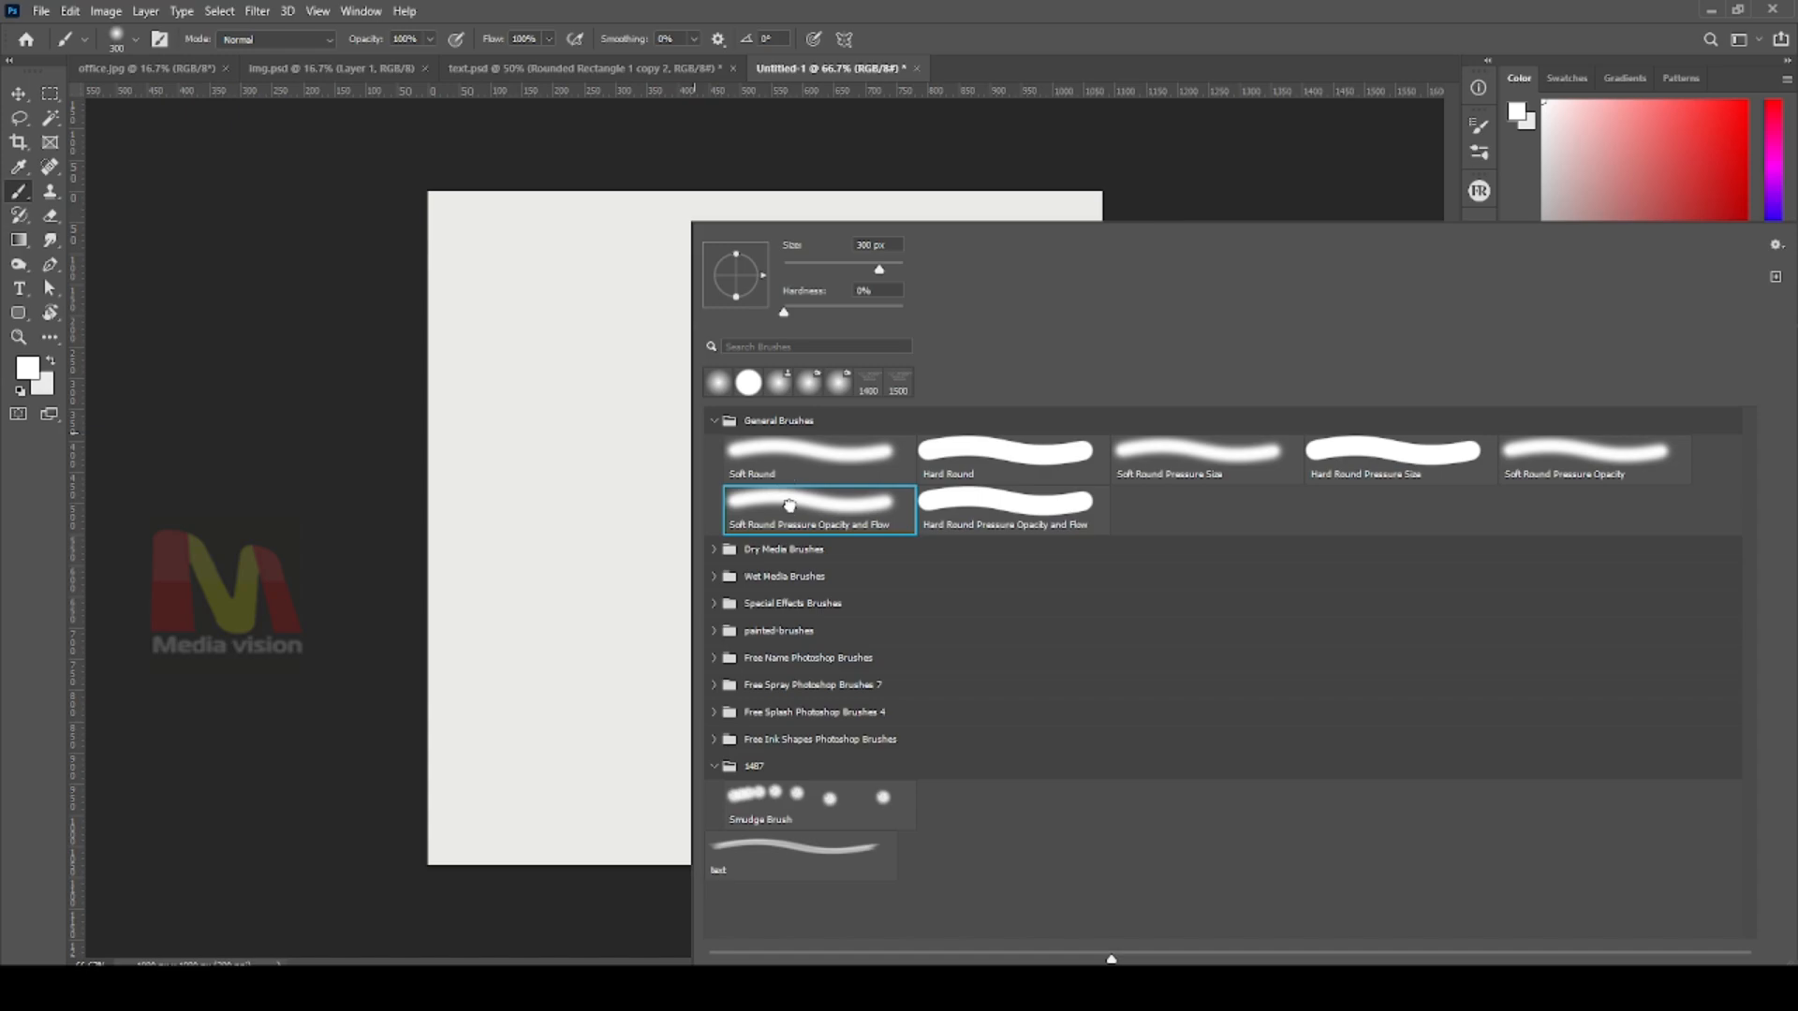
double_click(790, 508)
key(bracketright)
key(bracketright)
key(bracketright)
key(bracketright)
key(bracketright)
key(bracketright)
key(bracketright)
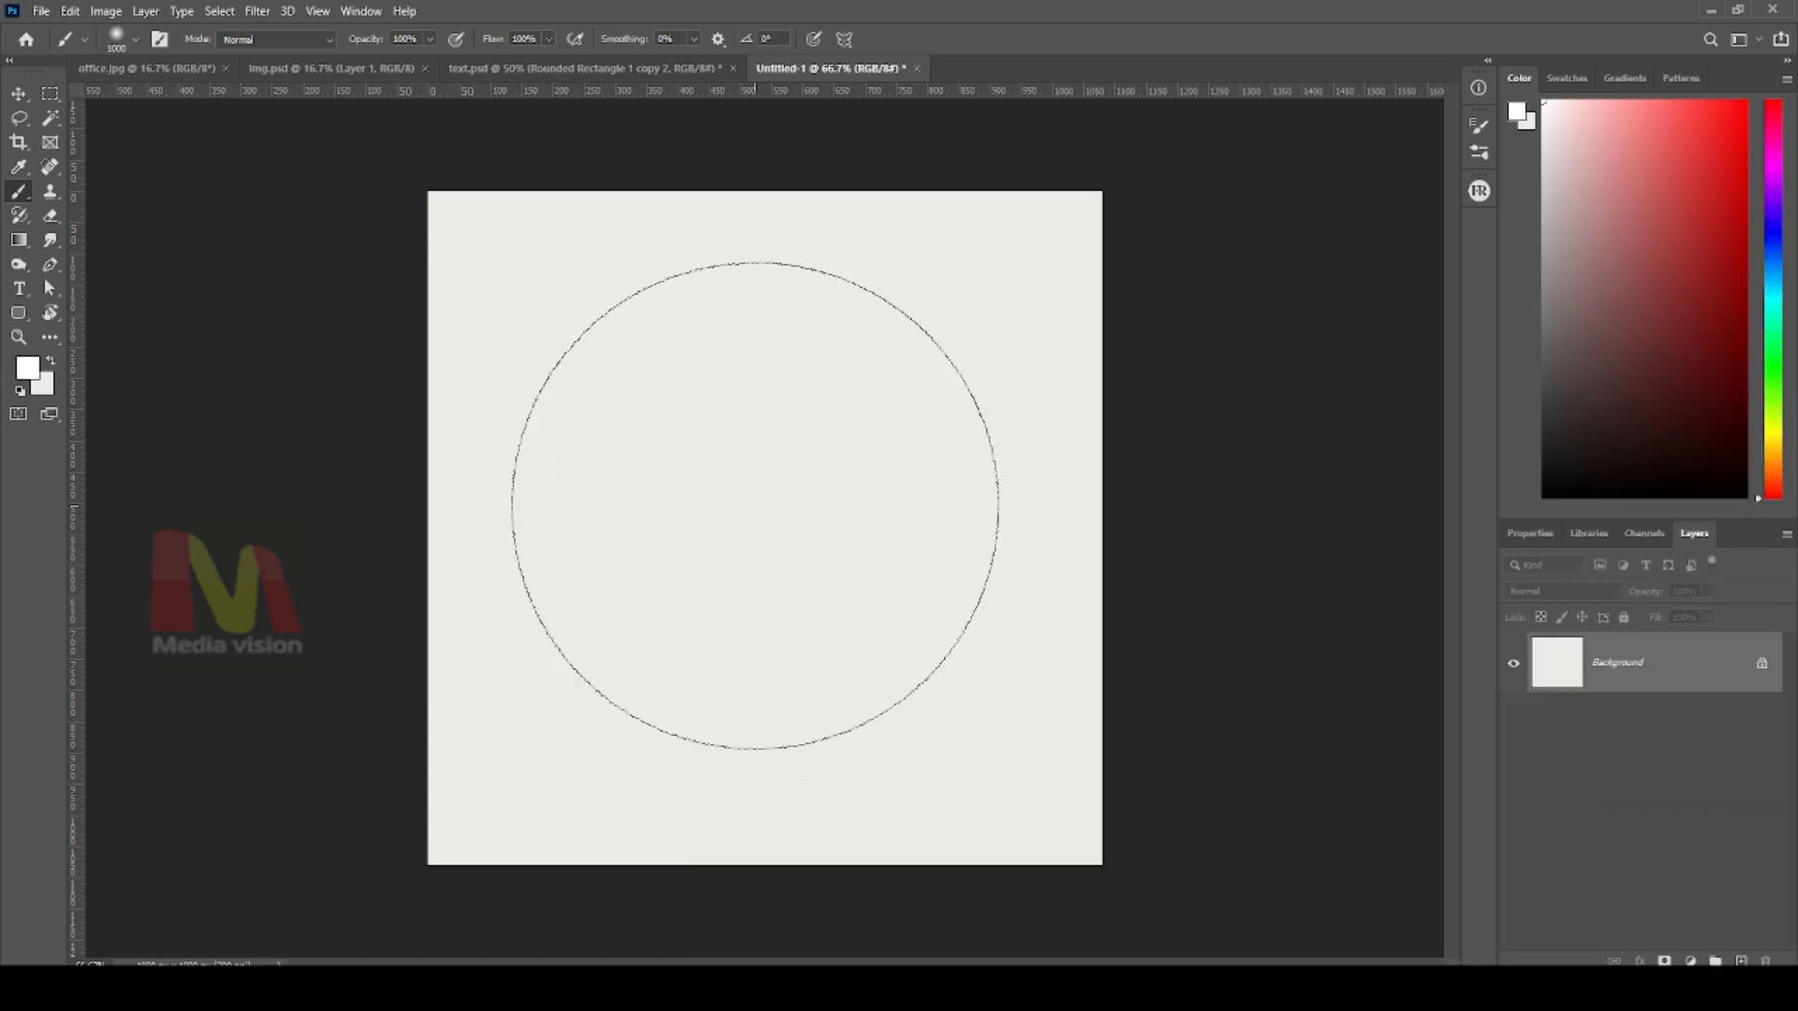
Paint a soft white glow over the middle of the grey background with the large soft brush
click(757, 509)
click(715, 578)
click(674, 499)
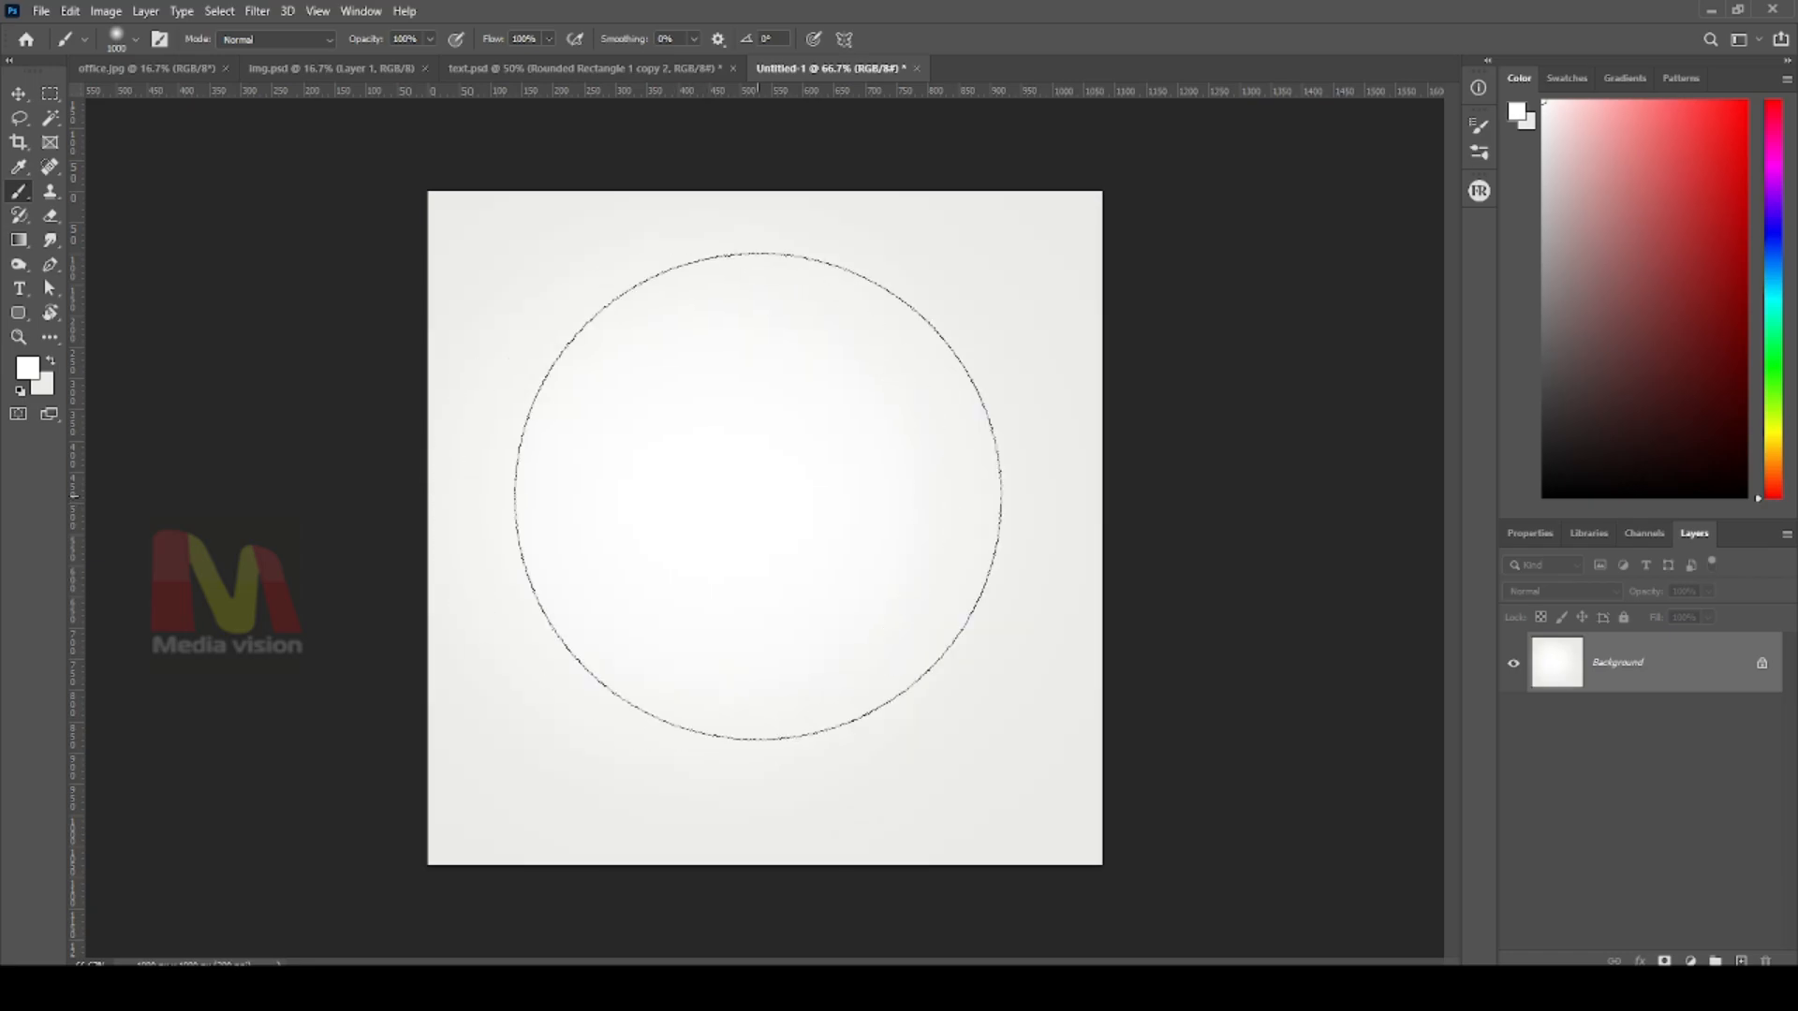
click(803, 478)
key(c)
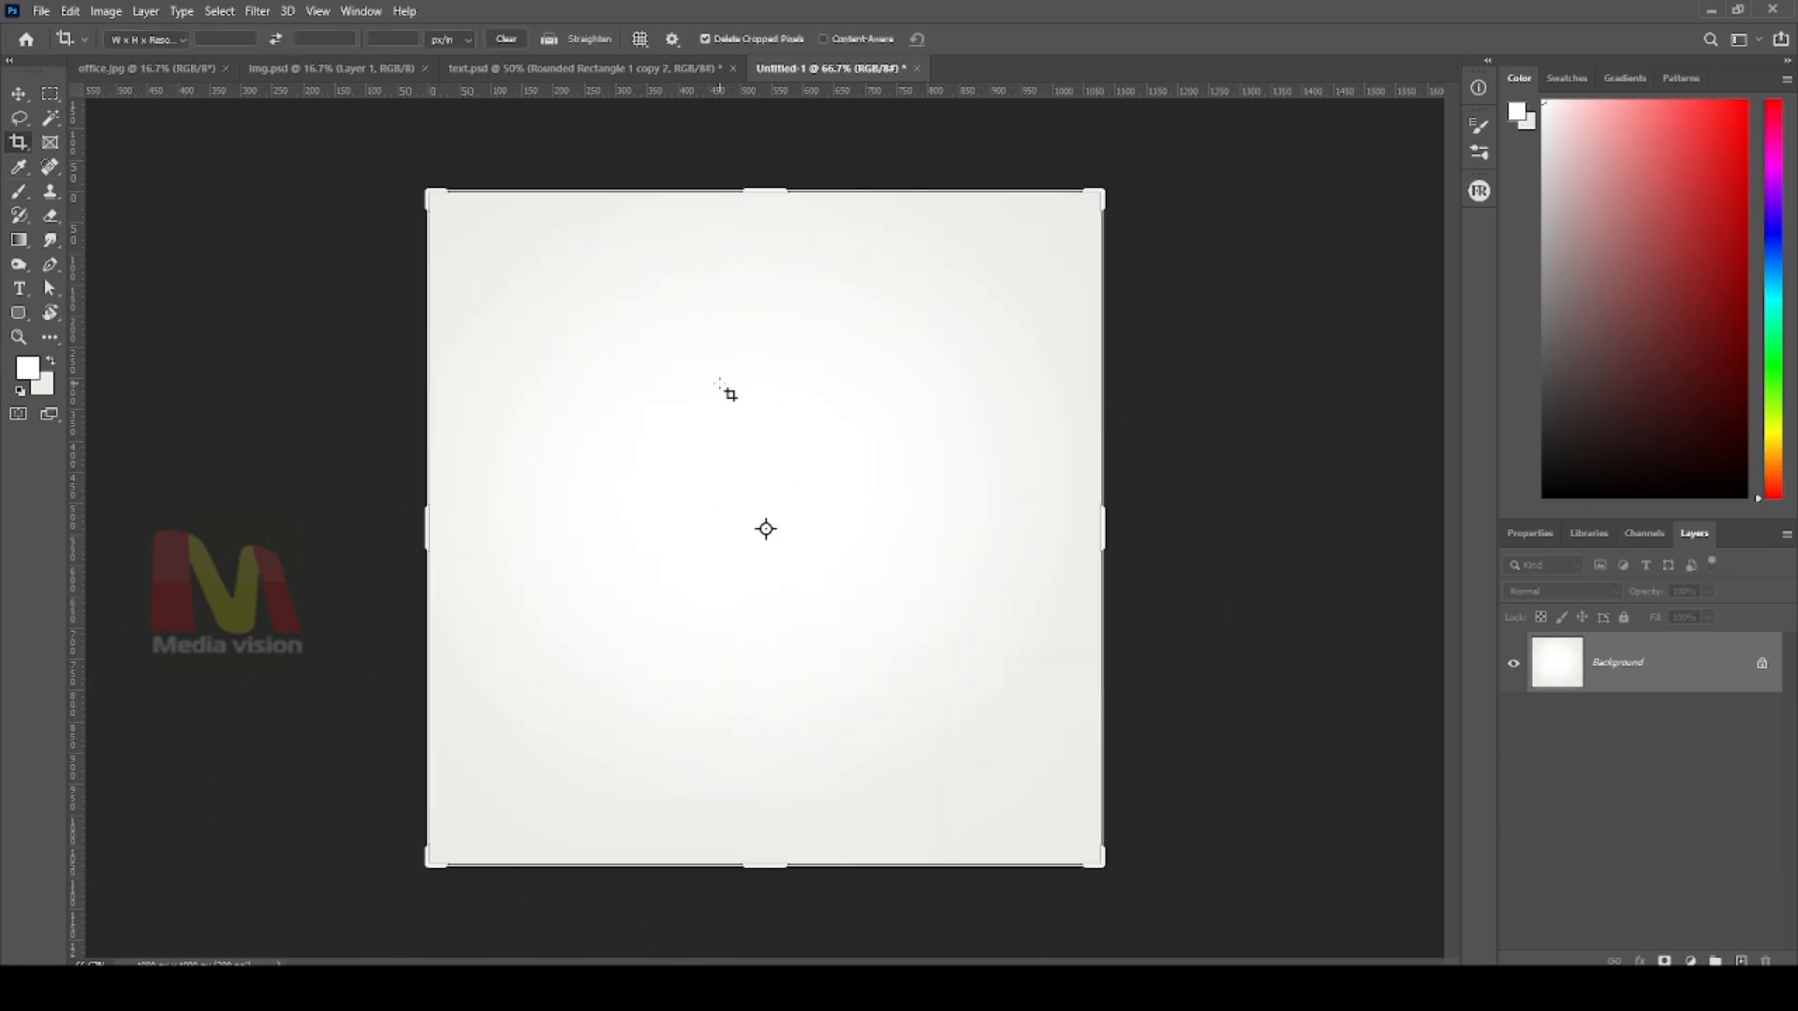
key(v)
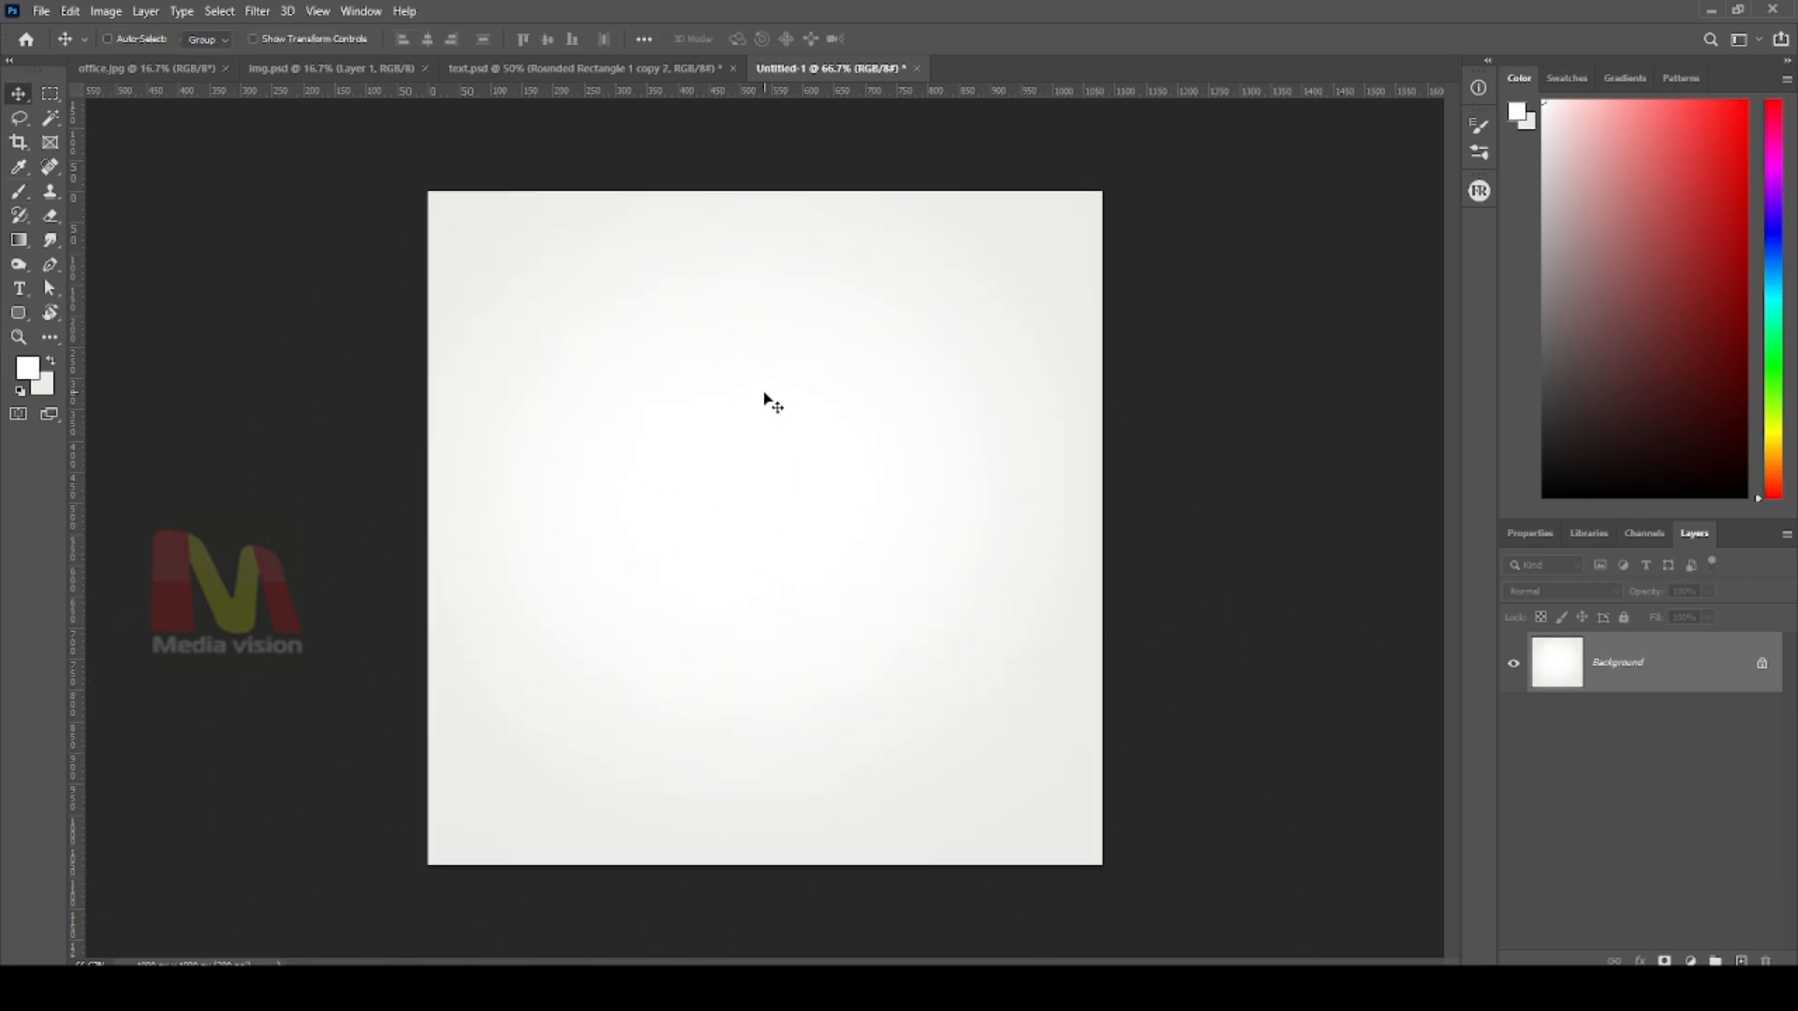
Draw an outlined rounded rectangle about 375 by 720 px and move it to the horizontal centre, extending past the canvas's upper edge
click(18, 315)
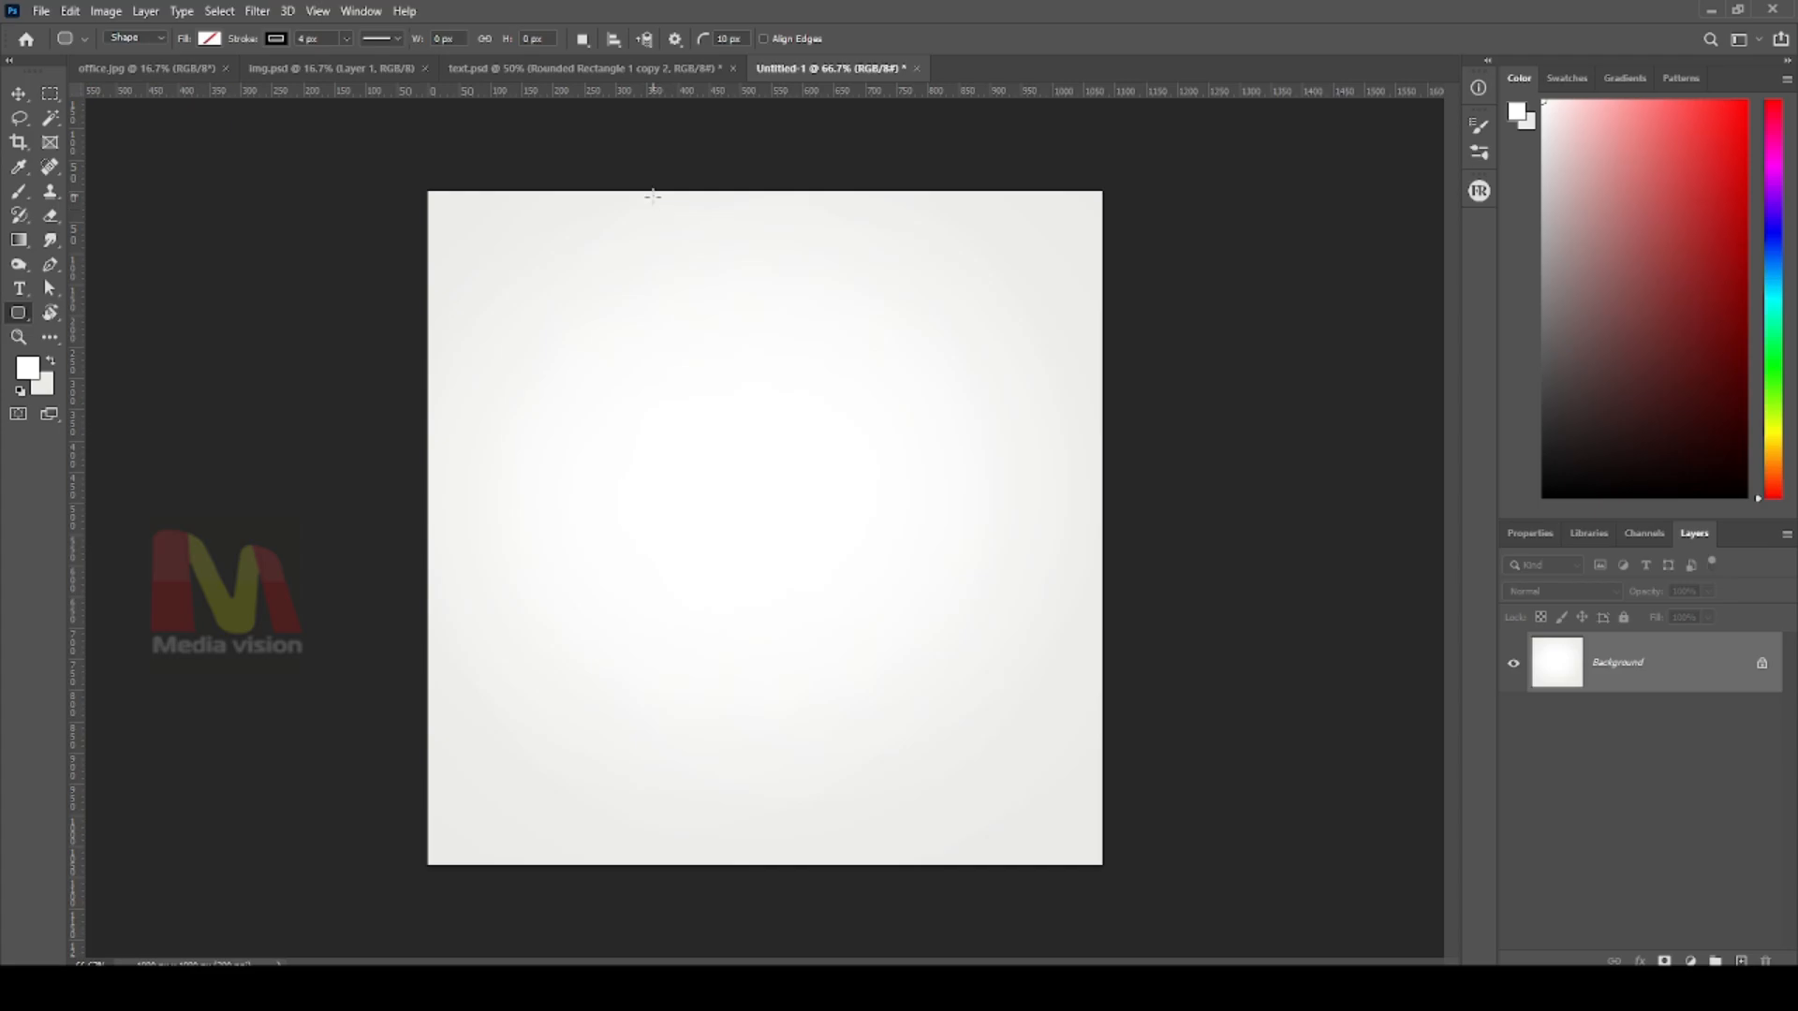
drag(653, 195, 887, 644)
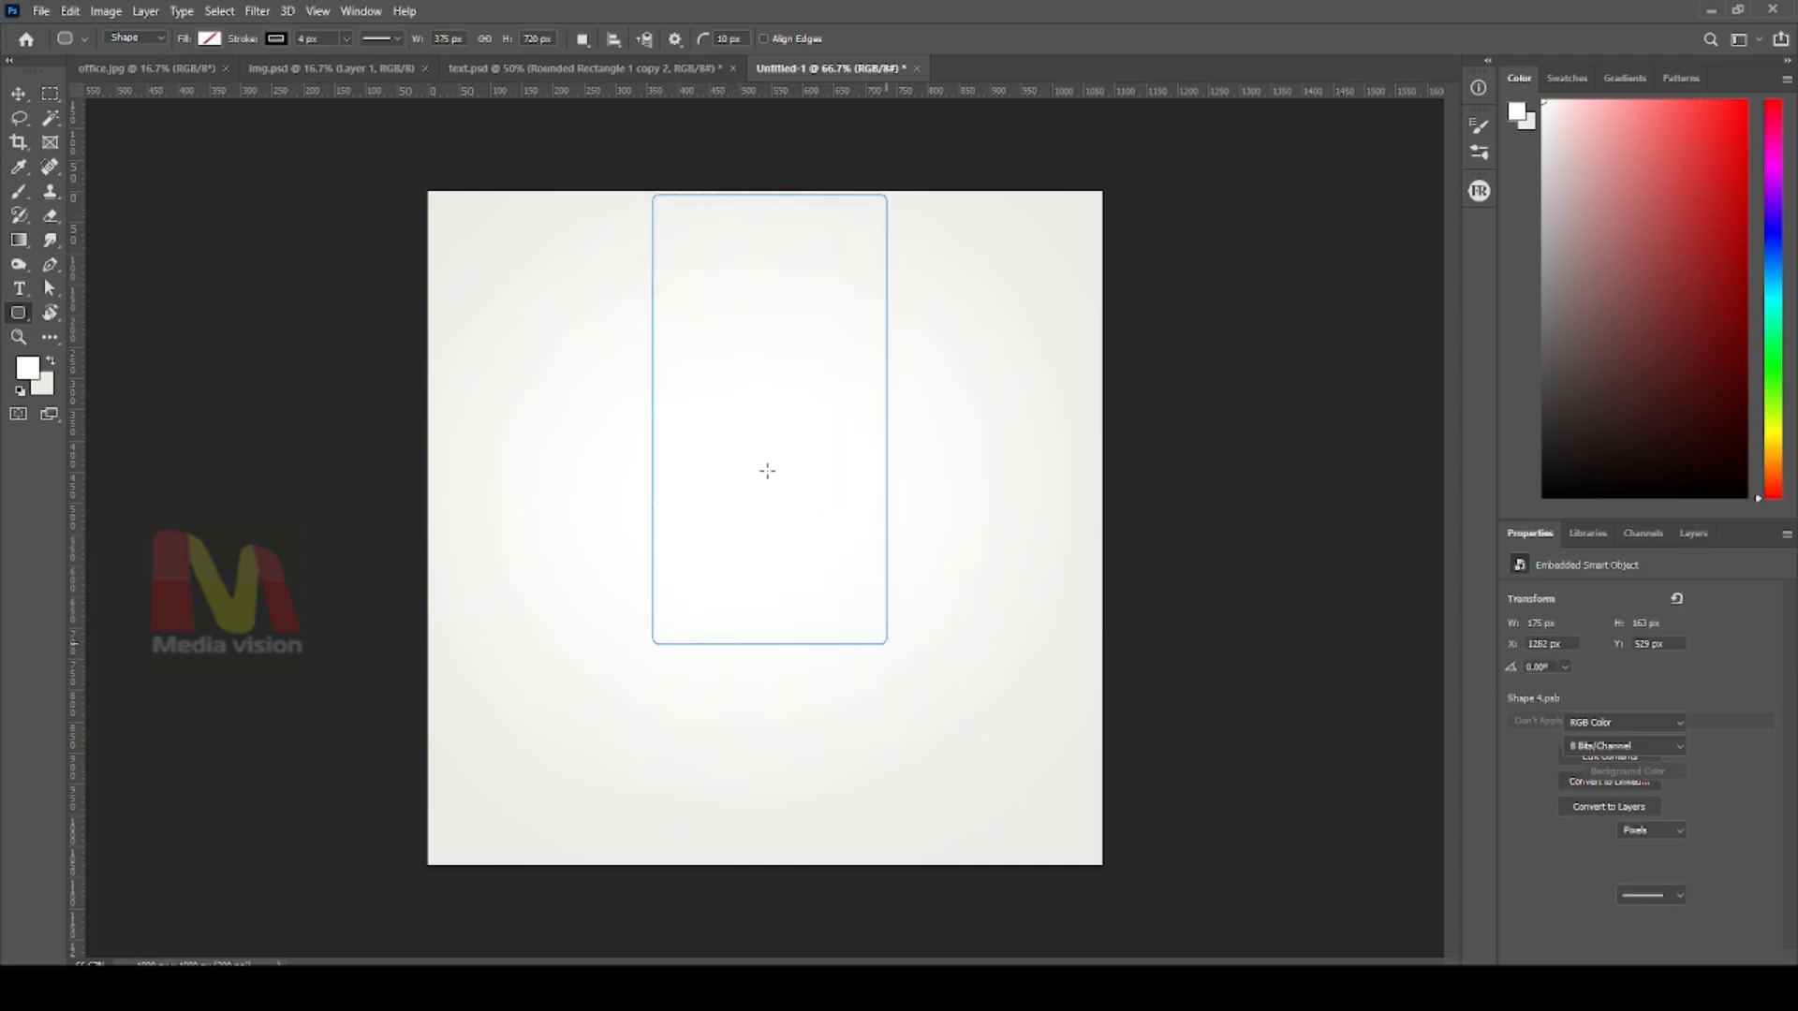
key(v)
drag(795, 578, 791, 524)
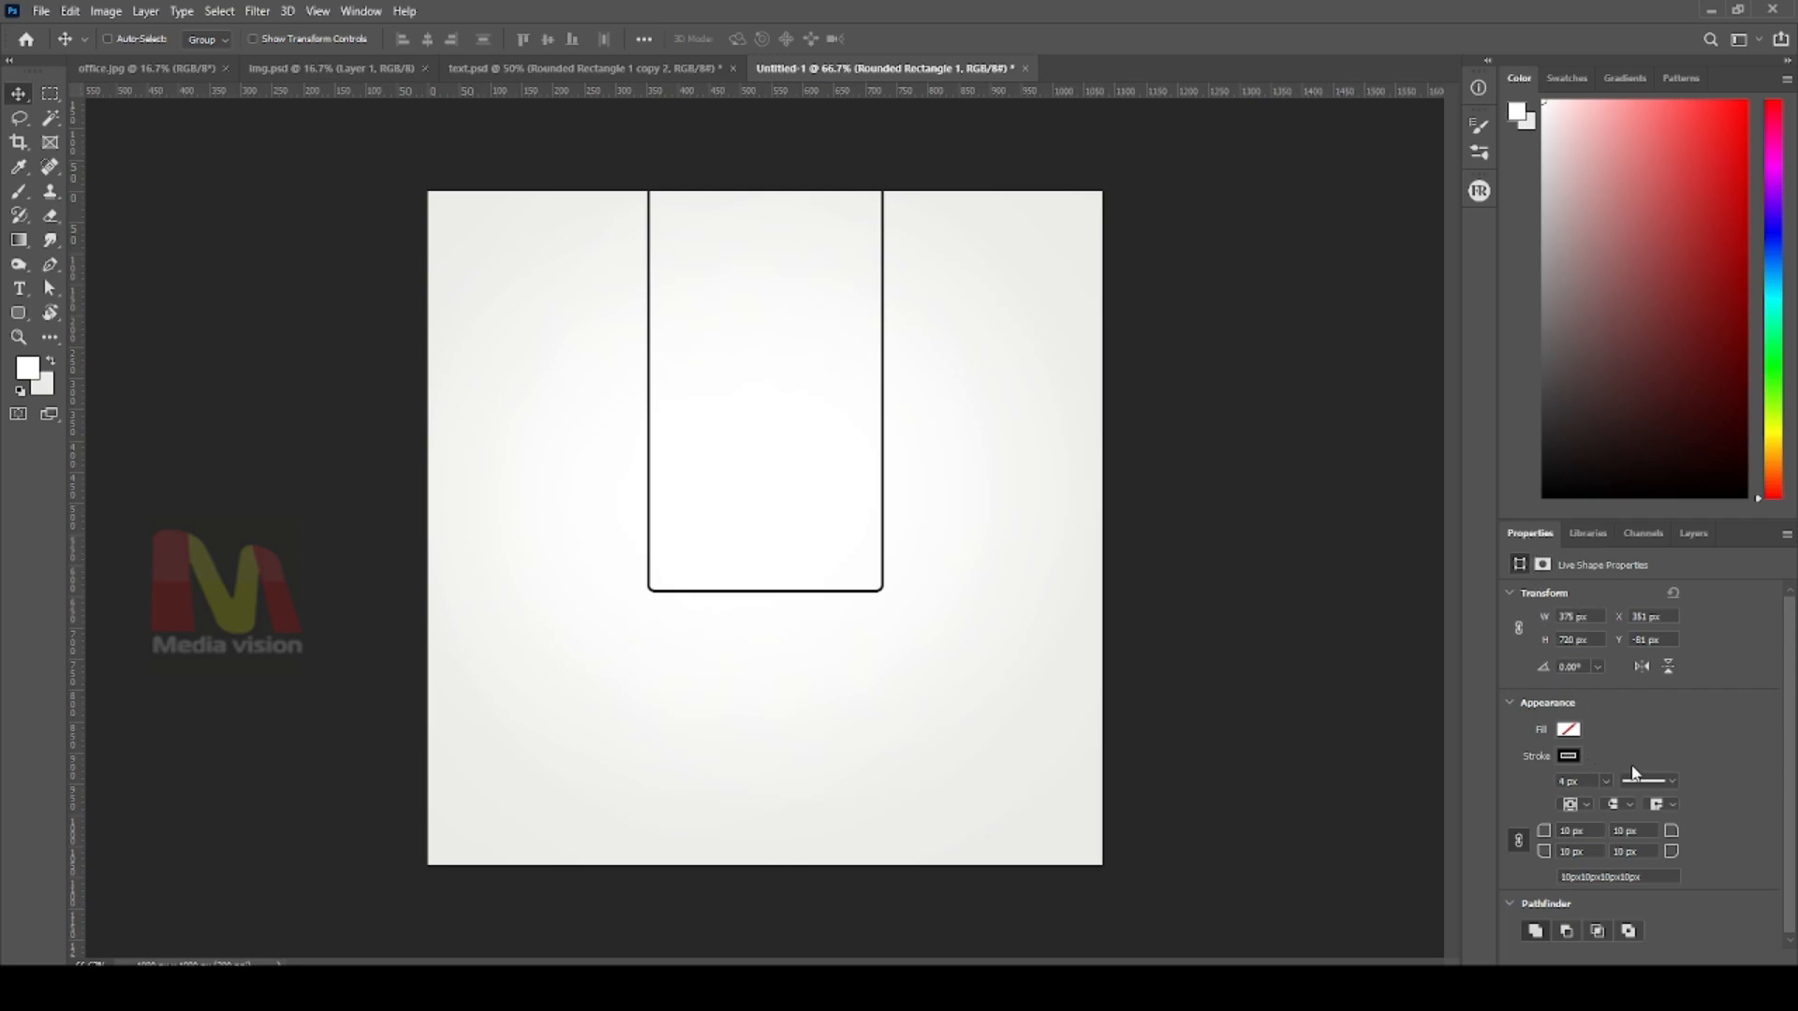
click(1596, 832)
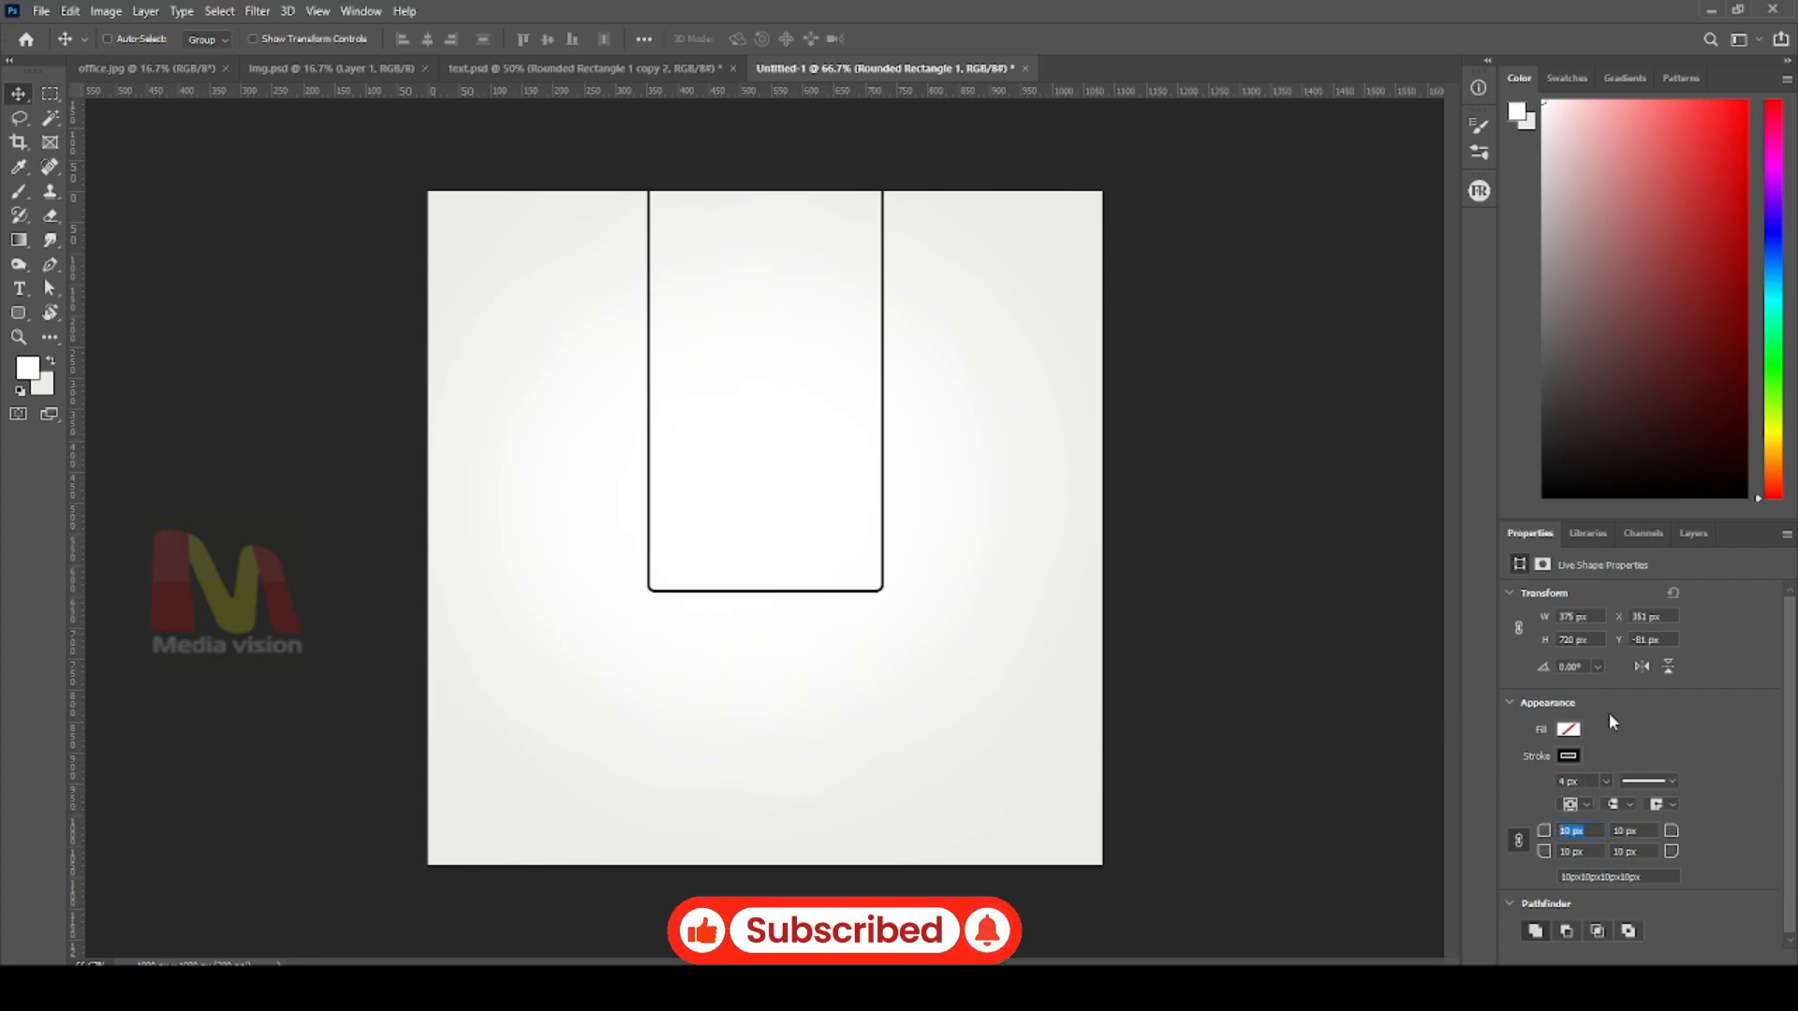
key(u)
drag(855, 571, 811, 423)
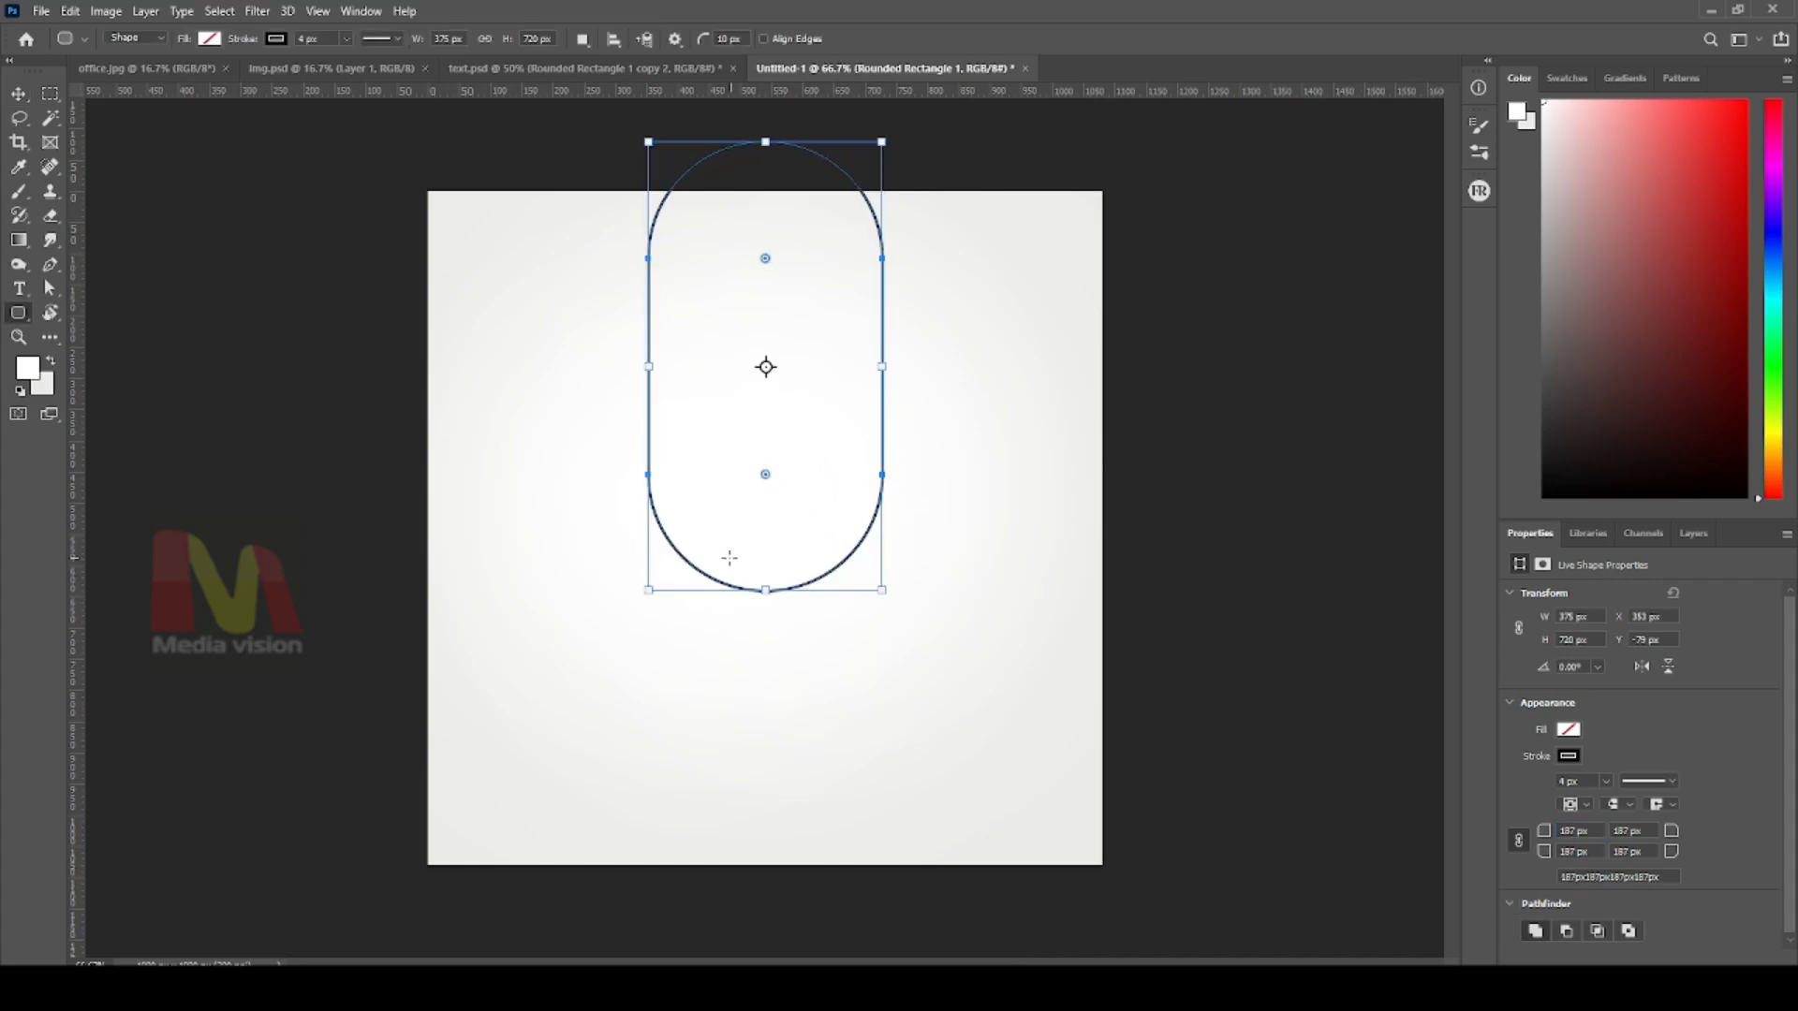
key(ctrl+z)
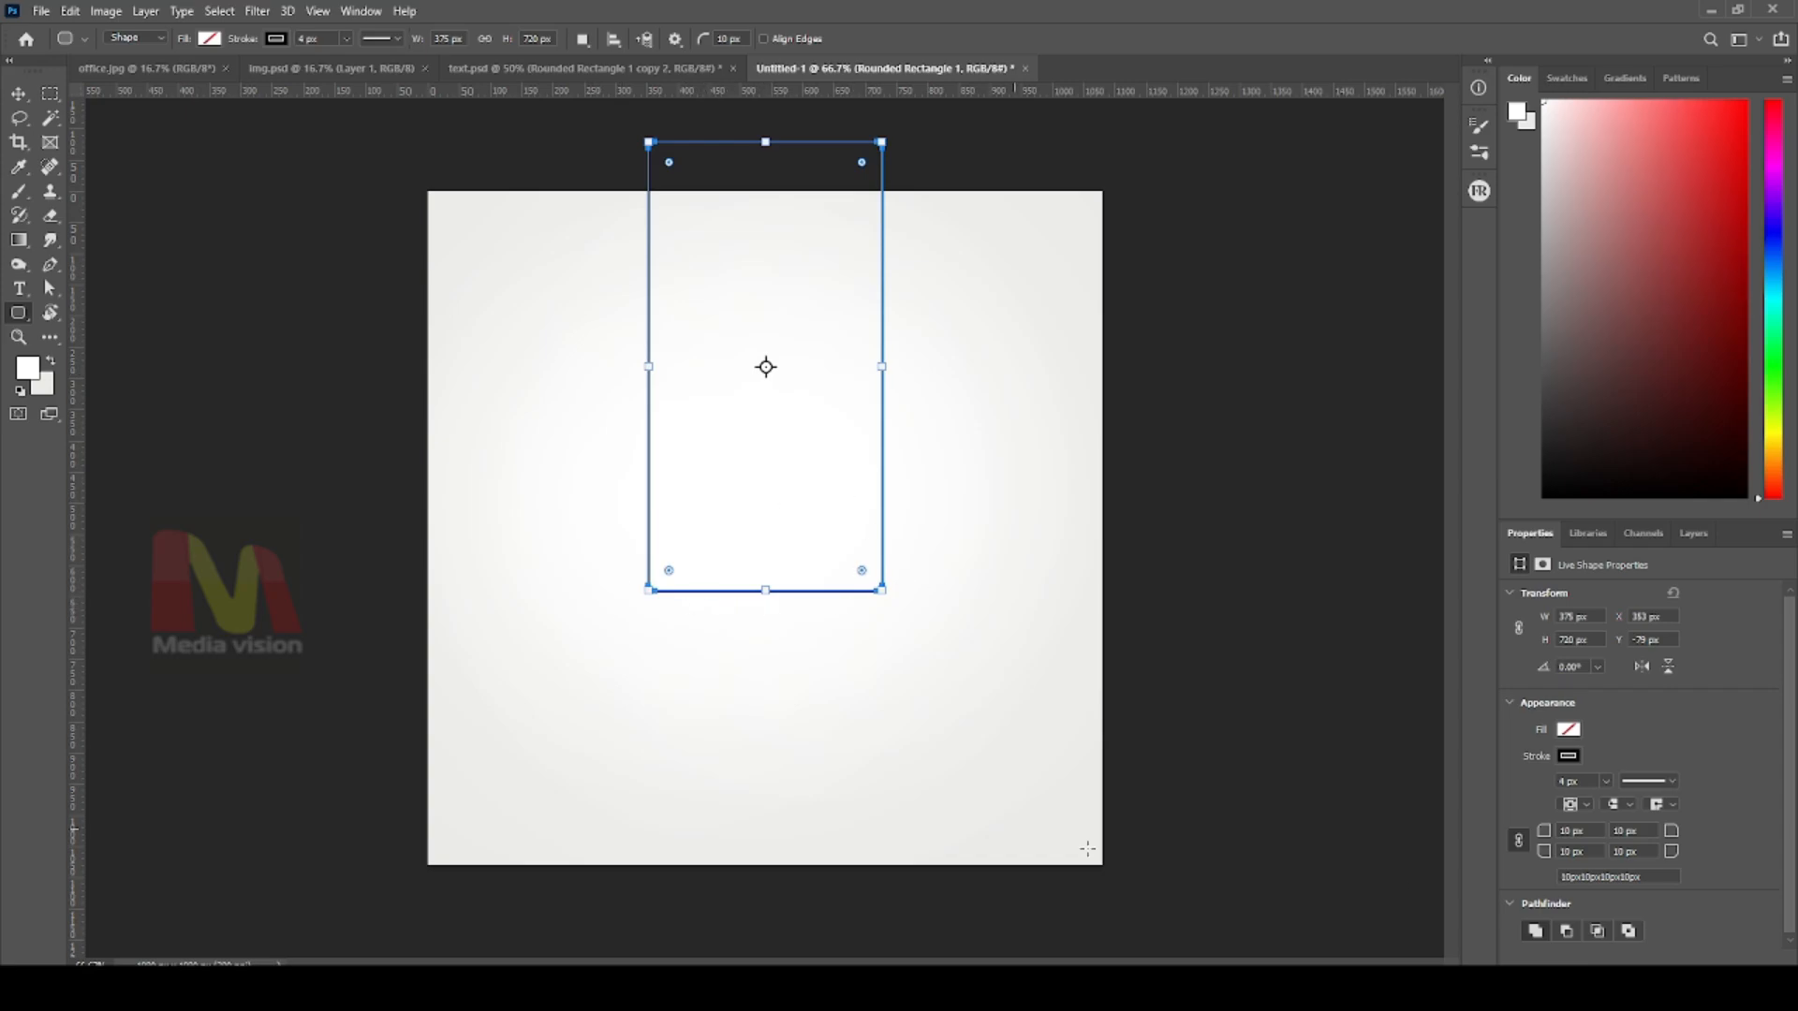
Unlink the rounded rectangle's corner radii and set them to 0 px
click(1517, 843)
text(0)
key(Tab)
text(0)
key(Tab)
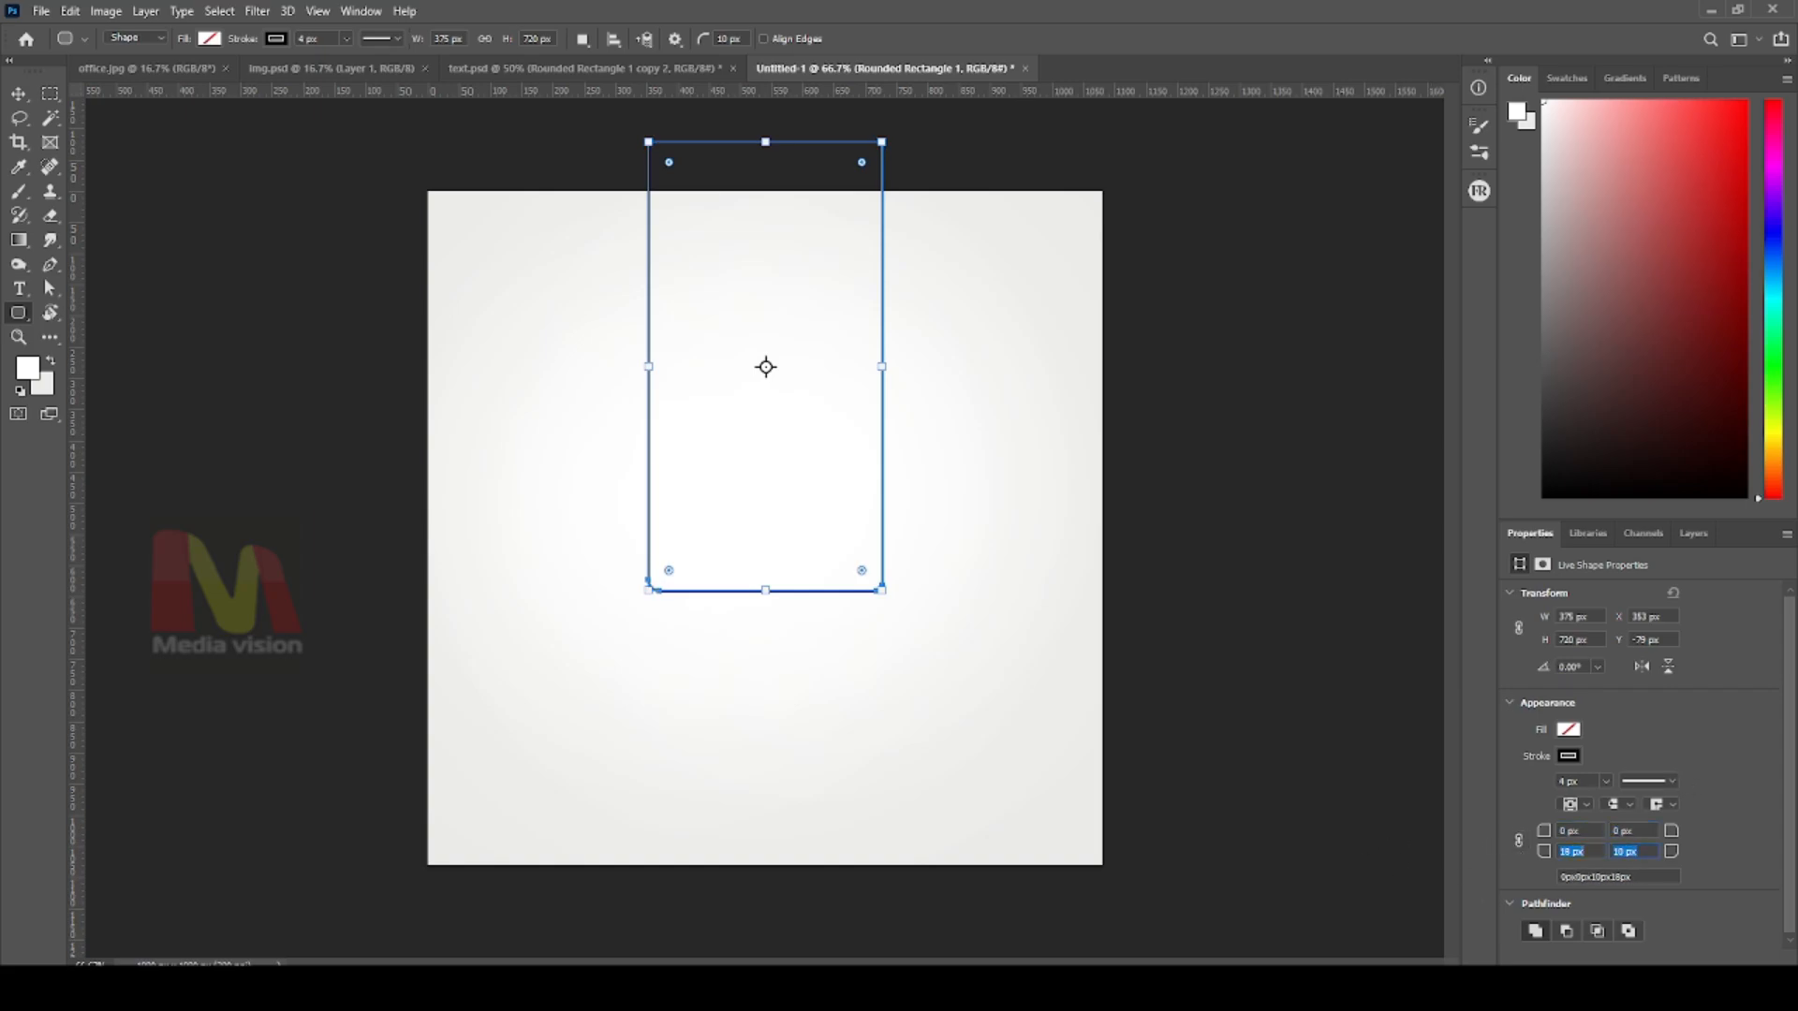
key(Tab)
text(0)
key(Return)
Set both lower corner radii of the rectangle to 180 px
text(1)
key(Tab)
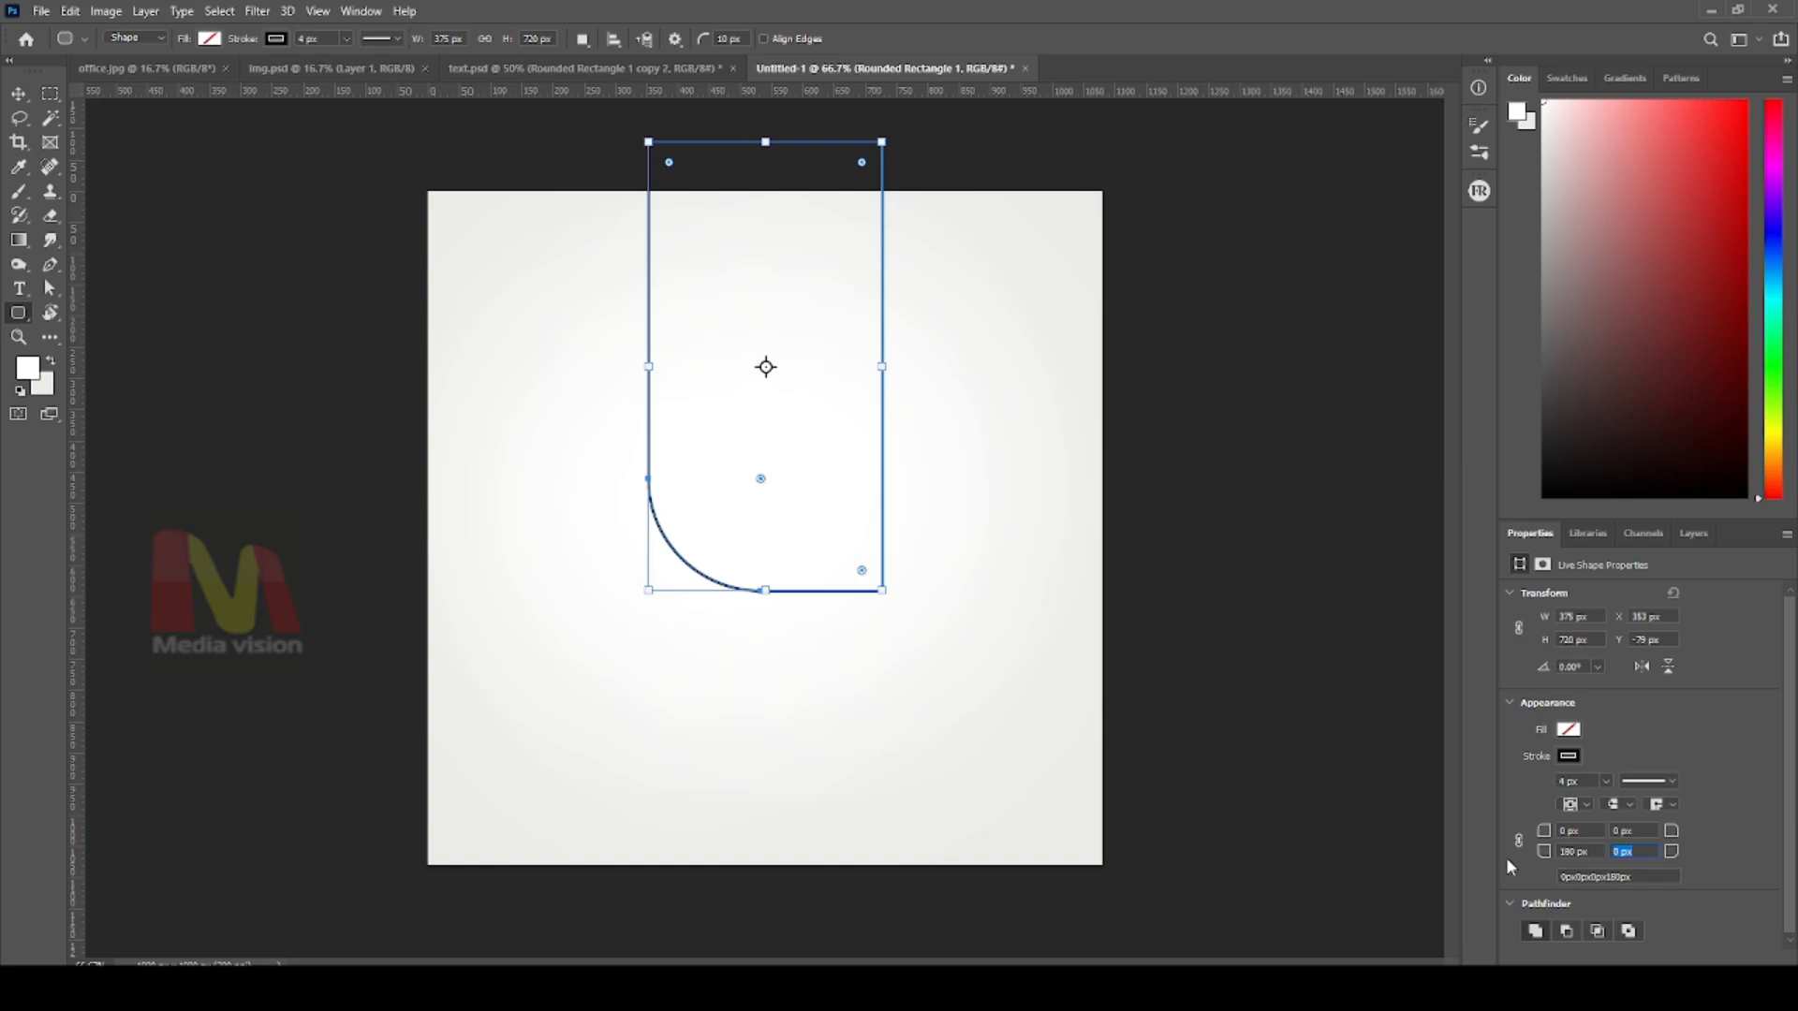
text(180)
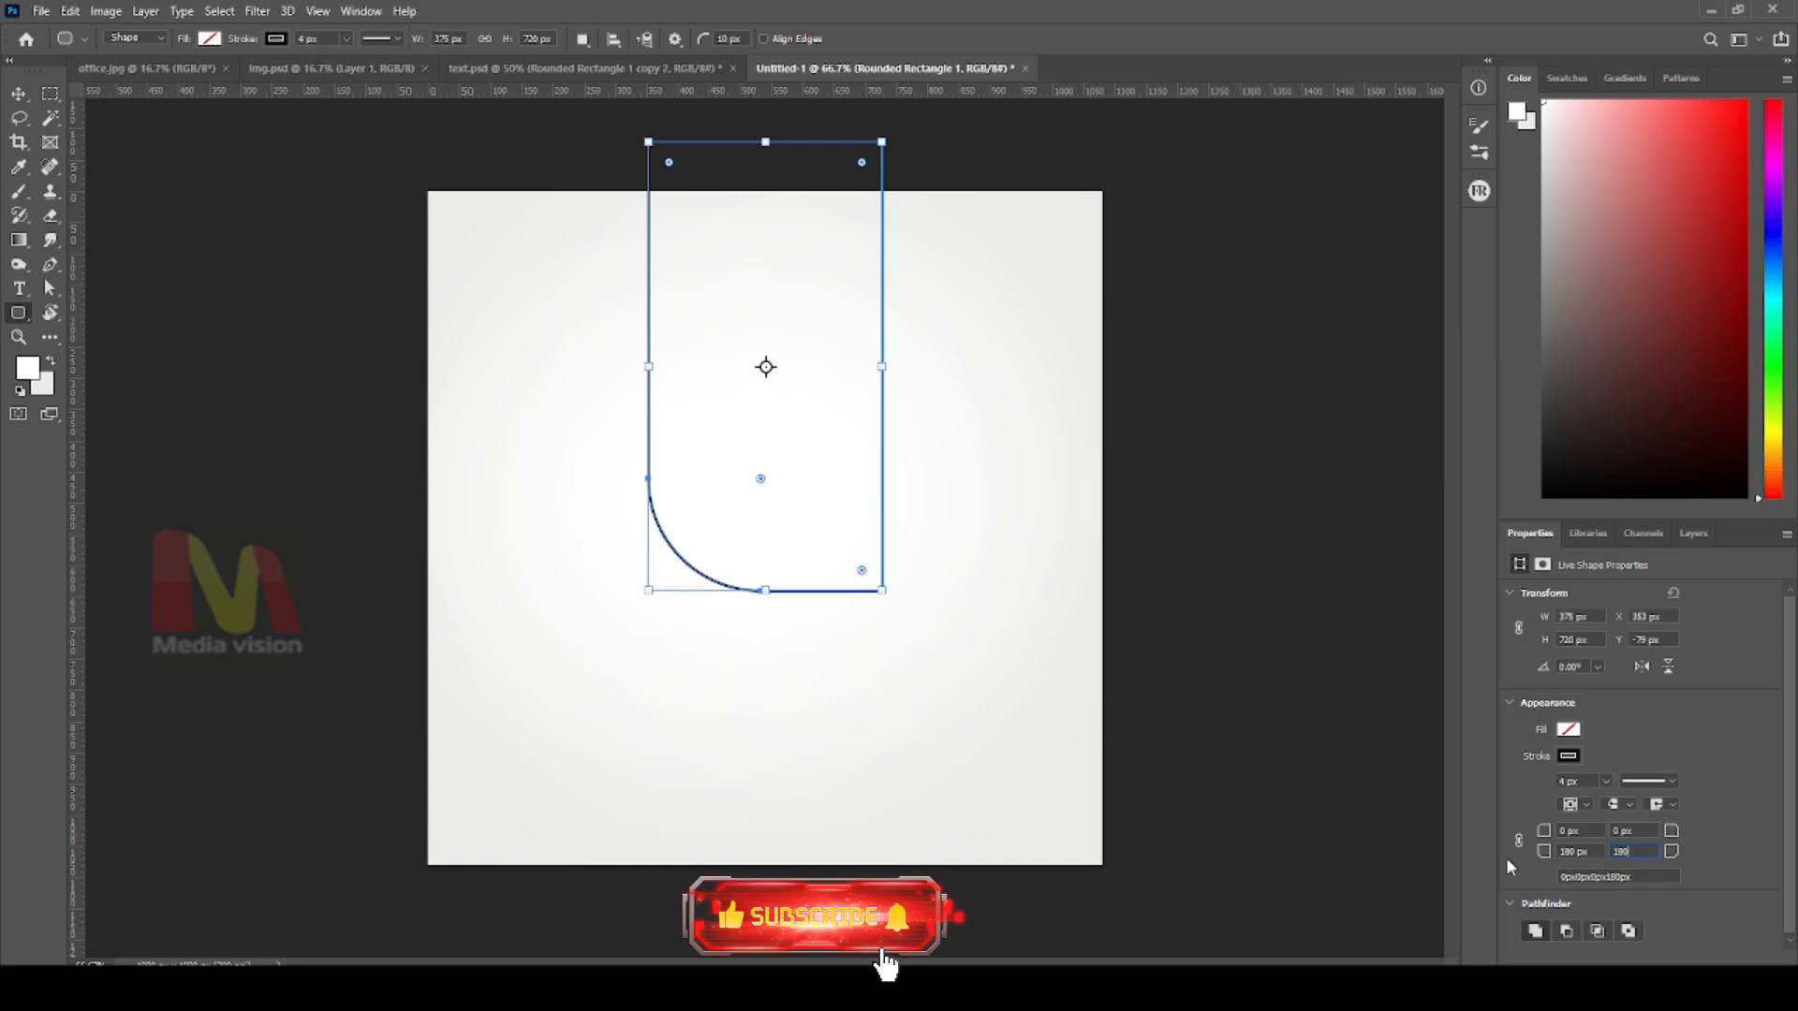
key(Tab)
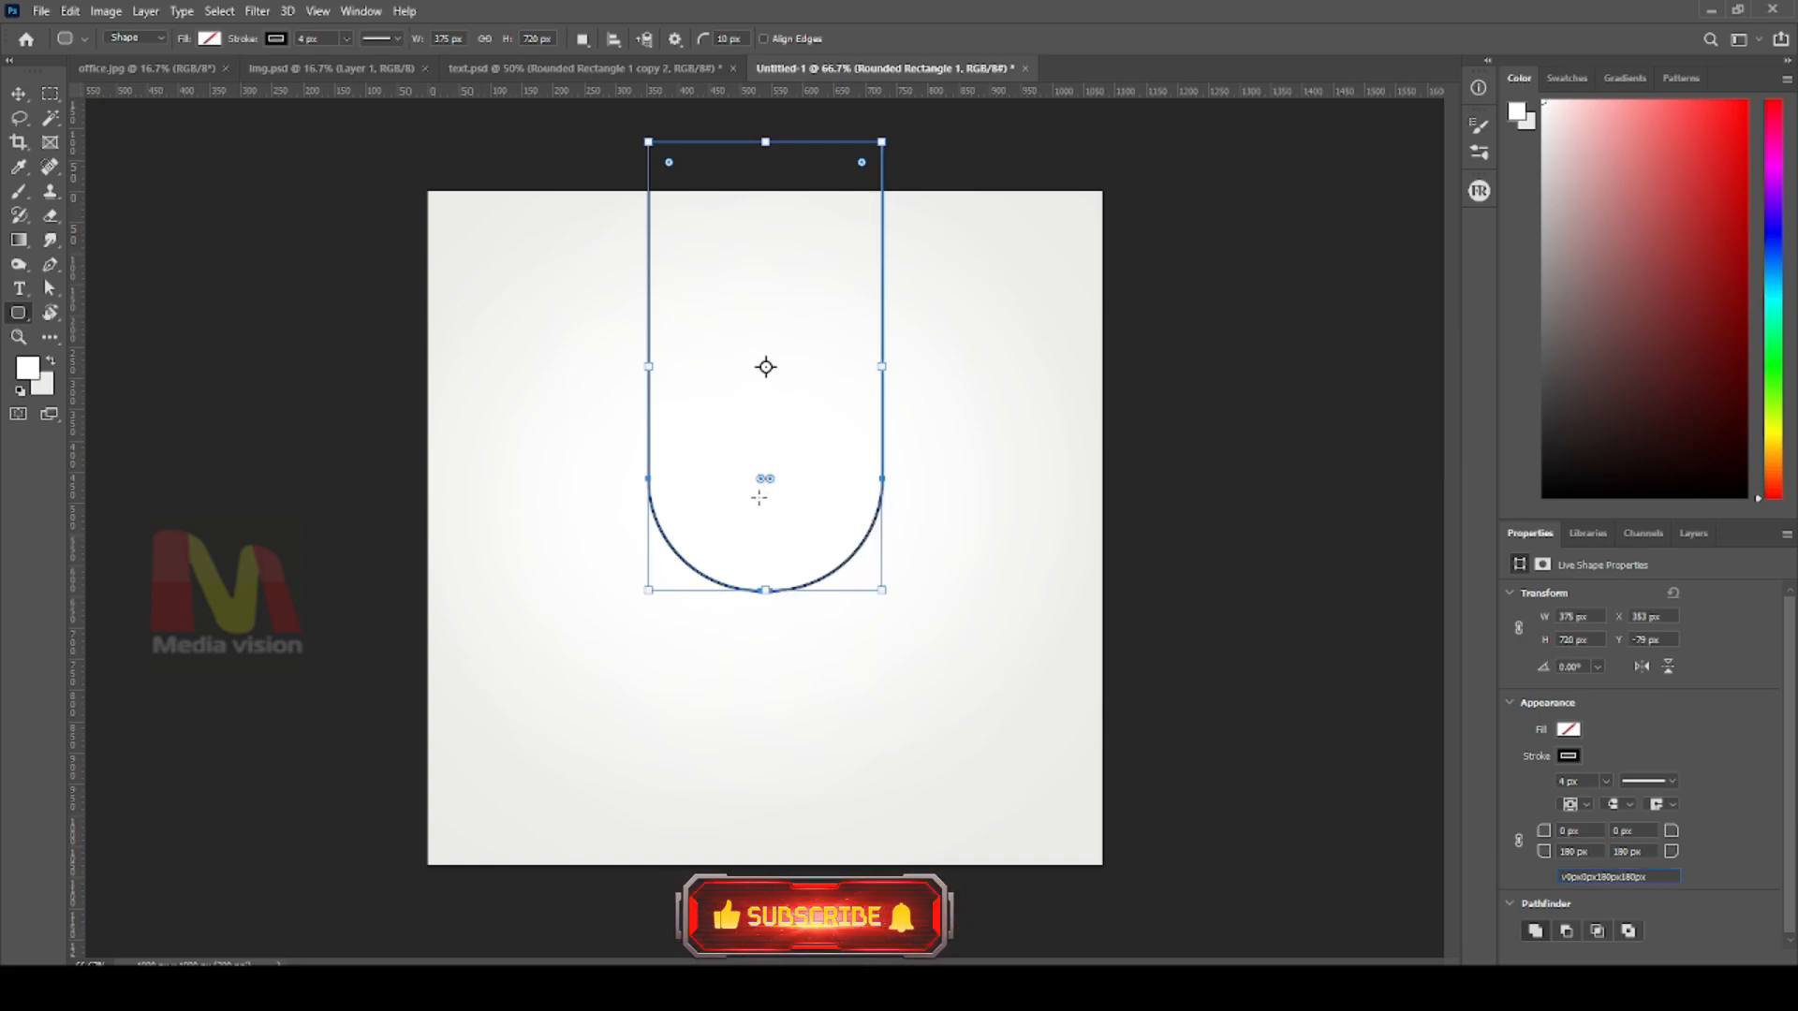
text(vv)
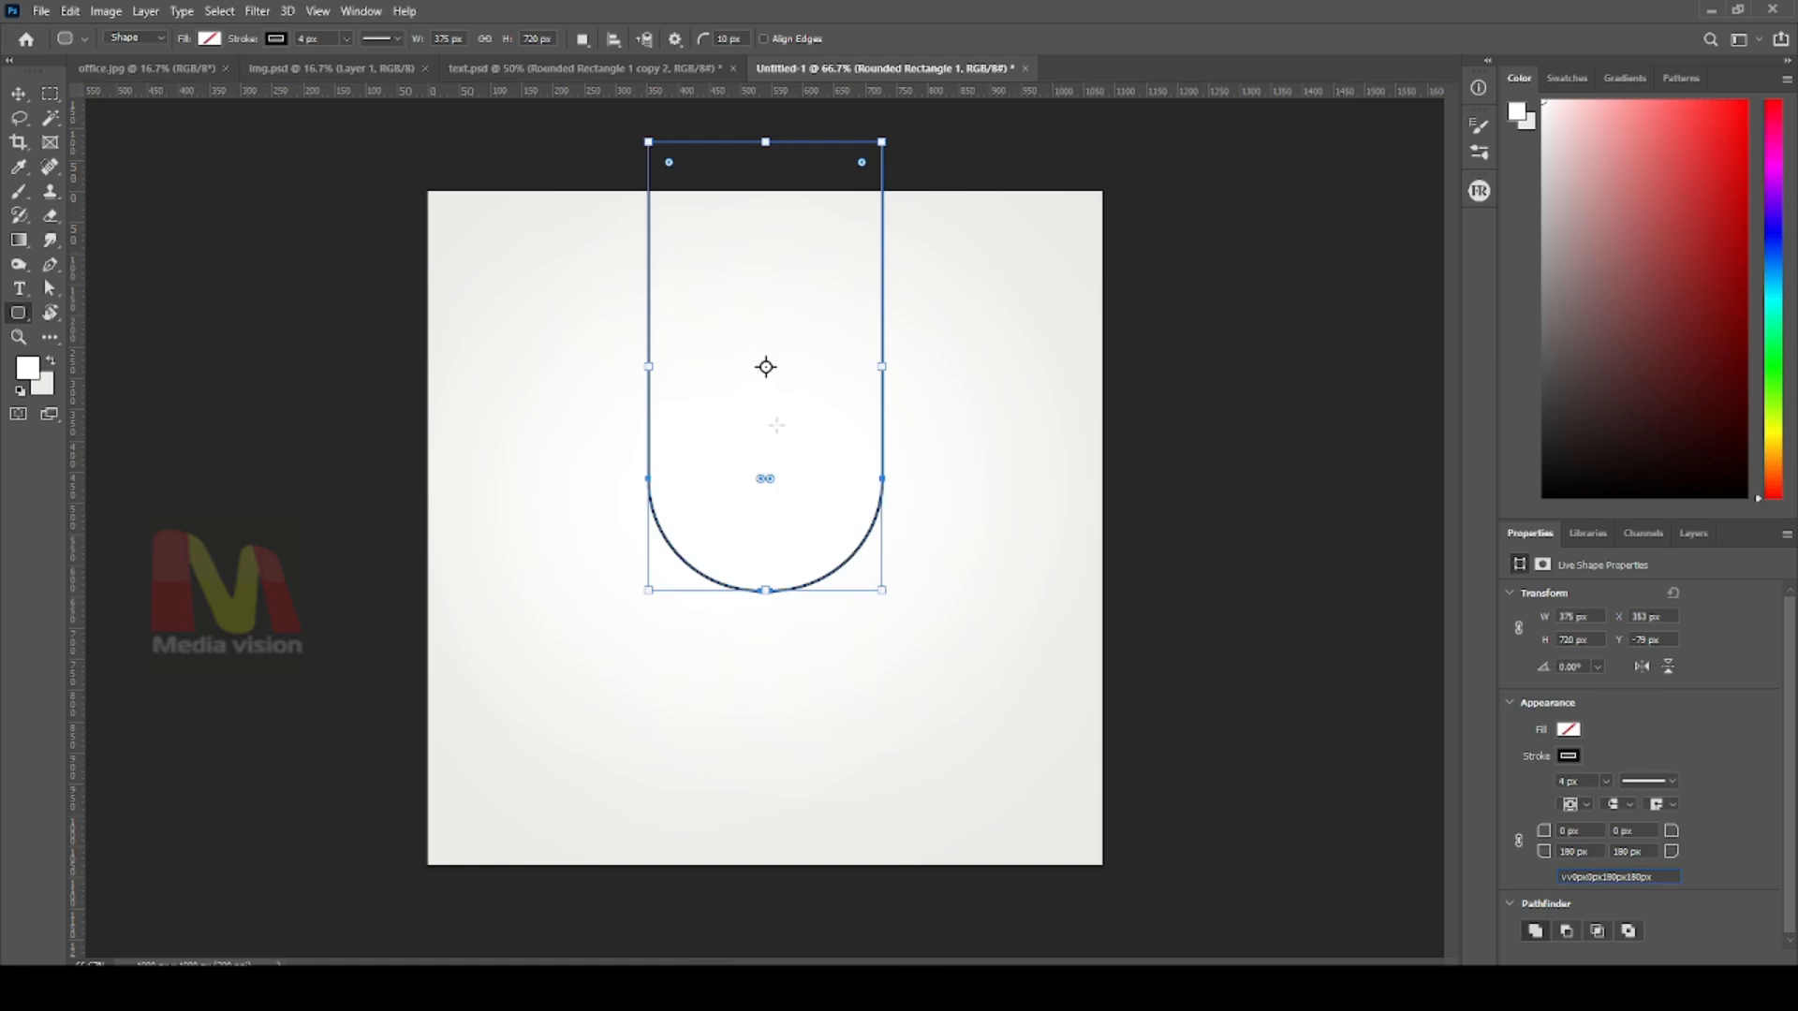
Widen the shape to 389 px and nudge it back to the horizontal centre of the canvas
text(a)
drag(880, 368, 892, 368)
key(v)
drag(830, 429, 824, 428)
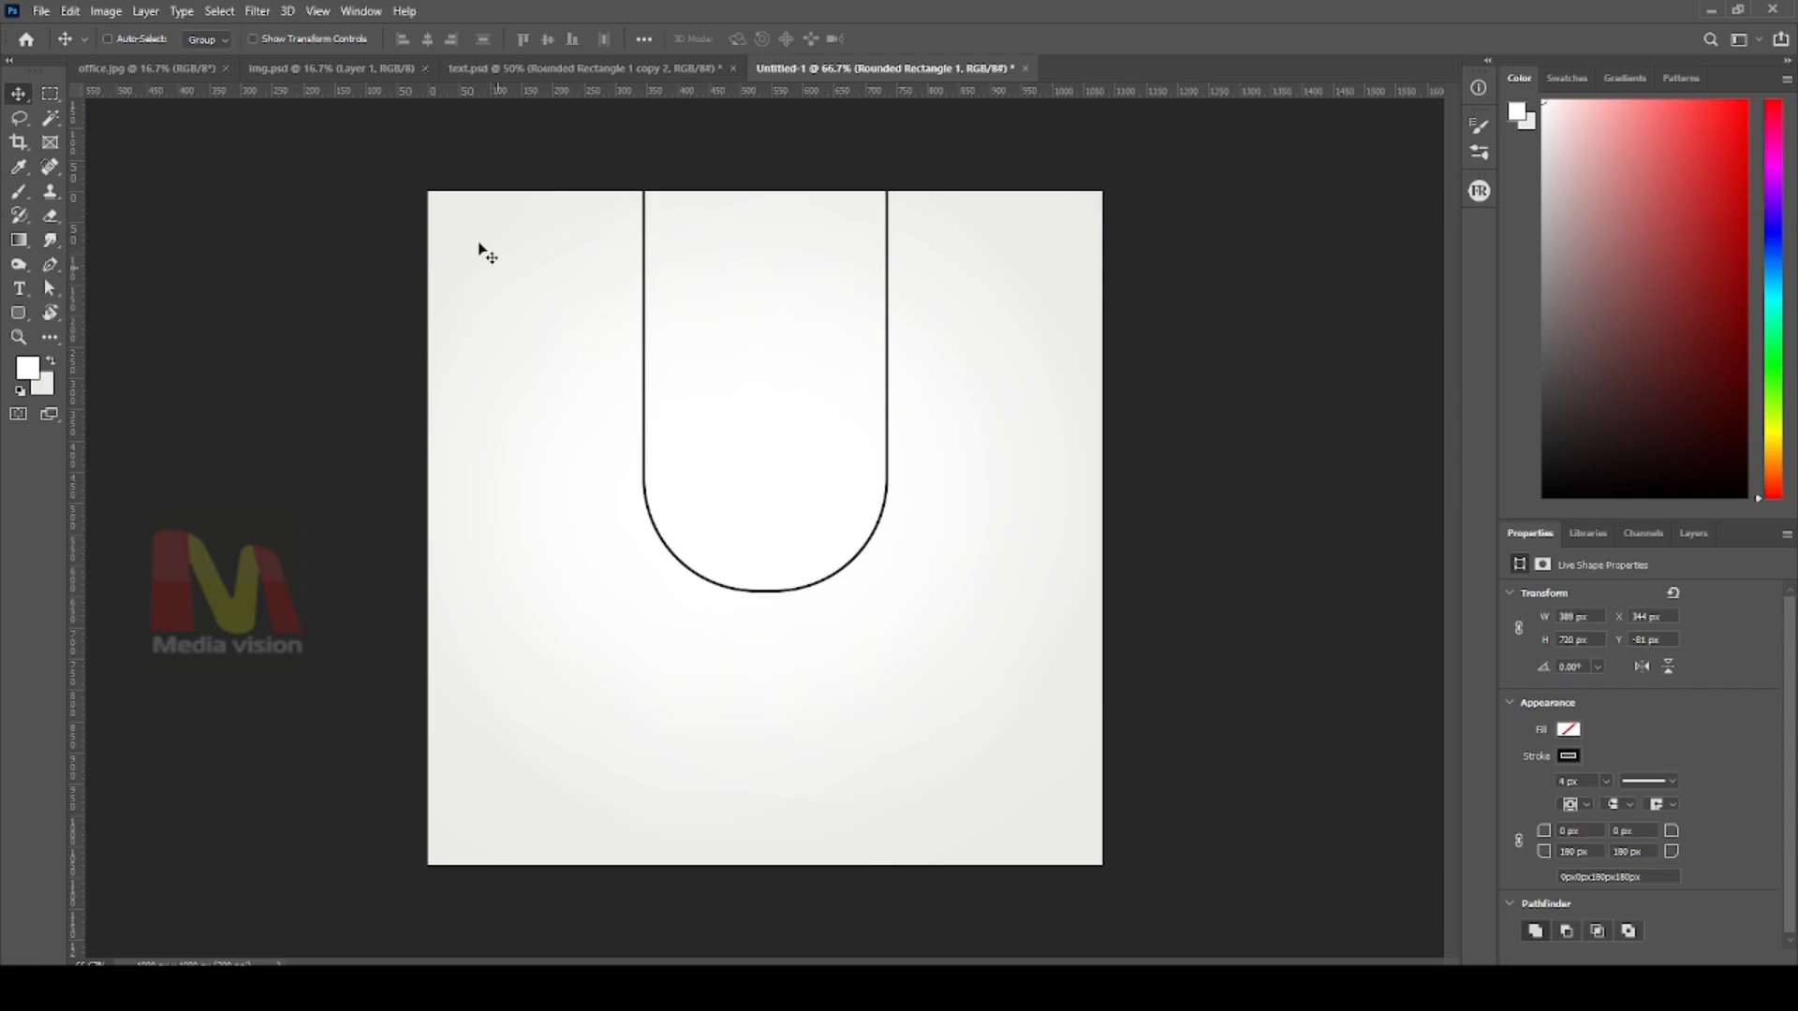
Fill the rounded shape with the recently used blue
key(u)
click(208, 39)
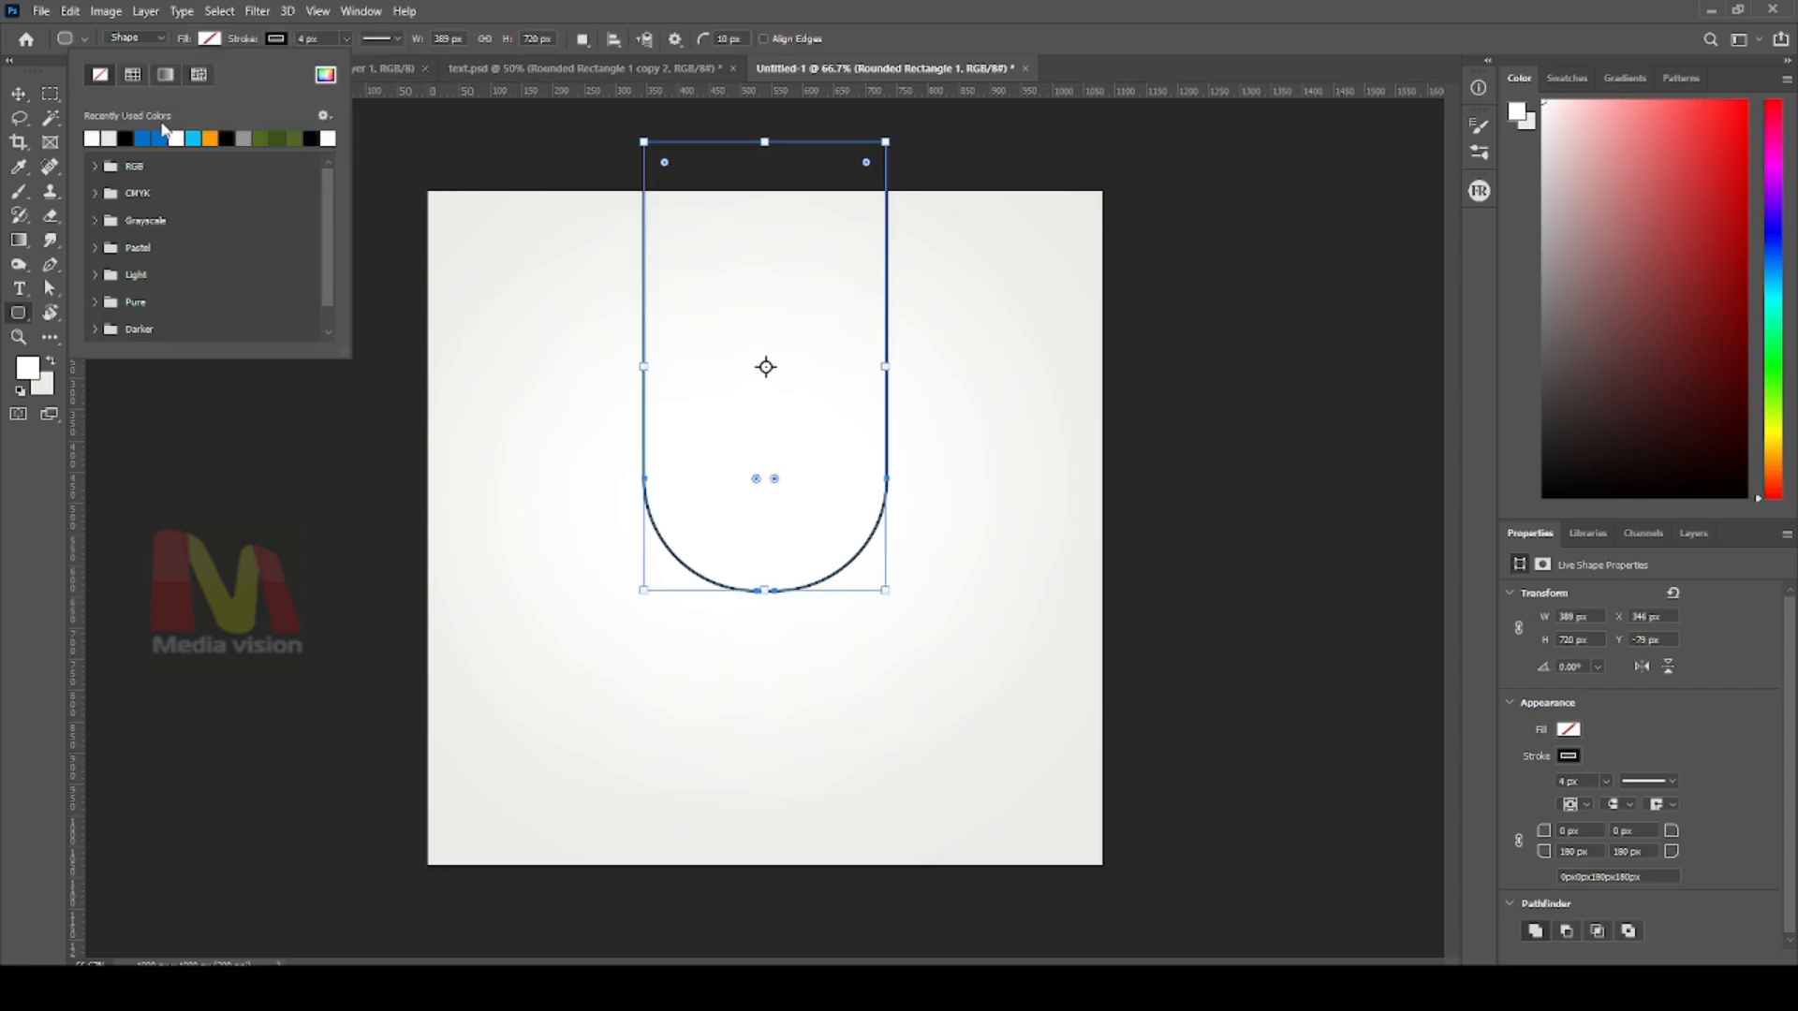
click(151, 137)
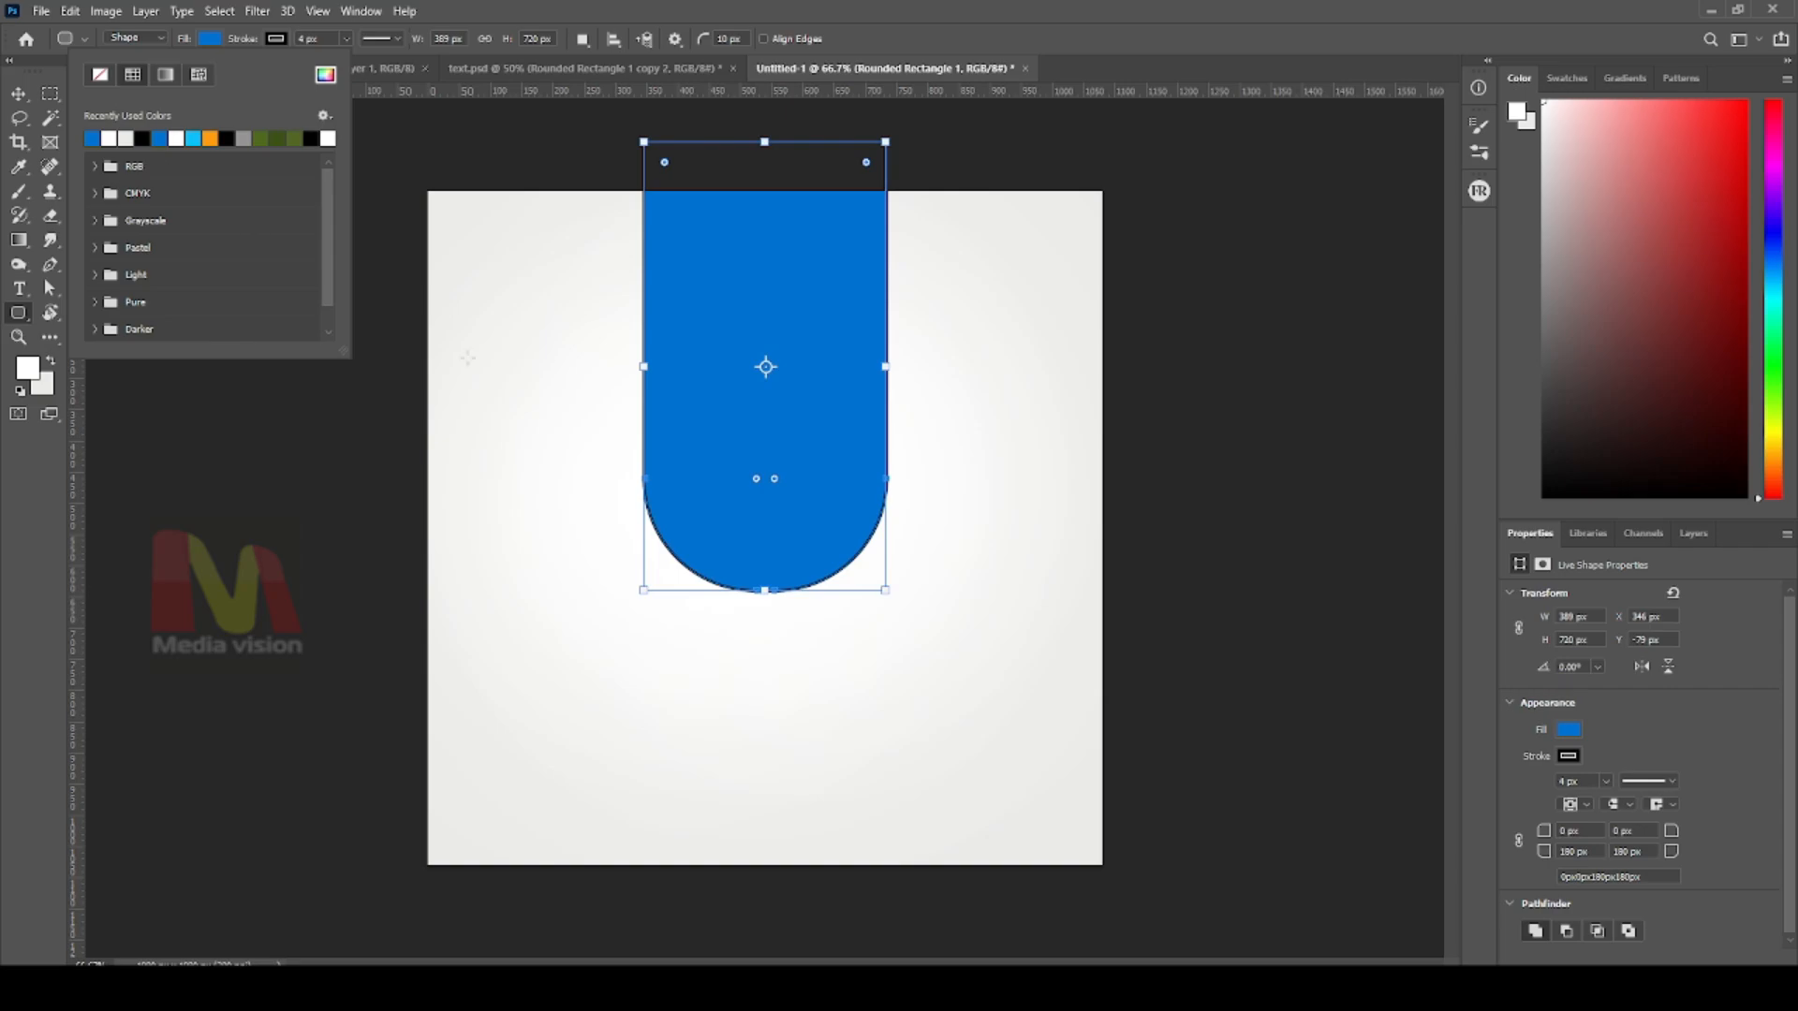
key(Return)
key(v)
Sample the blue square in text.psd as foreground colour #0173d8 and return to the Untitled-1 document
click(135, 68)
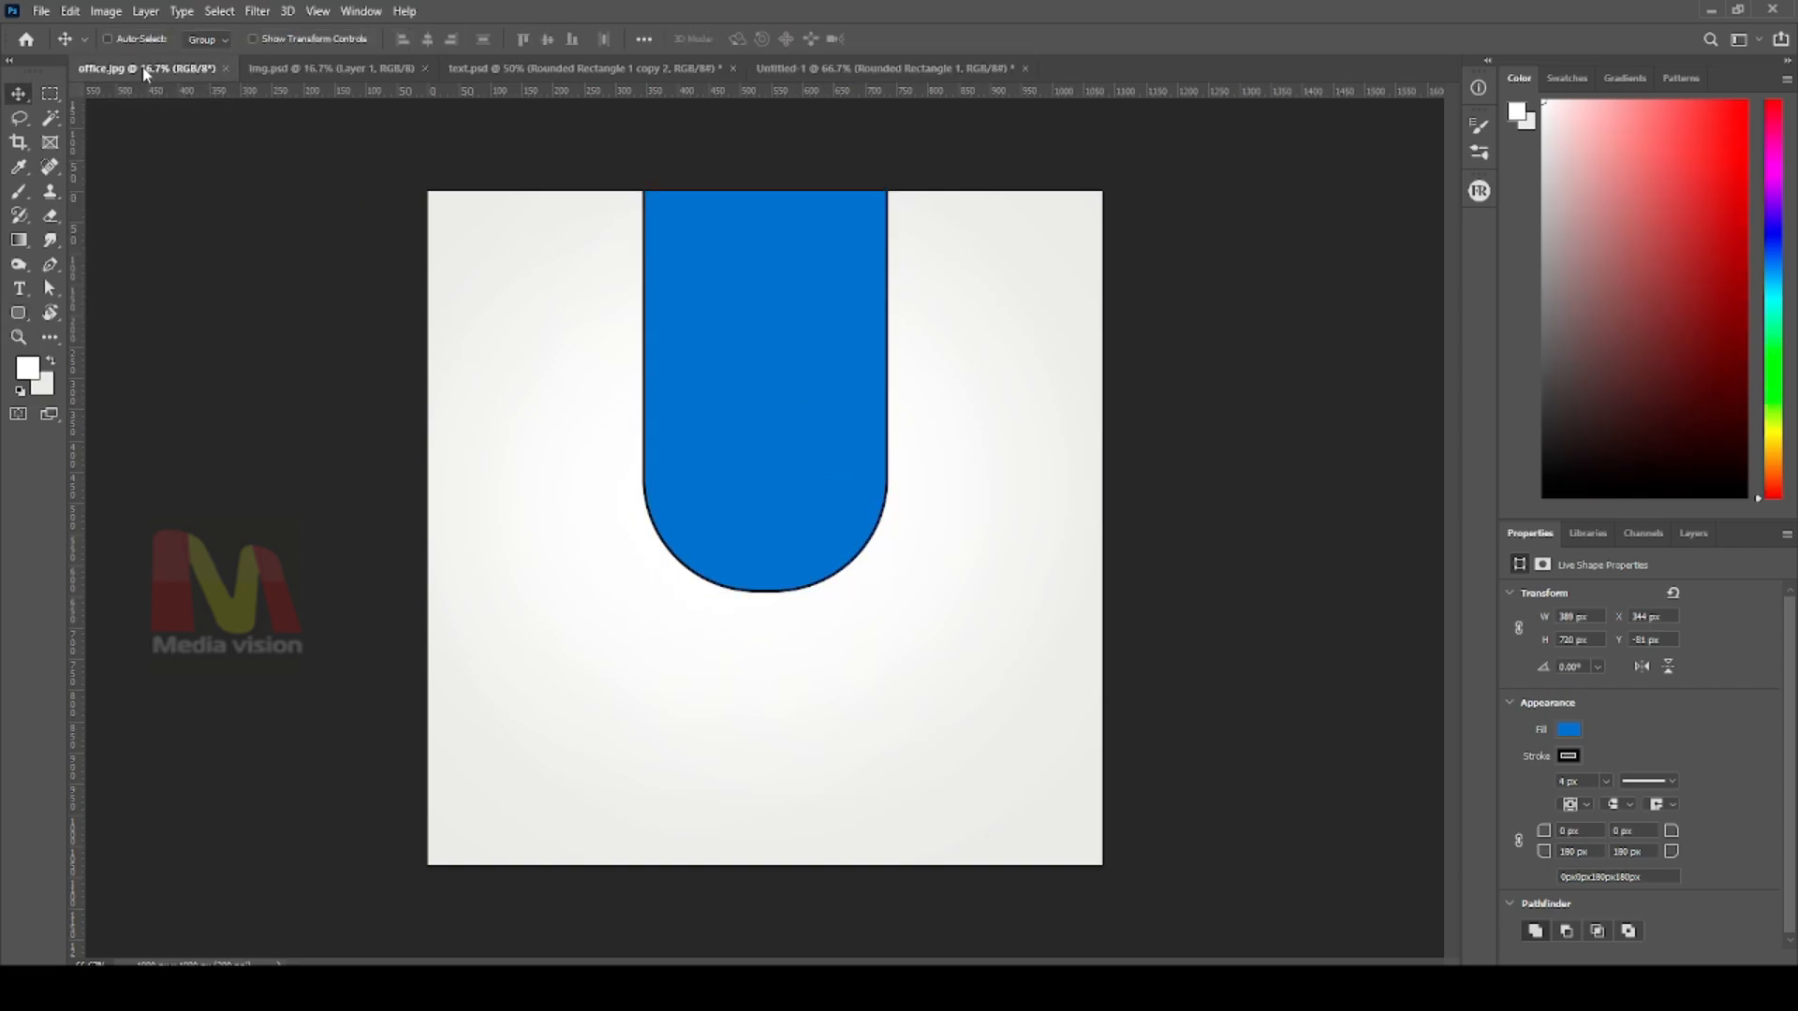
click(393, 68)
click(492, 68)
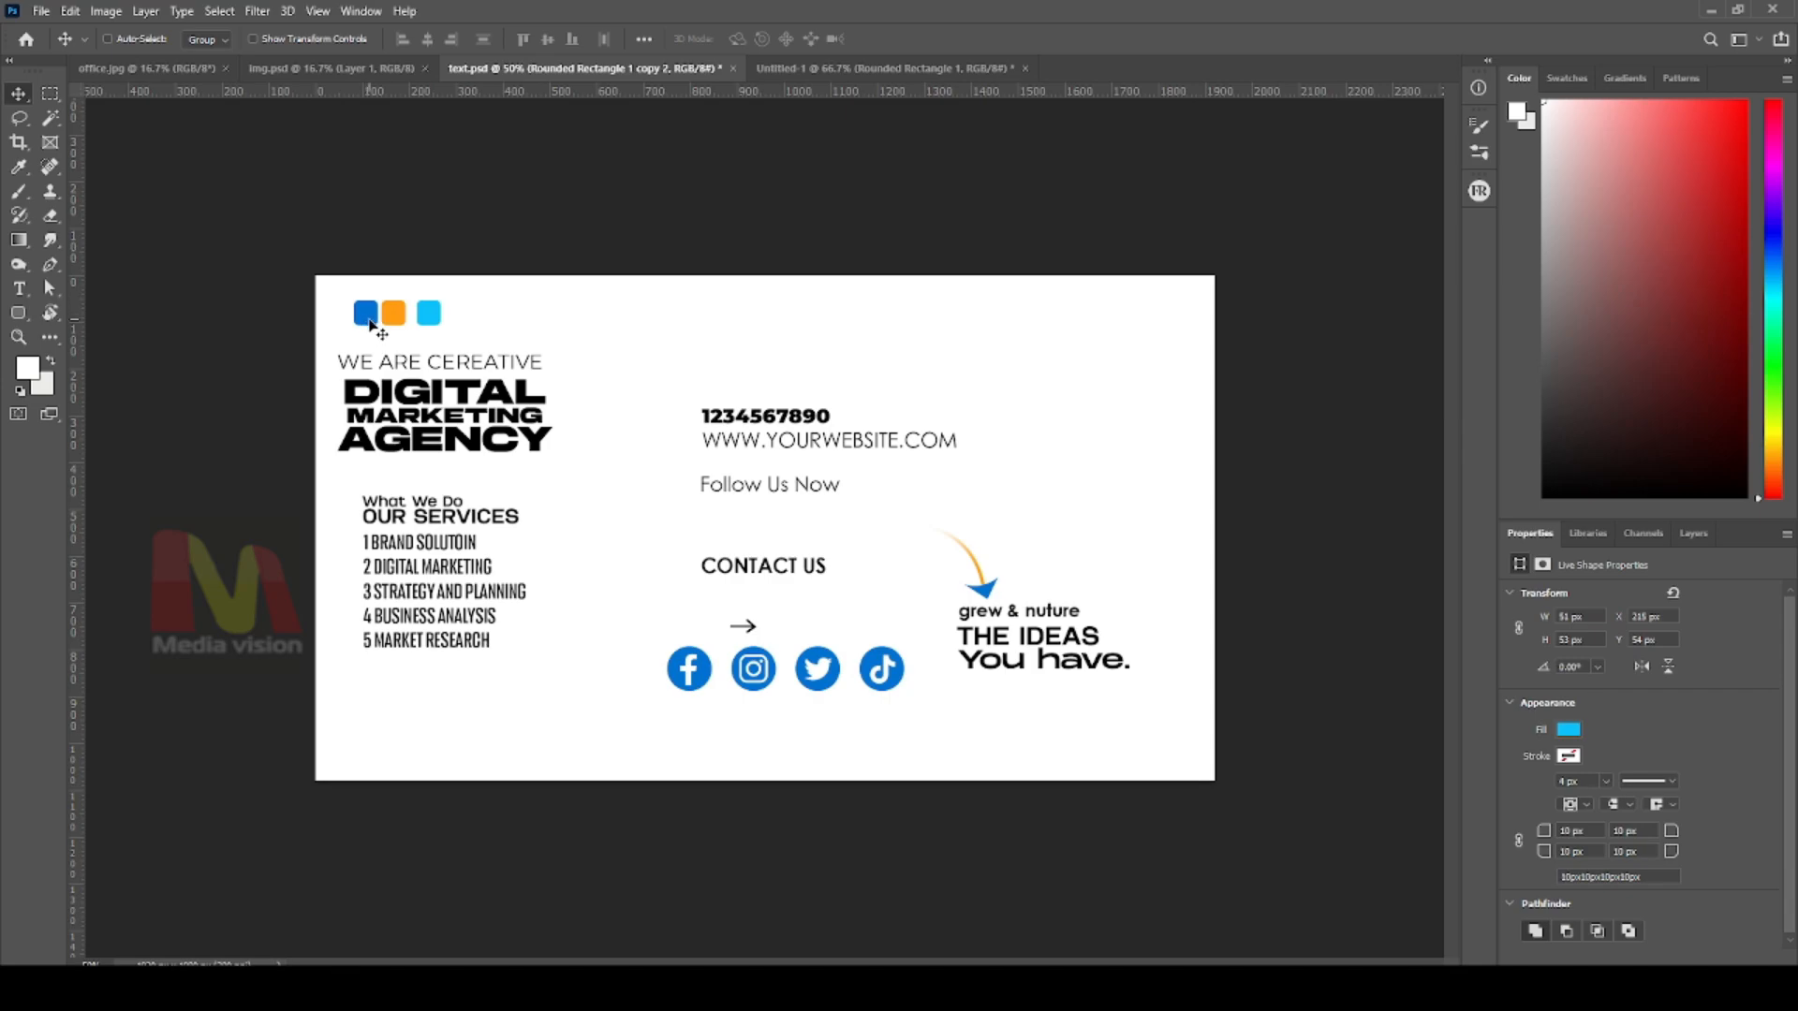
click(27, 367)
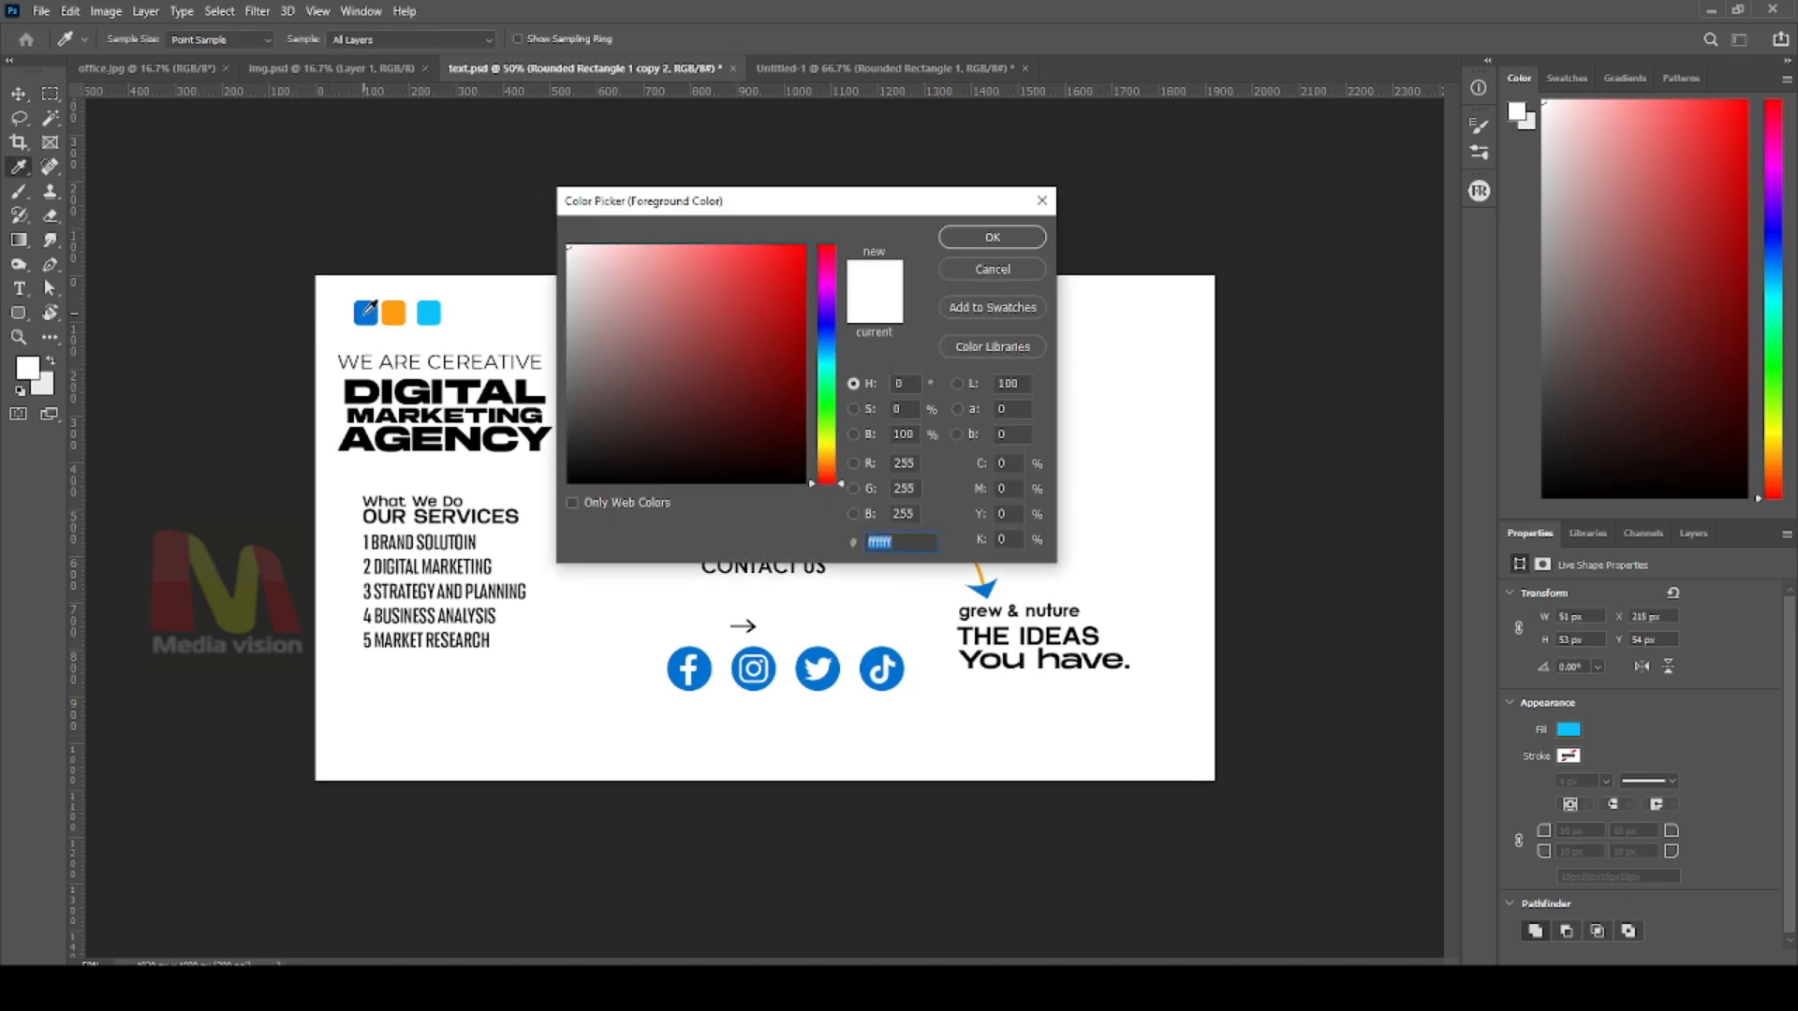
click(365, 312)
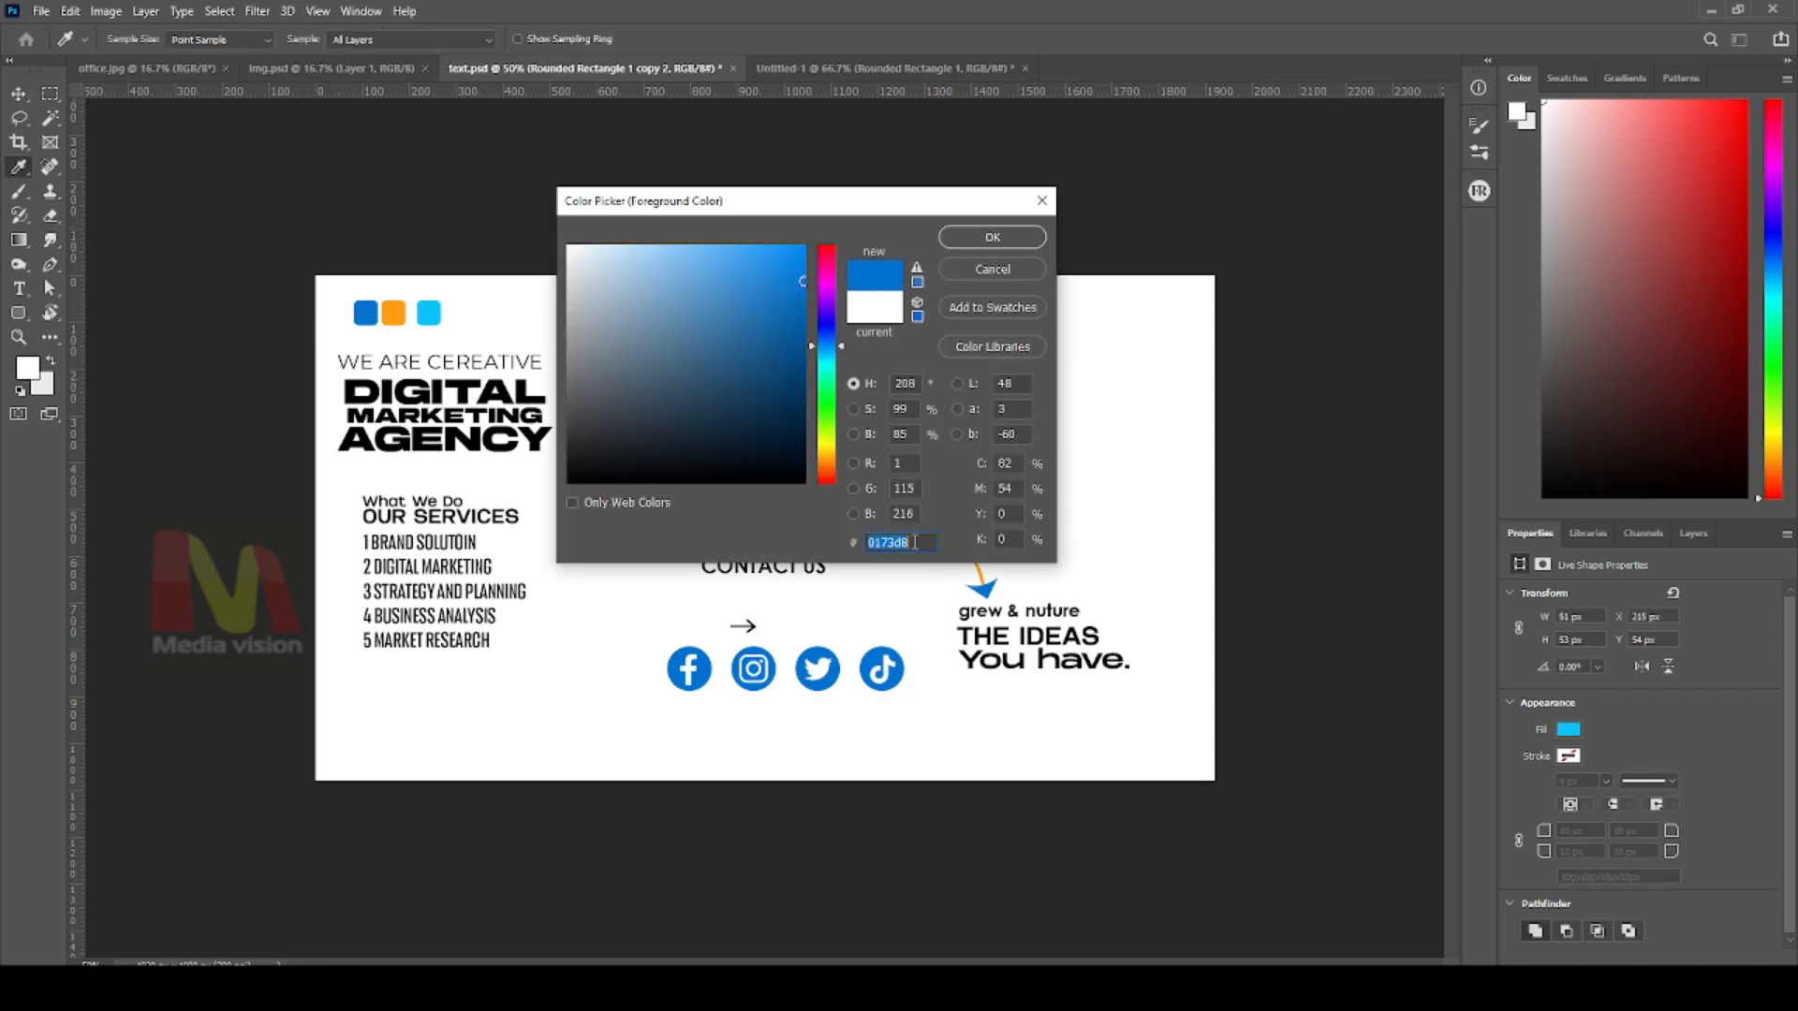
click(991, 237)
key(v)
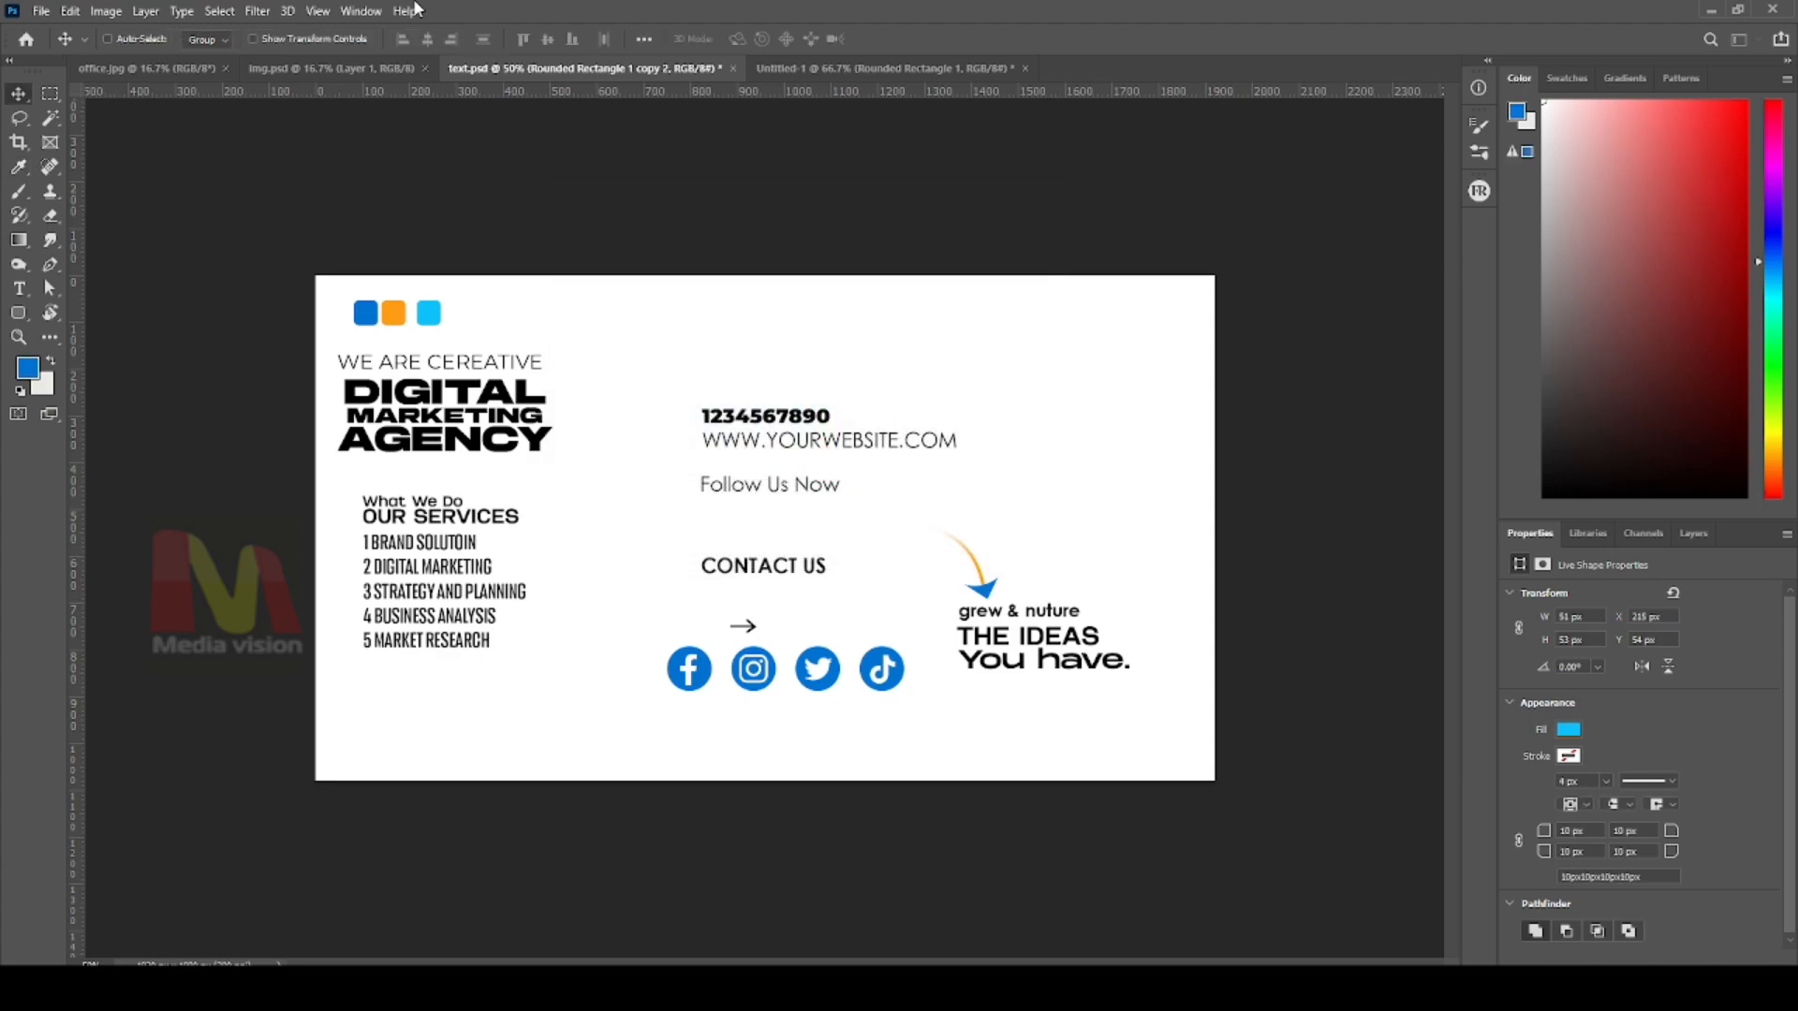
click(801, 68)
right_click(716, 346)
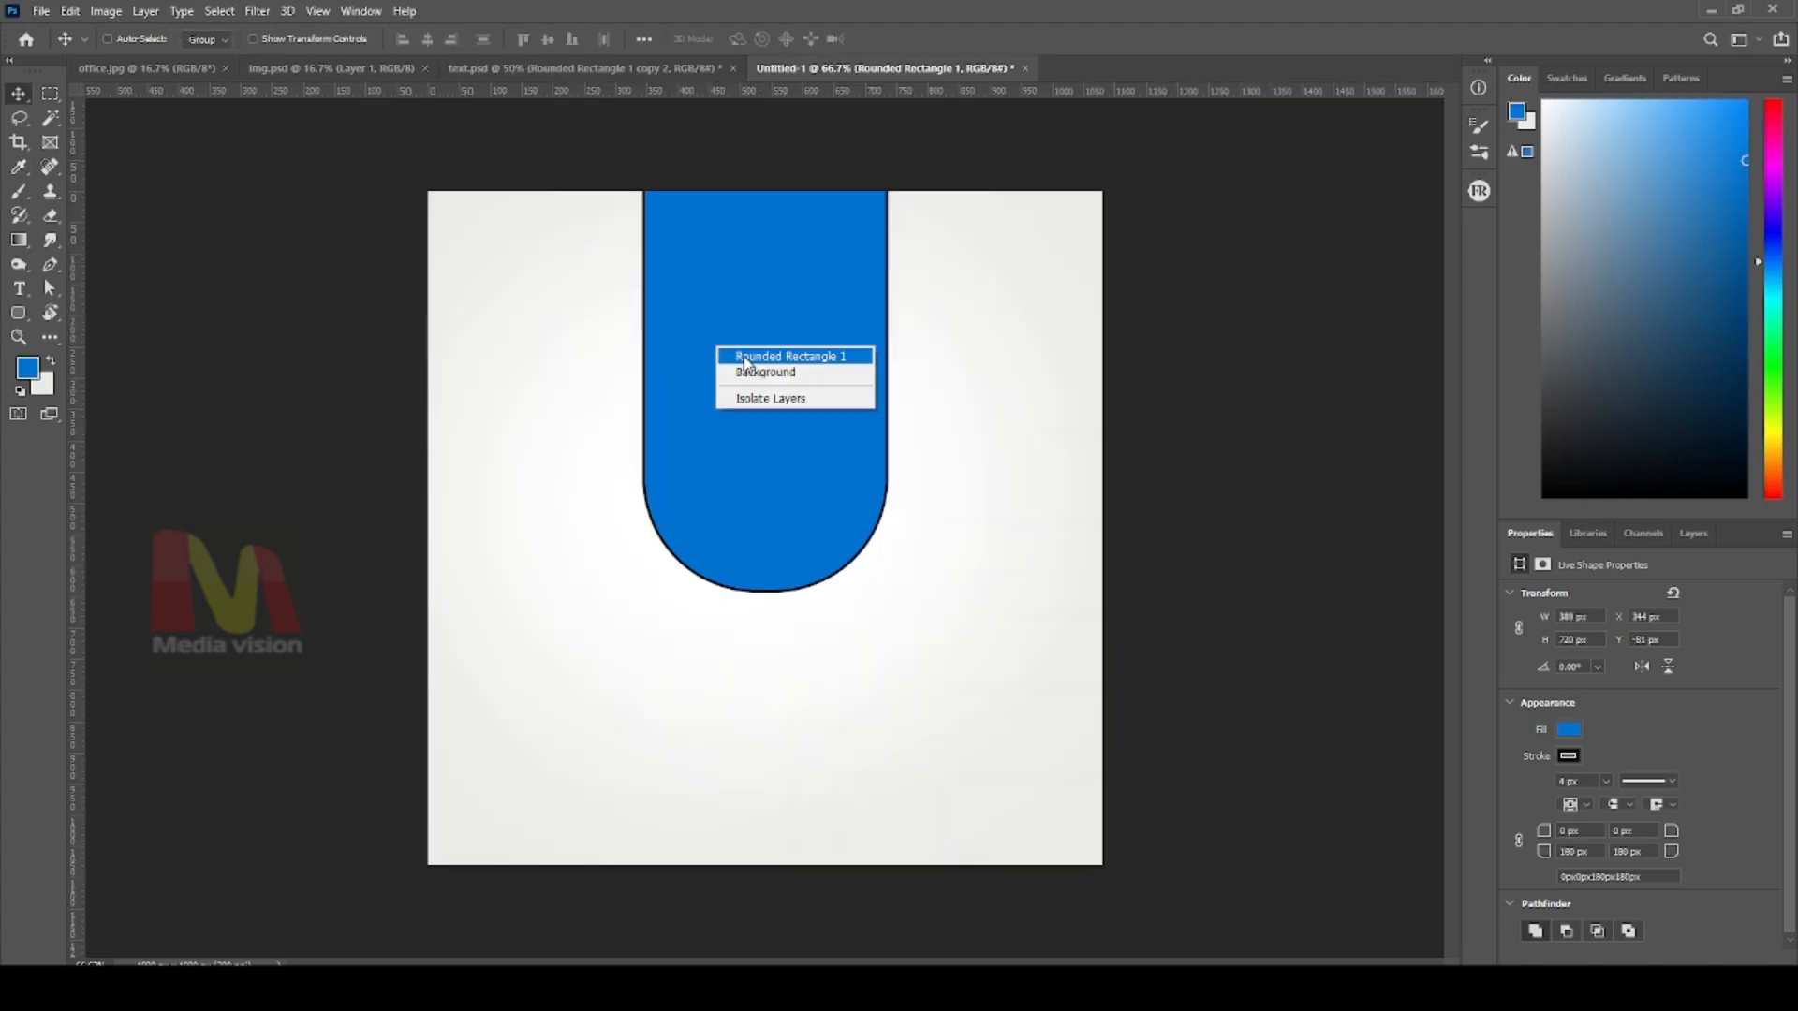
click(751, 356)
right_click(740, 371)
click(778, 381)
drag(794, 392, 801, 388)
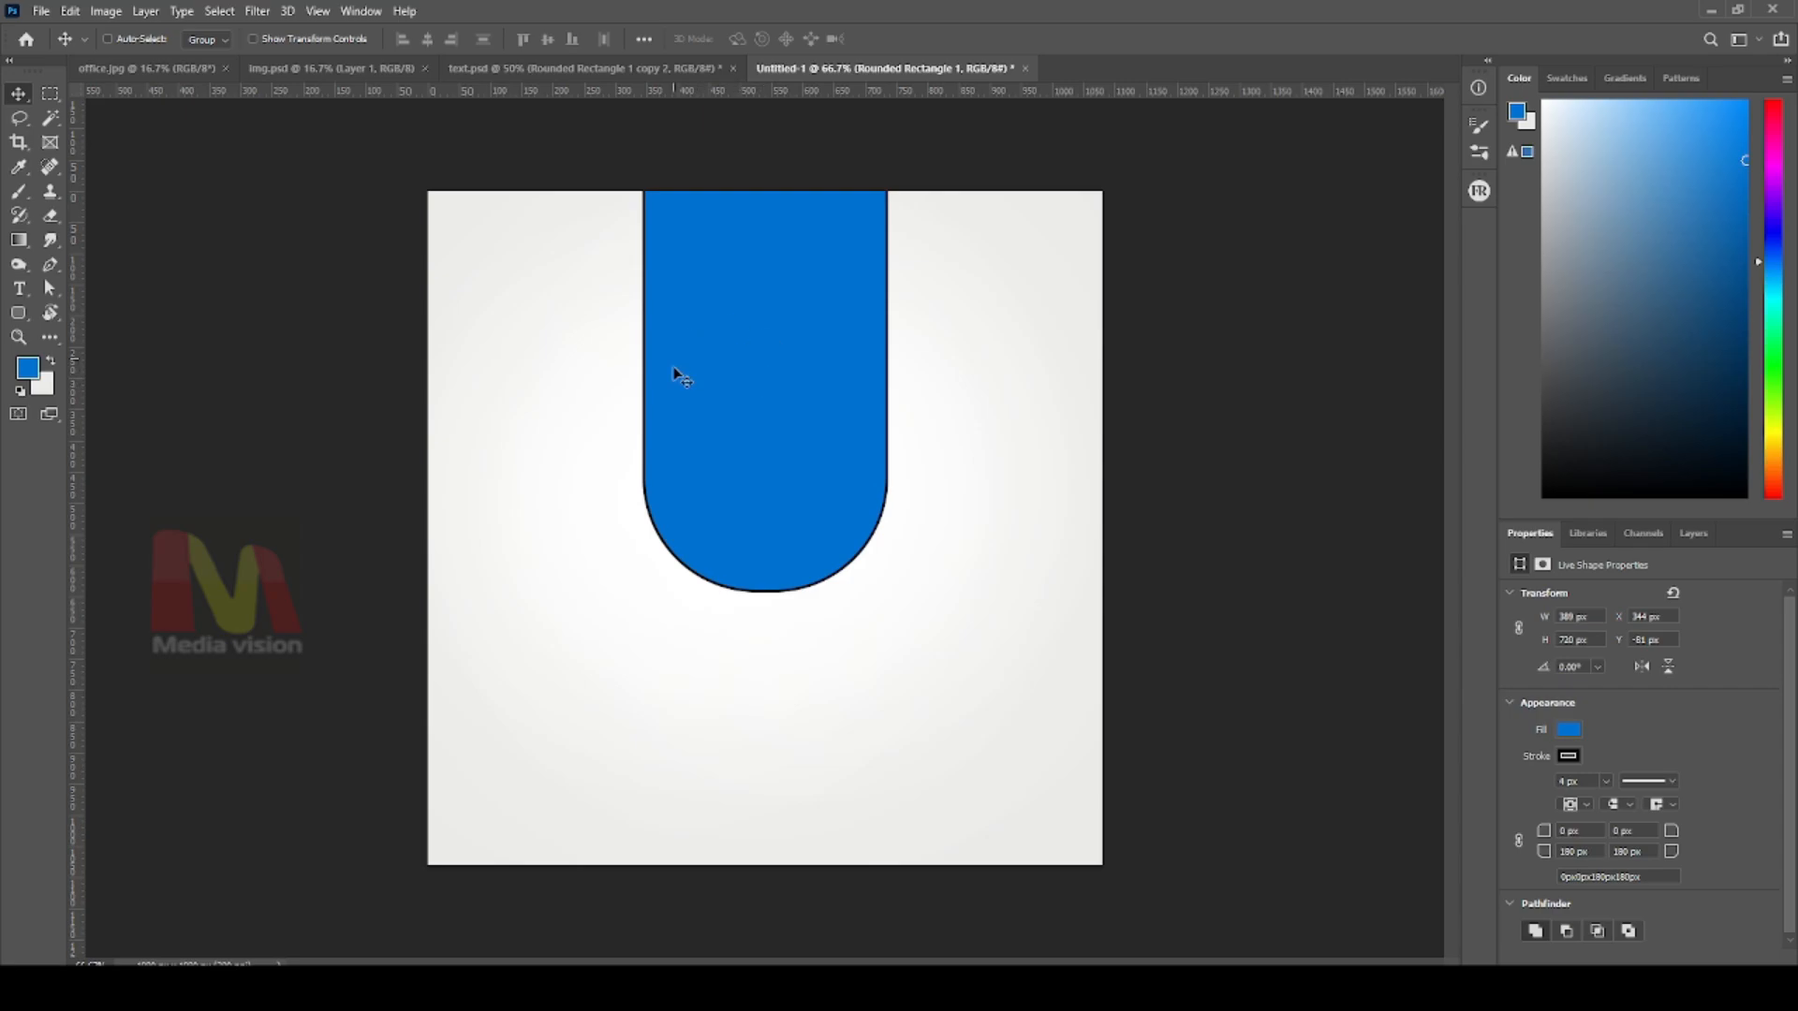
right_click(749, 319)
click(791, 323)
right_click(693, 410)
click(726, 401)
Select the blue Rounded Rectangle 1 layer and remove the shape's black stroke
right_click(733, 401)
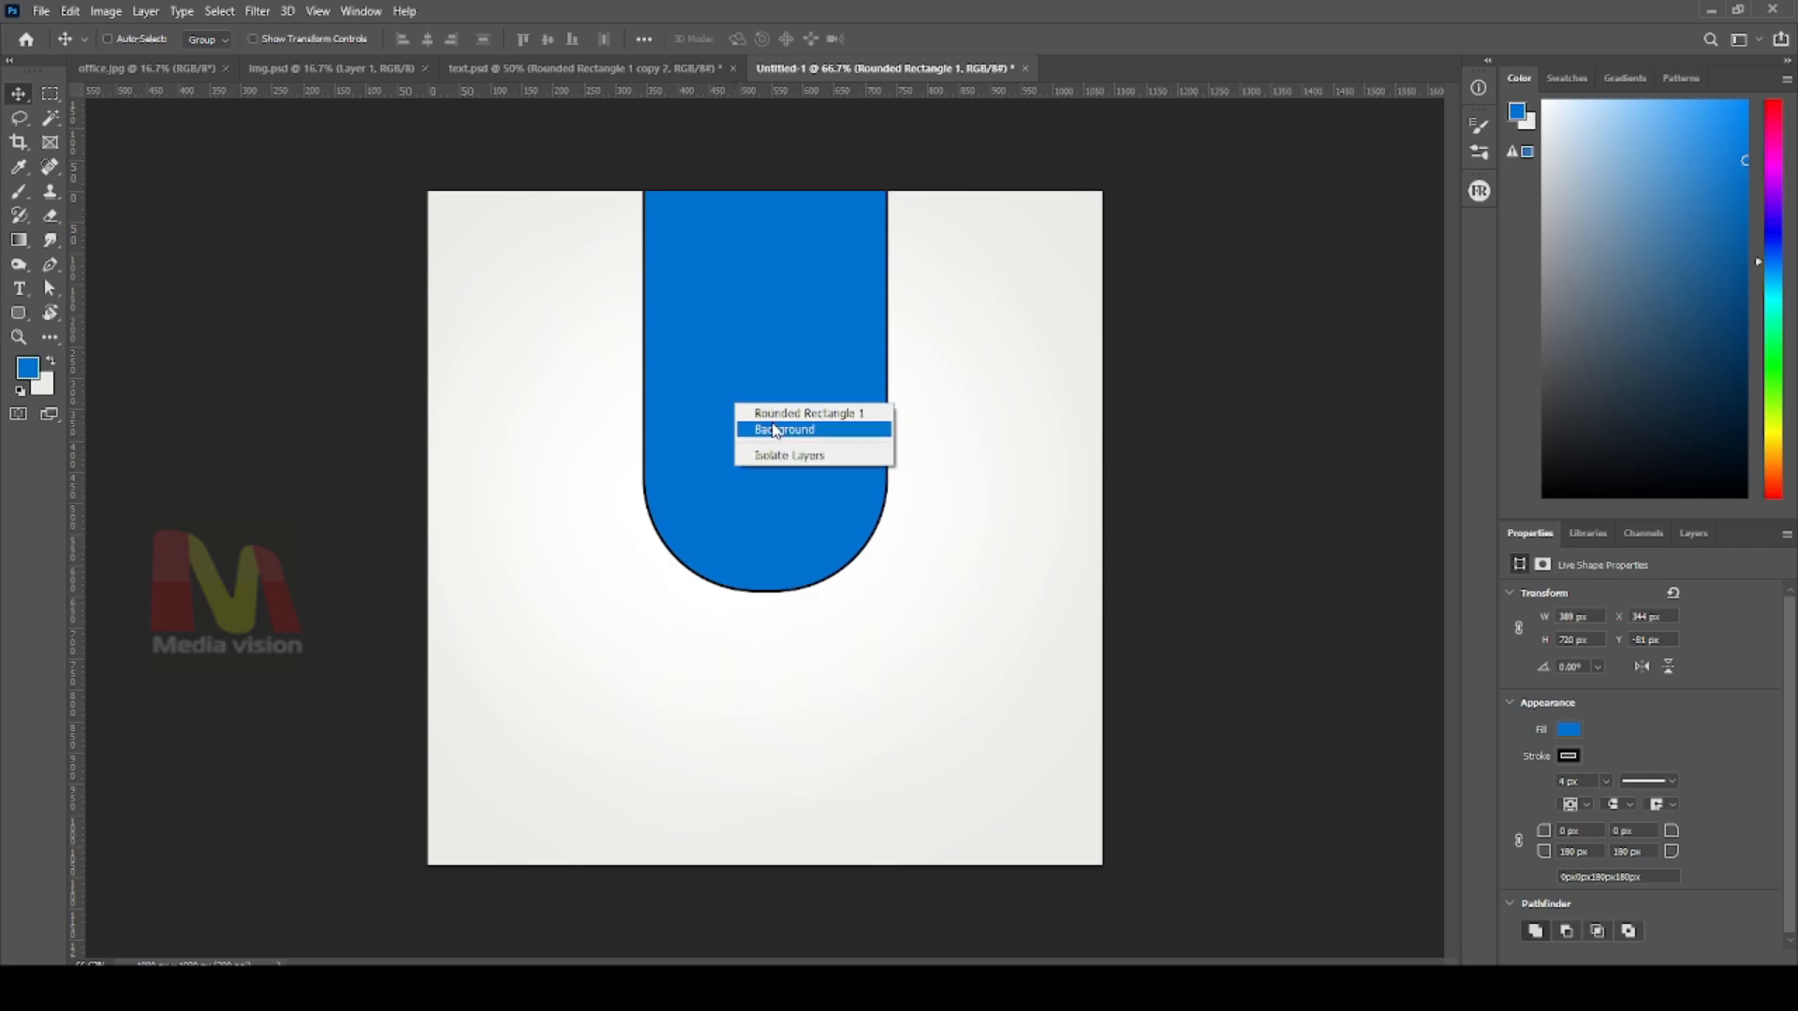
click(749, 412)
key(u)
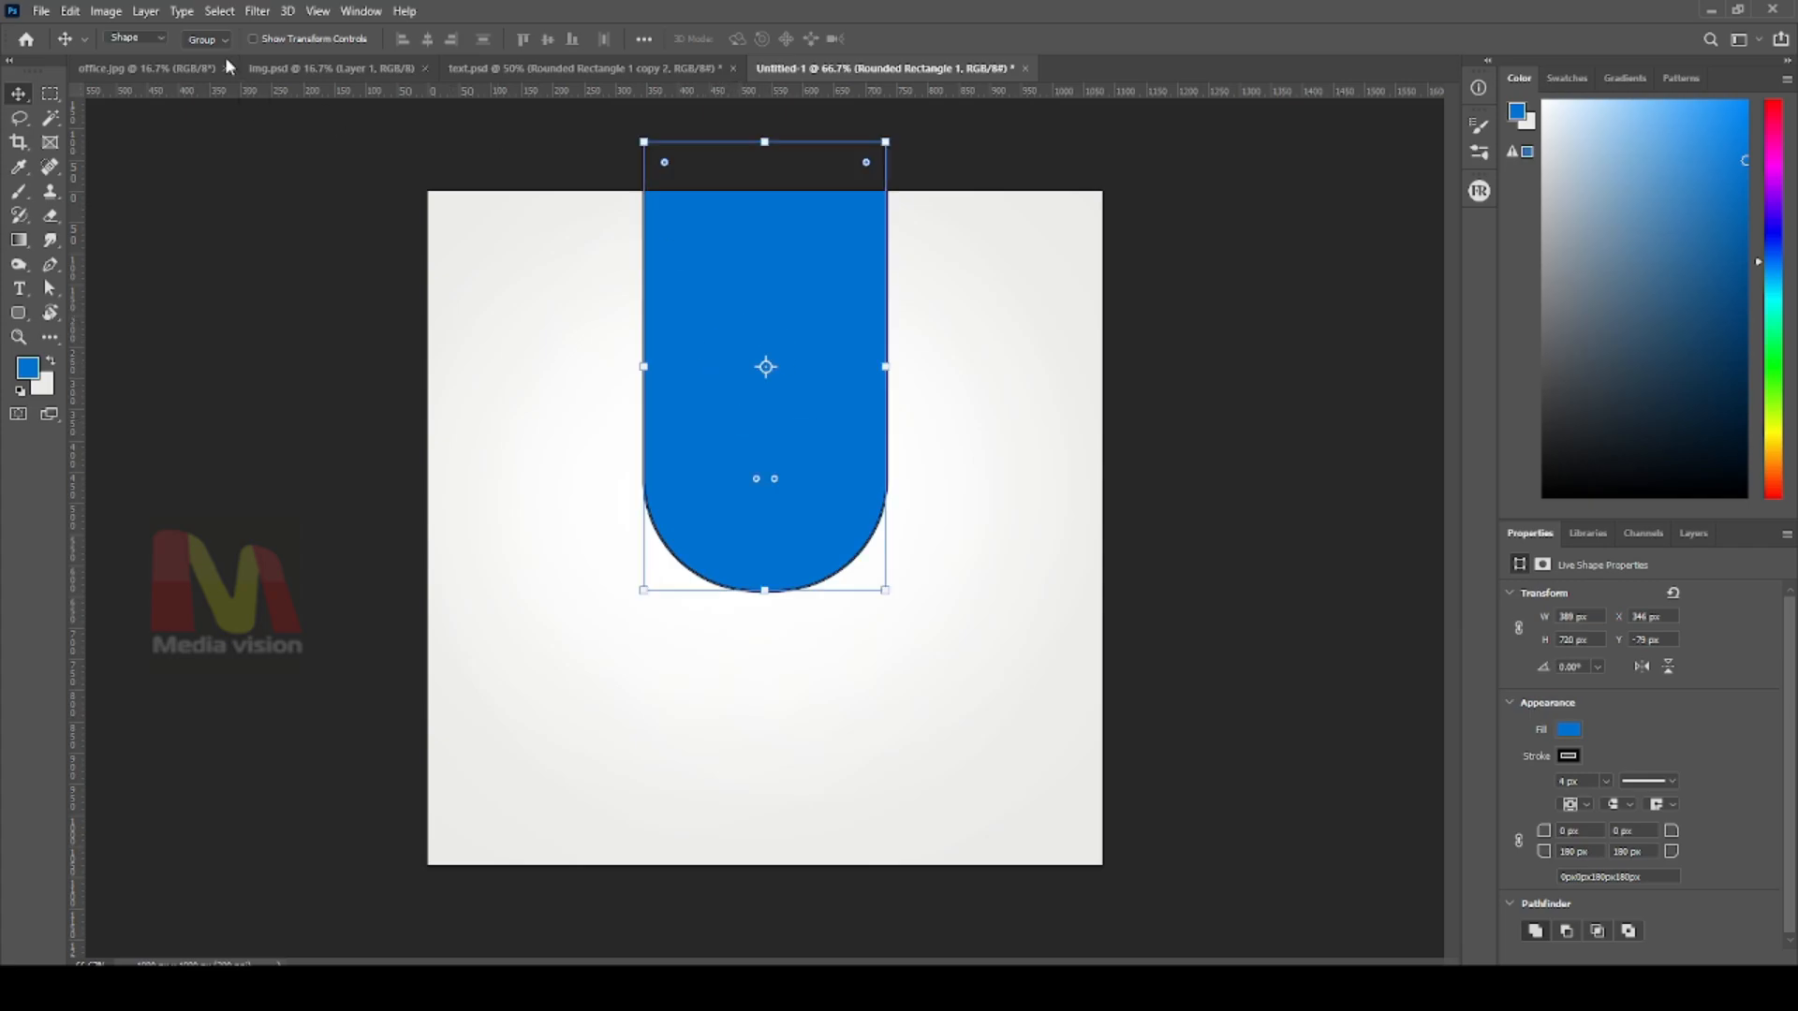
click(277, 38)
click(165, 77)
click(839, 333)
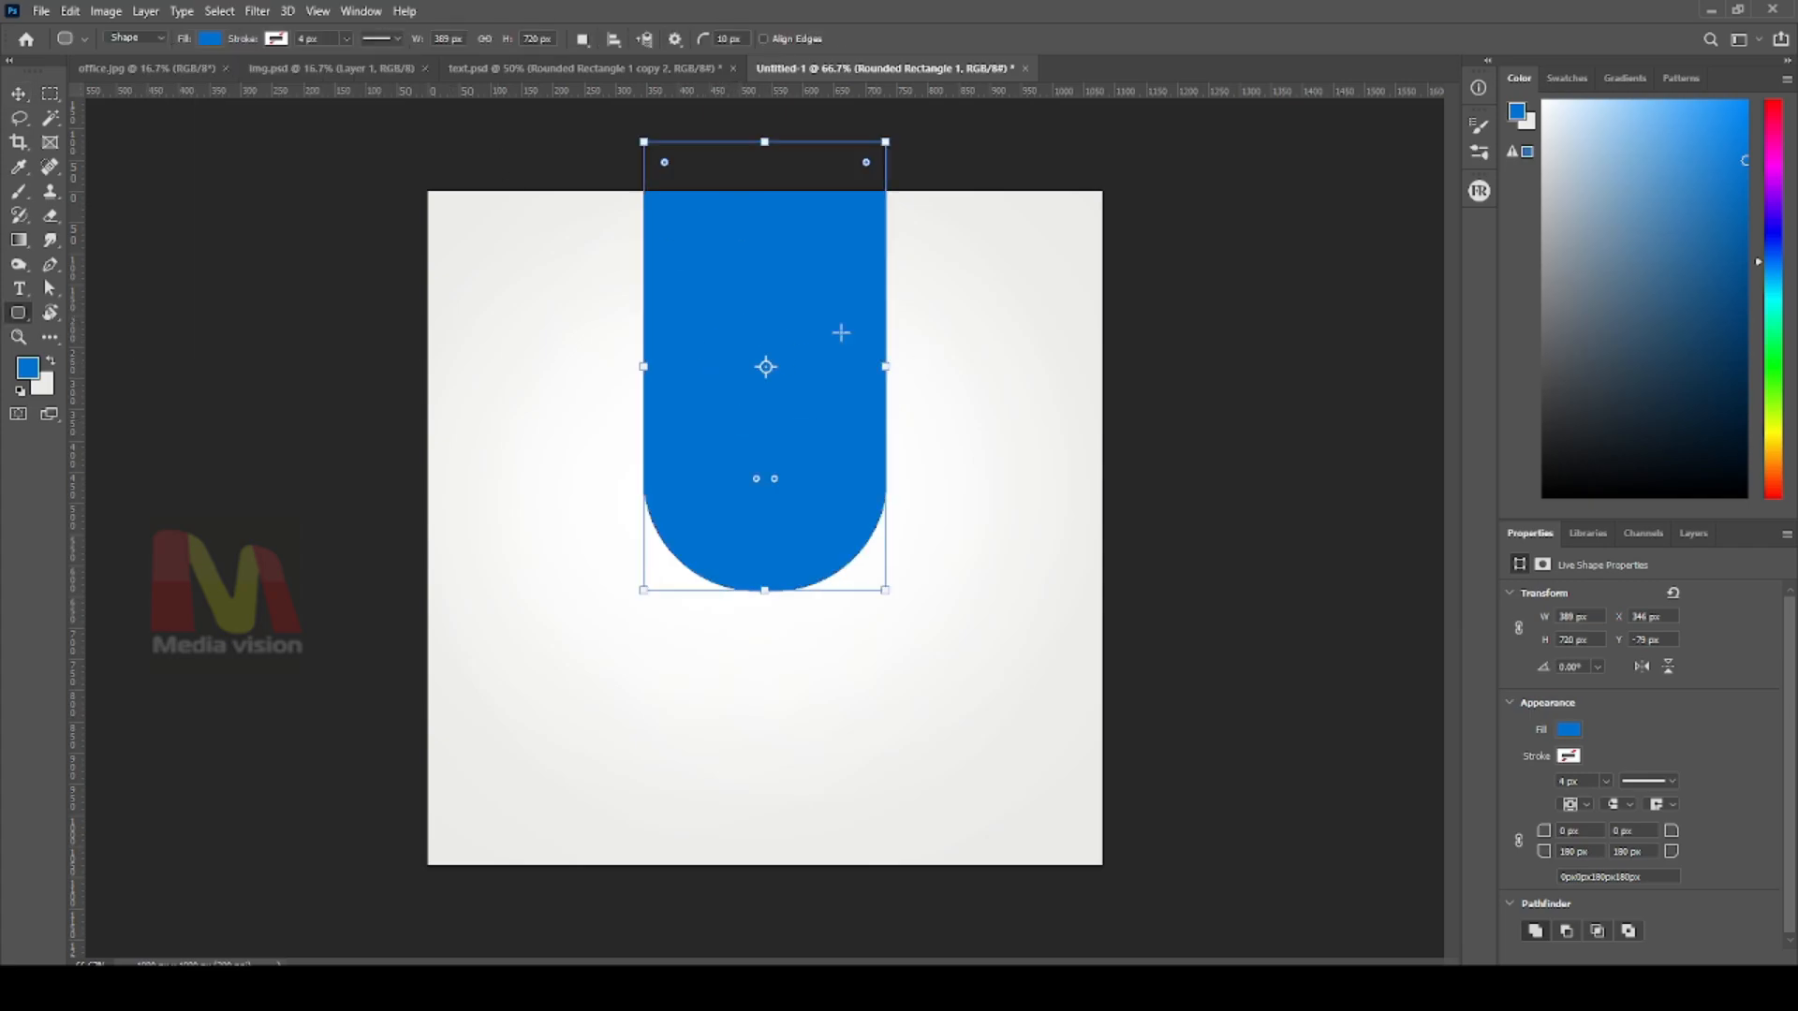
Undo the stroke removal and set the rounded shape's stroke to no colour again
key(ctrl+z)
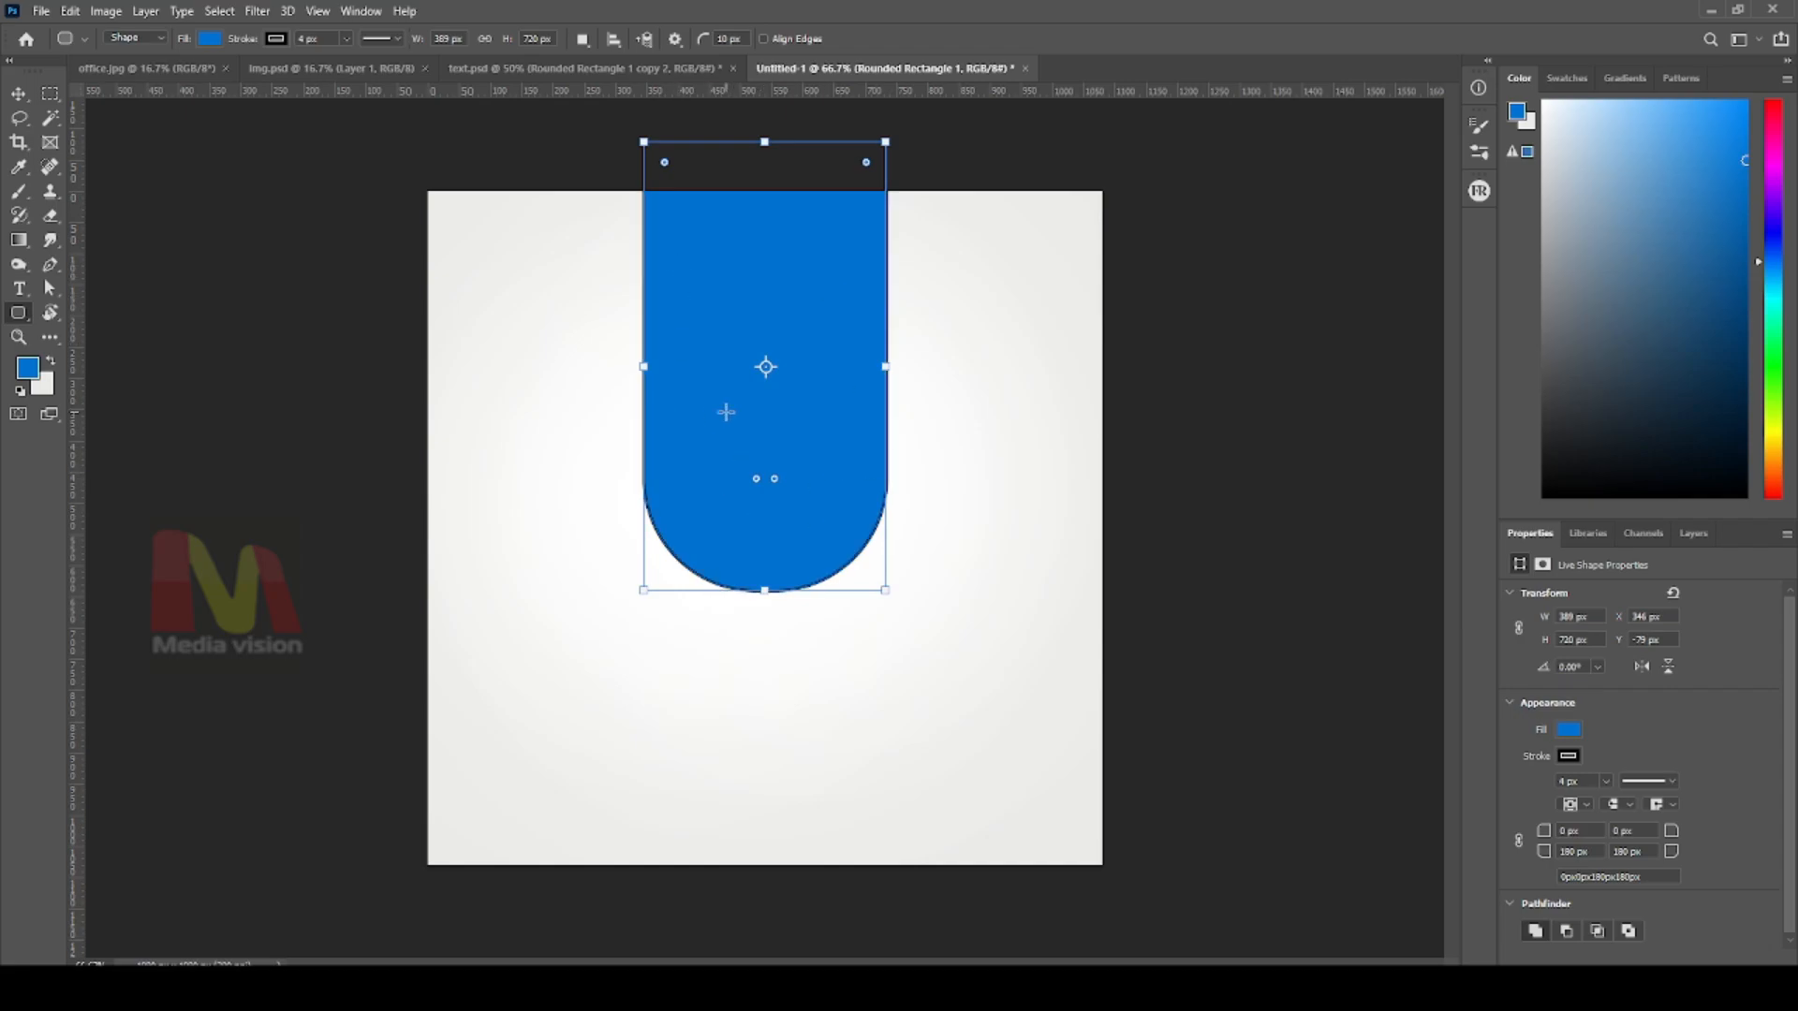
click(275, 38)
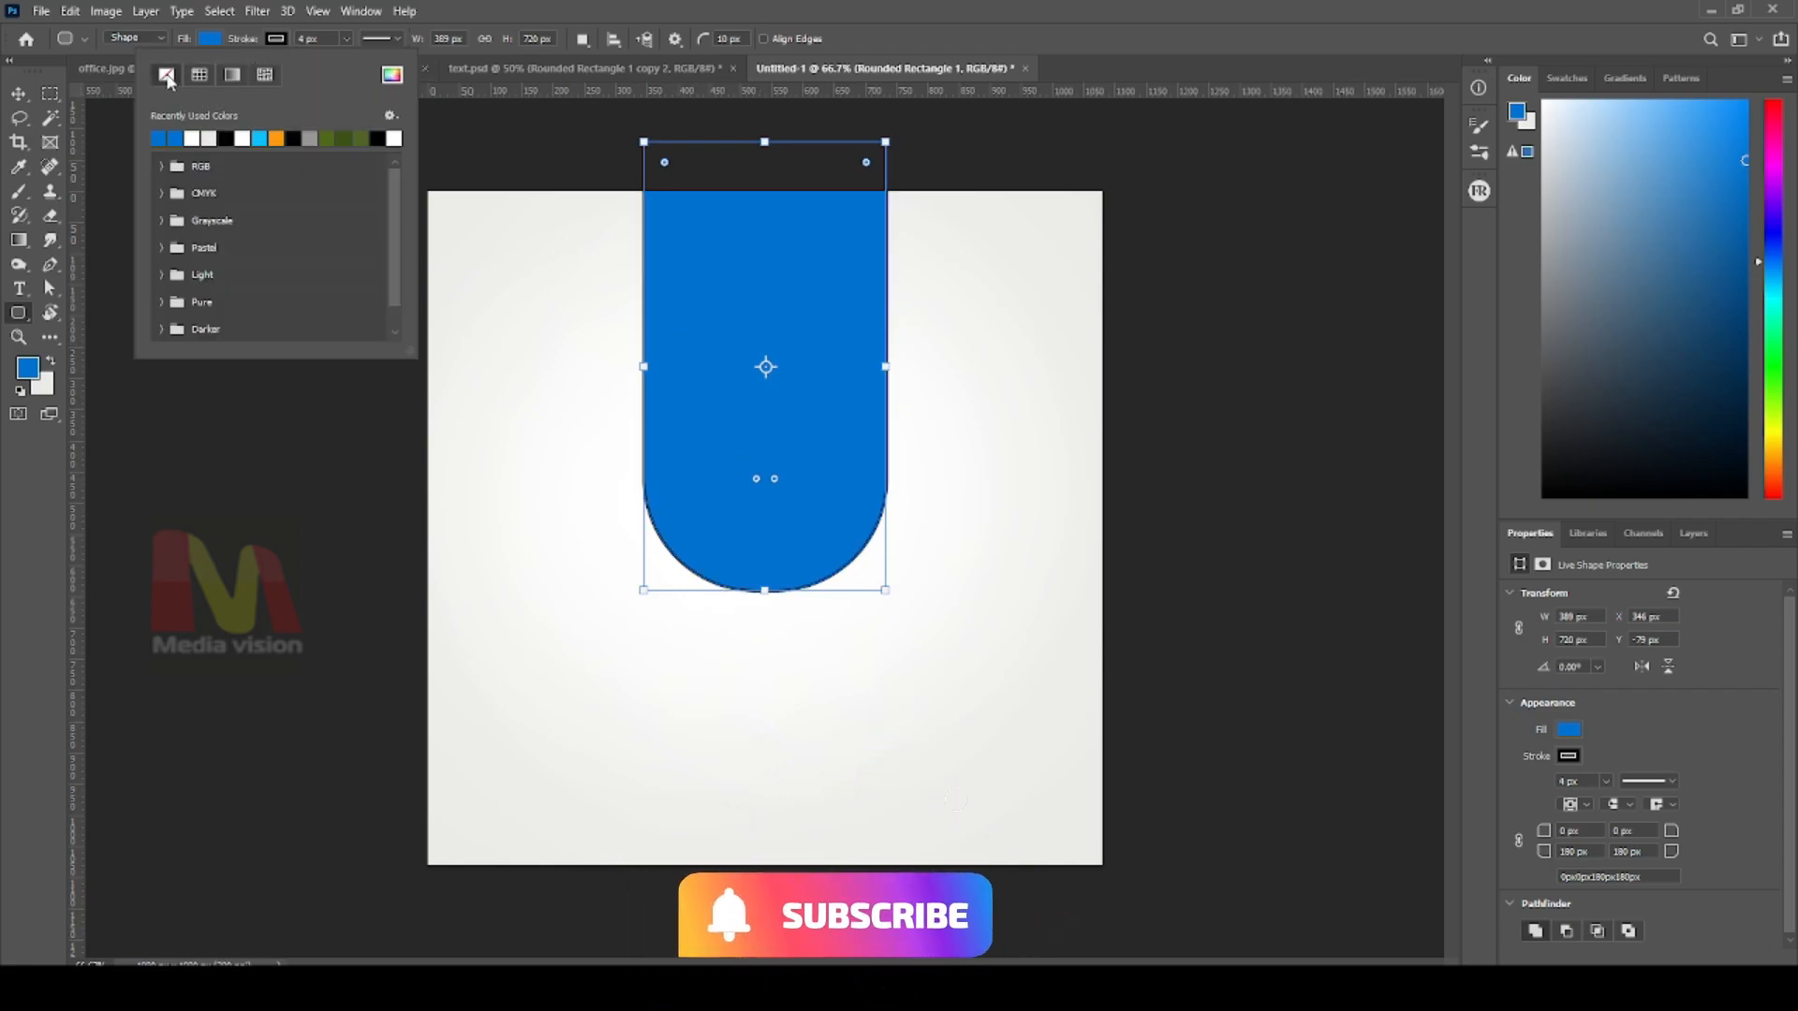
click(166, 77)
click(281, 41)
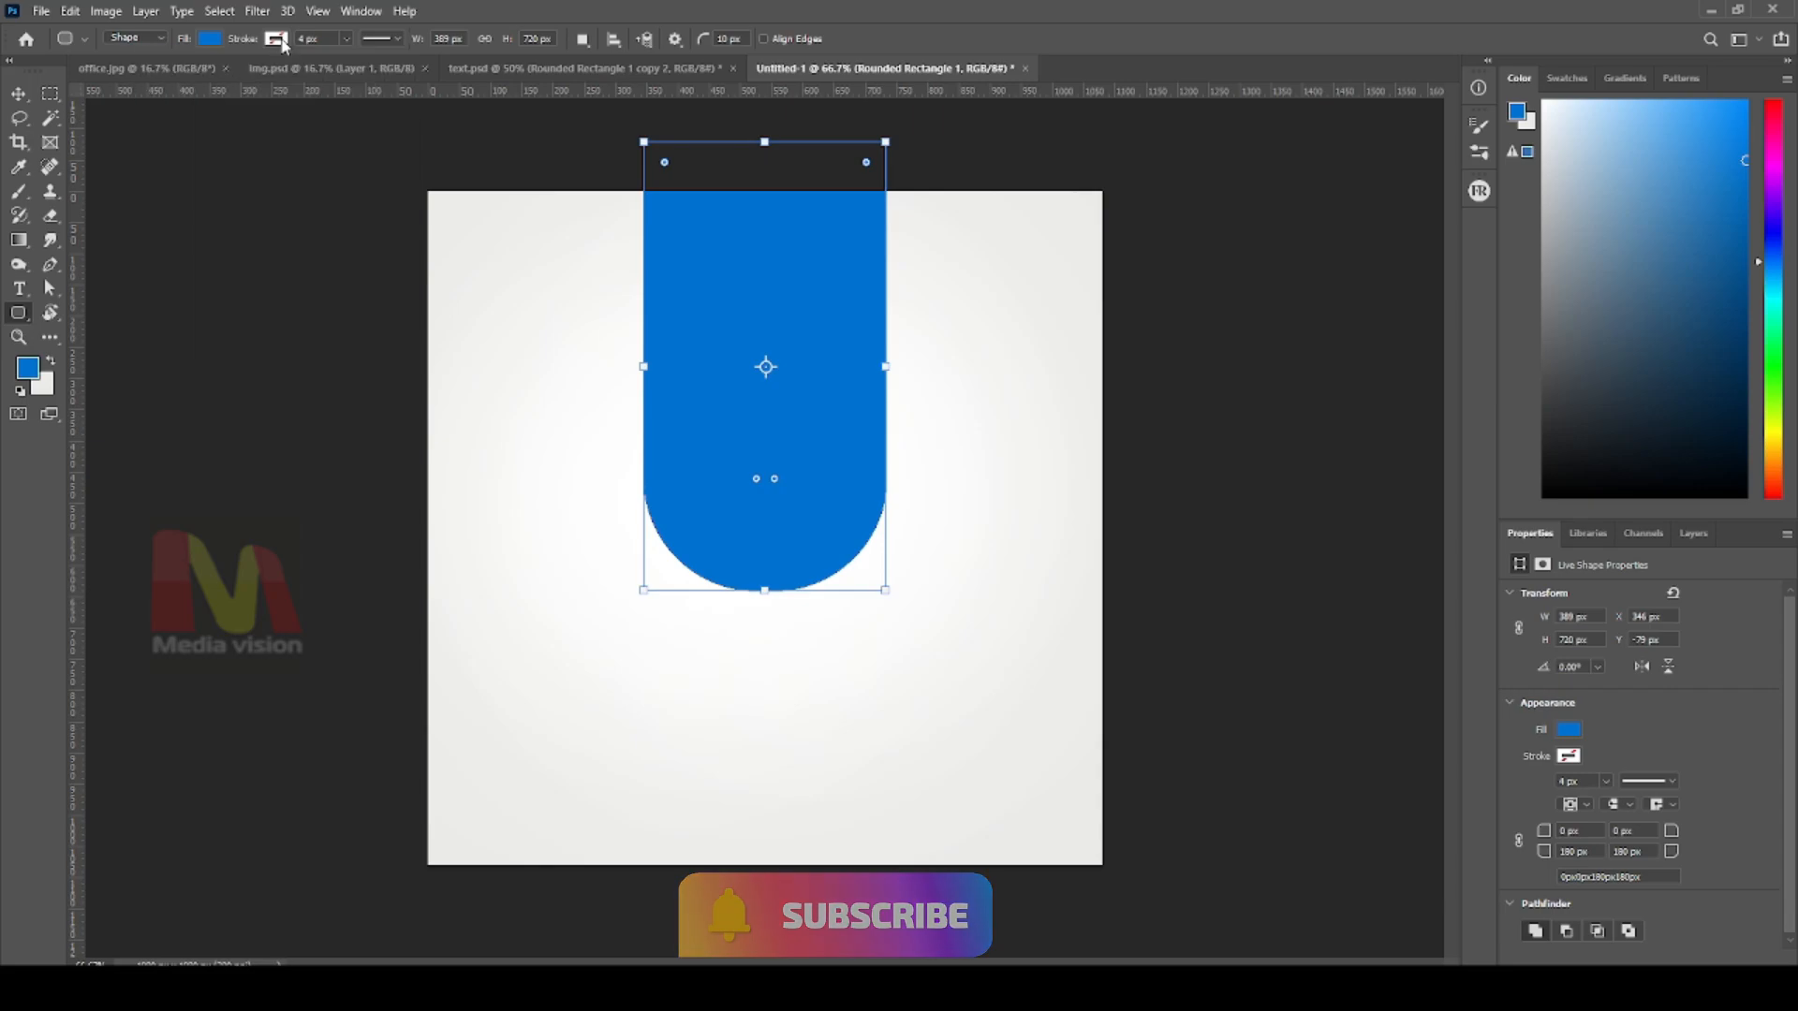
key(v)
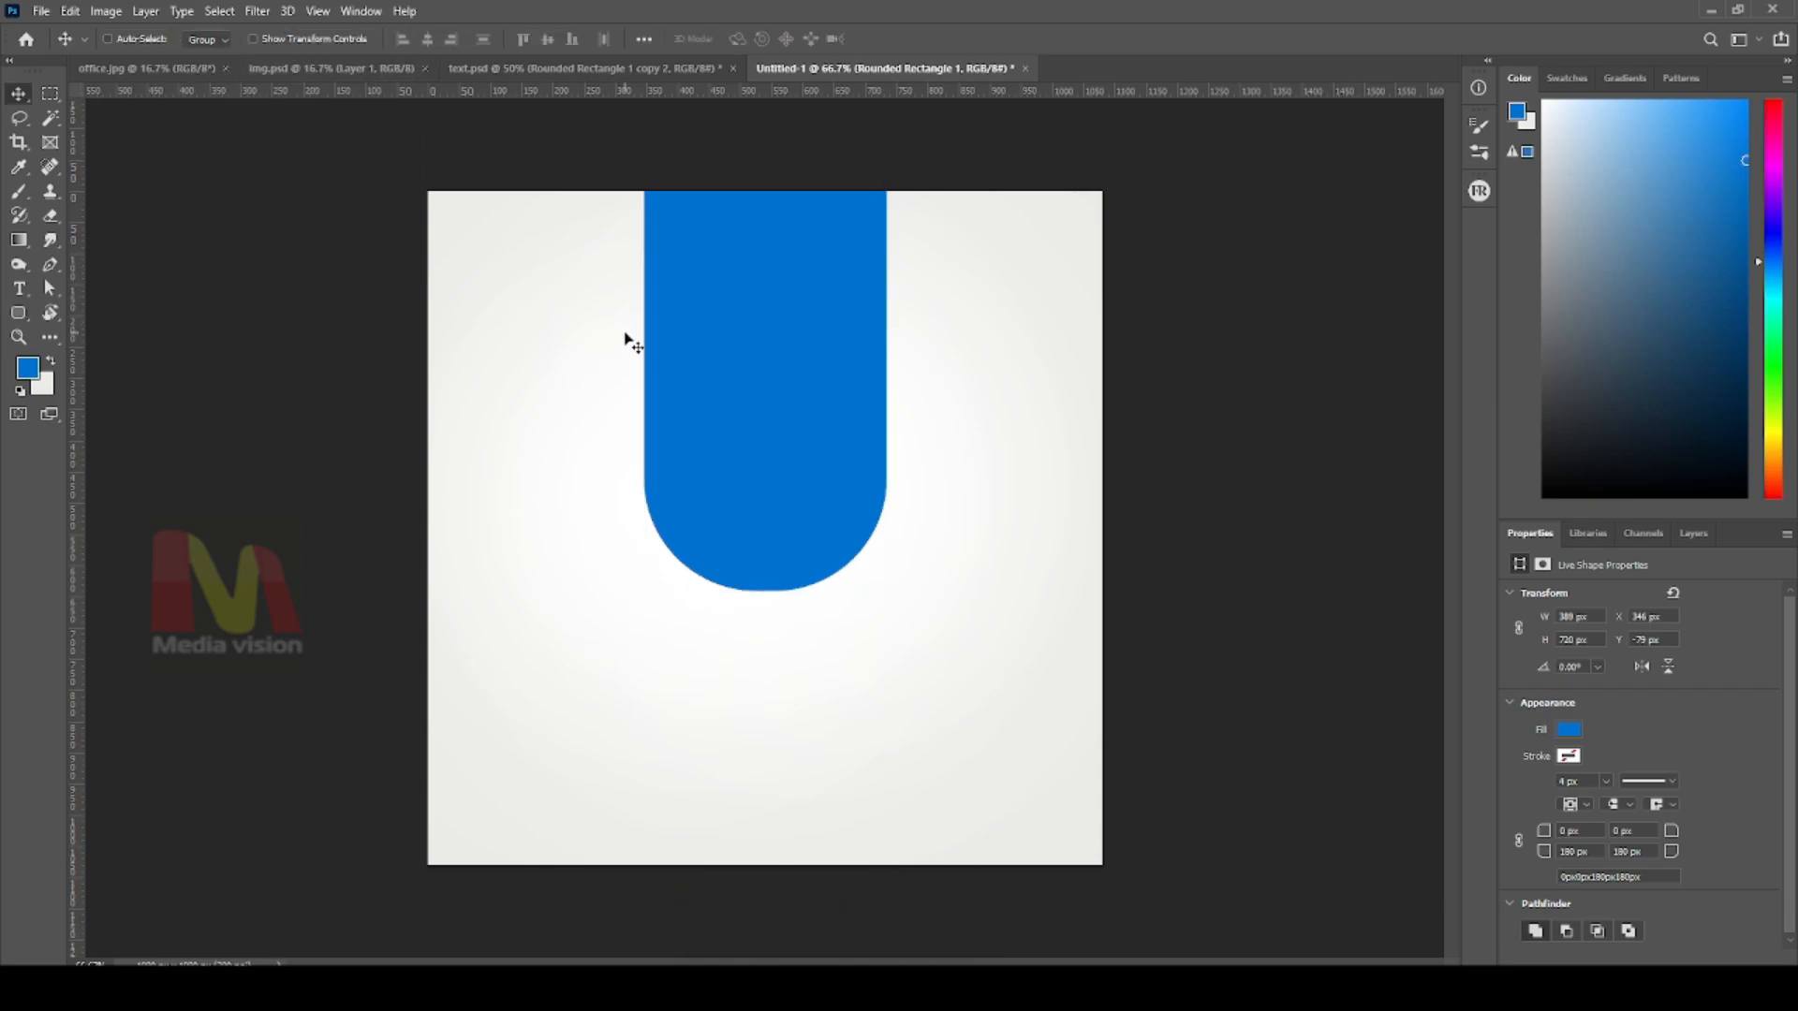
Select the Rounded Rectangle 1 layer from the canvas and move the blue shape down slightly to Y -73 px
right_click(748, 426)
click(766, 429)
right_click(721, 335)
click(744, 349)
right_click(734, 352)
click(735, 355)
right_click(717, 350)
click(737, 363)
right_click(744, 309)
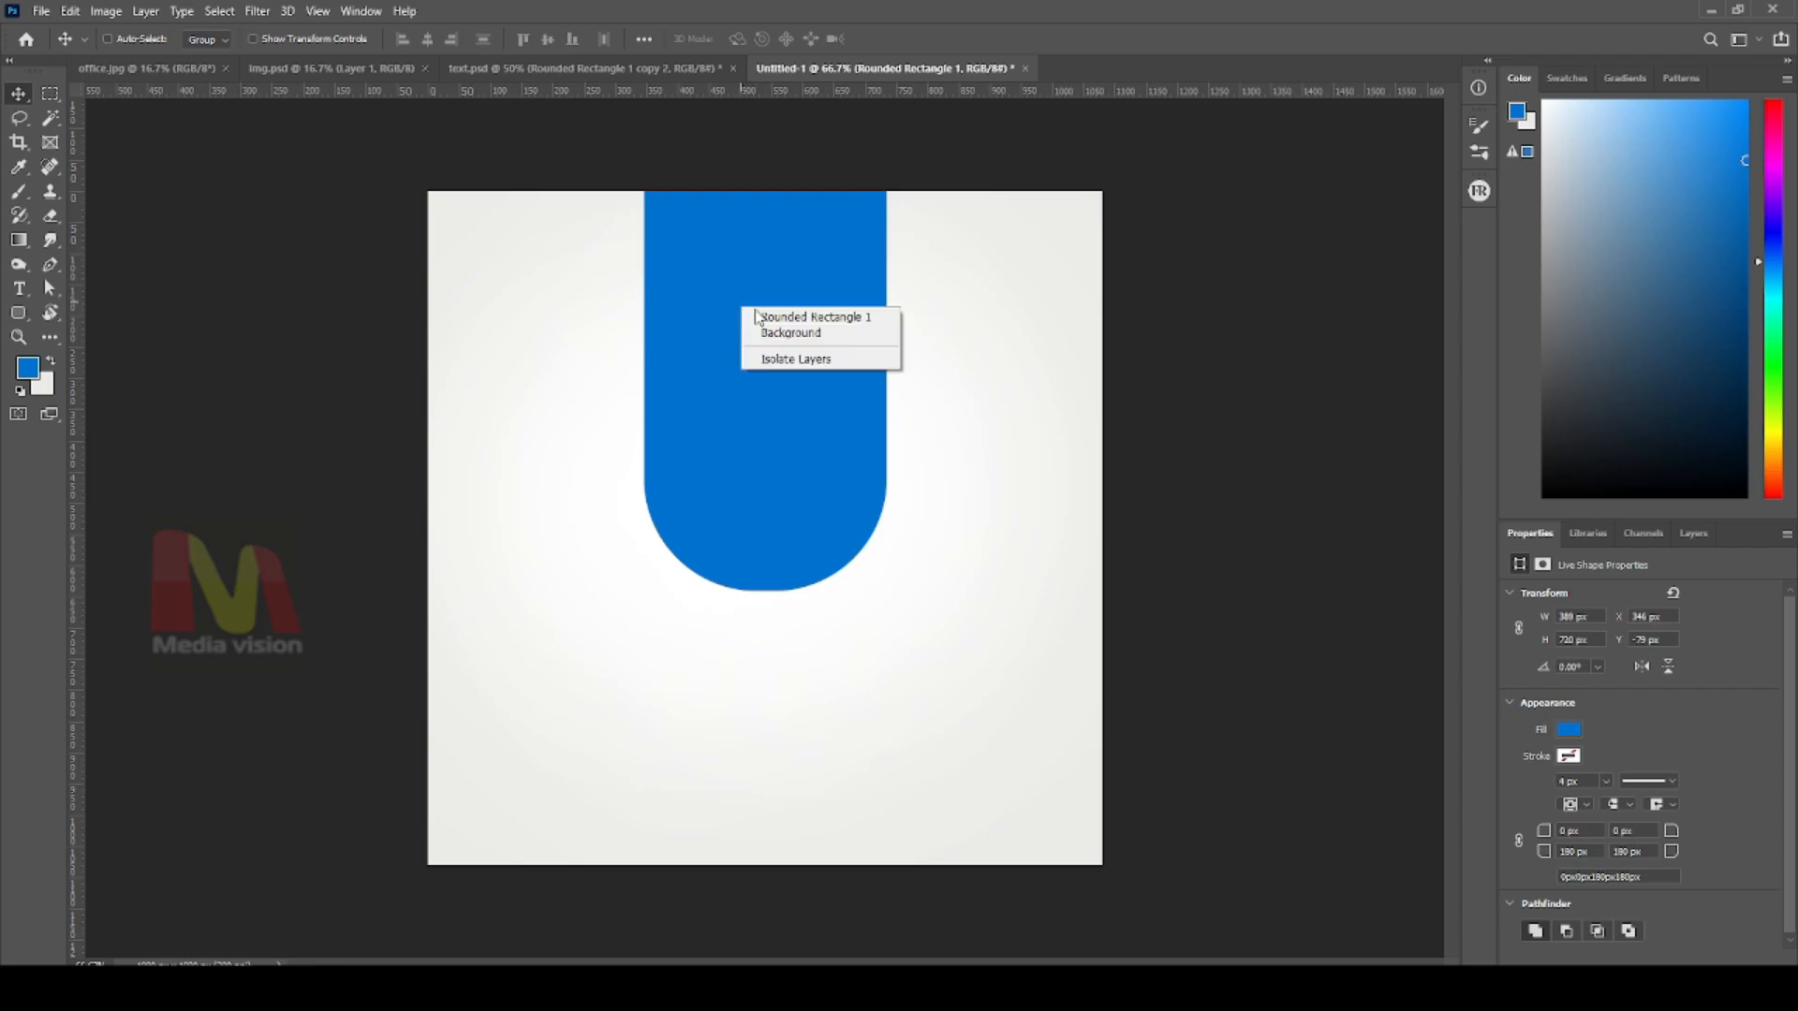
click(750, 315)
mouse_move(750, 314)
mouse_down()
mouse_move(738, 296)
mouse_move(763, 295)
mouse_up()
right_click(737, 271)
click(761, 282)
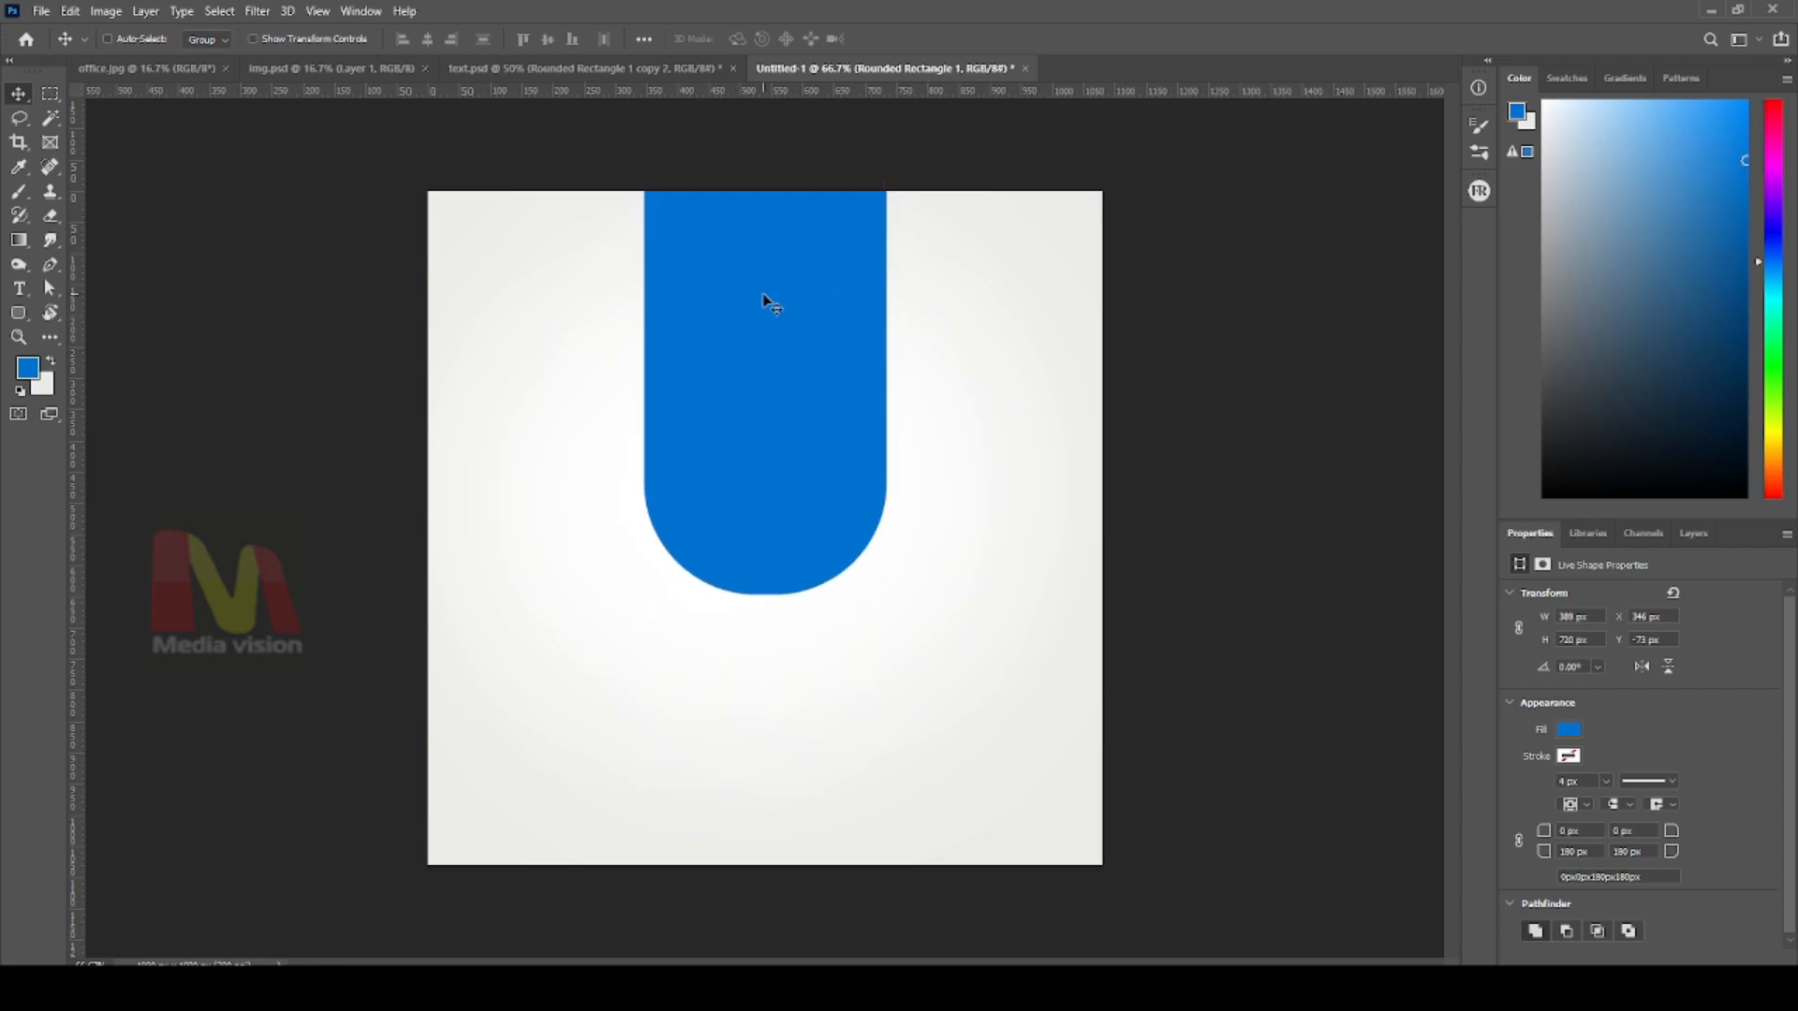
right_click(750, 349)
click(770, 349)
right_click(719, 294)
click(739, 305)
Create a new empty layer in Normal mode above the Rounded Rectangle 1 layer
key(b)
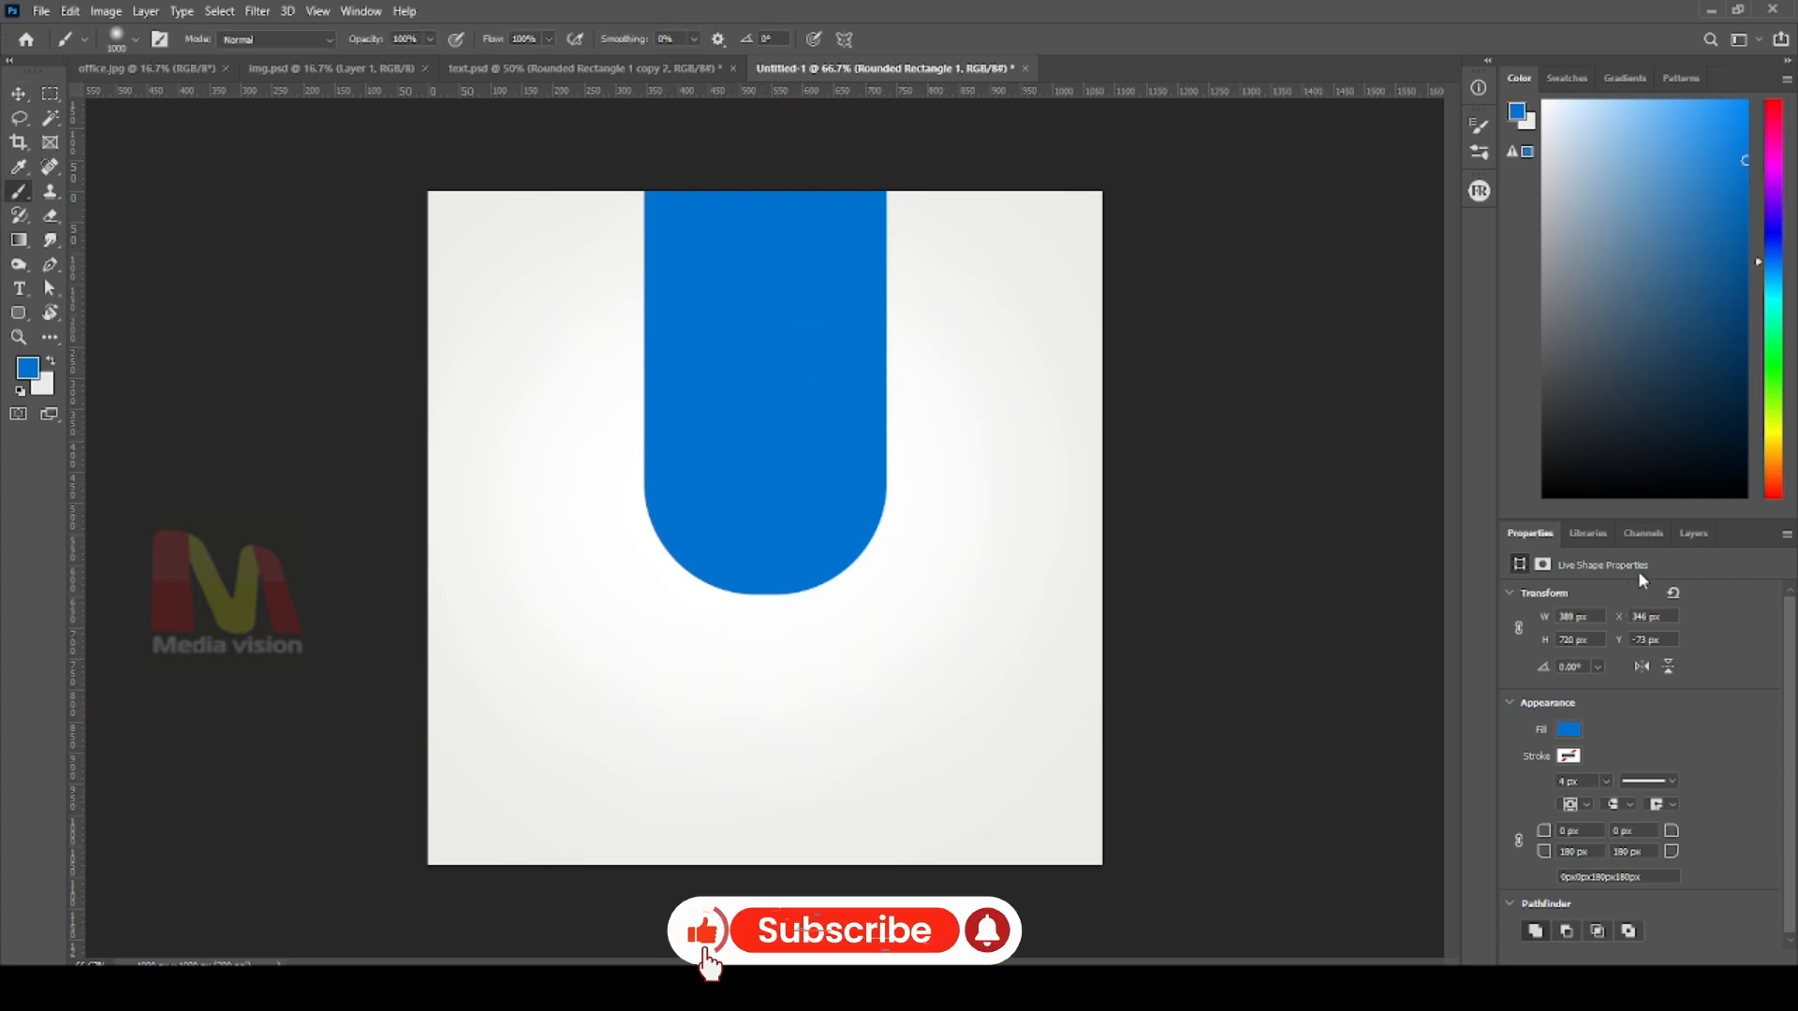
click(1698, 532)
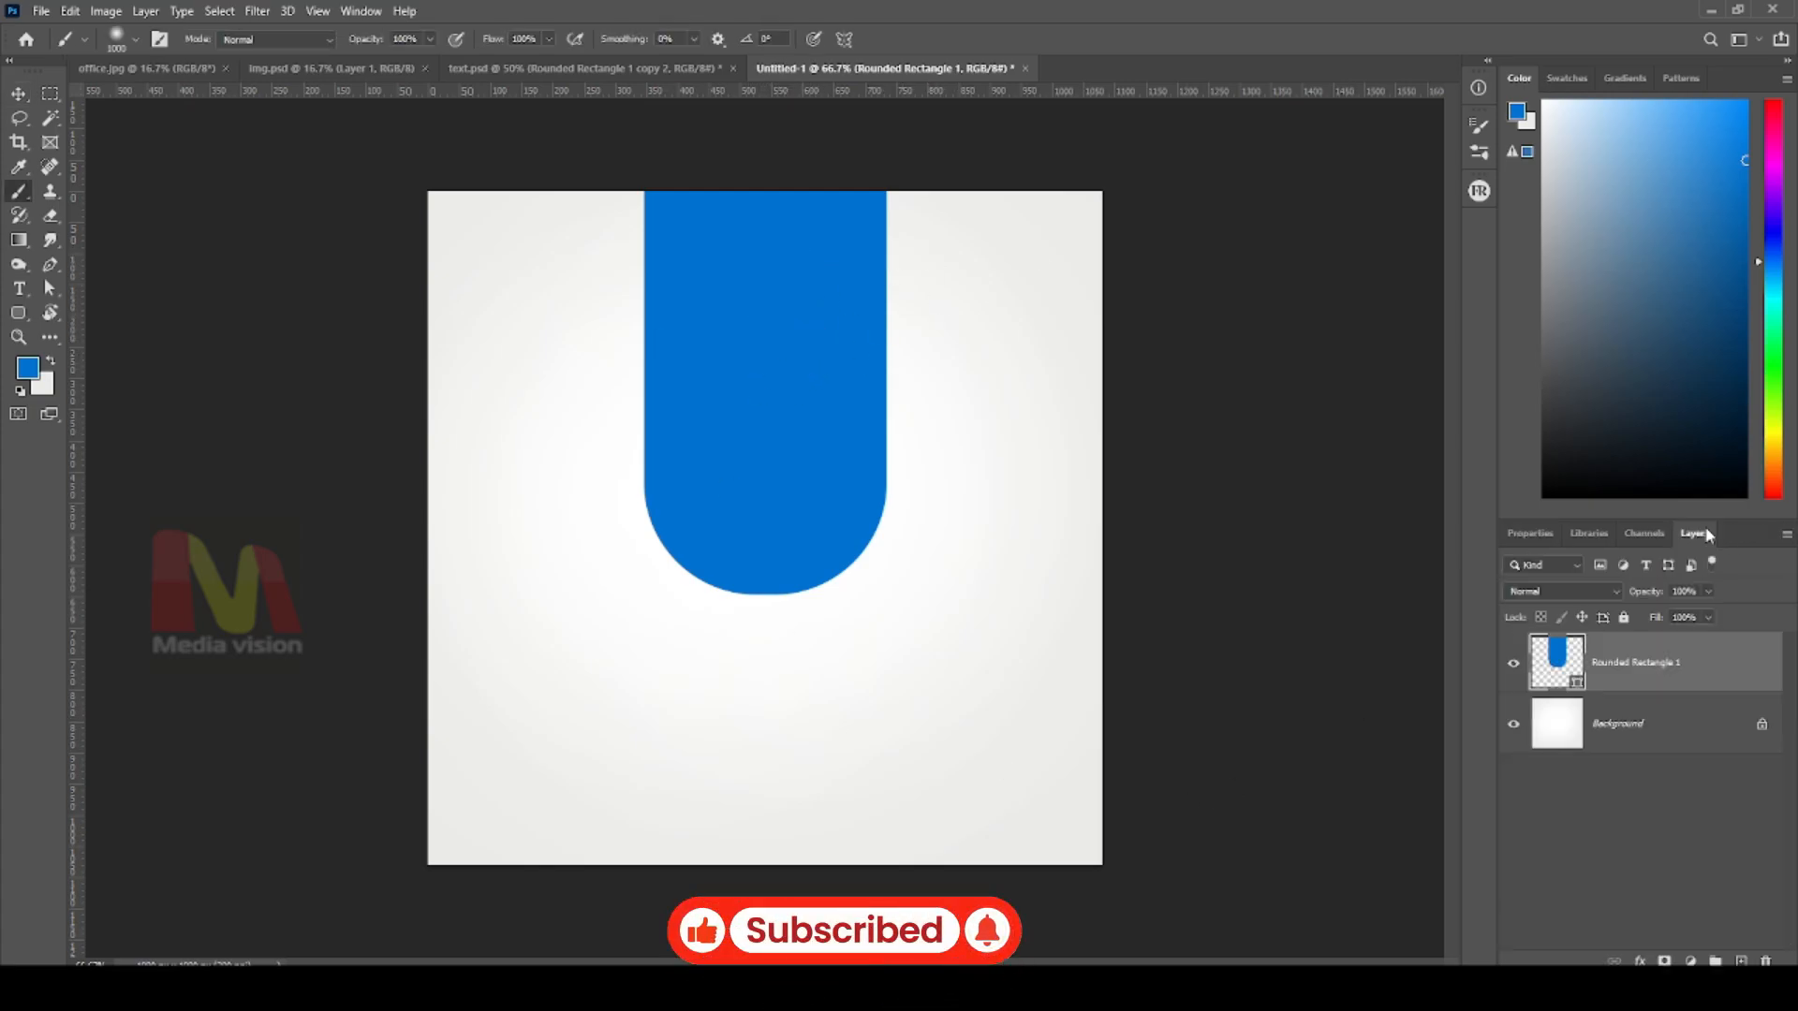
key(ctrl+shift+n)
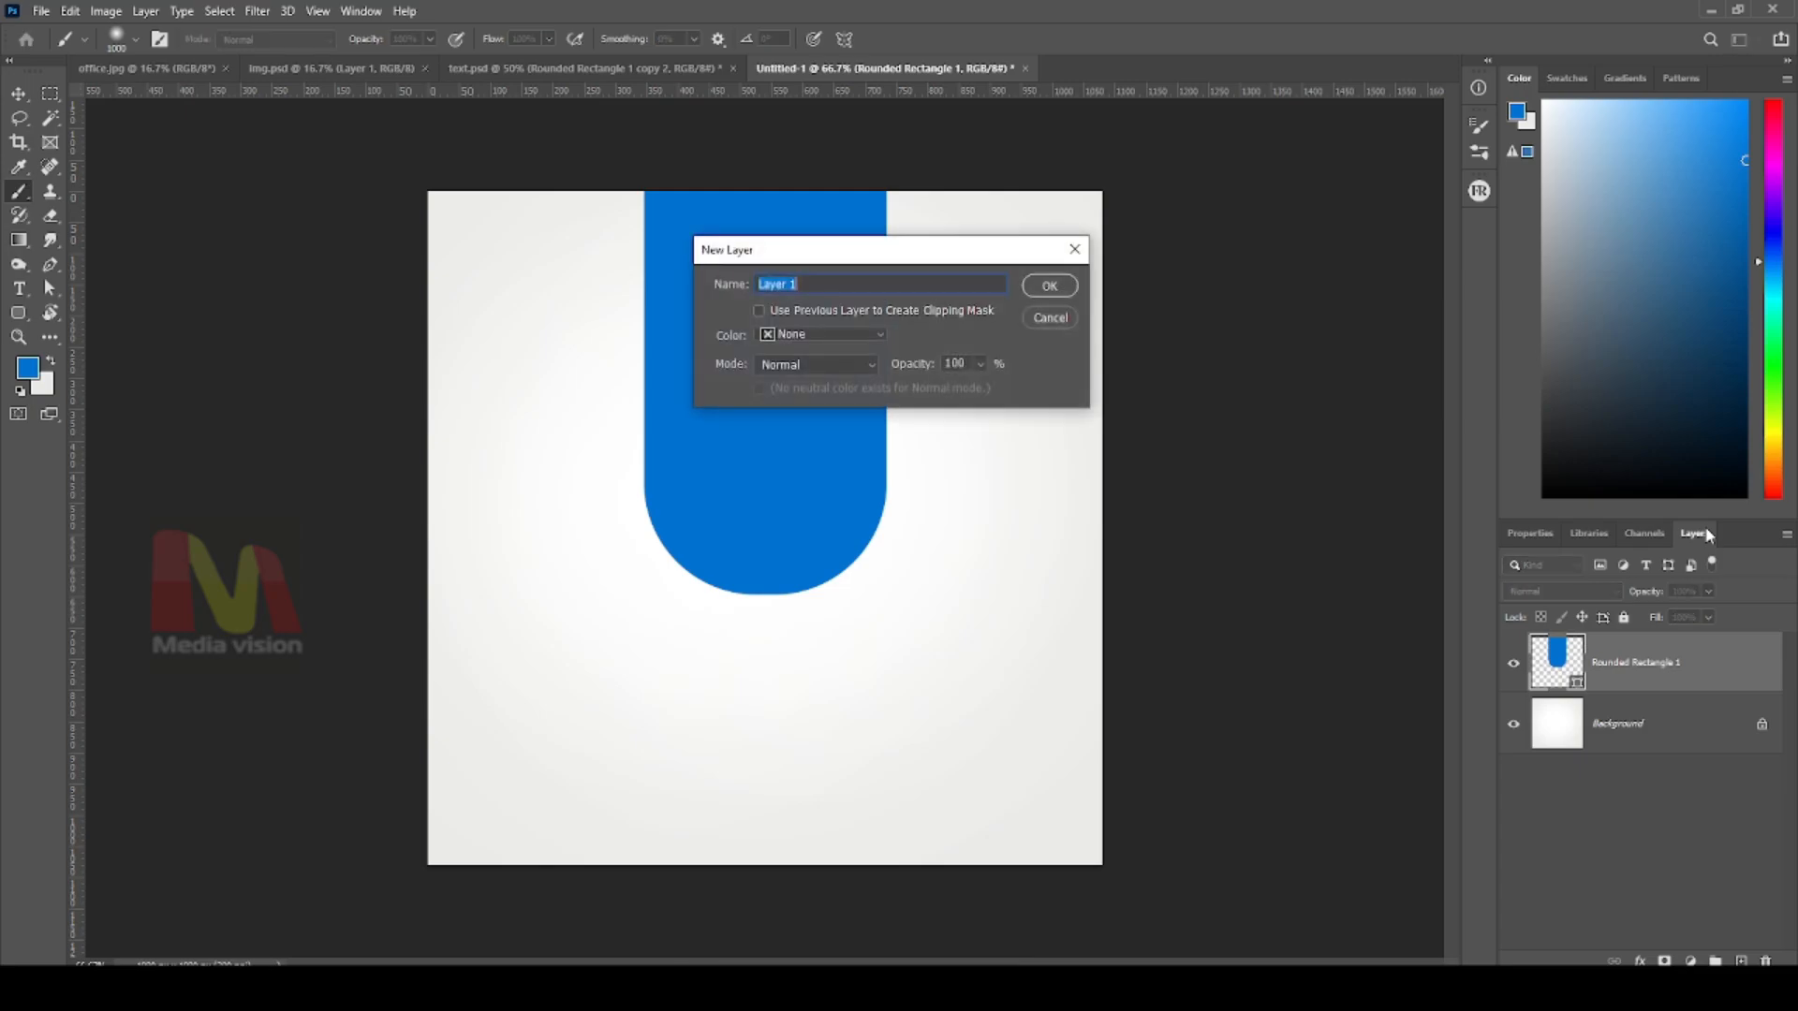
click(1048, 287)
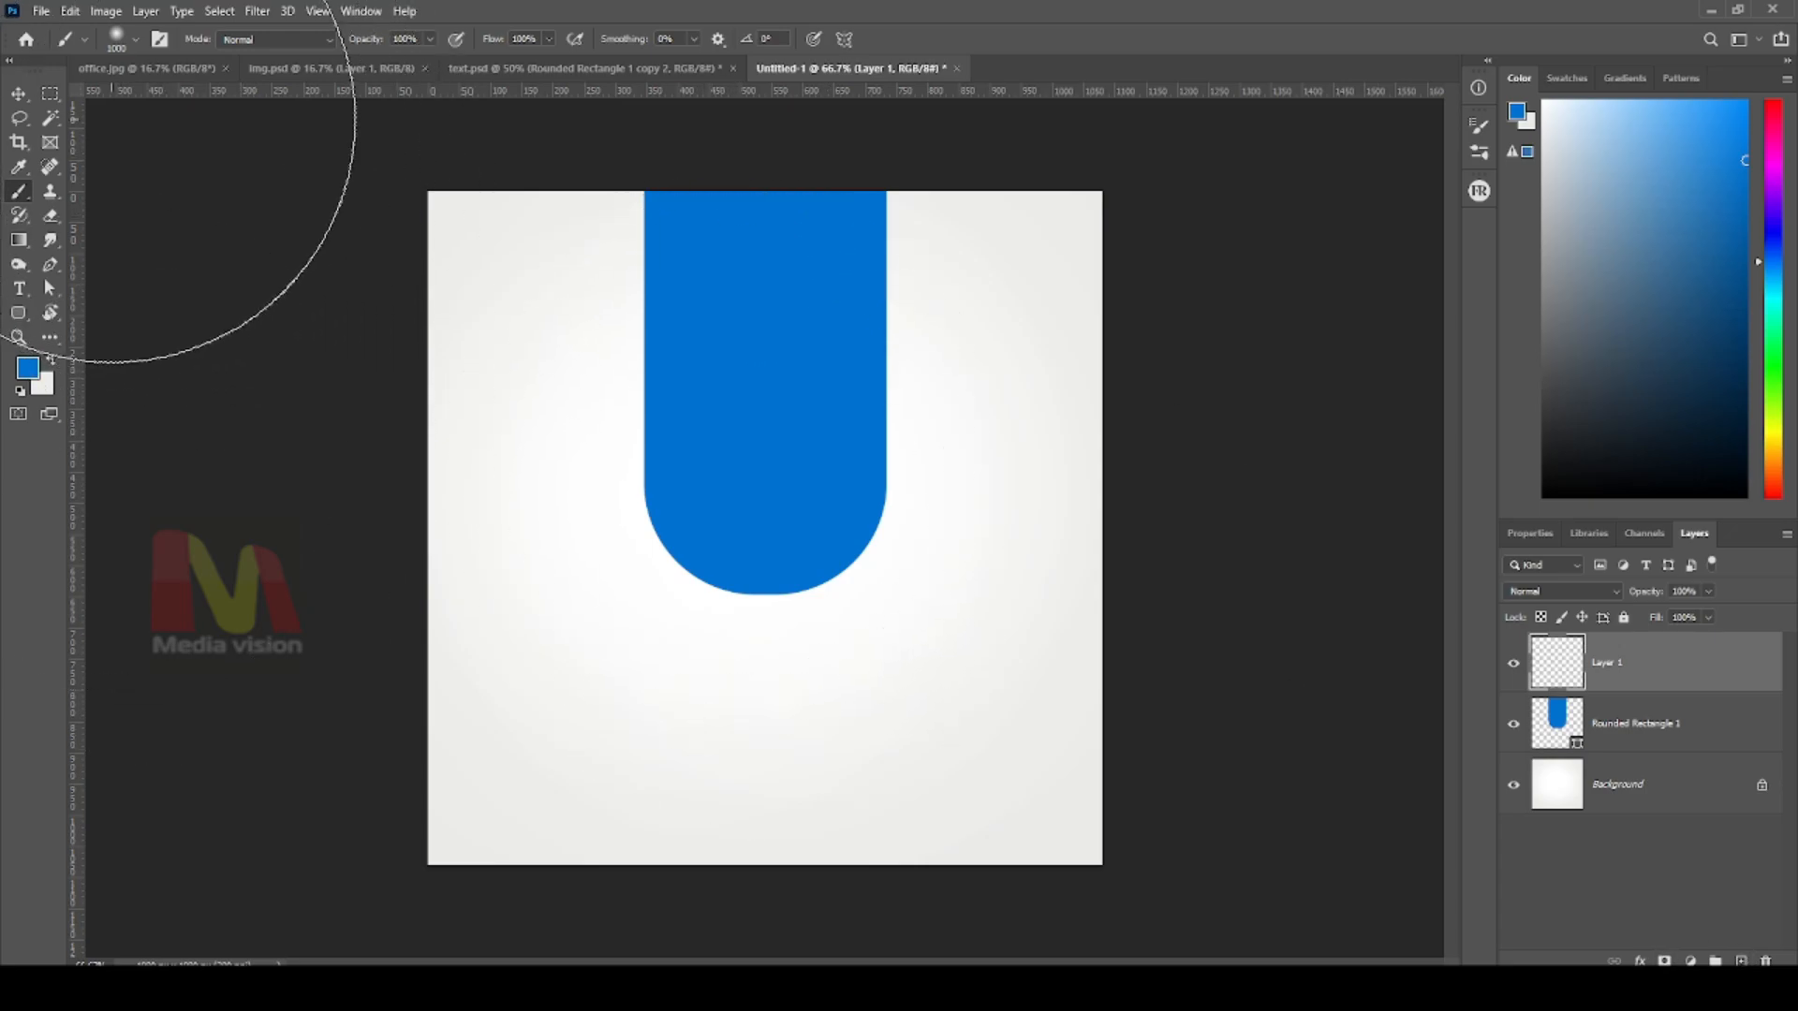
Sample the light-blue square in text.psd as foreground colour #0fc2ff and return to the Untitled-1 document
click(526, 70)
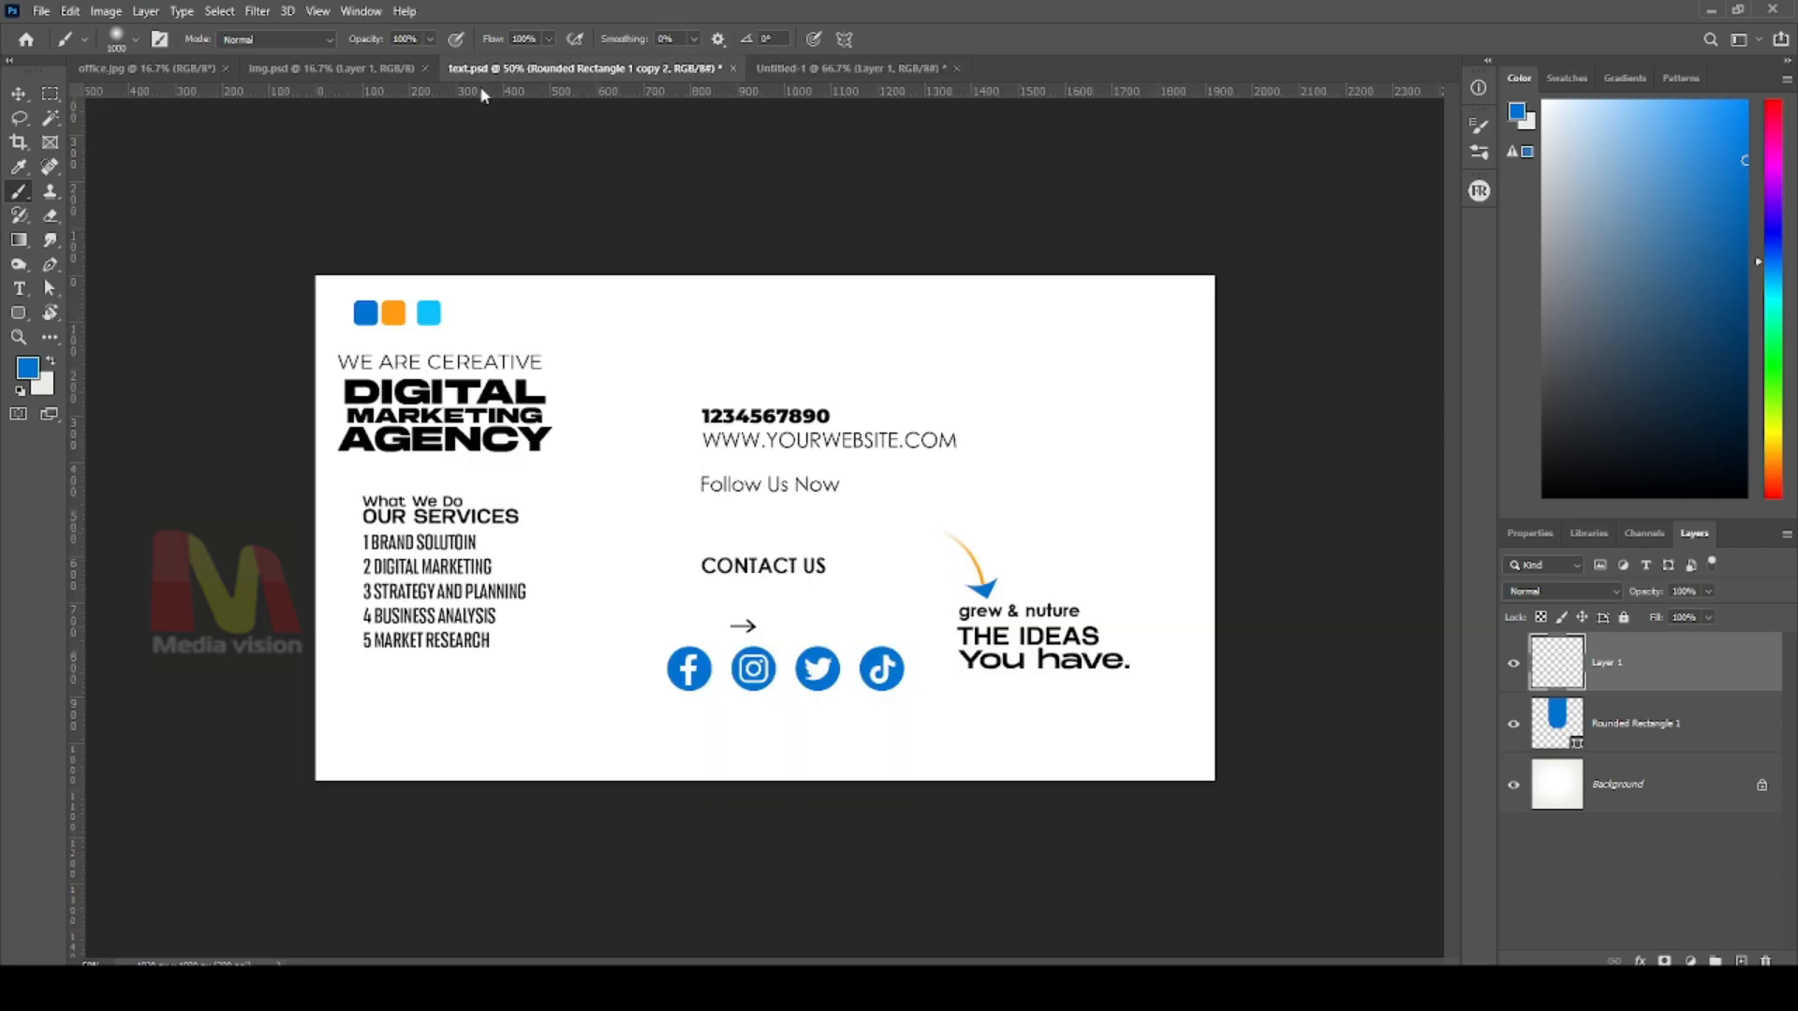
key(i)
click(432, 311)
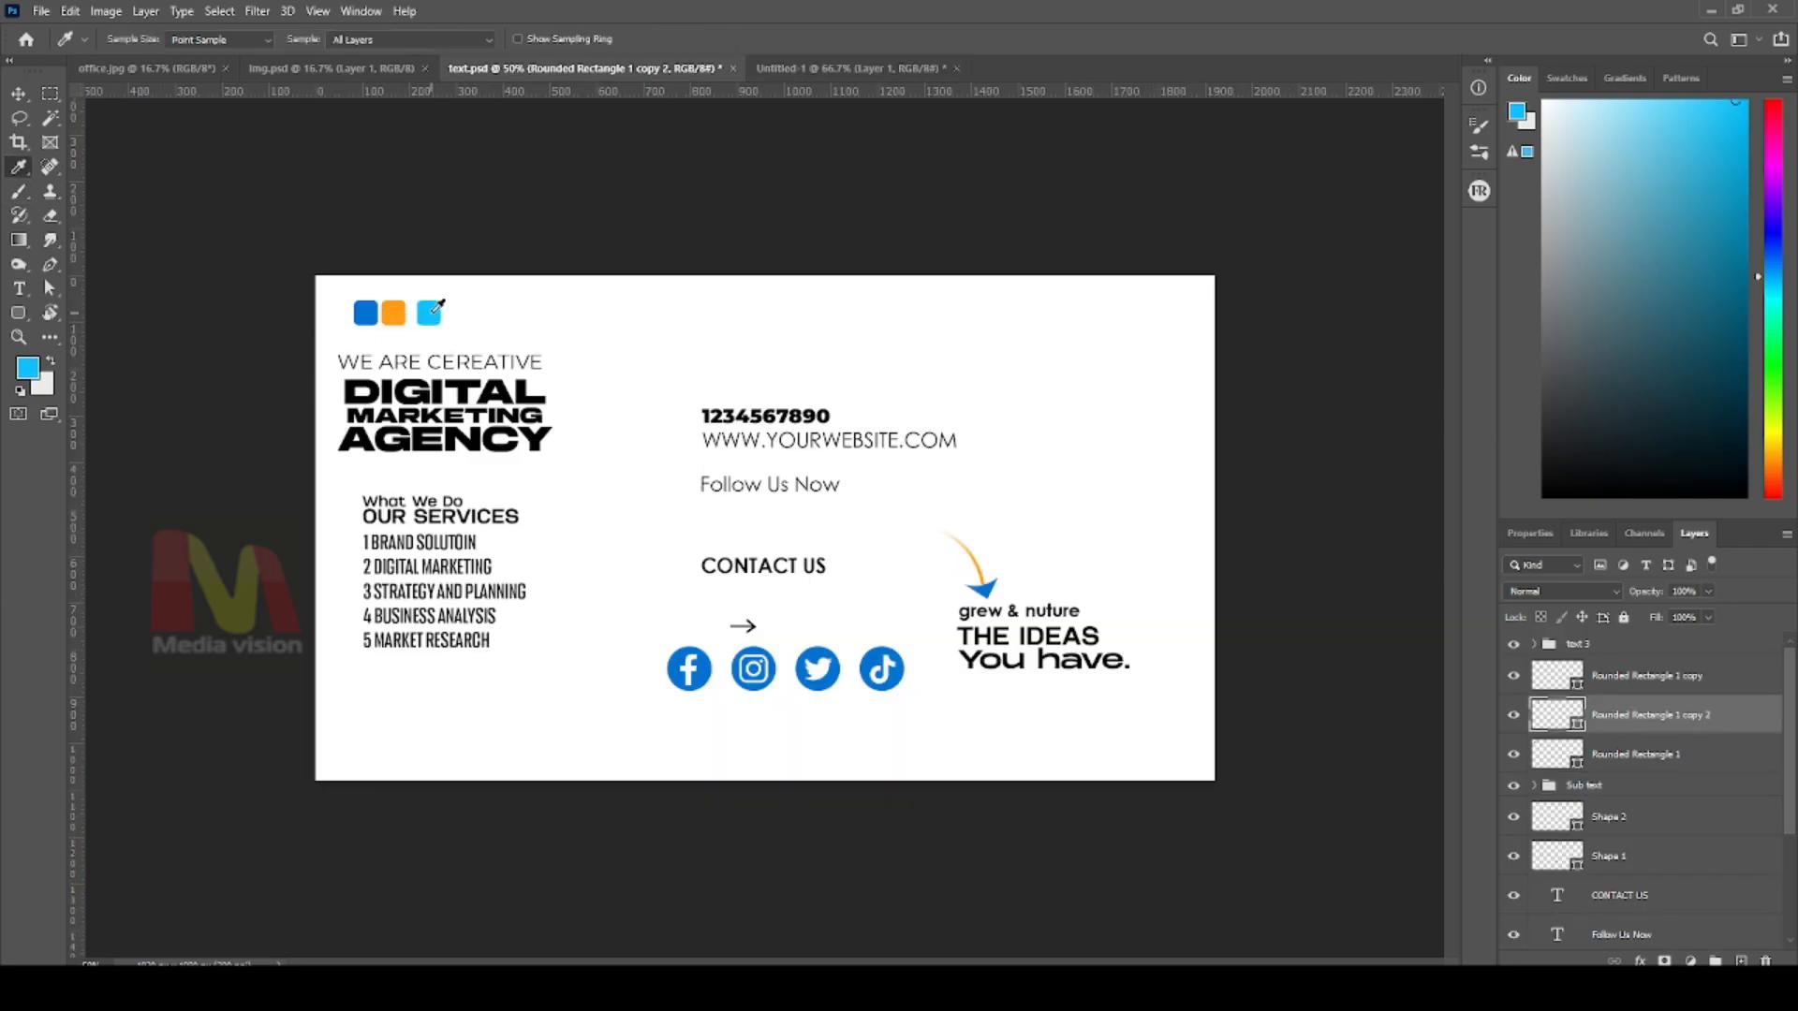
click(28, 370)
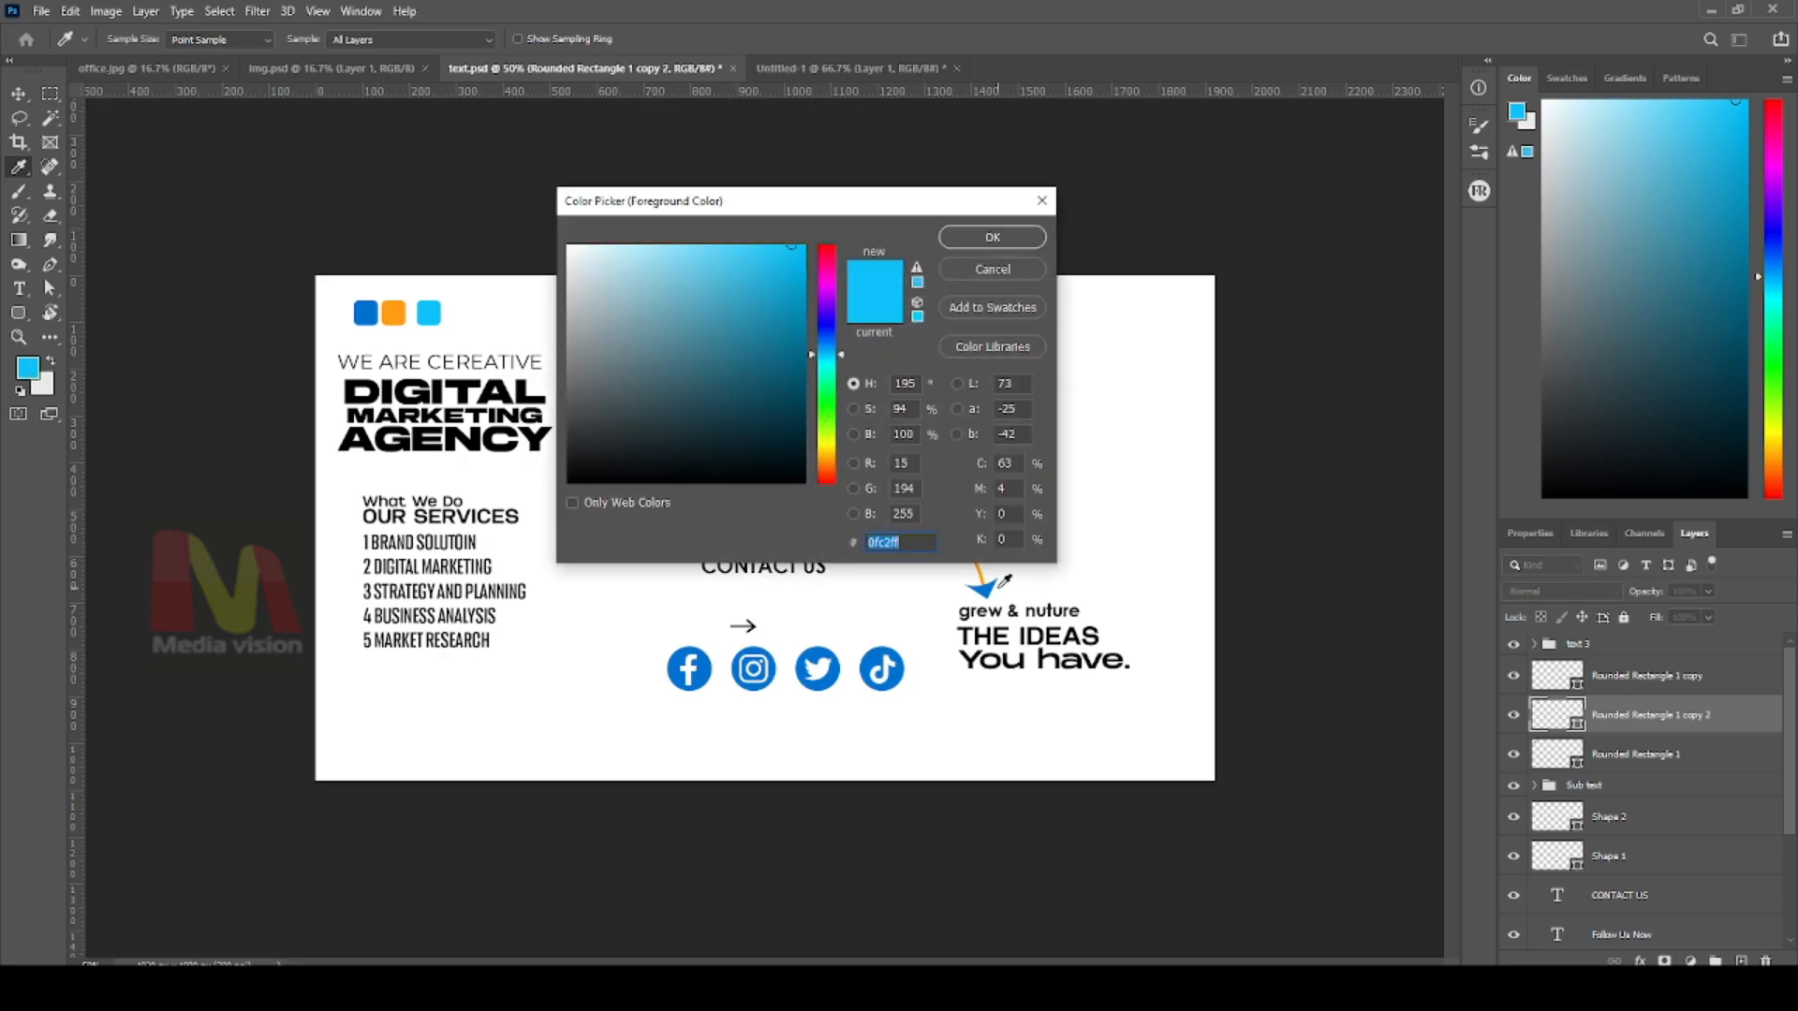
click(993, 238)
click(826, 70)
Paint a light-blue glow over the shape's upper part with a soft 600 px brush and clip Layer 1 to the rounded rectangle
key(v)
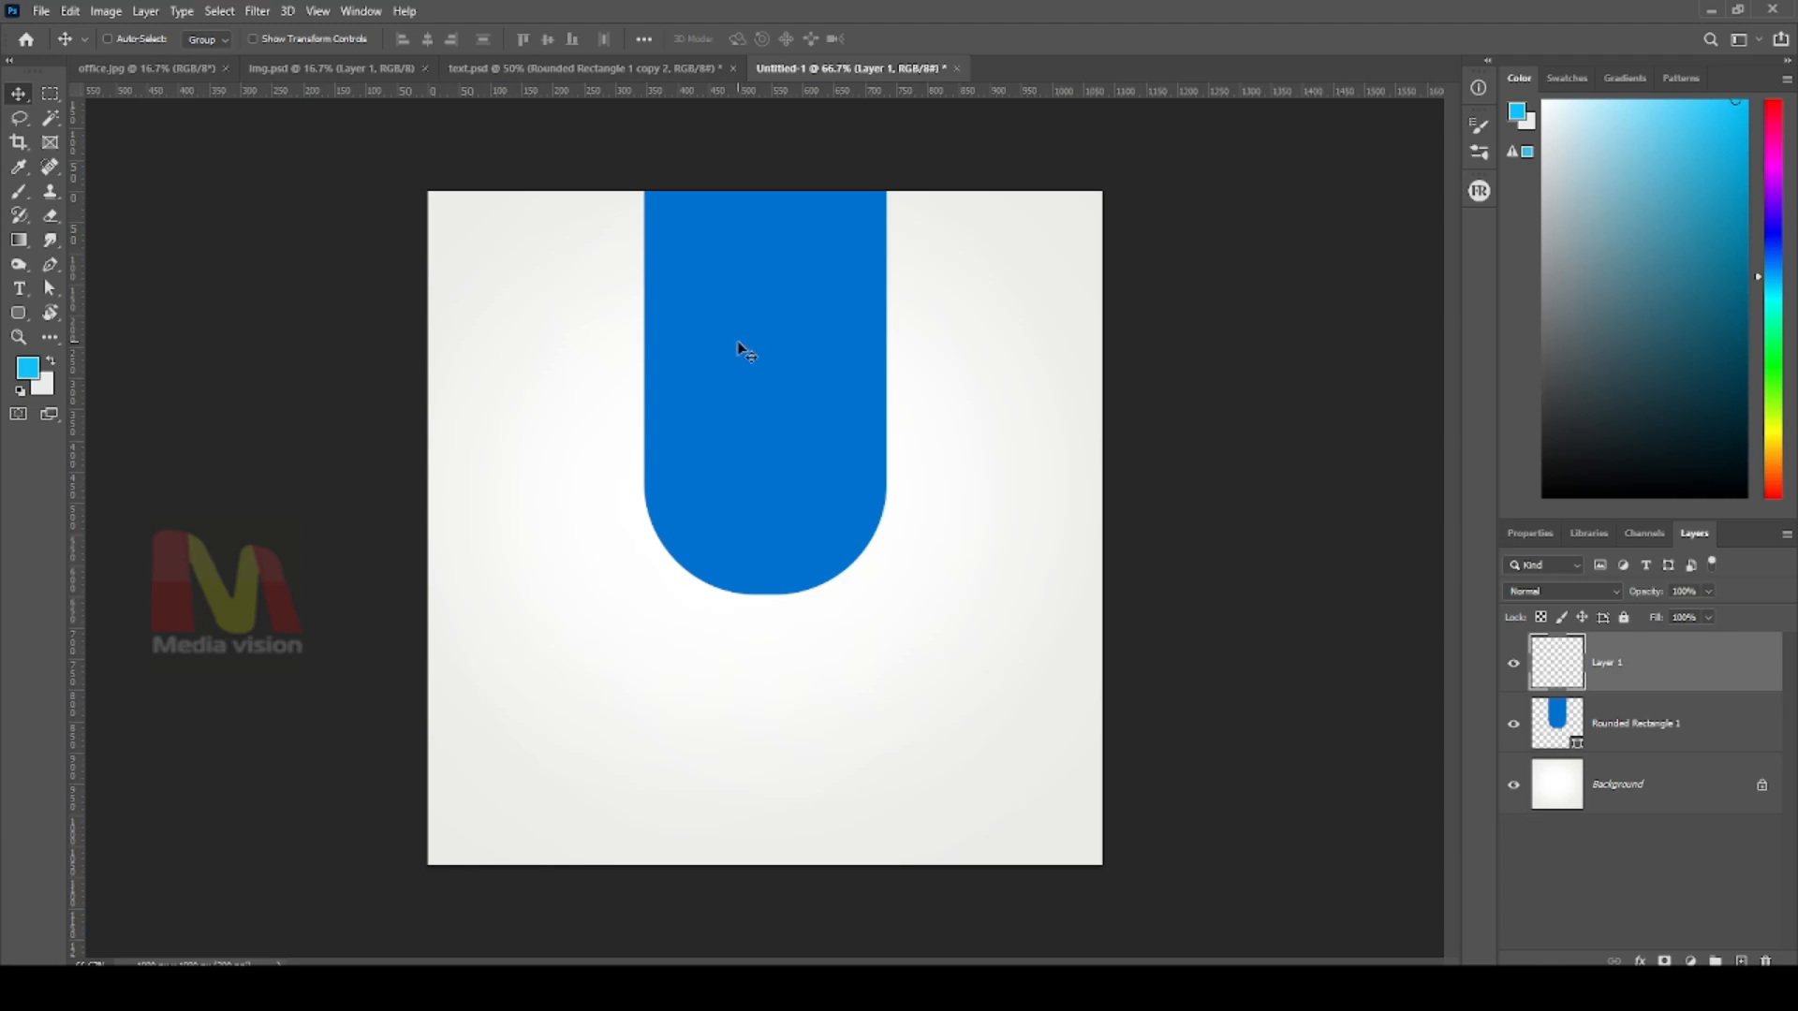
key(b)
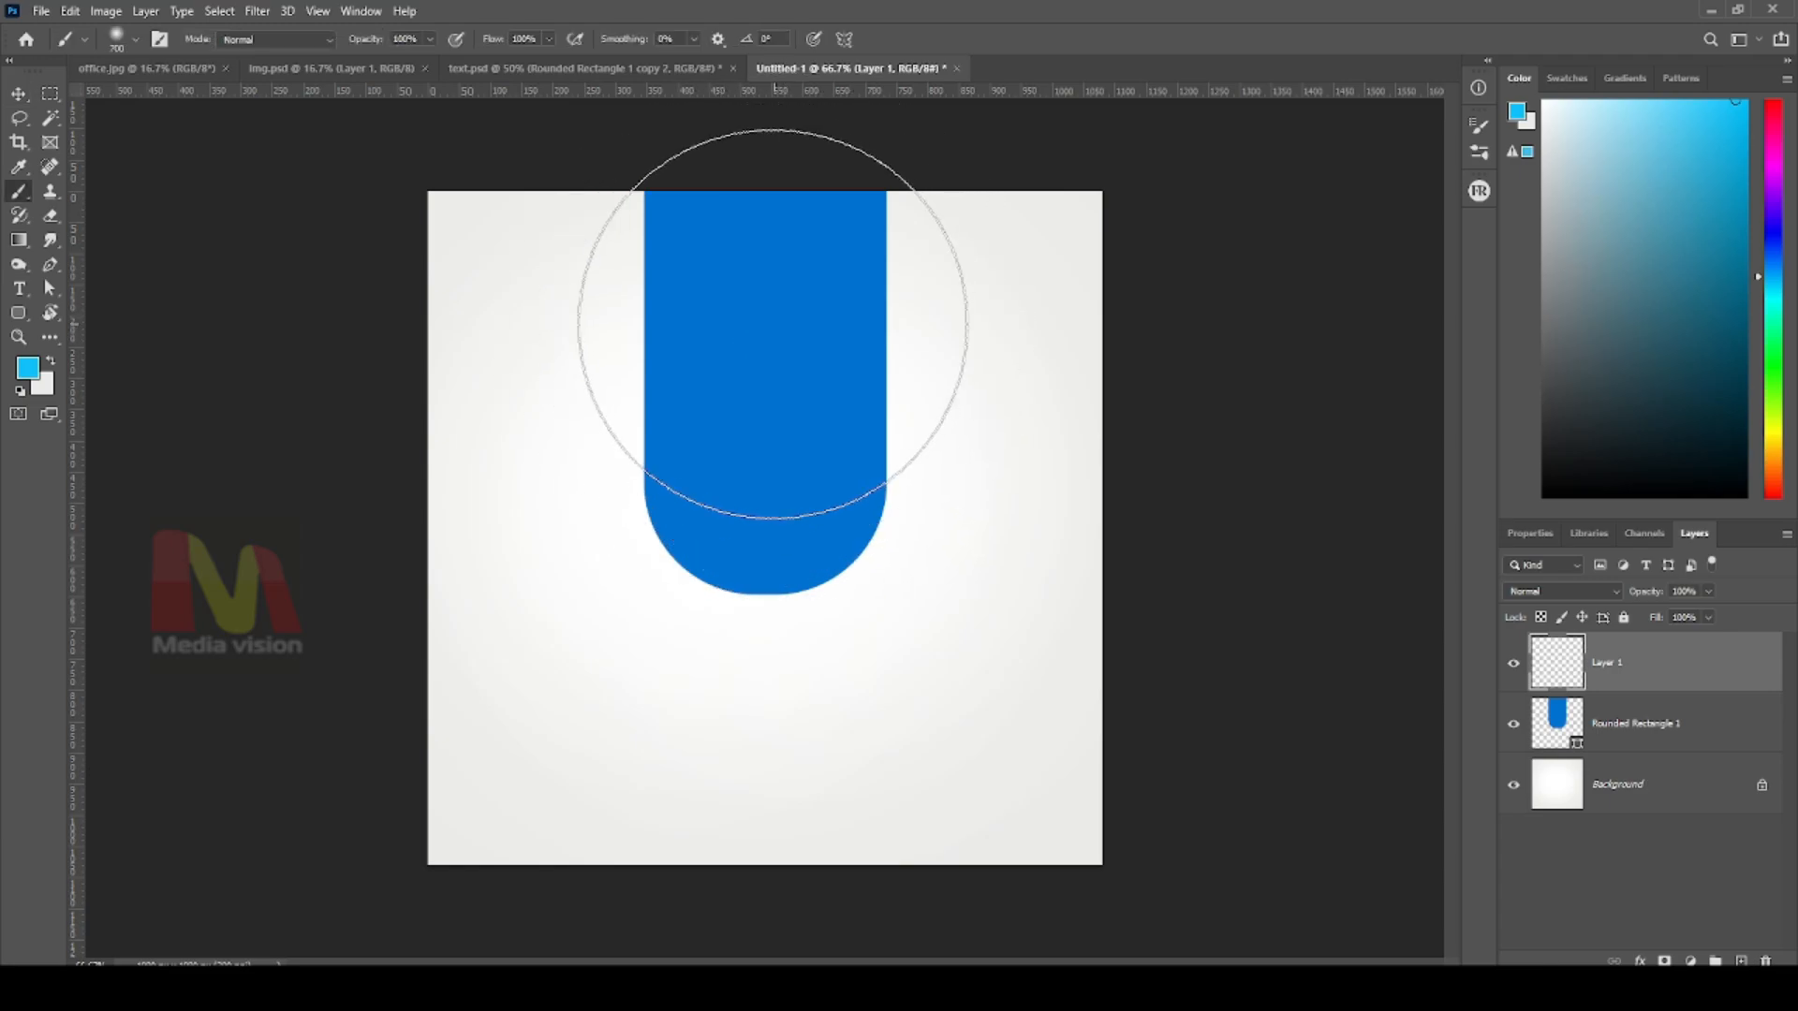
key(bracketleft)
key(bracketright)
key(bracketright)
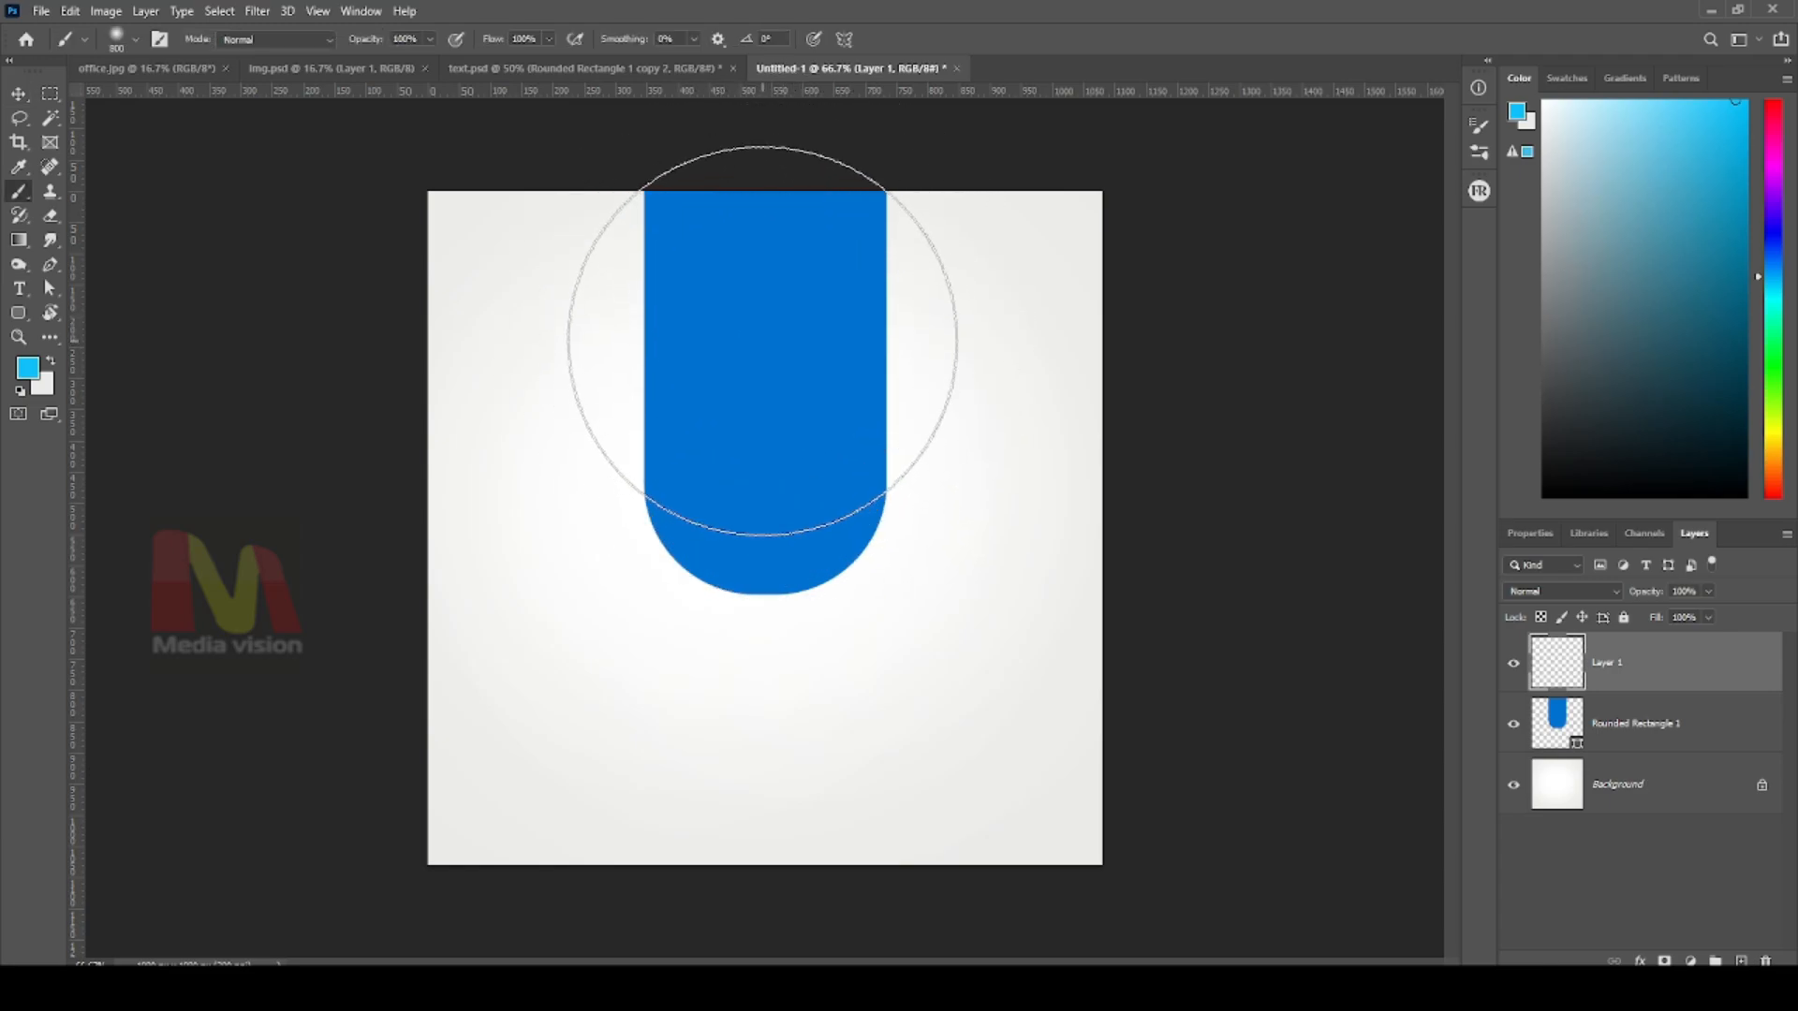
key(bracketleft)
key(bracketleft)
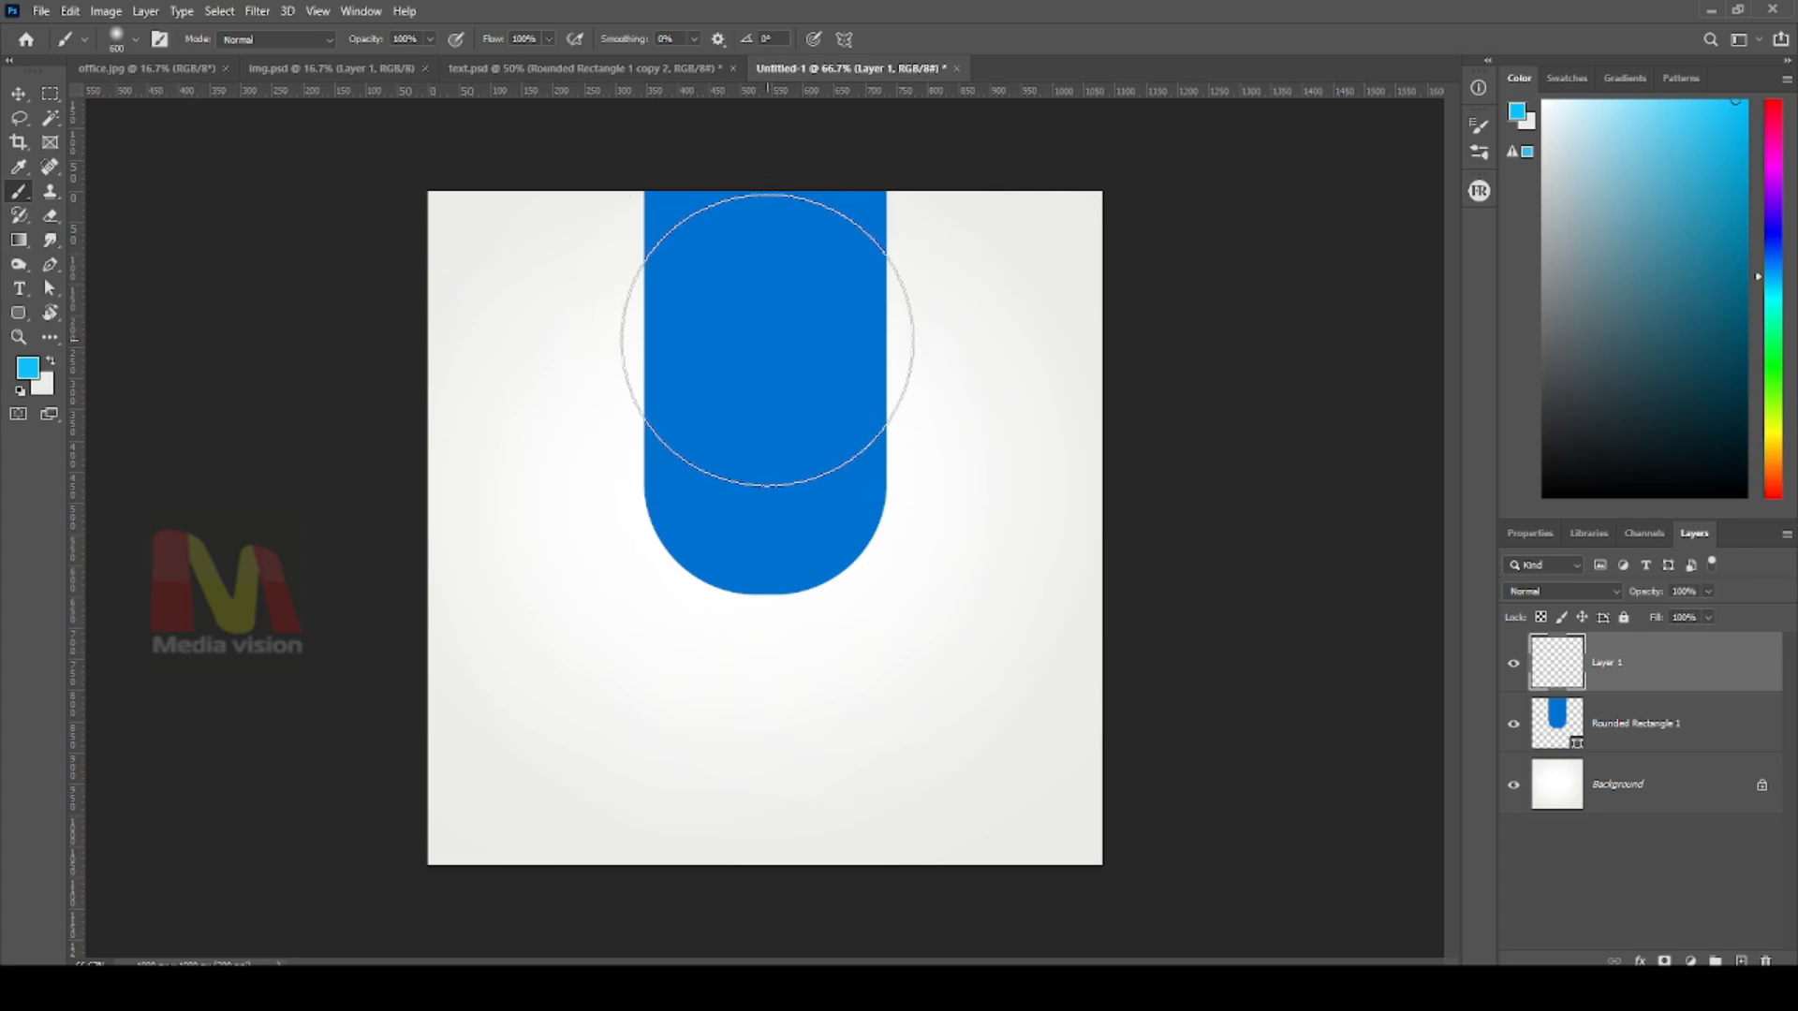
click(770, 345)
click(768, 321)
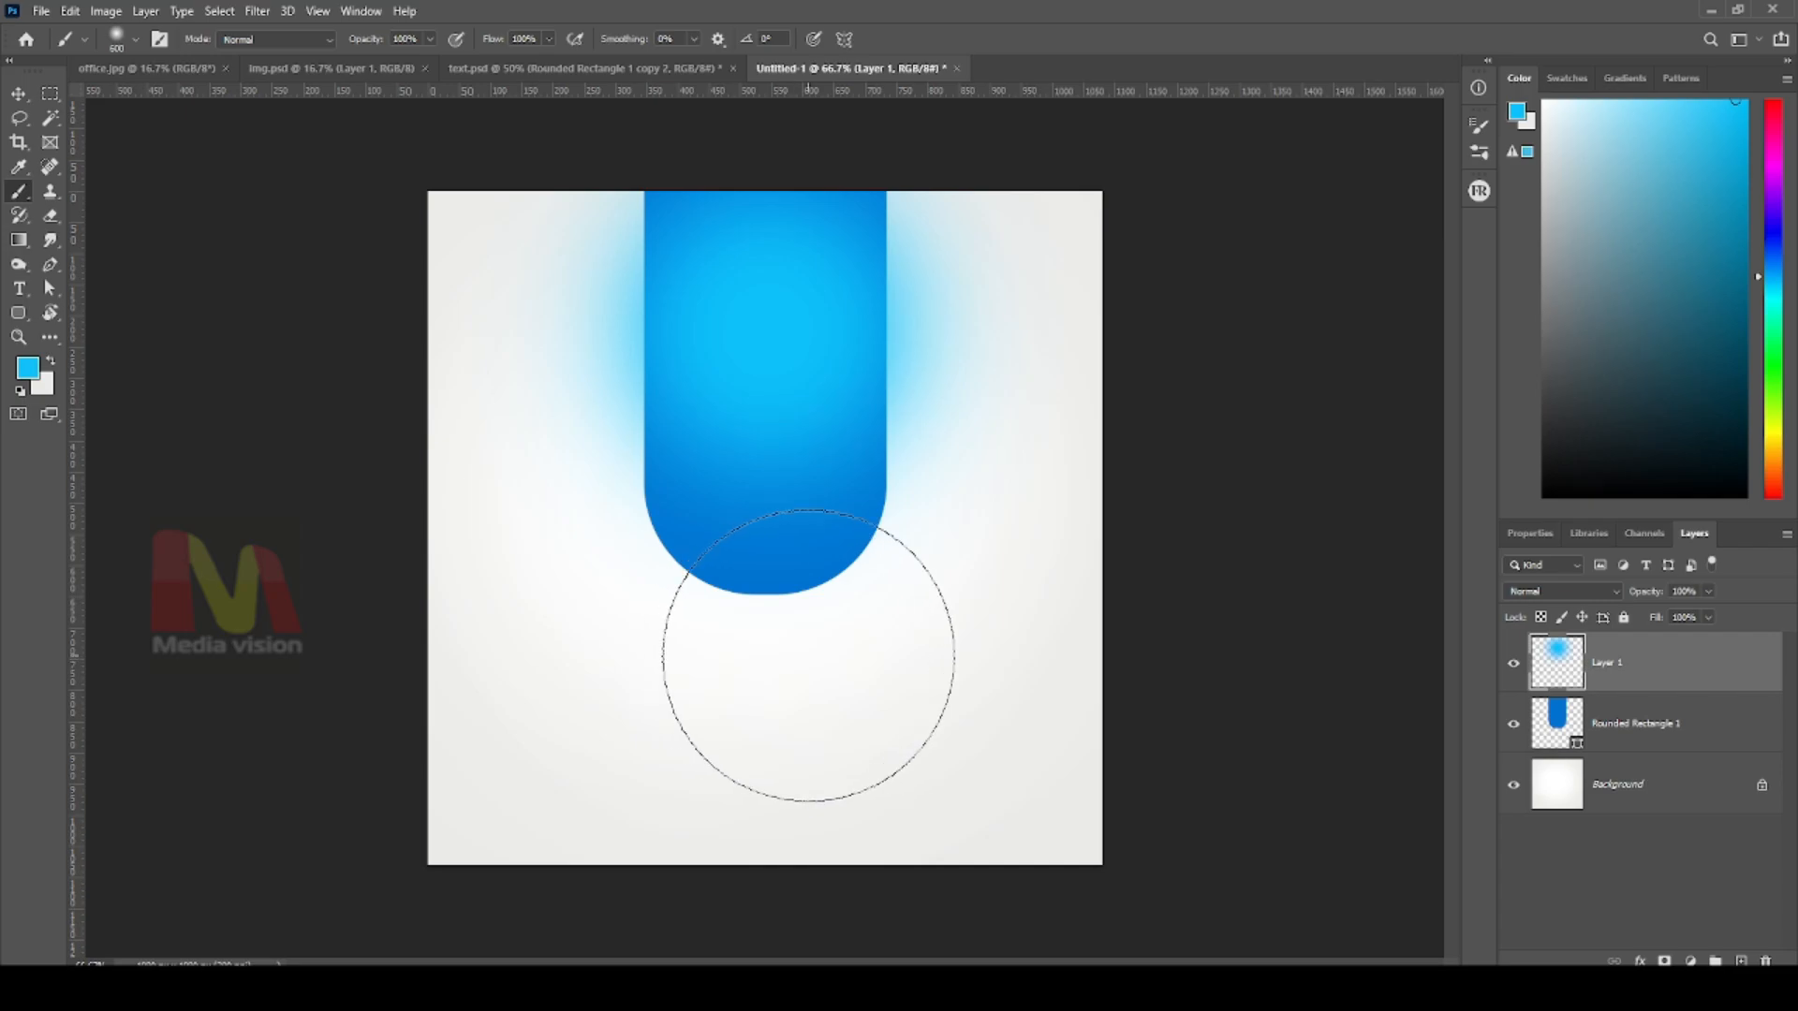
right_click(1685, 666)
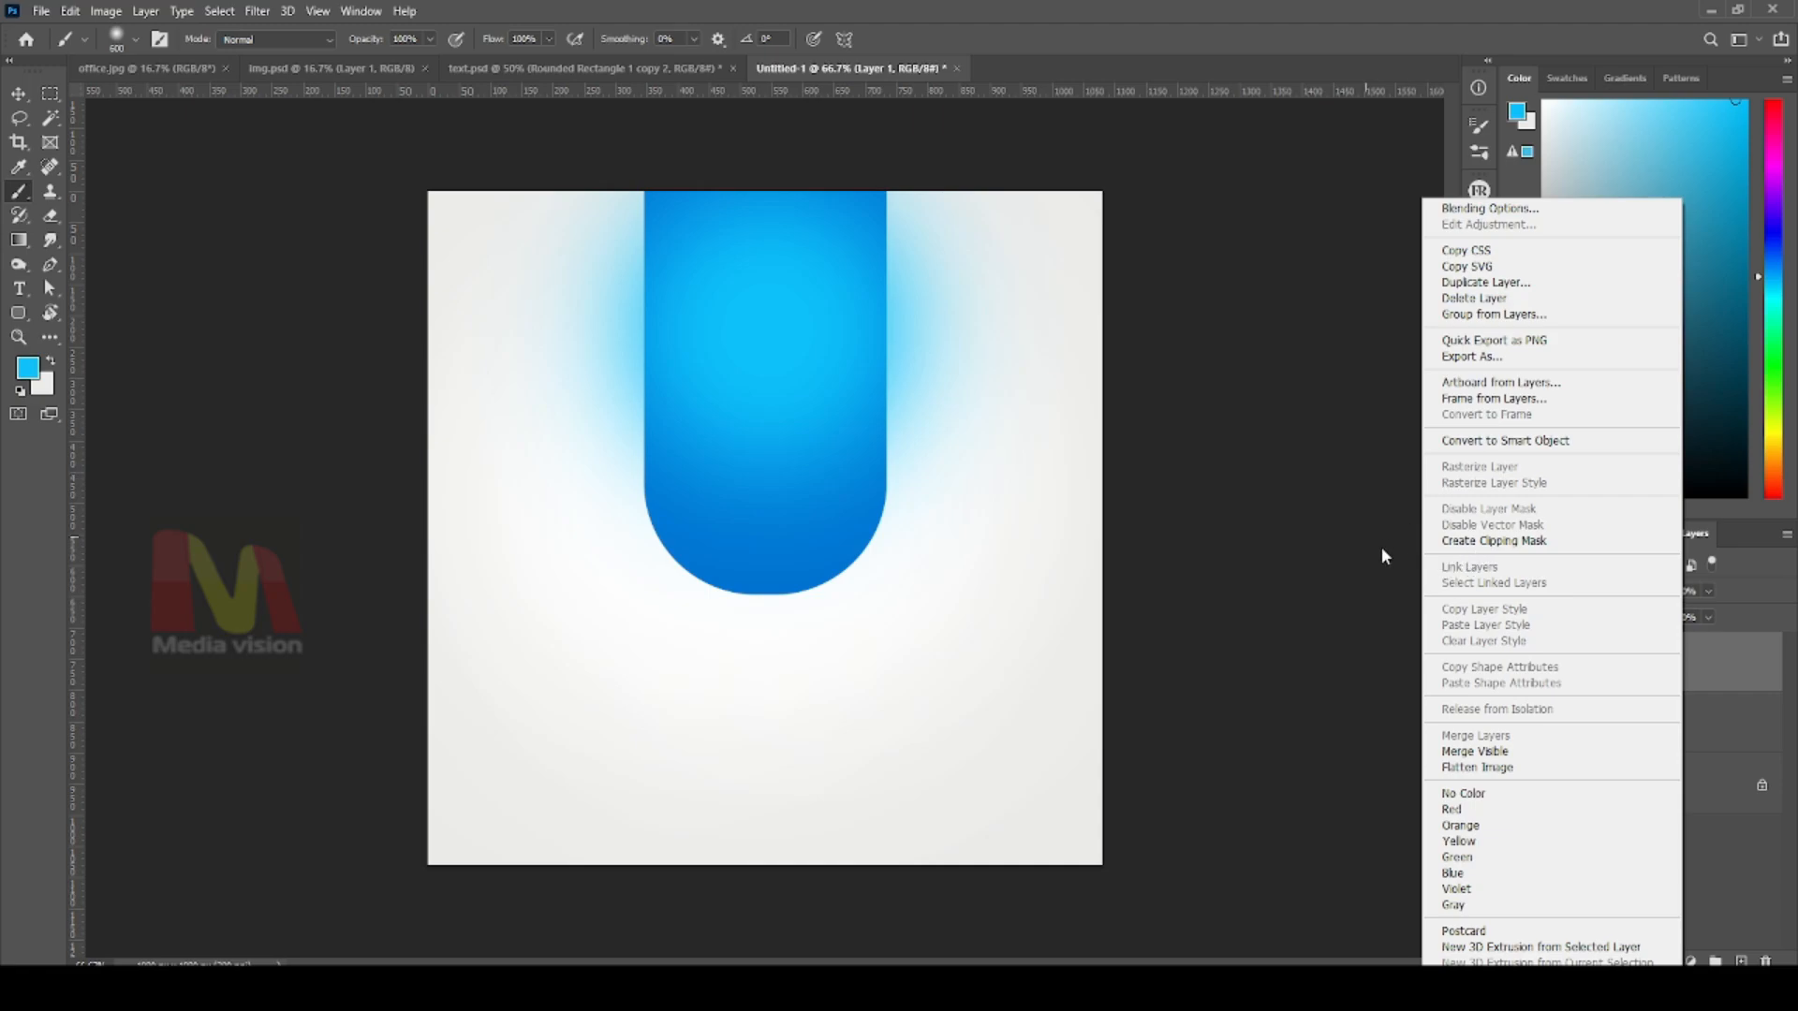
click(1485, 542)
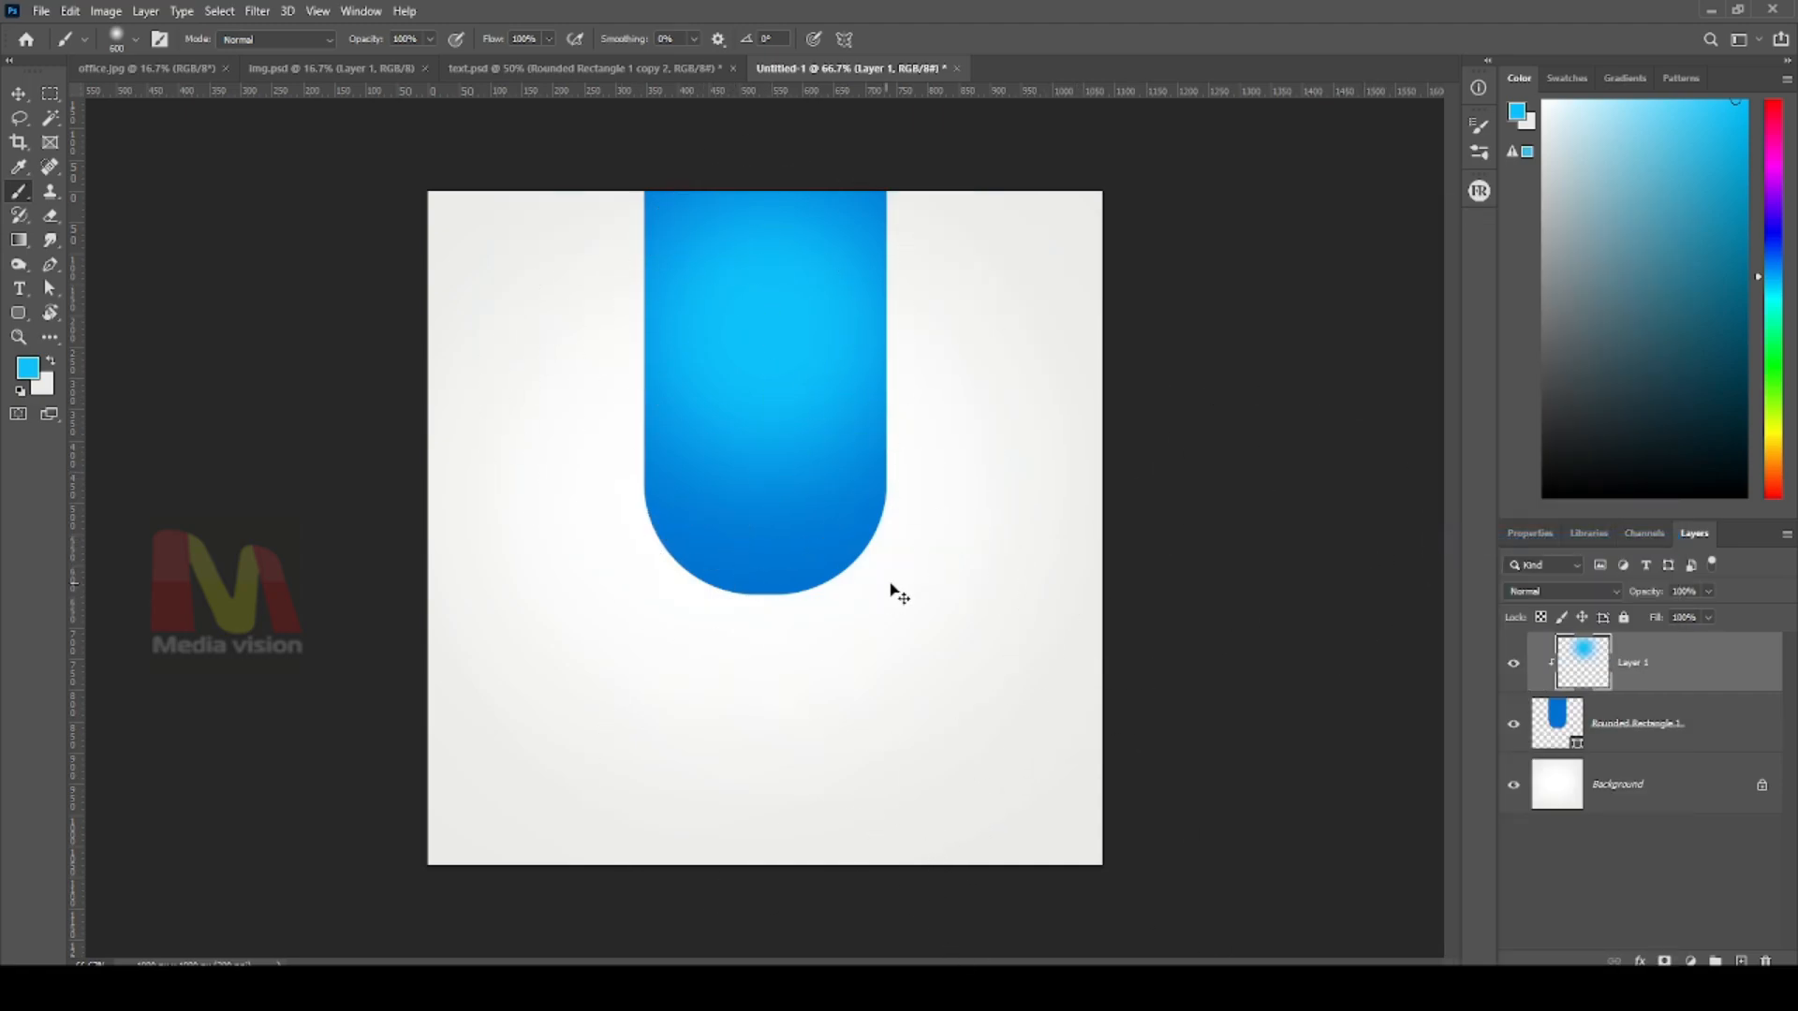
Enlarge the clipped light-blue glow slightly and move it up toward the top of the shape
key(ctrl+t)
drag(1060, 182, 1123, 155)
key(Return)
drag(831, 449, 806, 412)
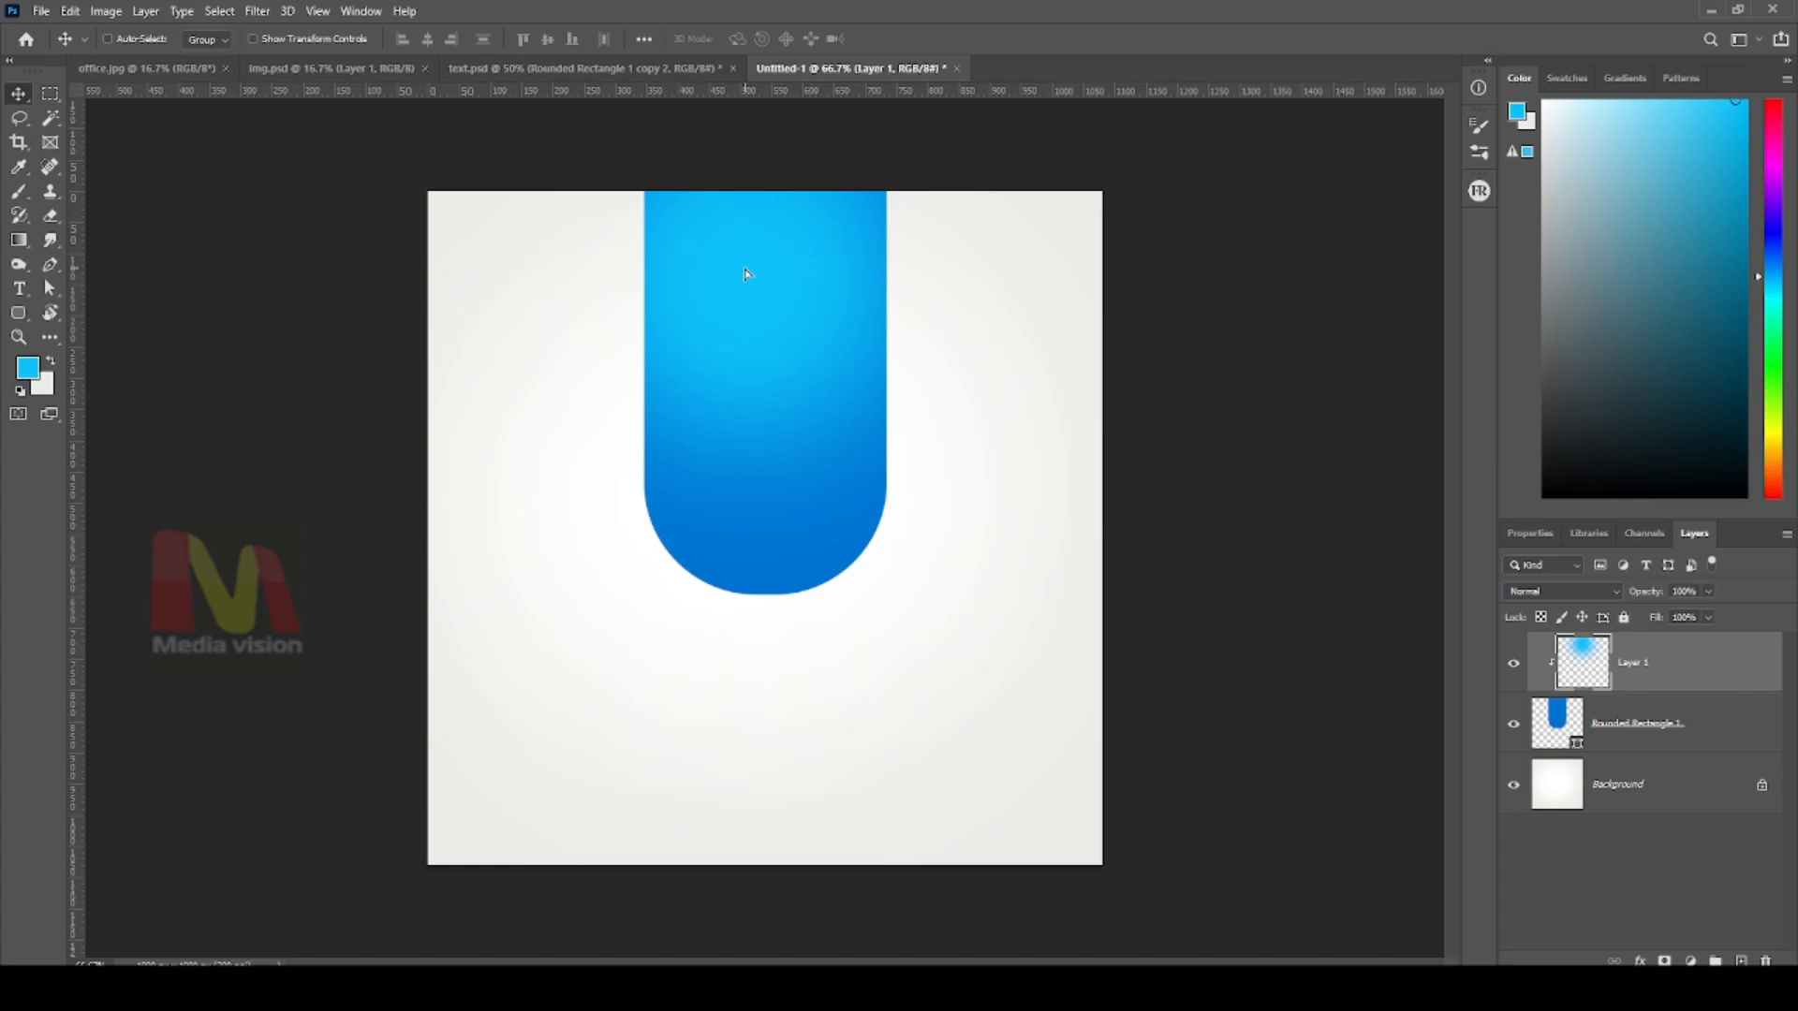
Select the Background layer and set the background colour to the neutral grey #dfdfdf
right_click(966, 663)
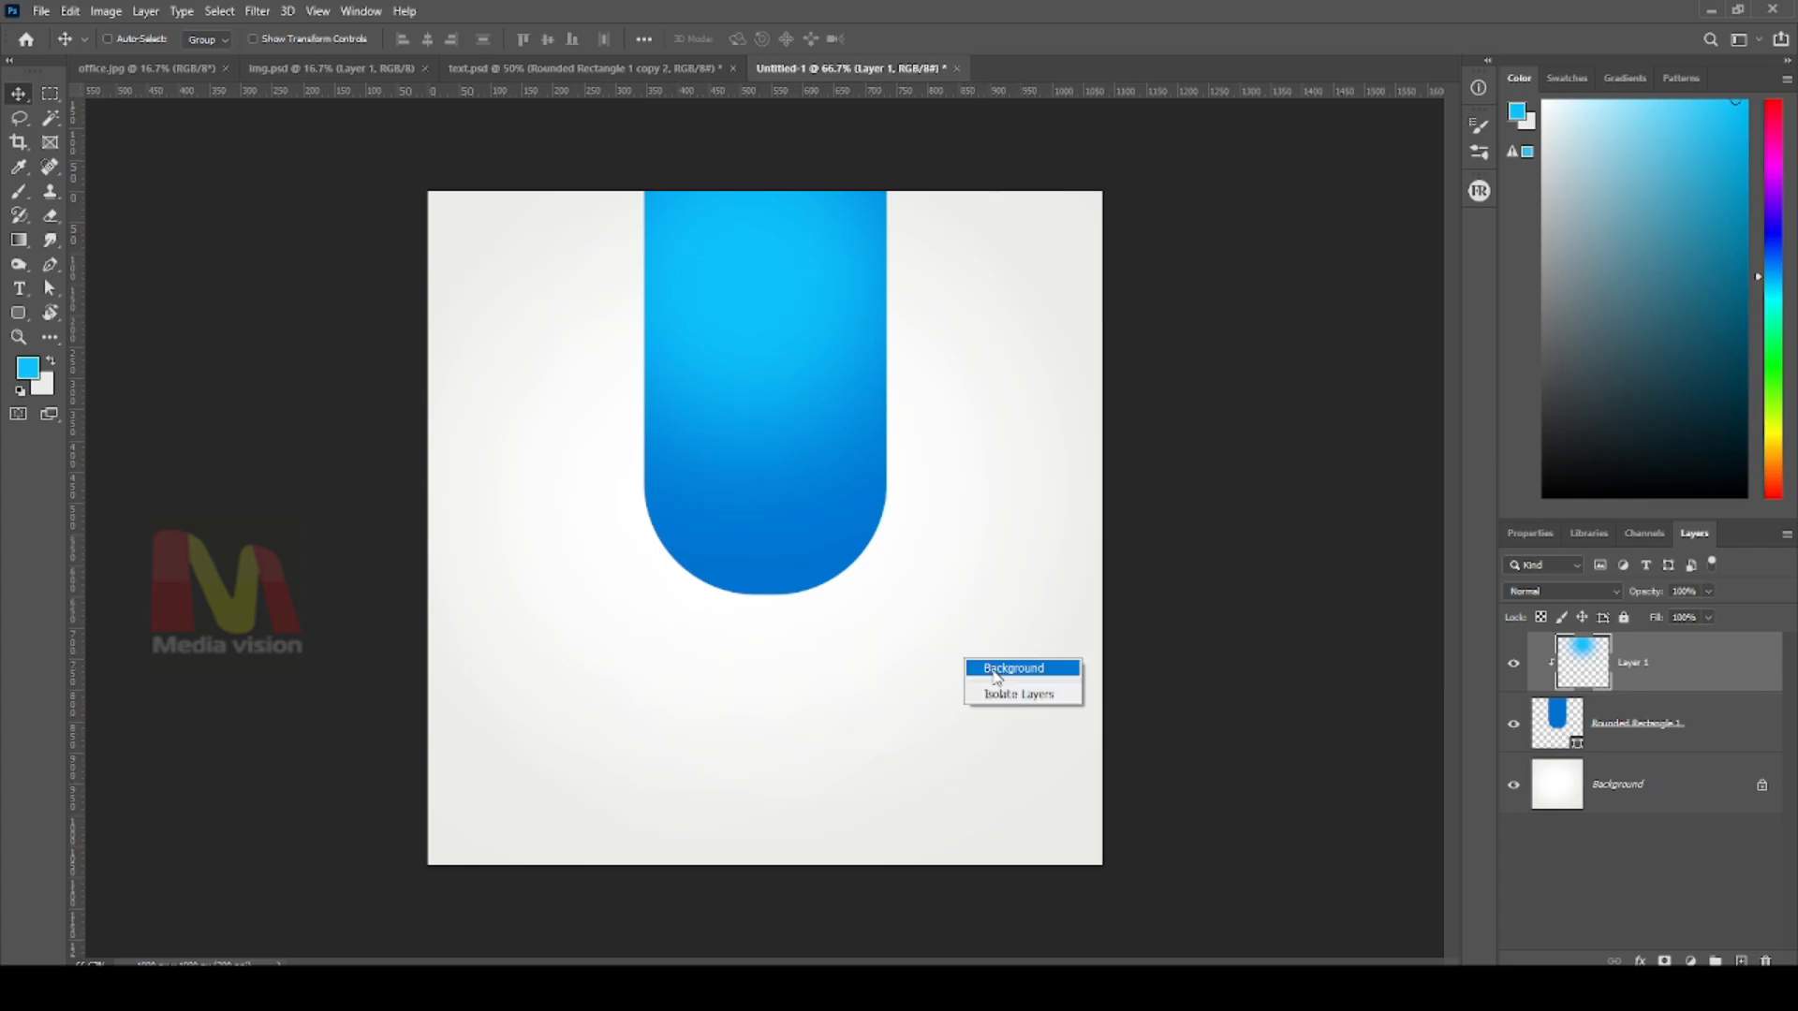
click(992, 666)
right_click(820, 672)
click(824, 688)
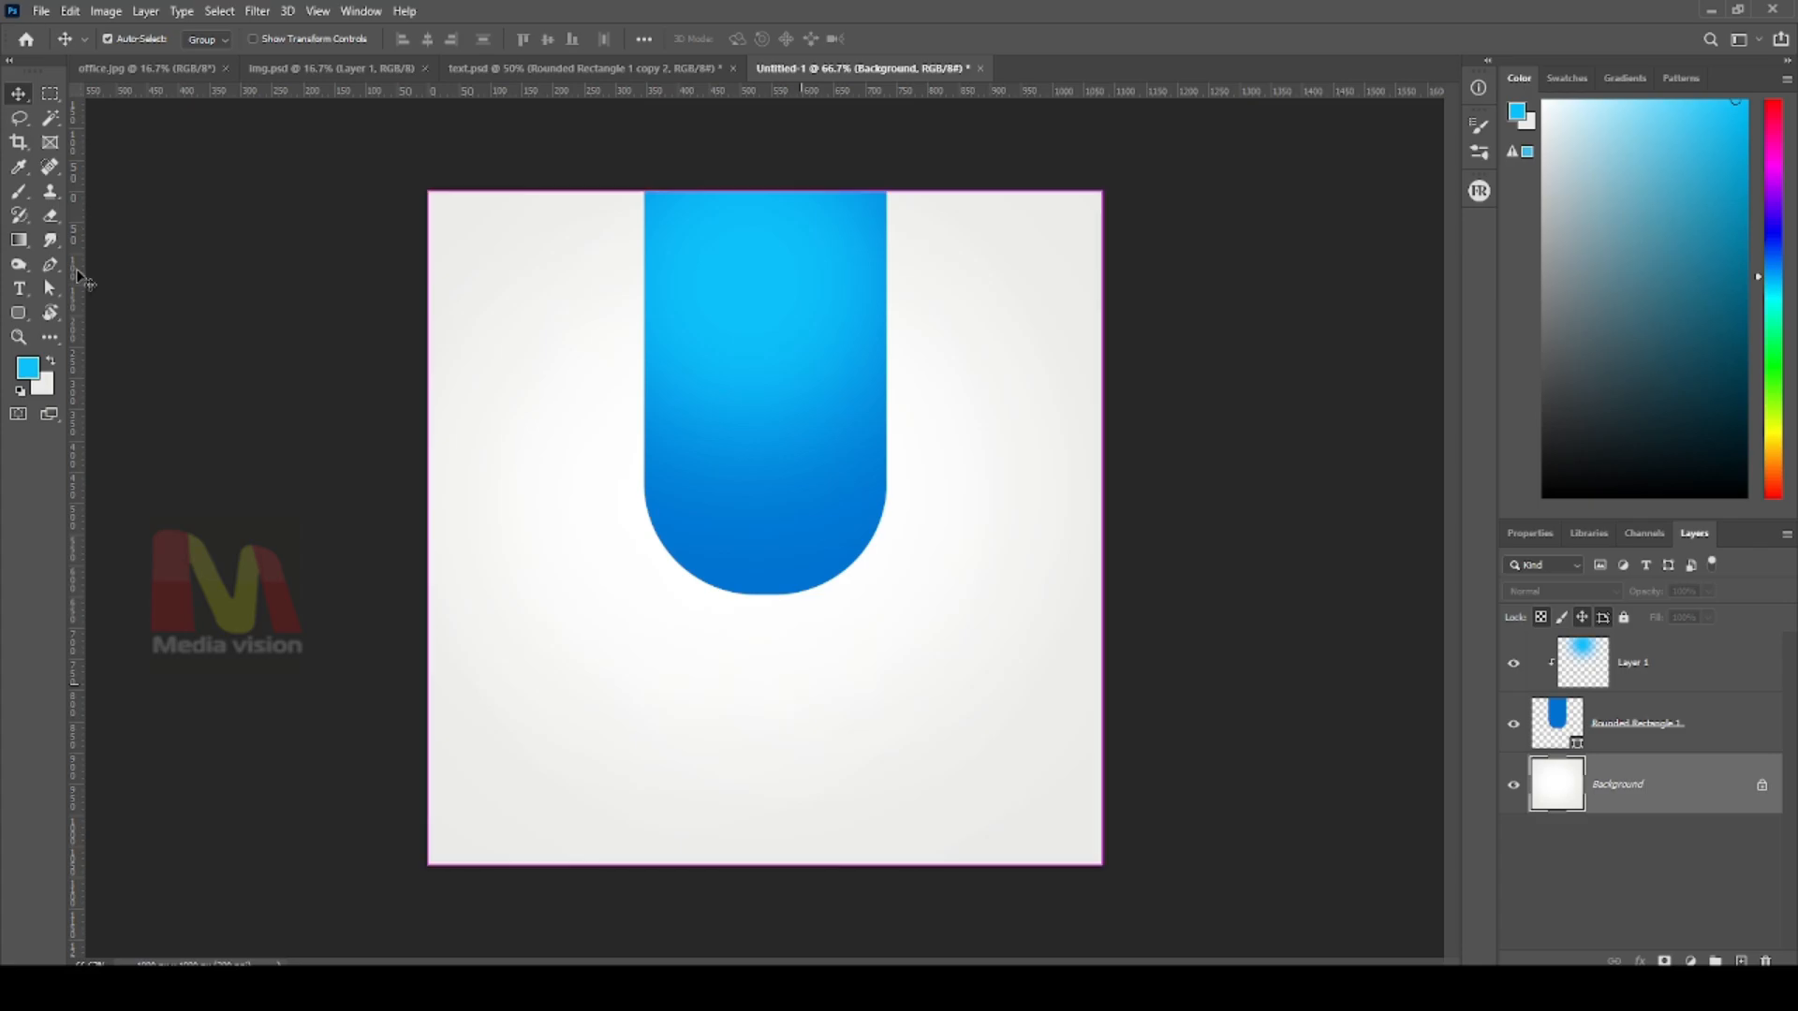
click(44, 387)
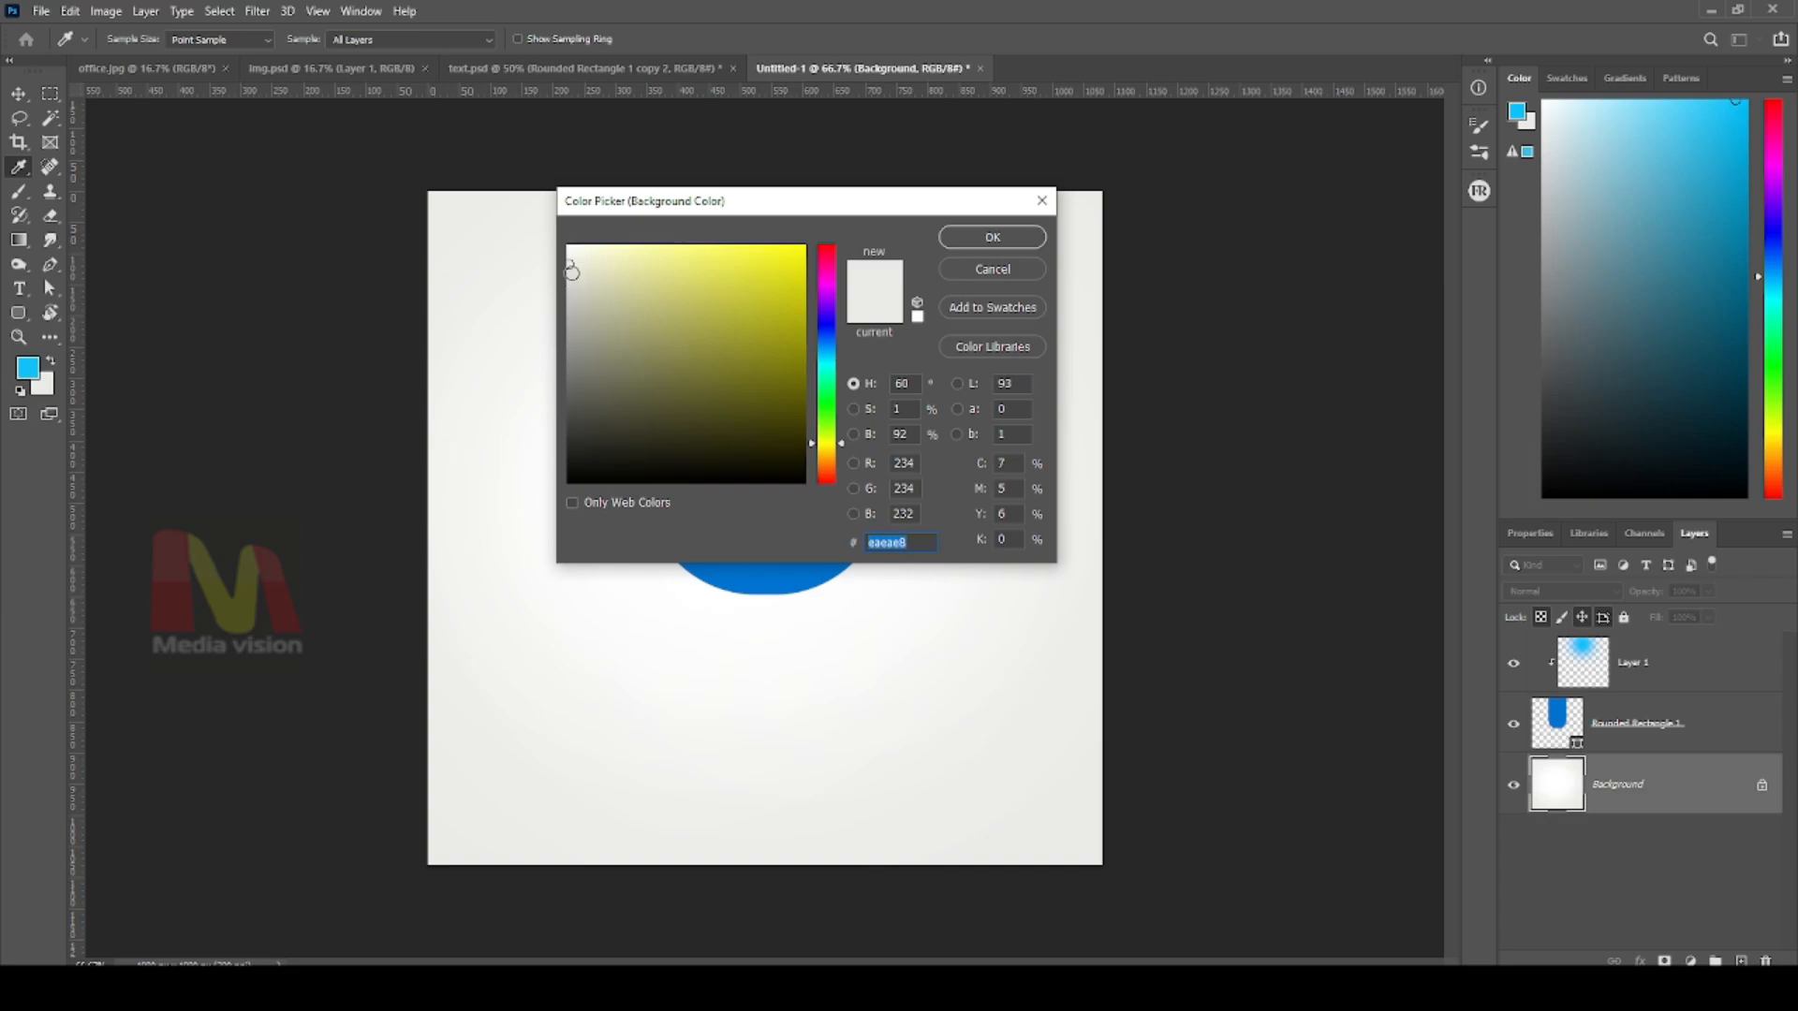
mouse_move(572, 270)
mouse_down()
mouse_move(573, 290)
mouse_move(565, 274)
mouse_up()
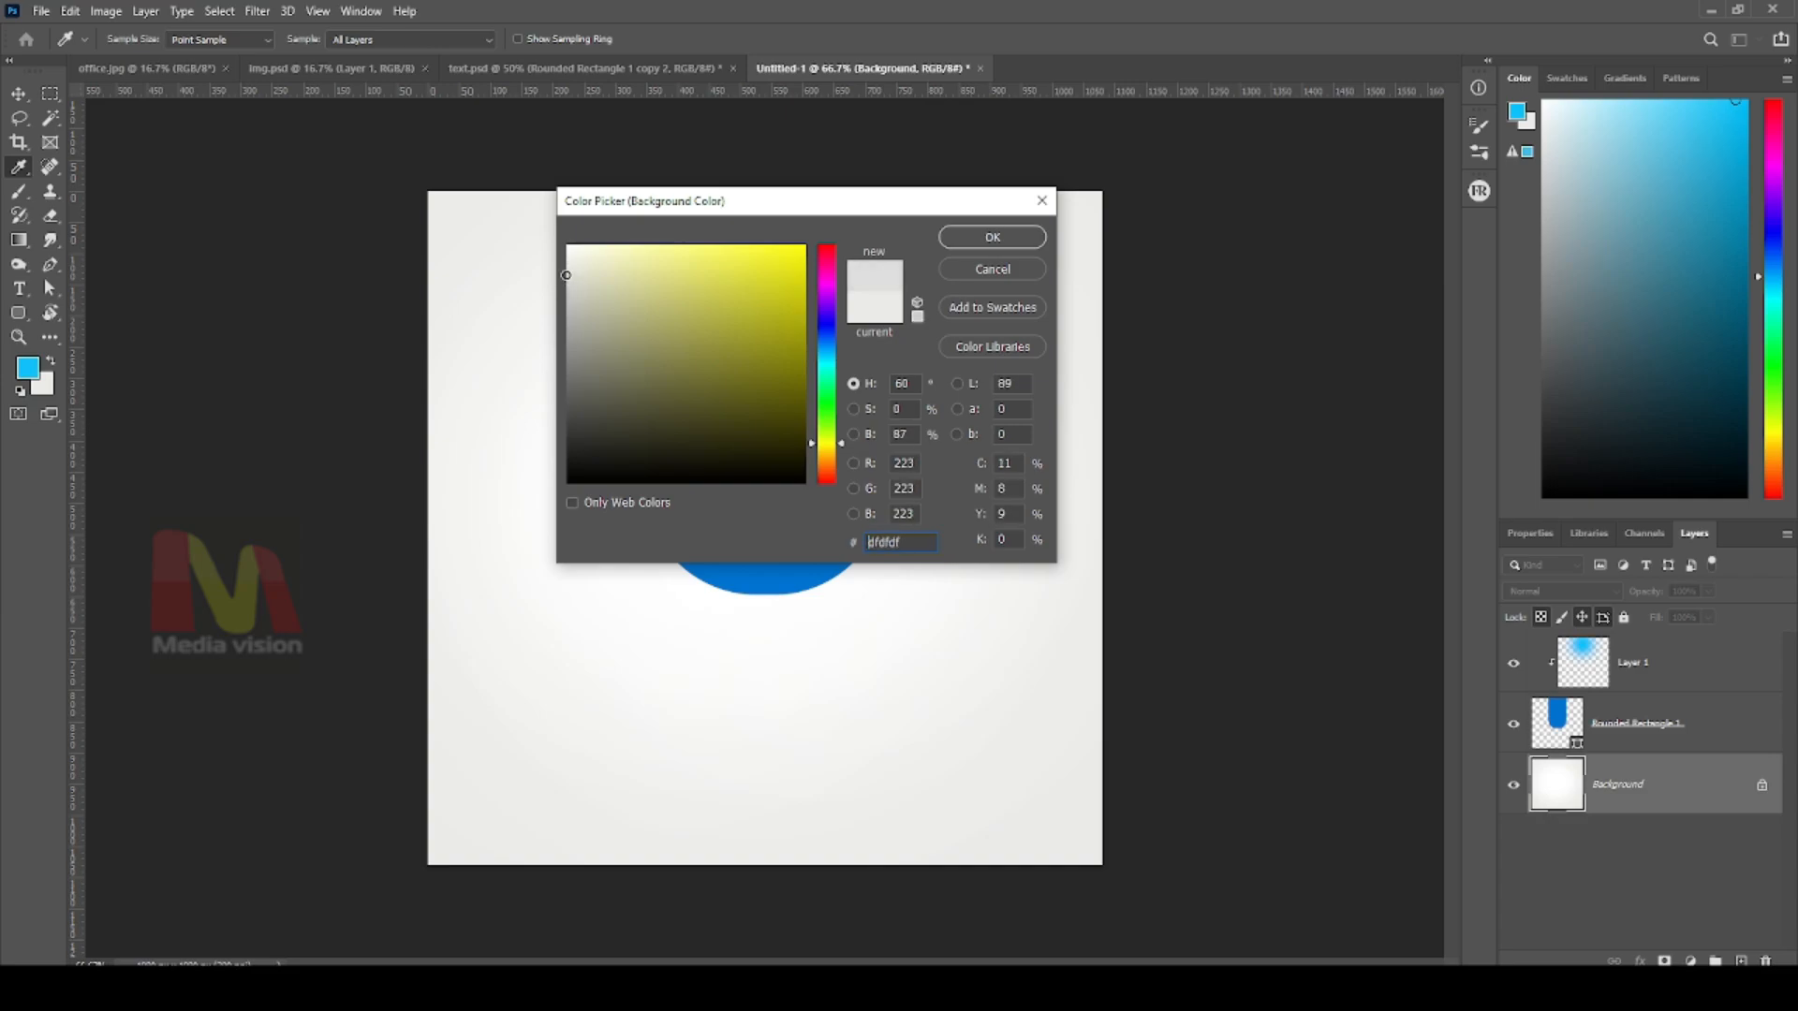
click(1002, 238)
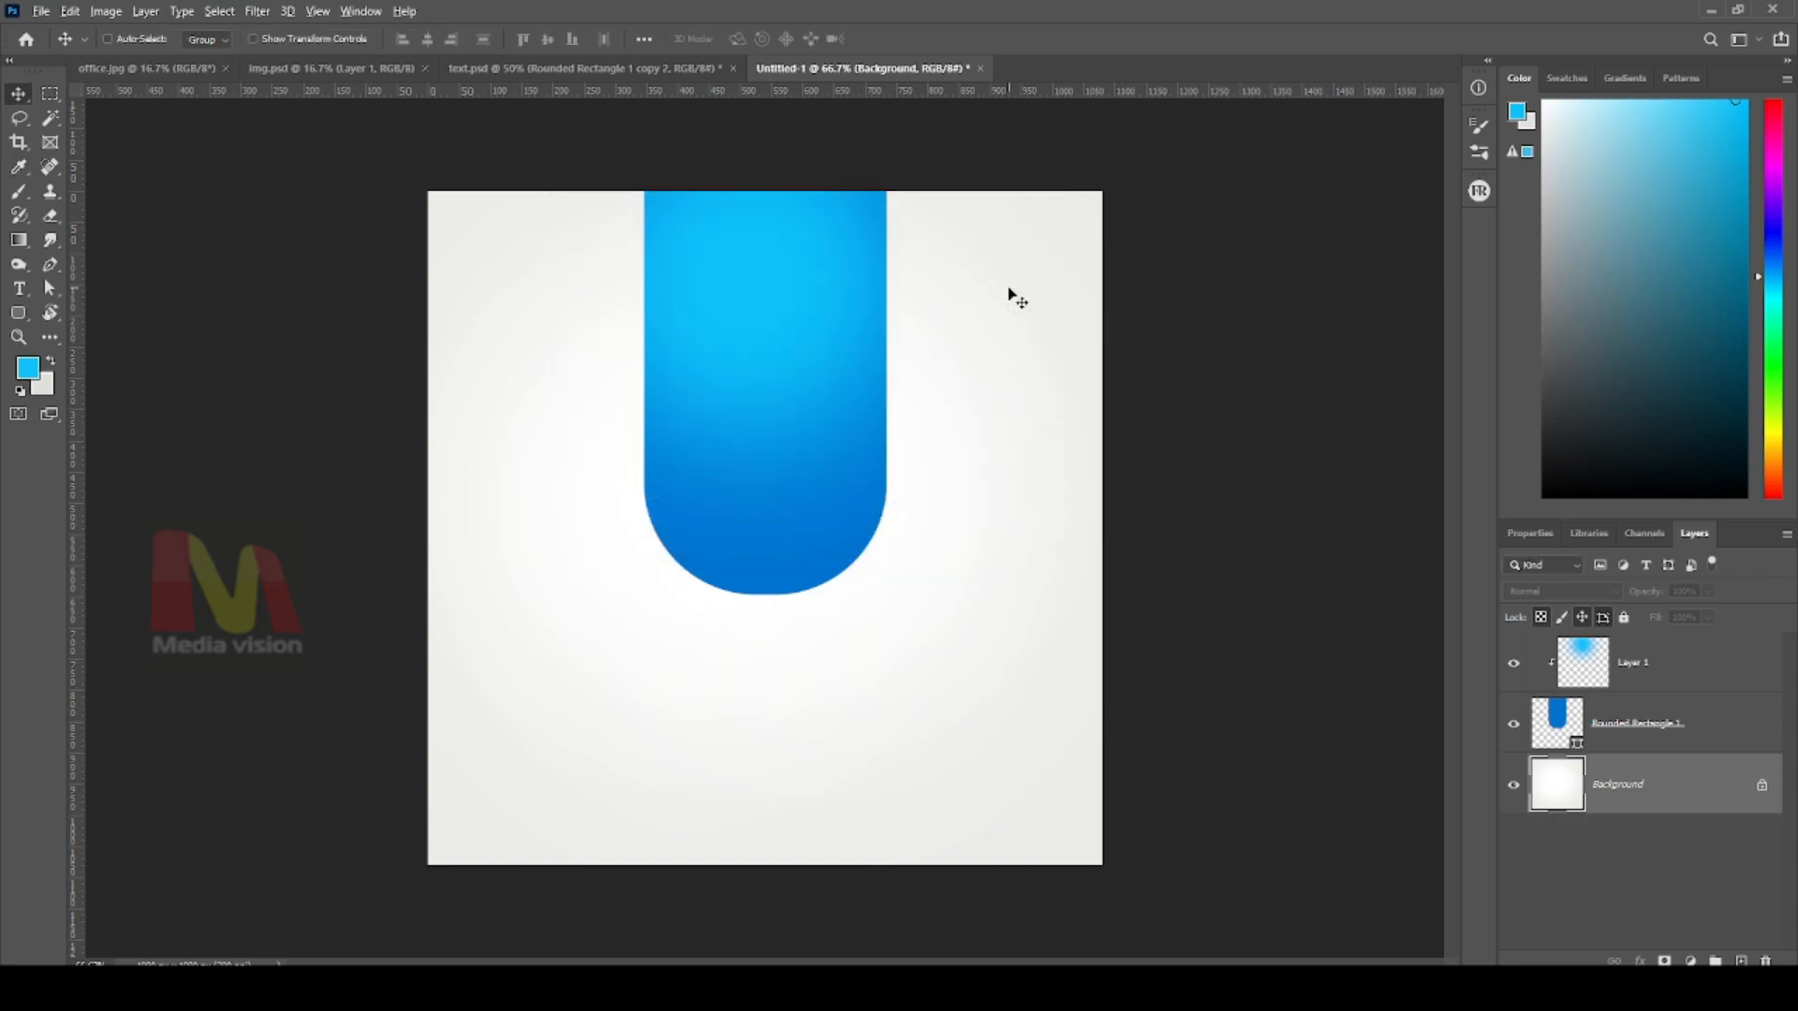
Fill the Background layer with the light grey background colour
key(alt+BackSpace)
key(ctrl+z)
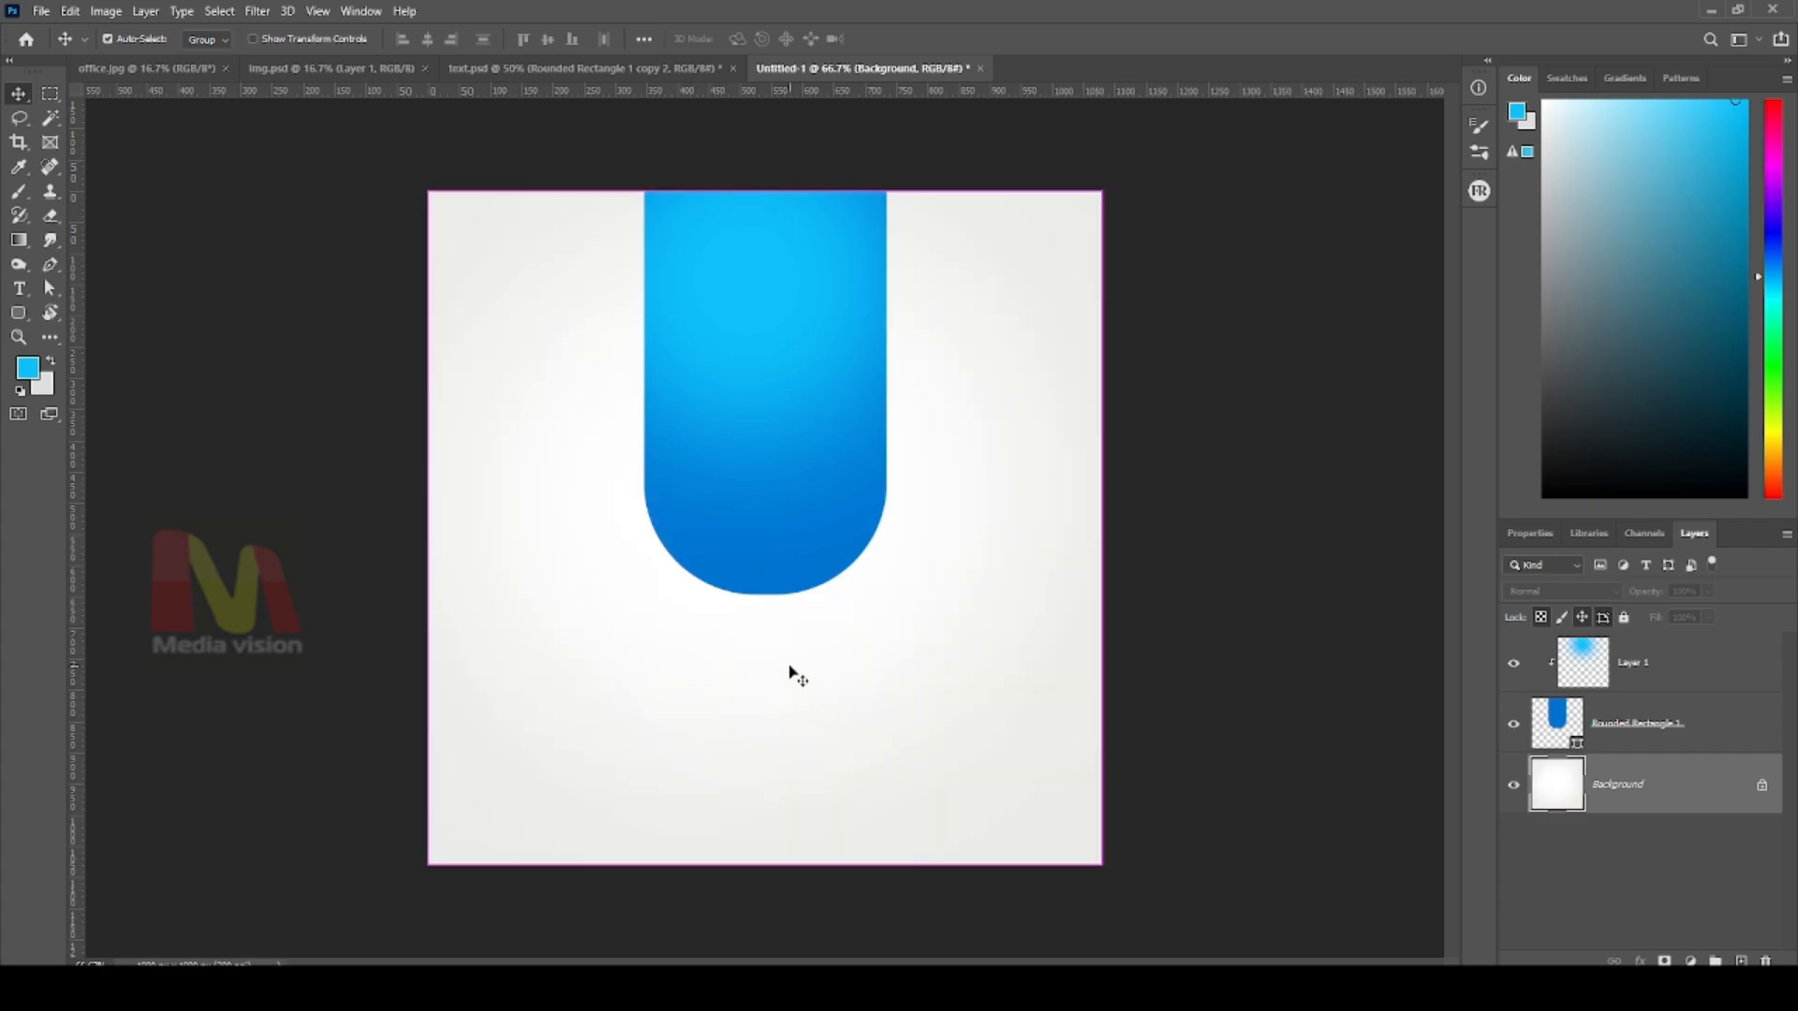
key(ctrl+BackSpace)
Paint a soft white glow in the middle of the Background layer with an 1100 px brush and the foreground colour set to white
key(b)
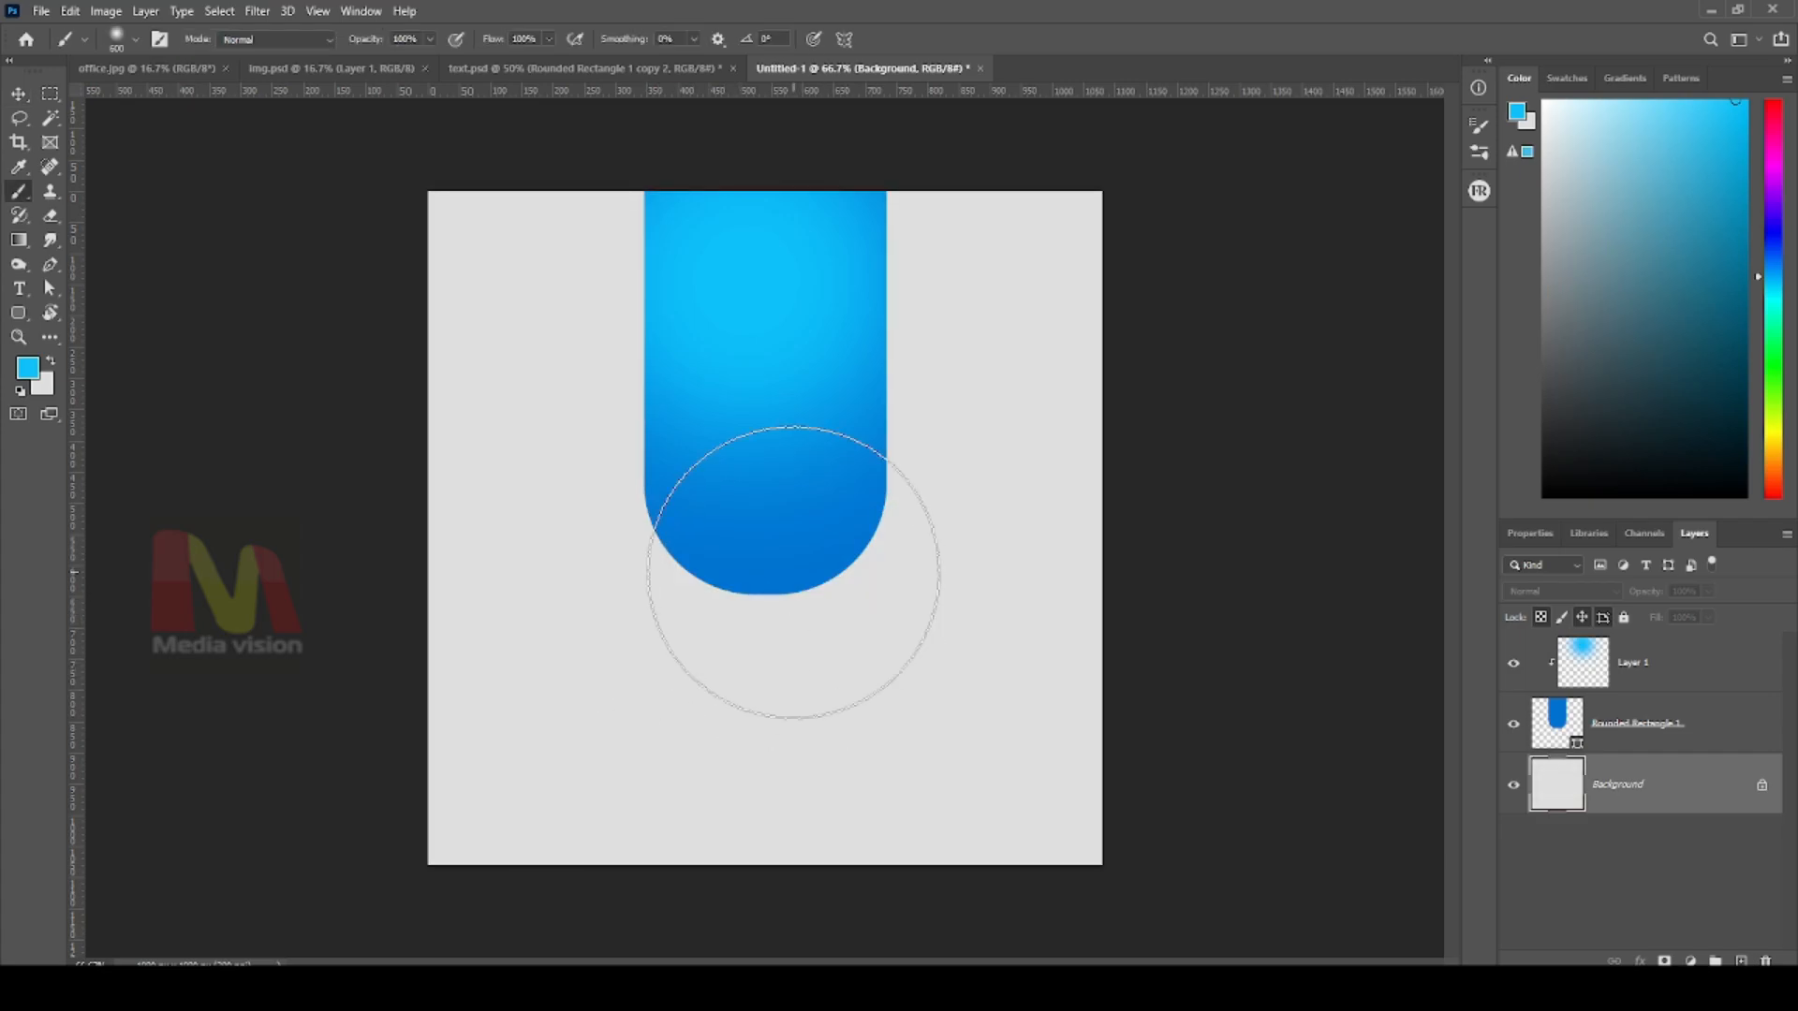
key(bracketright)
key(bracketright)
key(bracketright)
key(bracketright)
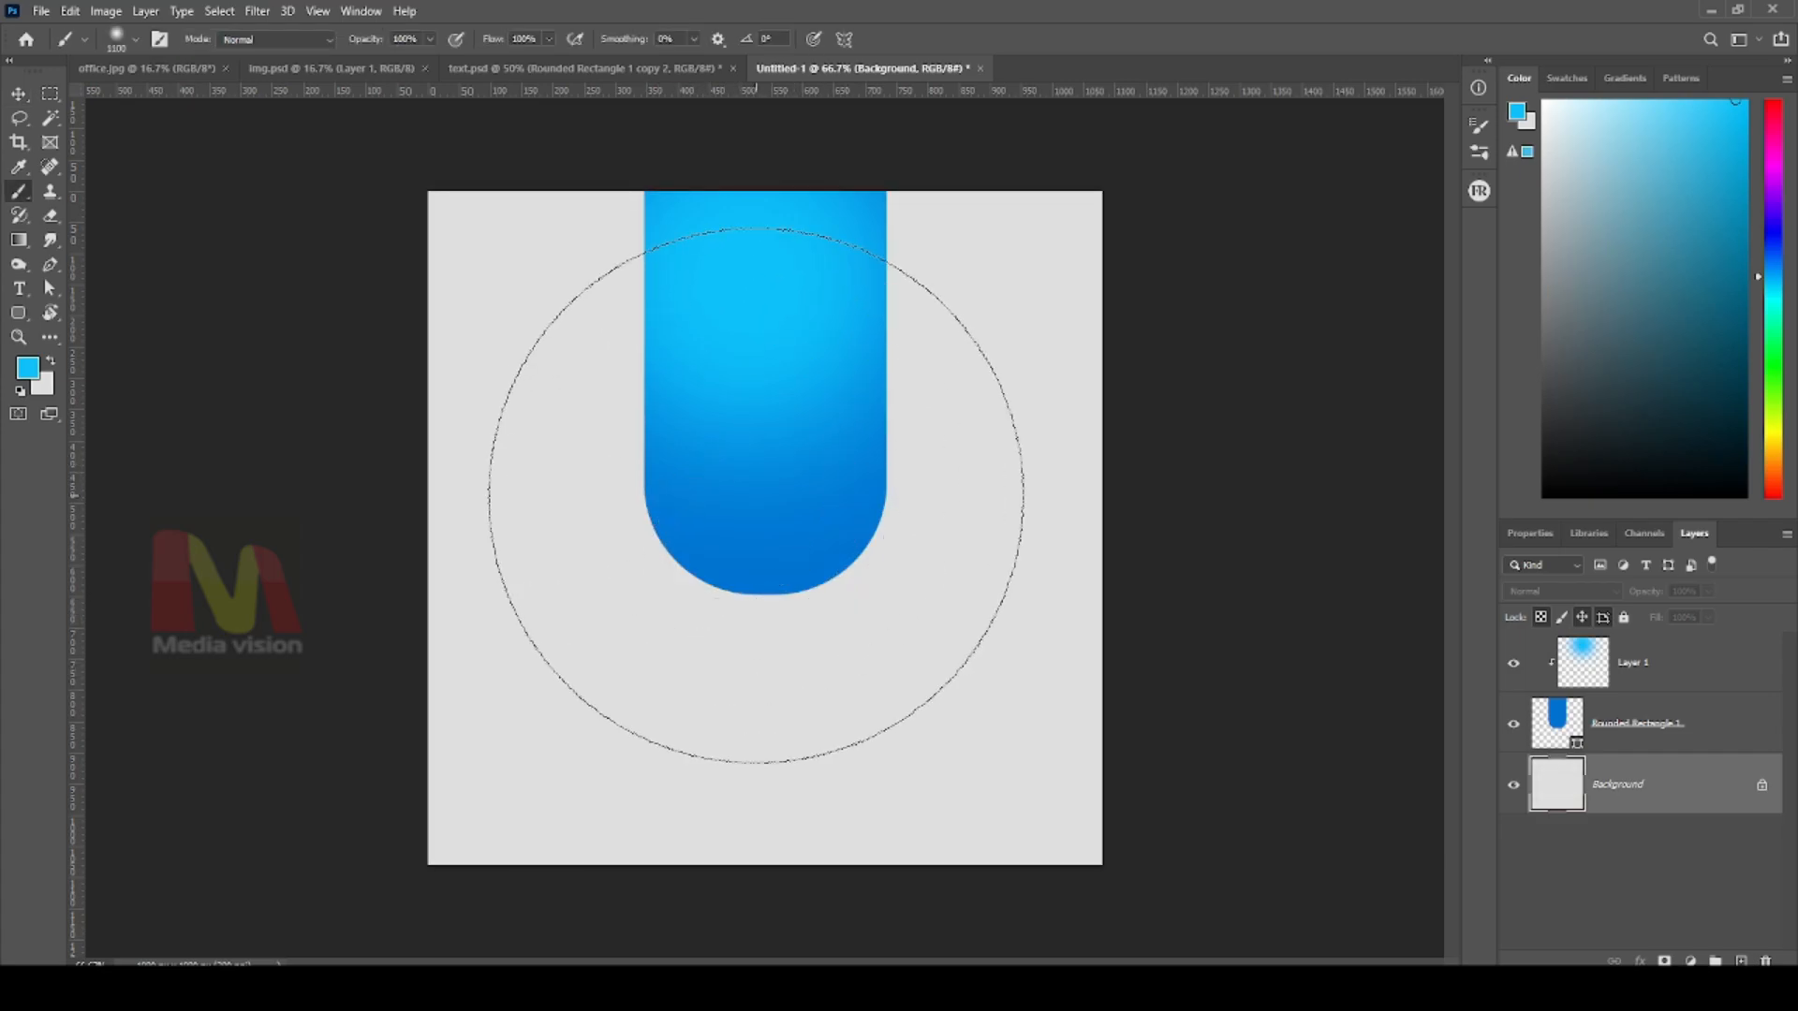
click(755, 497)
key(ctrl+z)
key(d)
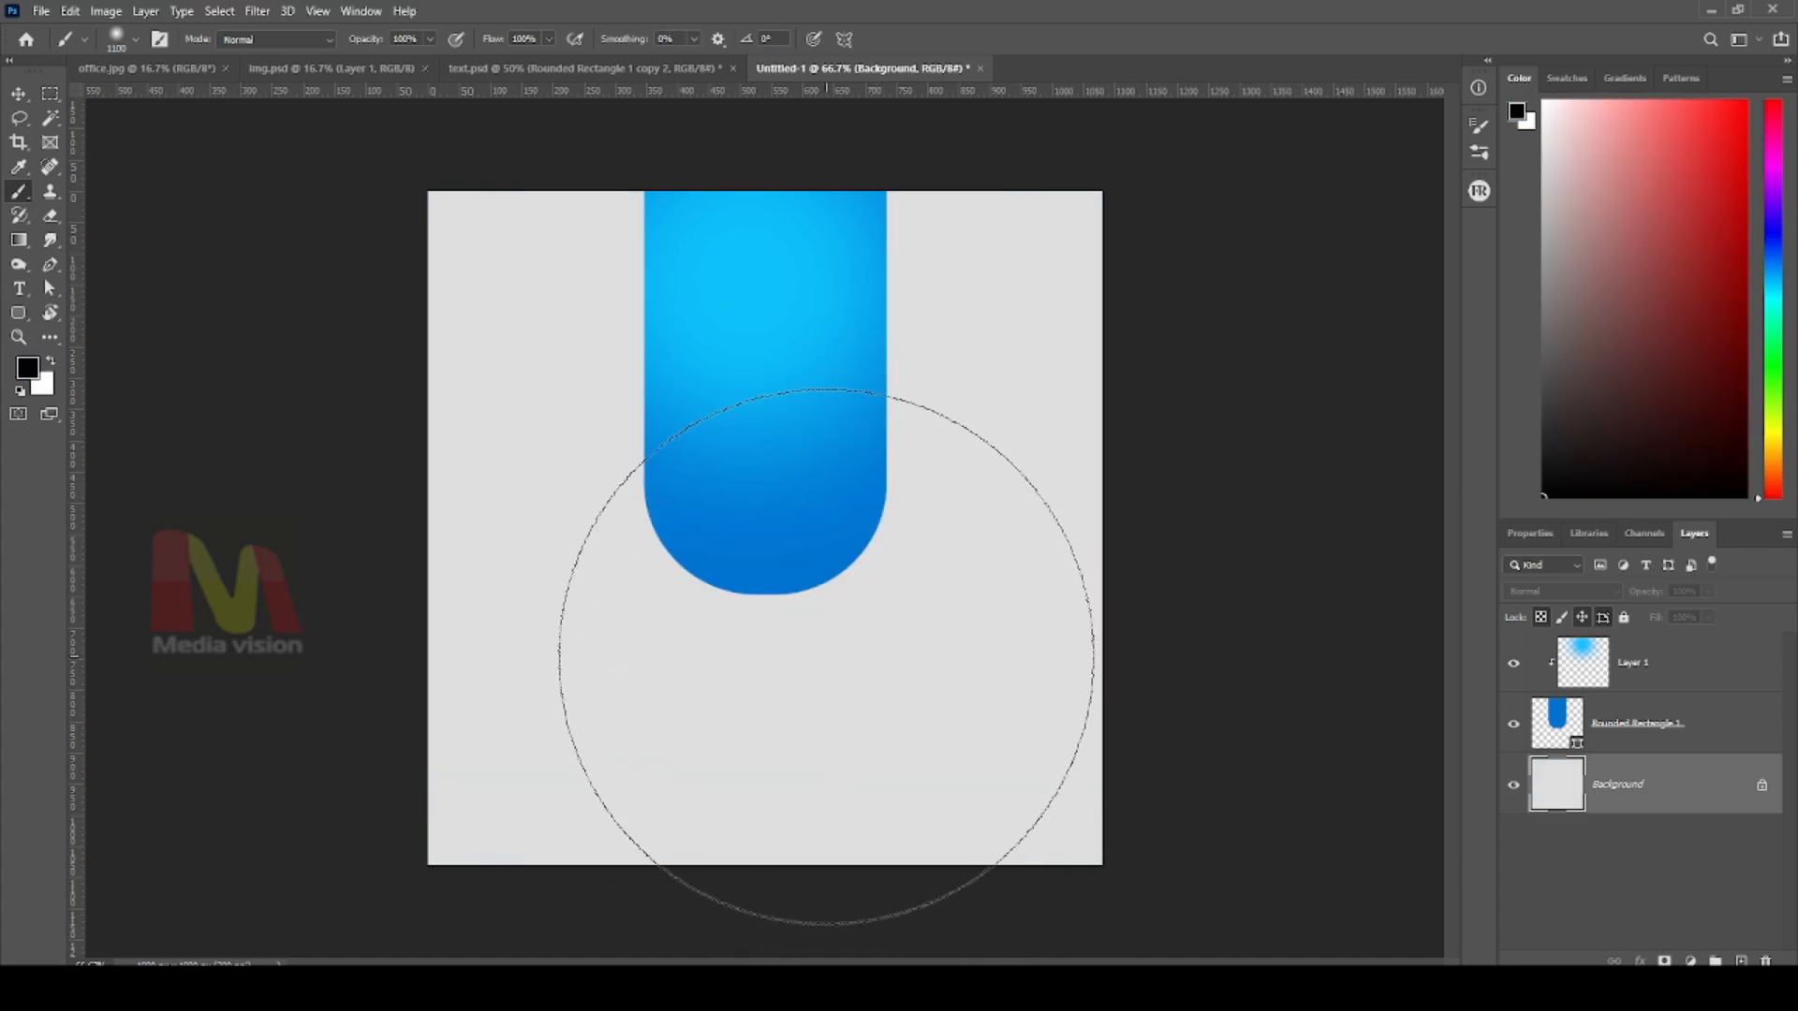
key(x)
click(772, 495)
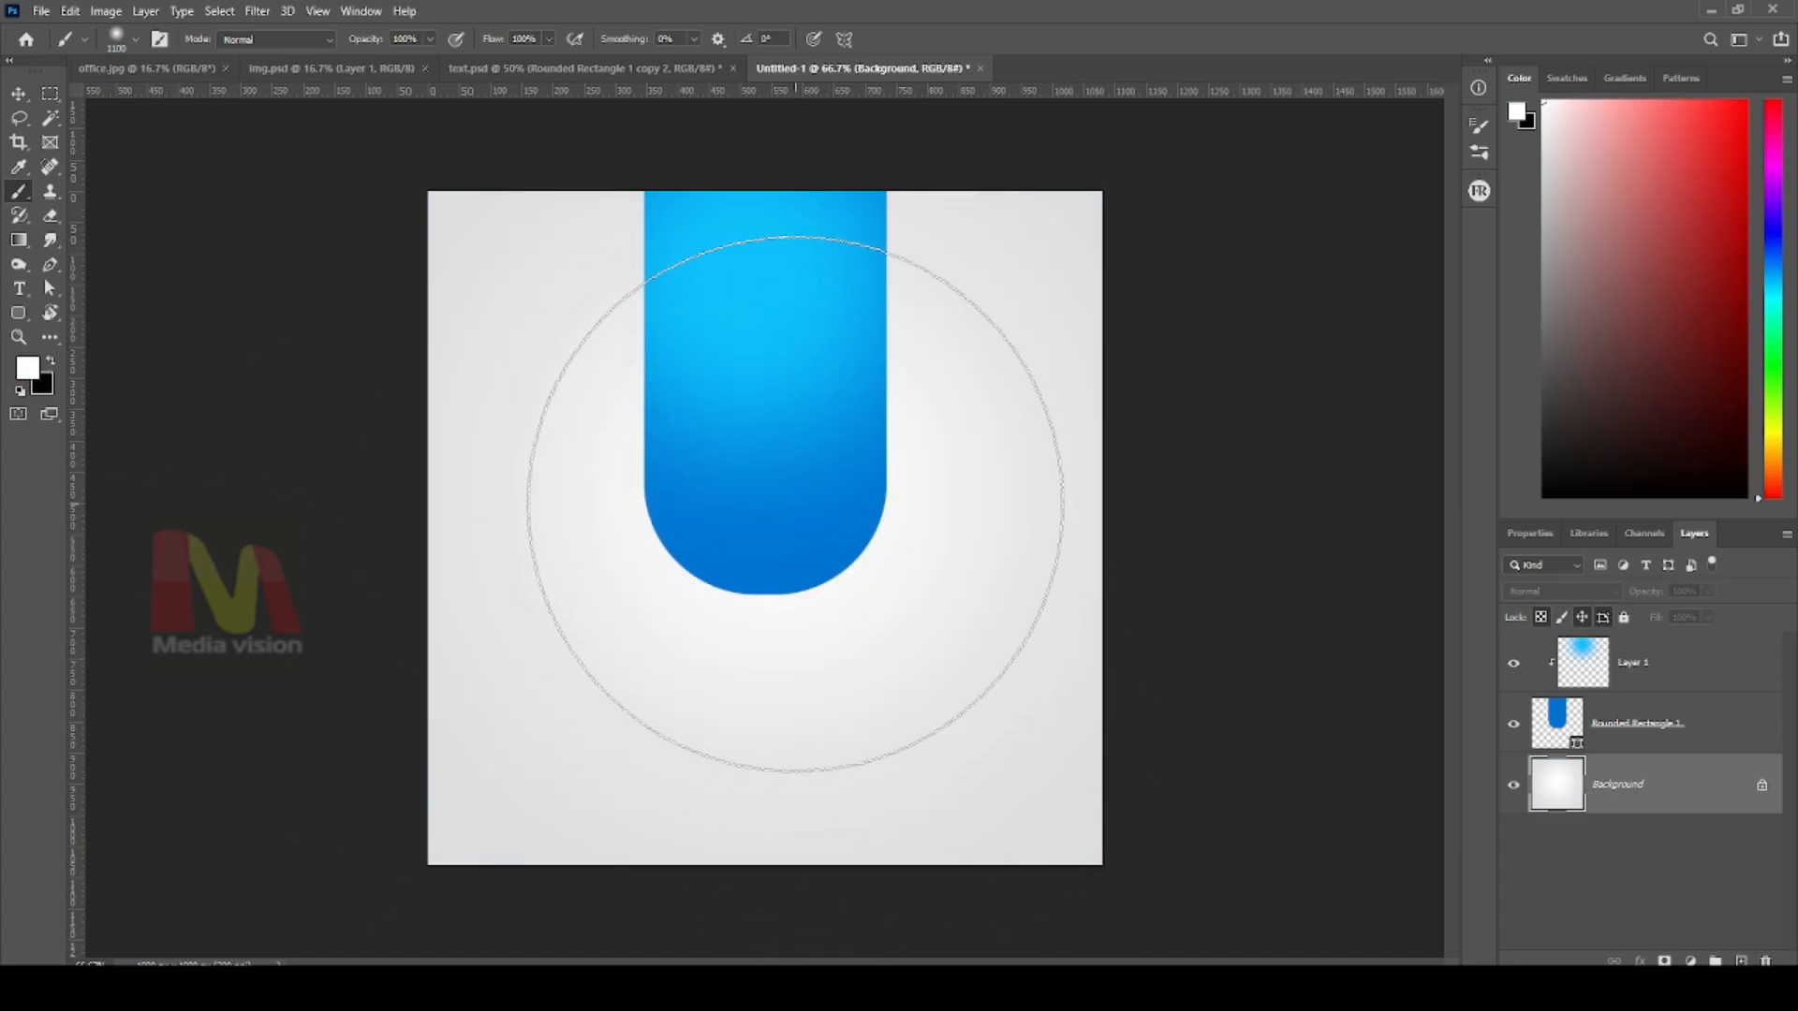
key(v)
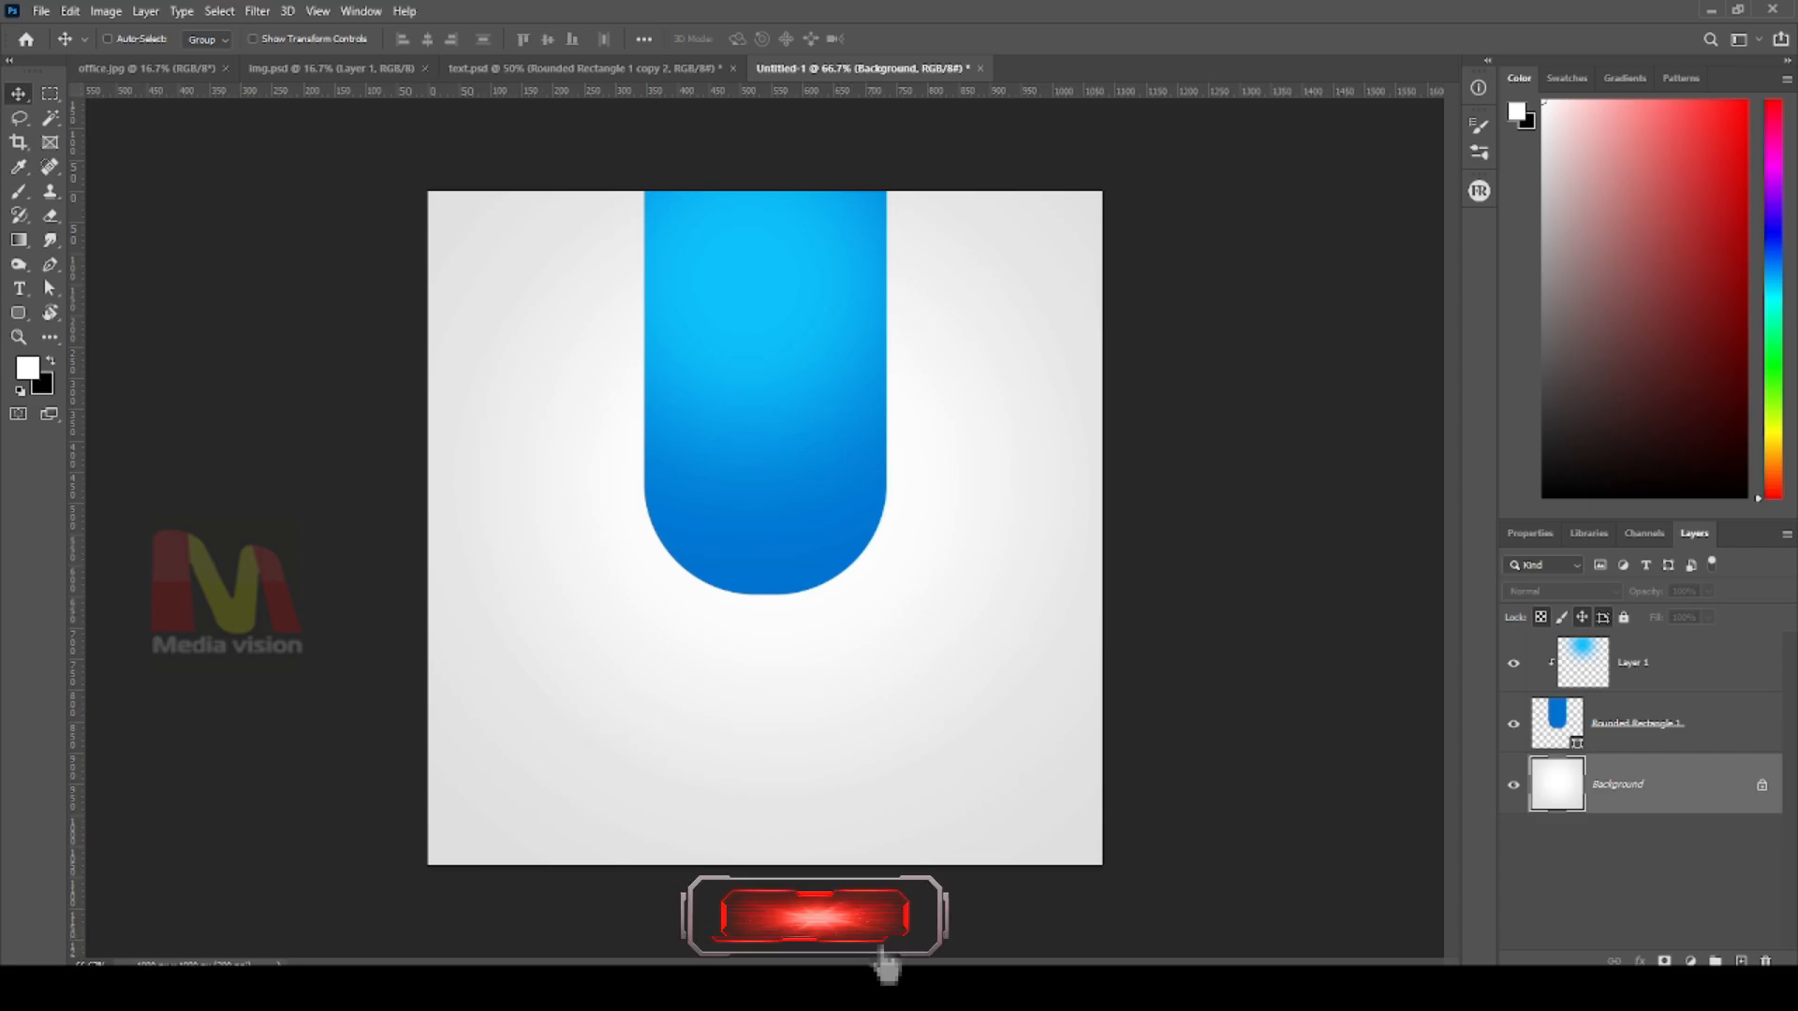
Switch to the lines texture background image results in Chrome and open the preview of the Vecteezy fine-line texture
mouse_move(569, 991)
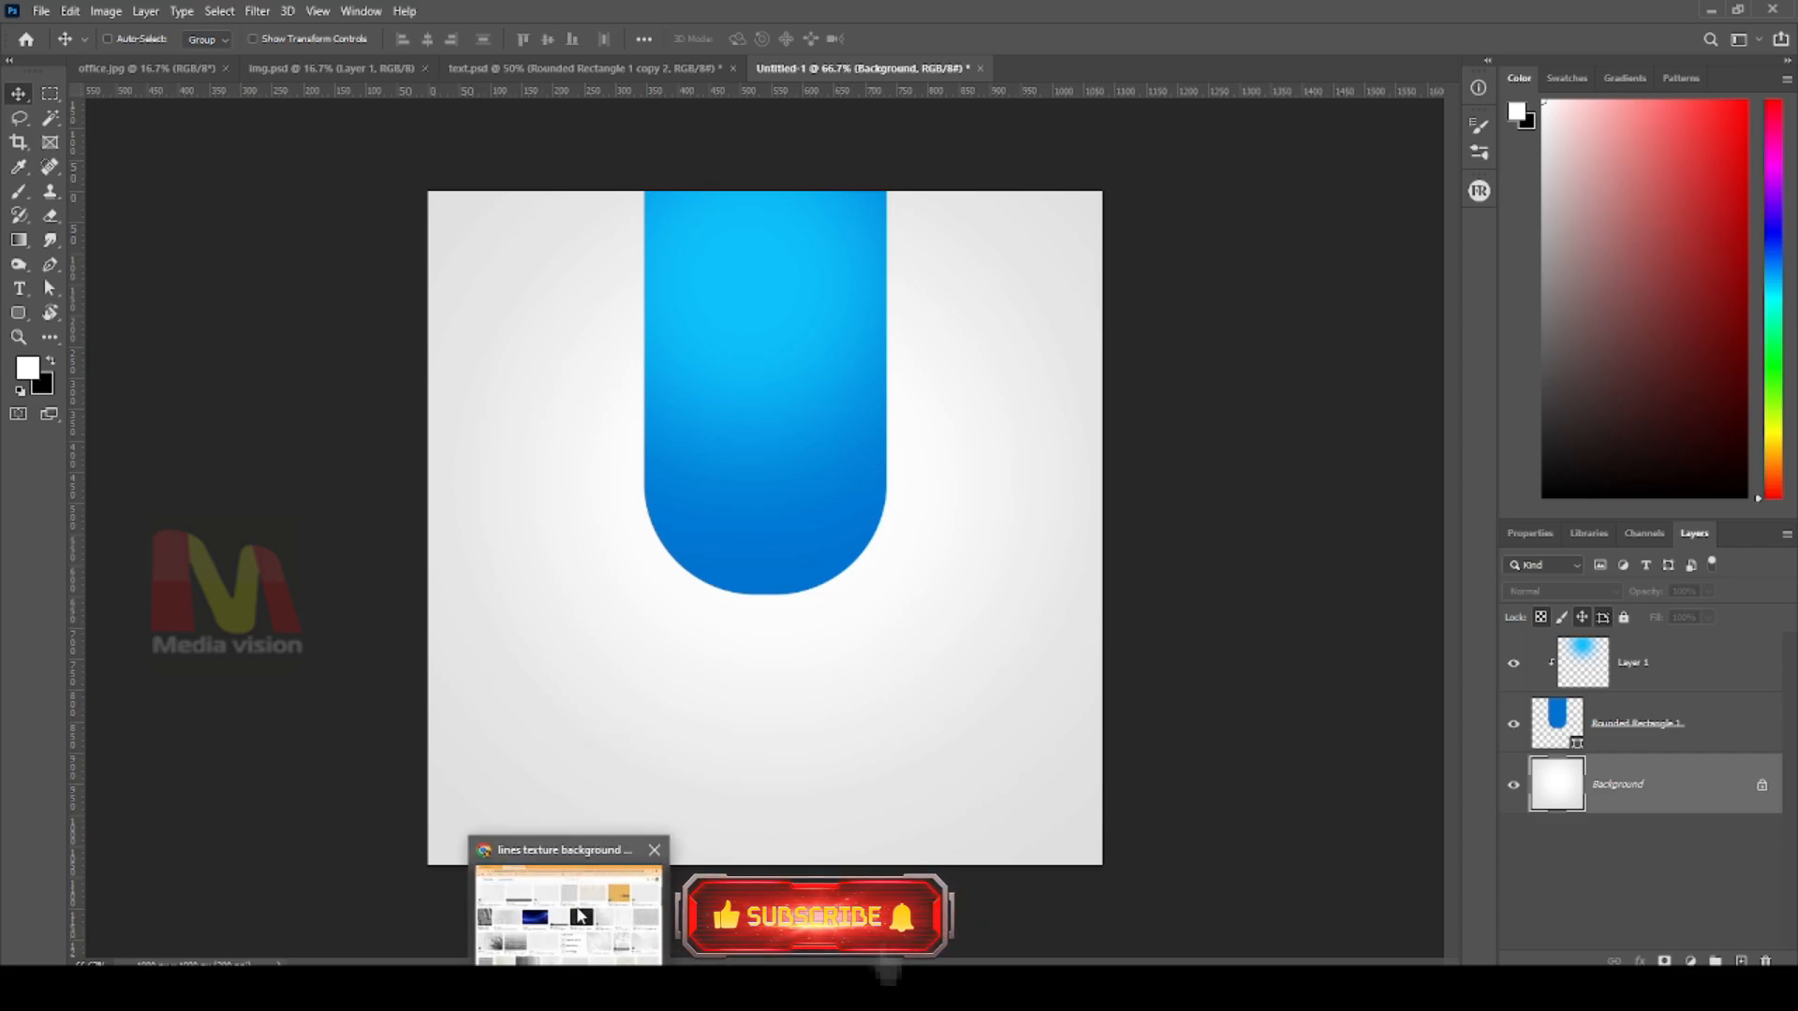
click(569, 913)
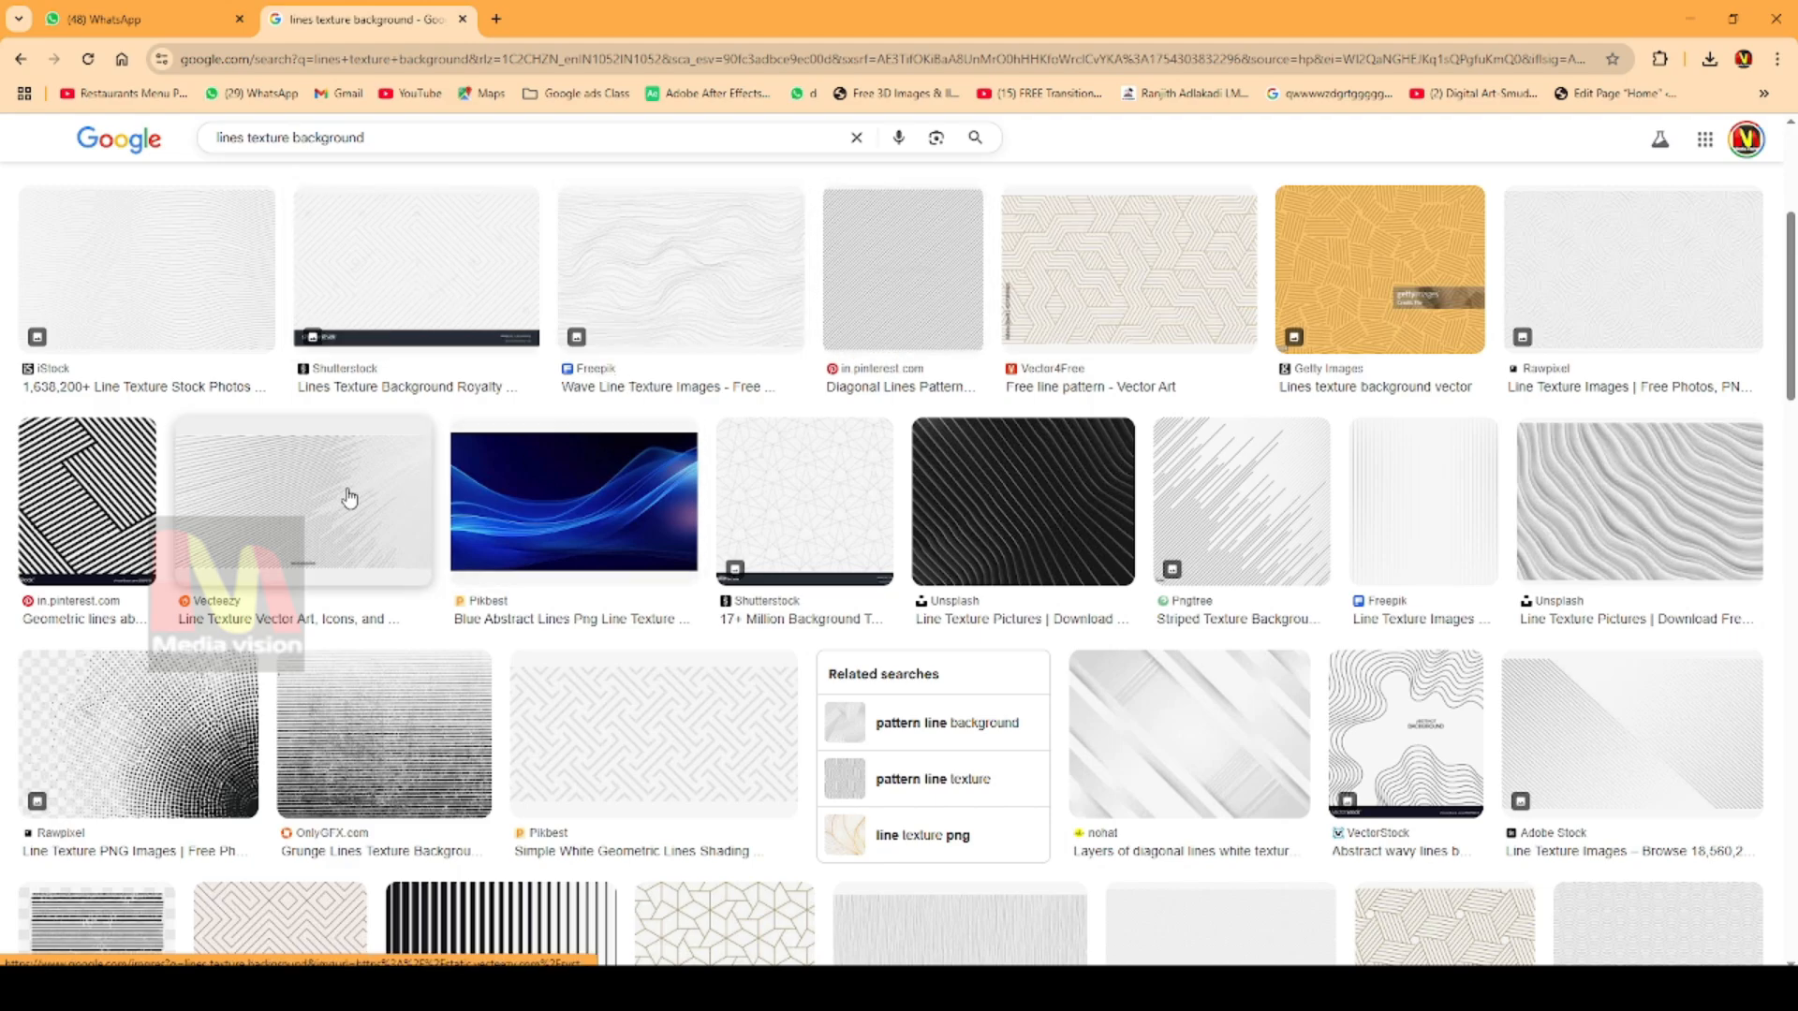
click(250, 506)
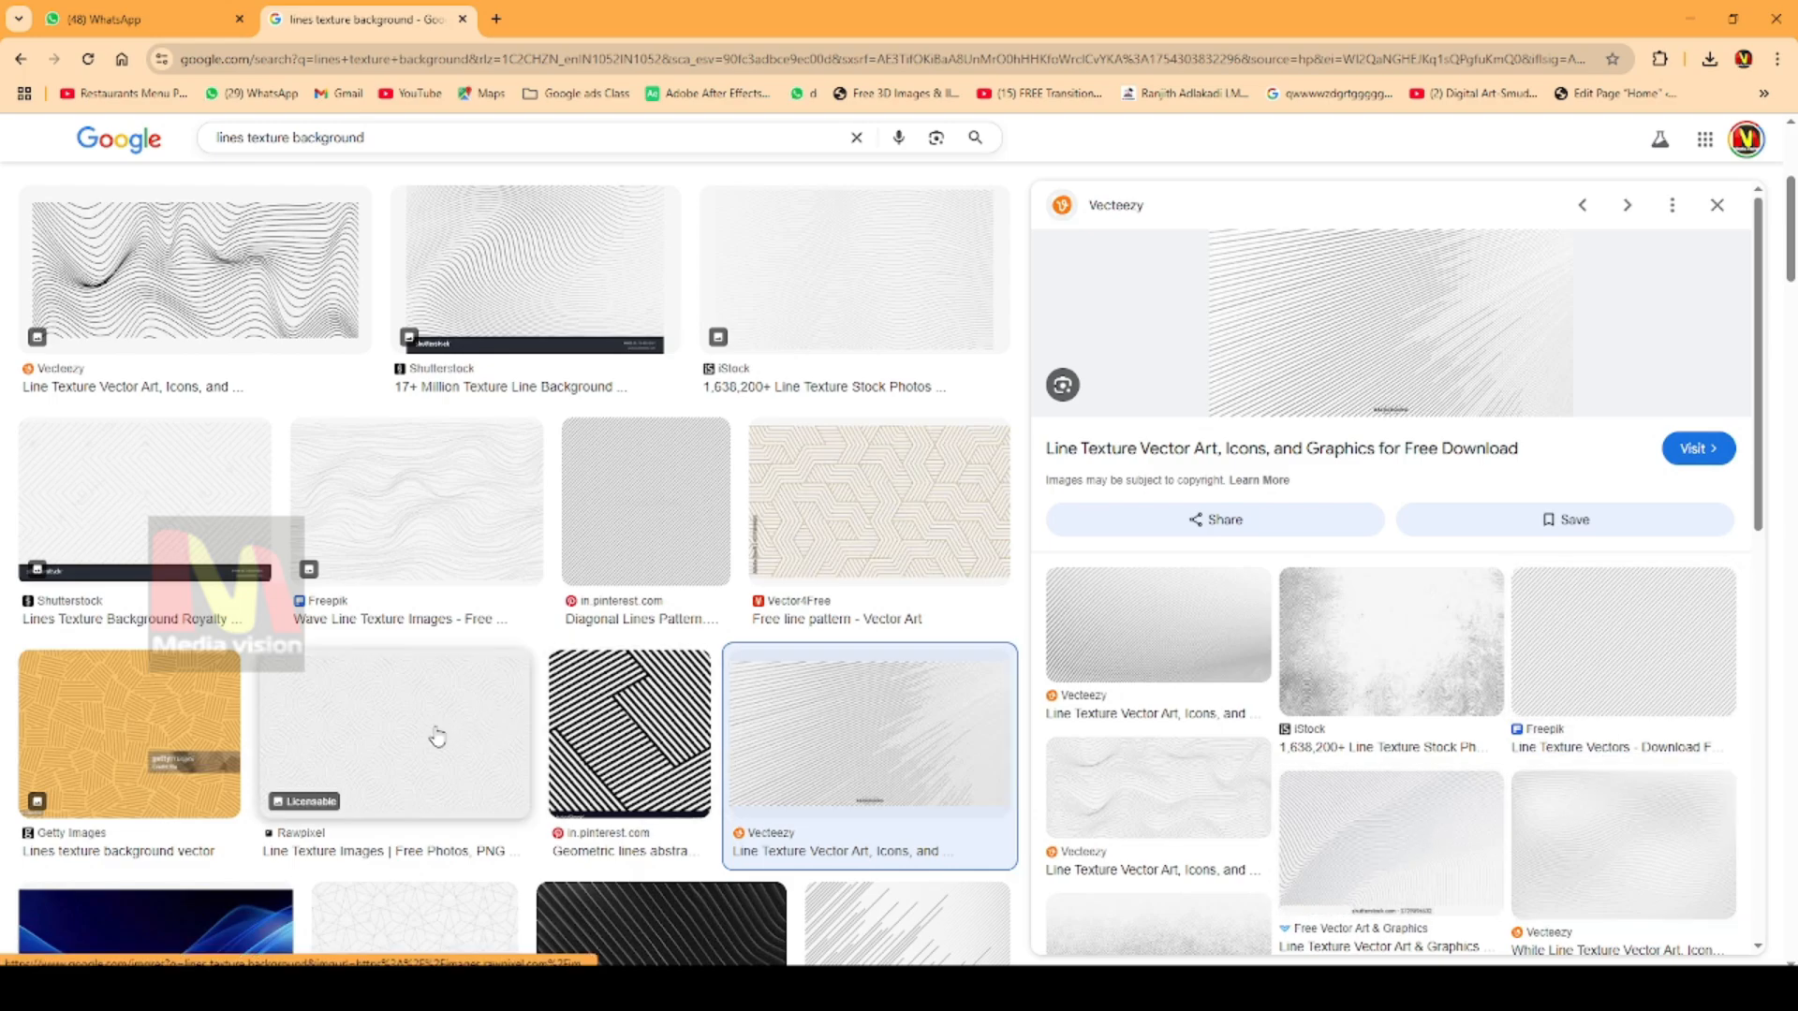
Preview the Freepik wave line texture in the Google image results and copy the image
scroll(388, 637, up, 3)
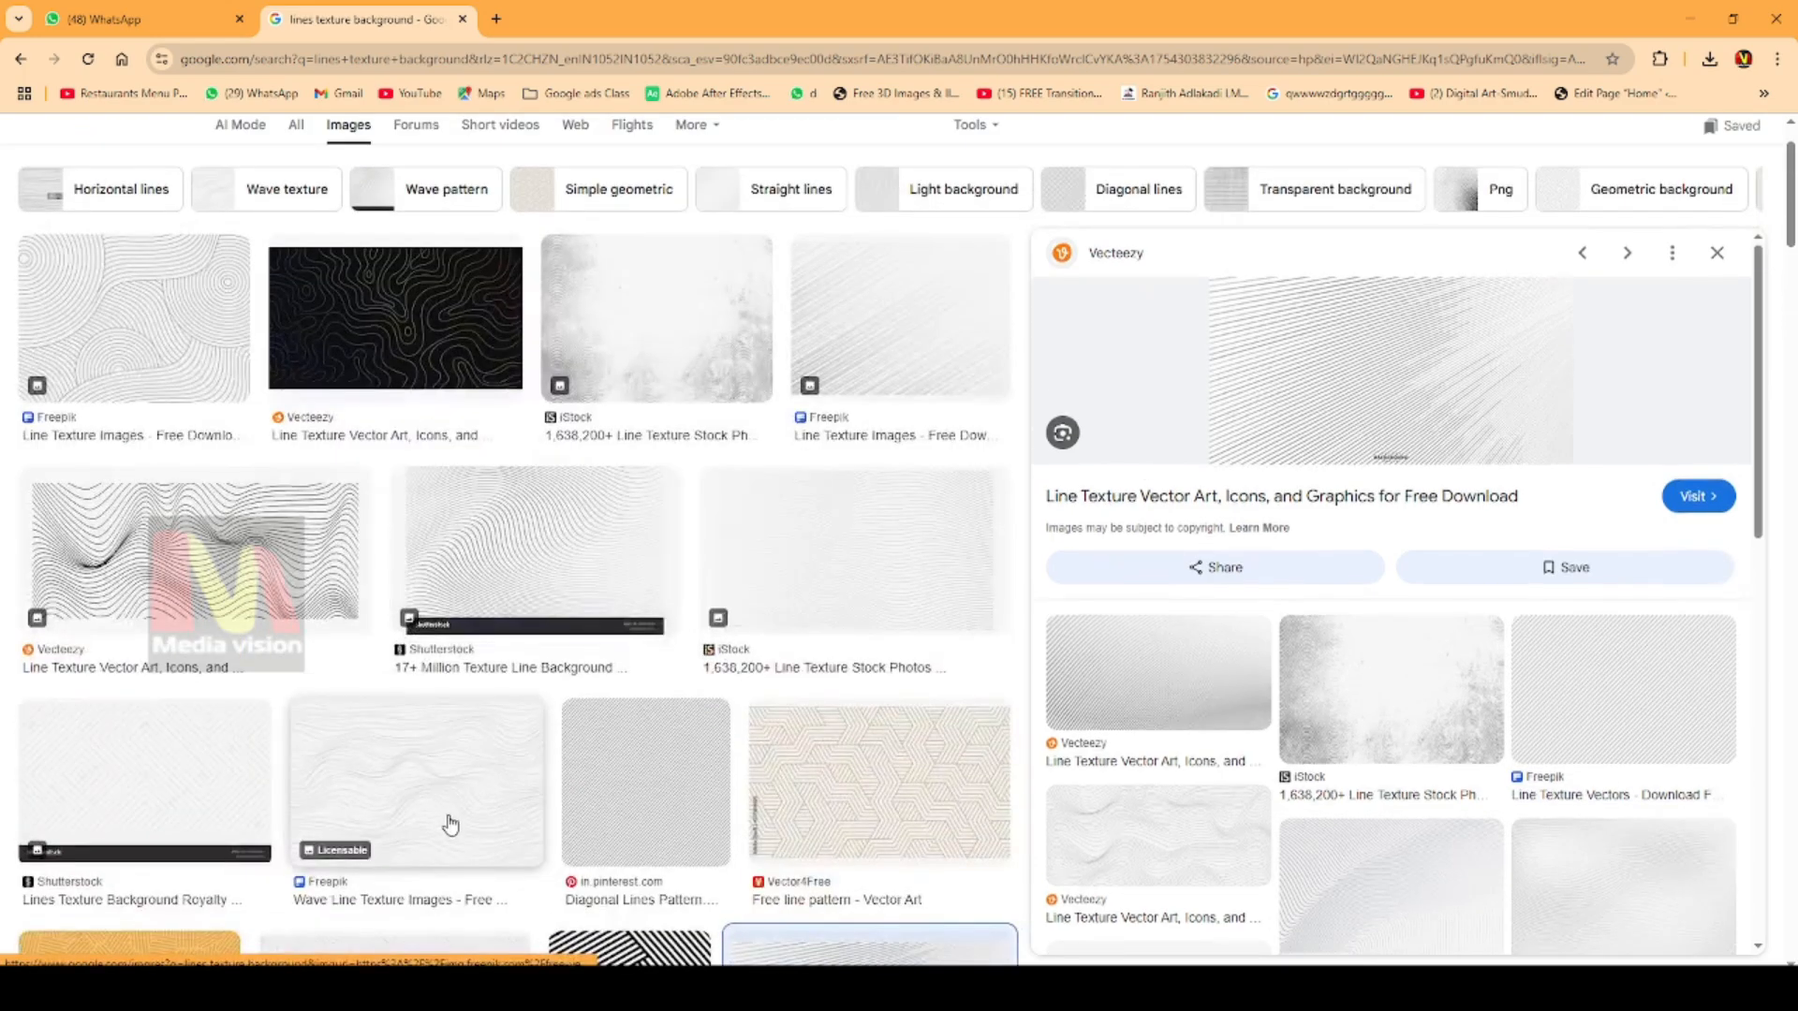
click(438, 755)
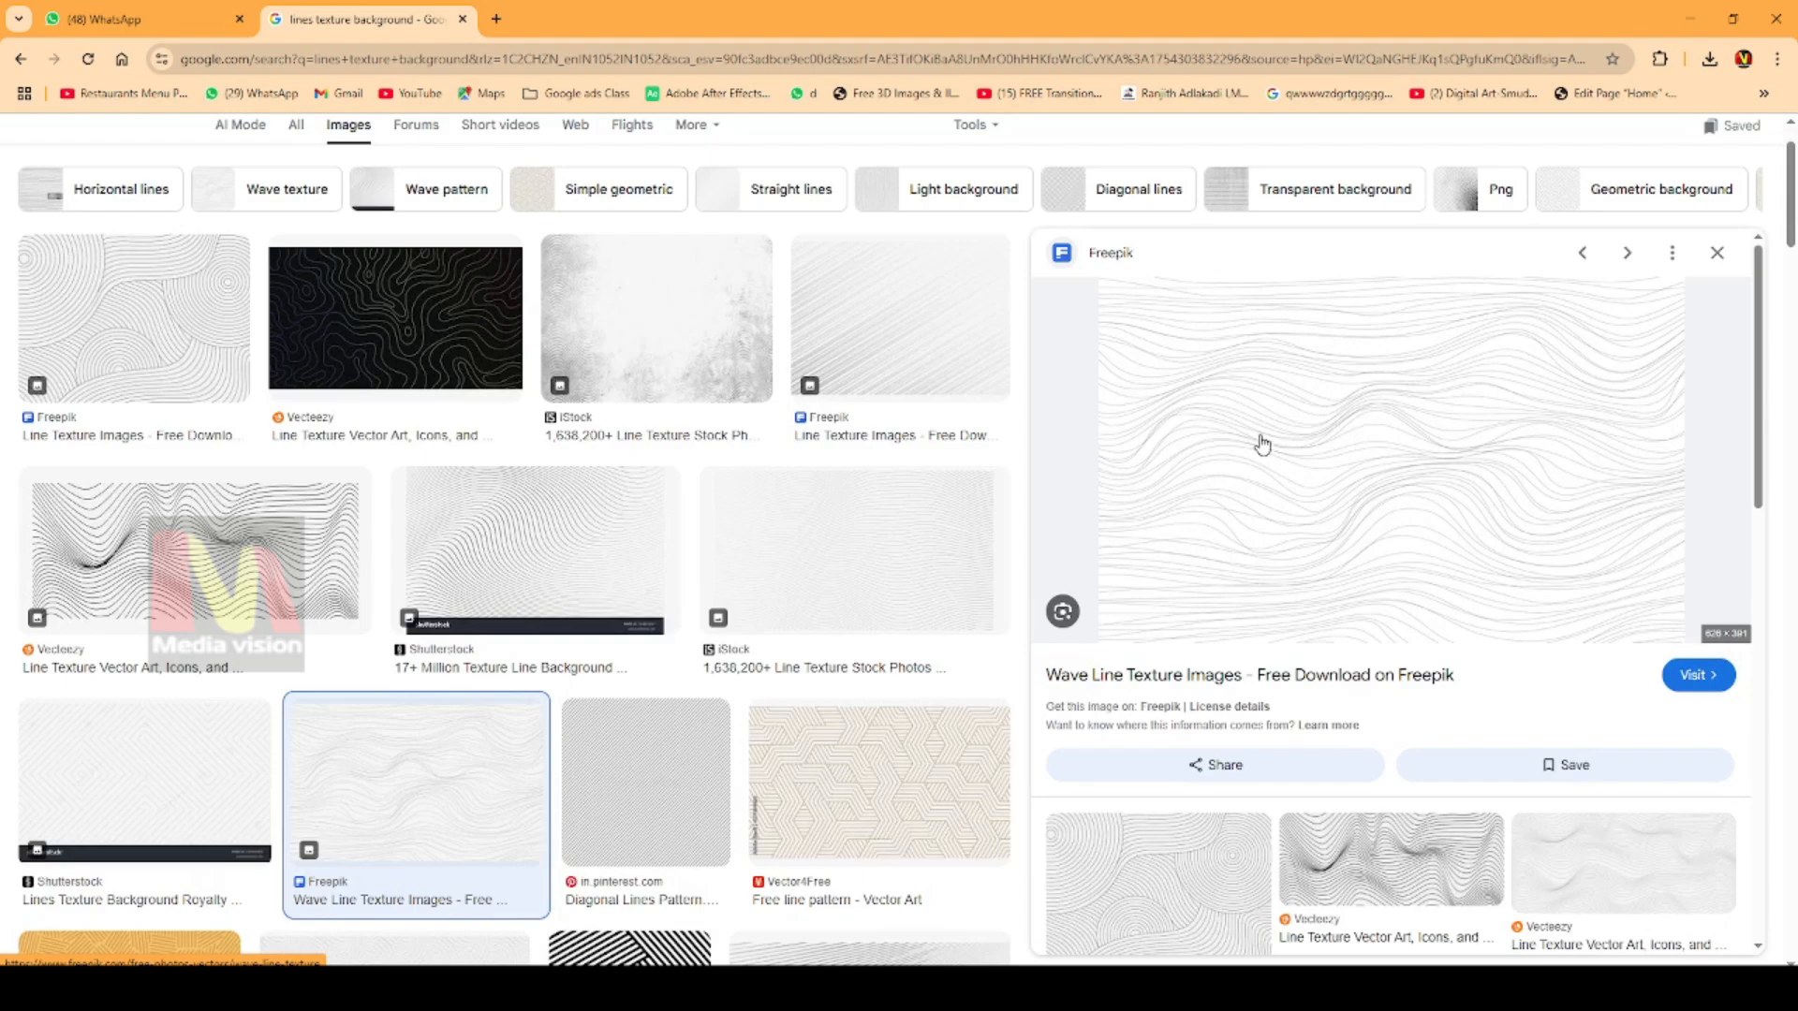
right_click(1314, 392)
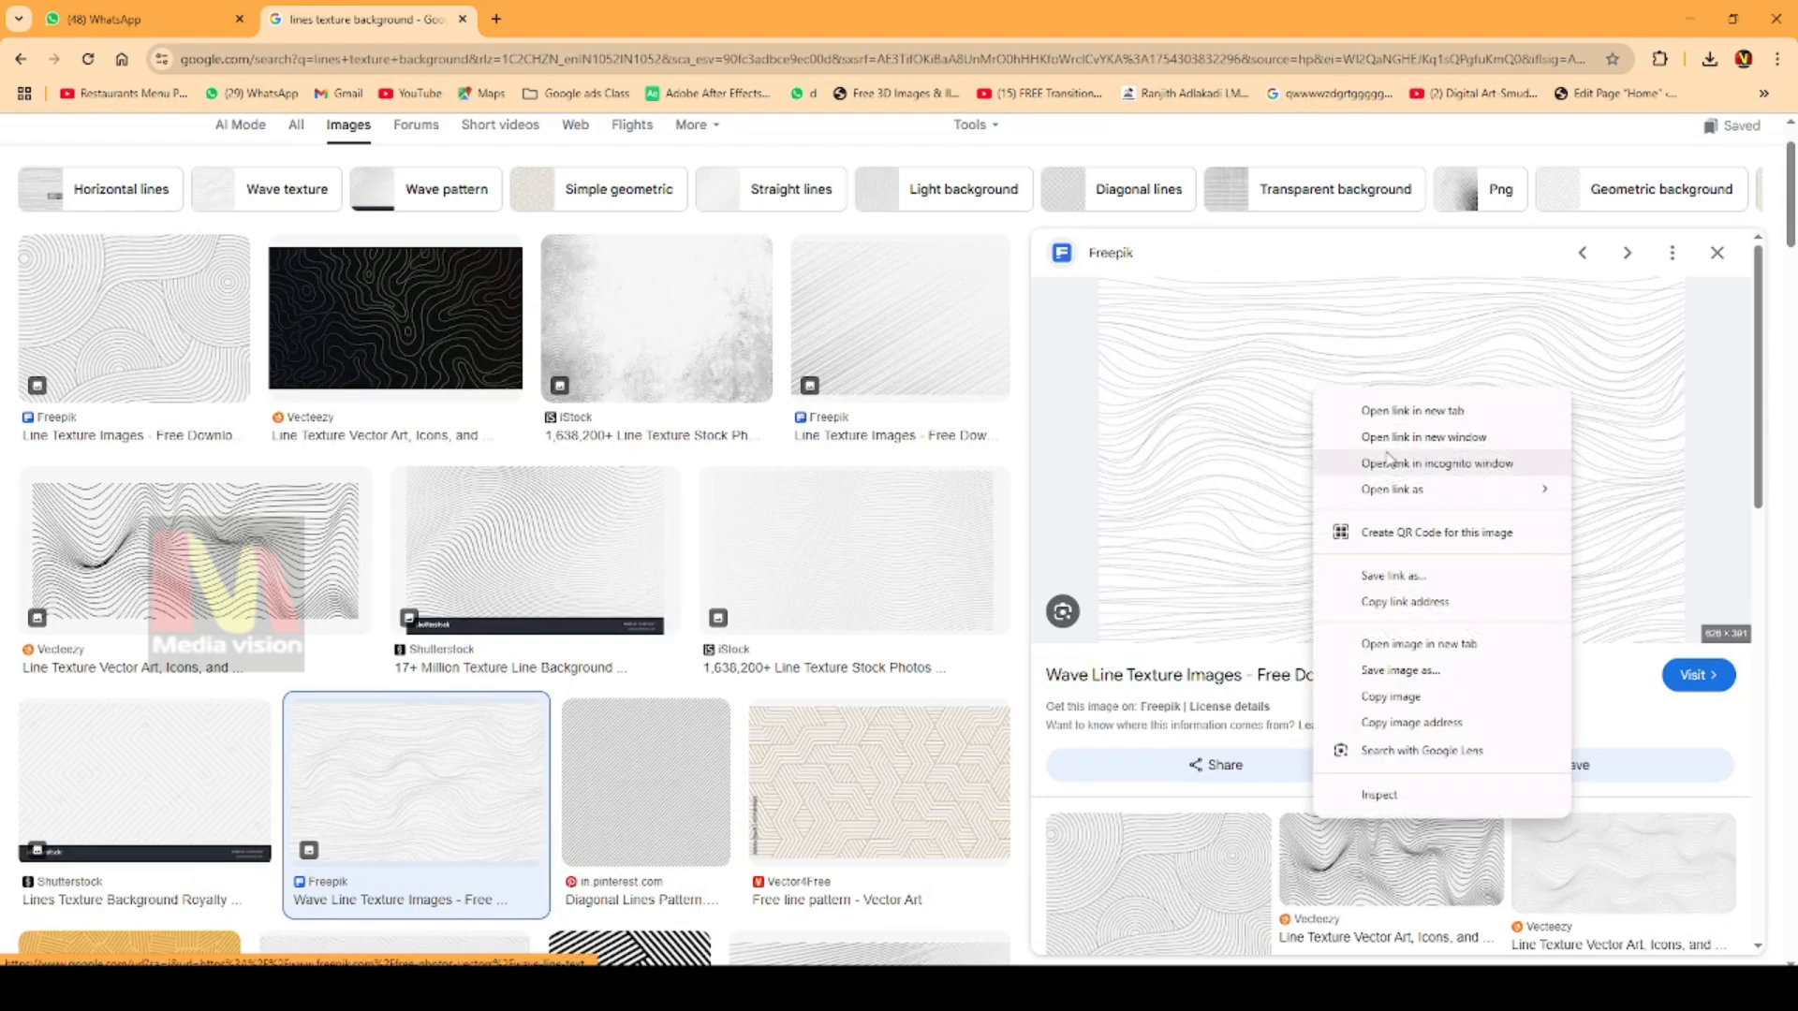
click(1395, 697)
Switch to Photoshop, paste the wave line texture directly above the Background layer and enlarge it to cover the whole canvas
right_click(900, 740)
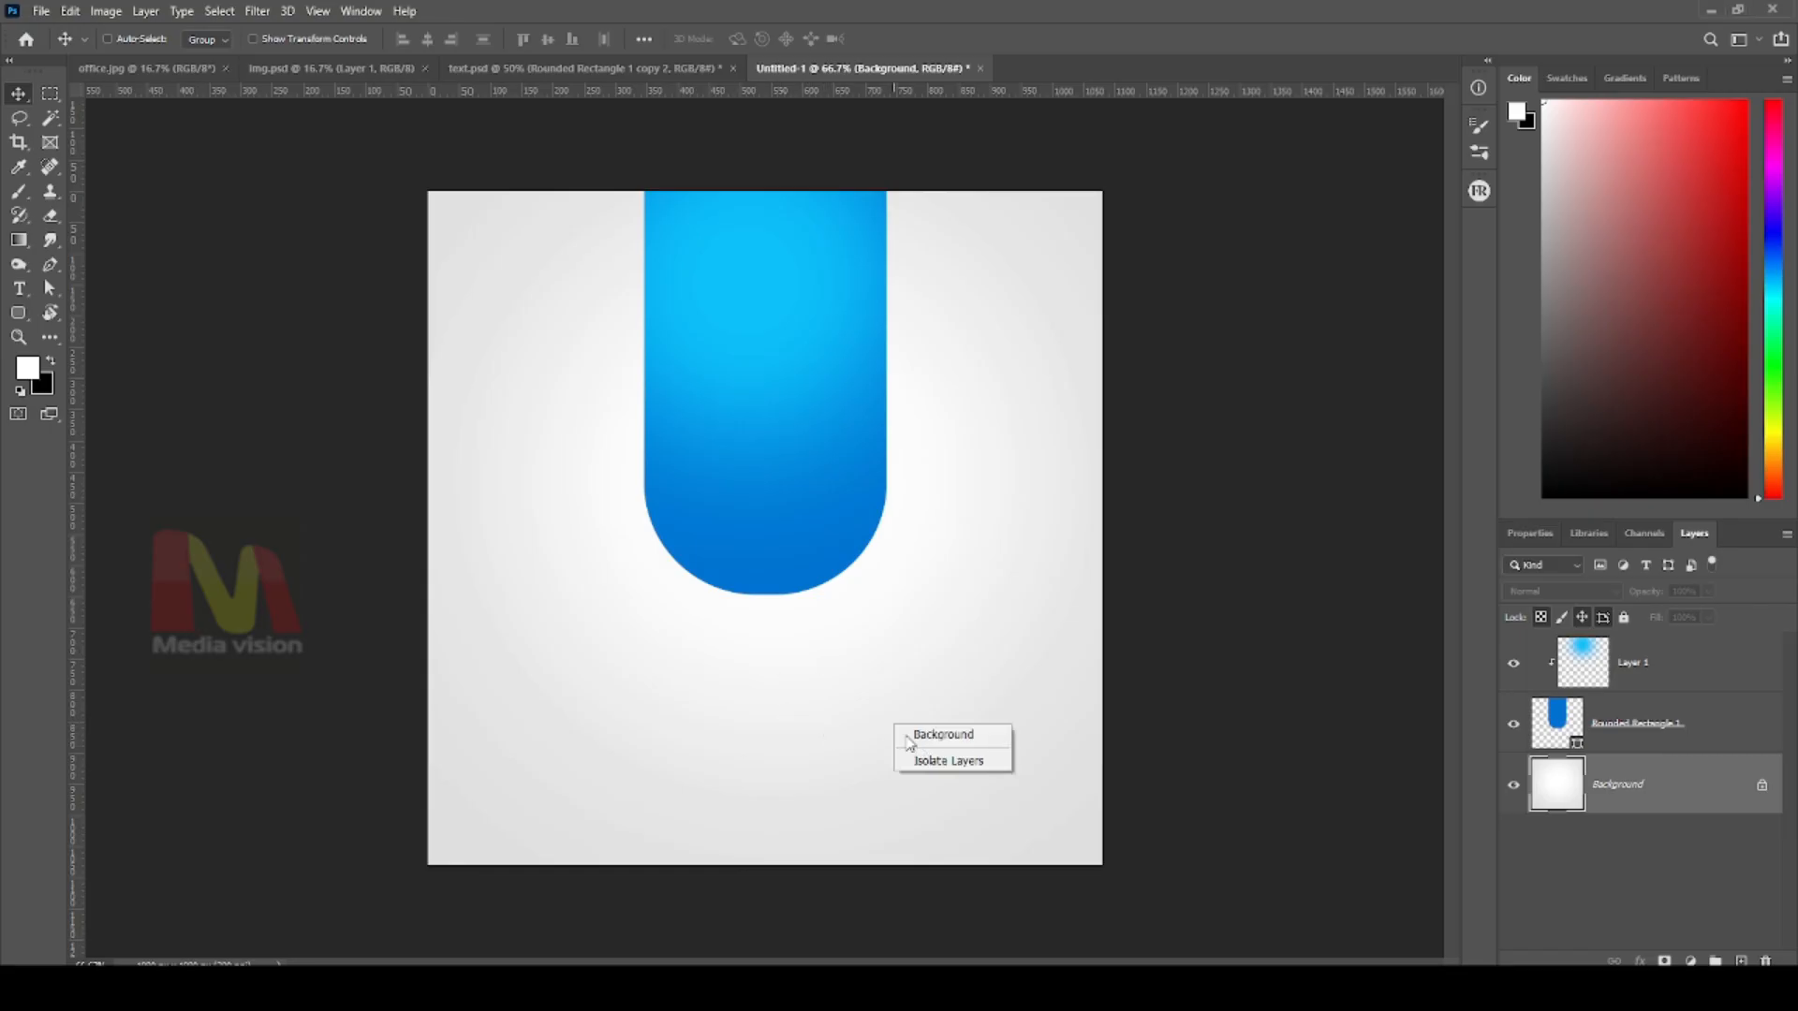
click(922, 734)
key(ctrl+v)
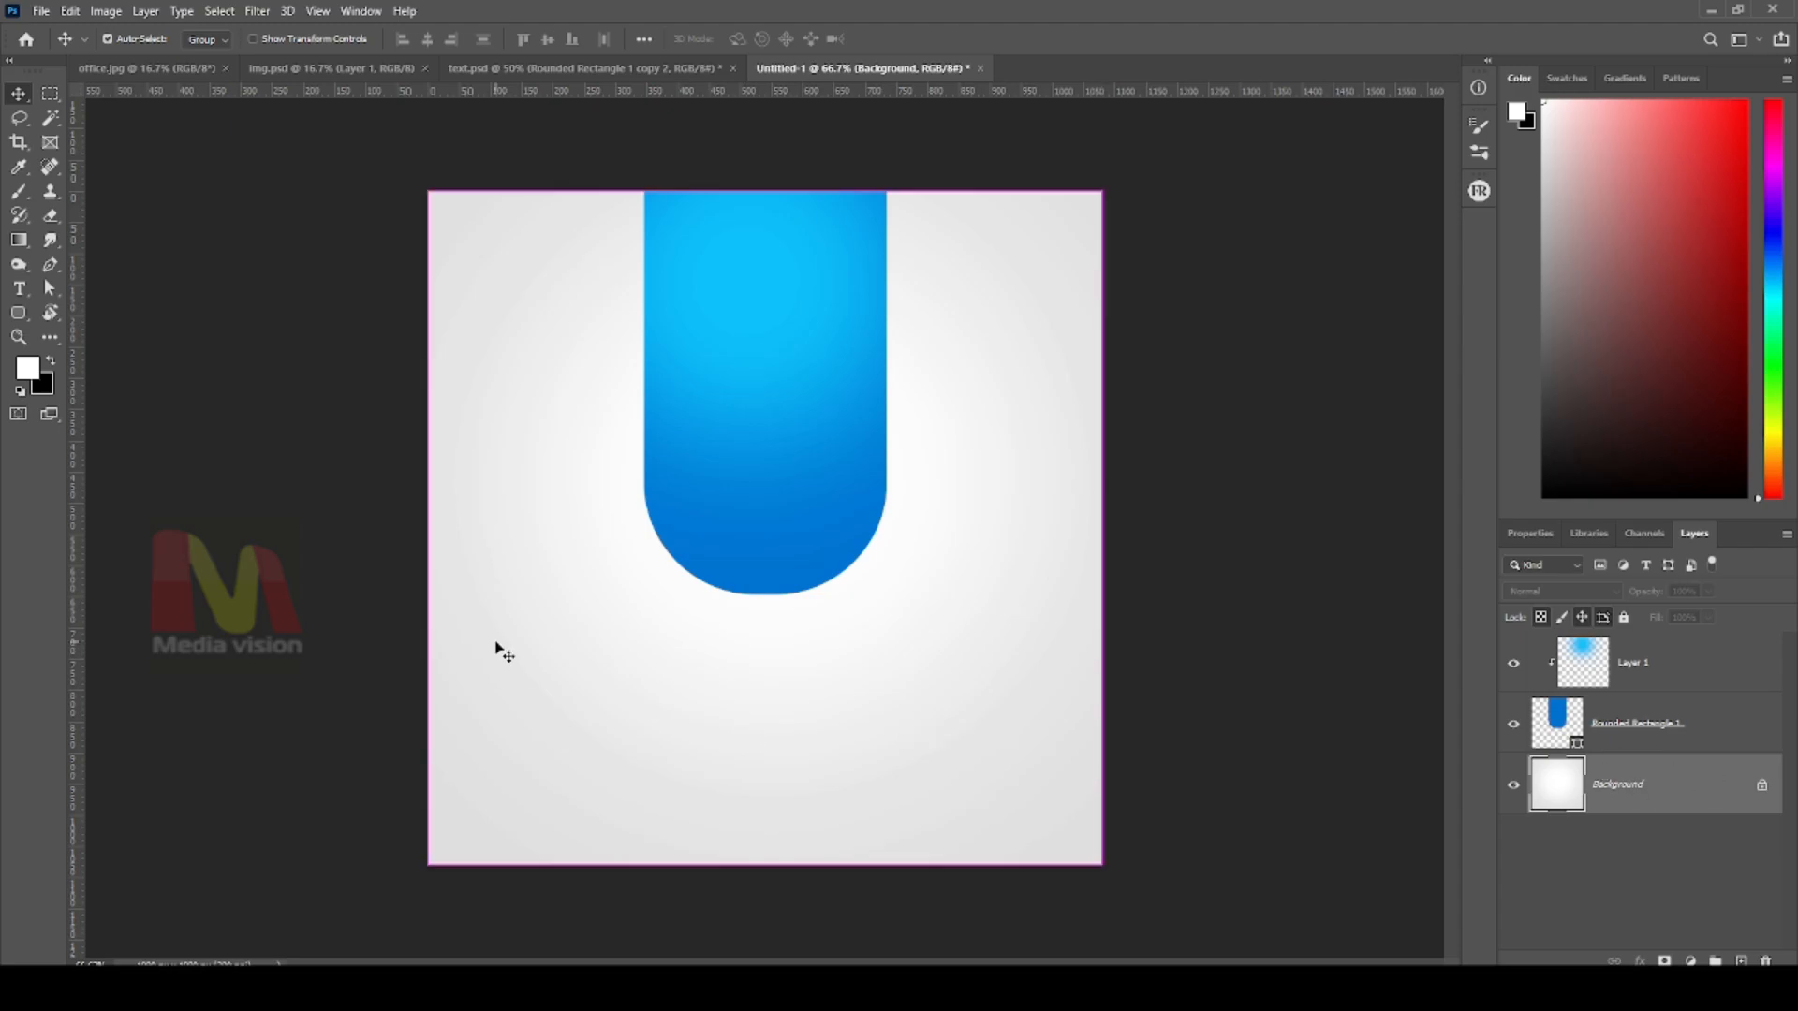
key(ctrl+t)
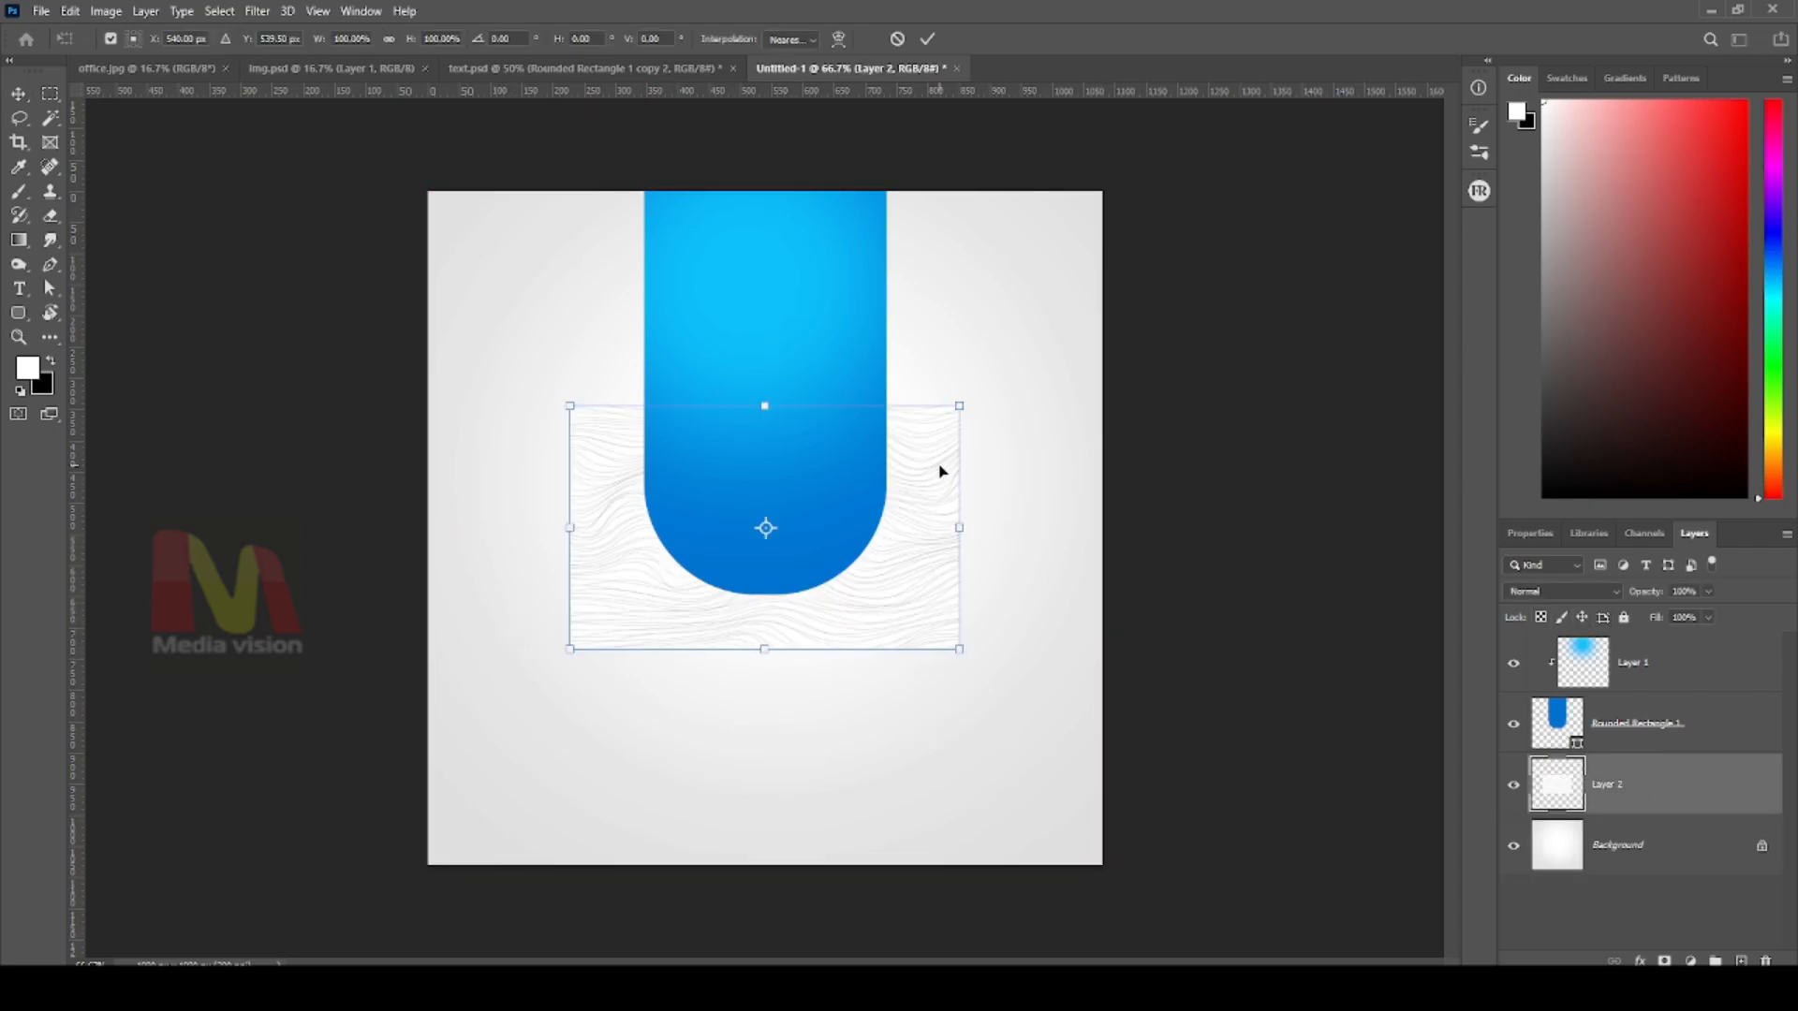
drag(961, 399, 1323, 176)
key(Return)
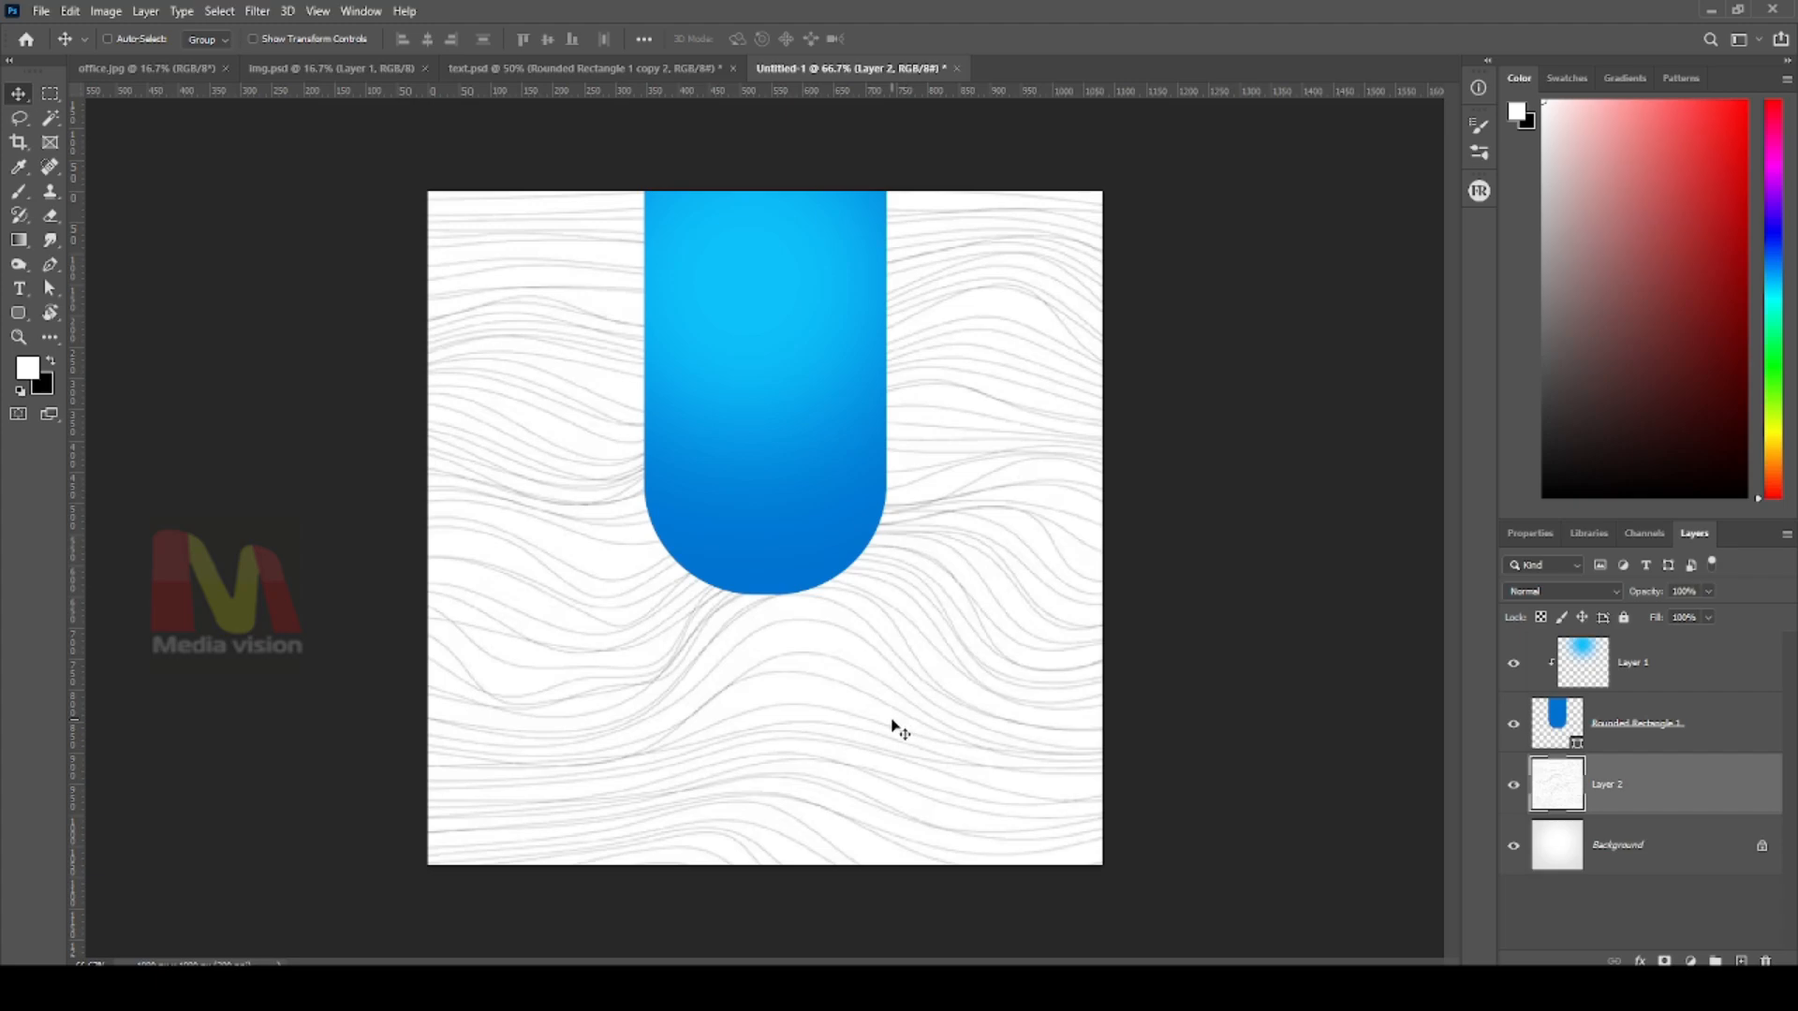
Shift the wave texture slightly on the canvas and set its layer's blend mode to Multiply
right_click(846, 659)
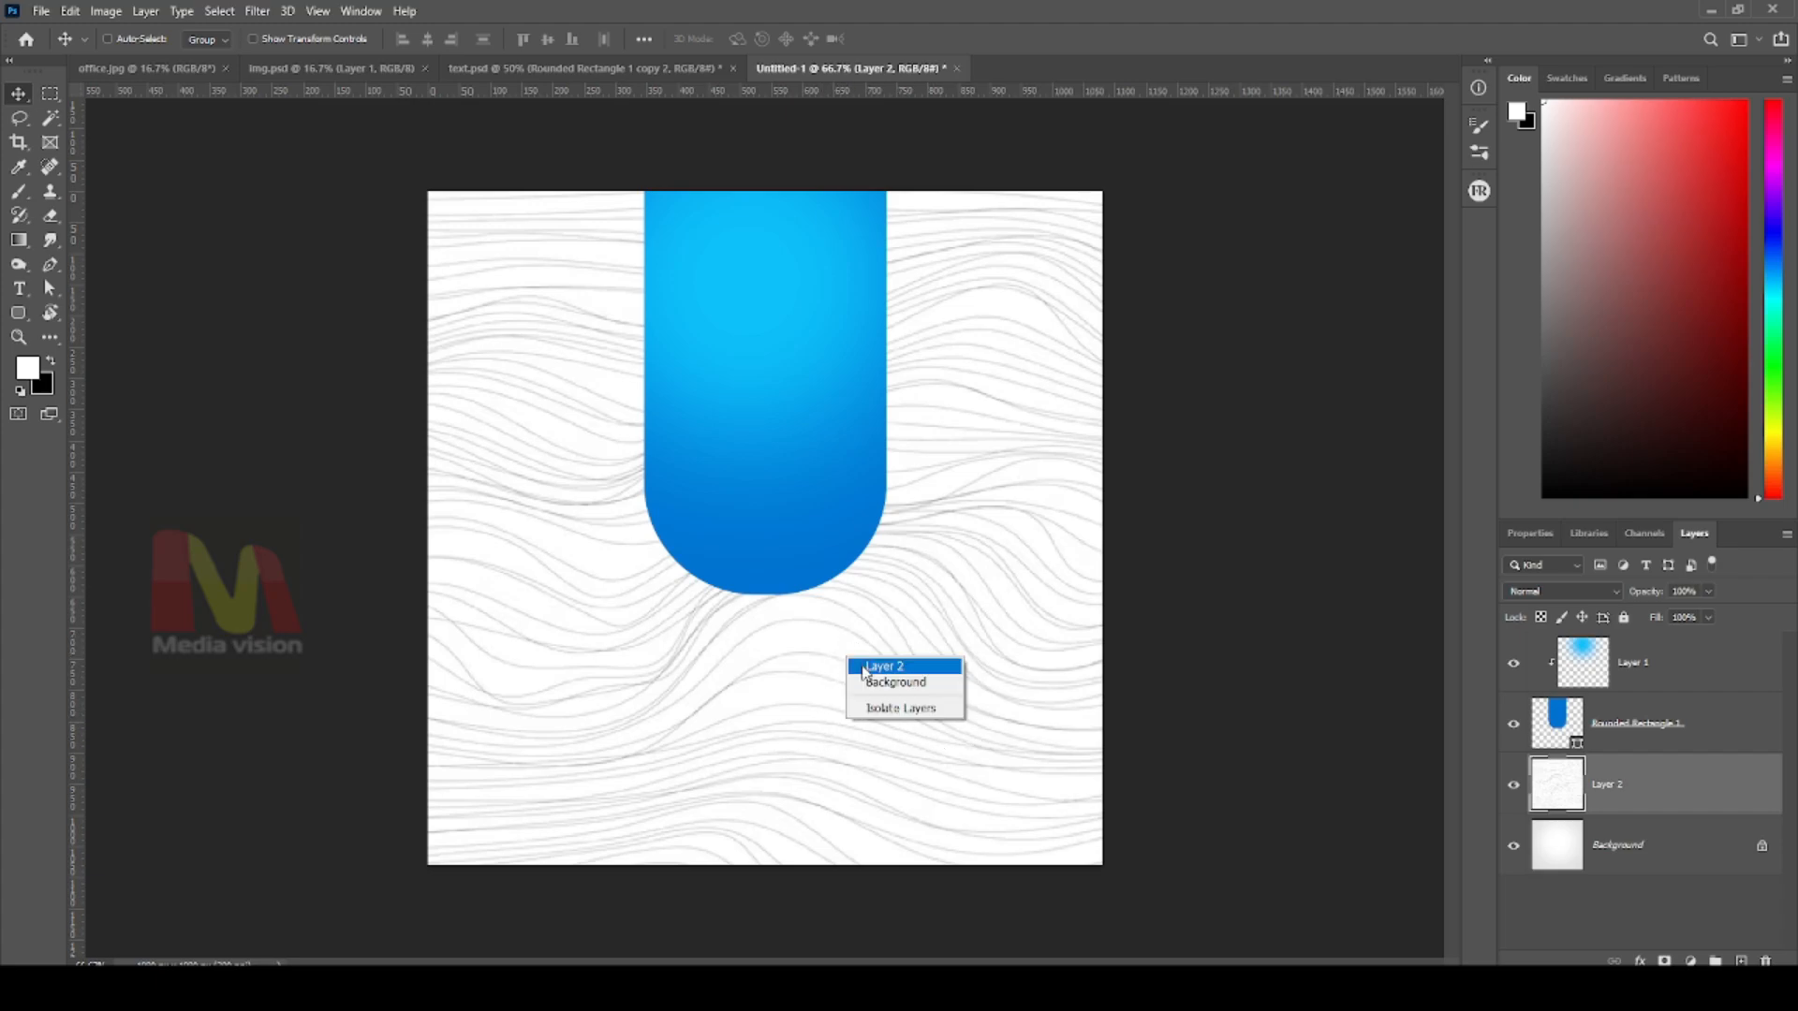
click(870, 667)
mouse_move(888, 666)
mouse_down()
mouse_move(890, 714)
mouse_move(887, 655)
mouse_up()
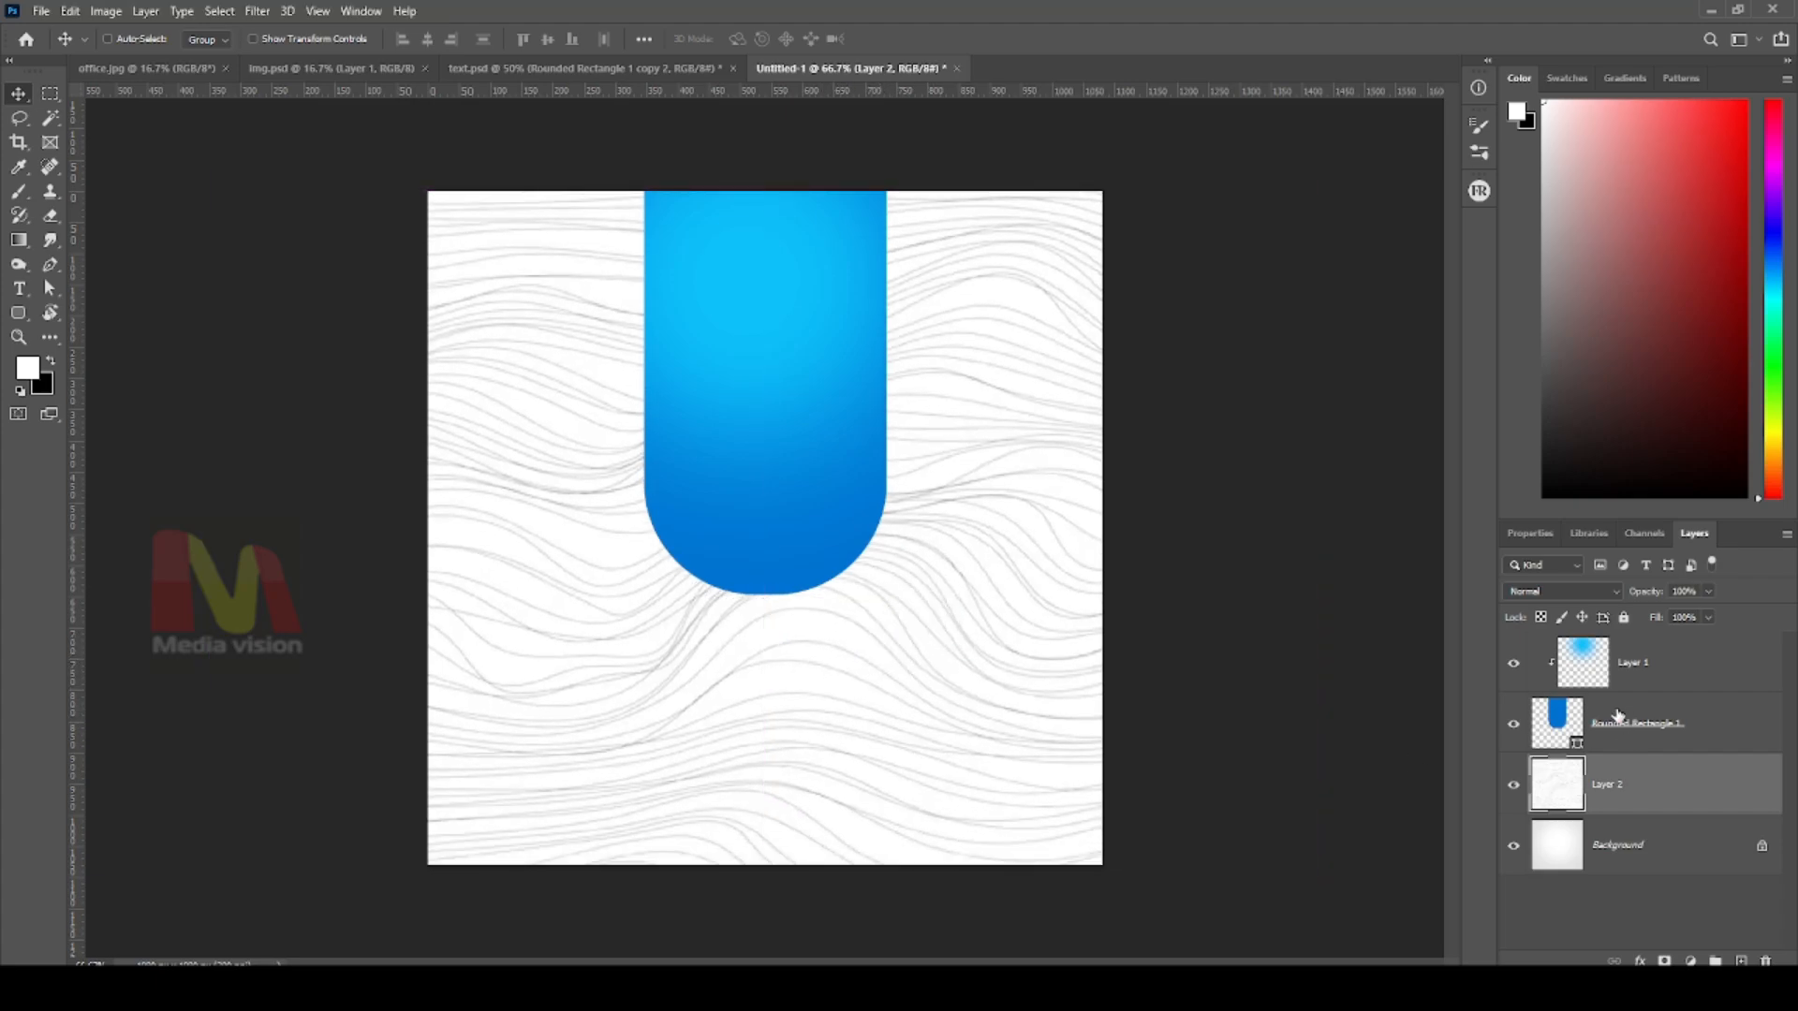
click(1603, 607)
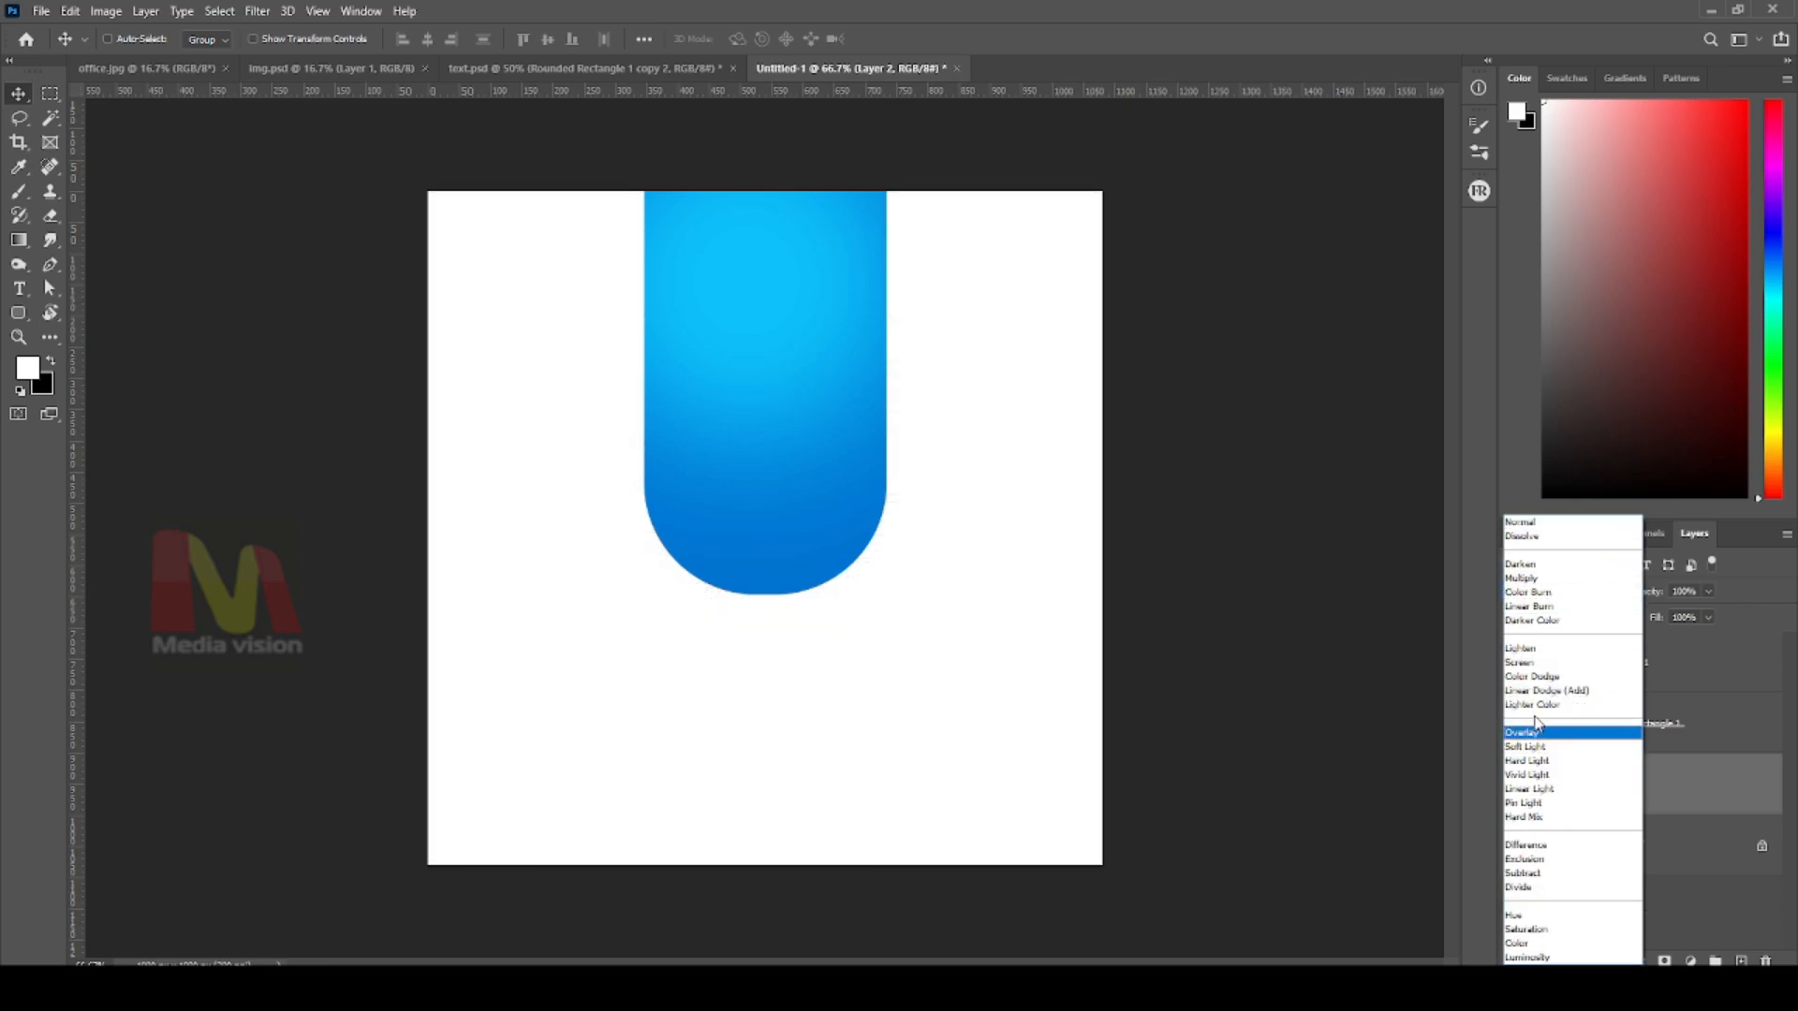
click(1524, 579)
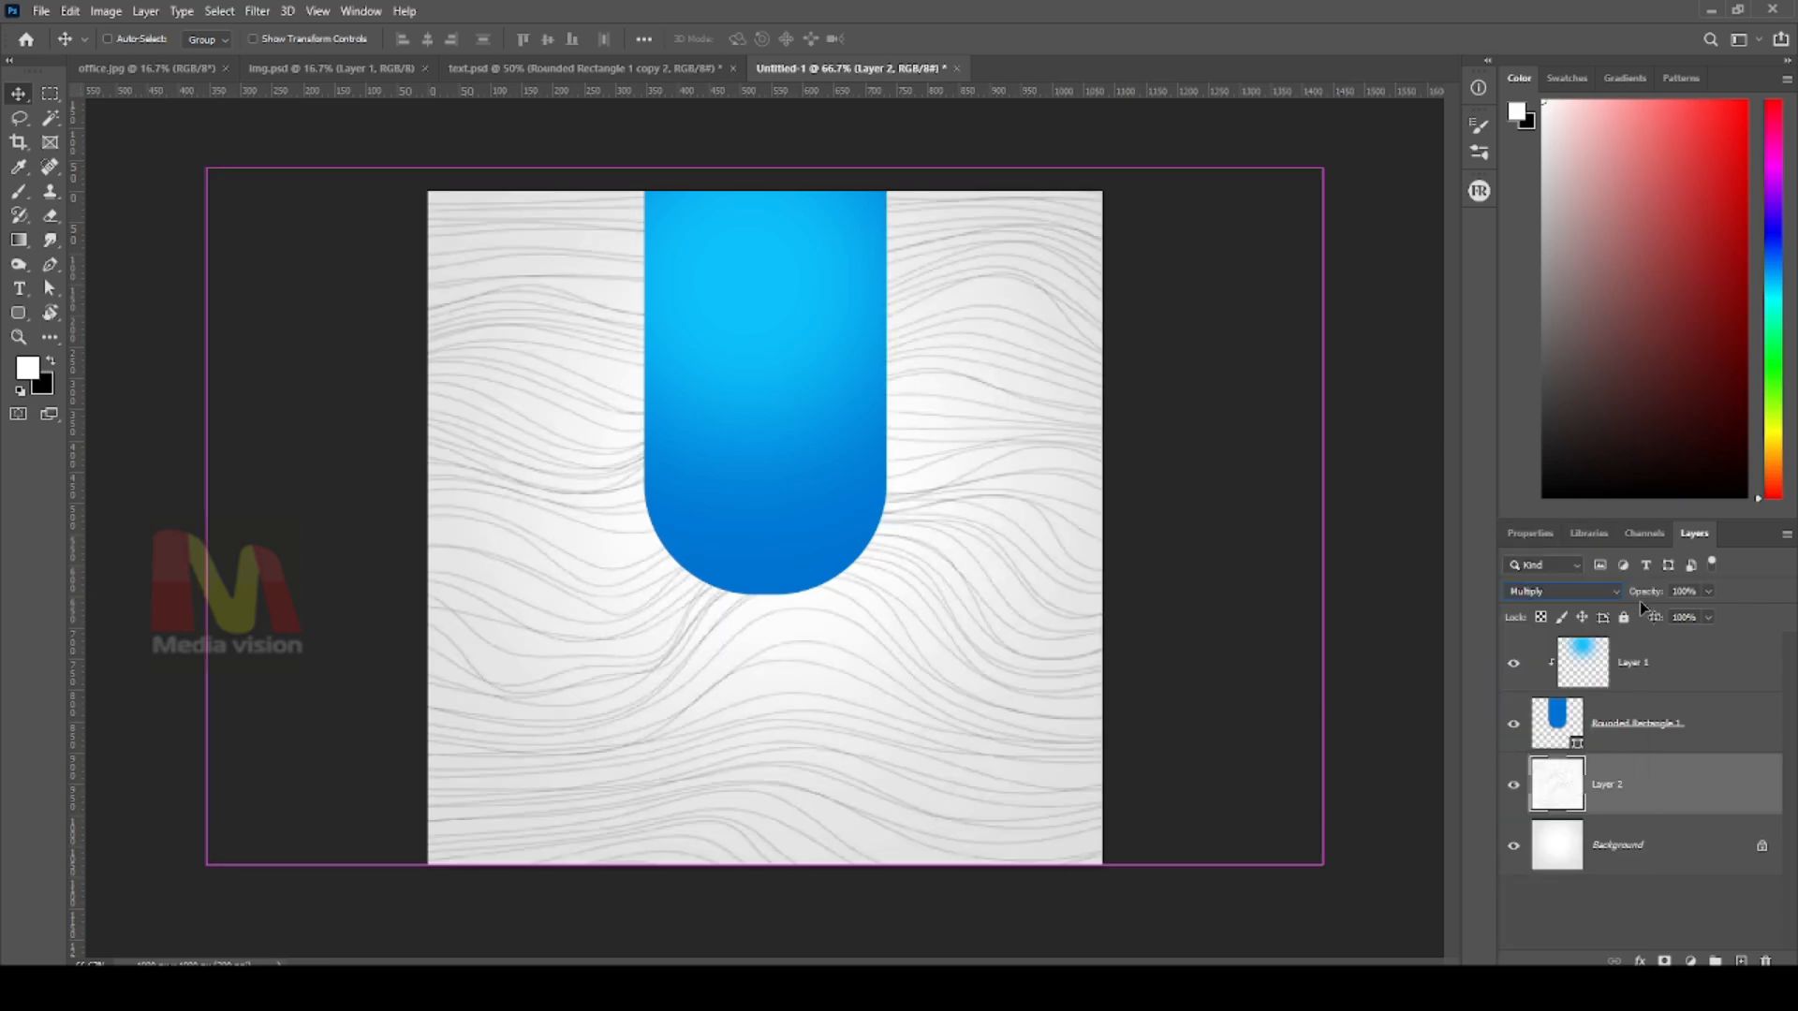
mouse_move(994, 392)
mouse_down()
mouse_move(1007, 458)
mouse_move(1010, 405)
mouse_up()
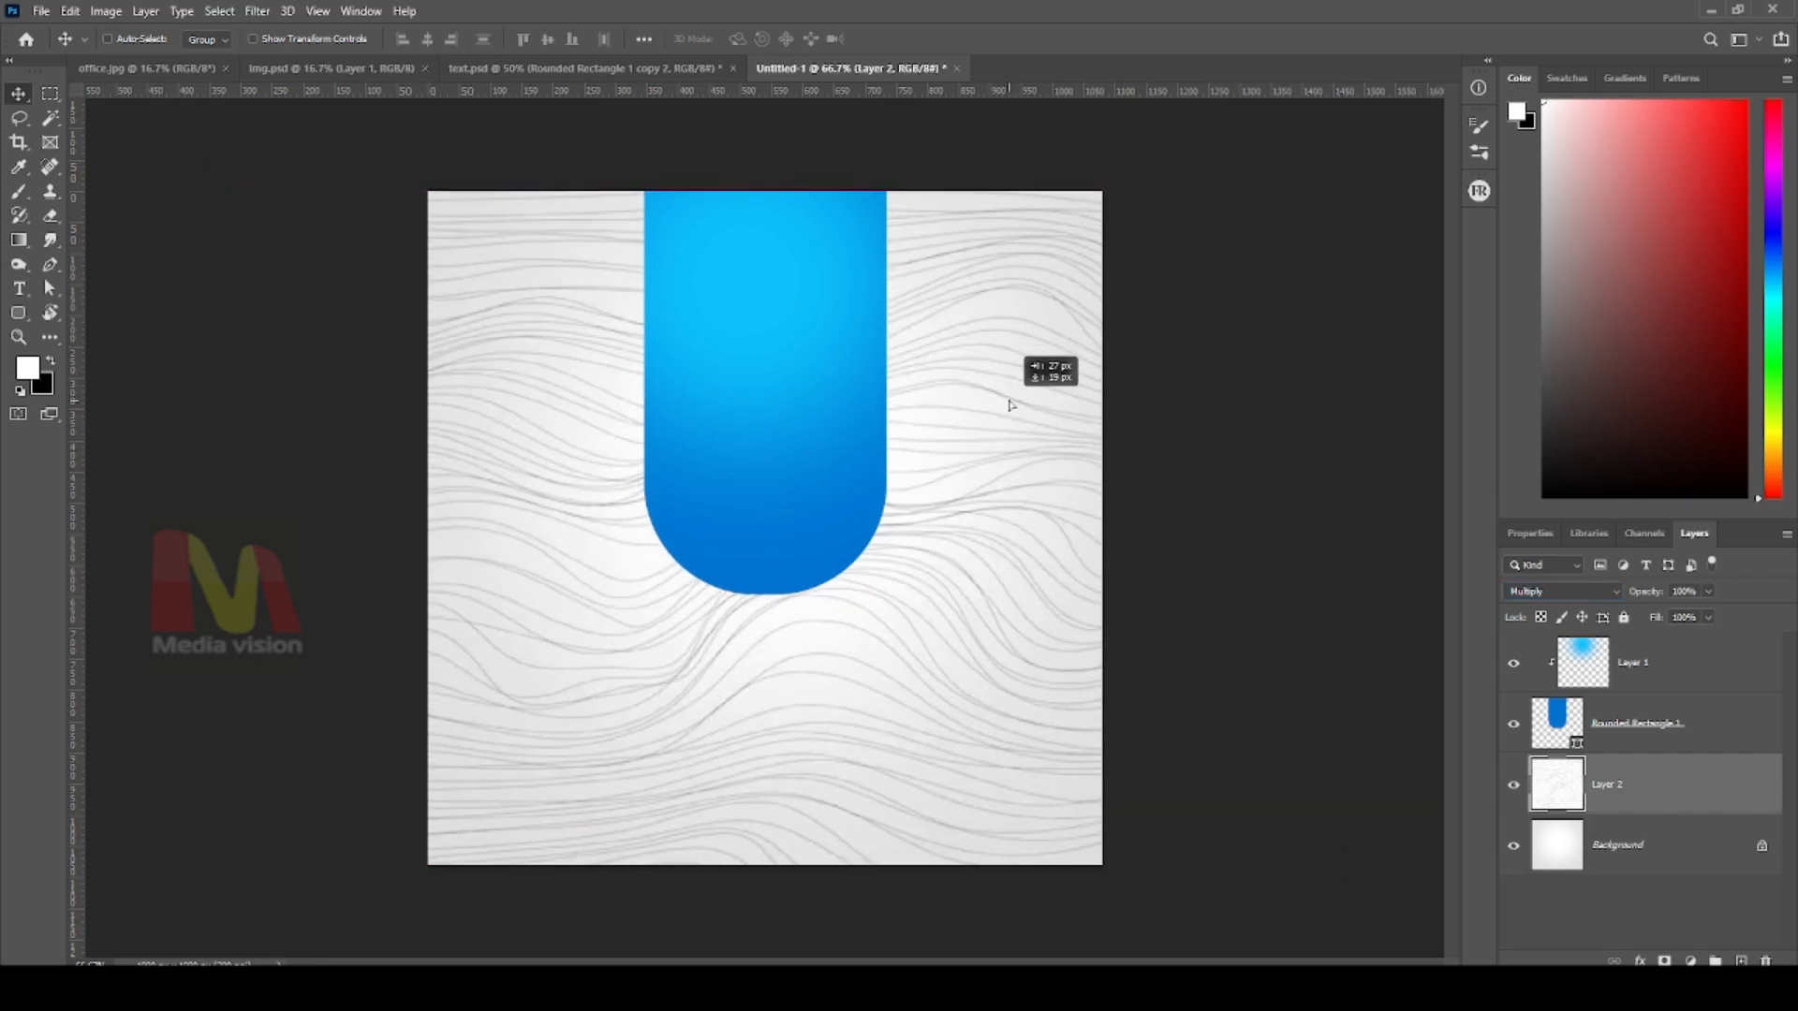
Lower the opacity of the wave texture layer to 30%
click(1708, 591)
click(1662, 614)
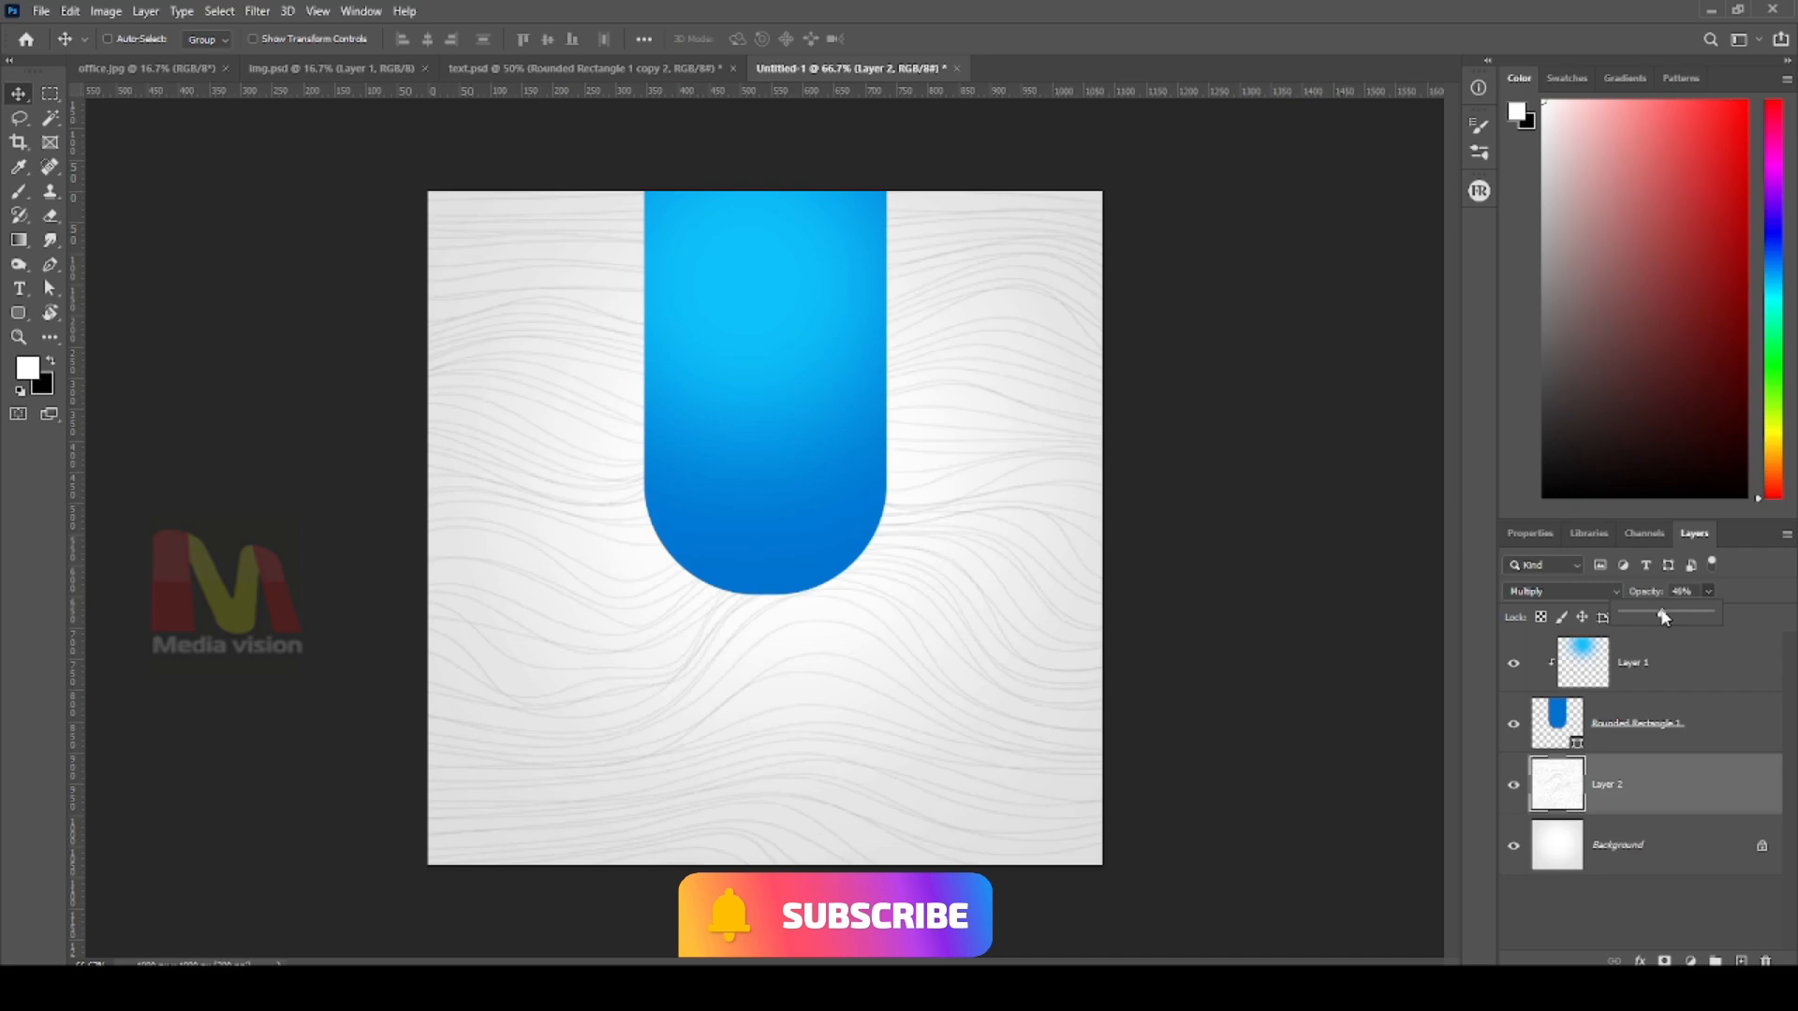
drag(1652, 615, 1644, 620)
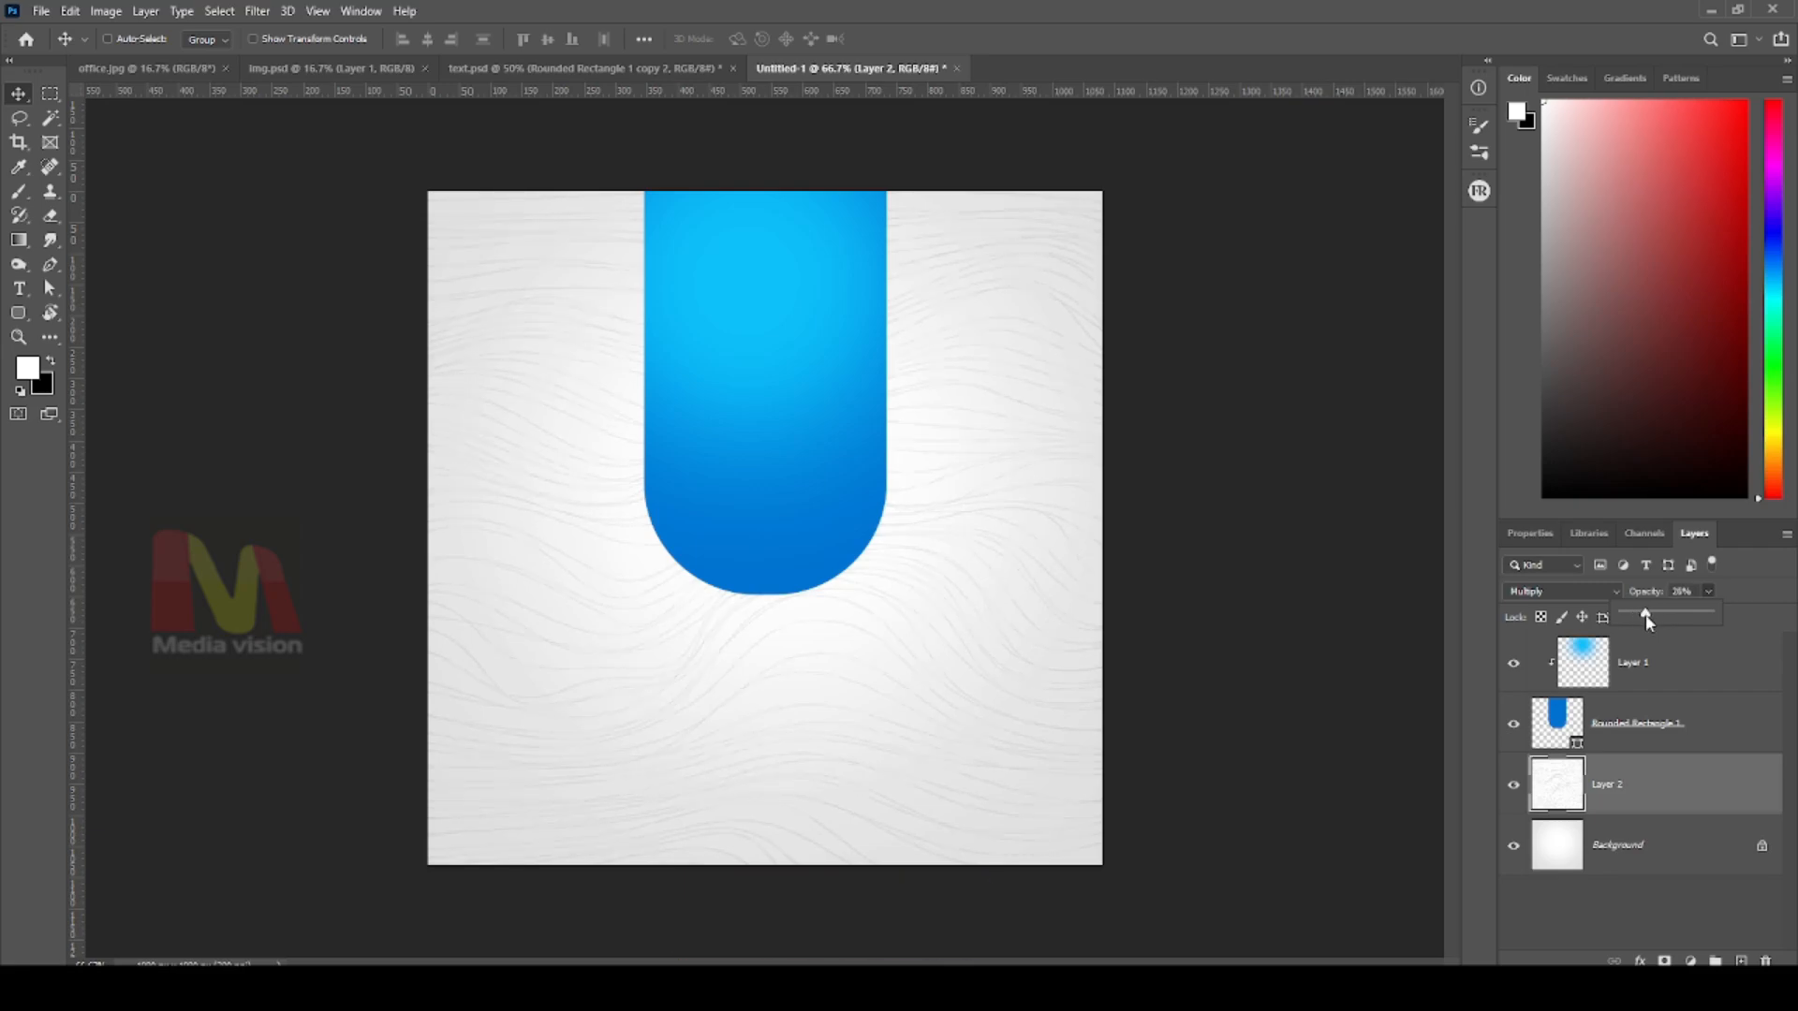
Apply a Gaussian Blur with a 4.2-pixel radius to the wave texture layer
click(256, 13)
click(256, 11)
mouse_move(422, 250)
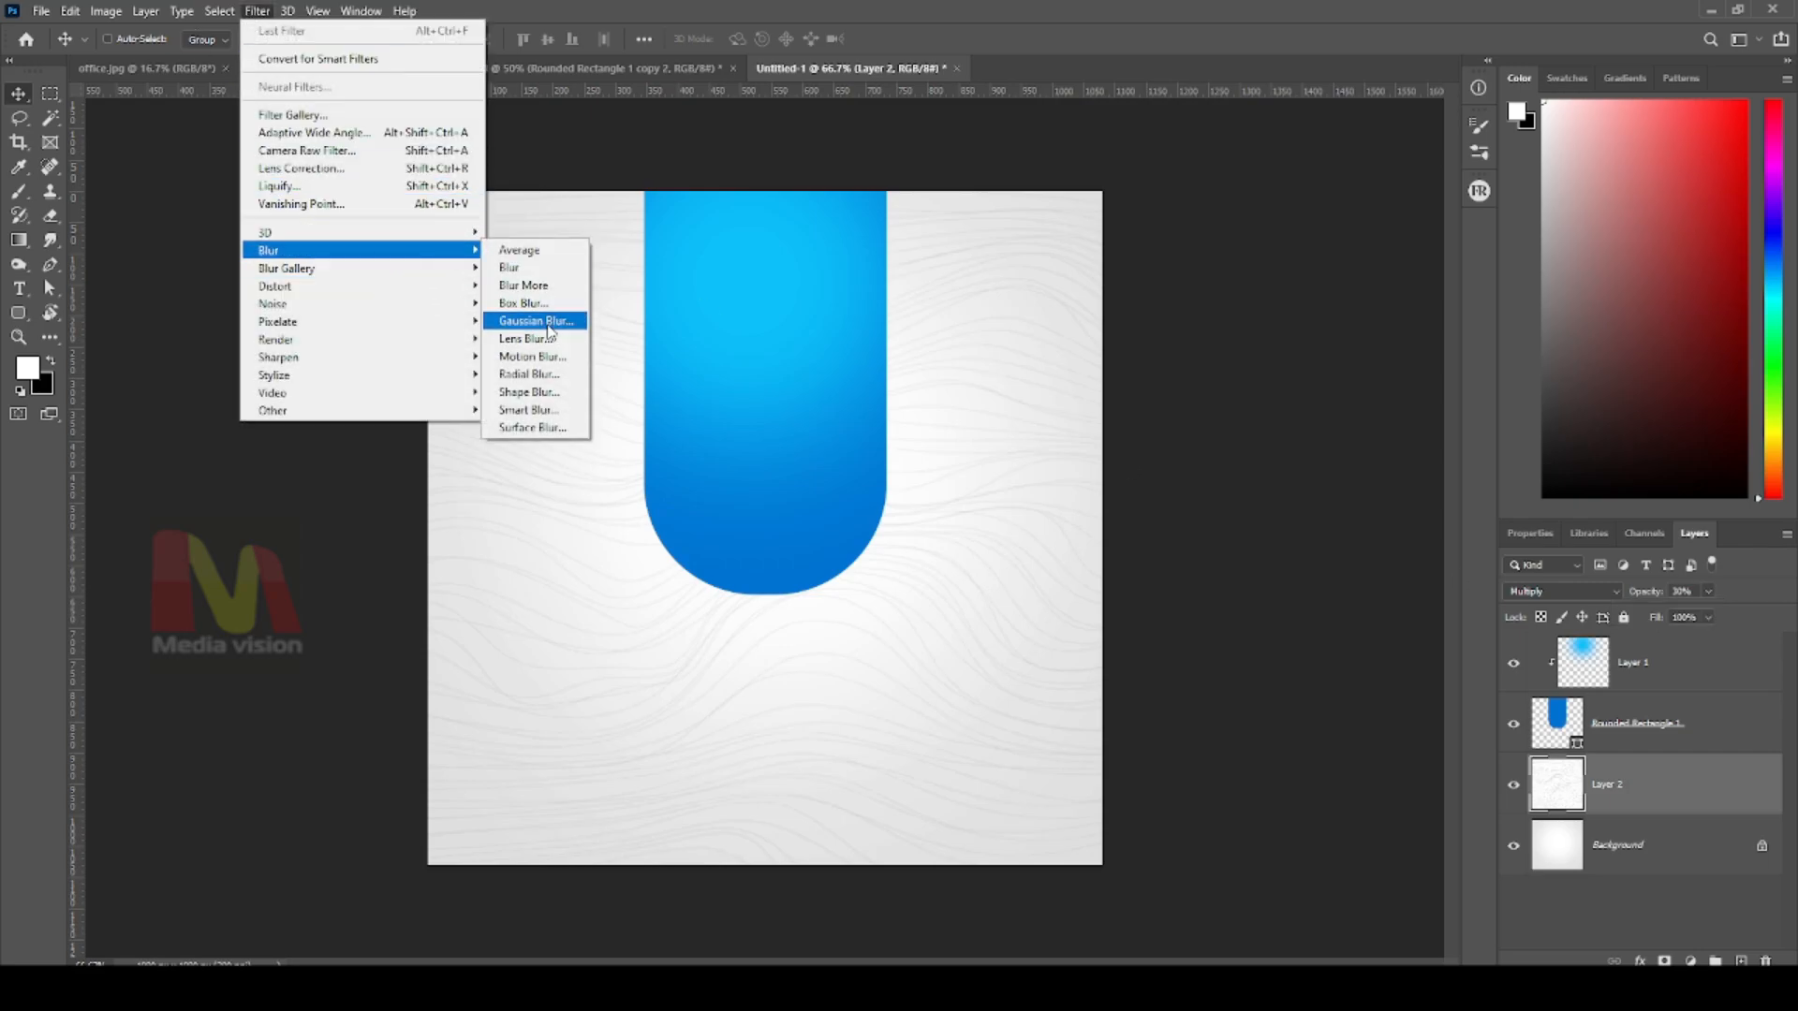
click(548, 321)
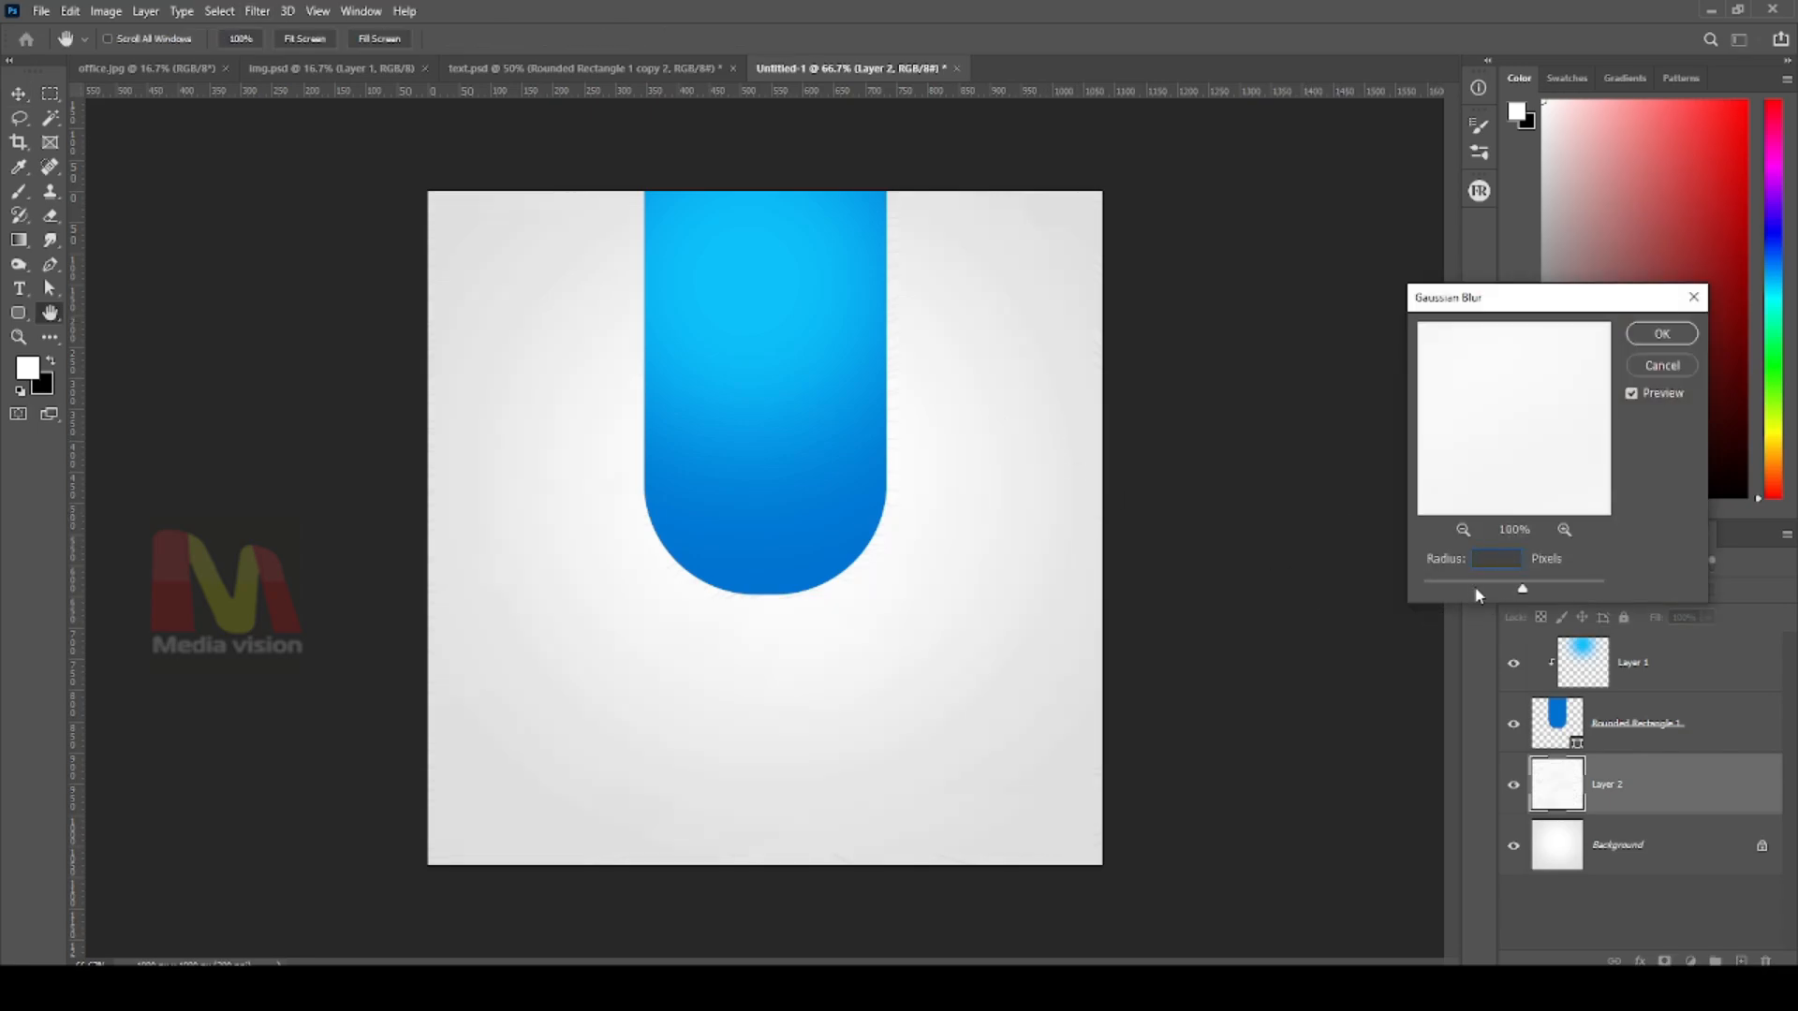
drag(1478, 596, 1466, 594)
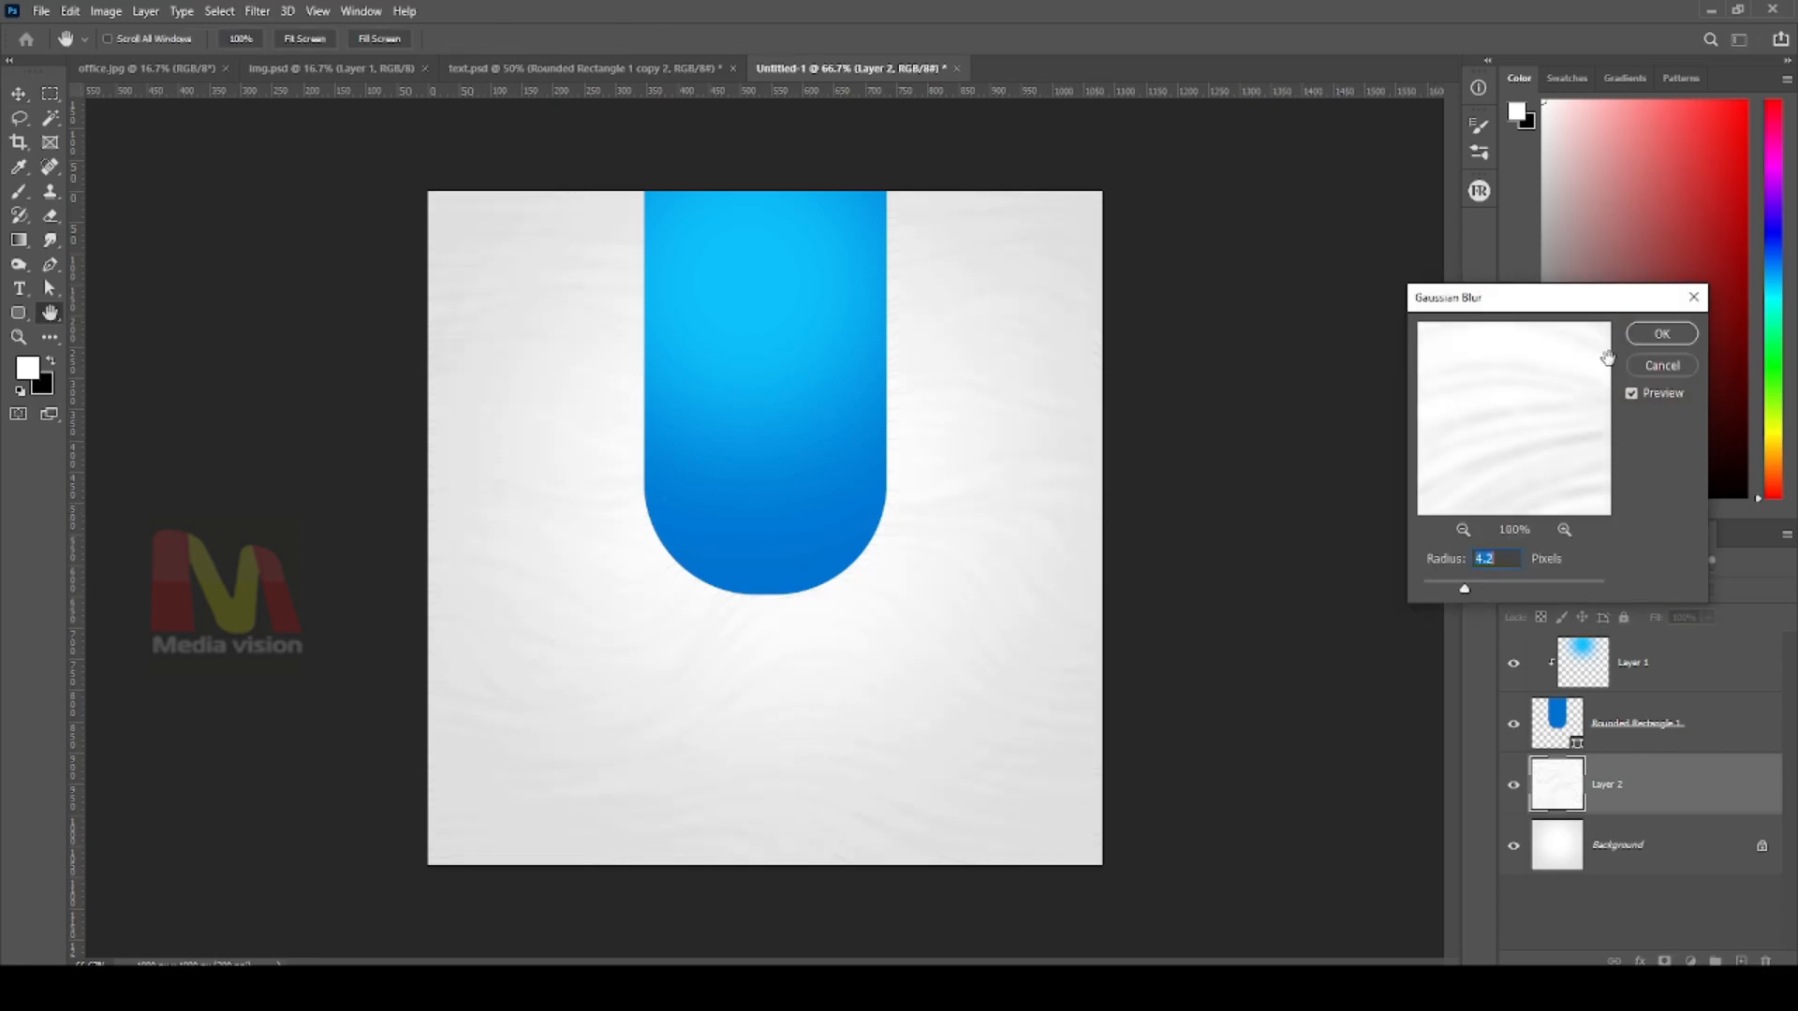
click(1661, 334)
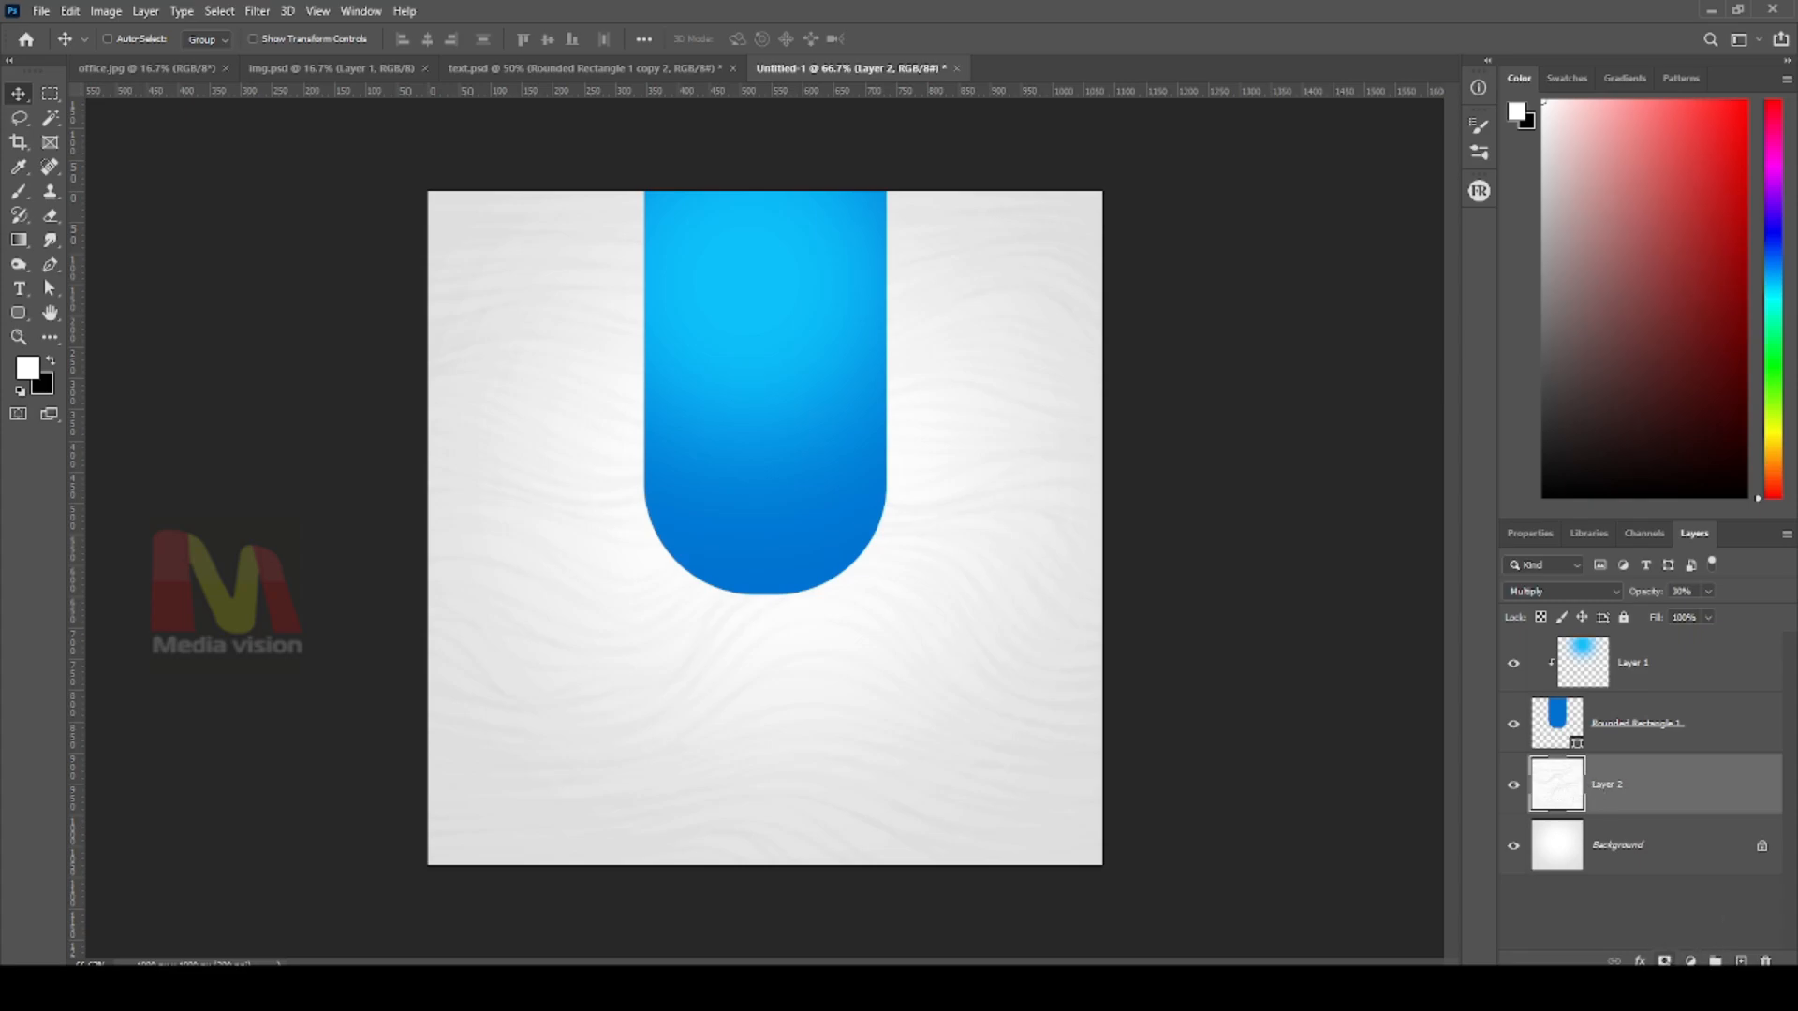
Add a black layer mask to the texture and reveal its lower-right, upper-right and lower-left areas with a soft 1000 px white brush
alt+click(1664, 961)
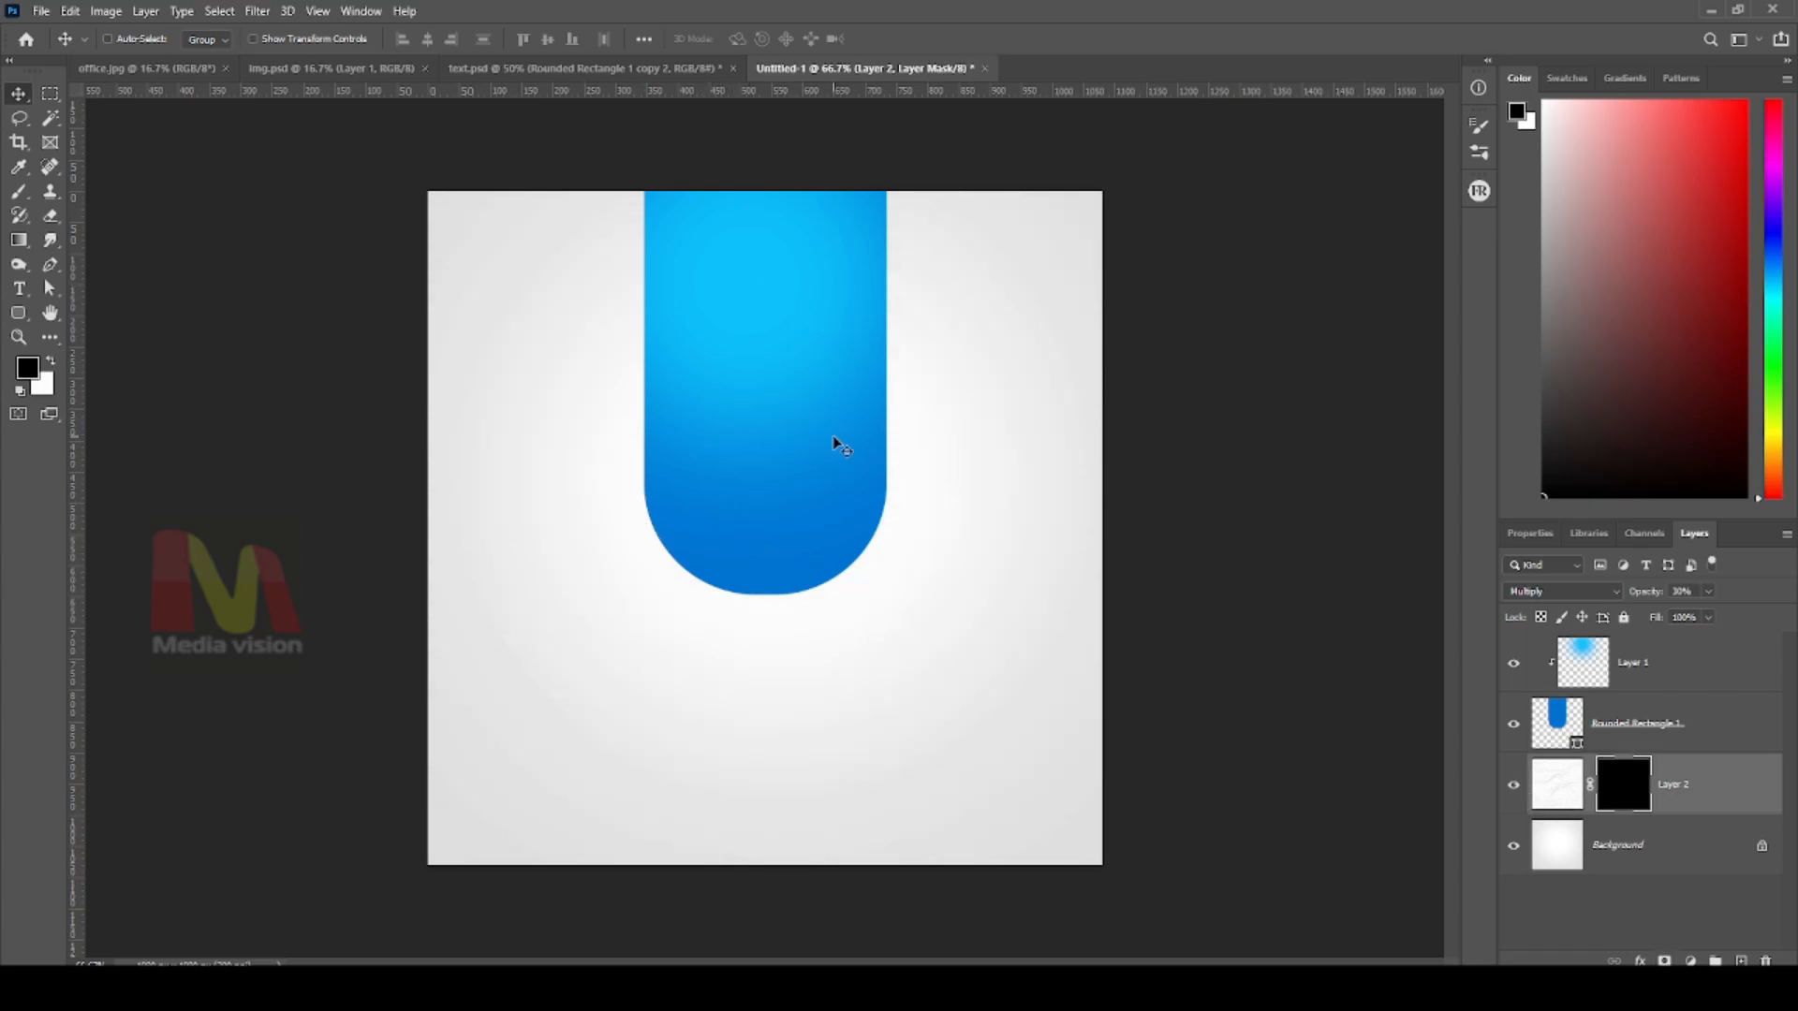
key(b)
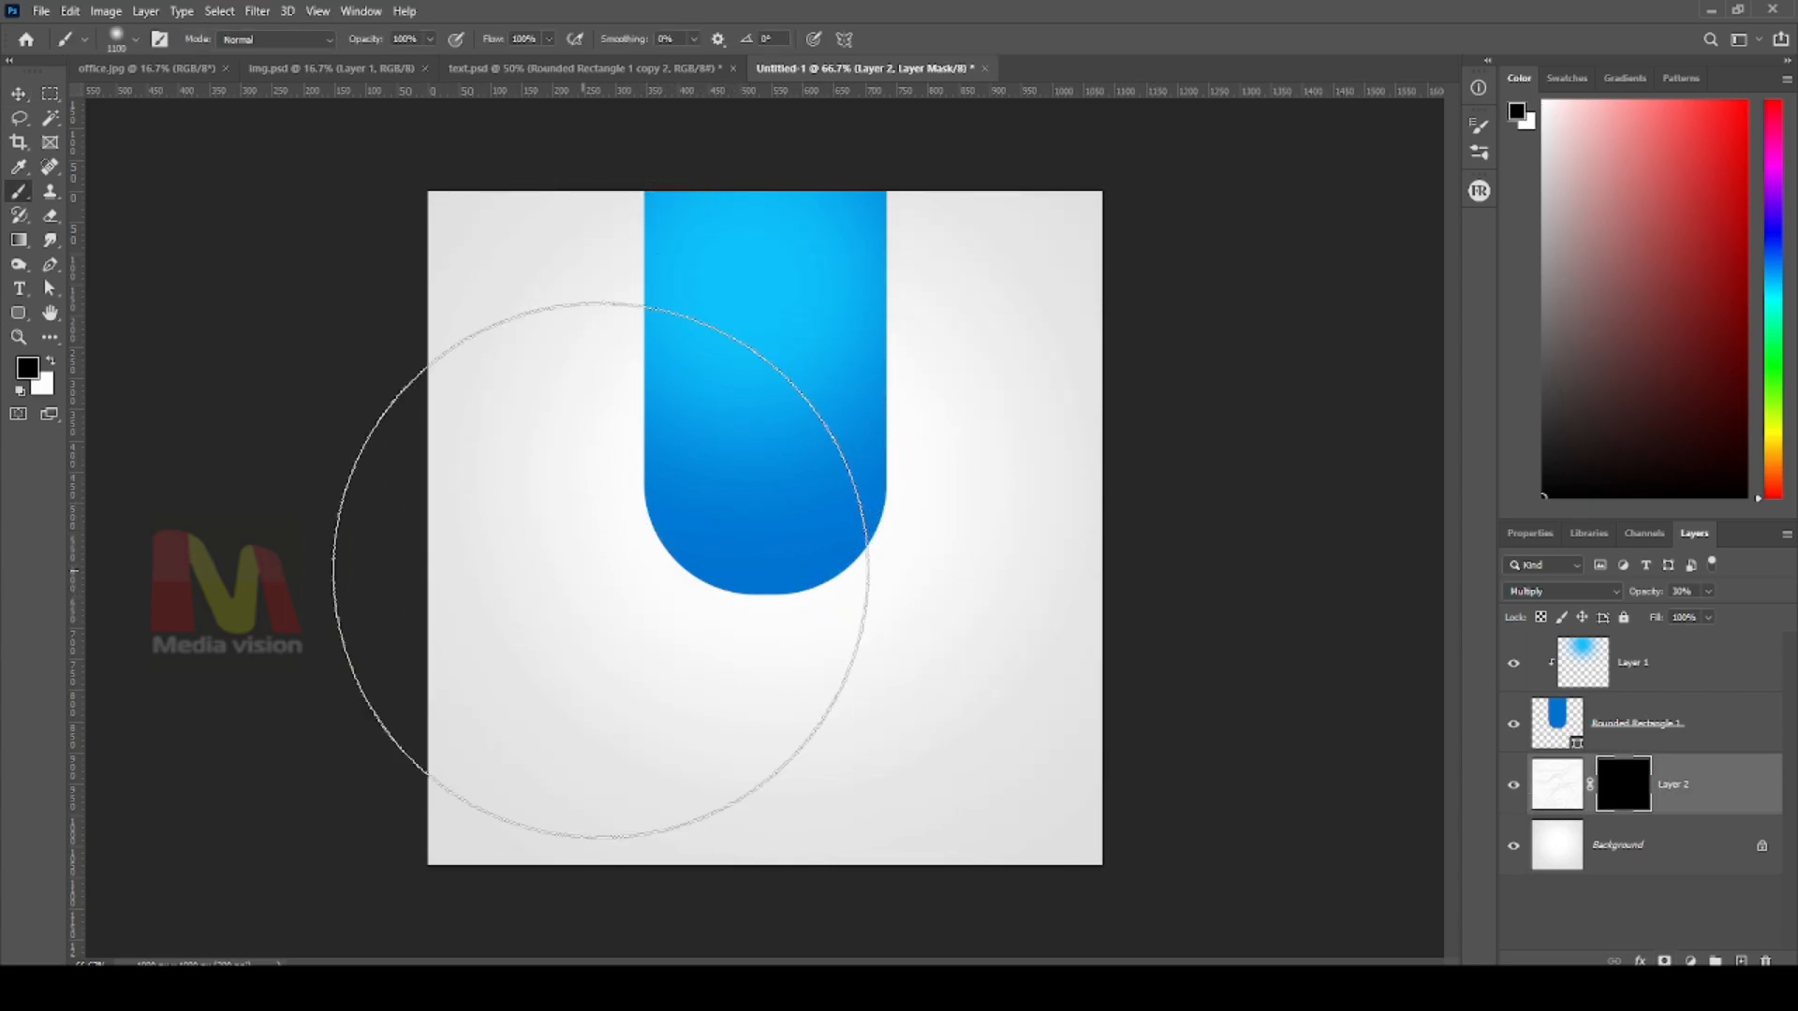
key(bracketleft)
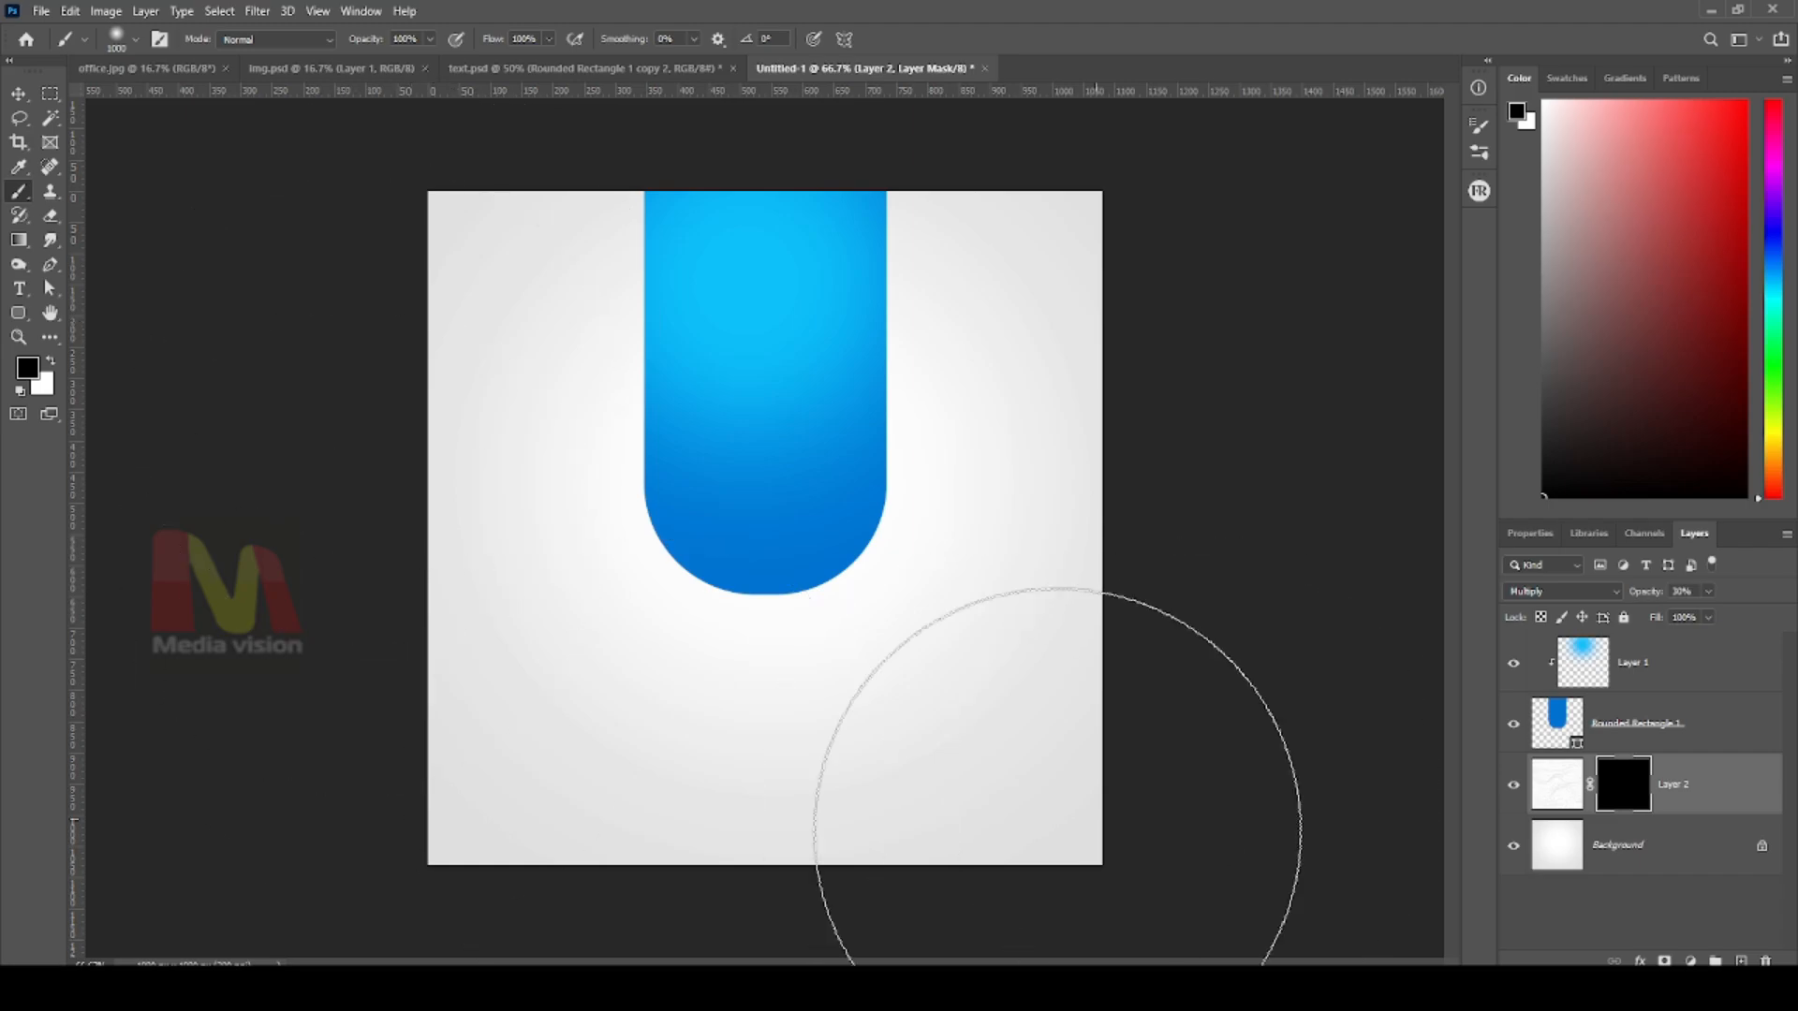
key(x)
click(1049, 740)
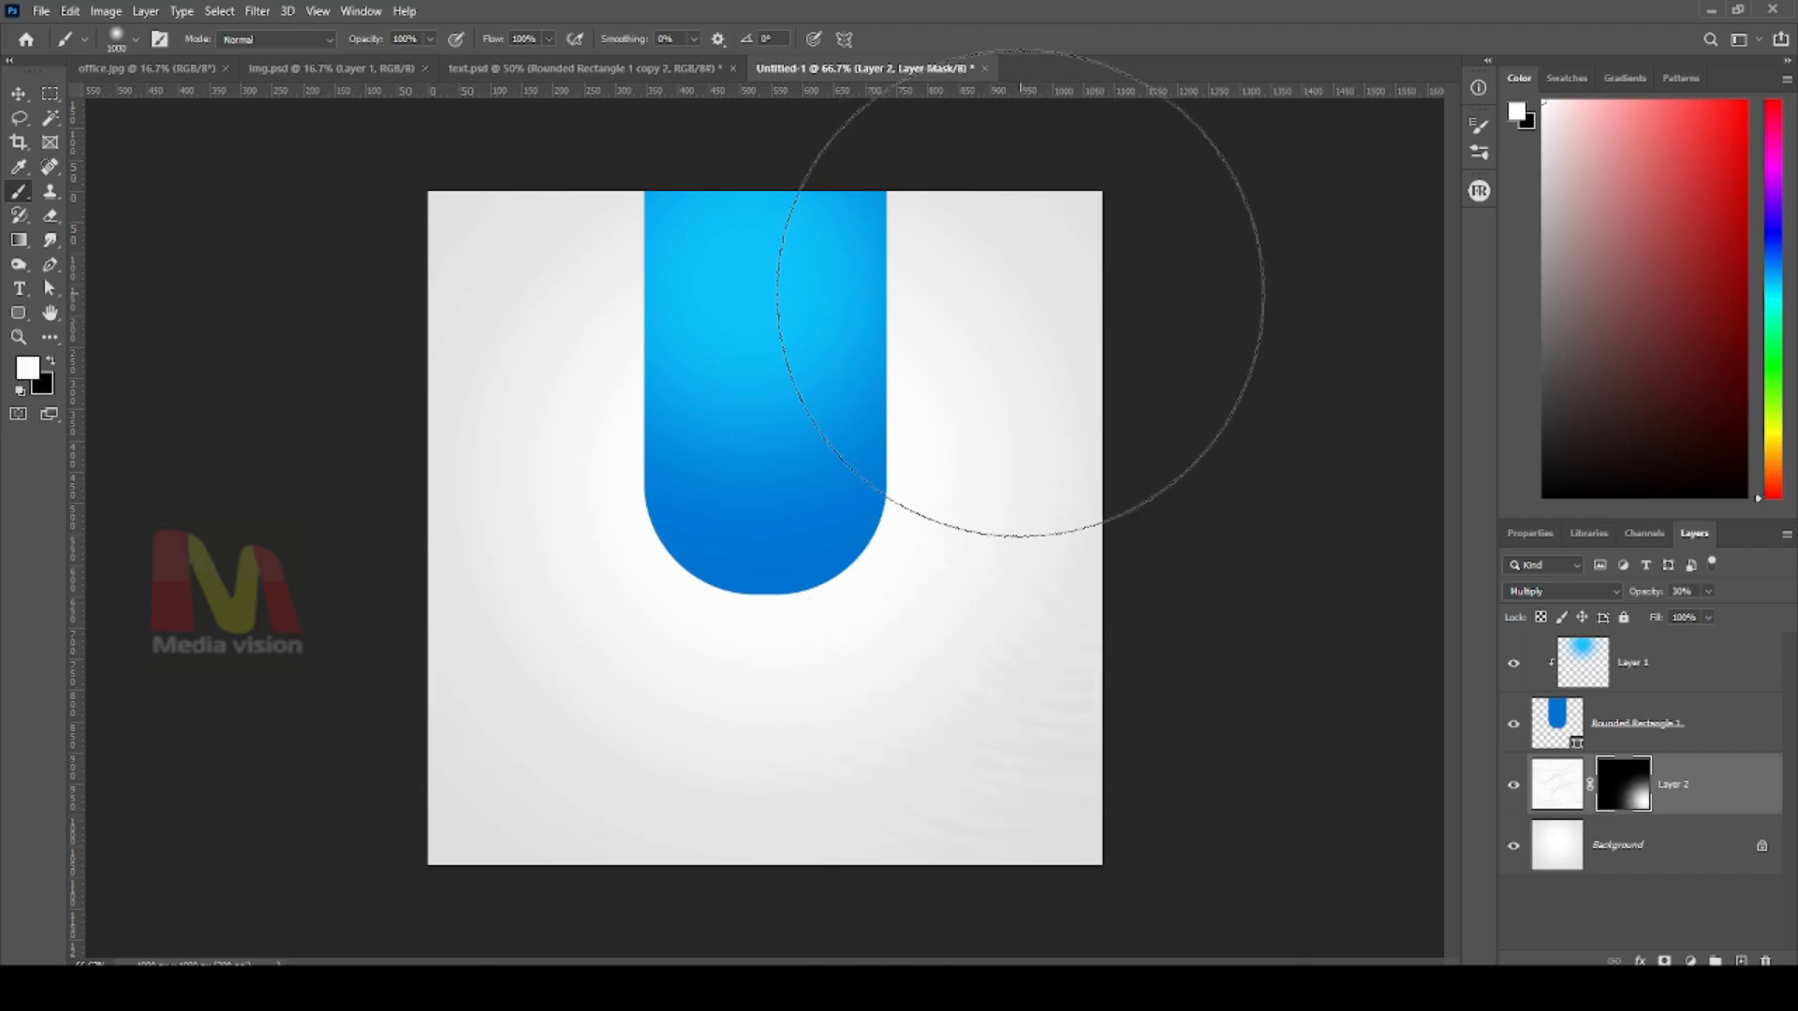
click(1021, 293)
click(346, 822)
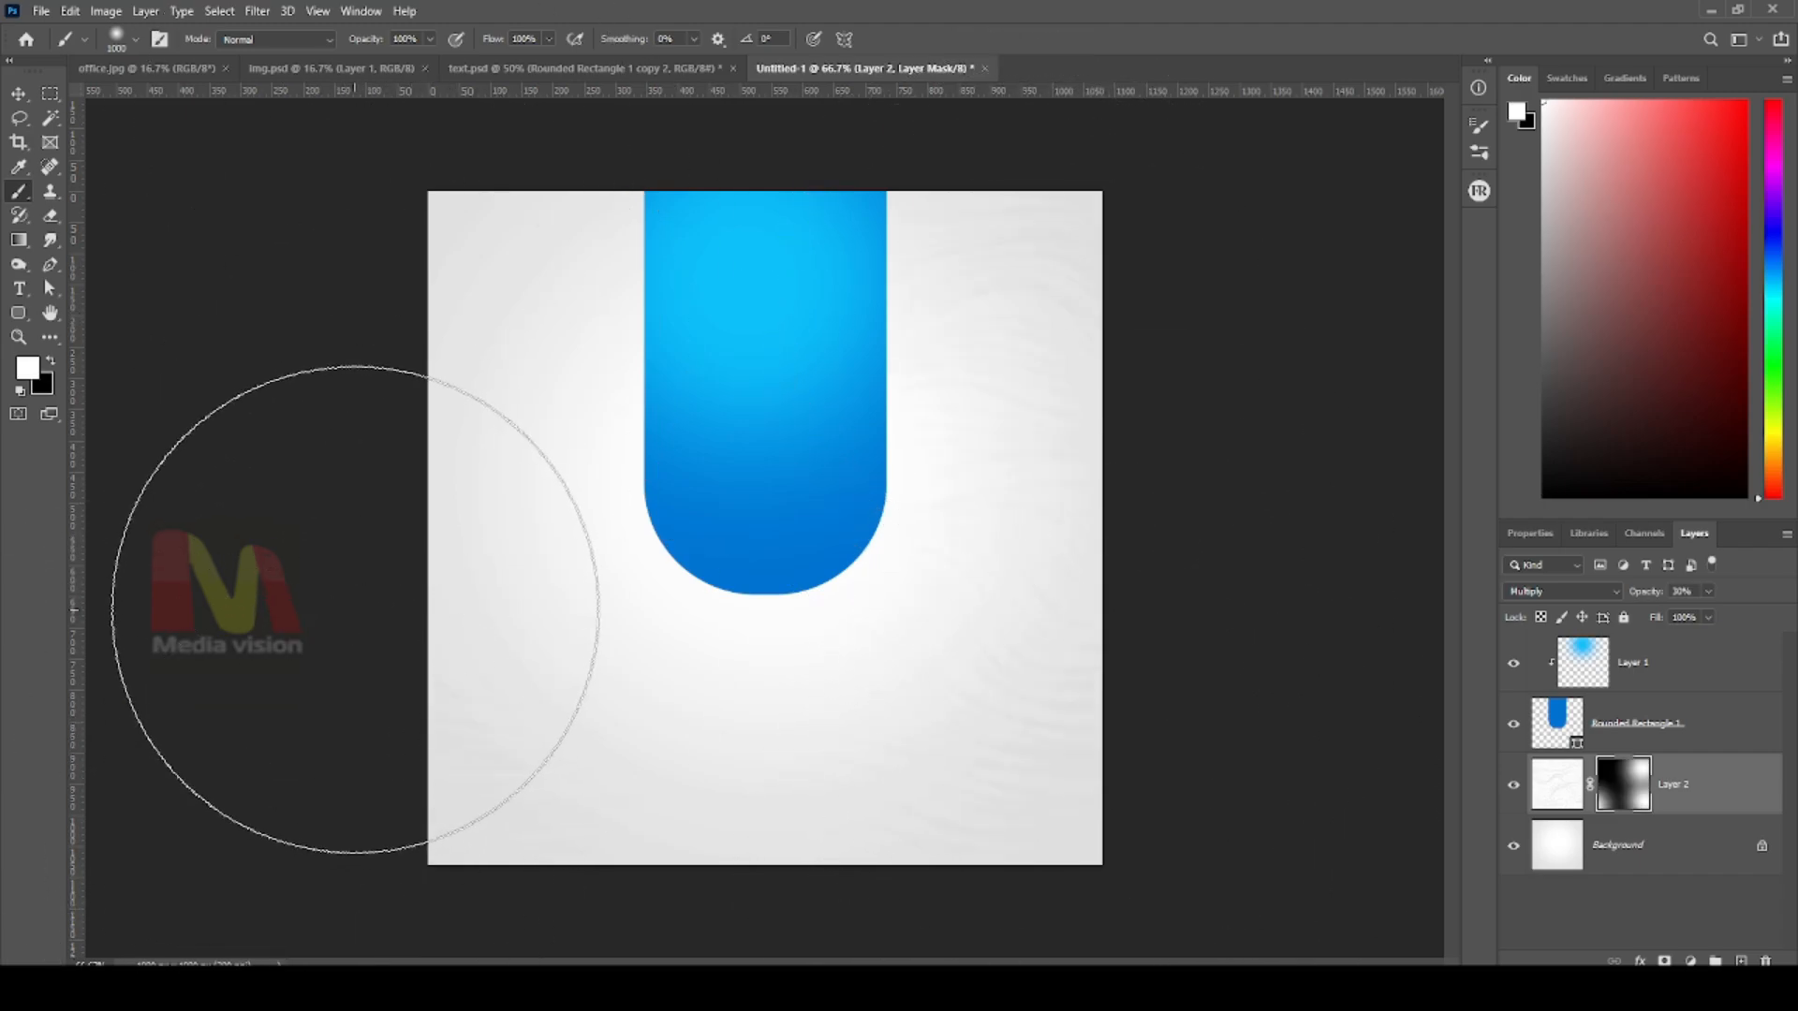
Reveal the texture in the canvas's upper-left corner by painting white on the mask with a smaller brush
key(bracketleft)
key(bracketleft)
key(bracketleft)
mouse_move(395, 154)
mouse_down()
mouse_move(233, 469)
mouse_move(453, 200)
mouse_up()
key(v)
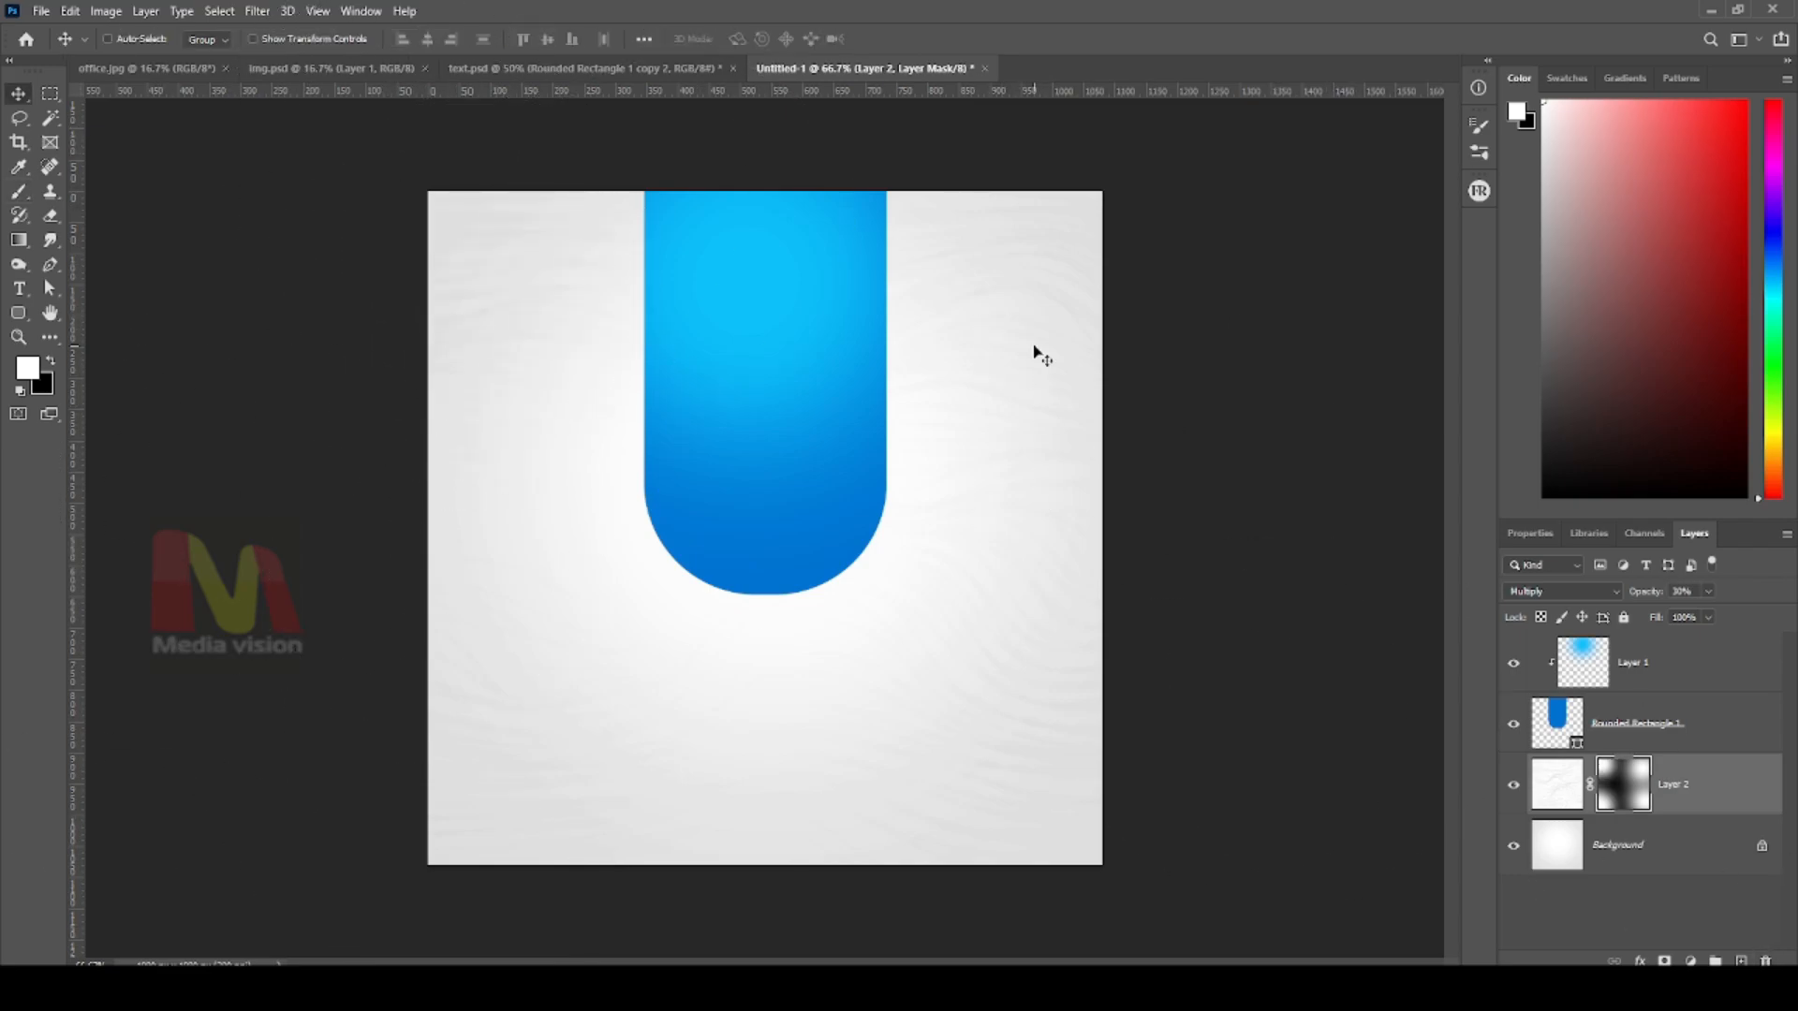
Select Layer 1 with the light blue glow and scale it up slightly over the rounded shape
right_click(759, 304)
click(776, 316)
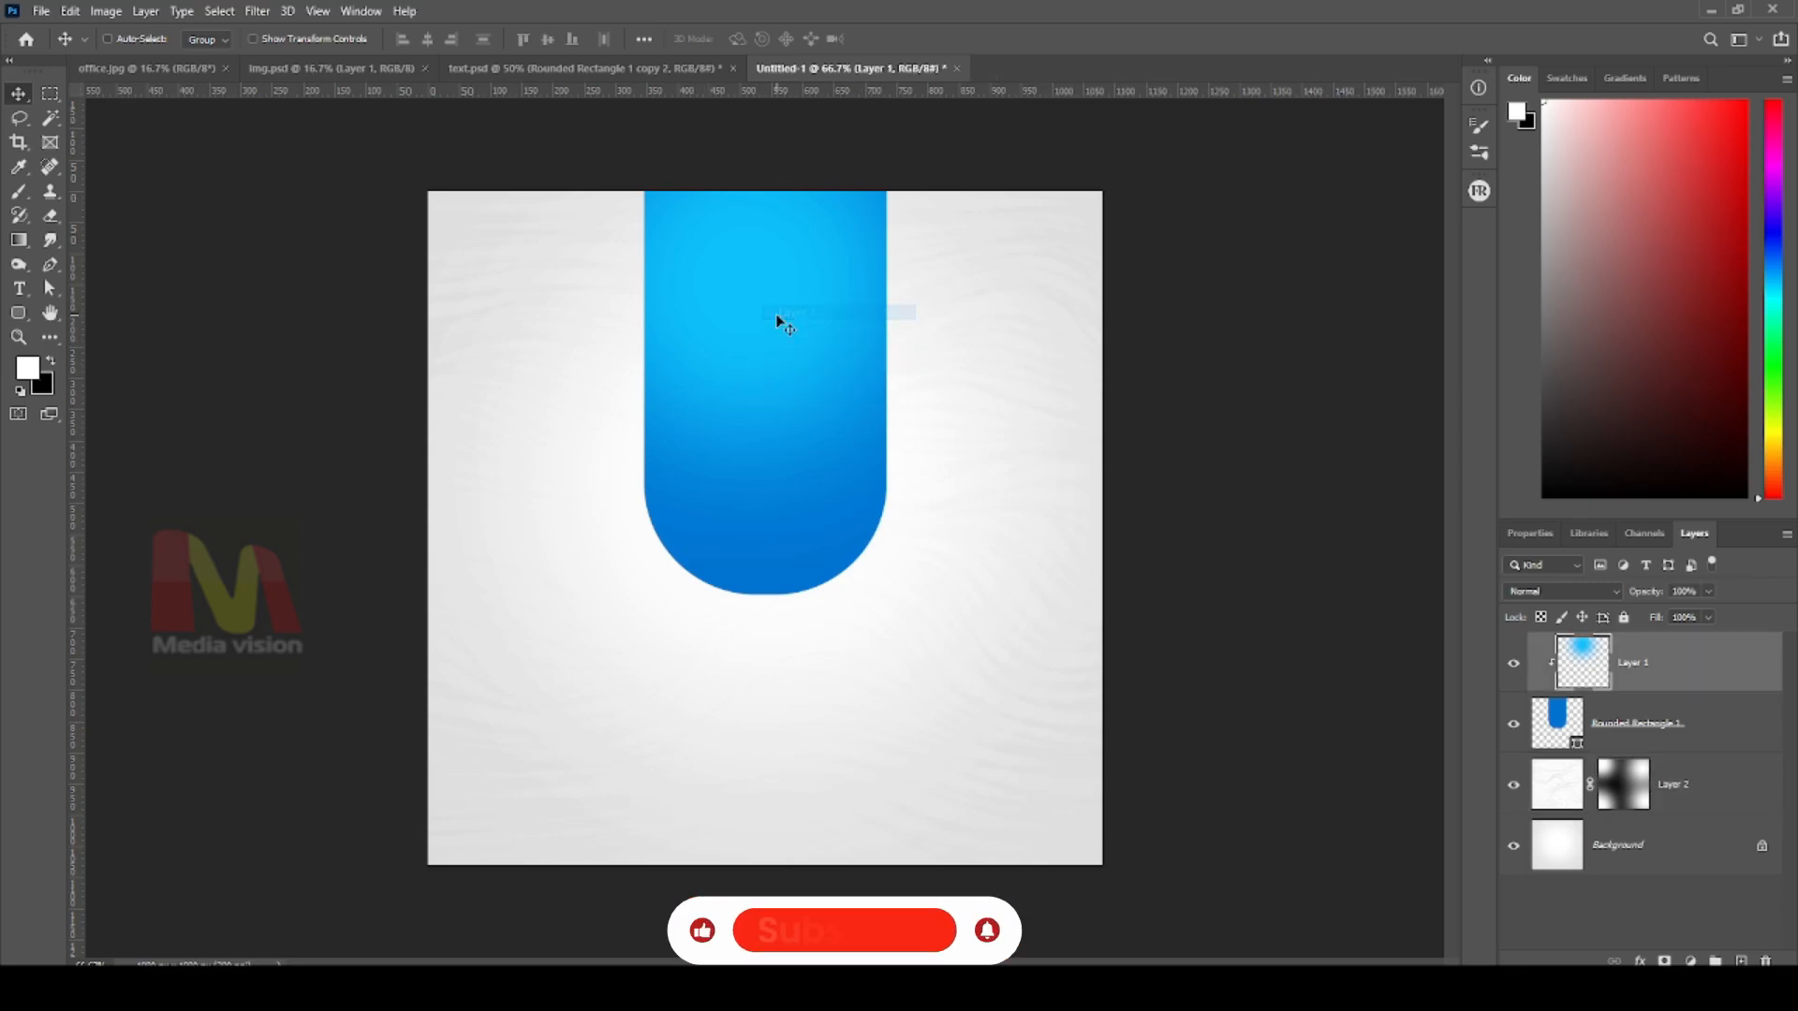
key(ctrl+t)
drag(1103, 642, 1134, 688)
key(Return)
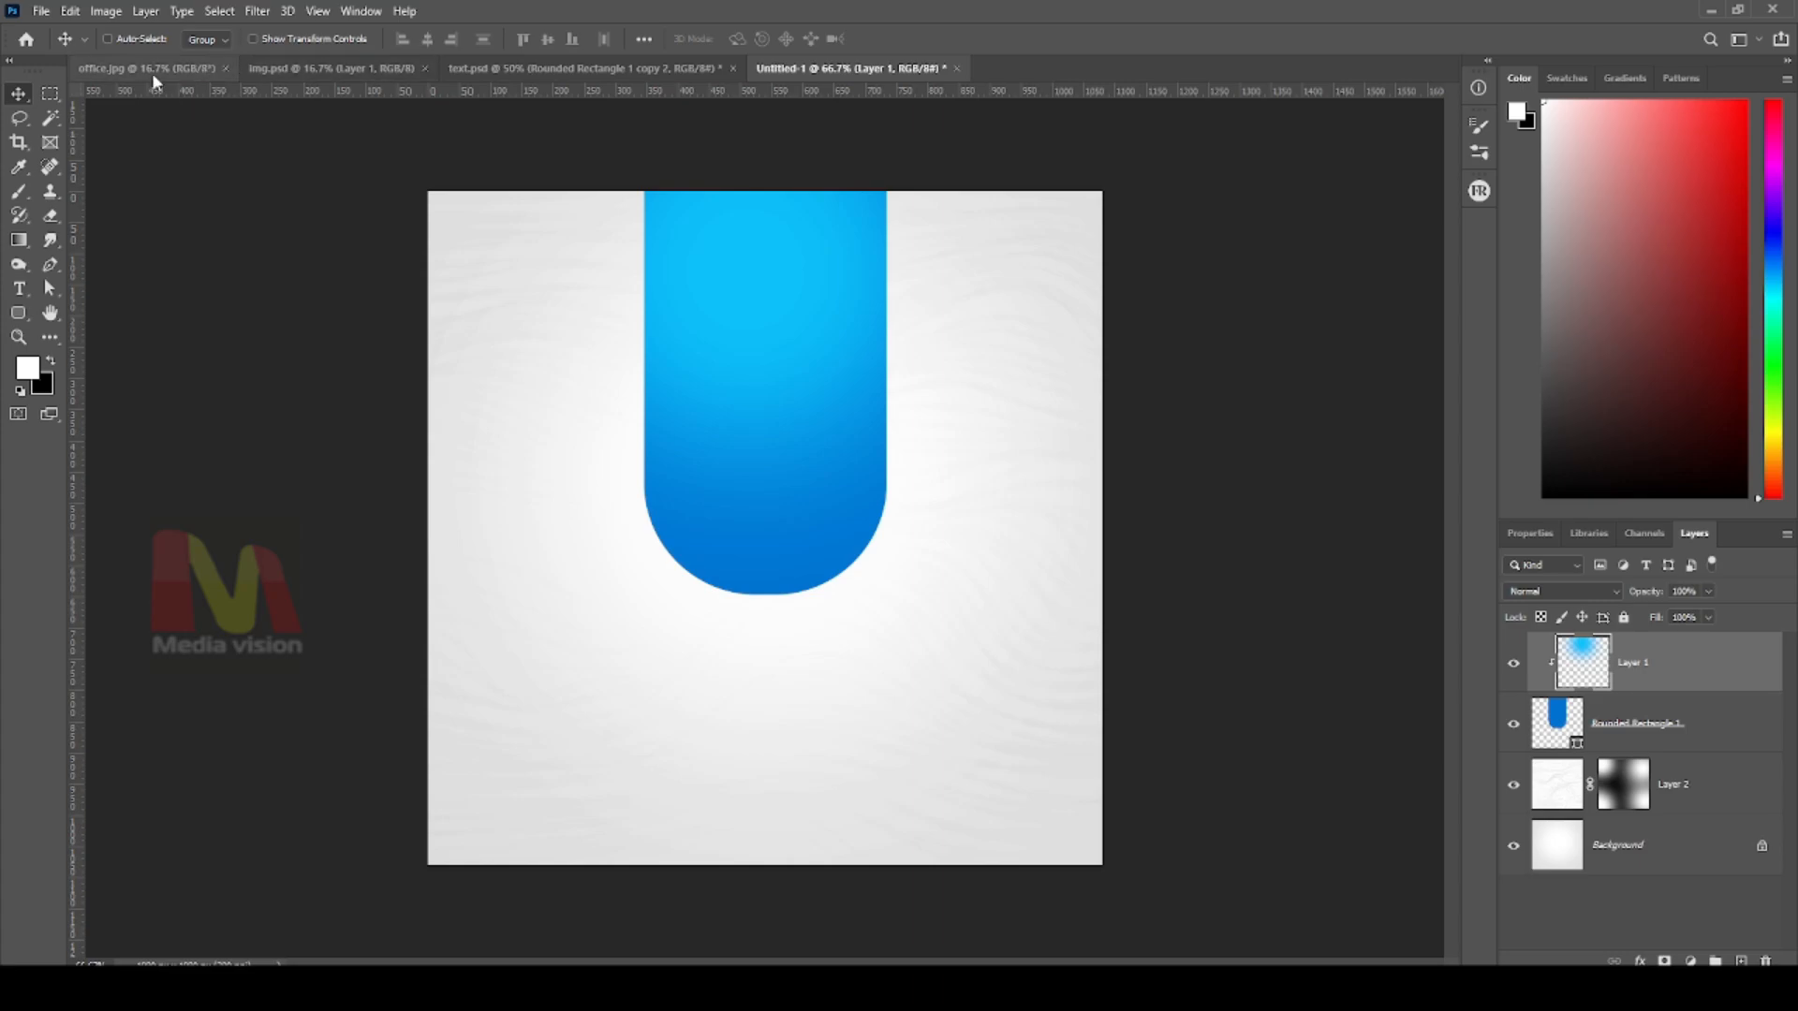
Switch to the img.psd document, hide the cut-out on Layer 1 and select Layer 0 with the original photo
click(364, 69)
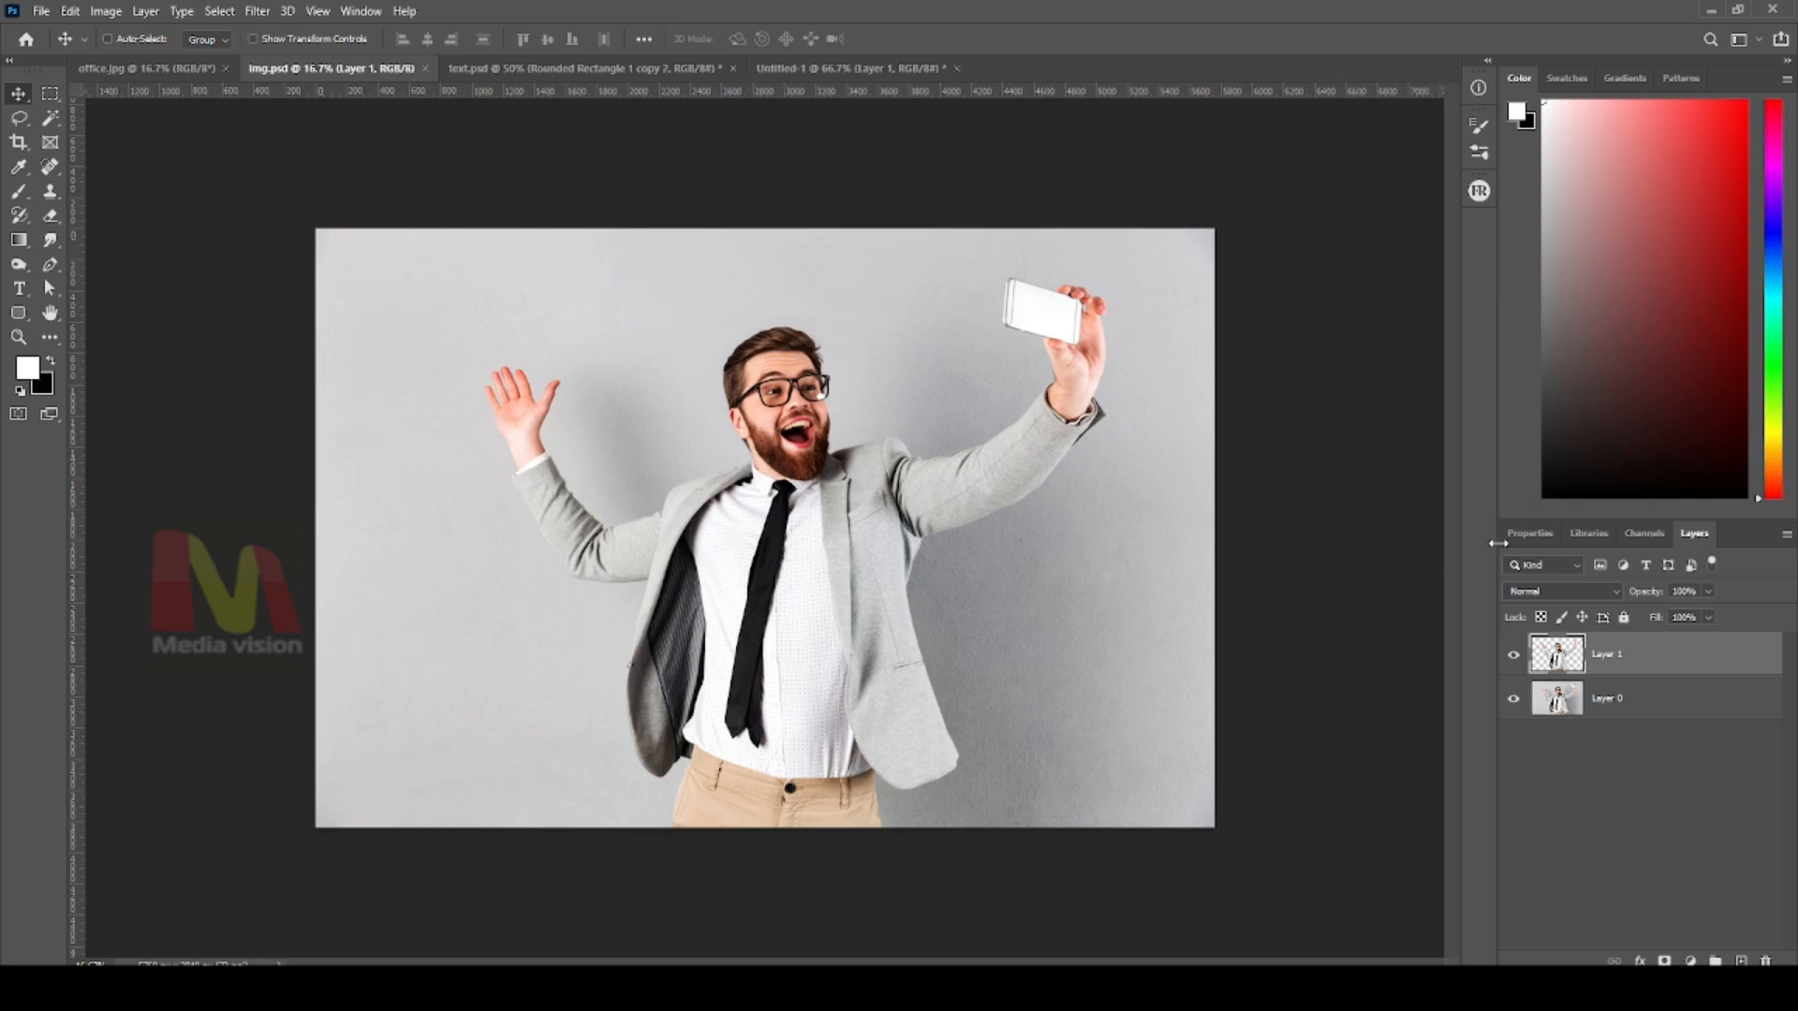
click(1529, 533)
click(1685, 533)
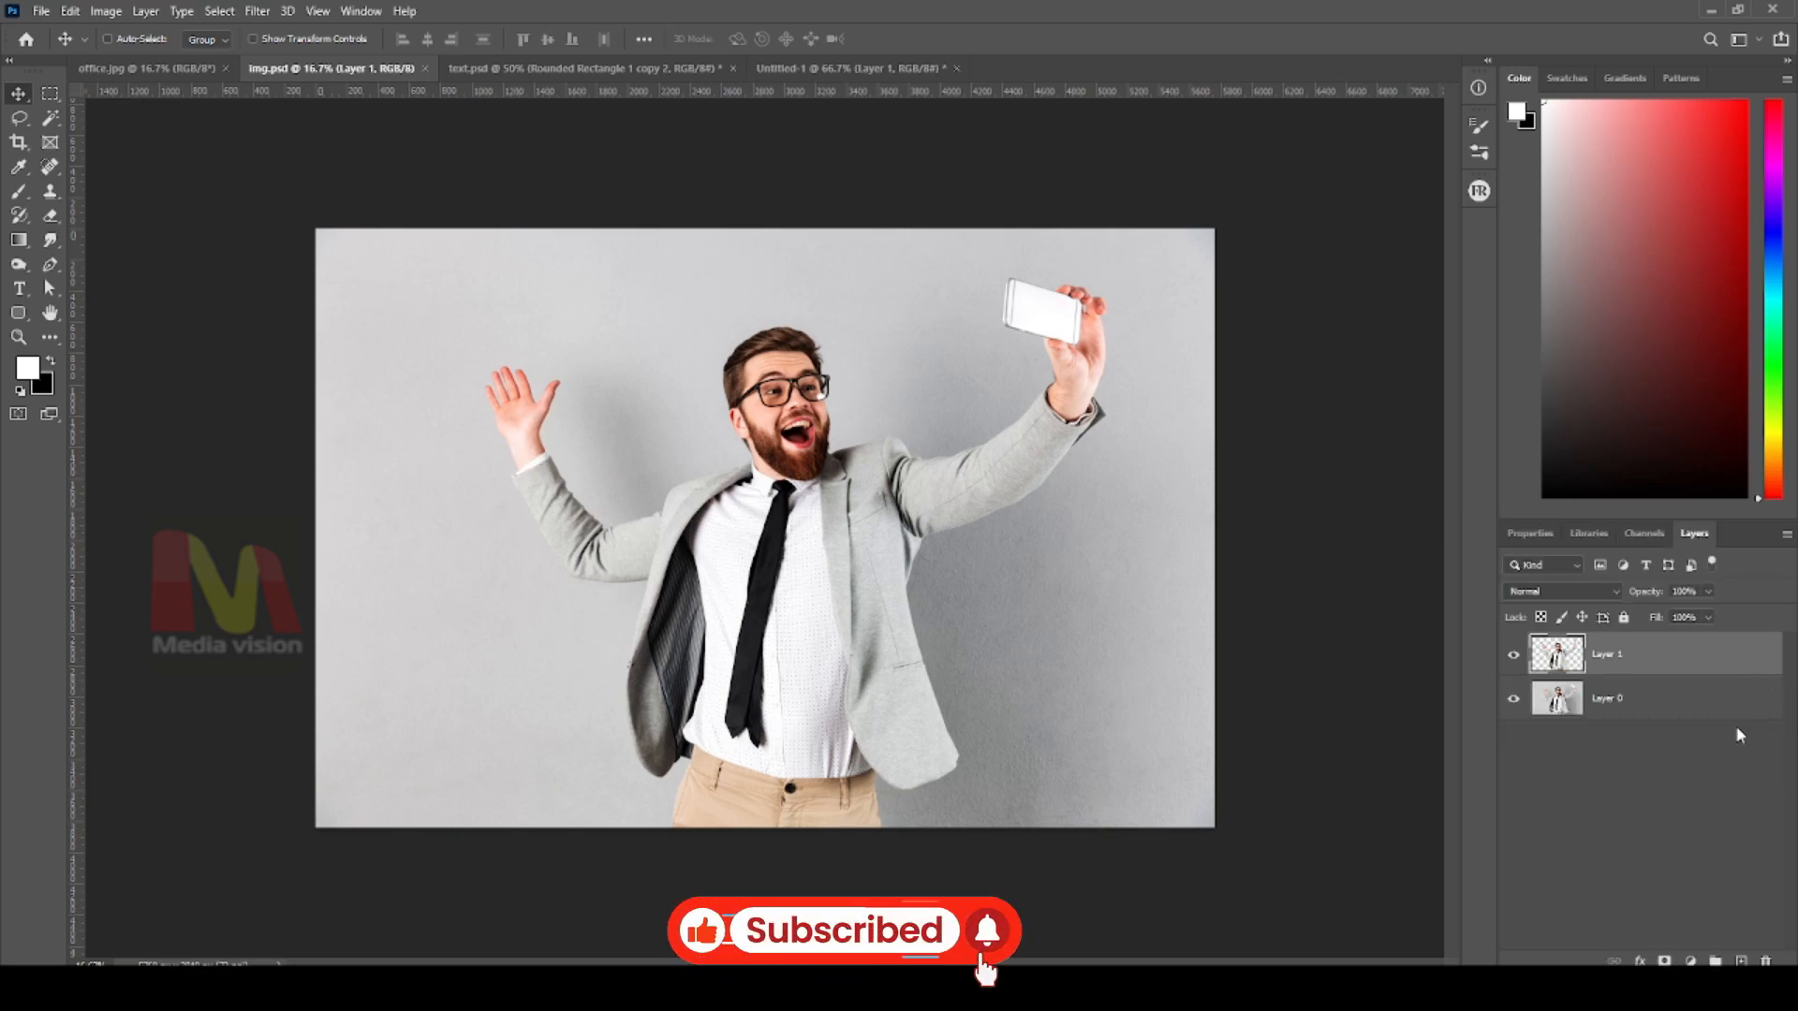
click(1517, 534)
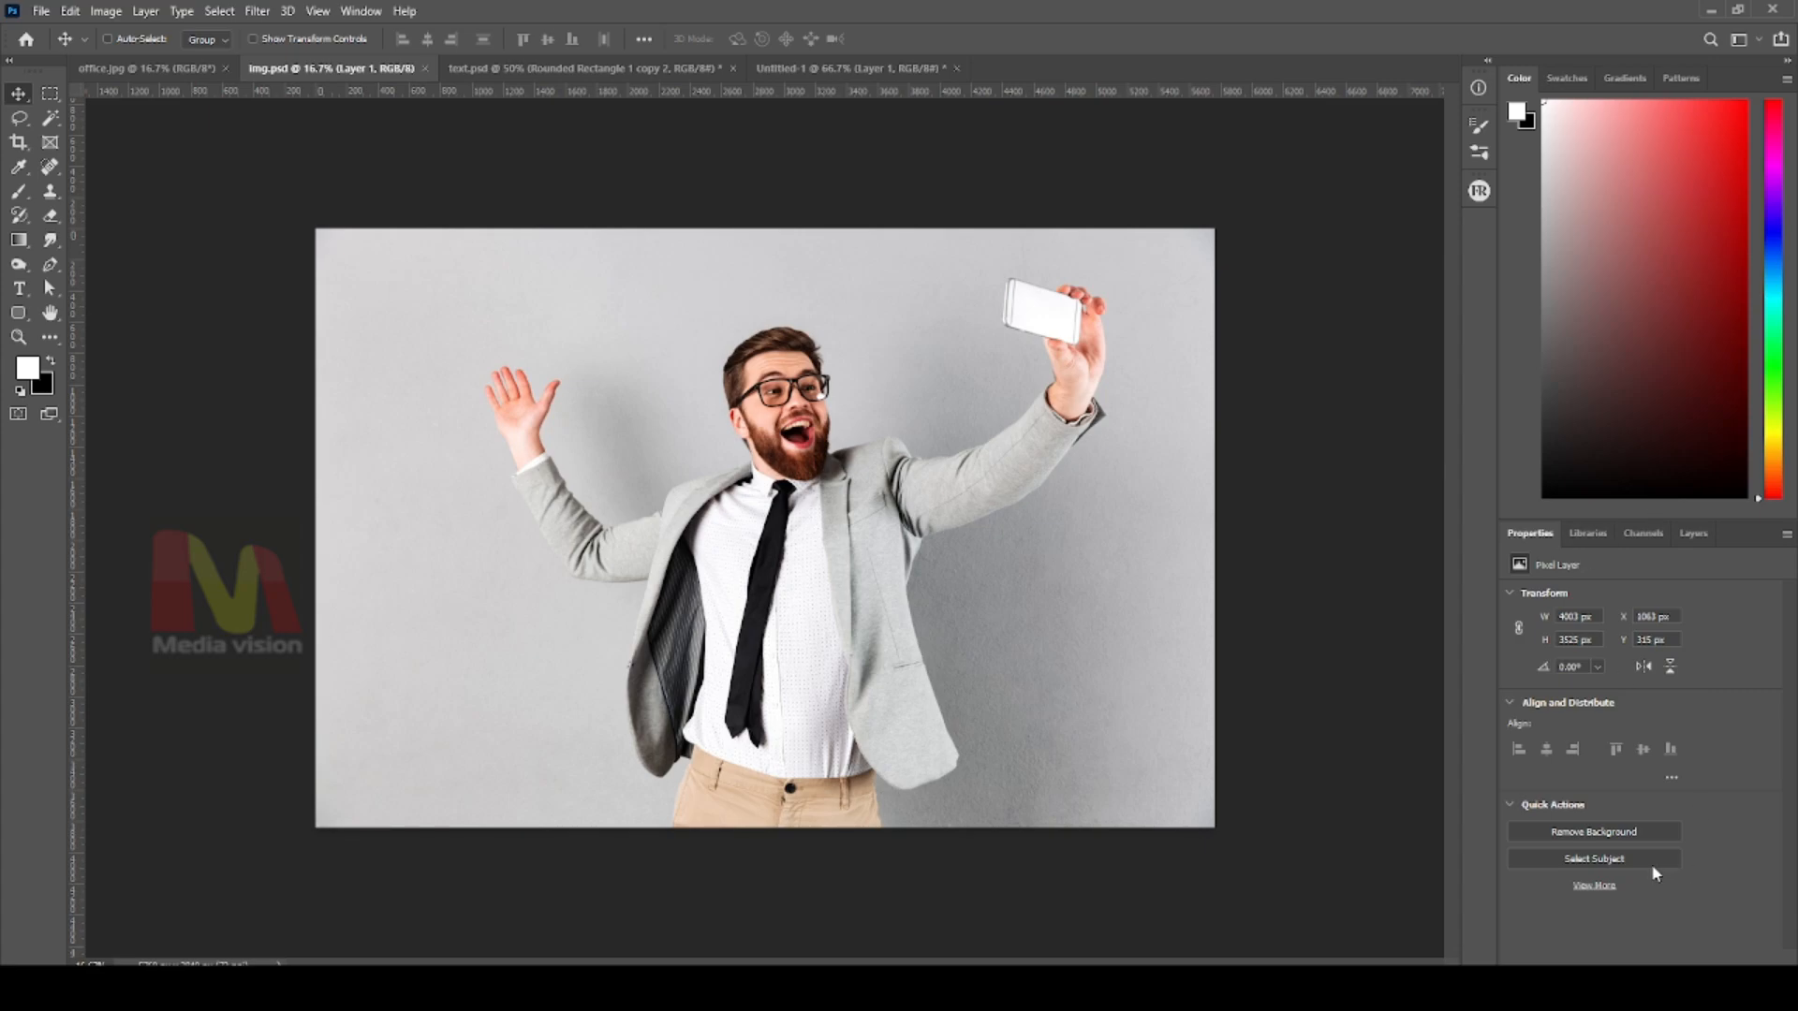
click(1683, 535)
click(1513, 654)
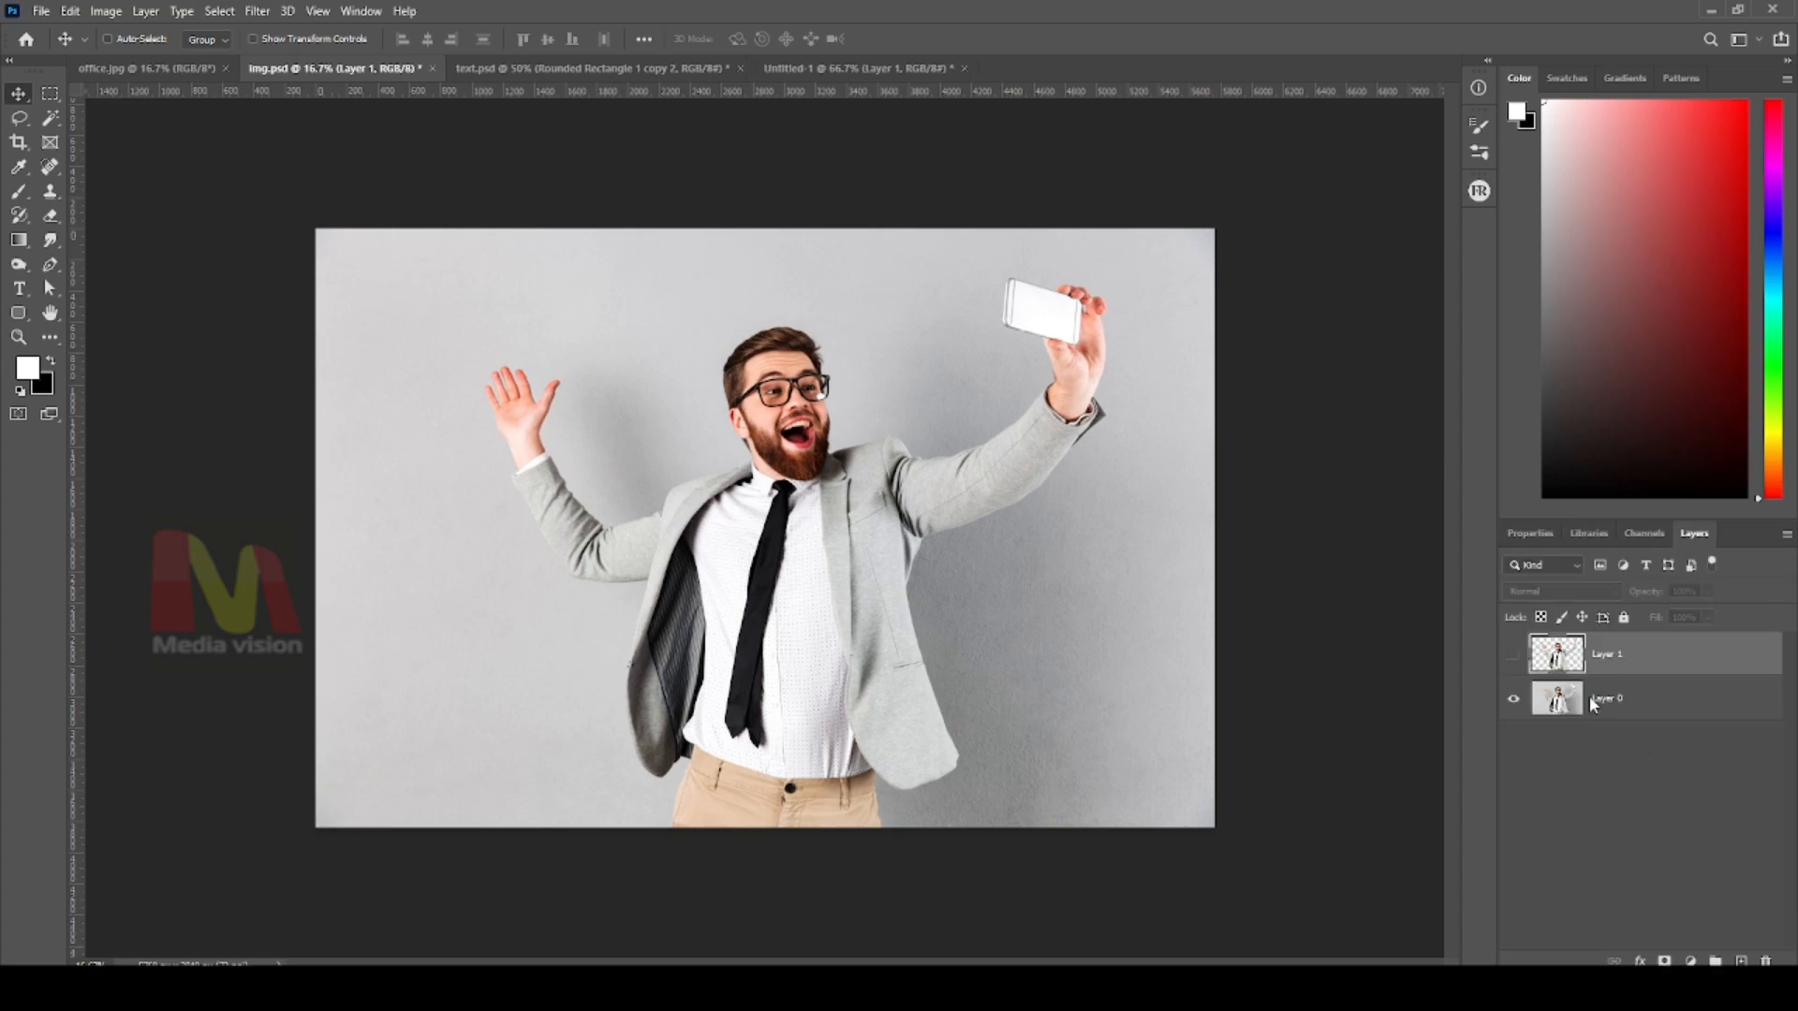
click(1634, 702)
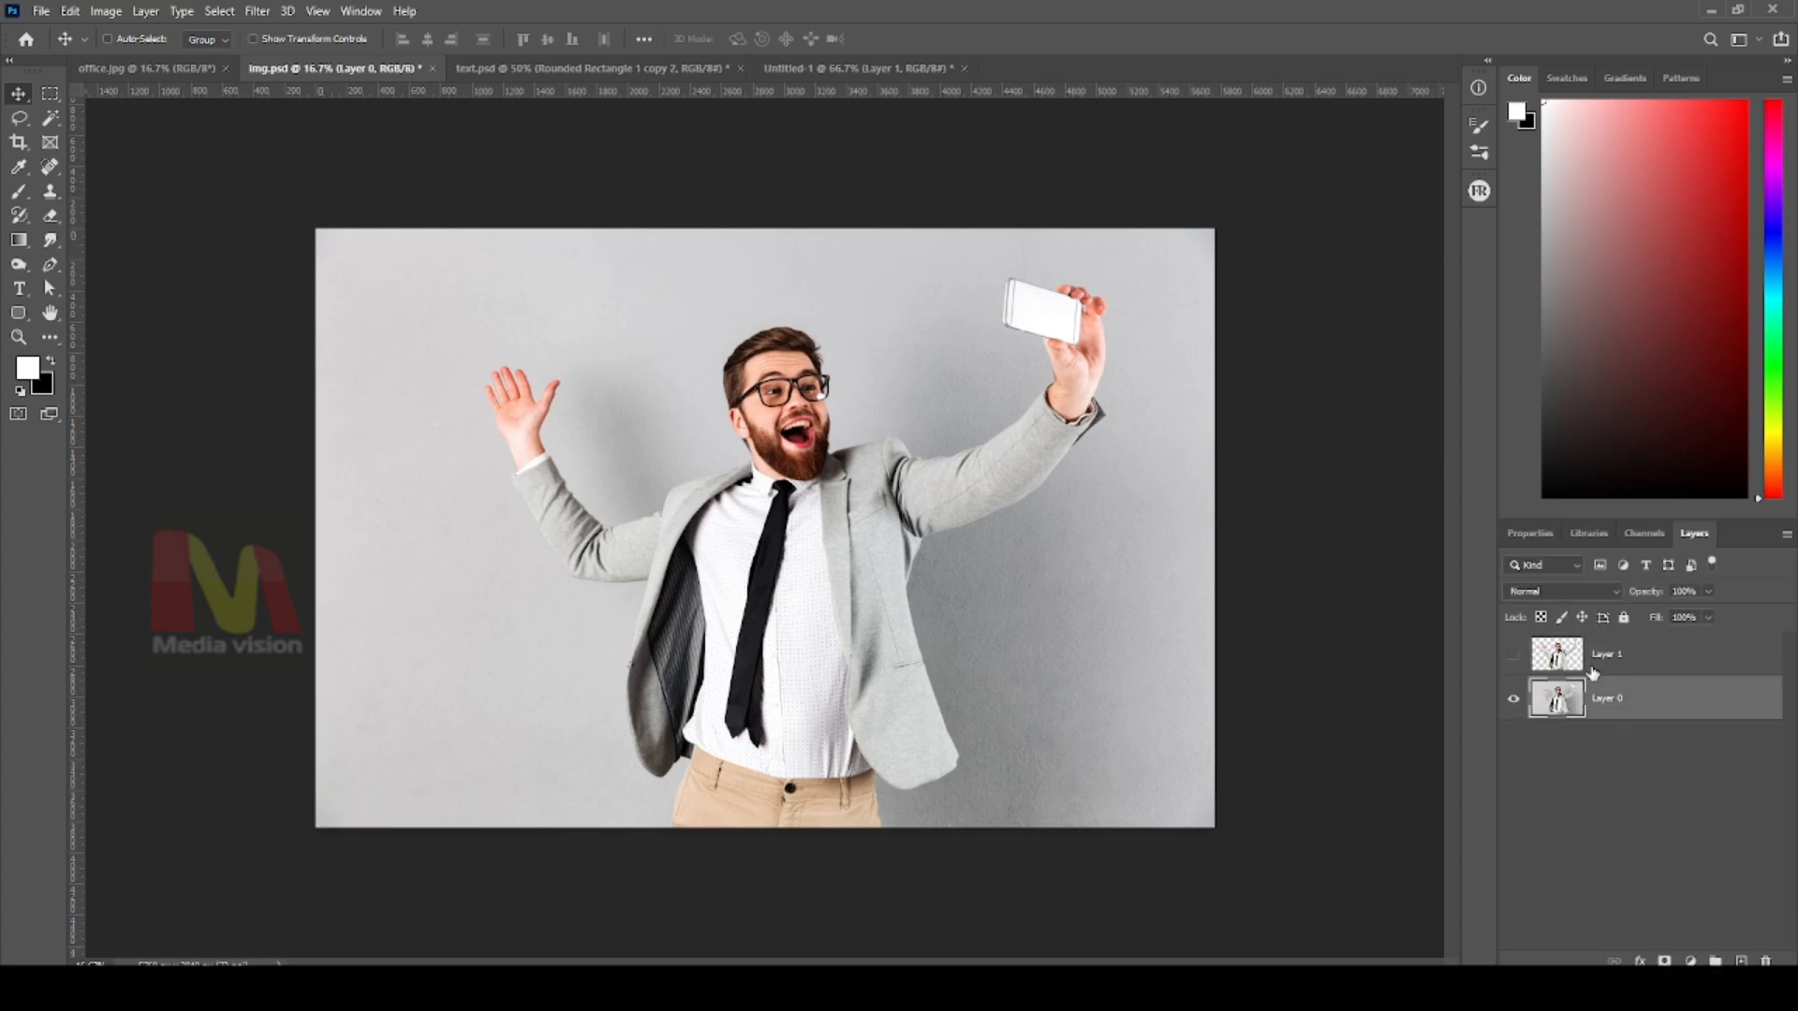
Select the man in the Layer 0 photo with Select Subject
click(1525, 533)
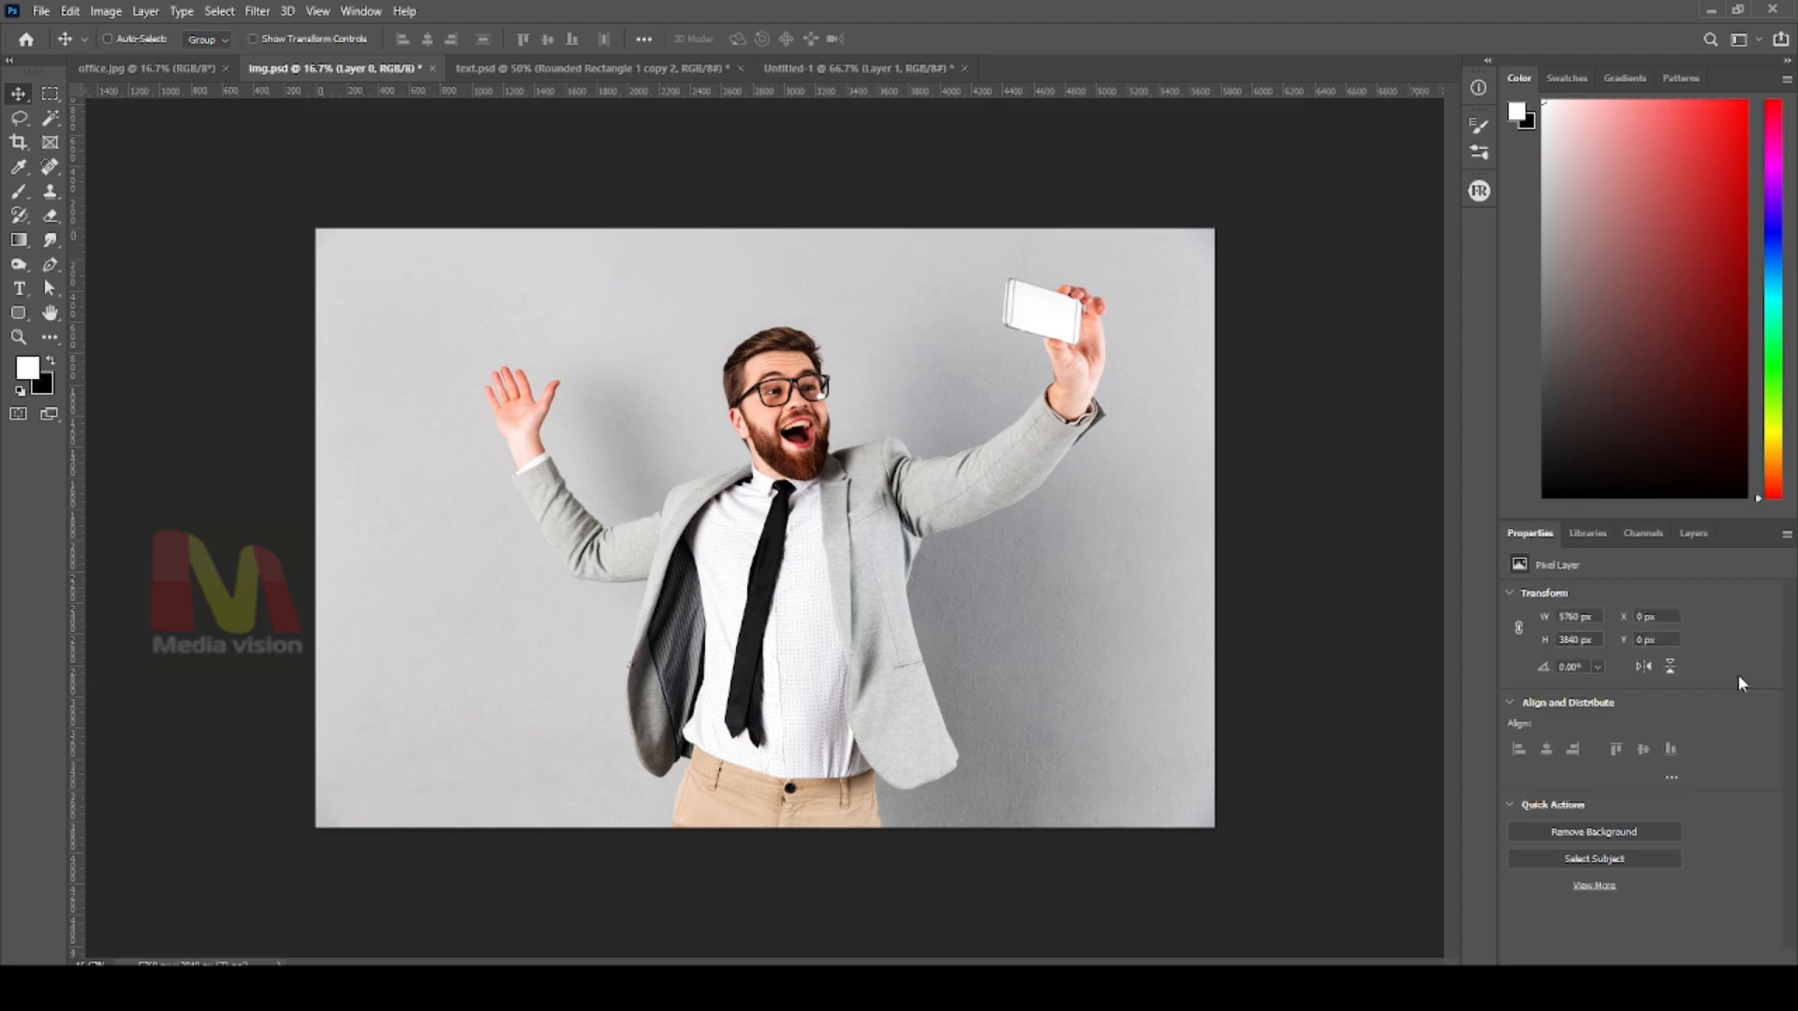
click(1618, 859)
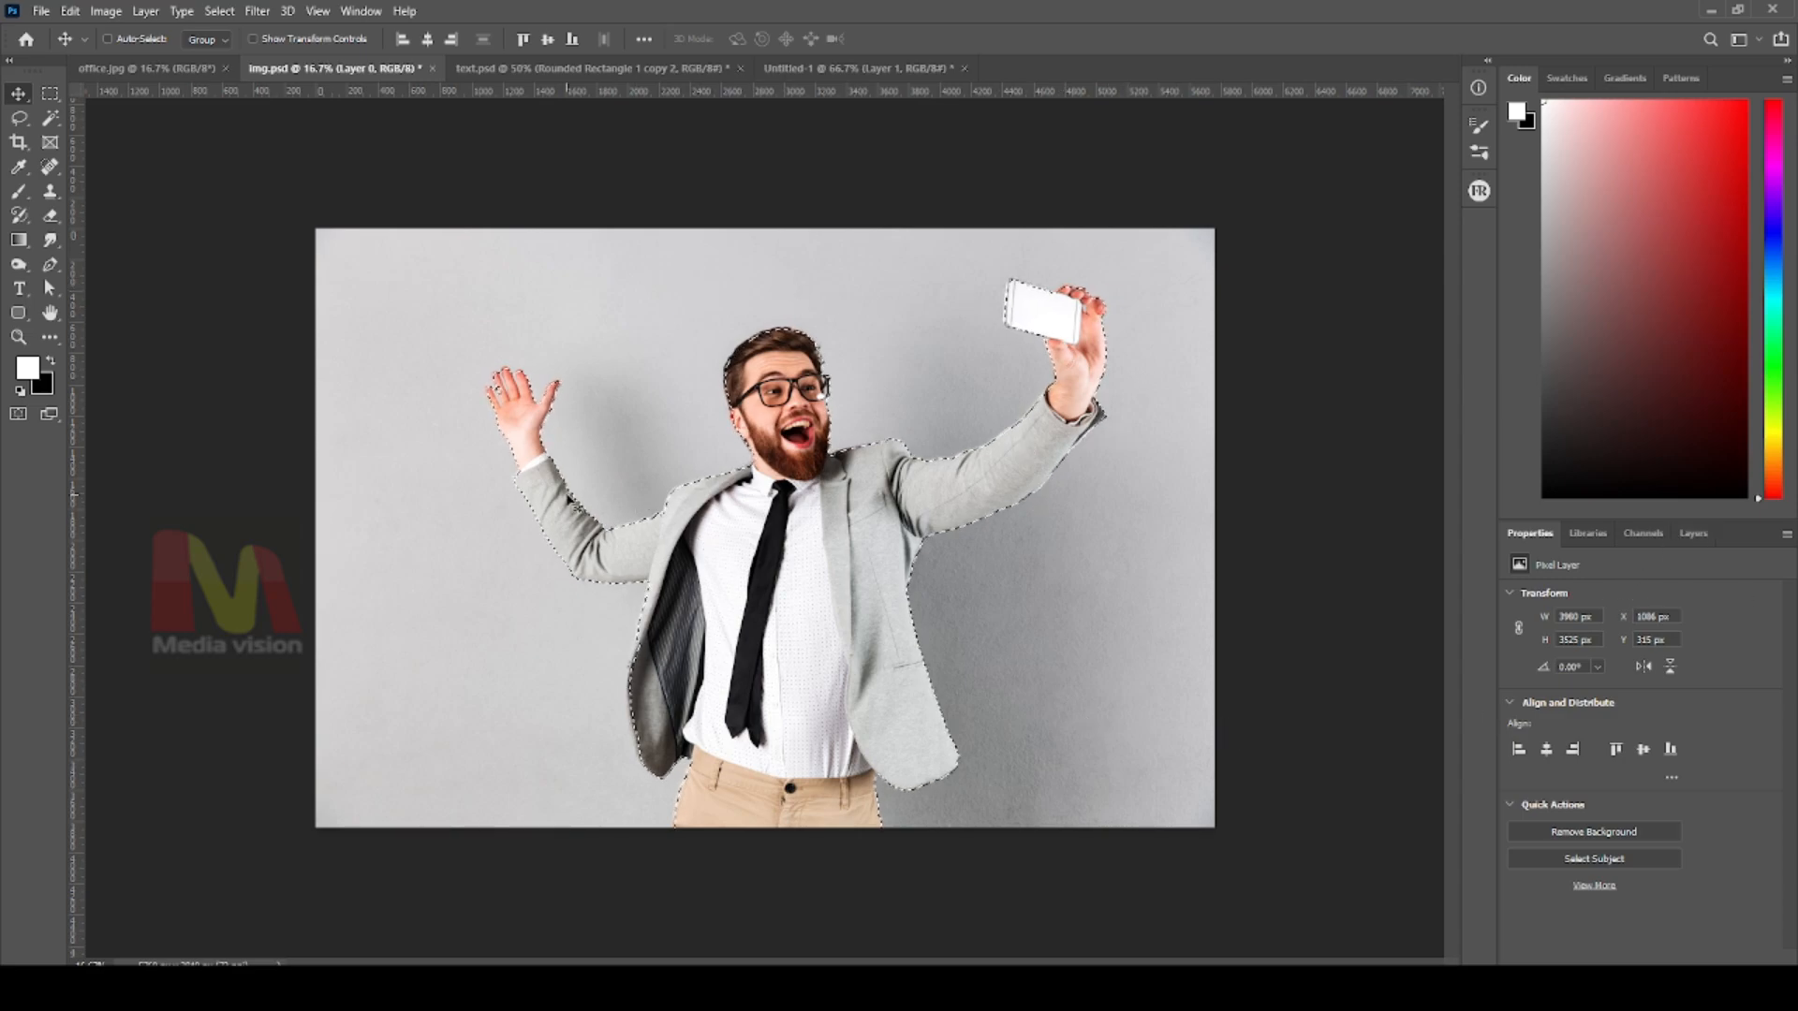
key(ctrl)
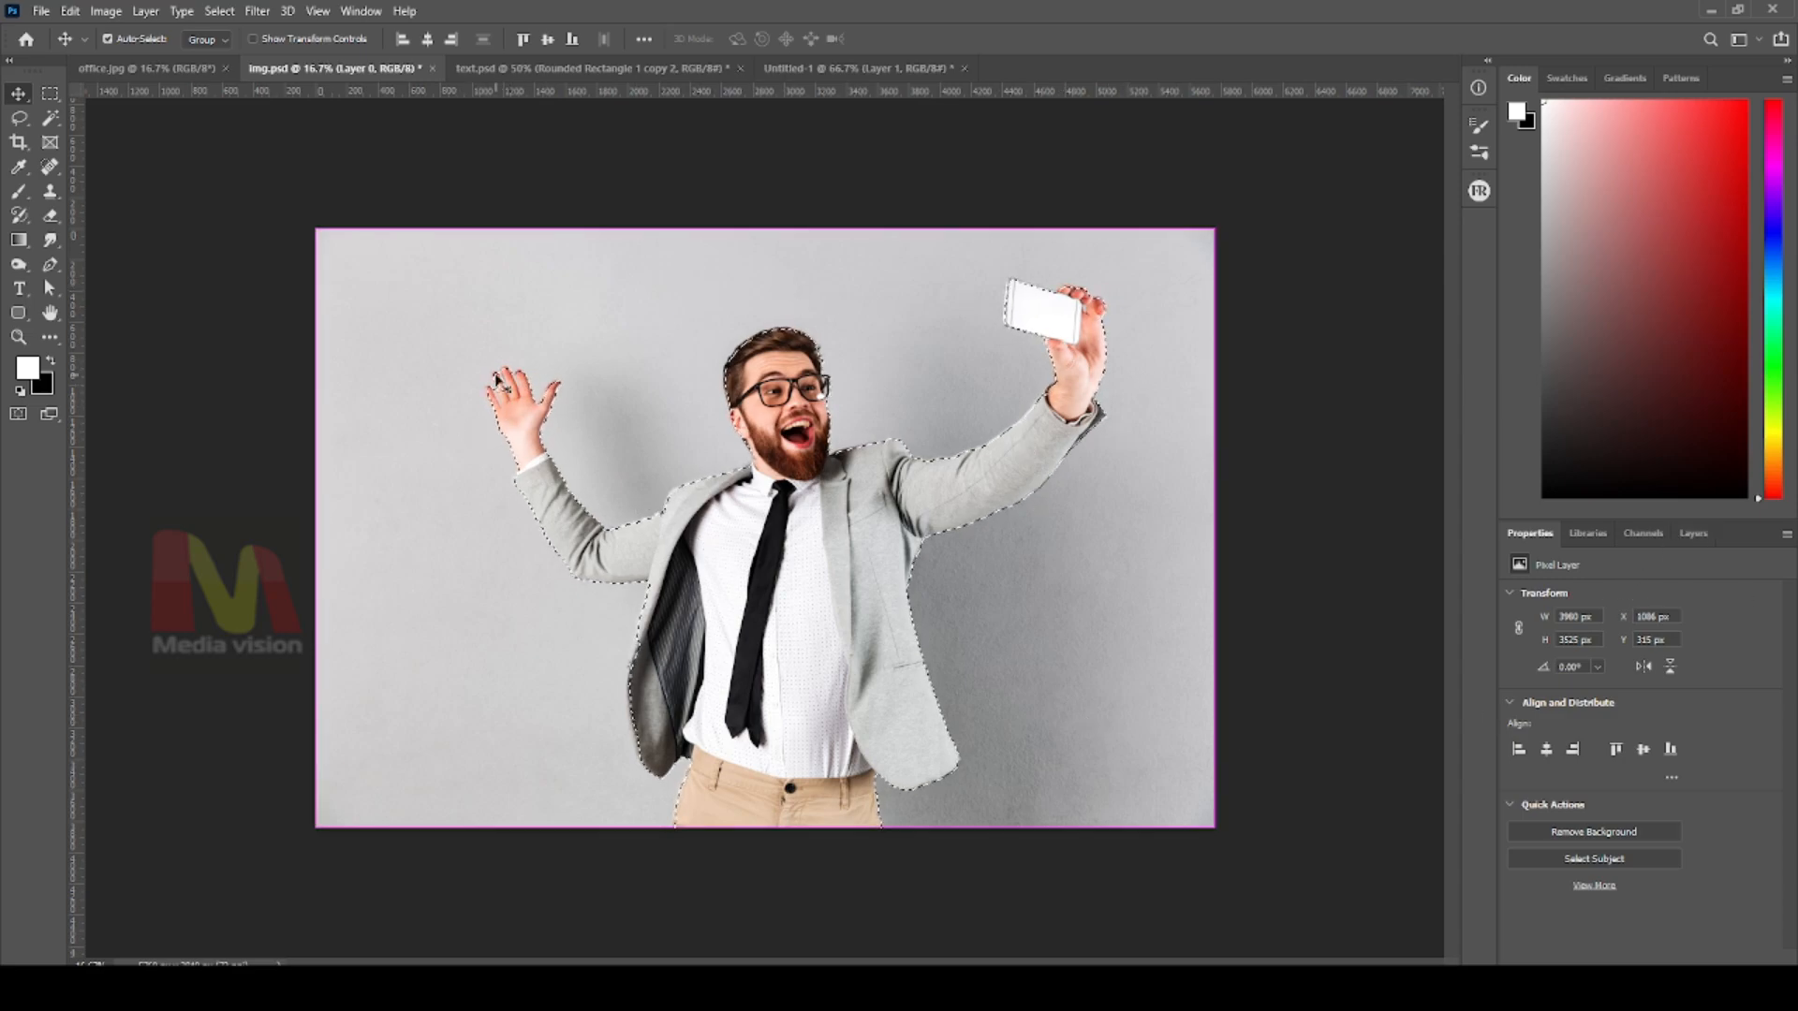
key(ctrl+plus)
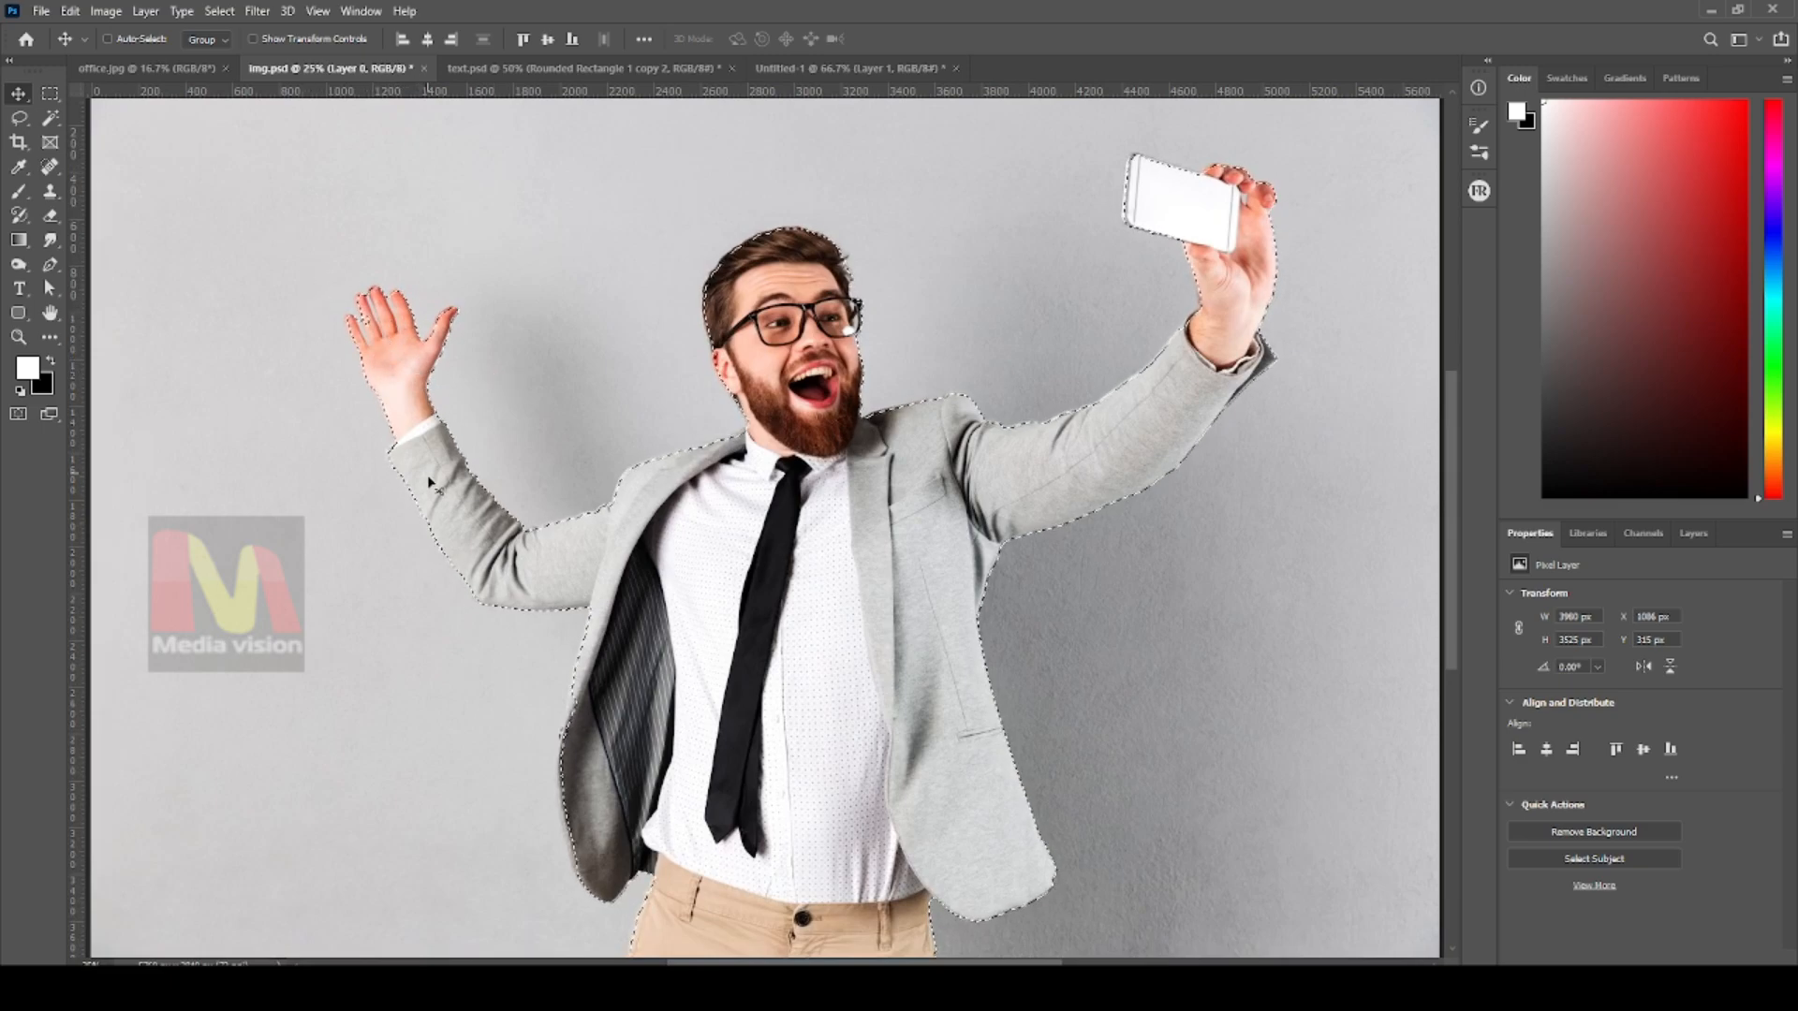
Deselect the man in the Layer 0 photo
key(ctrl+minus)
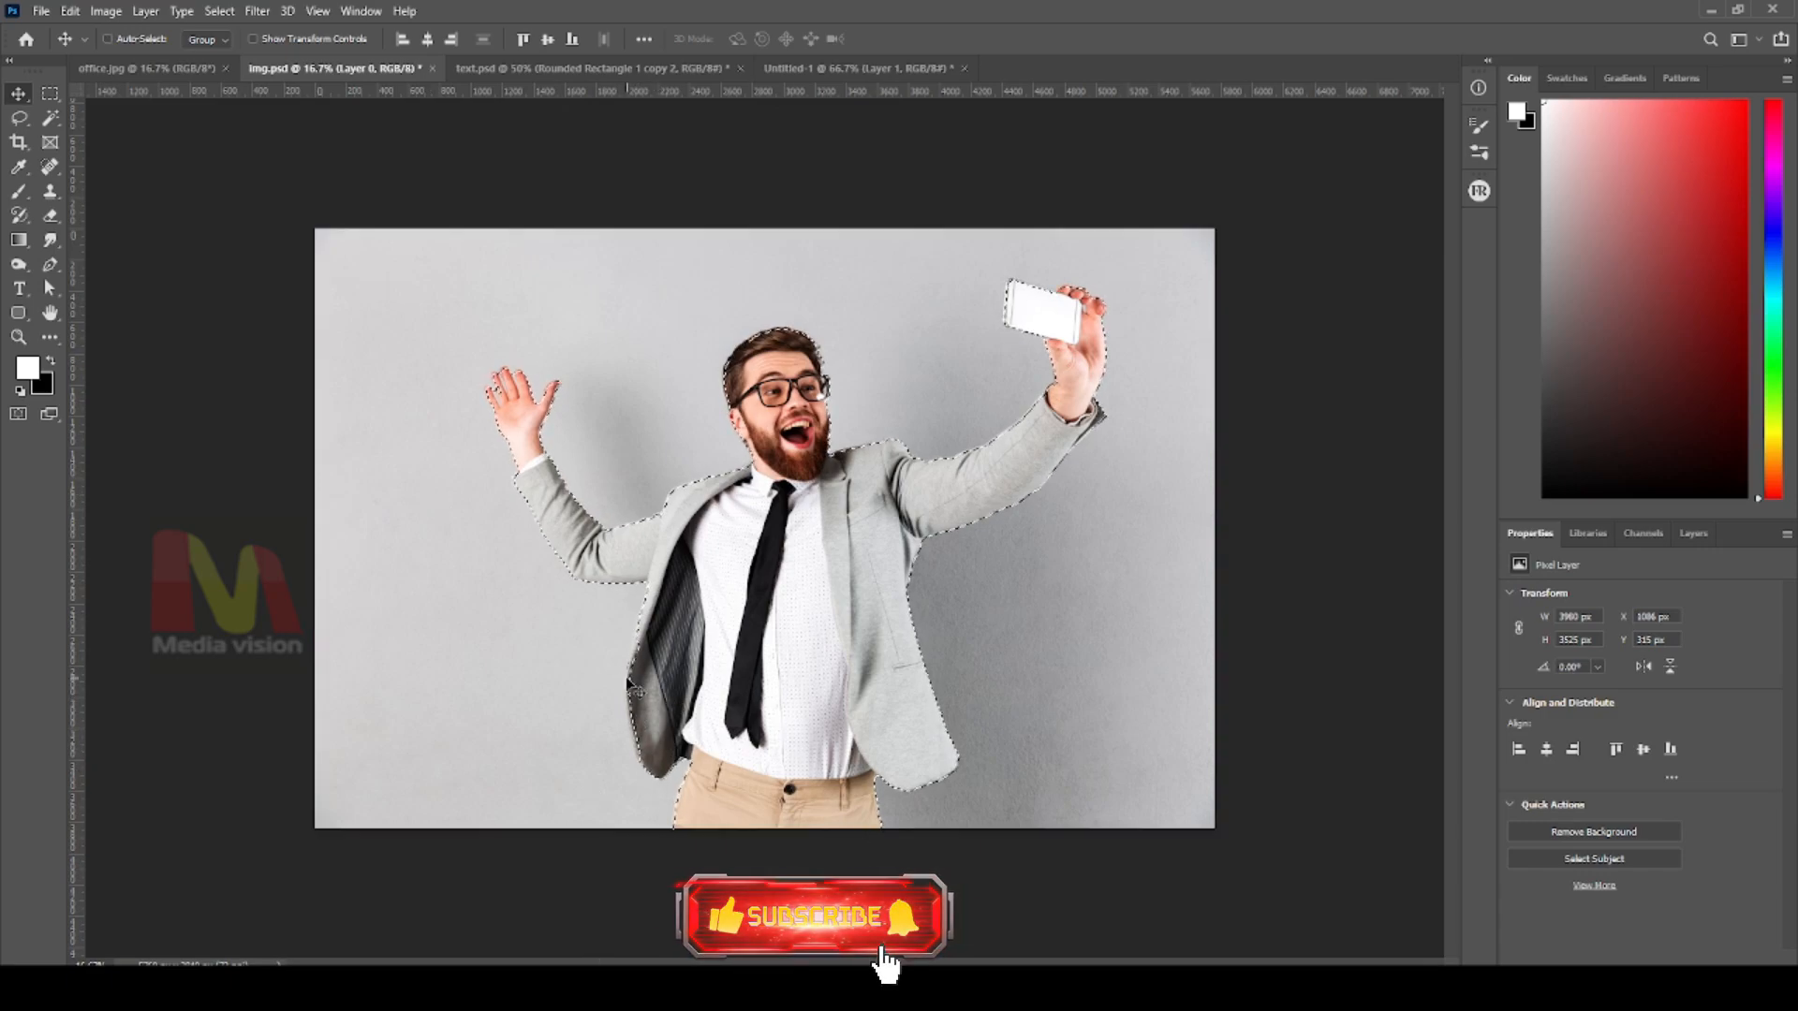
key(ctrl+d)
key(ctrl+minus)
key(ctrl+plus)
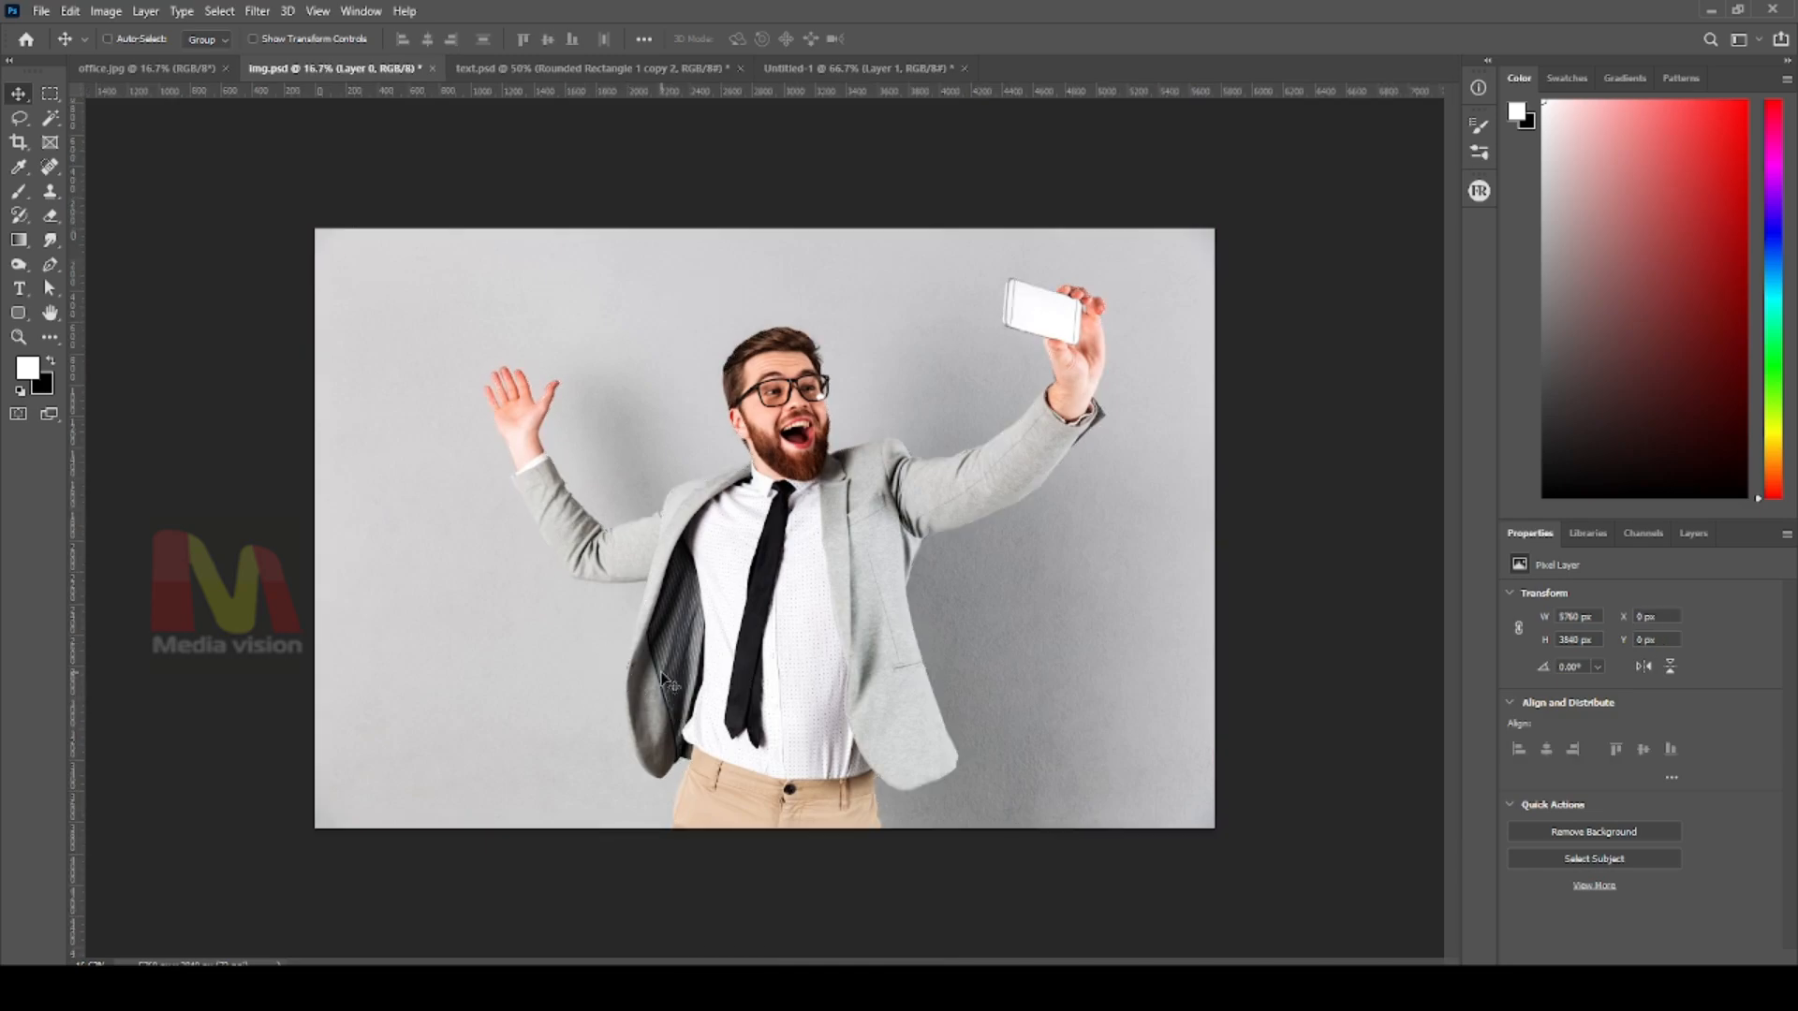
Copy the cut-out man from Layer 1 of img.psd into the Untitled-1 document
click(1690, 533)
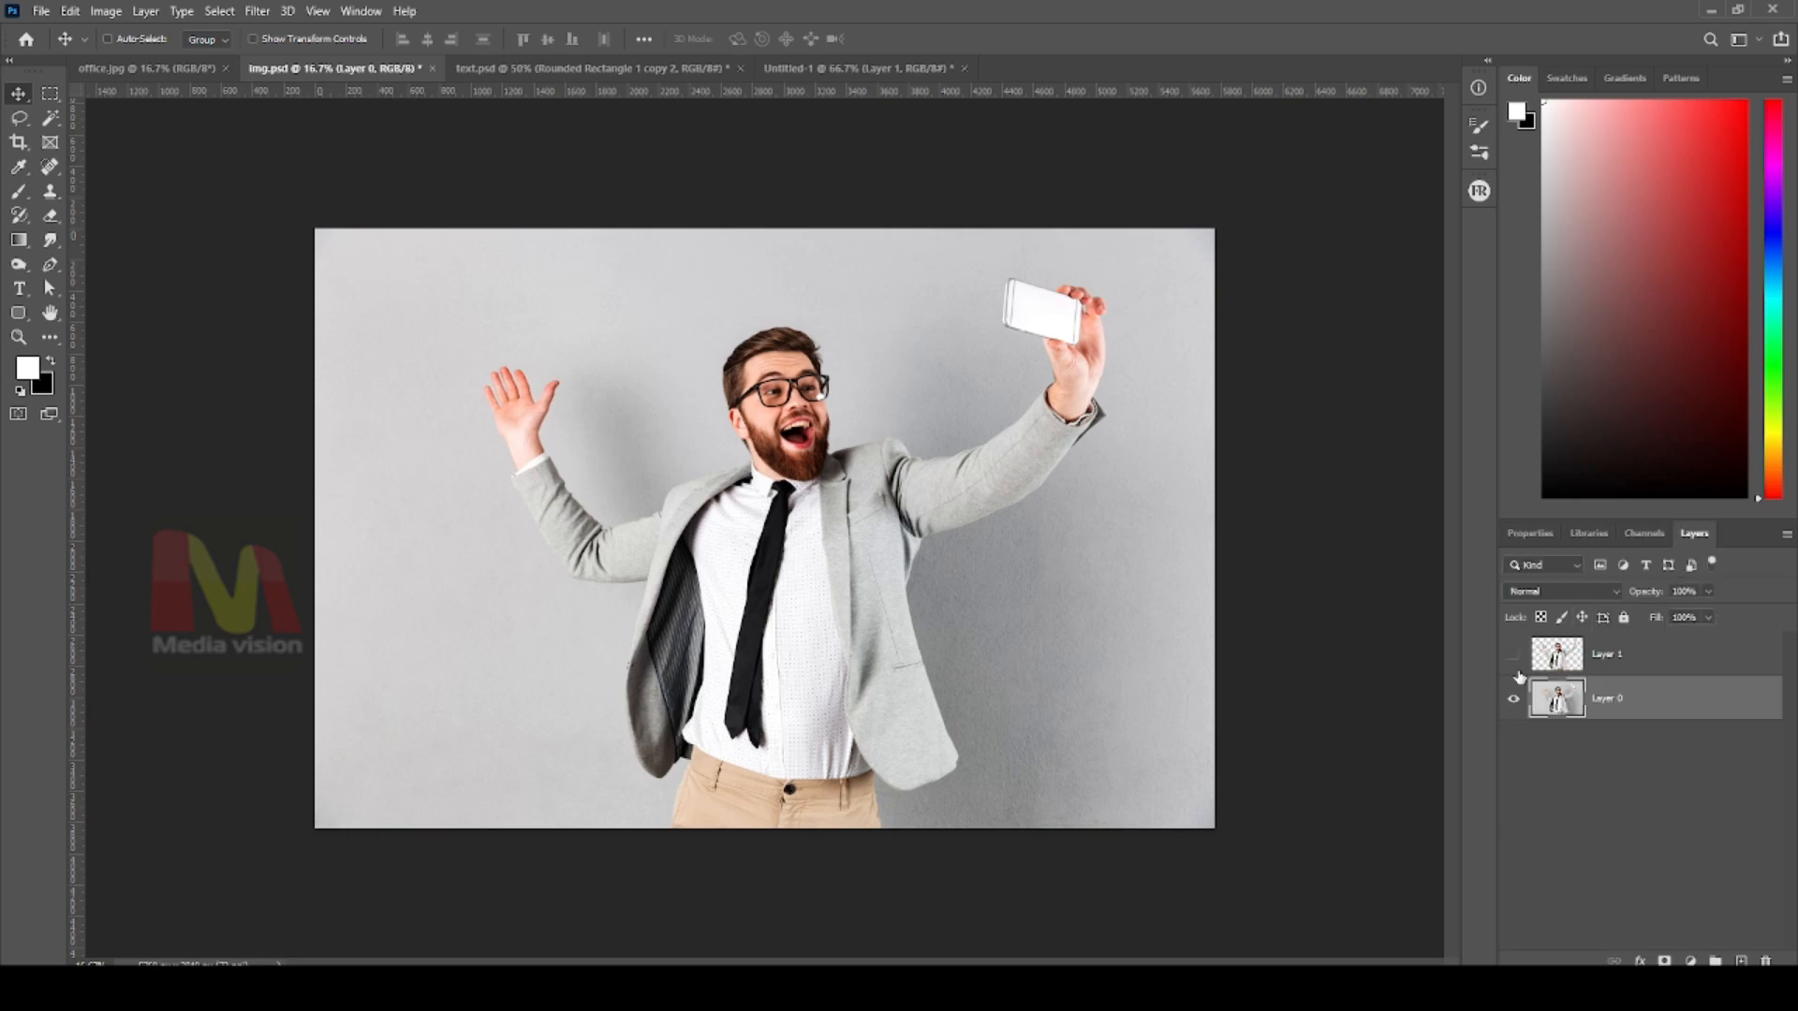
drag(796, 566, 799, 735)
right_click(791, 560)
click(815, 567)
drag(717, 234, 814, 622)
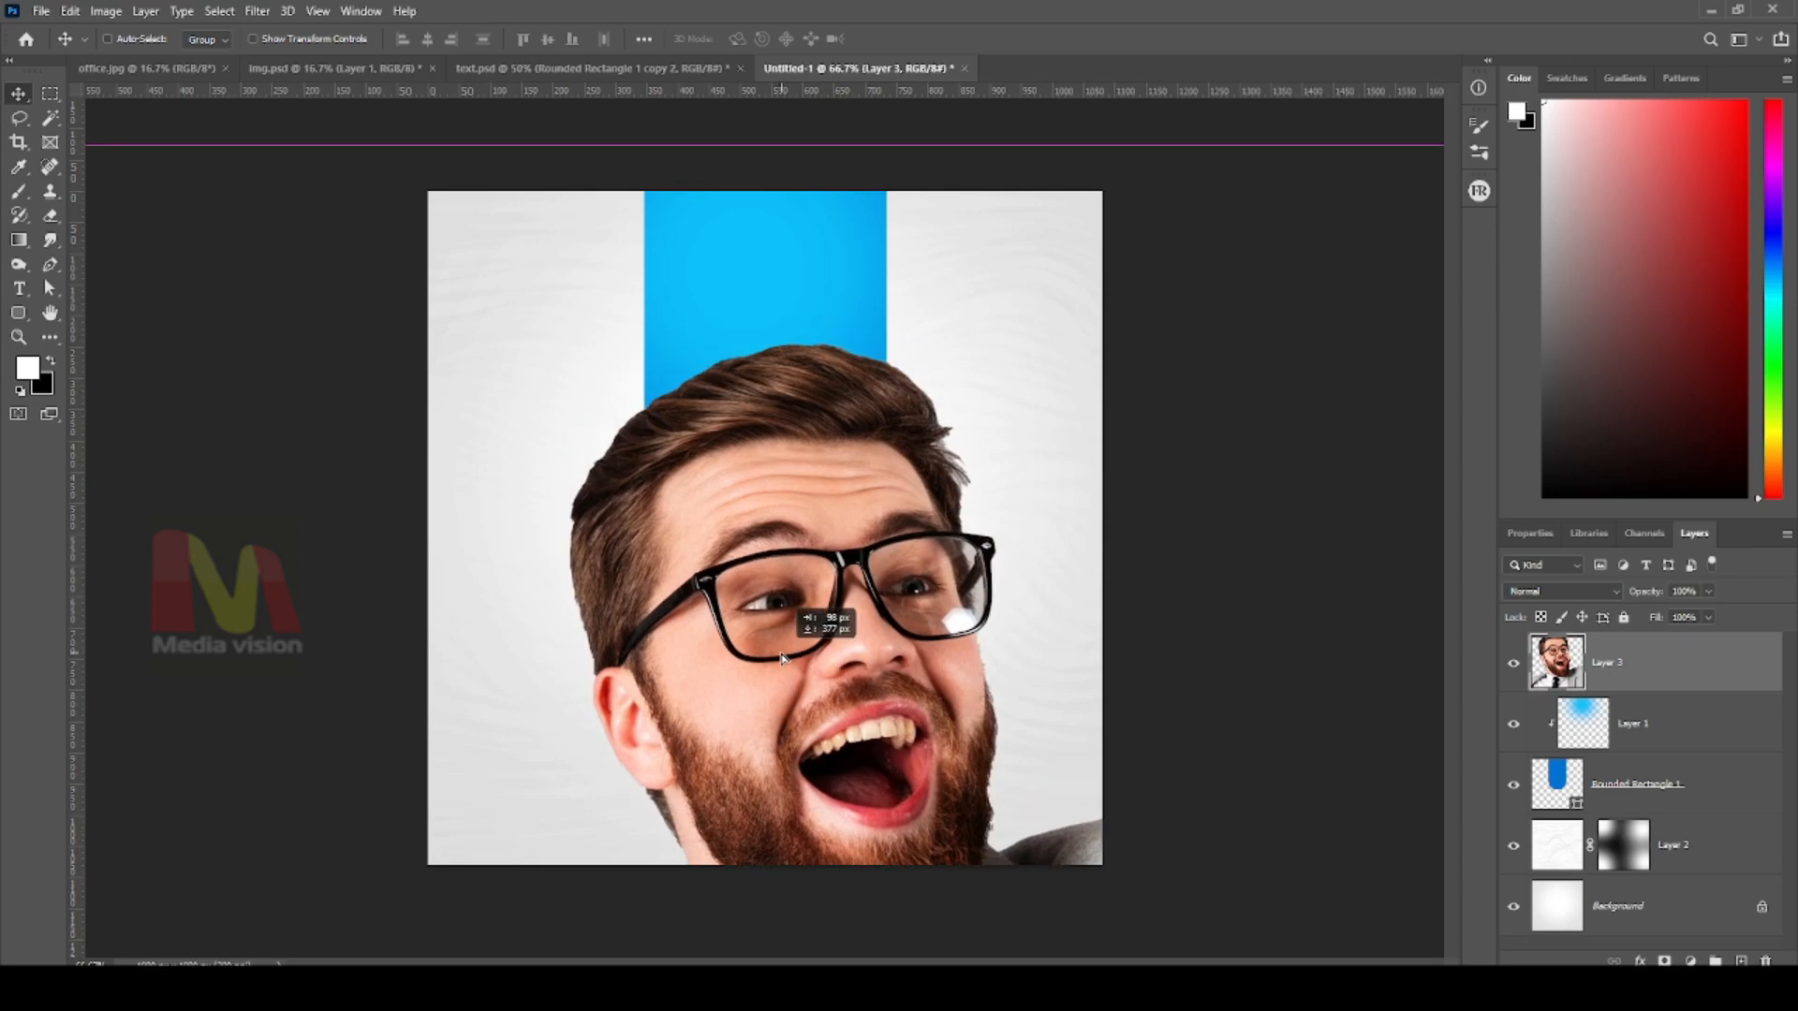
Scale the man down to about 20% and position him over the canvas
key(ctrl+t)
key(ctrl+0)
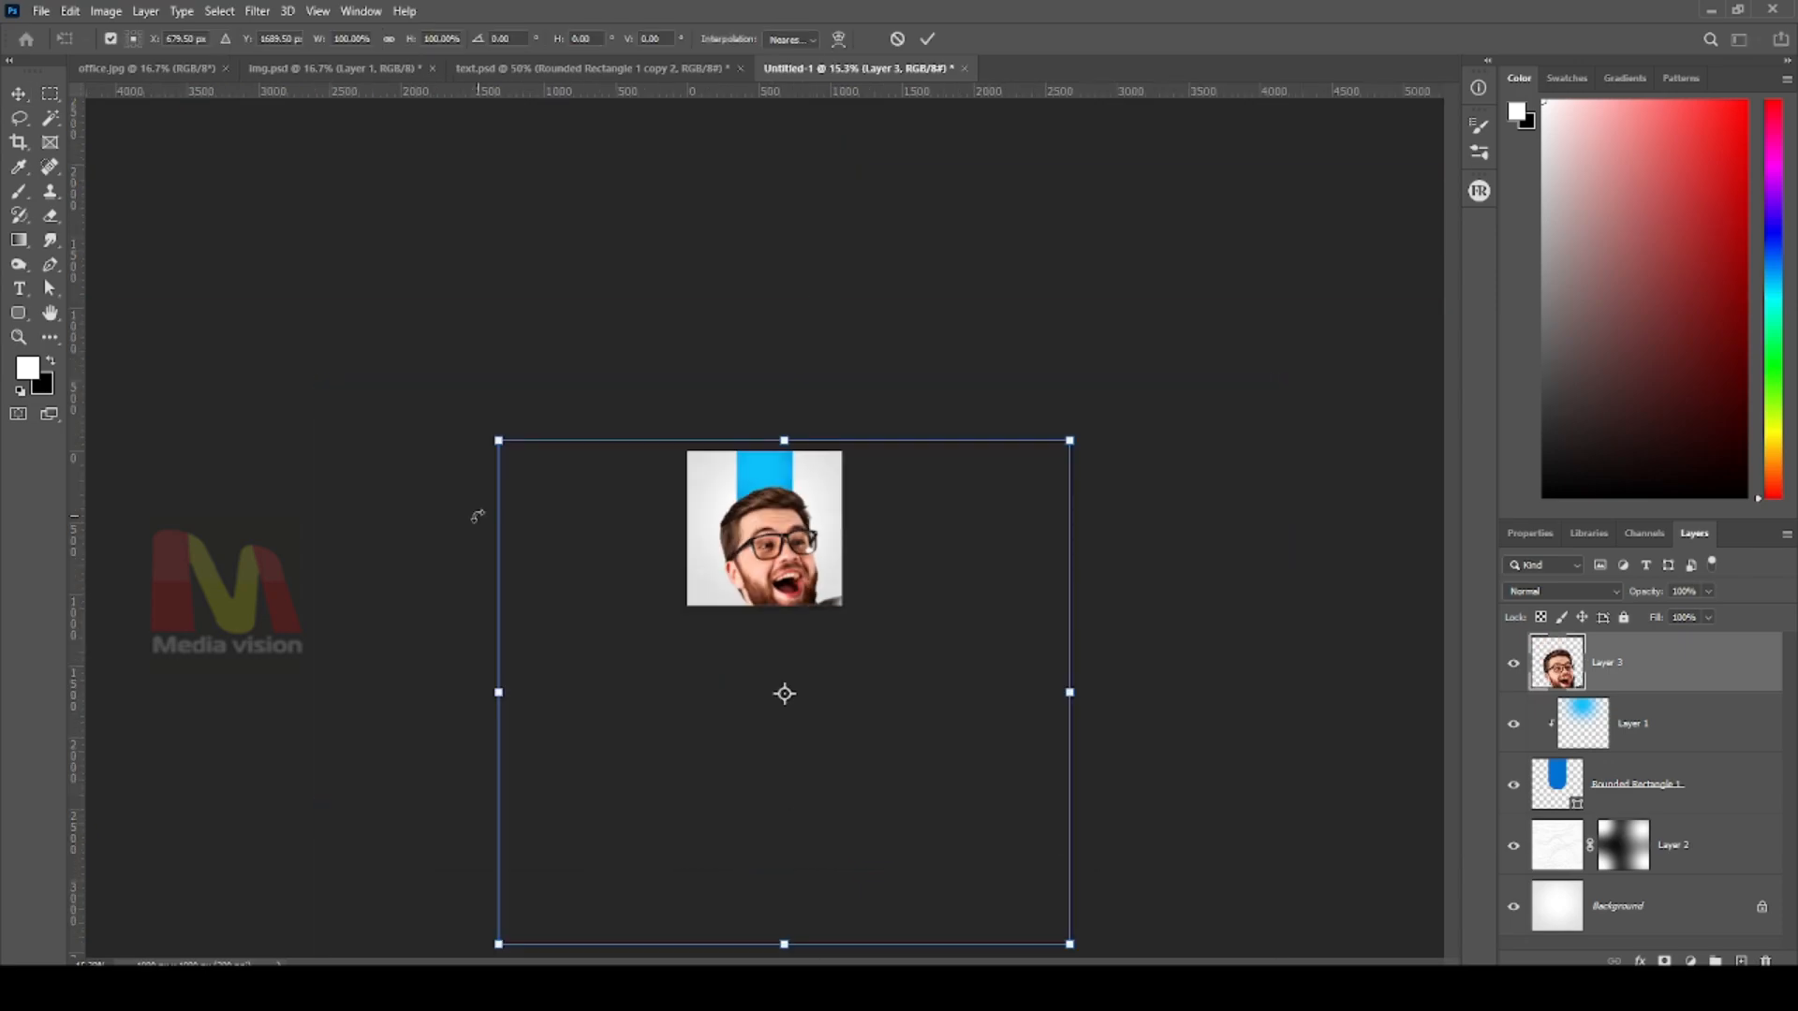
drag(1068, 441, 886, 604)
drag(838, 719, 829, 544)
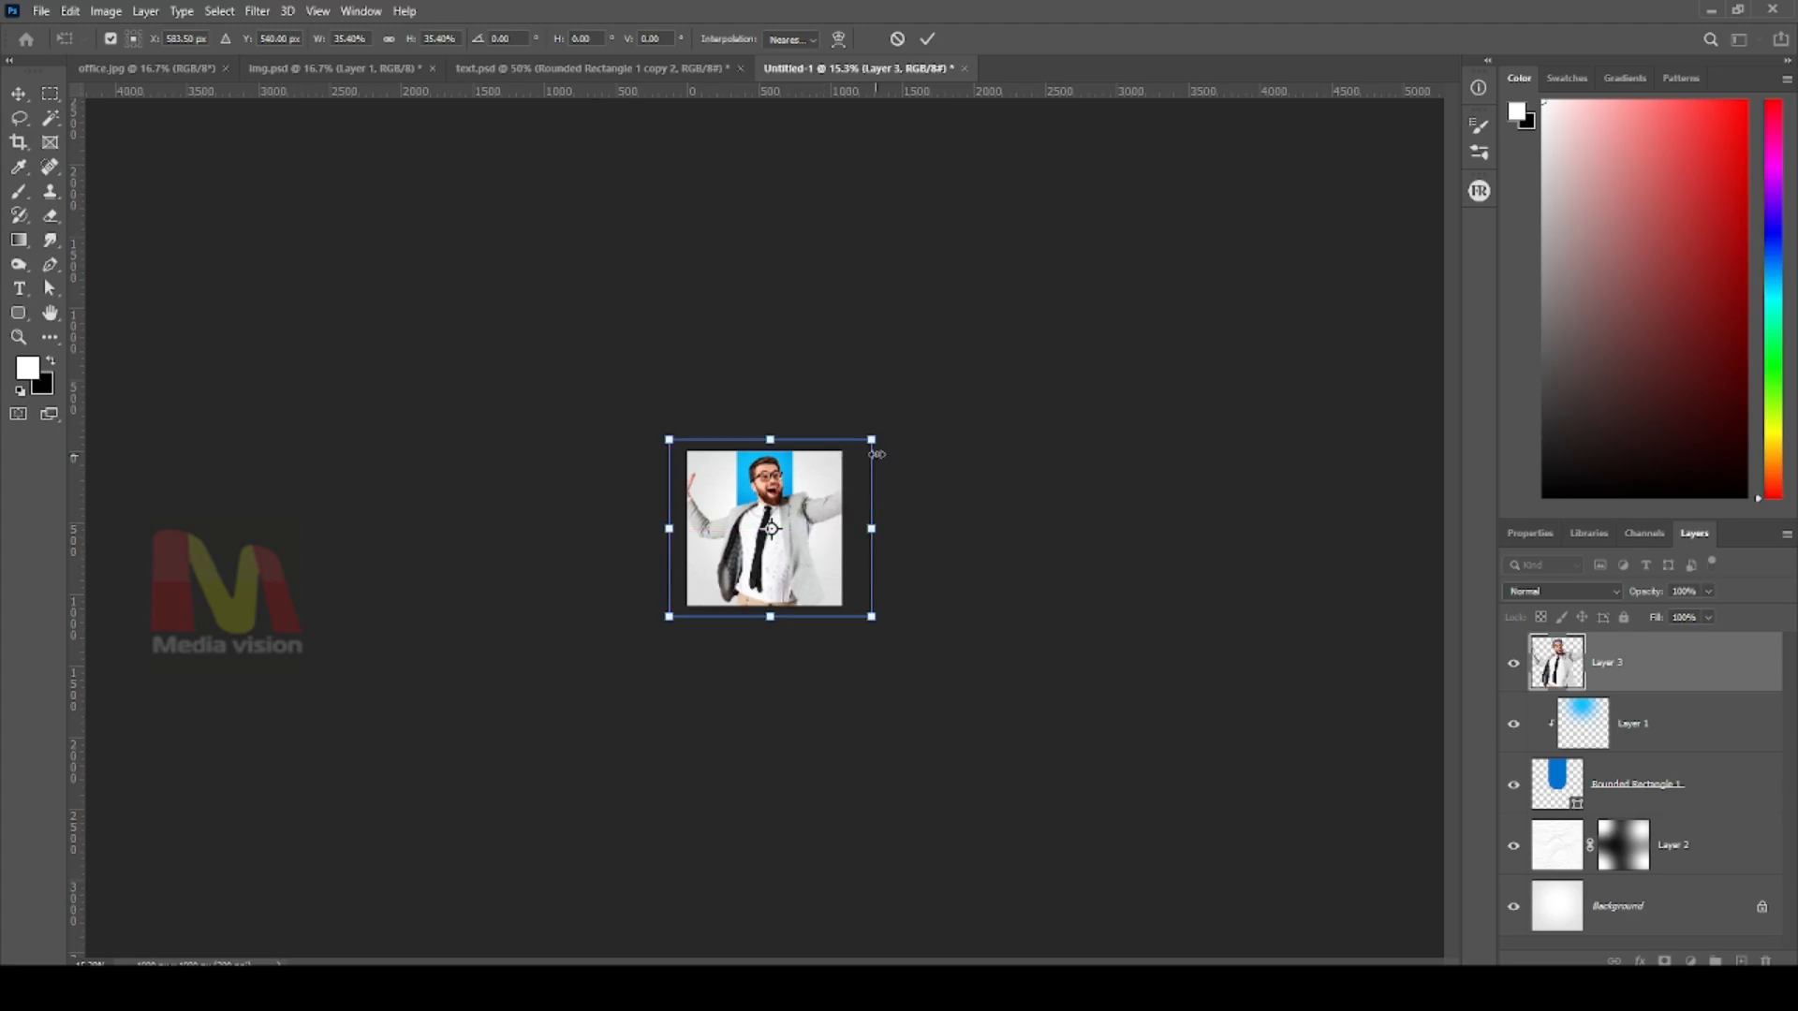
drag(876, 447, 828, 477)
drag(799, 552, 792, 531)
key(ctrl+0)
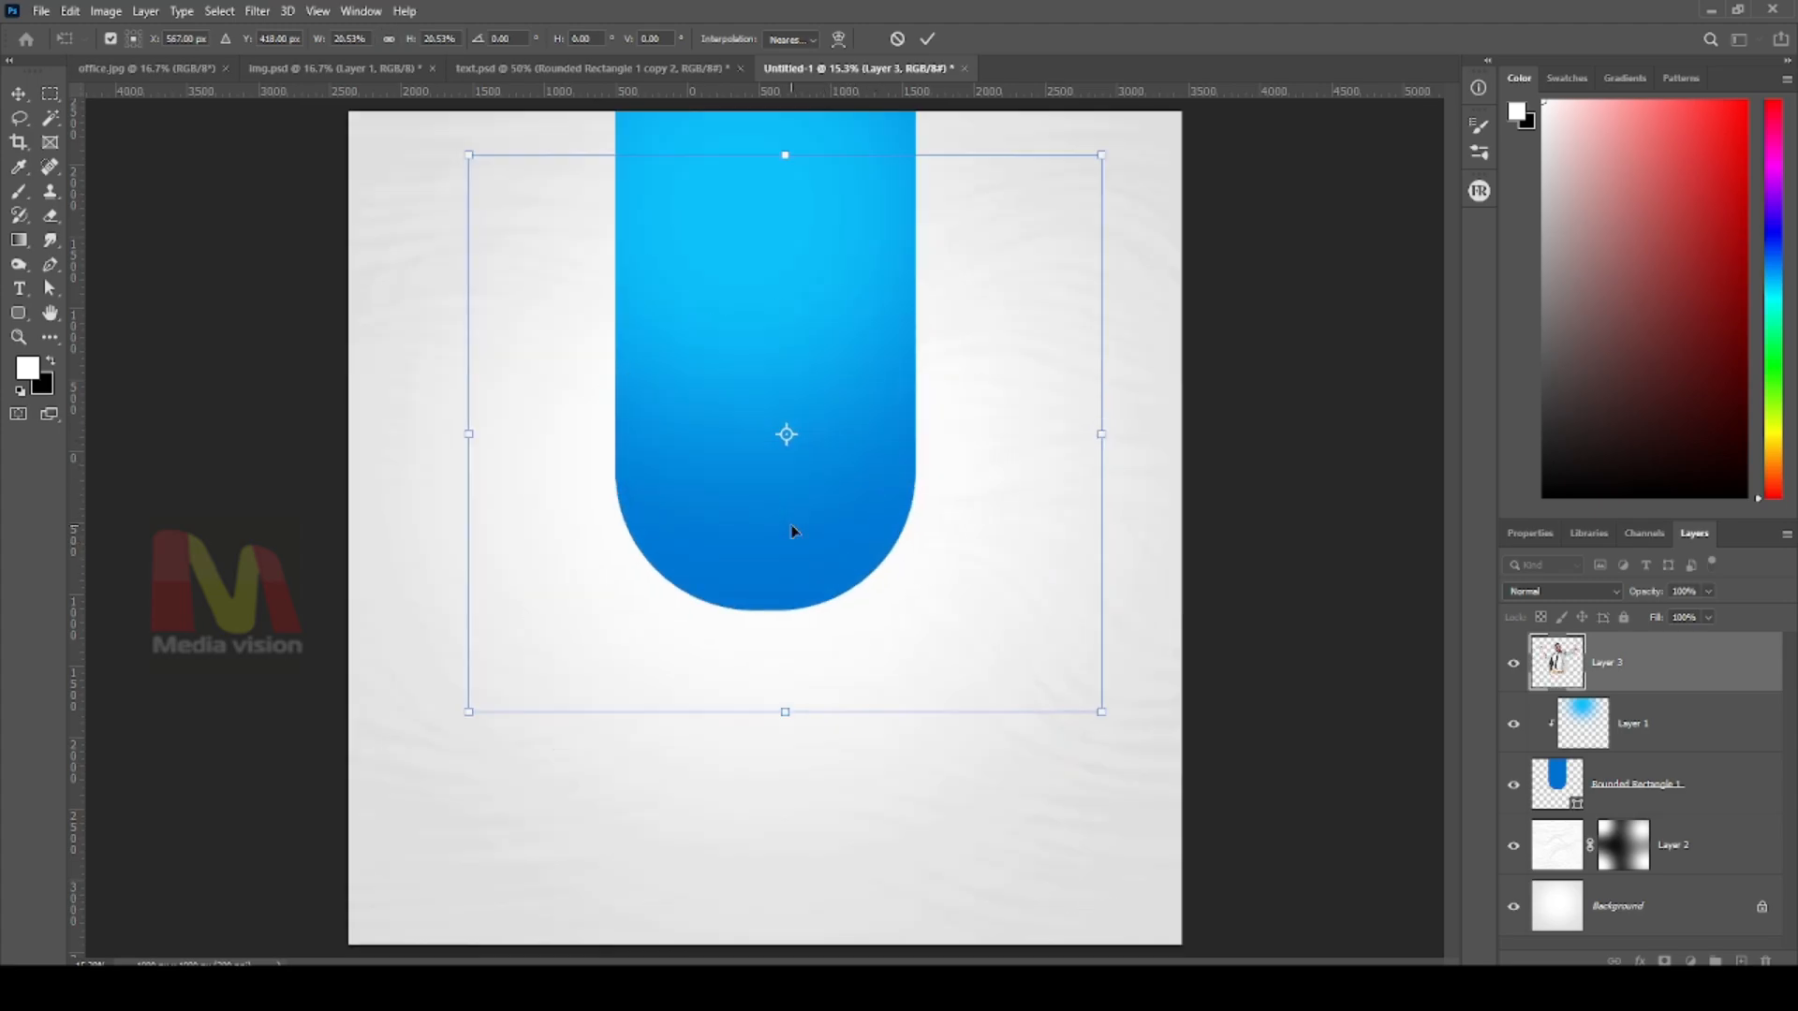
Fine-tune the man's scale to about 17%, place him centrally over the blue rounded shape and apply the transform
drag(804, 630, 803, 610)
drag(1097, 136, 1060, 172)
drag(959, 478, 941, 456)
drag(1047, 149, 1031, 163)
drag(977, 355, 975, 379)
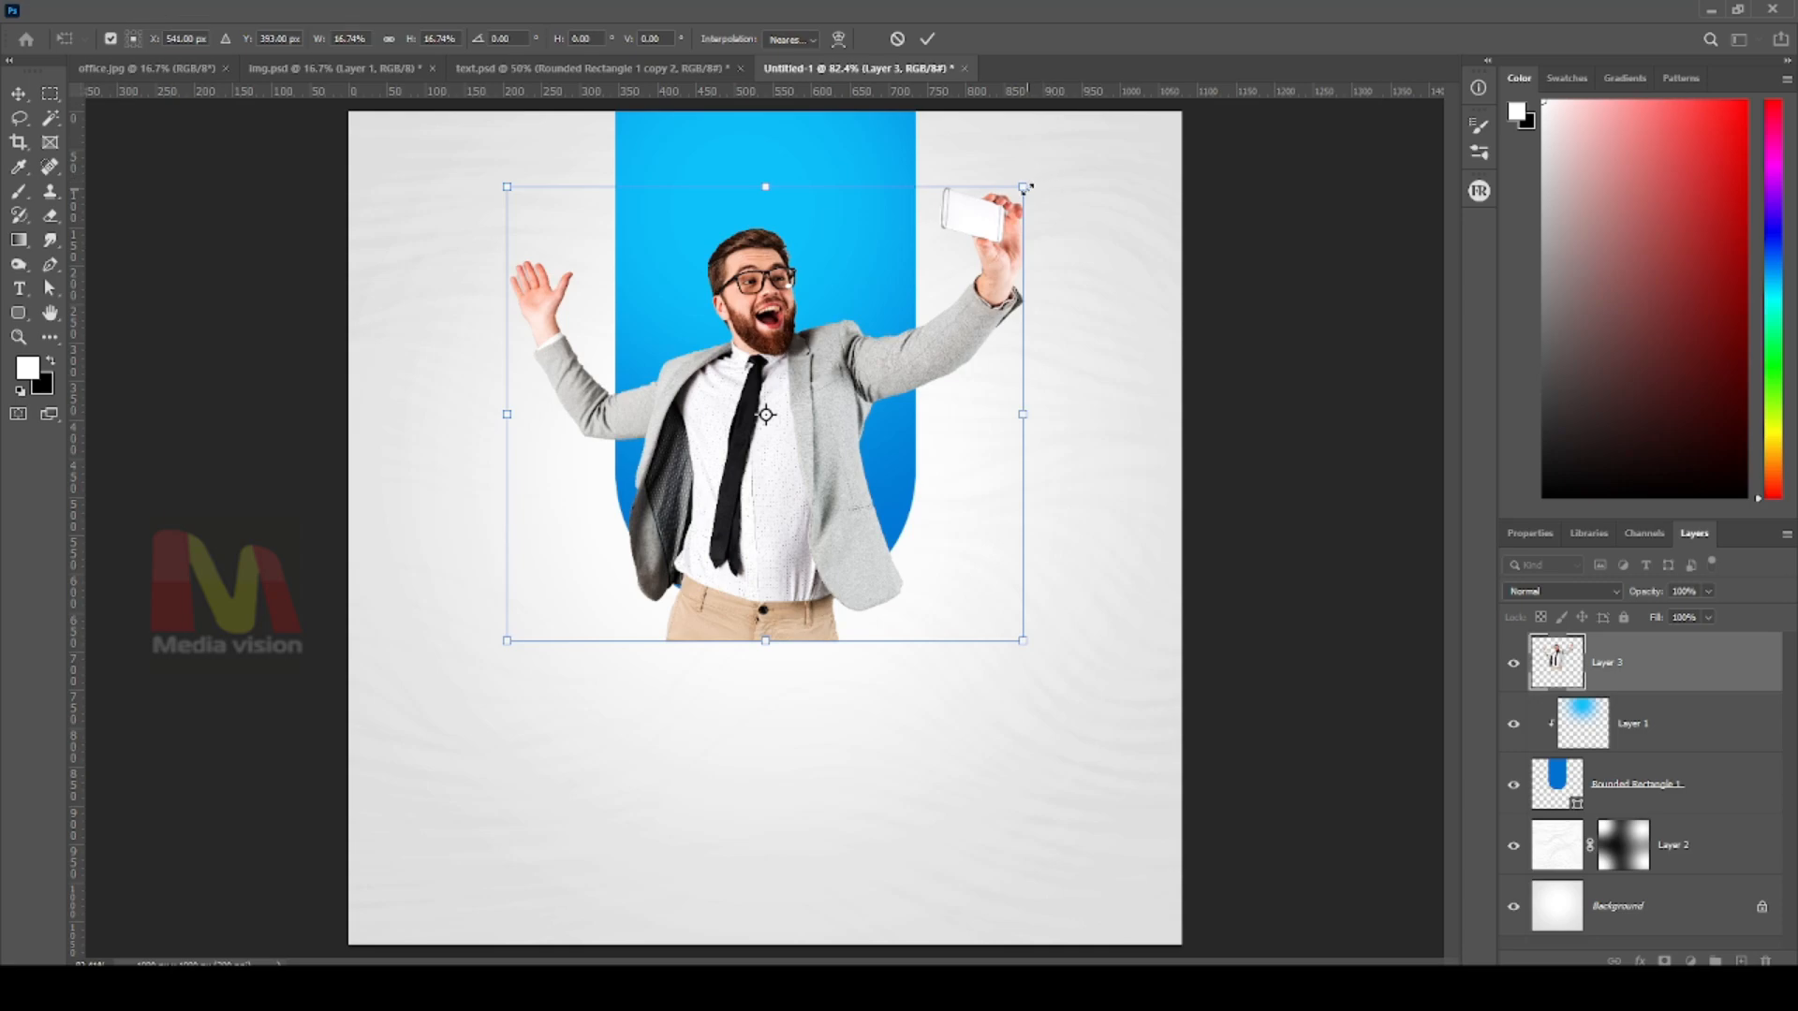
drag(1023, 186, 1029, 180)
key(Return)
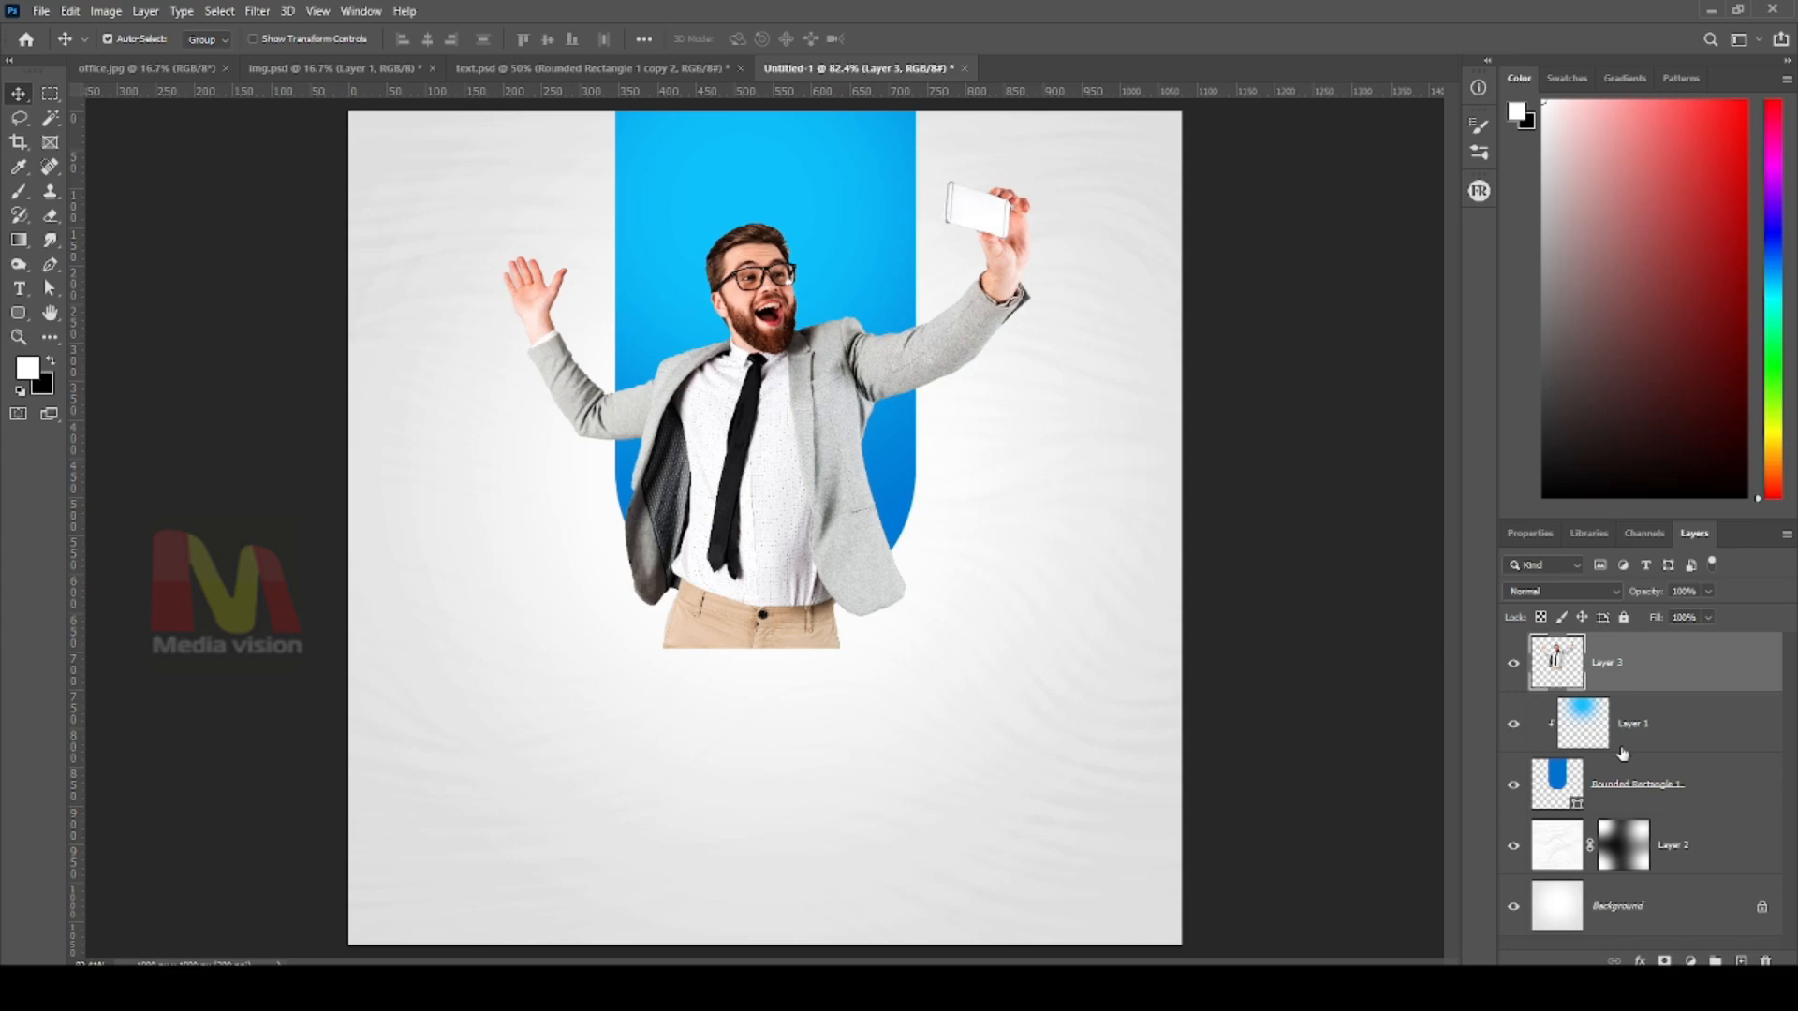
Clip the man on Layer 3 to the rounded rectangle, above the glow on Layer 1, and shift him slightly left and down
key(ctrl+bracketleft)
key(ctrl+alt+g)
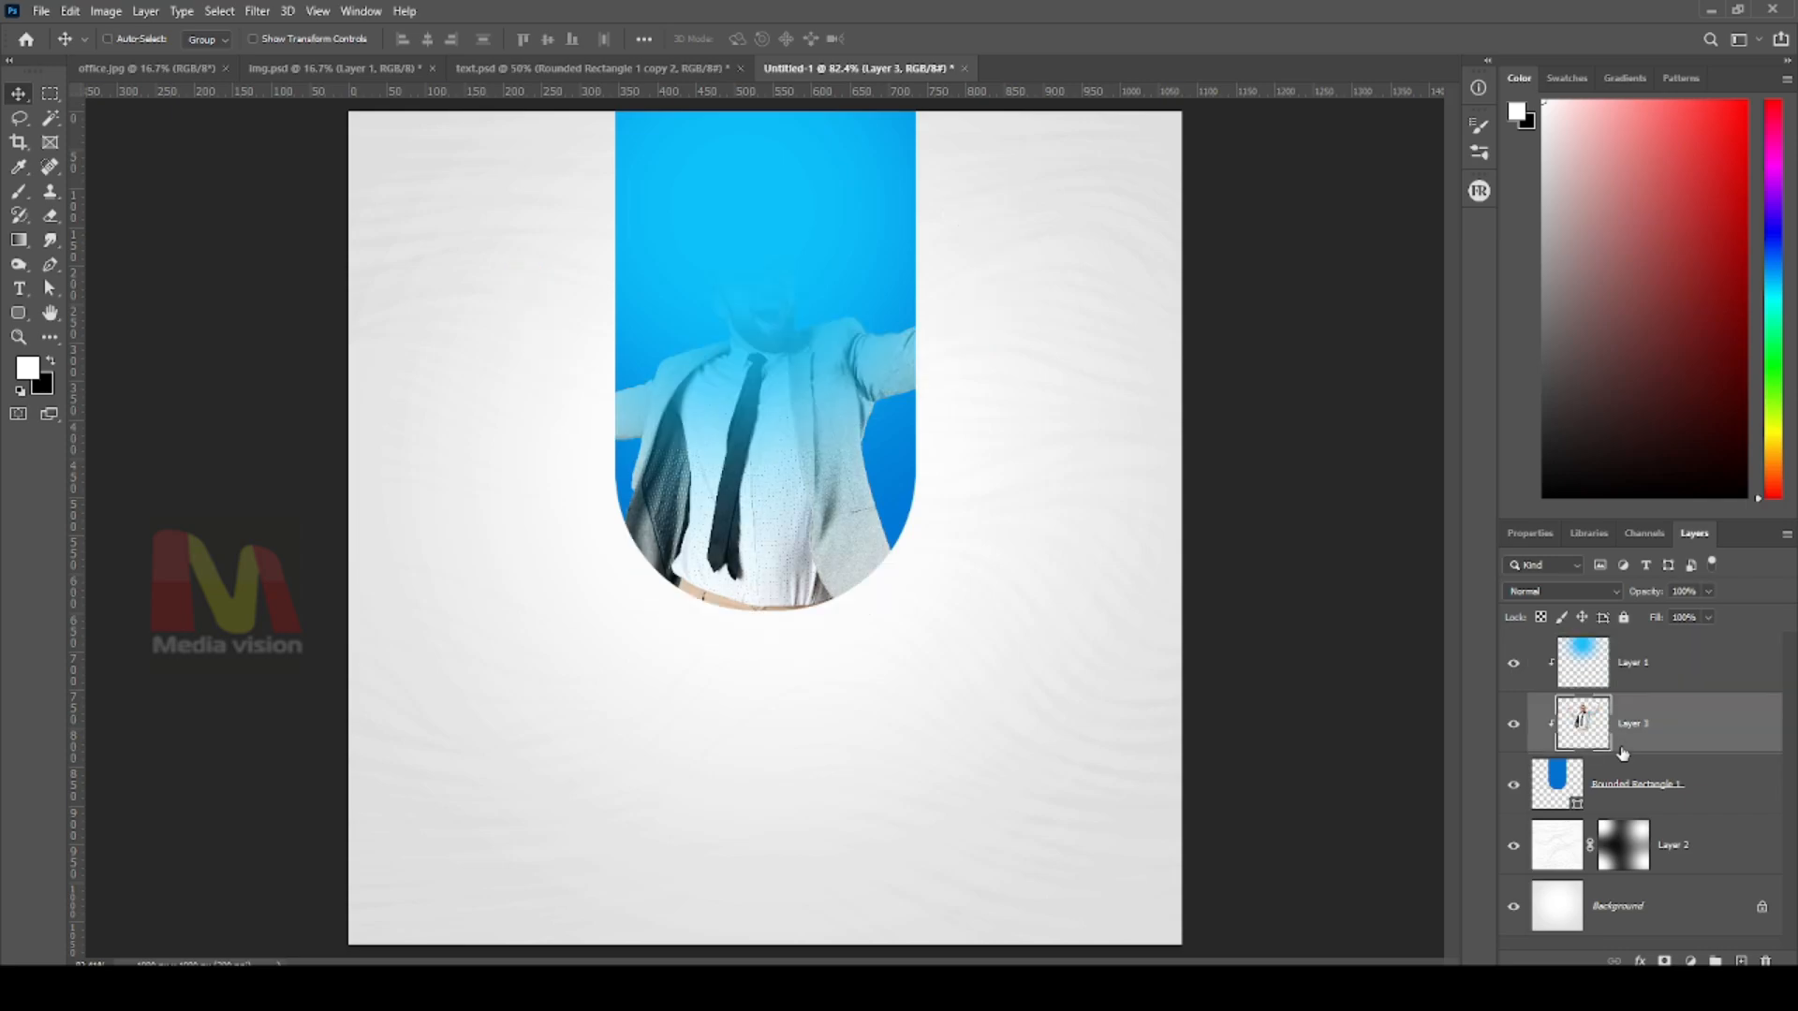
key(ctrl+bracketright)
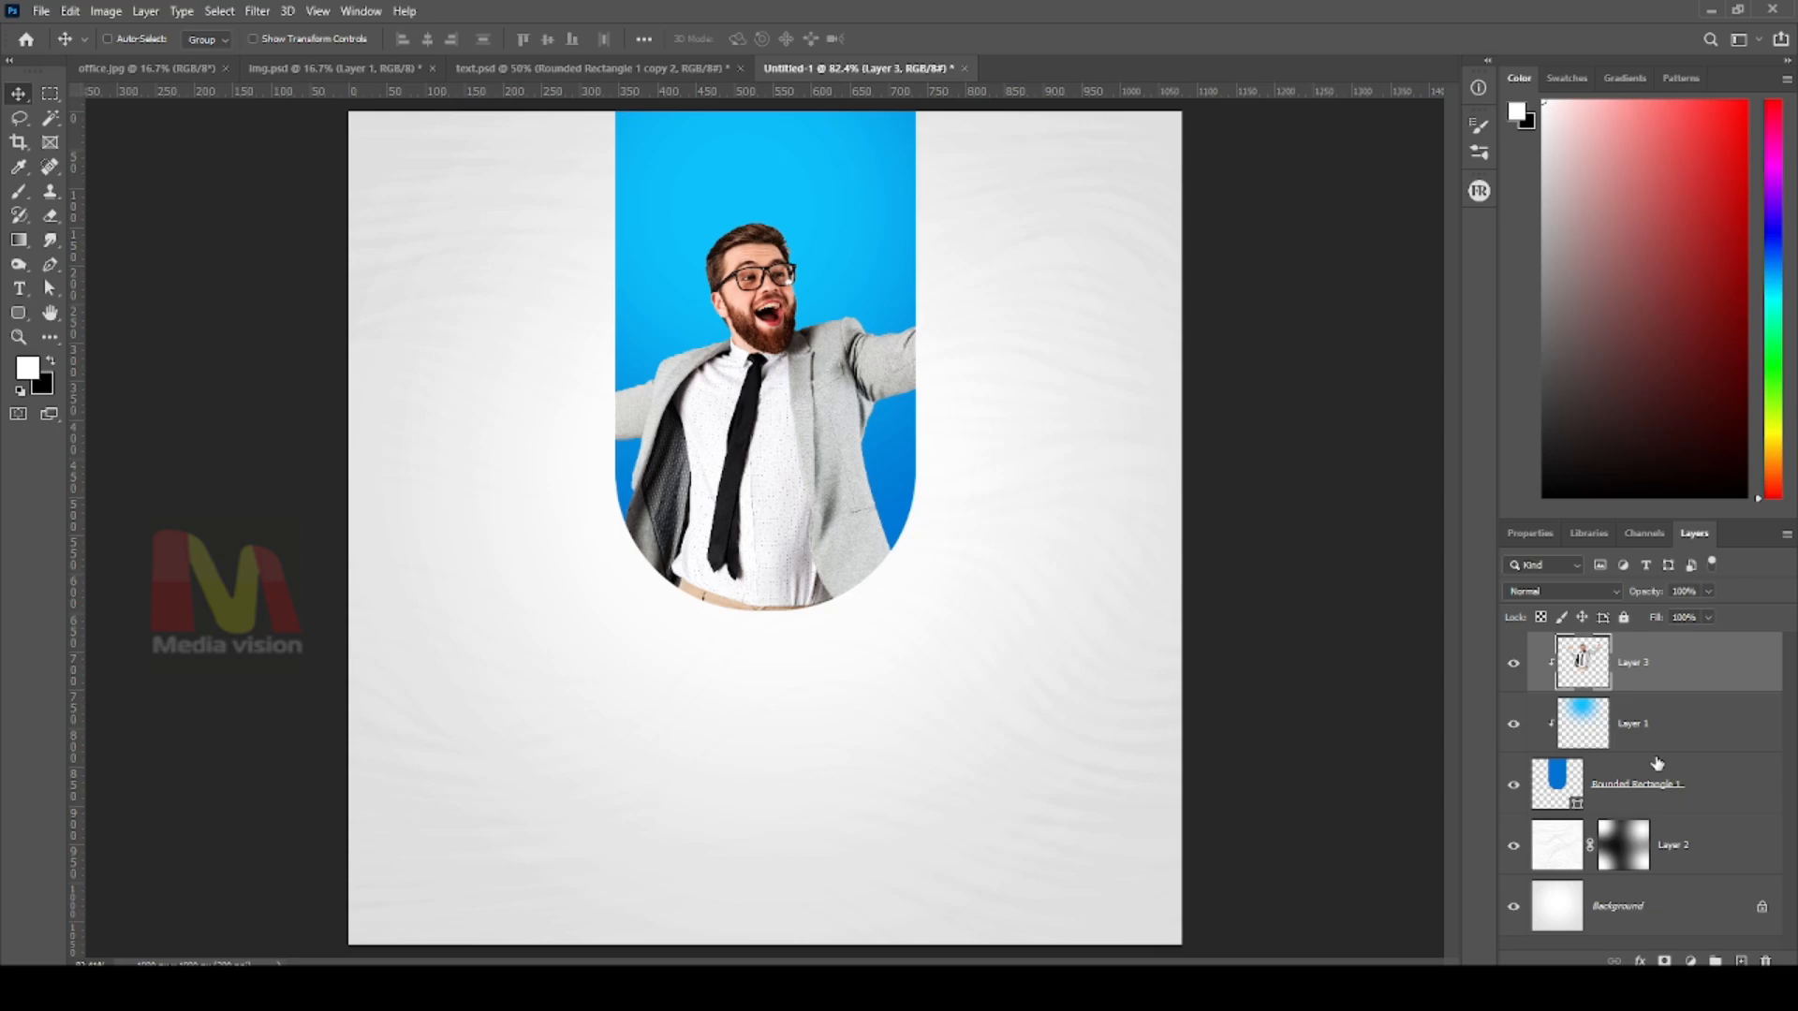
right_click(727, 410)
click(779, 462)
mouse_move(788, 437)
mouse_down()
mouse_move(763, 548)
mouse_move(779, 442)
mouse_up()
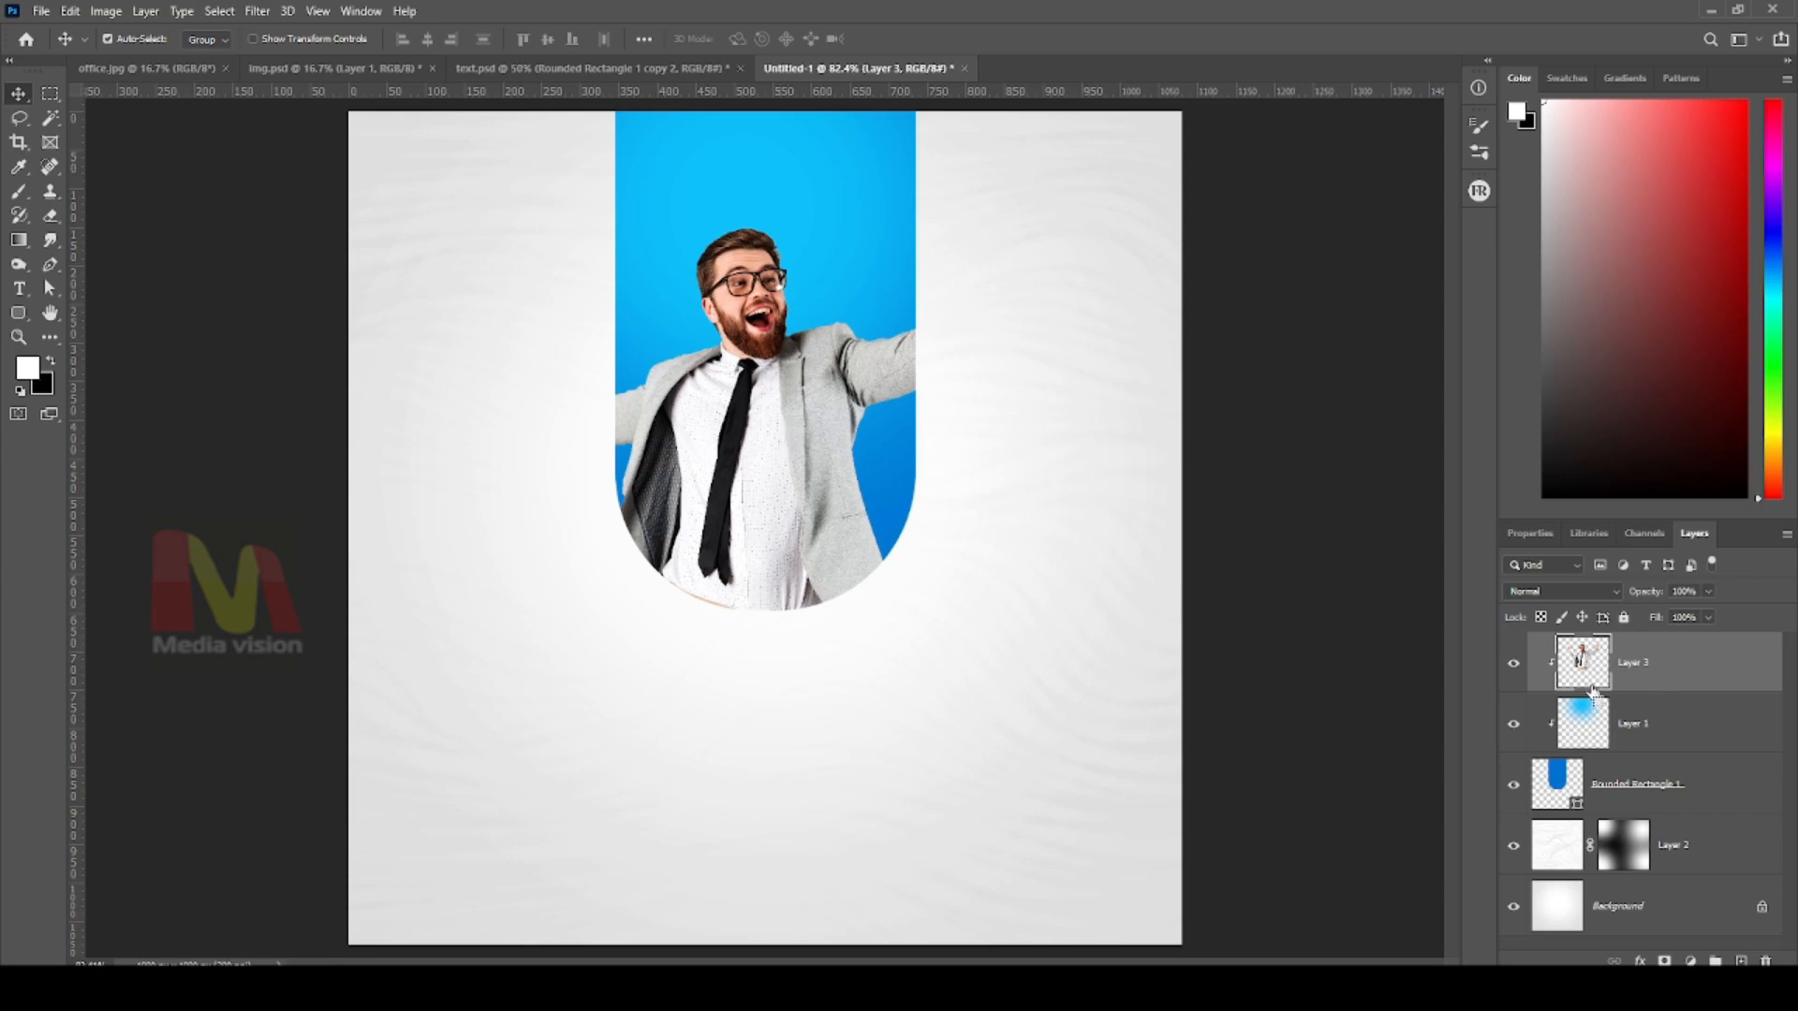
Duplicate Layer 3 as an unclipped copy above it and add a layer mask to the copy
key(ctrl+j)
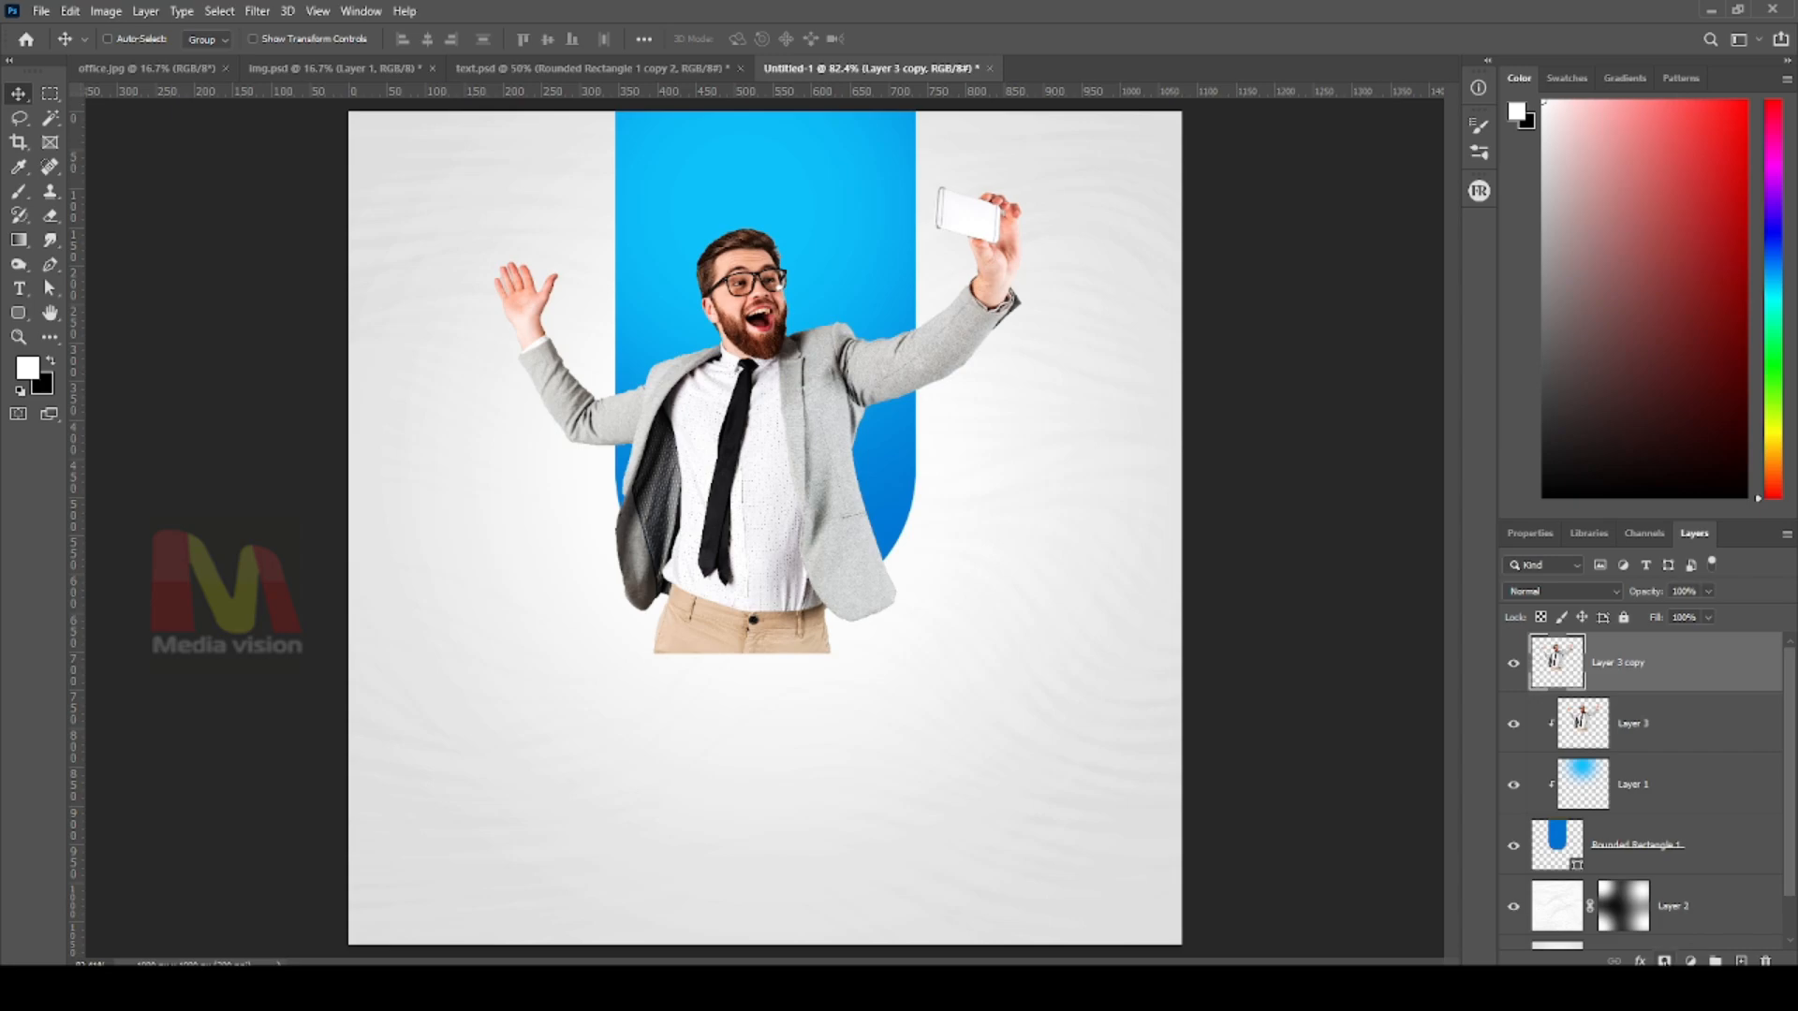
click(1665, 962)
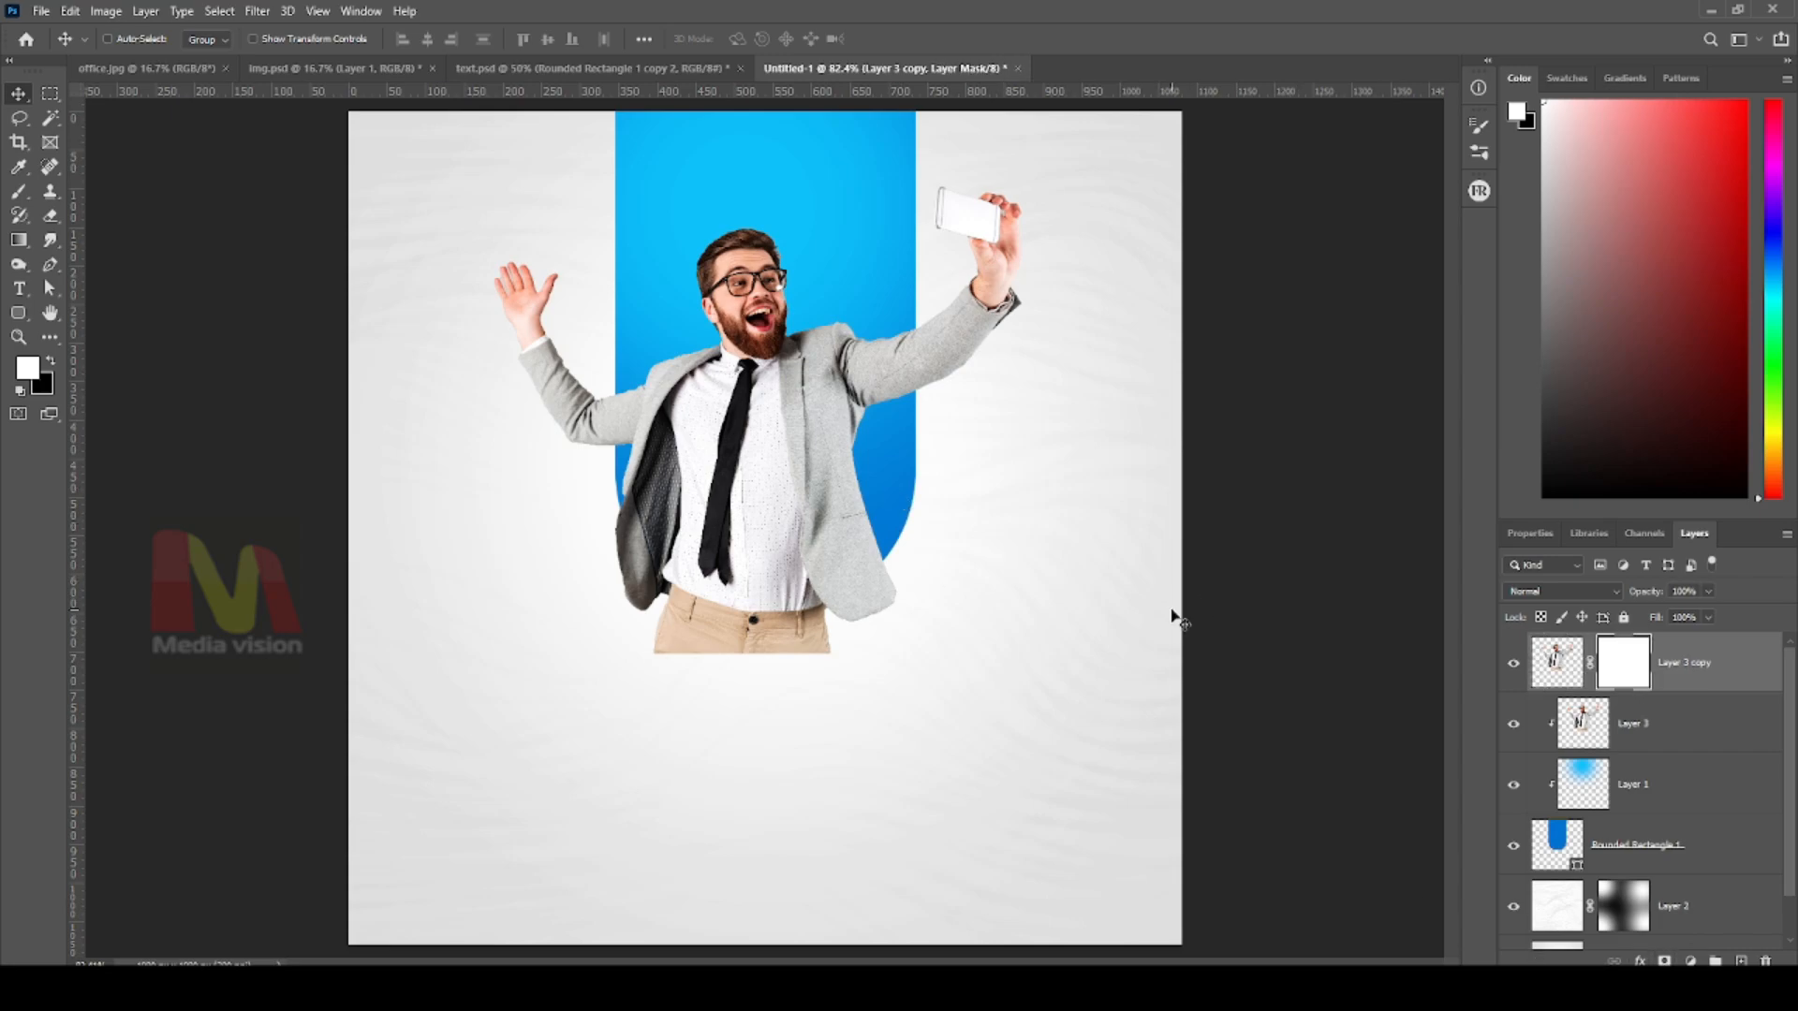
right_click(752, 419)
click(787, 419)
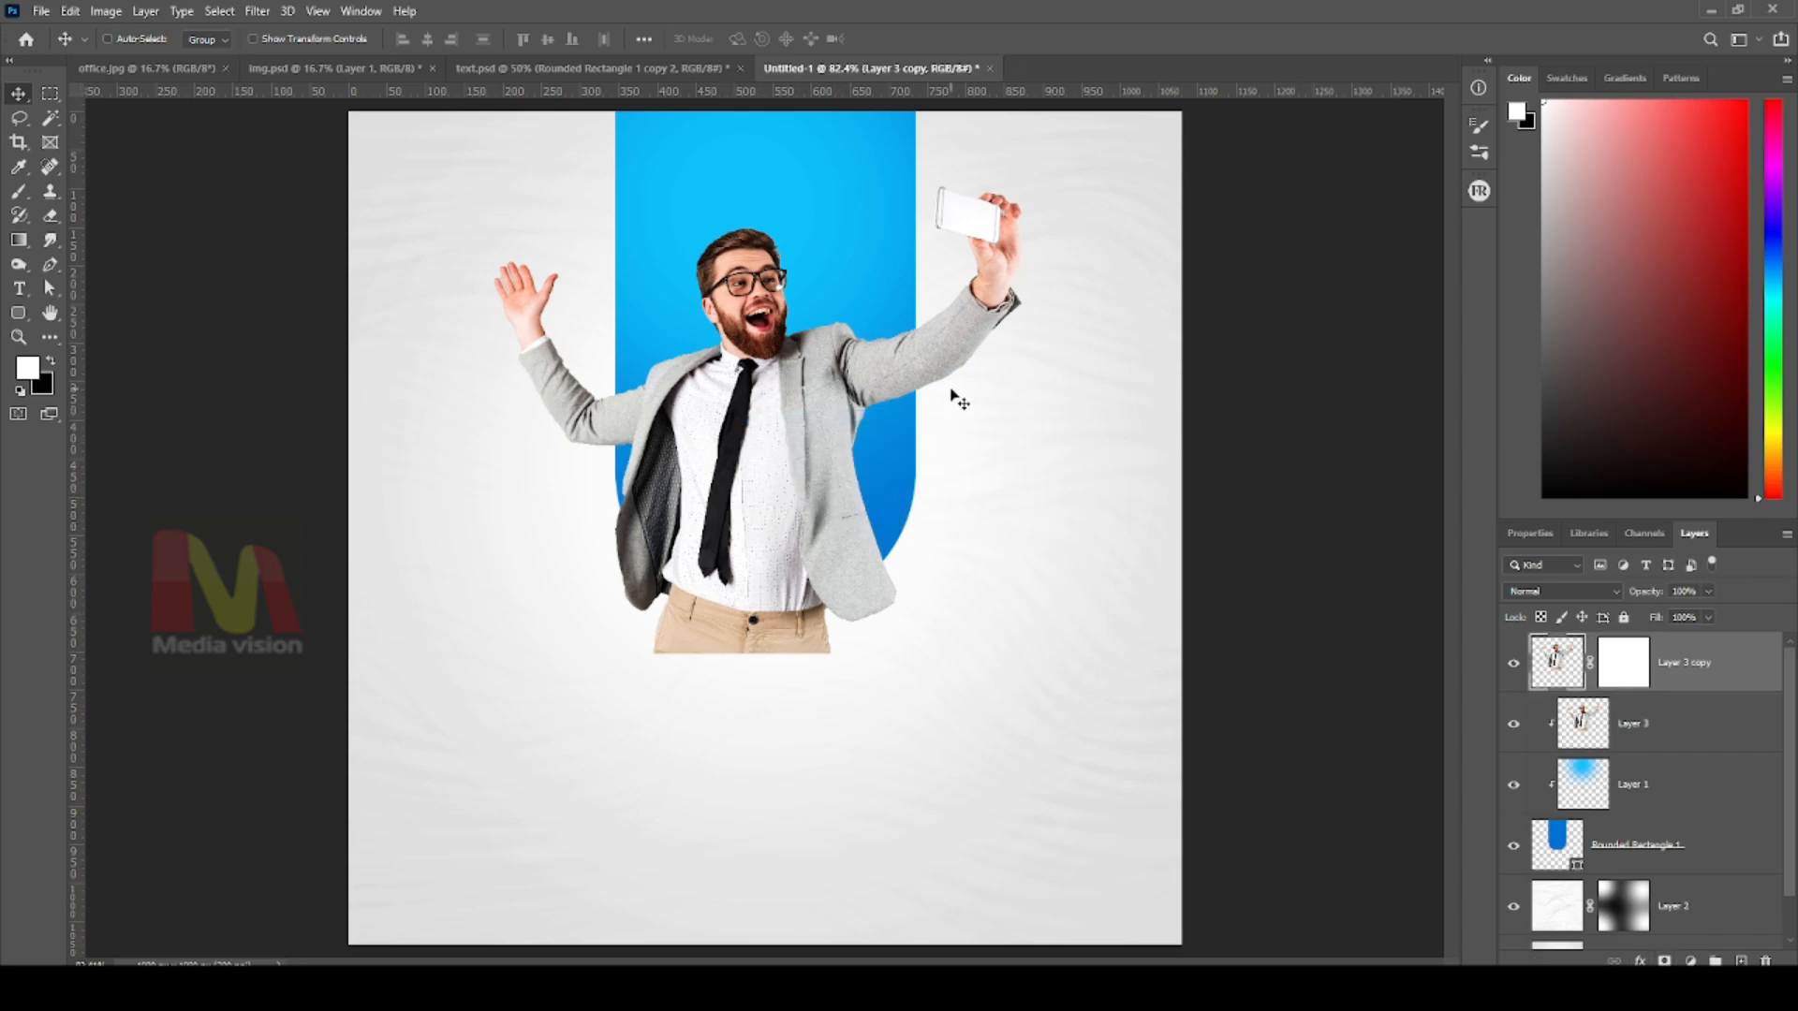
Load the rounded rectangle's outline as a selection, invert it and target the mask of Layer 3 copy
ctrl+click(1556, 854)
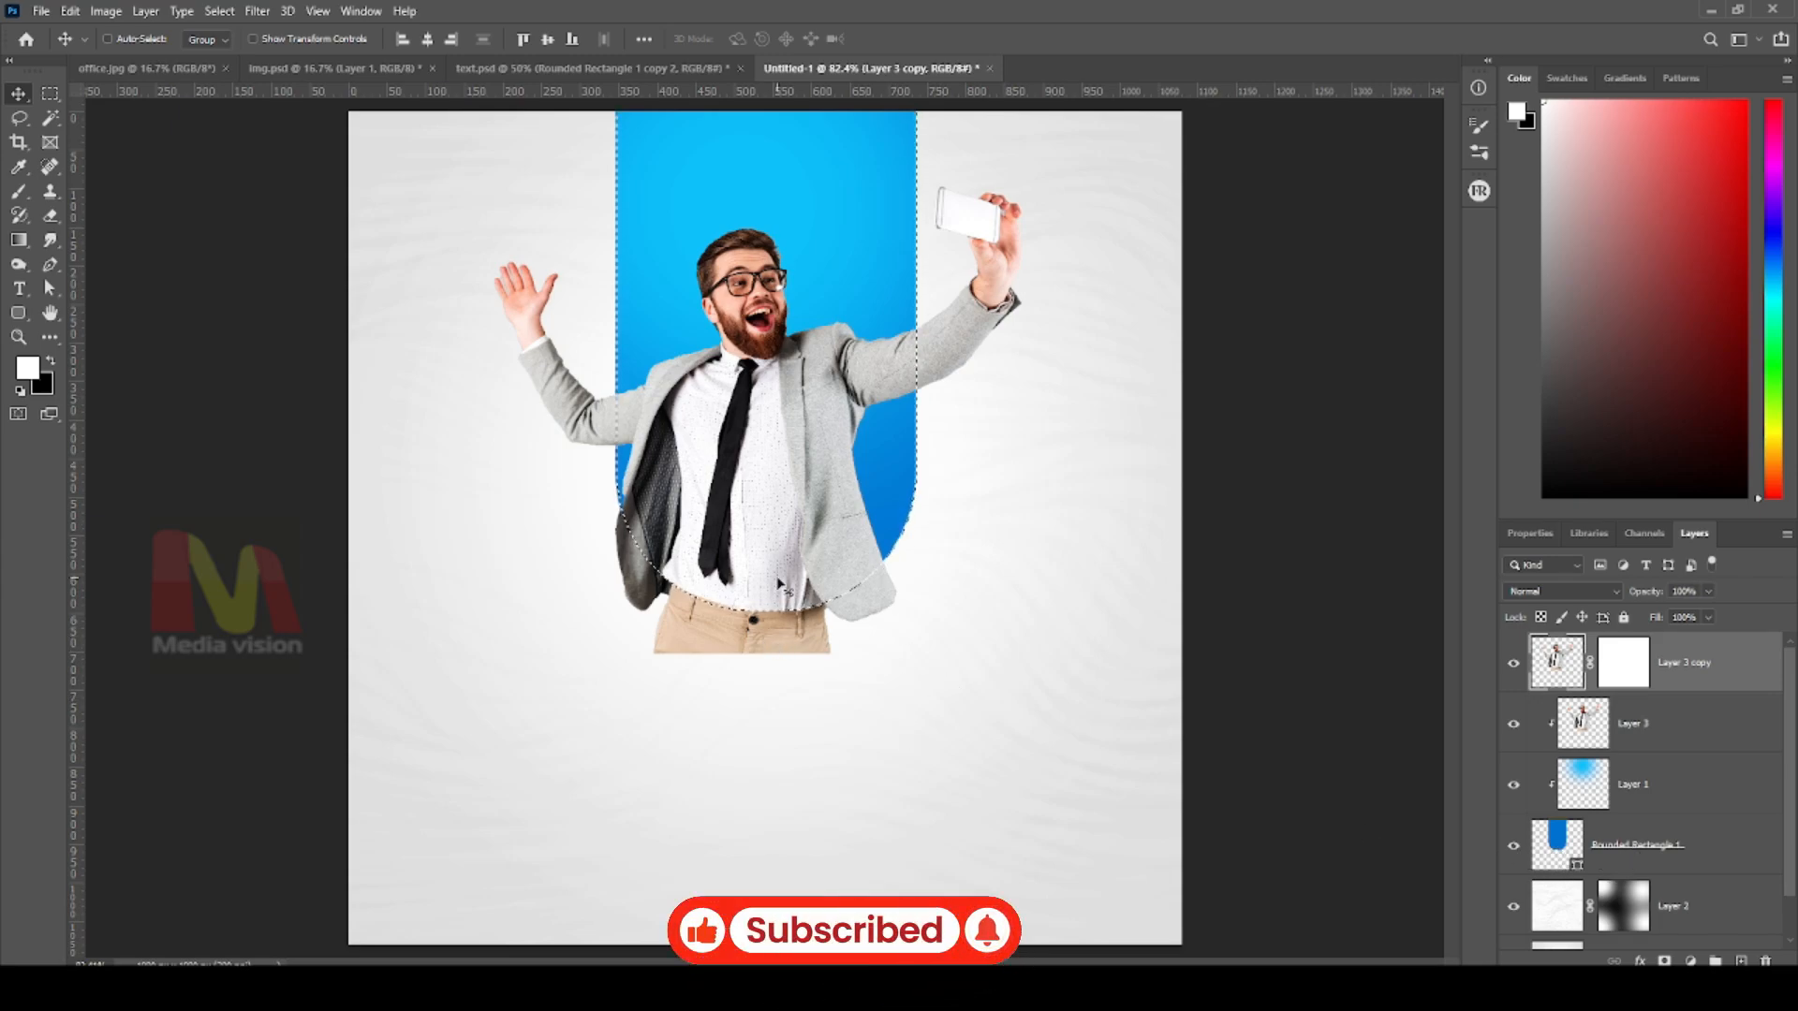
key(ctrl)
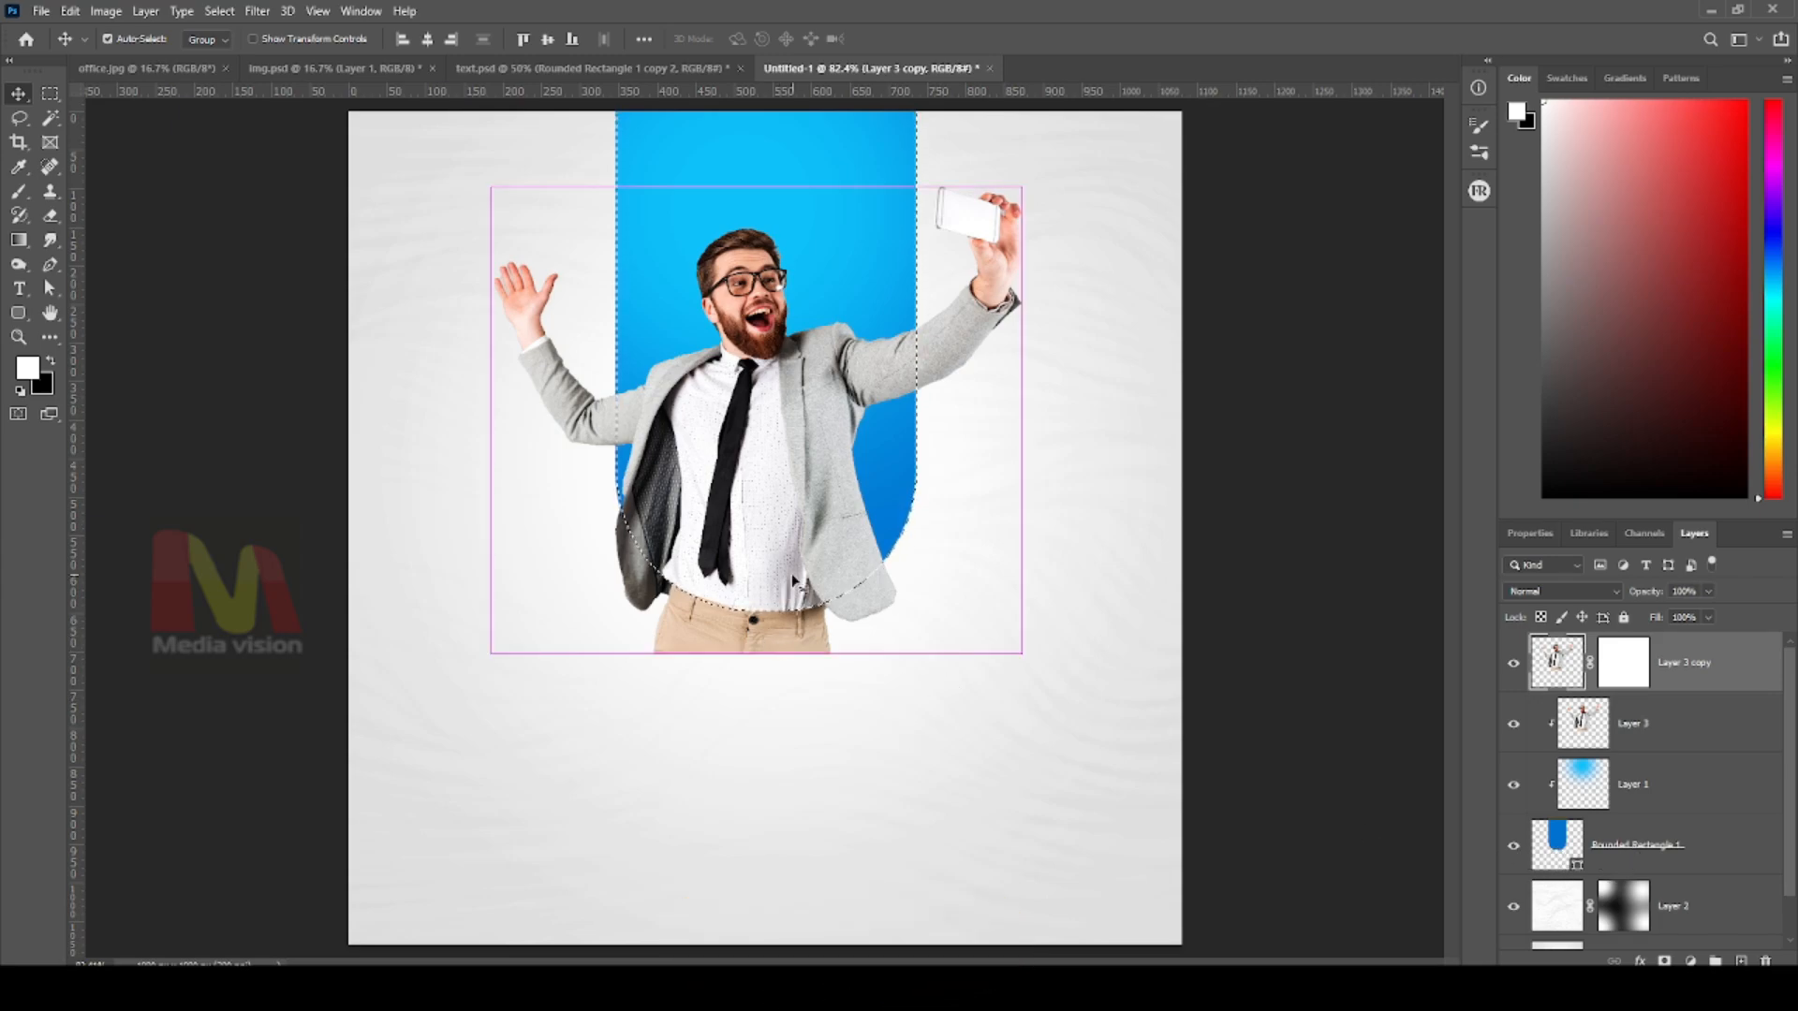
key(ctrl+shift+i)
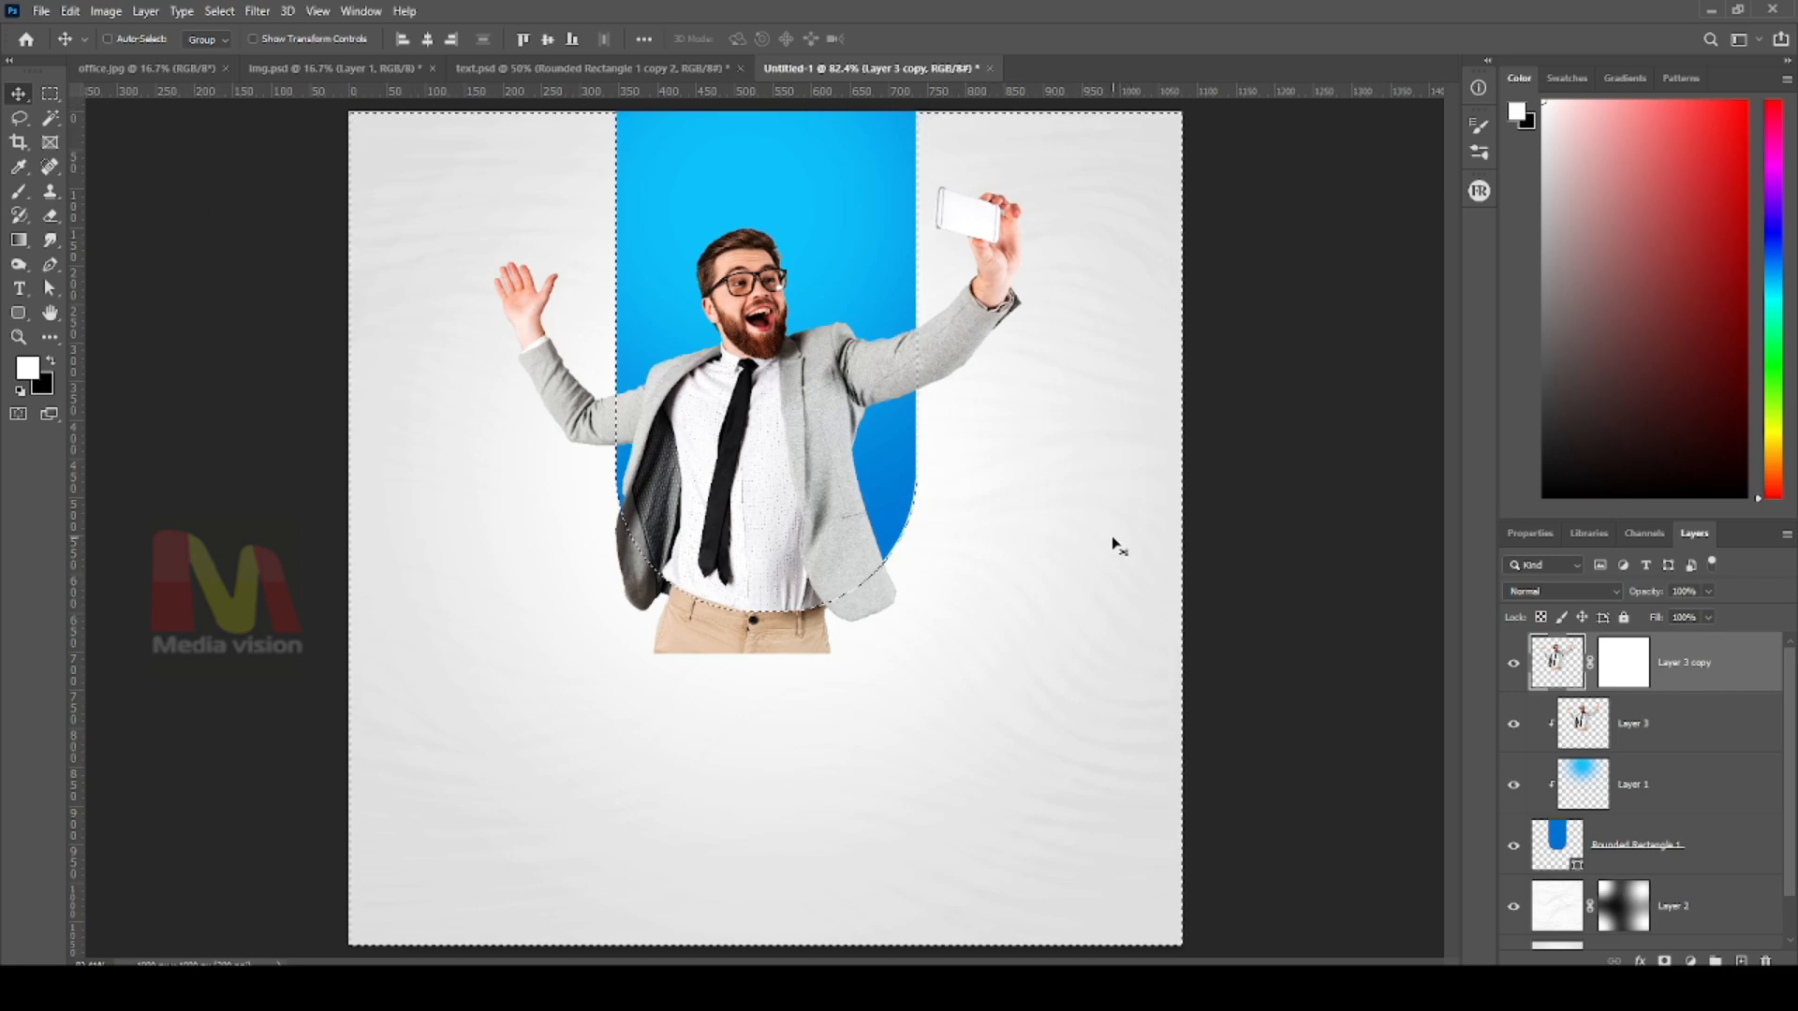
click(1621, 667)
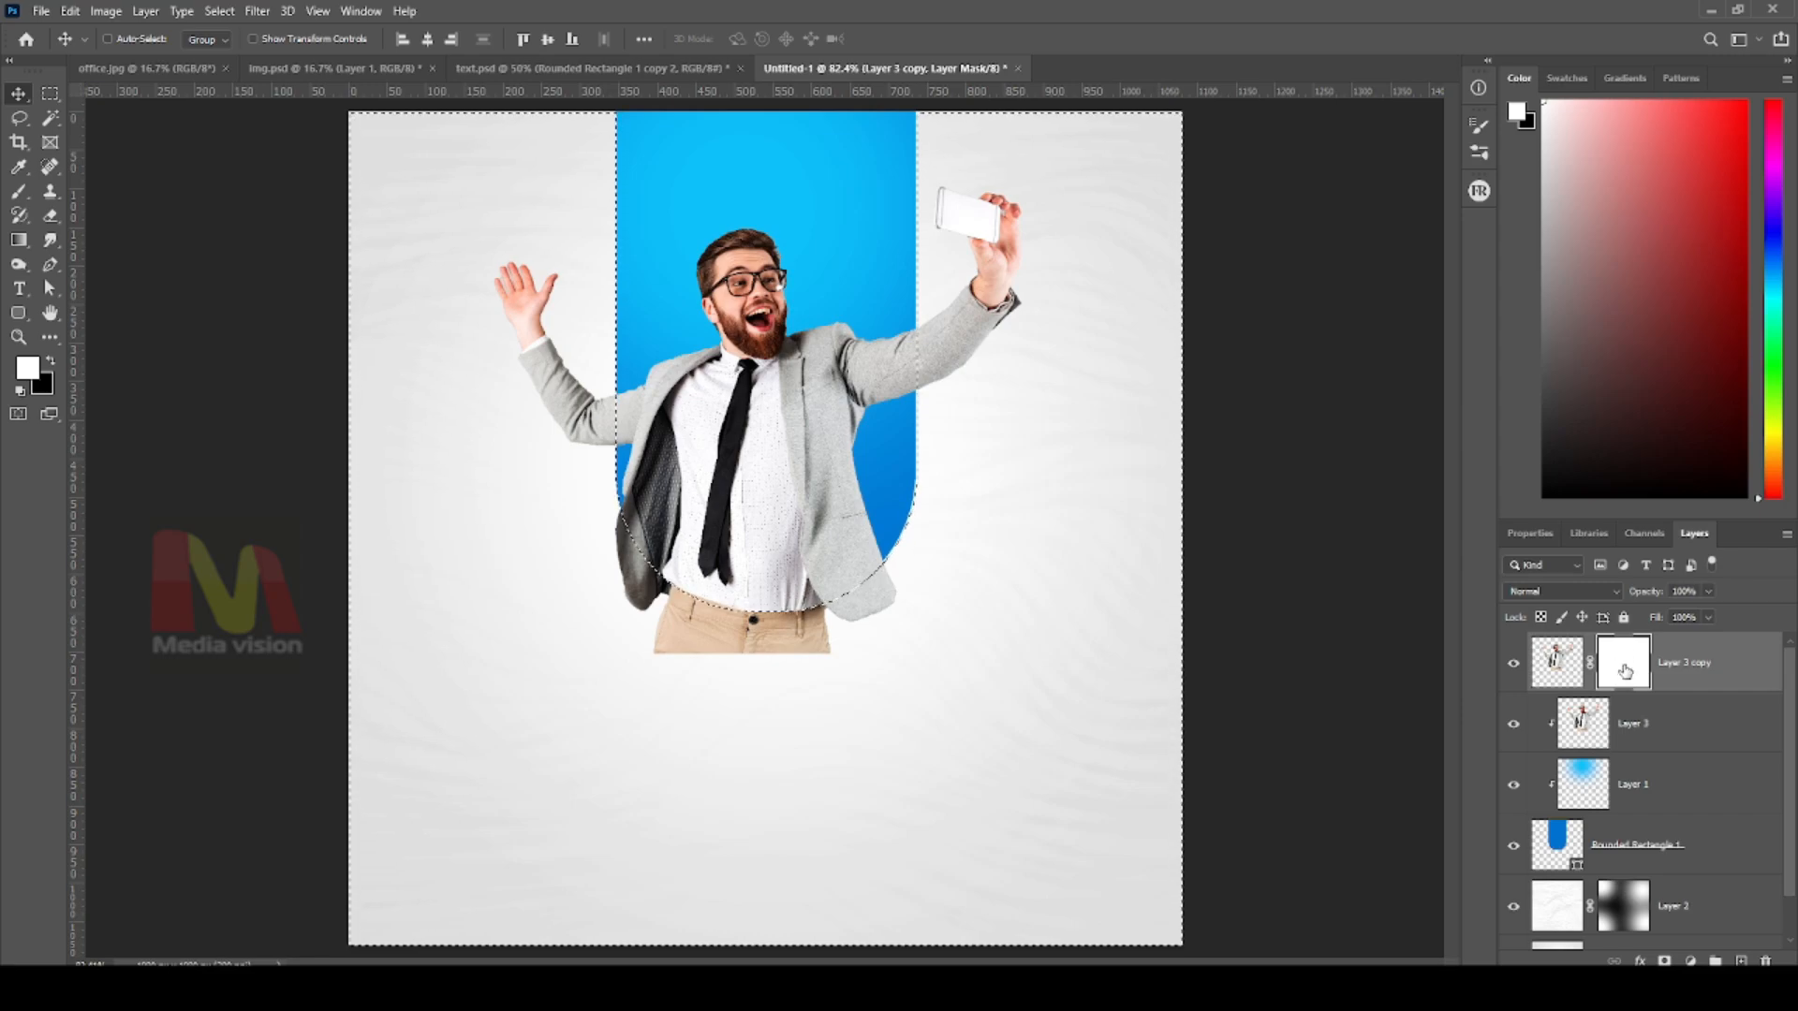
Paint black on the mask to hide the jacket hem and trousers below the rounded shape's curved edge, and deselect
key(b)
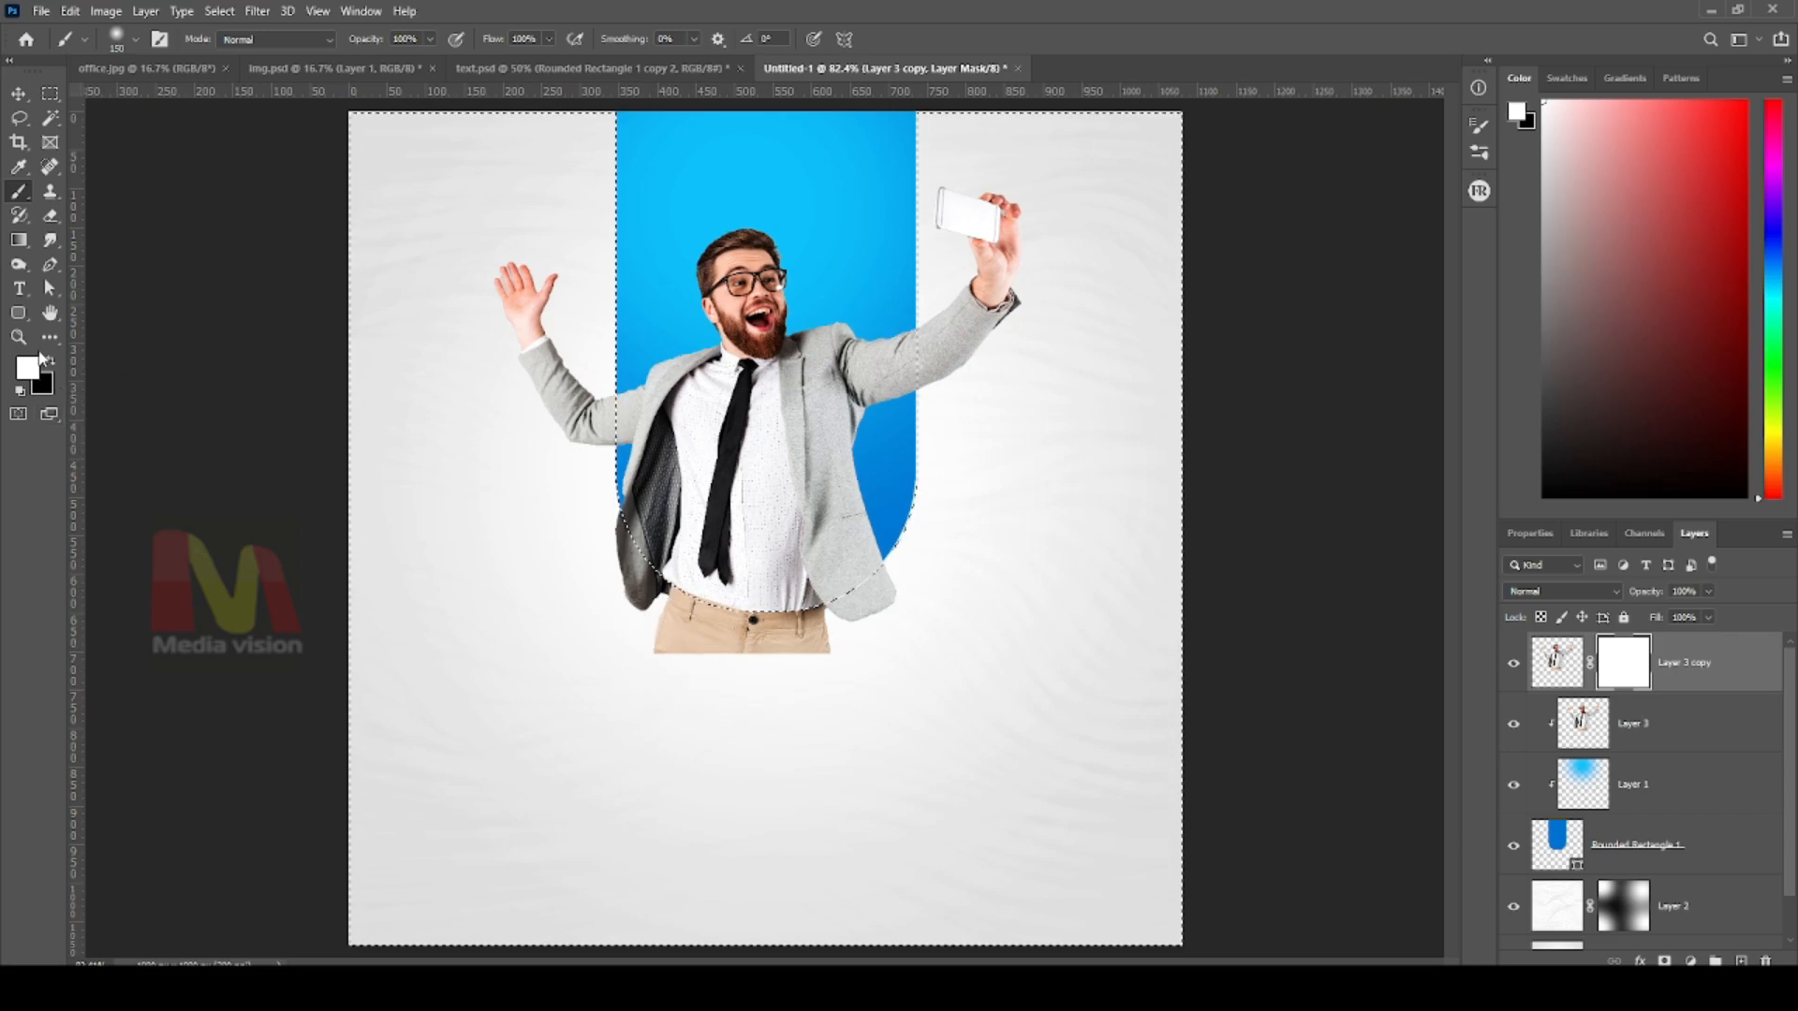
click(52, 362)
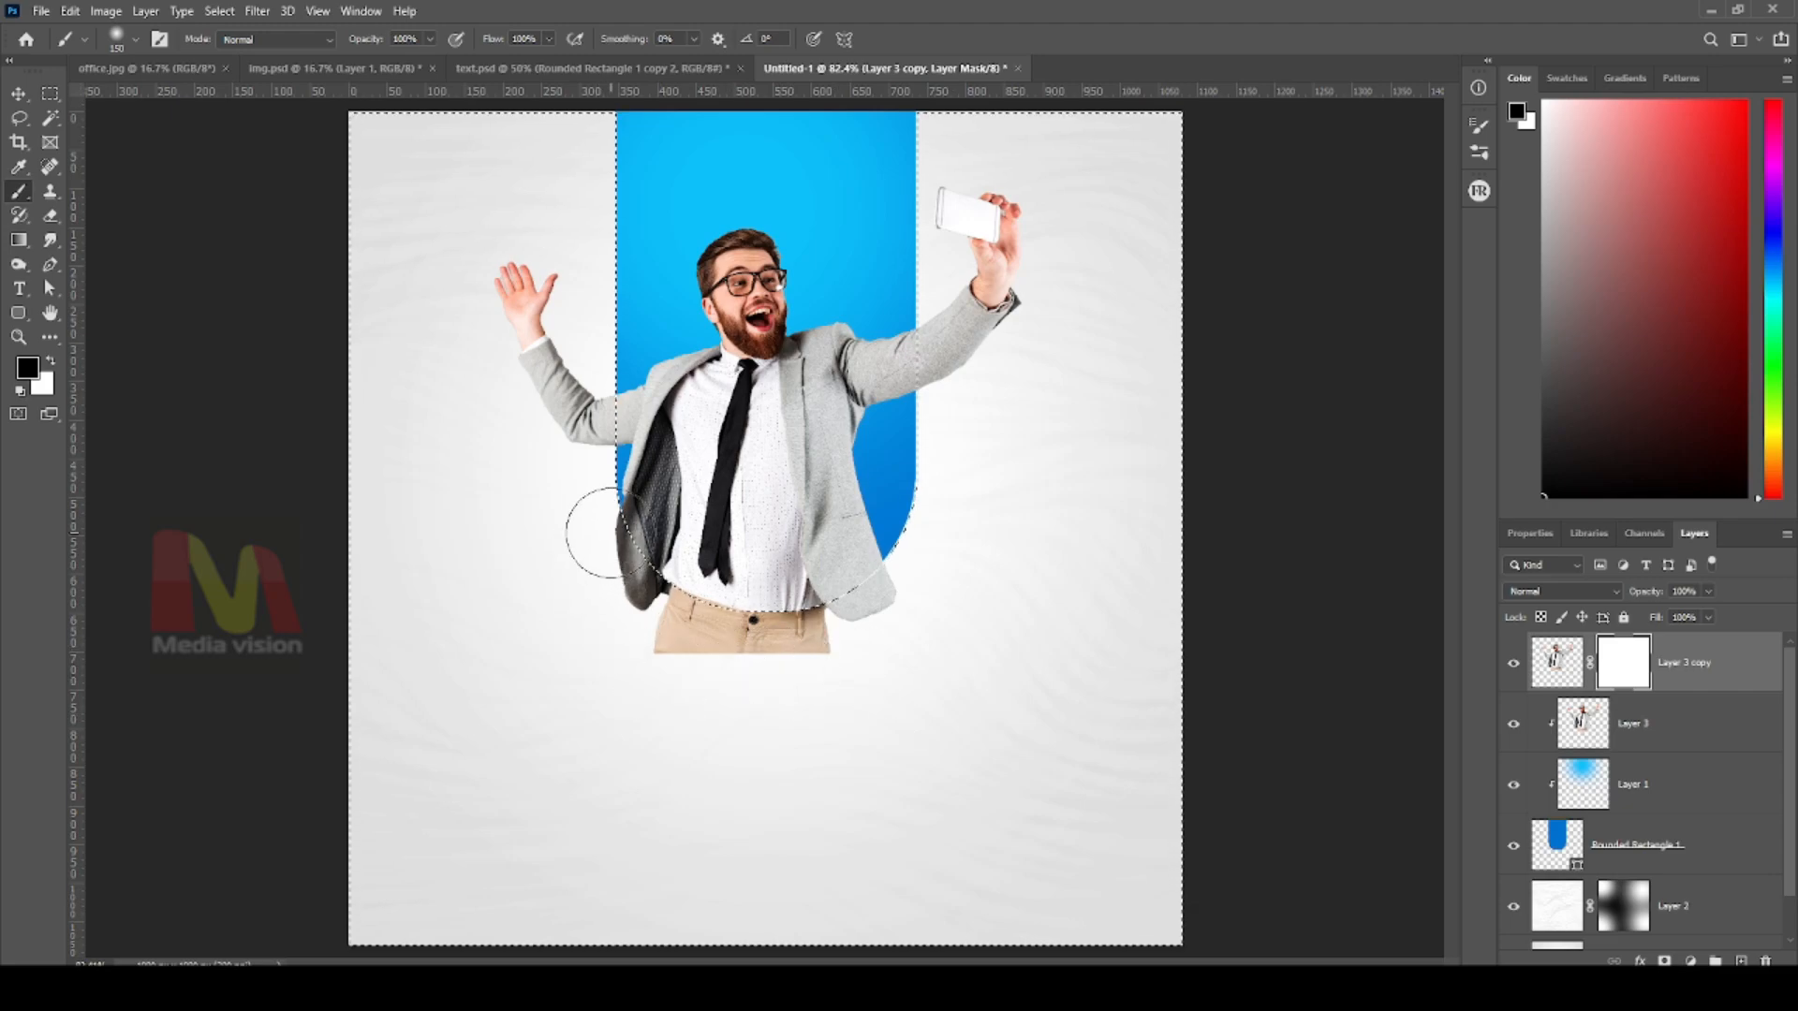
mouse_move(697, 651)
mouse_down()
mouse_move(814, 653)
mouse_move(894, 604)
mouse_up()
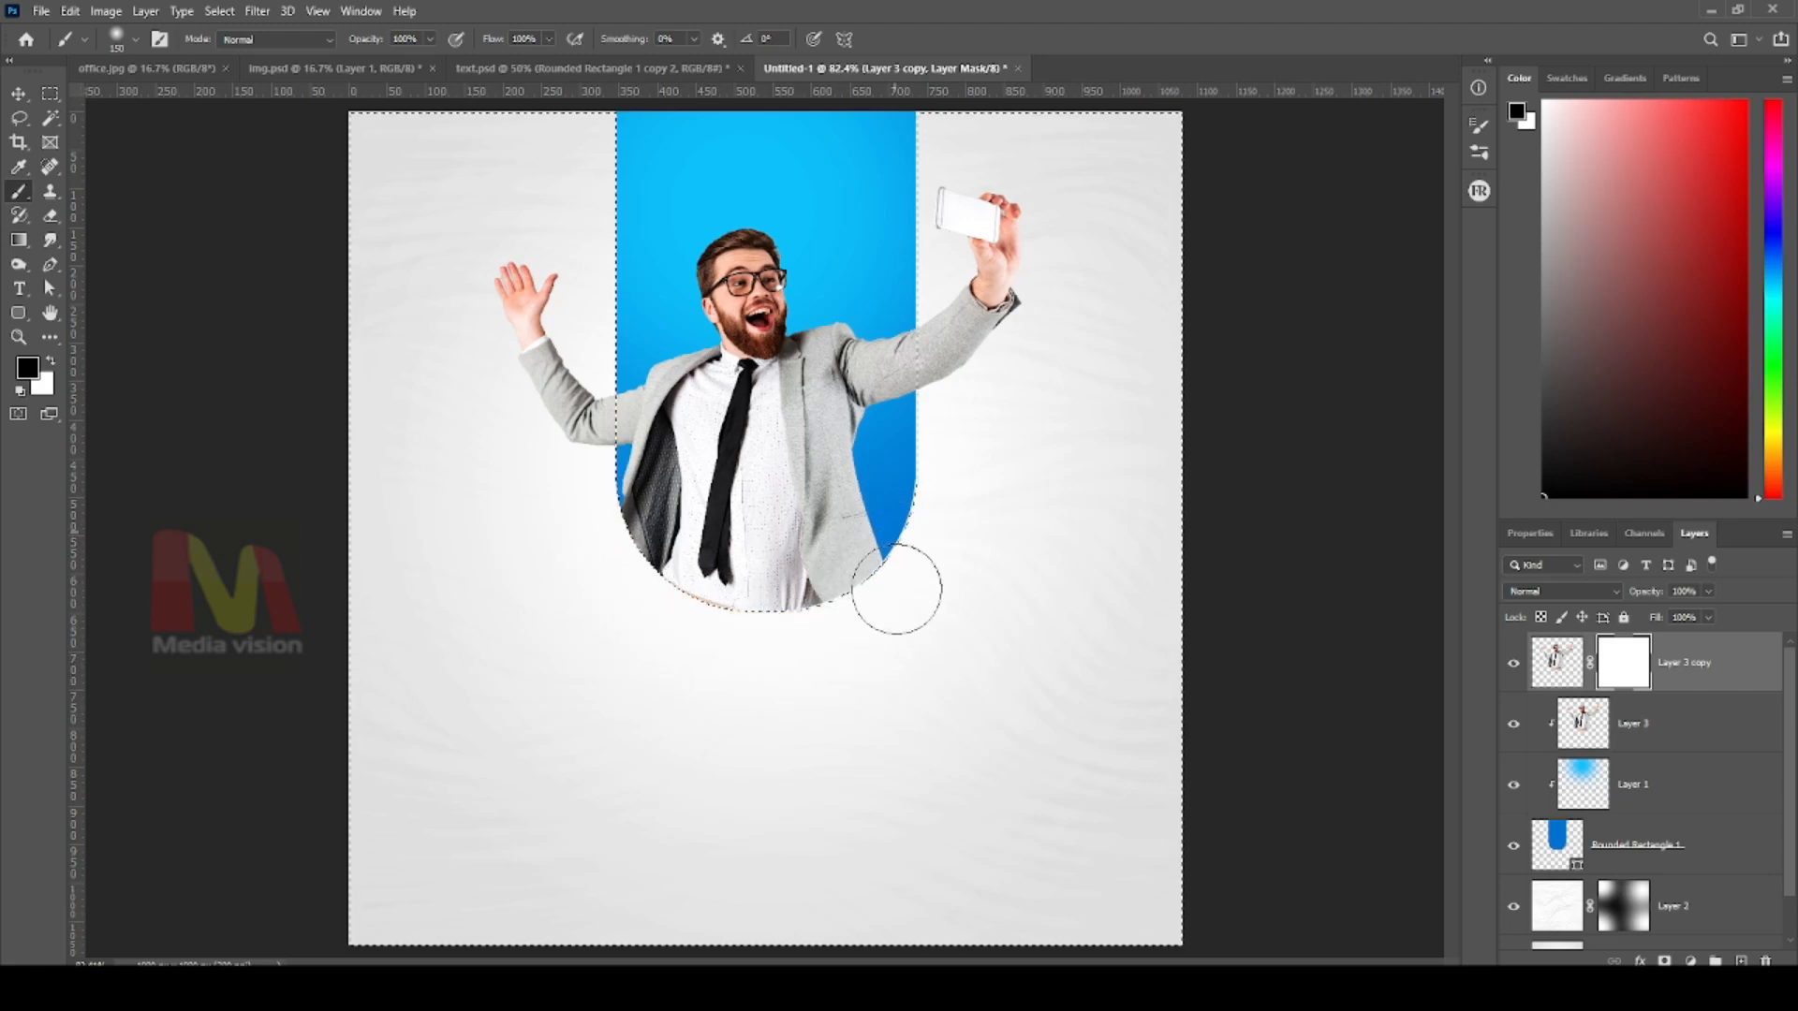
mouse_move(852, 595)
mouse_down()
mouse_move(726, 621)
mouse_move(593, 525)
mouse_move(675, 616)
mouse_move(904, 573)
mouse_move(859, 615)
mouse_move(610, 550)
mouse_move(824, 686)
mouse_up()
key(ctrl+d)
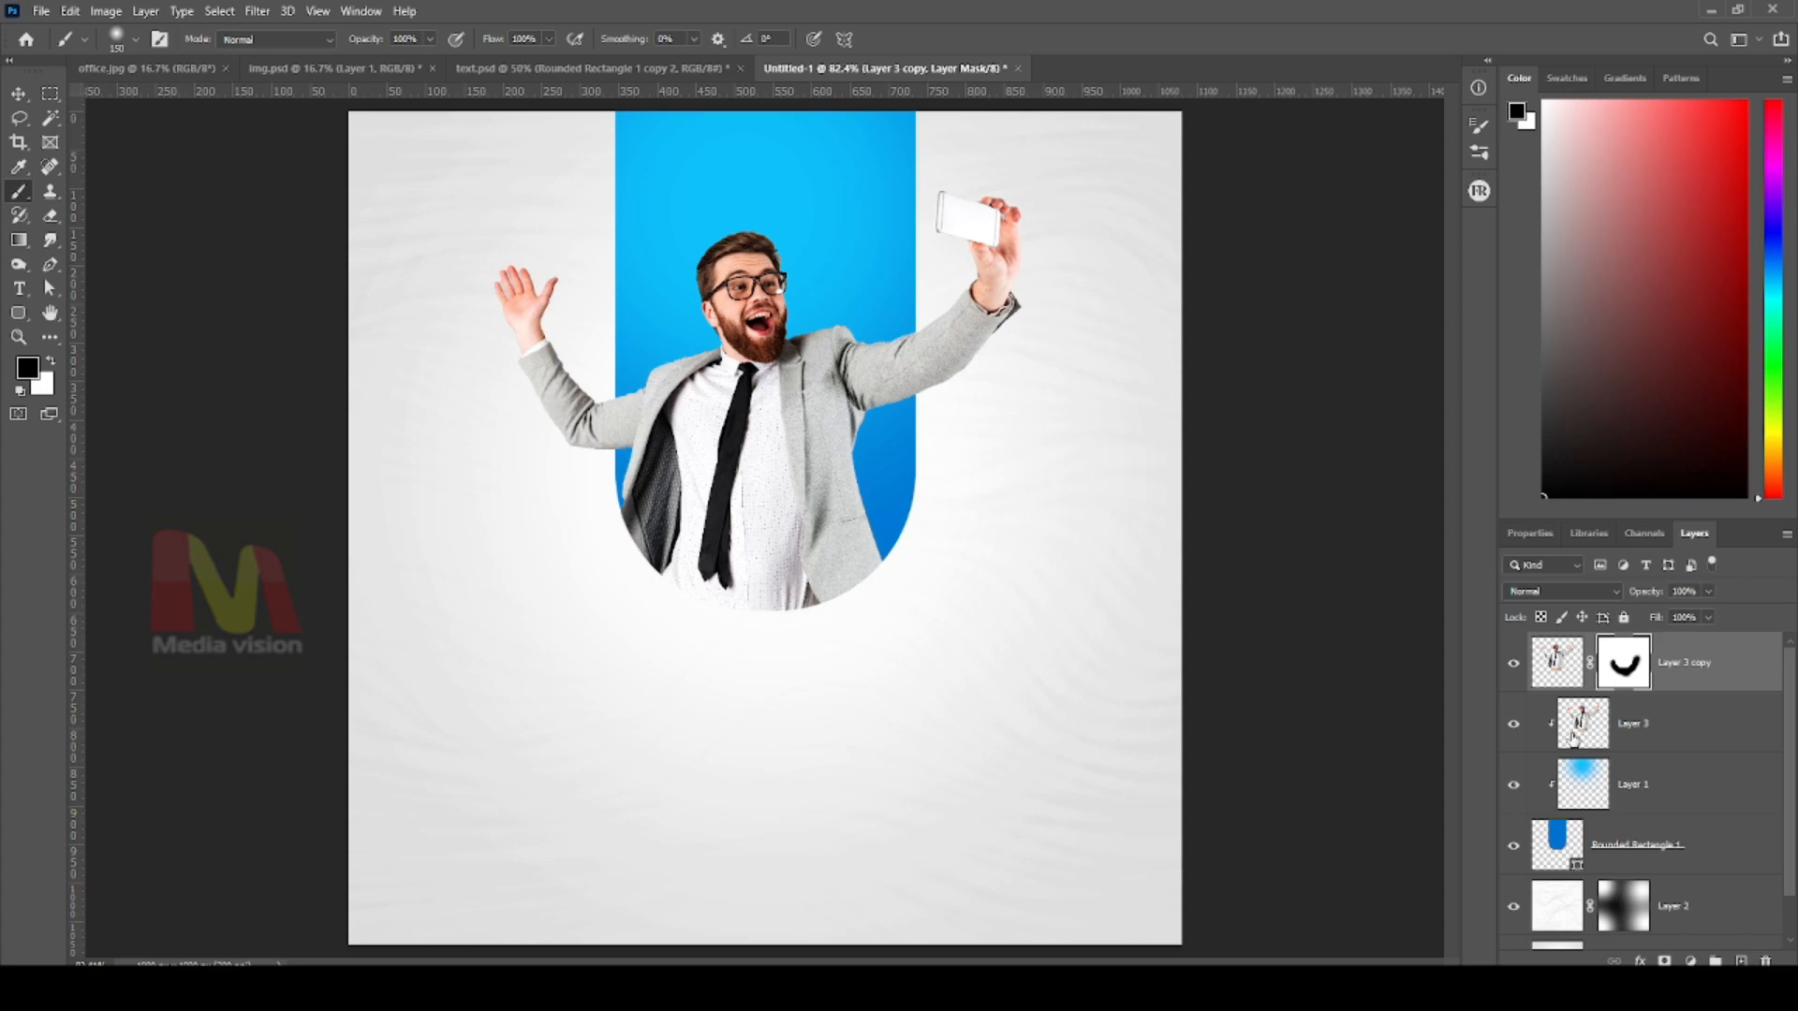
Create a new layer above Layer 3 copy and fill the man's outline, loaded from Layer 3, with black
scroll(1582, 721, down, 1)
scroll(1625, 729, up, 1)
drag(1612, 513, 1609, 229)
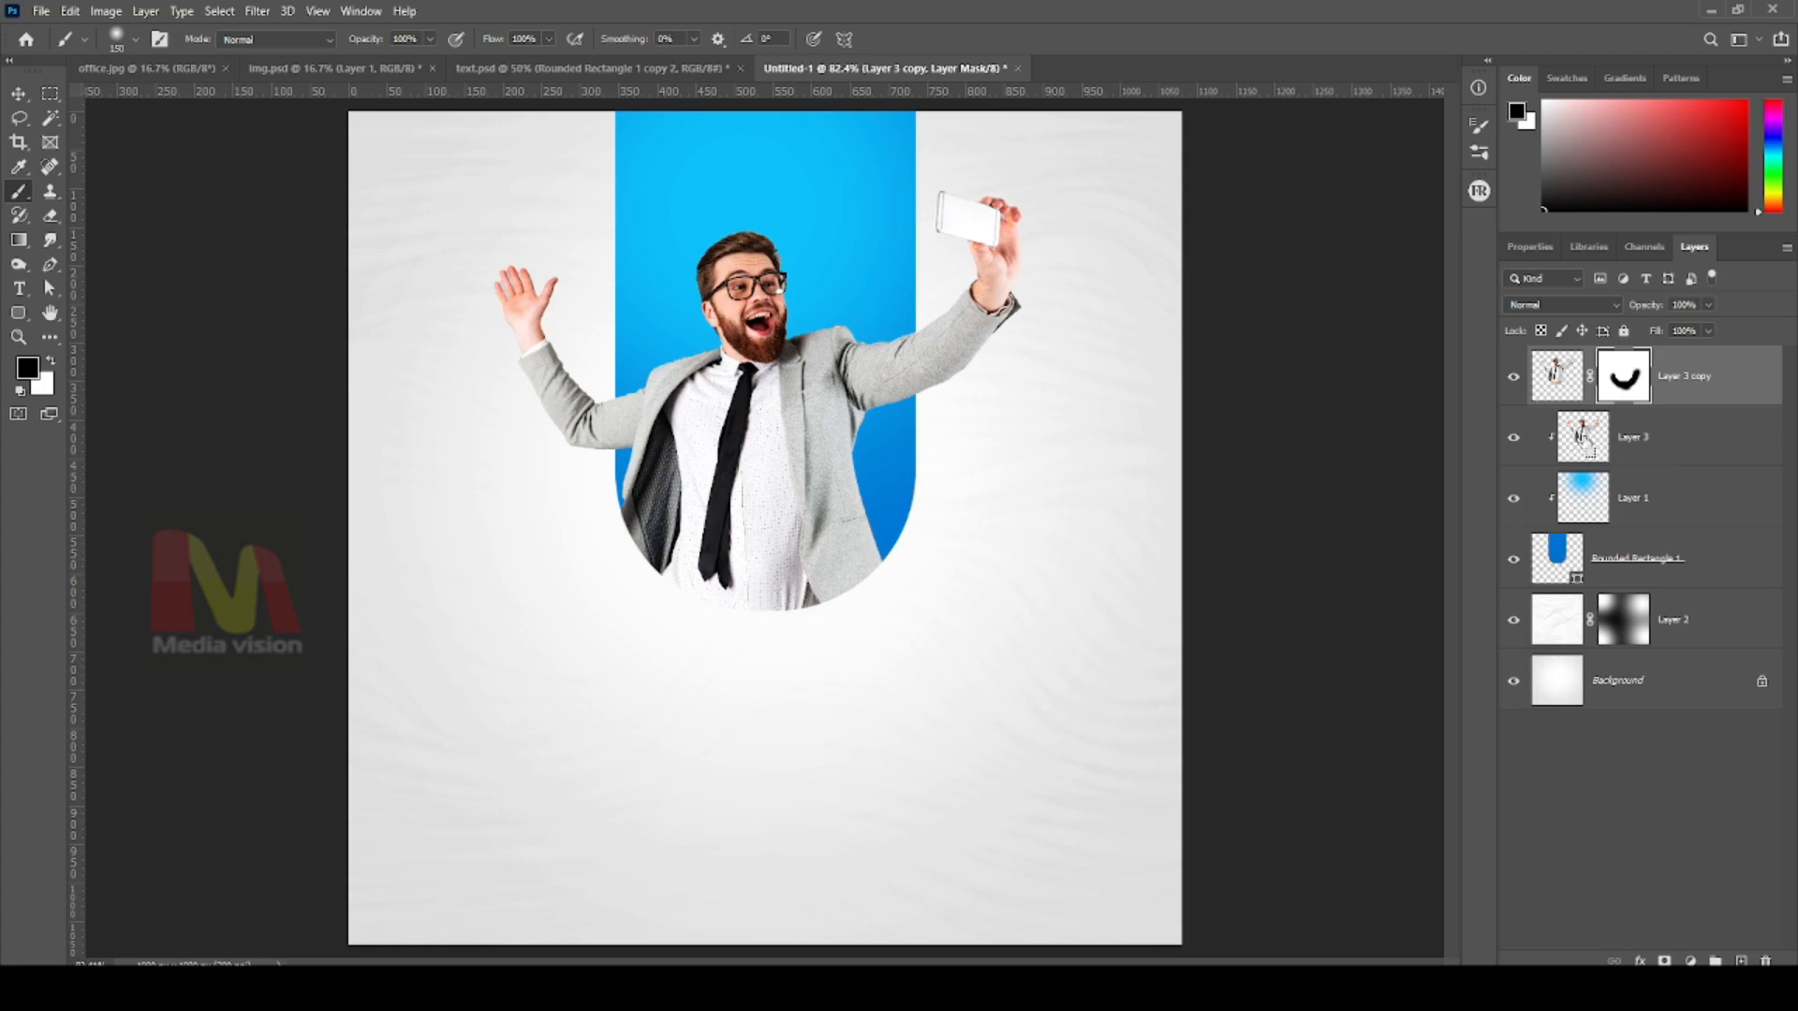
ctrl+click(1581, 438)
key(ctrl+shift+n)
key(Return)
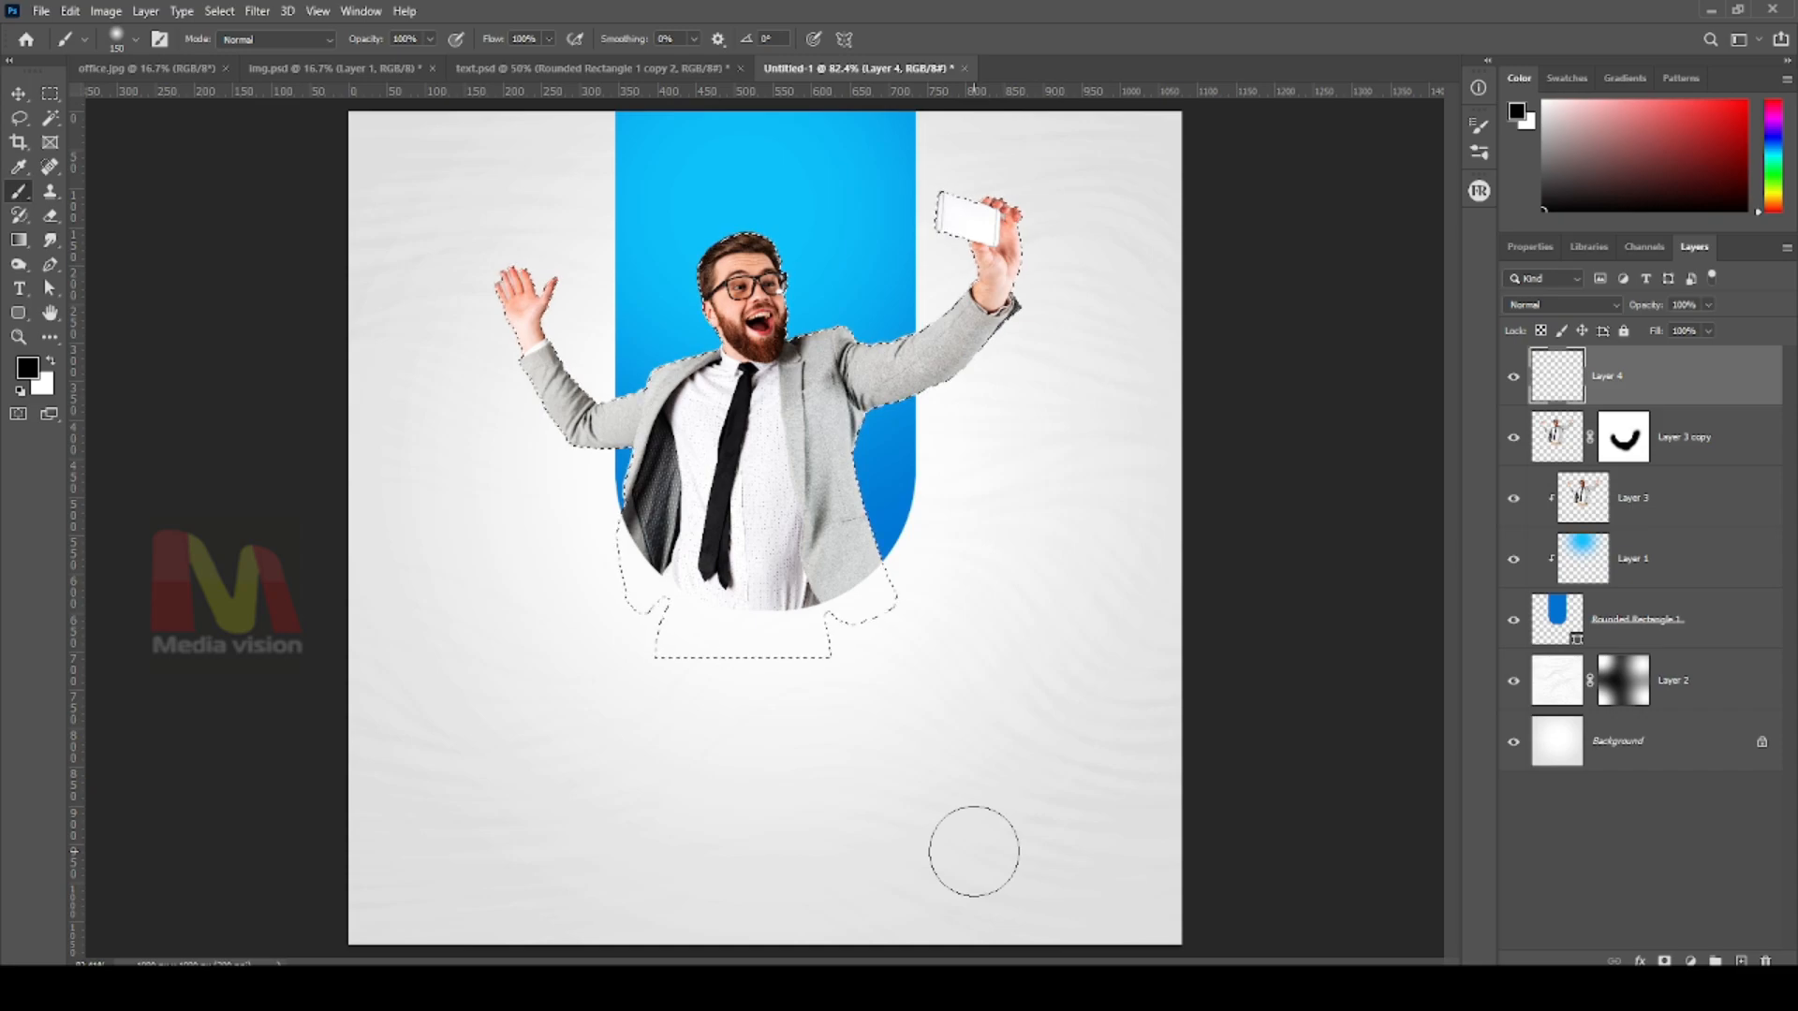
key(alt+BackSpace)
key(ctrl+d)
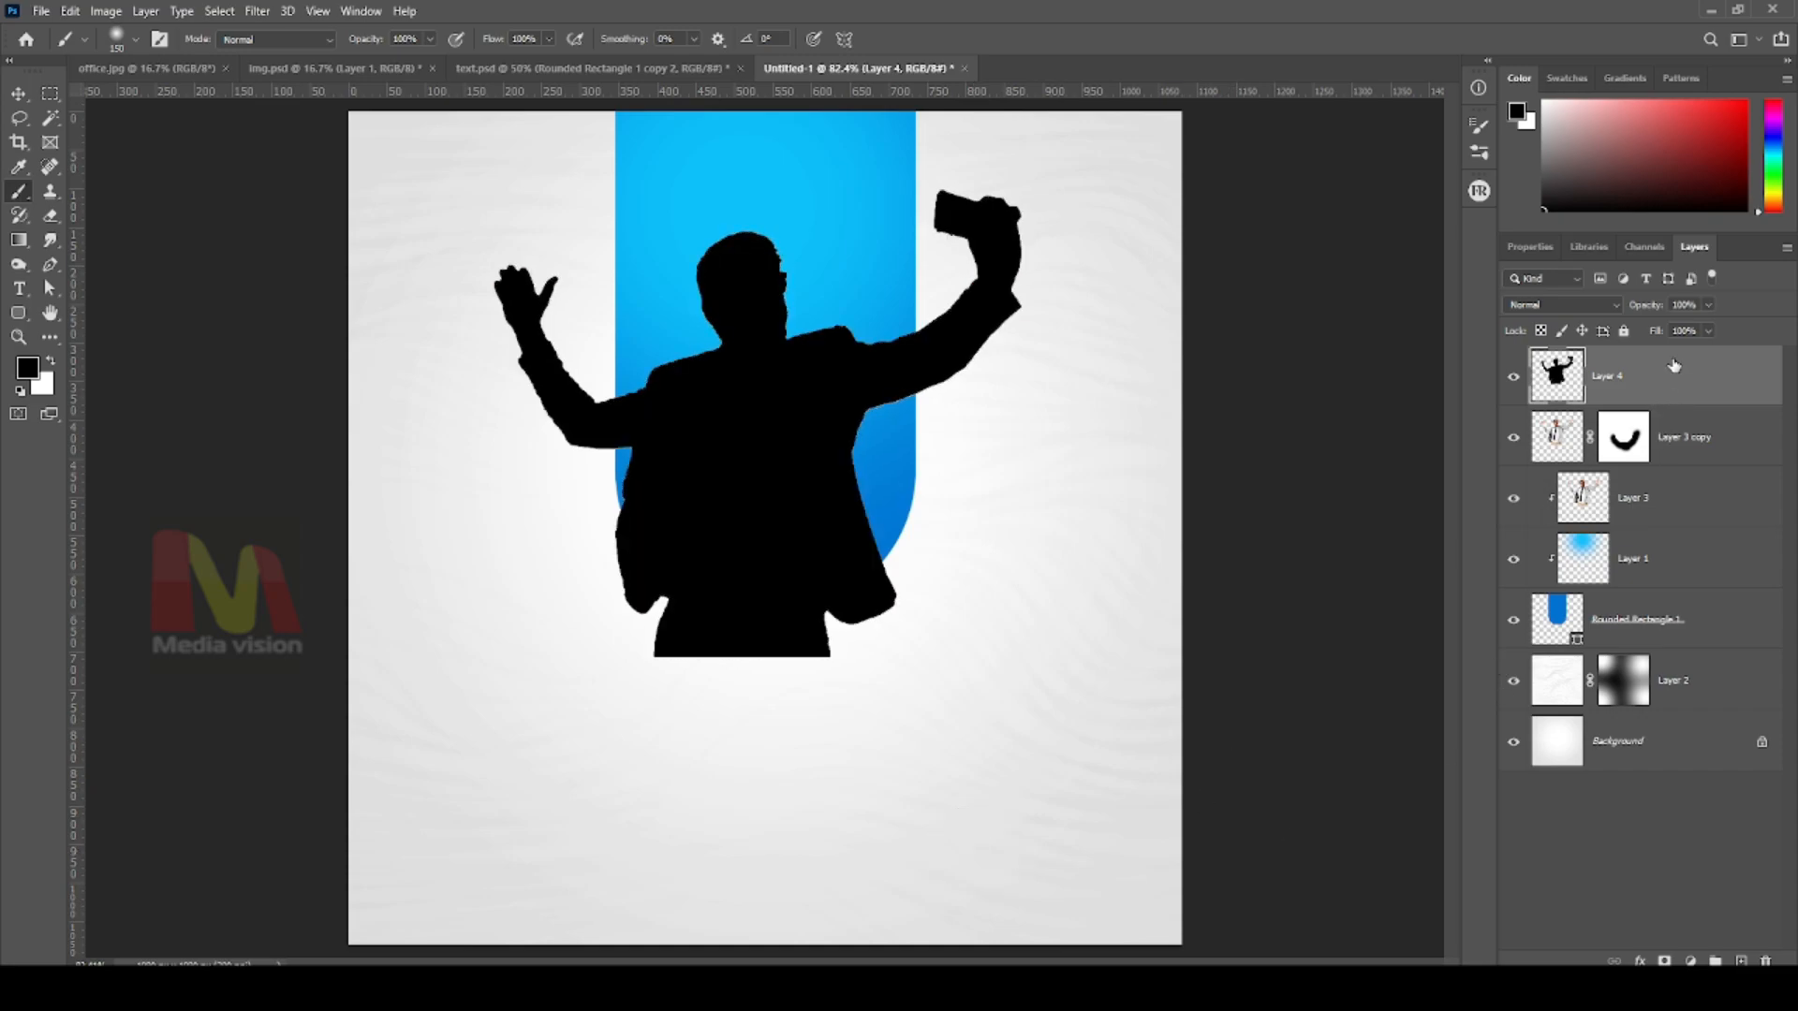
Place the black silhouette on Layer 4 beneath Layer 3 copy and soften it with a Gaussian Blur
drag(1675, 360, 1659, 496)
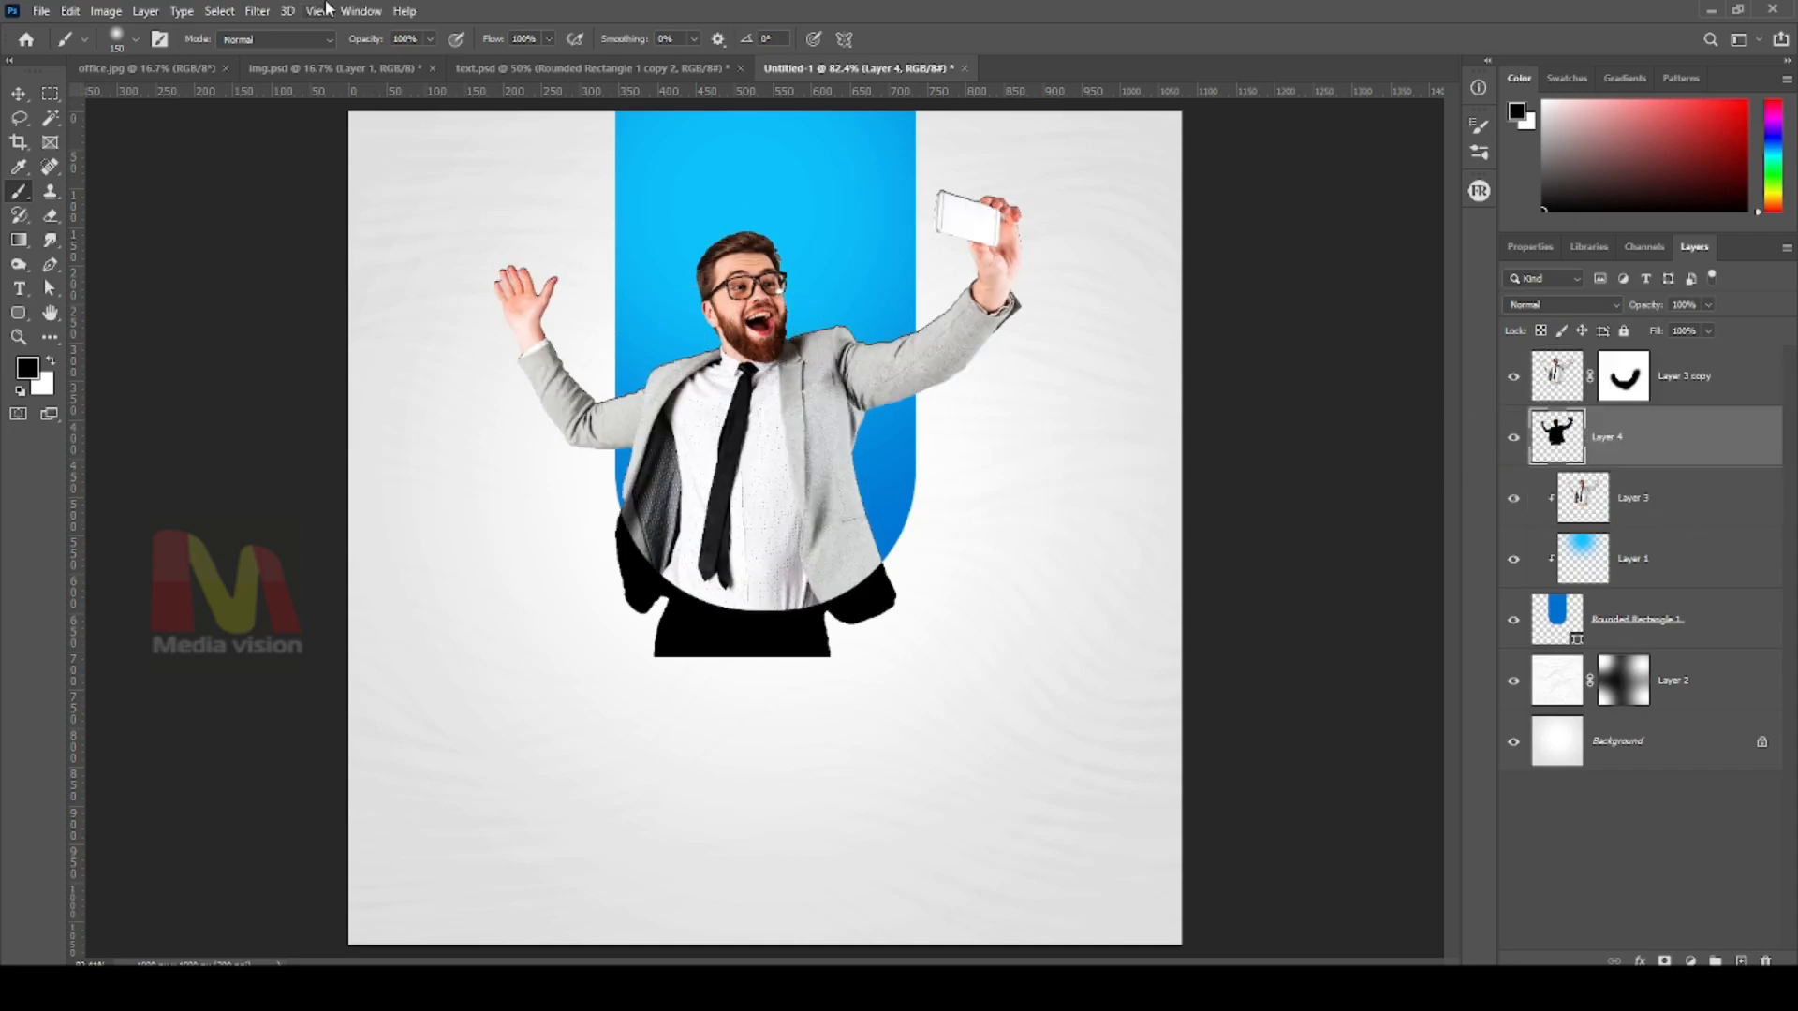
click(256, 11)
mouse_move(312, 251)
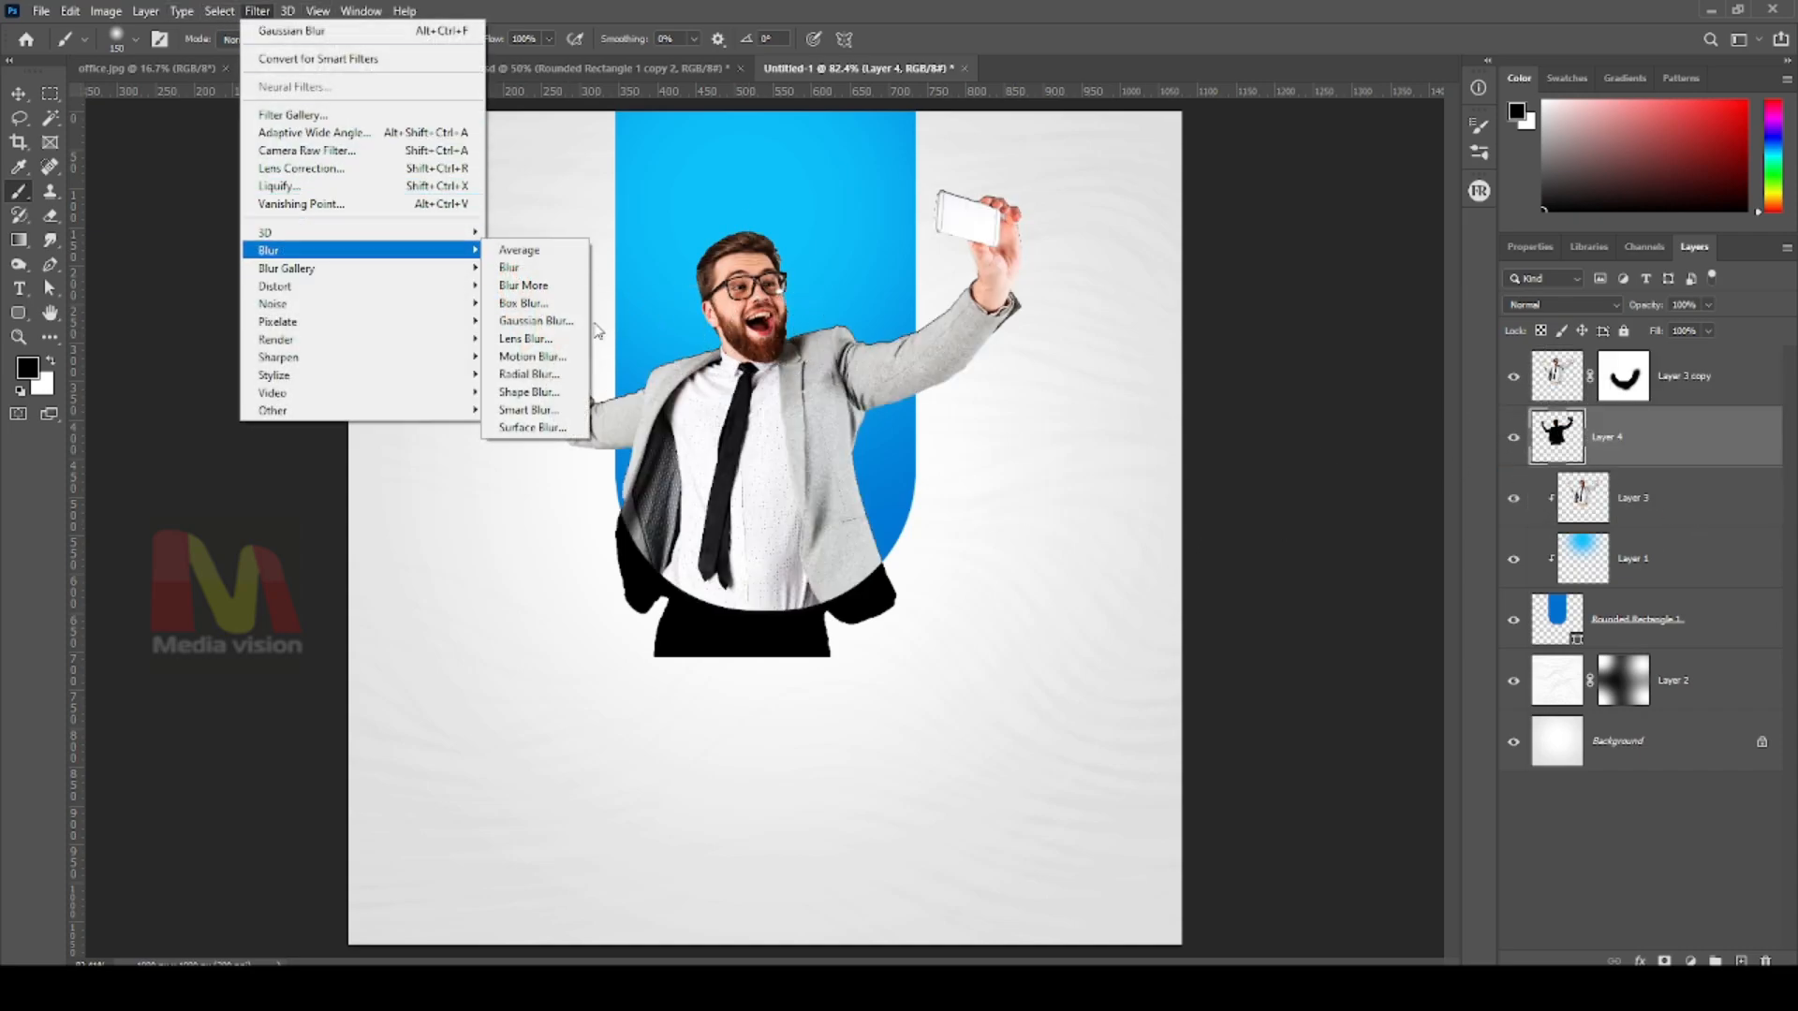
click(535, 321)
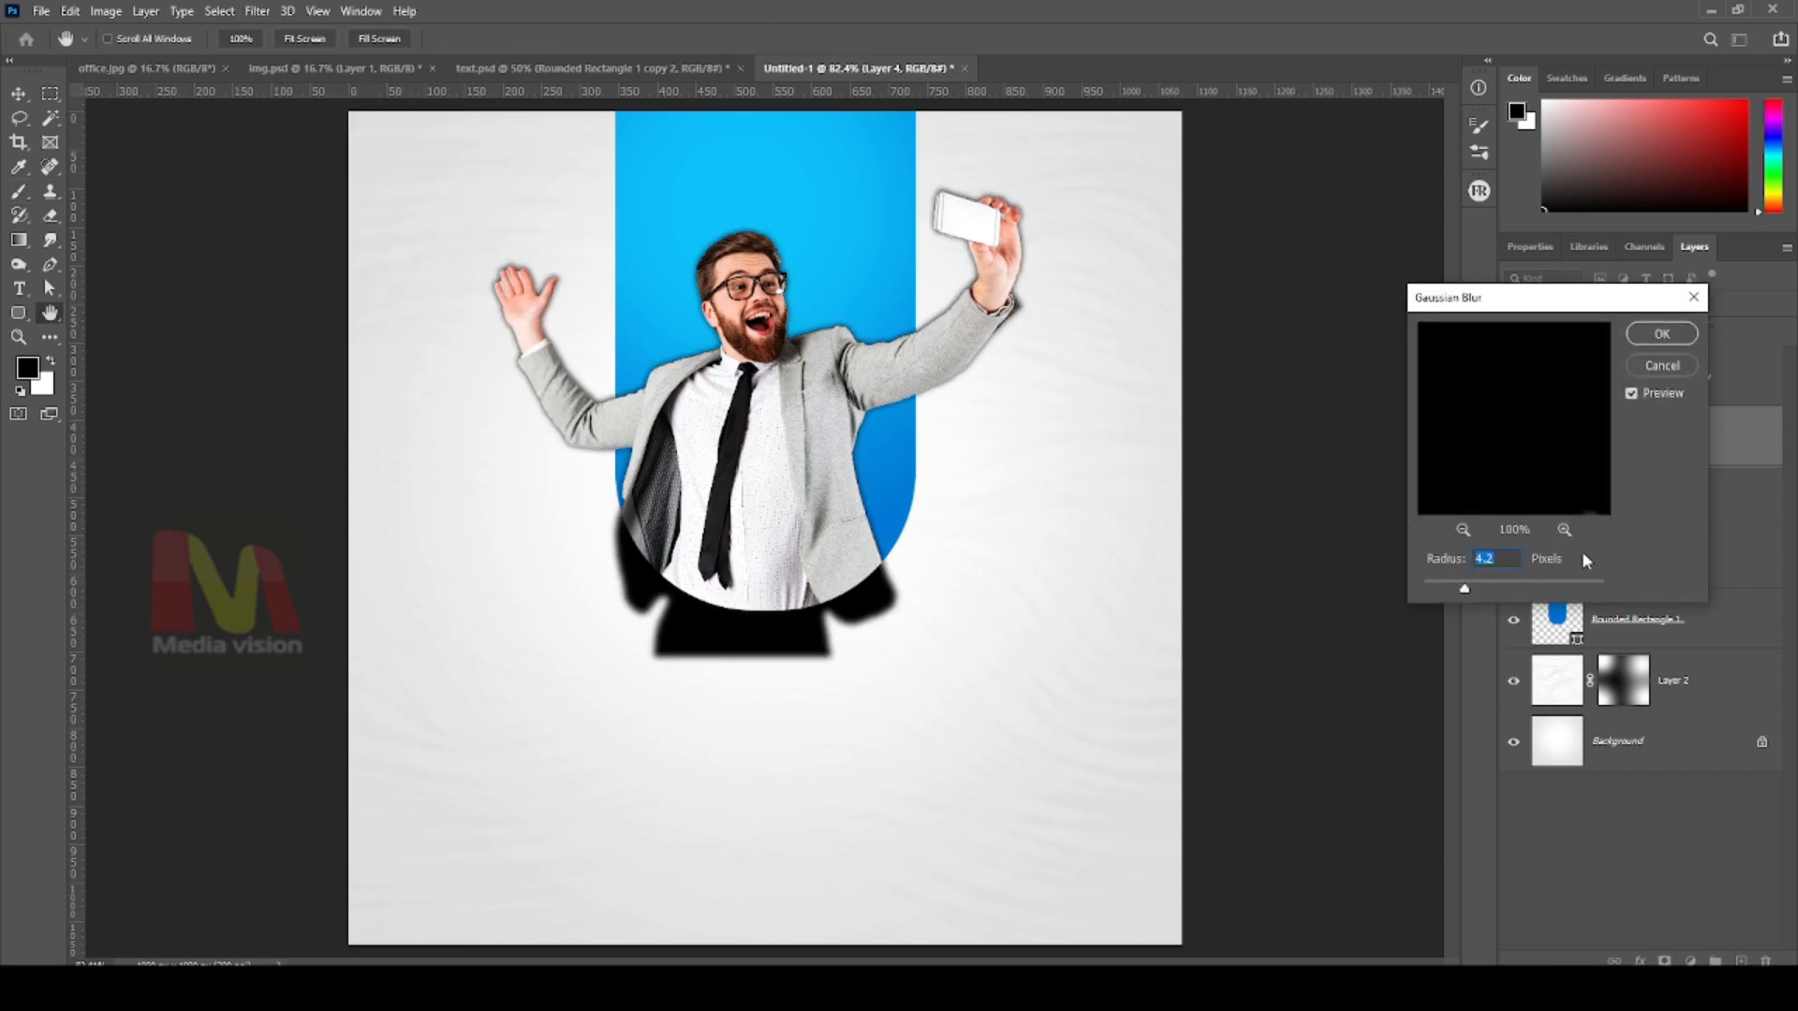
drag(1465, 588, 1477, 588)
click(1660, 335)
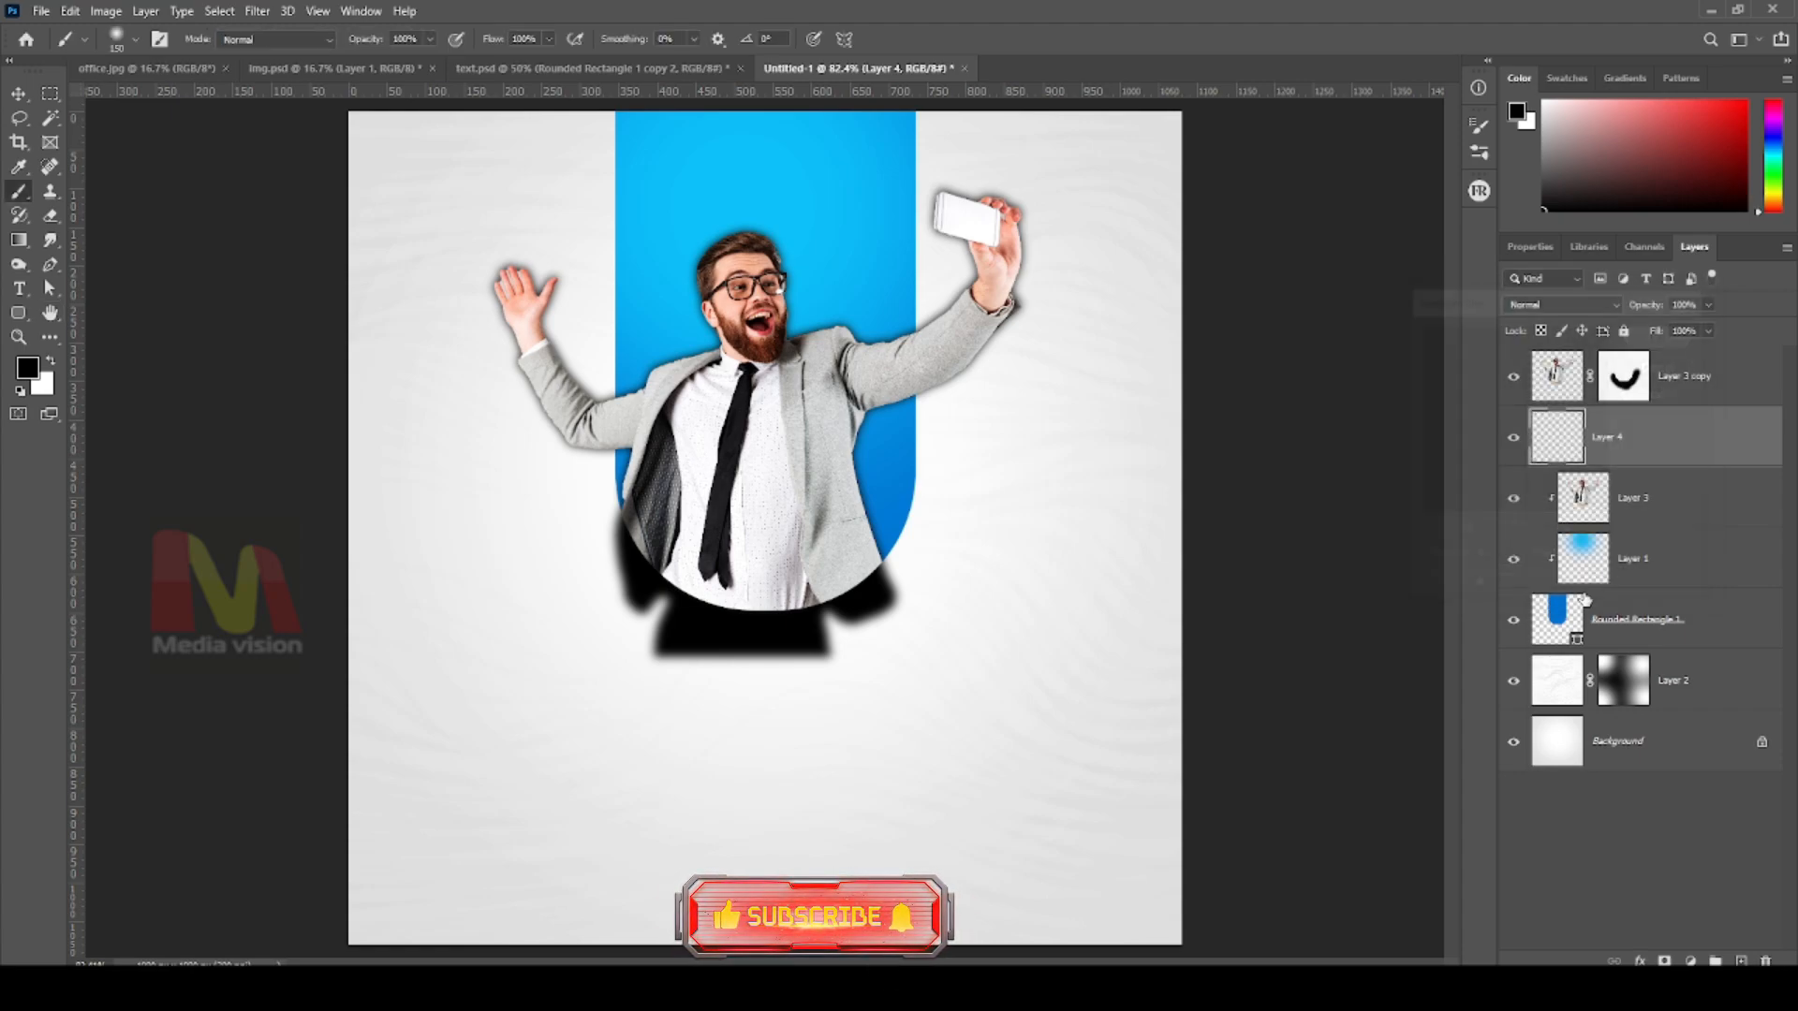
Move the blurred silhouette below Layer 3, clipped to the rounded shape, and set its opacity to about 75%
click(1706, 306)
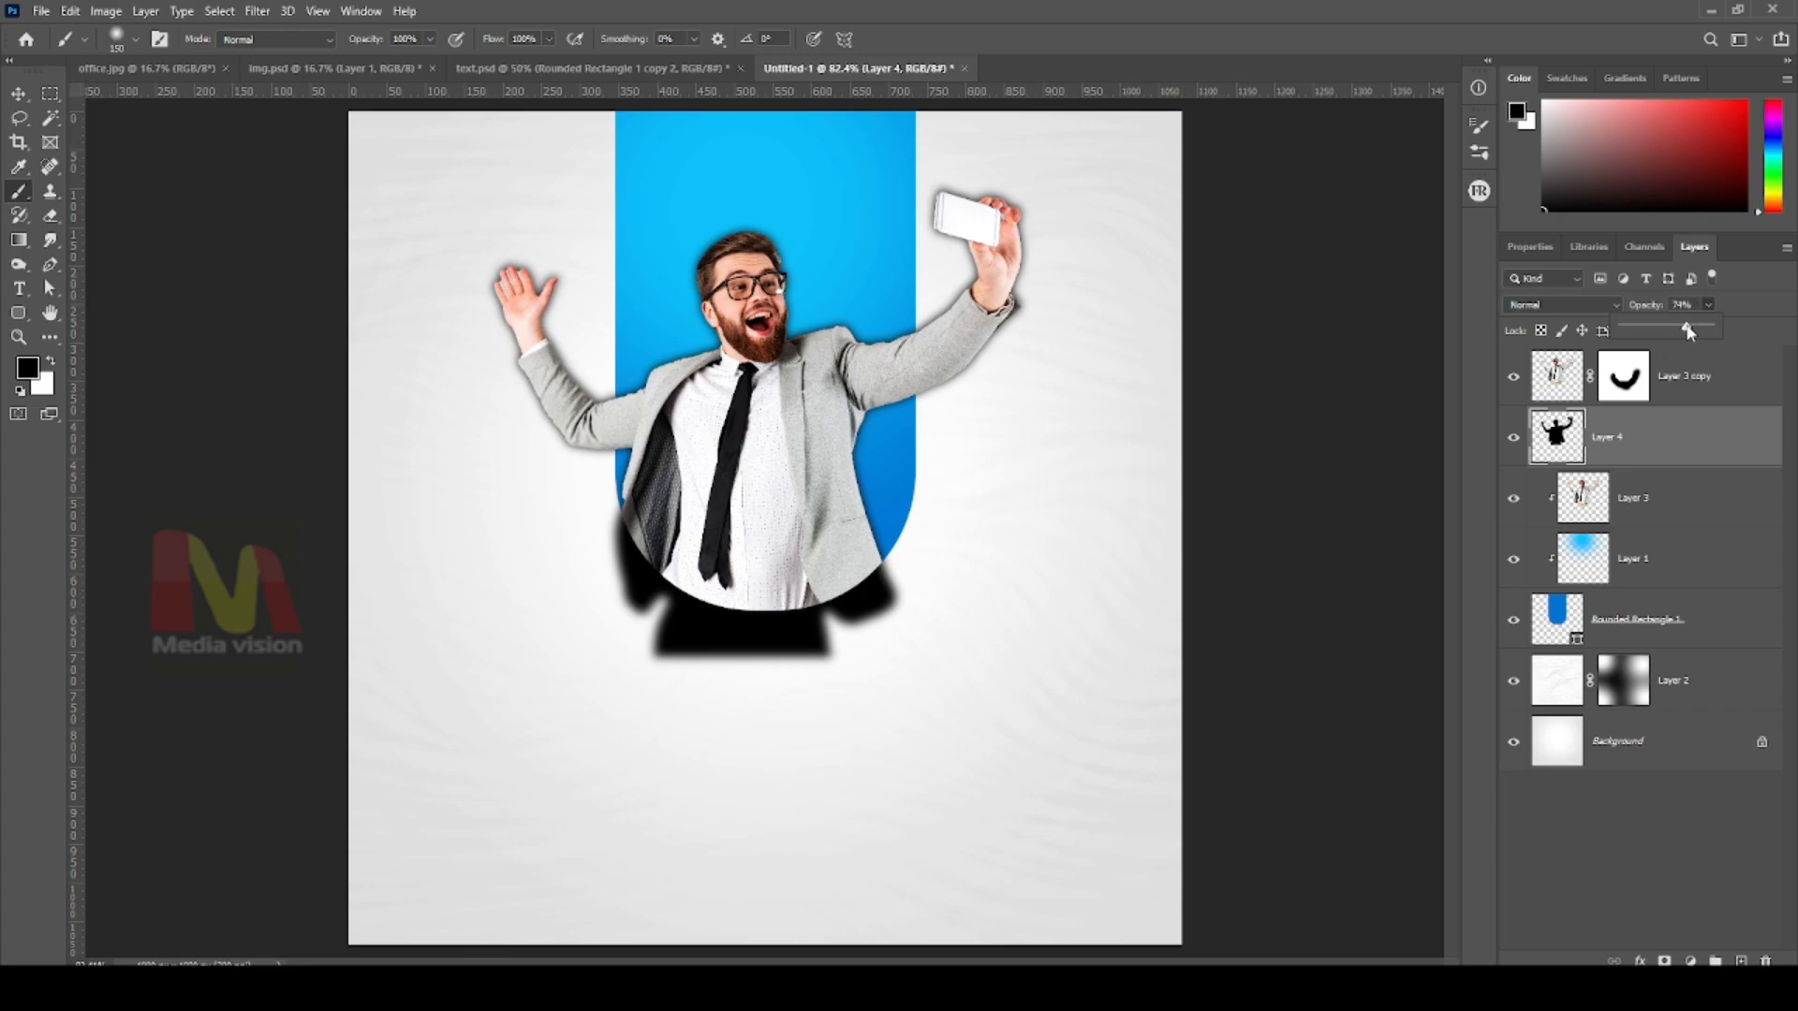
drag(1667, 330, 1690, 335)
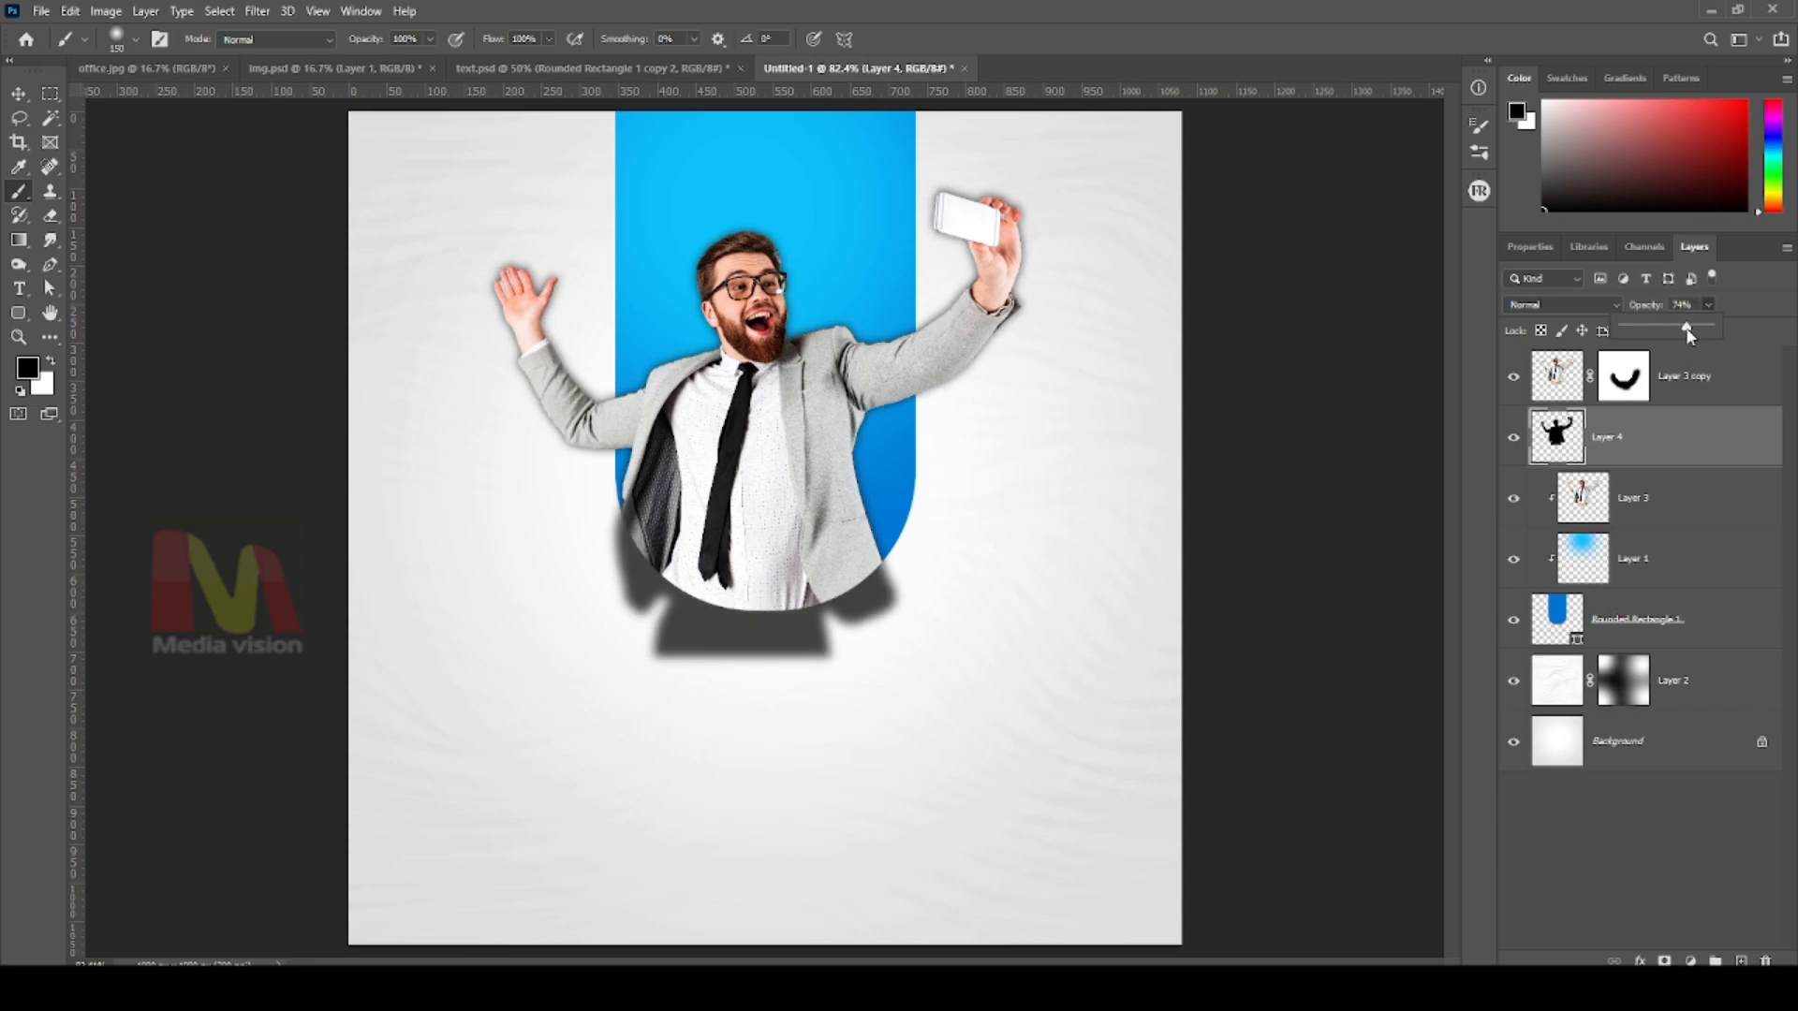
click(1378, 374)
key(ctrl+bracketleft)
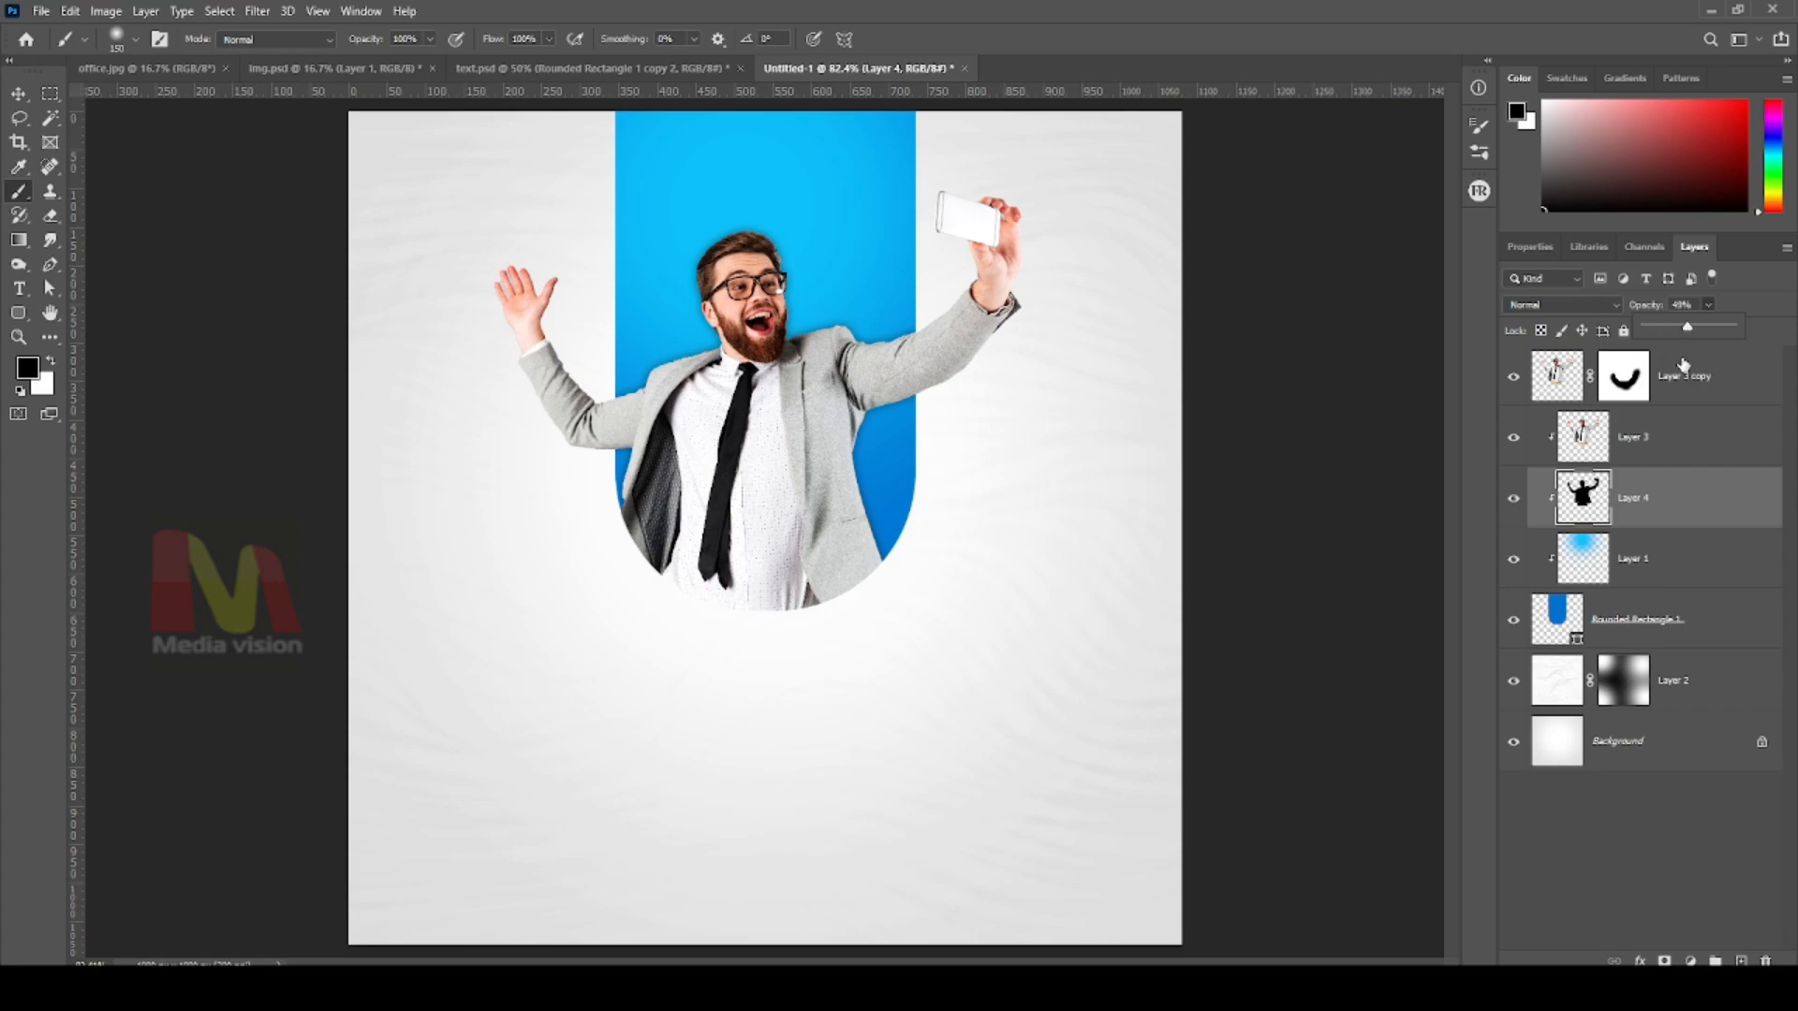
click(1709, 327)
Apply another Gaussian Blur to the black silhouette on Layer 4 to soften the man's shadow further
click(258, 11)
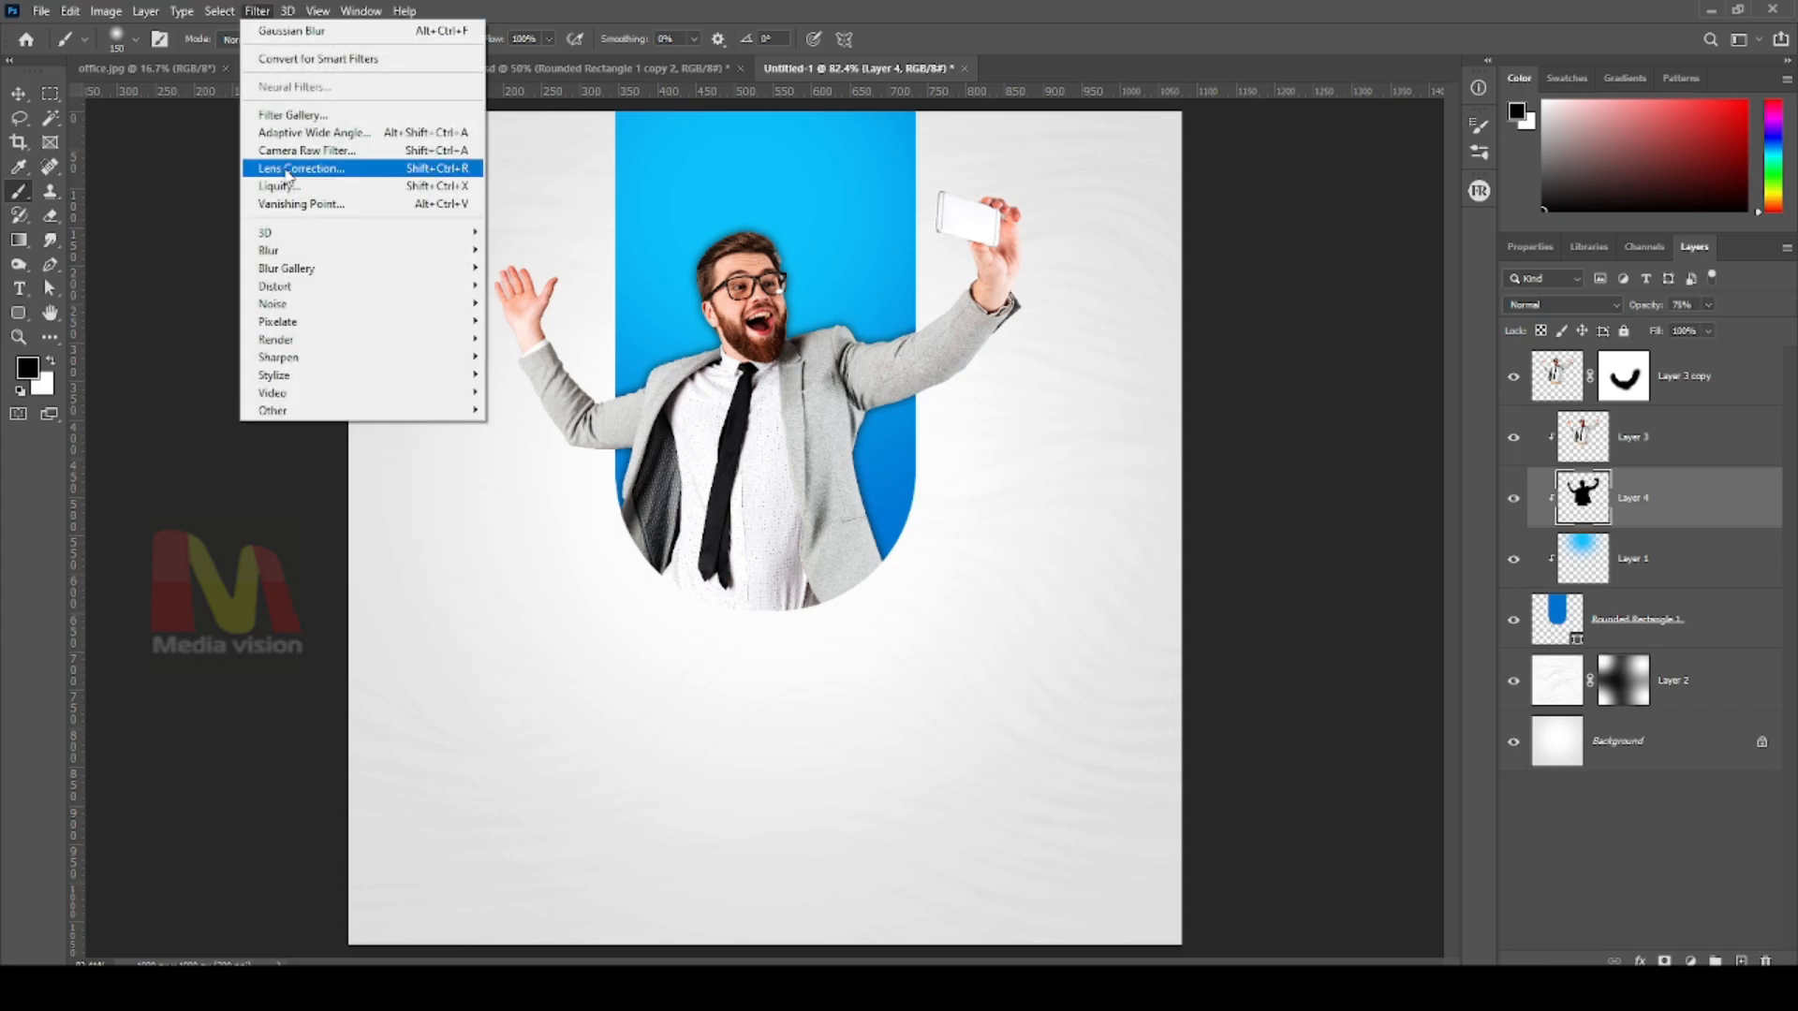
mouse_move(292, 251)
click(586, 322)
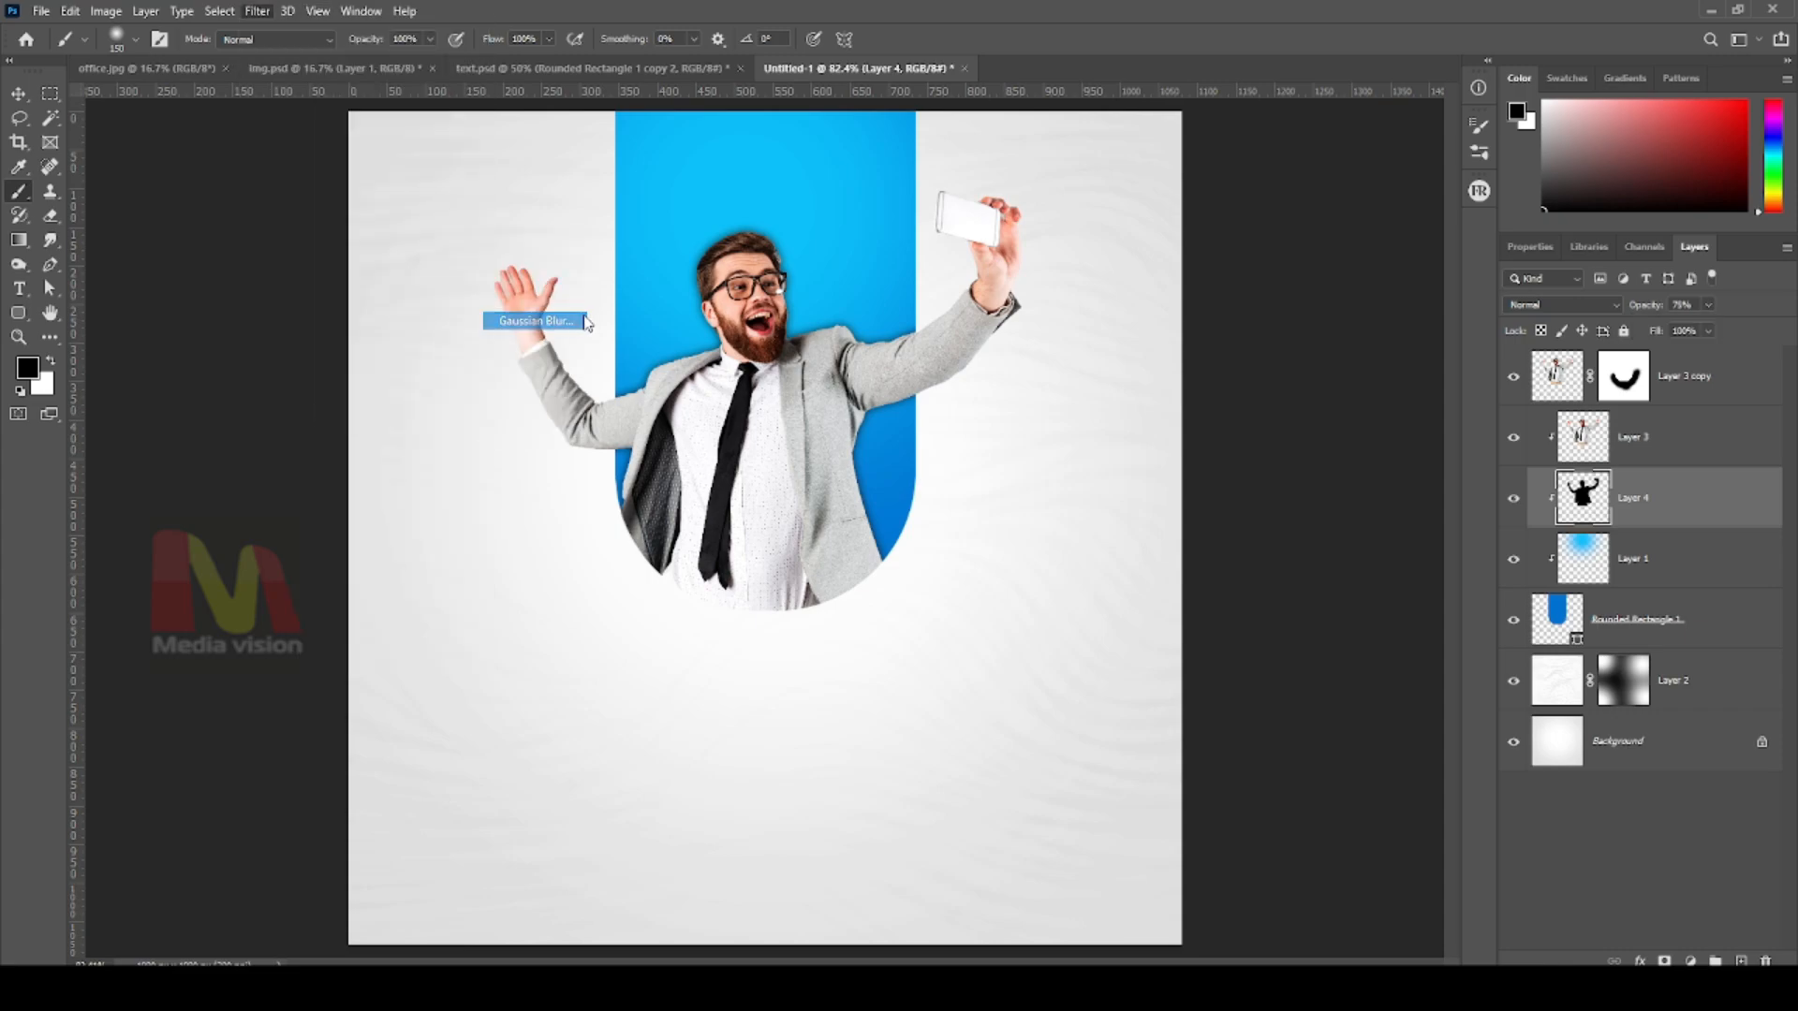
click(1665, 337)
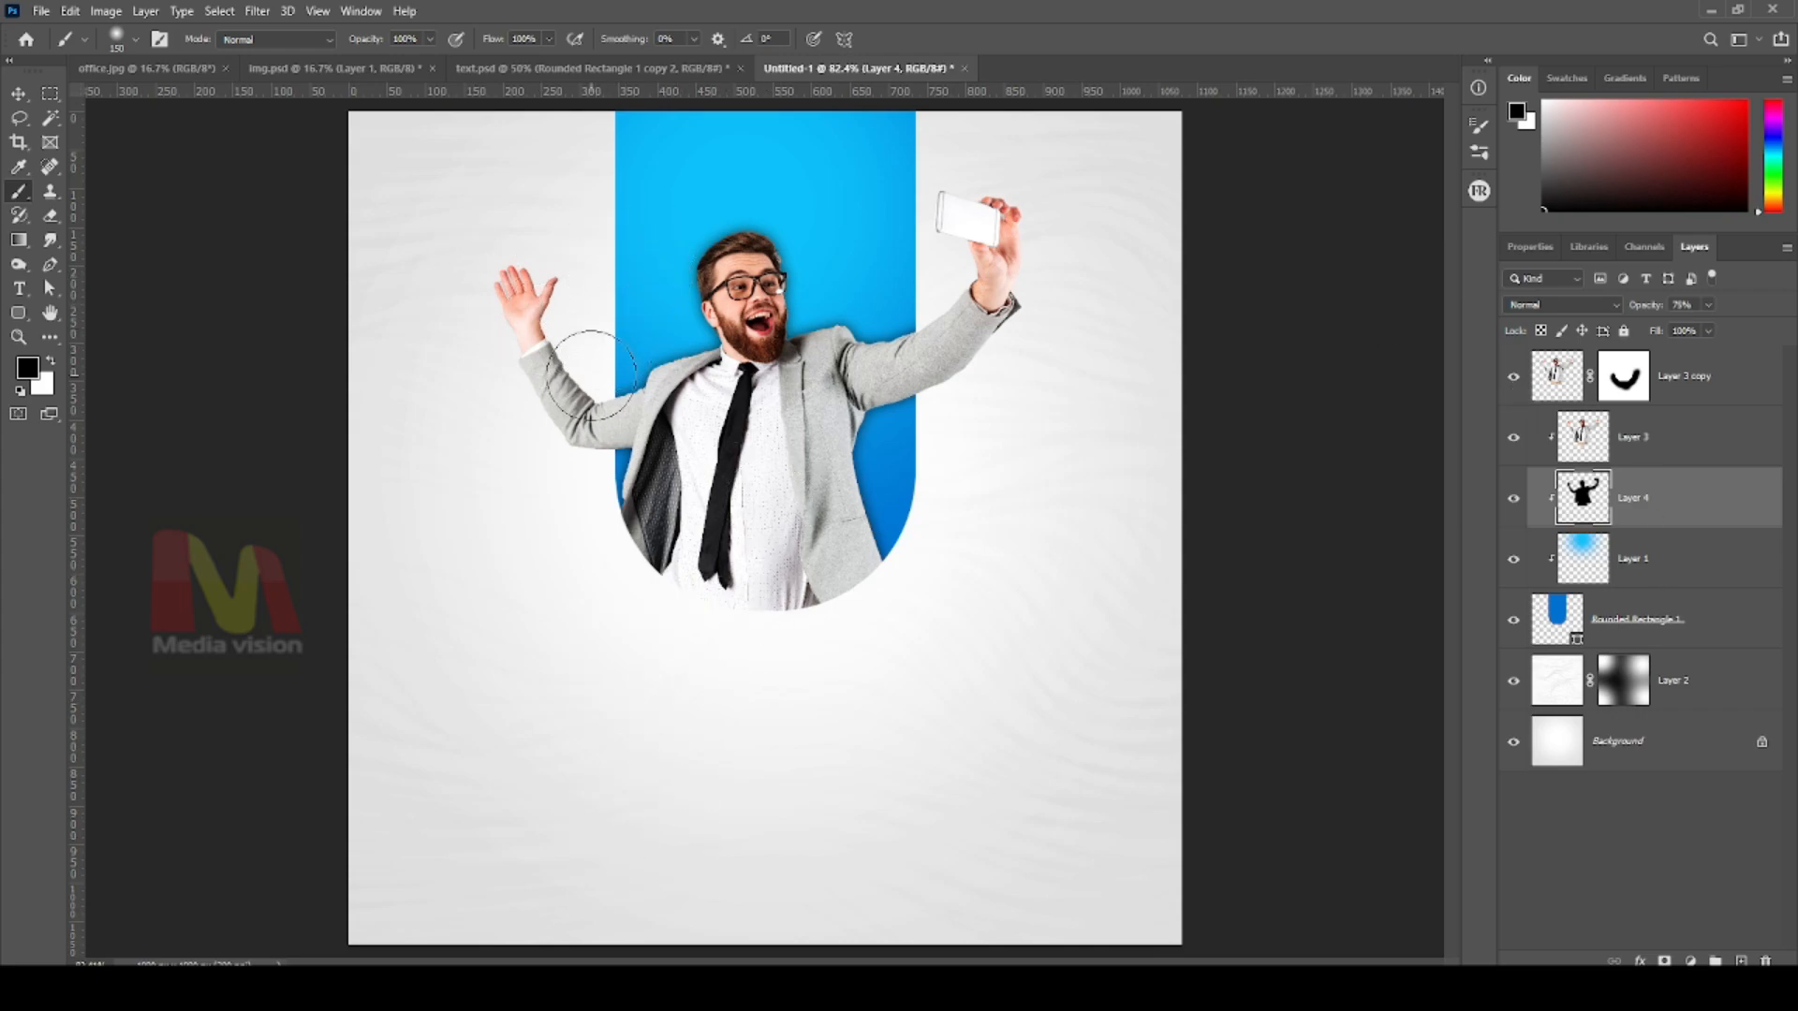
click(514, 68)
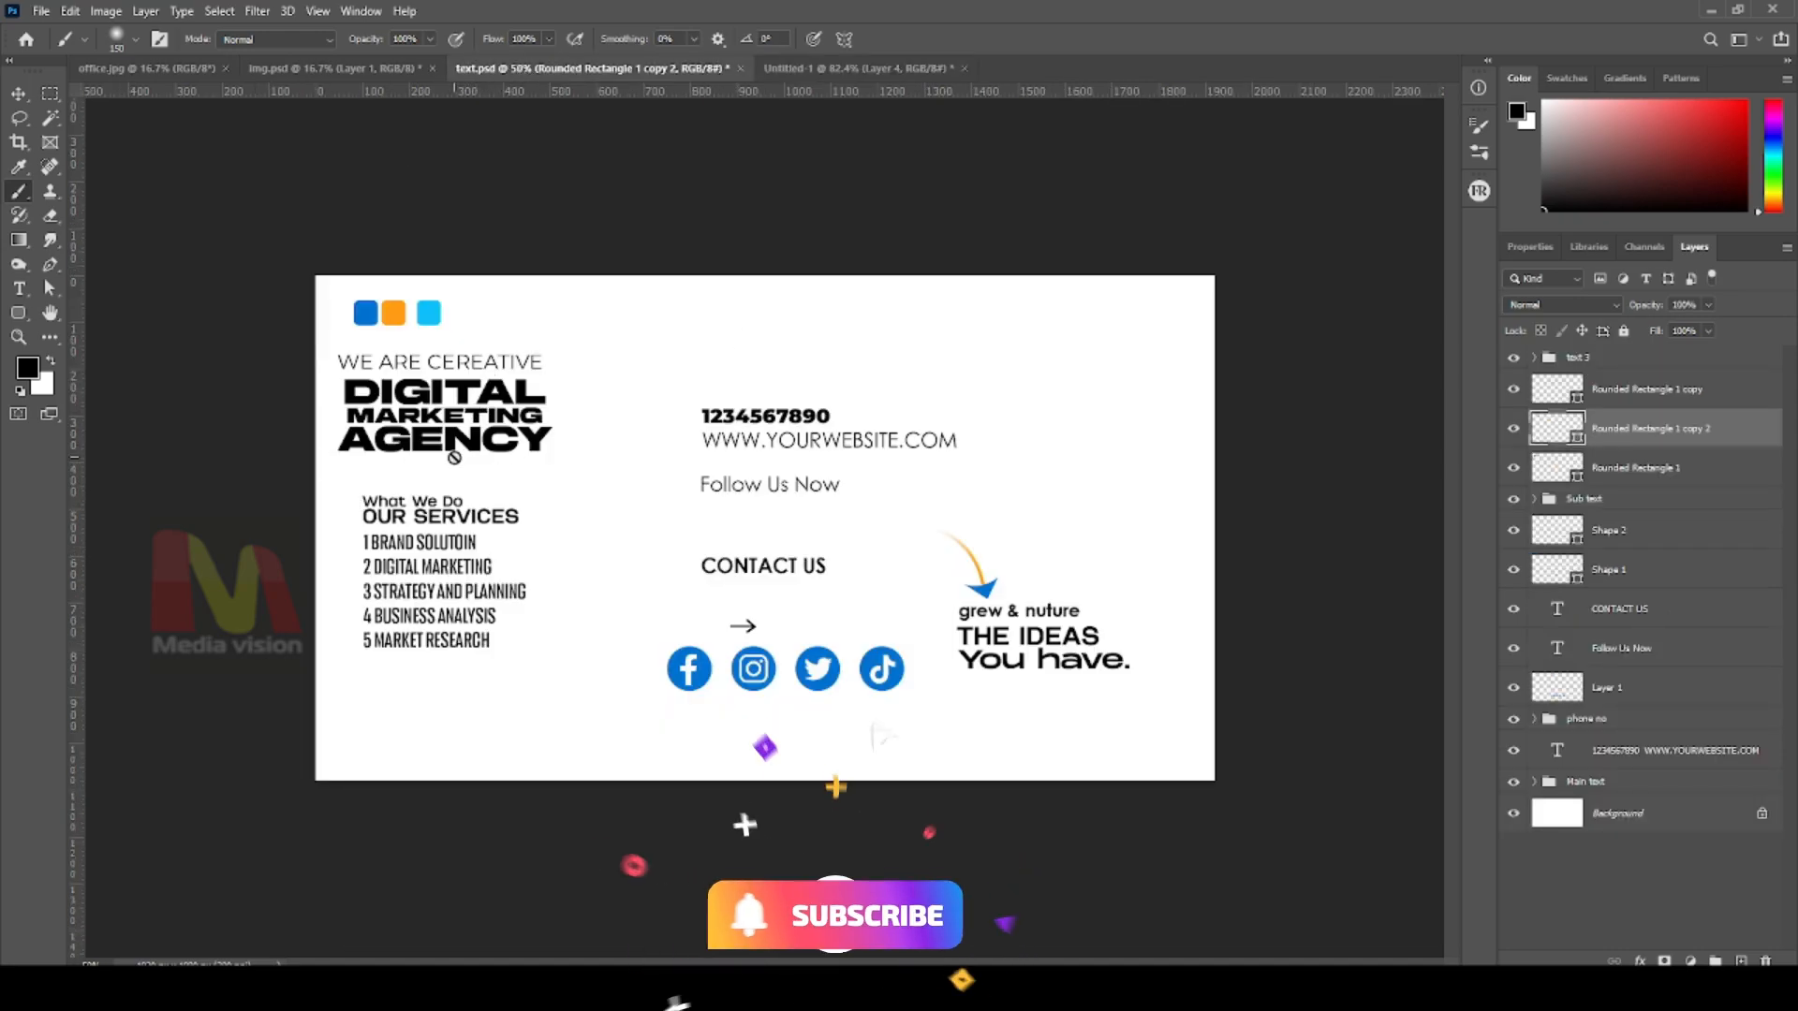
key(v)
ctrl+click(525, 398)
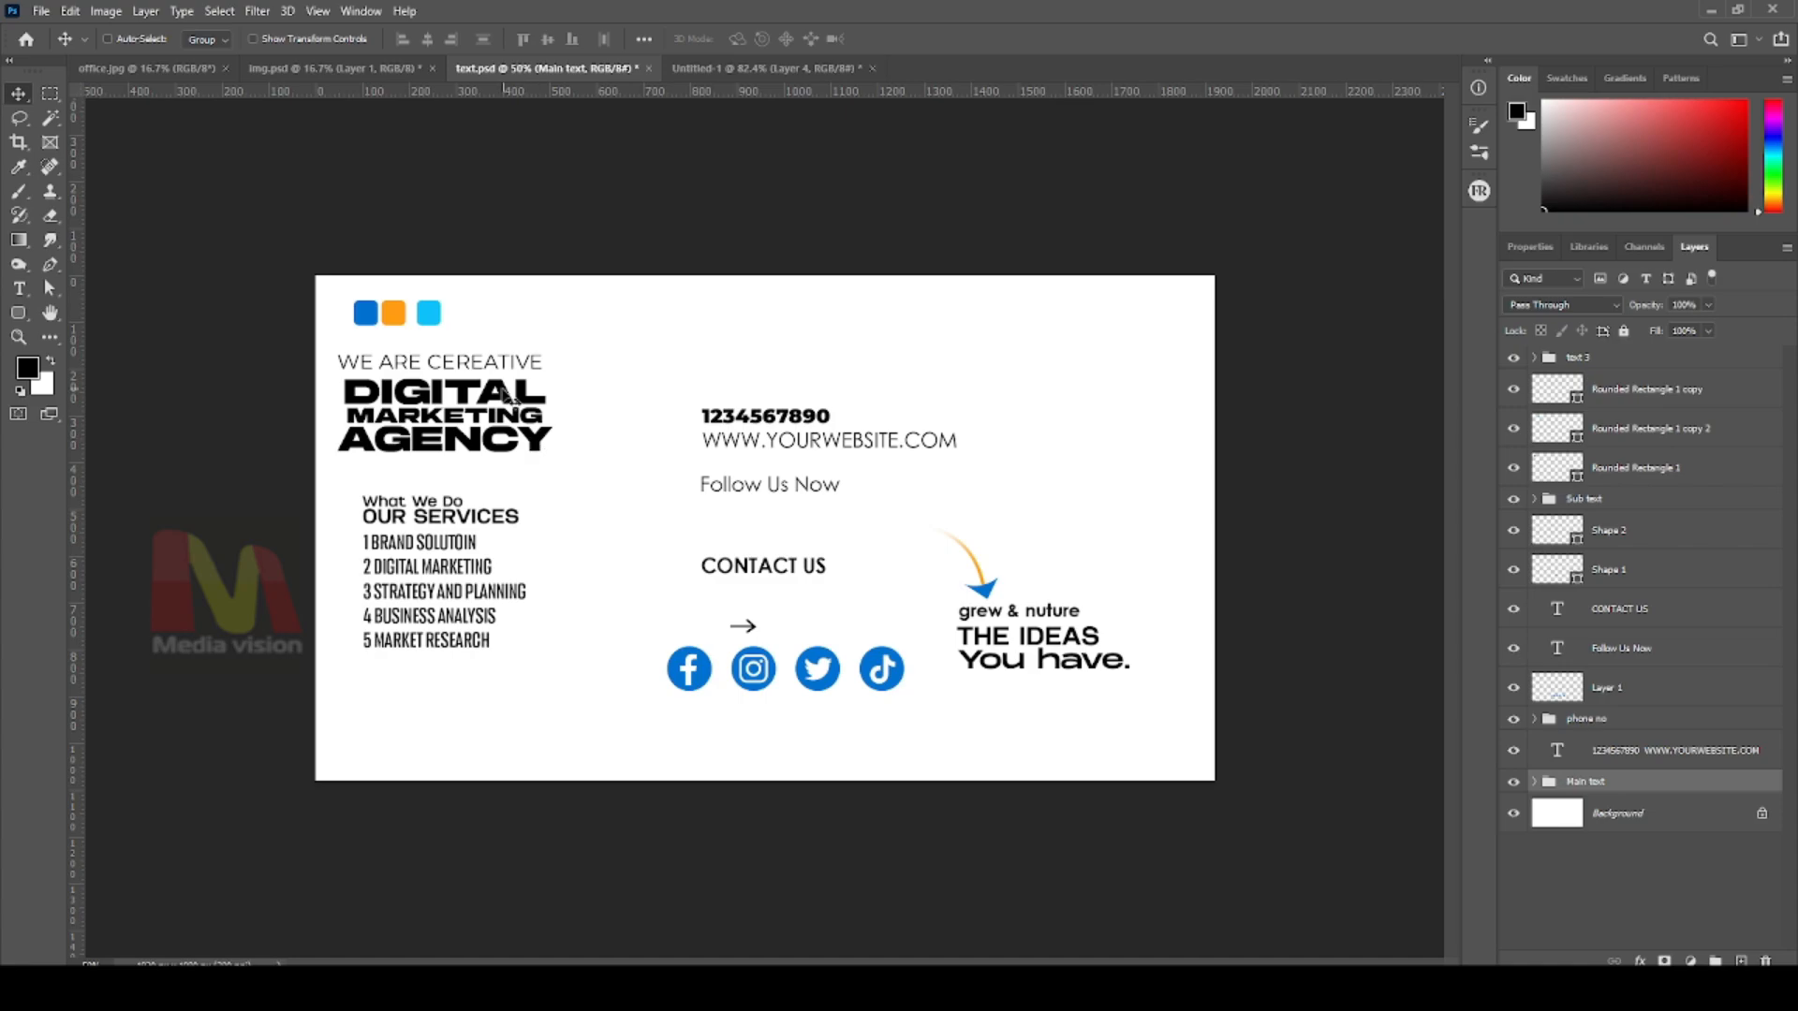
drag(503, 391, 553, 398)
key(ctrl+z)
click(674, 69)
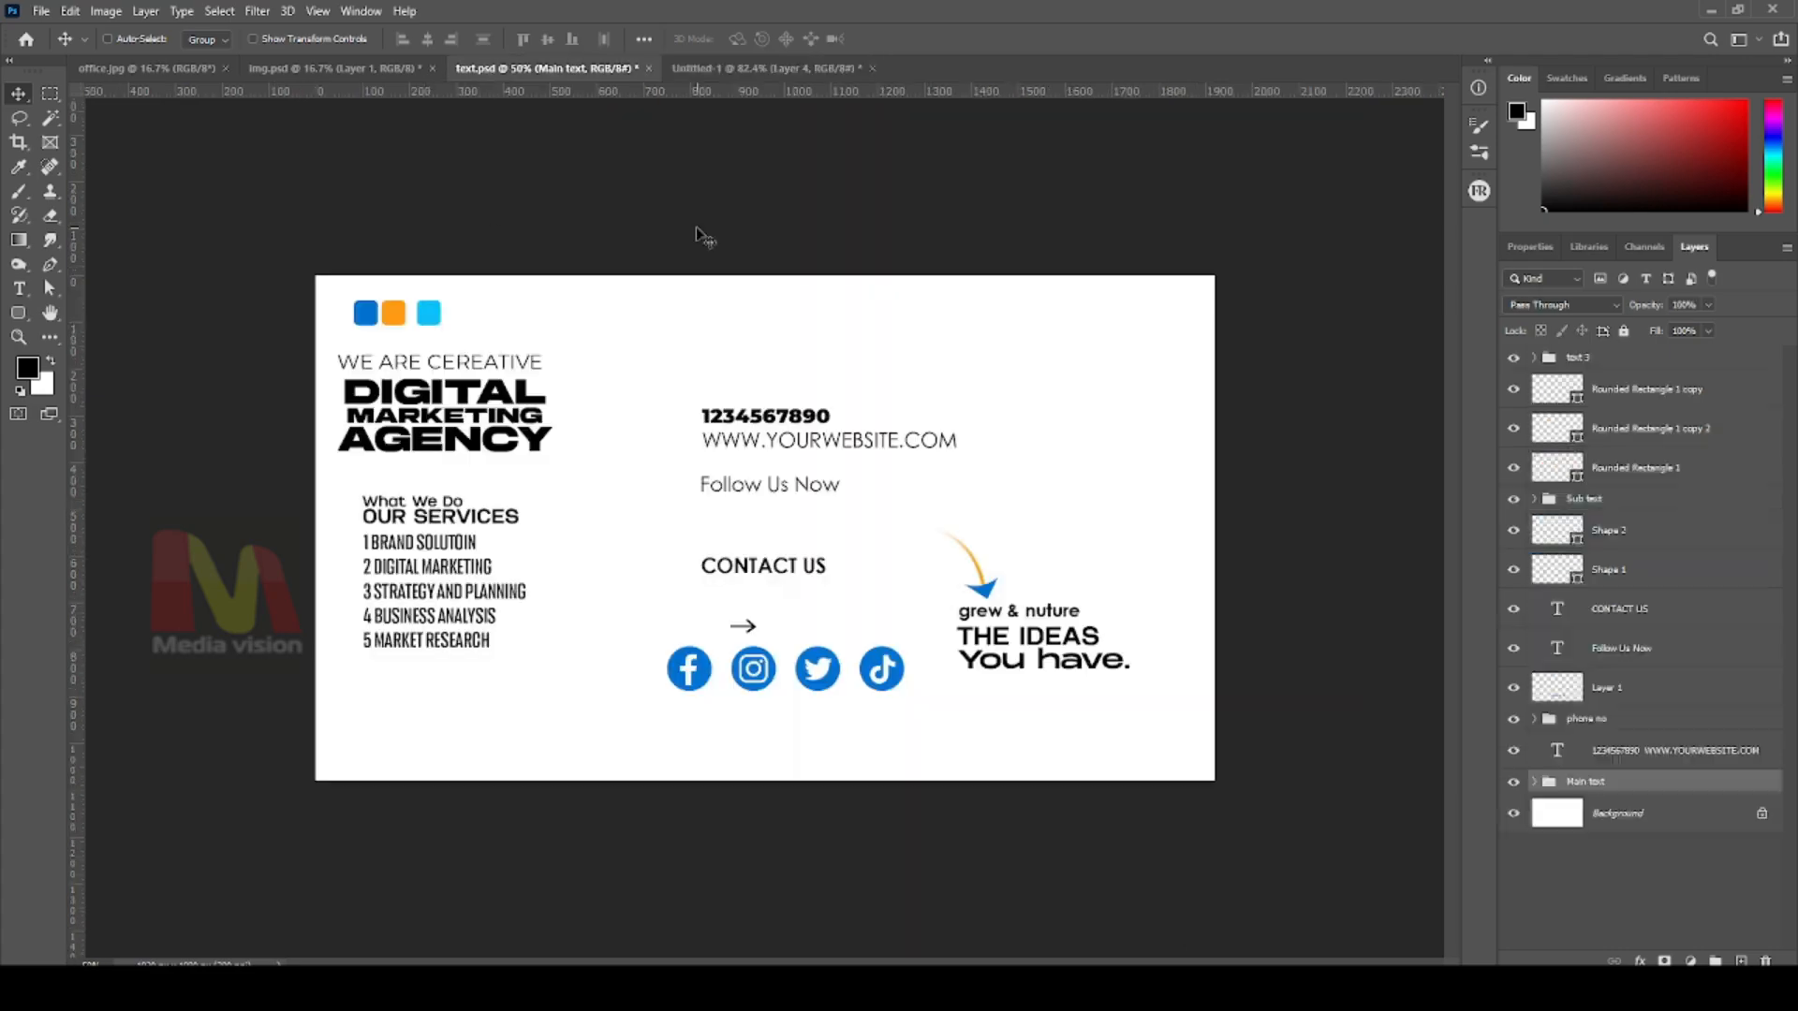
click(478, 67)
drag(447, 410, 847, 803)
key(ctrl+z)
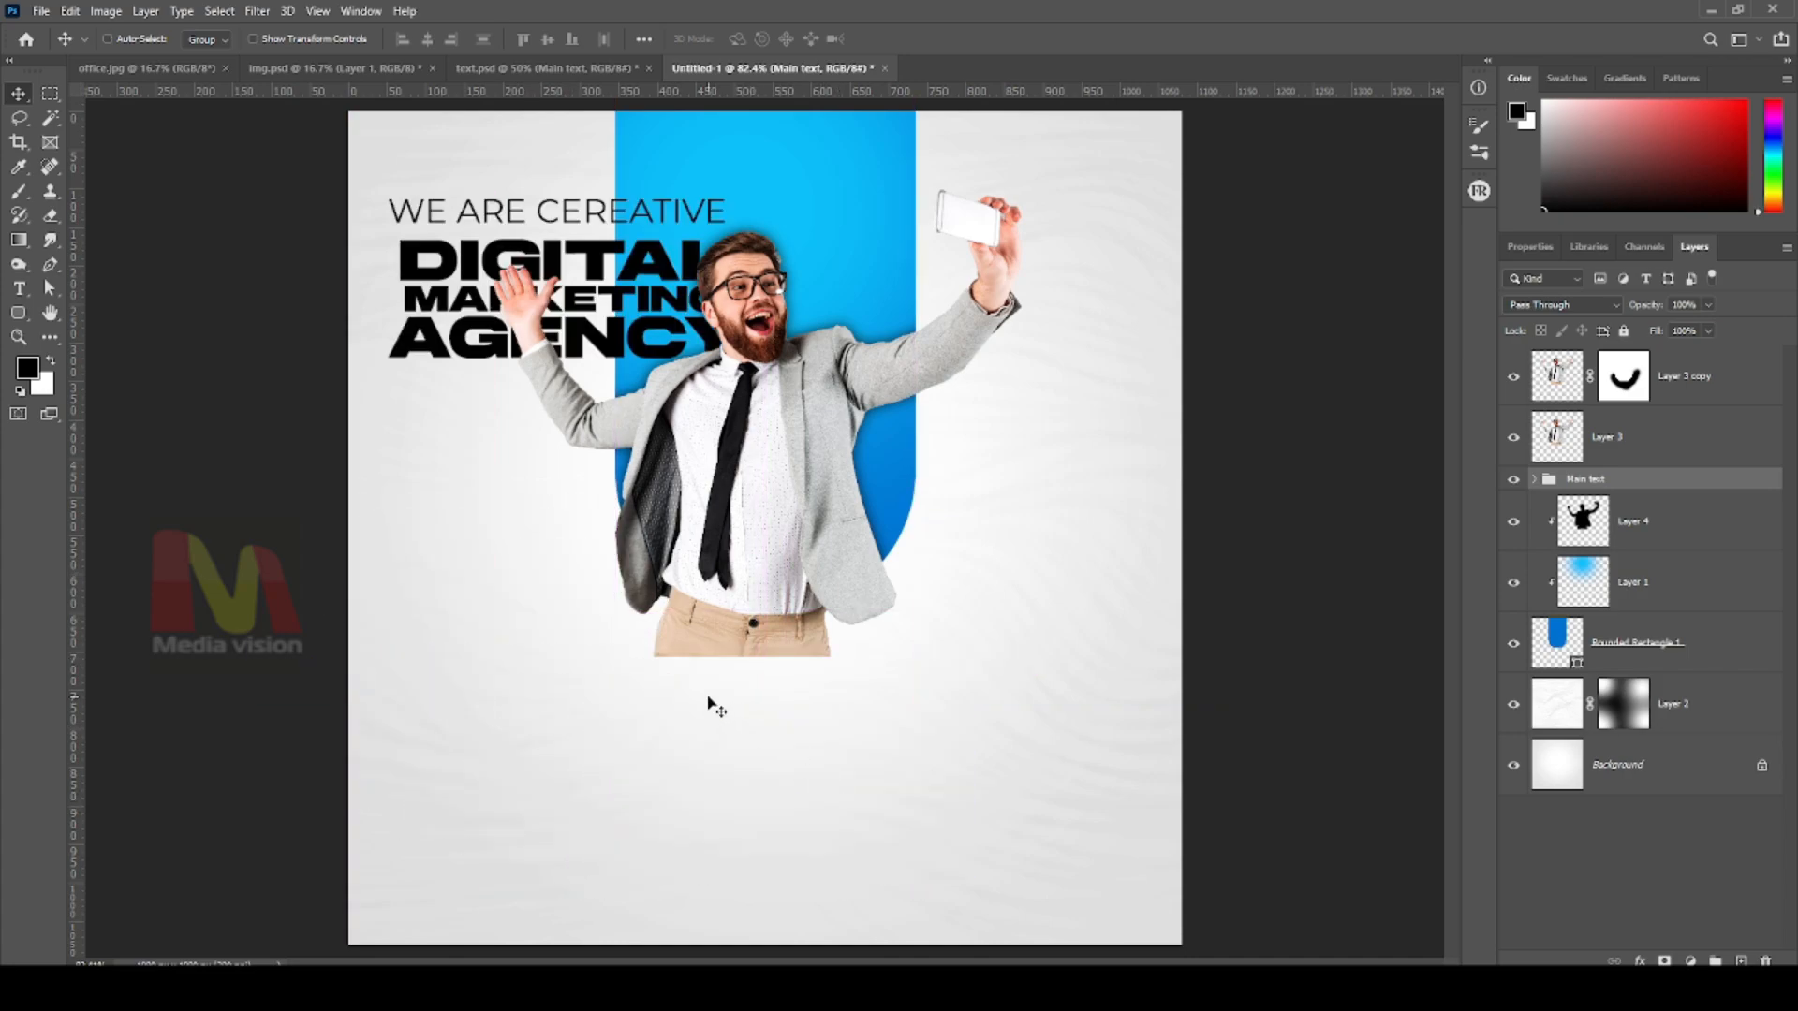
key(ctrl+z)
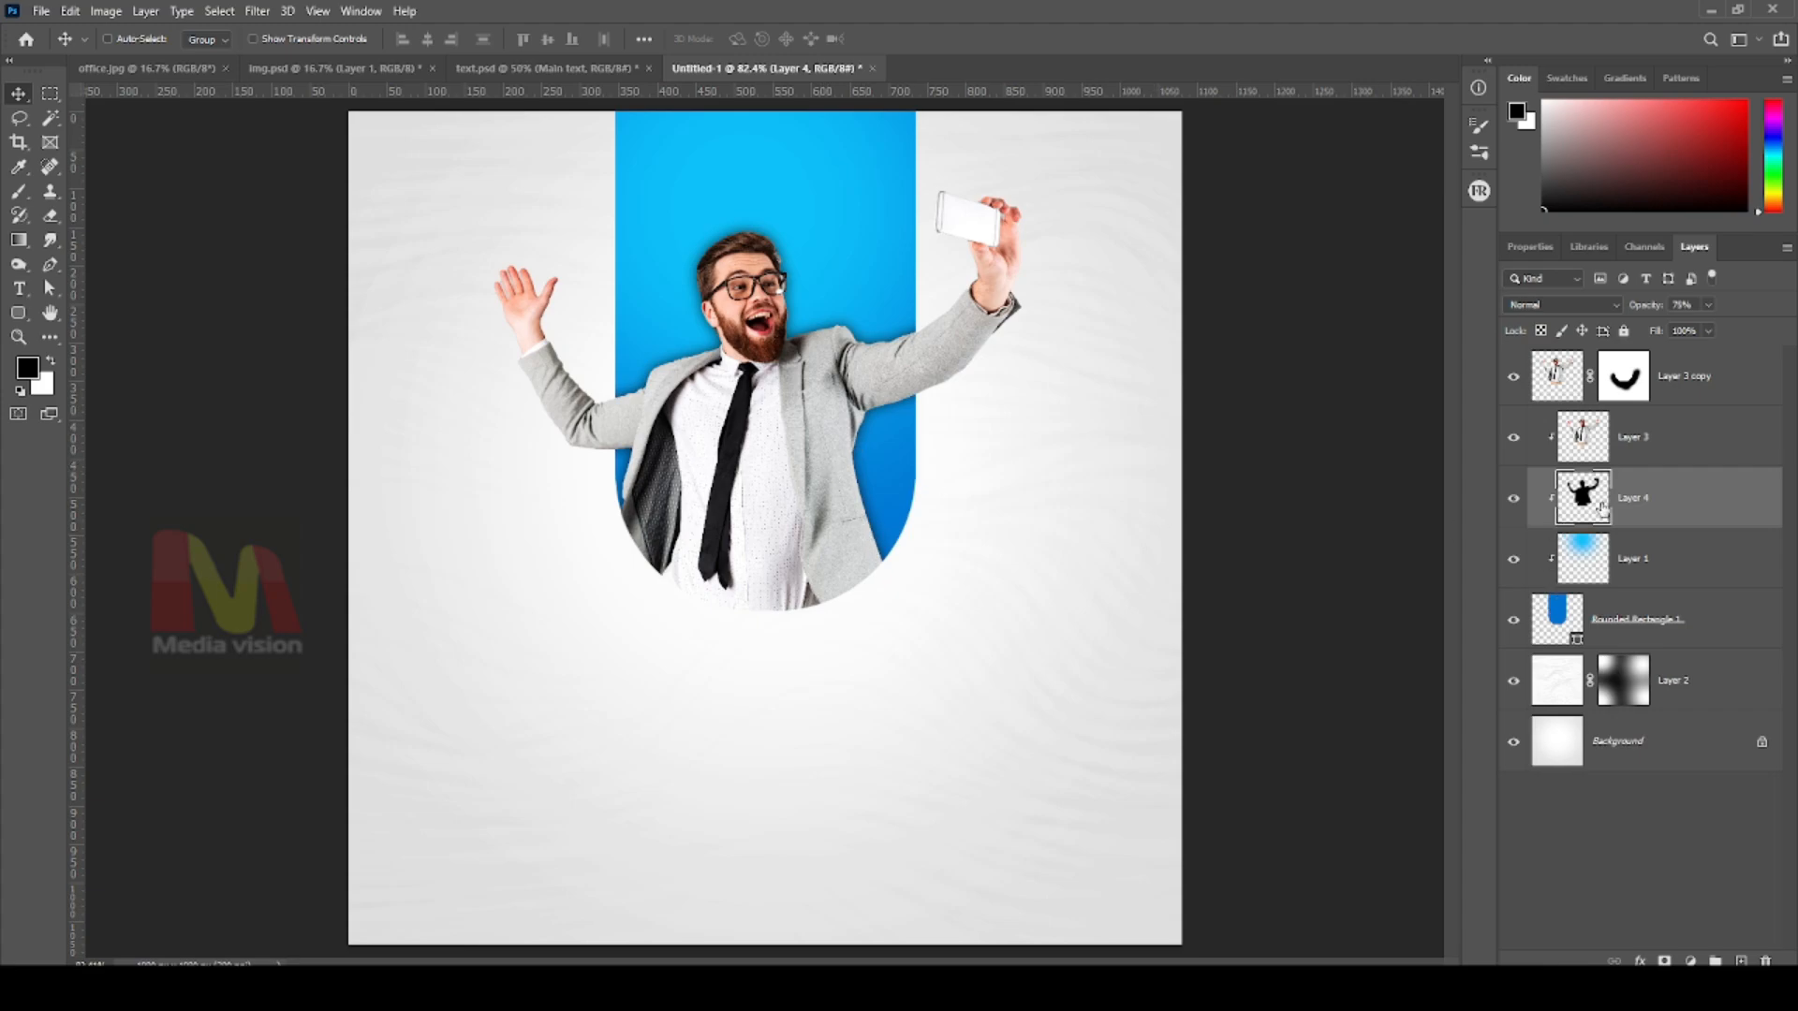
Bring the Main text heading group from text.psd into the poster, directly above Layer 3 copy
click(1731, 378)
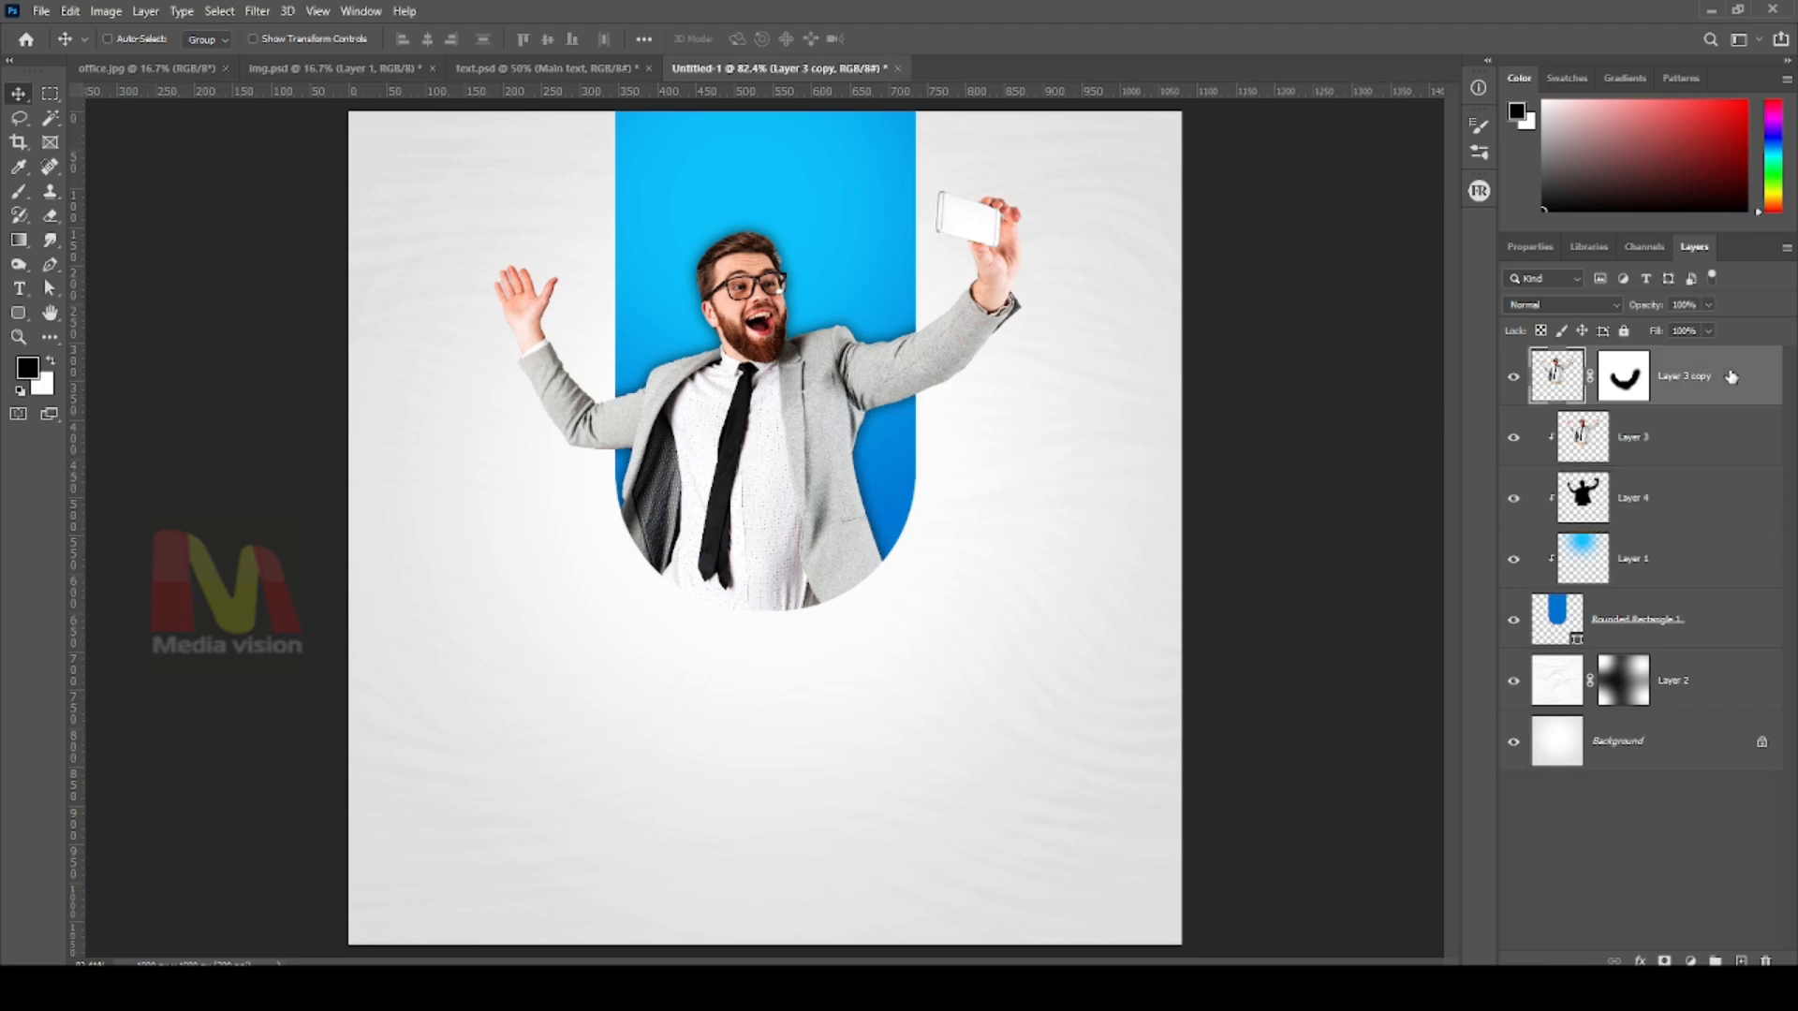
click(481, 69)
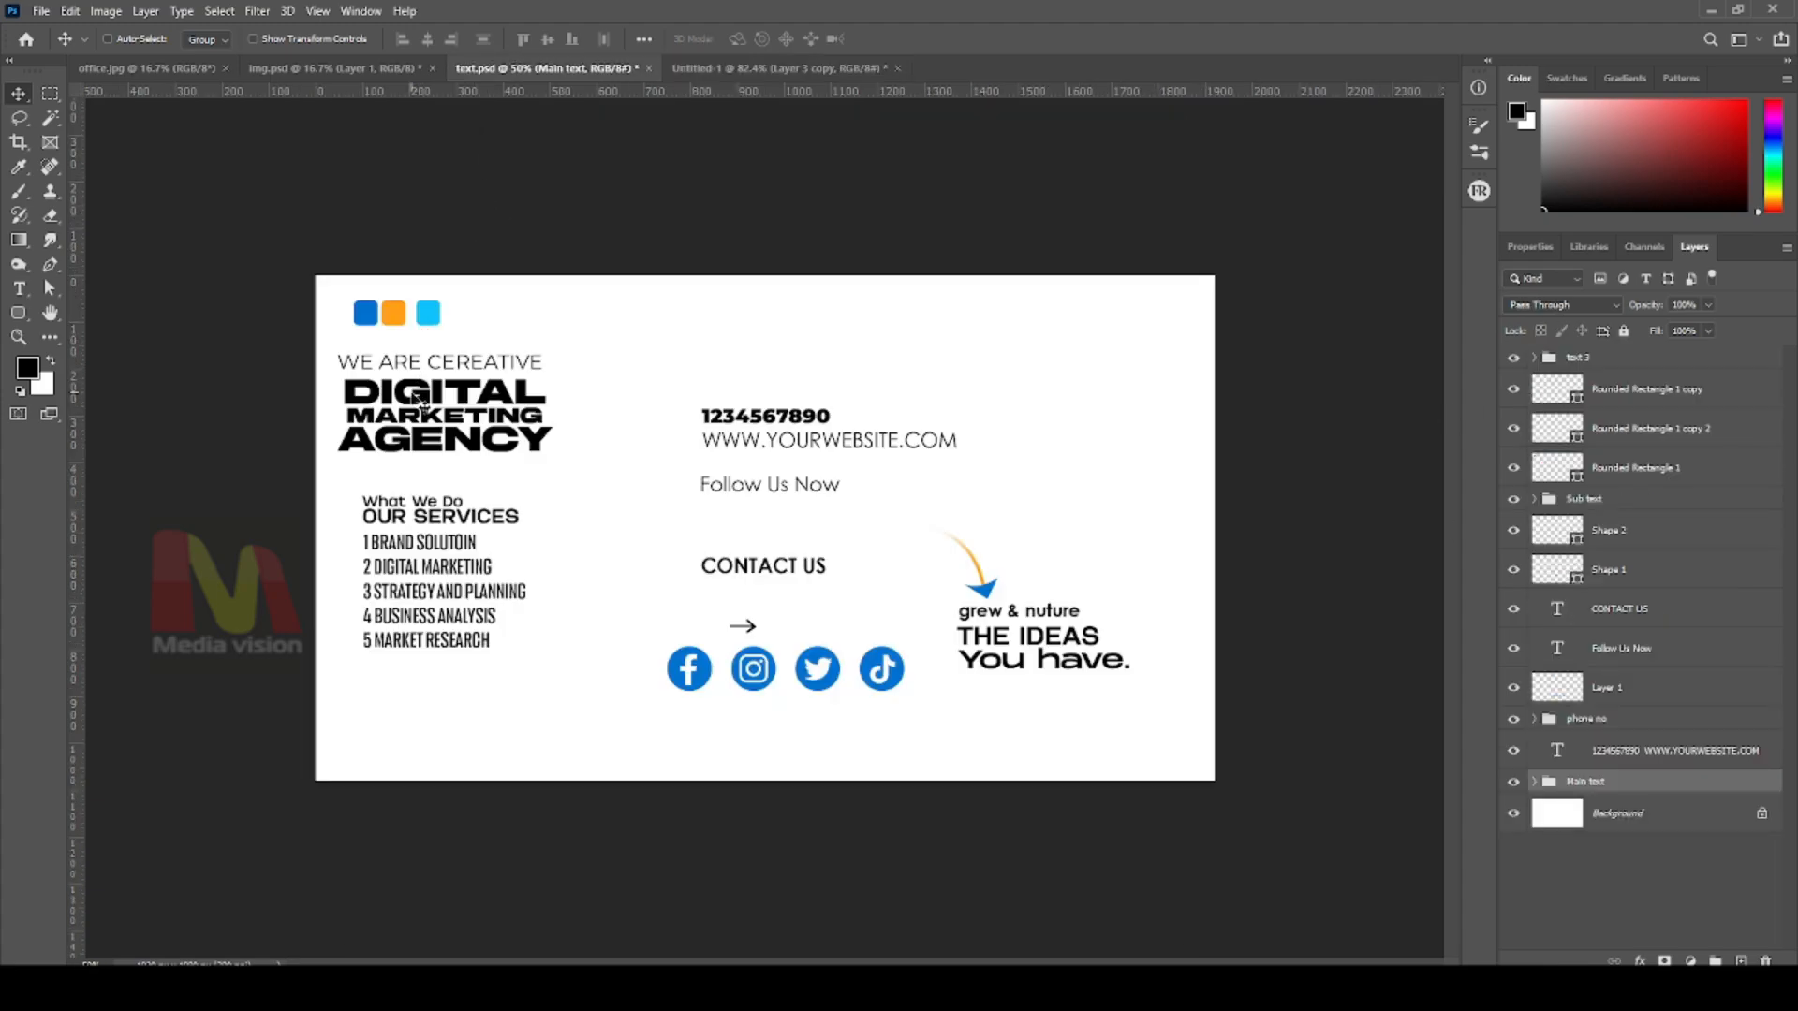
drag(698, 117, 803, 245)
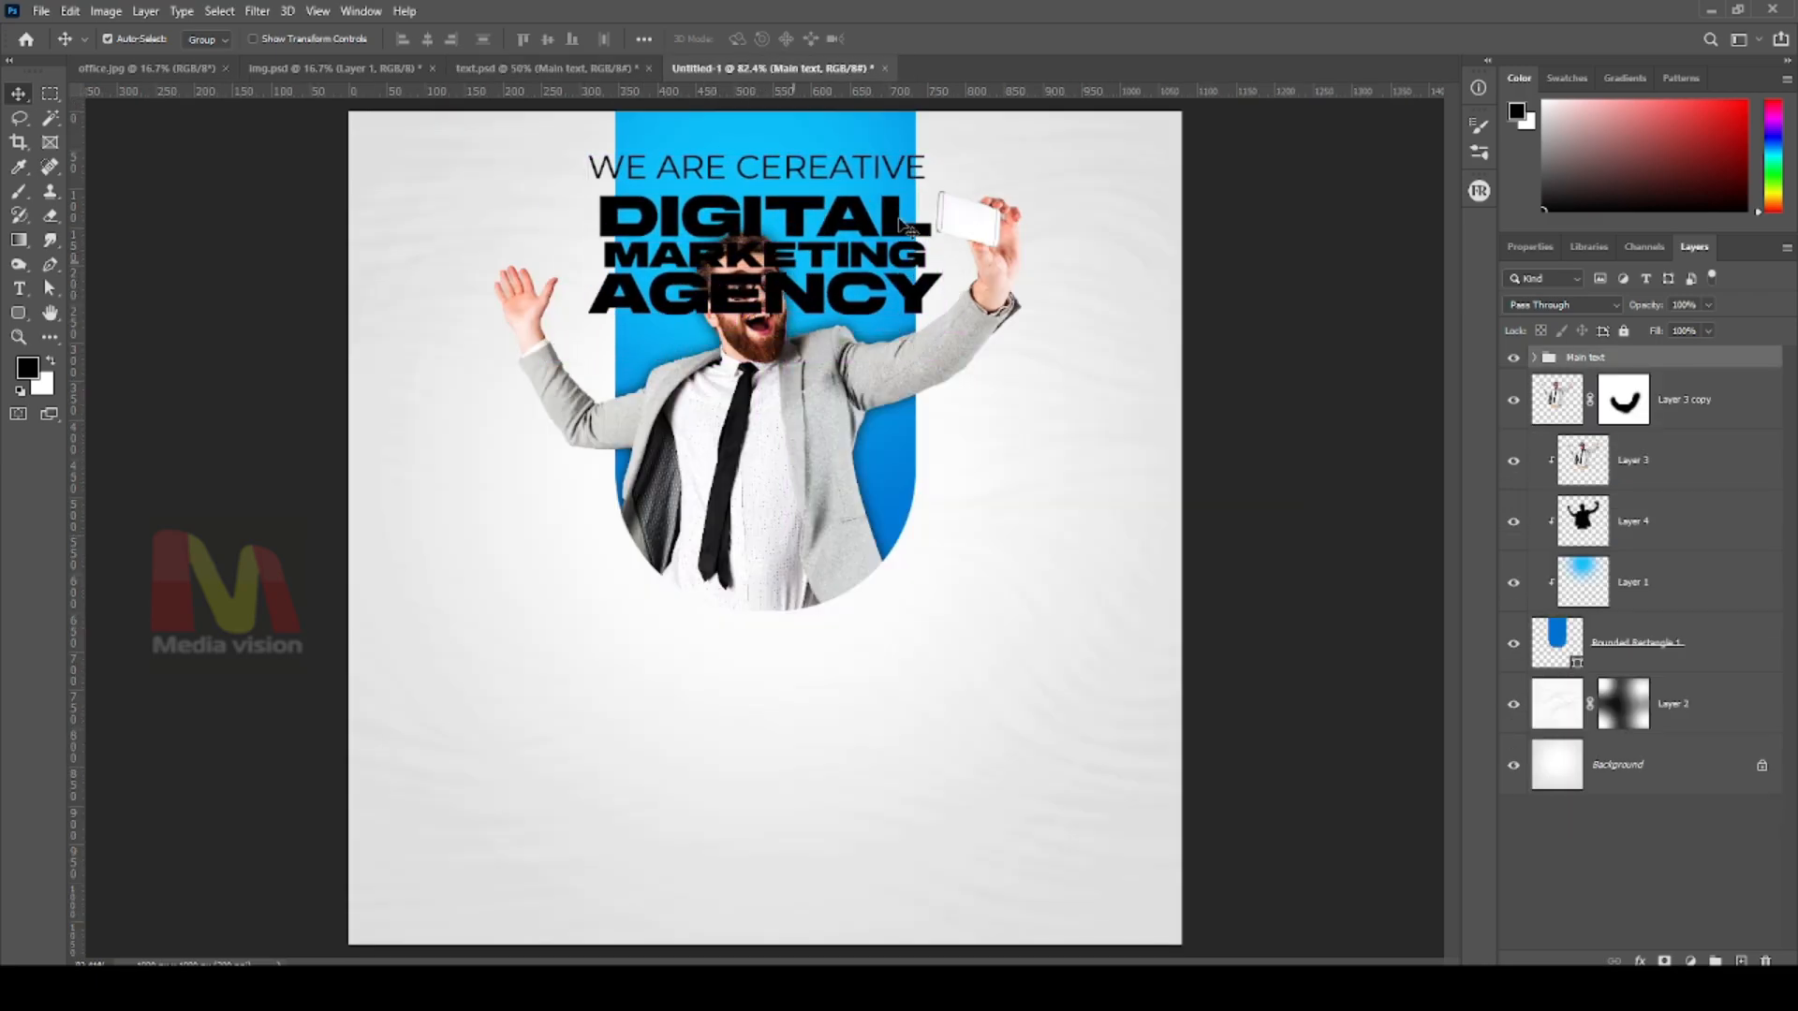
Scale the Main text group down to the width of the blue shape and position it near the shape's upper end
key(ctrl+t)
drag(942, 152, 911, 169)
key(Return)
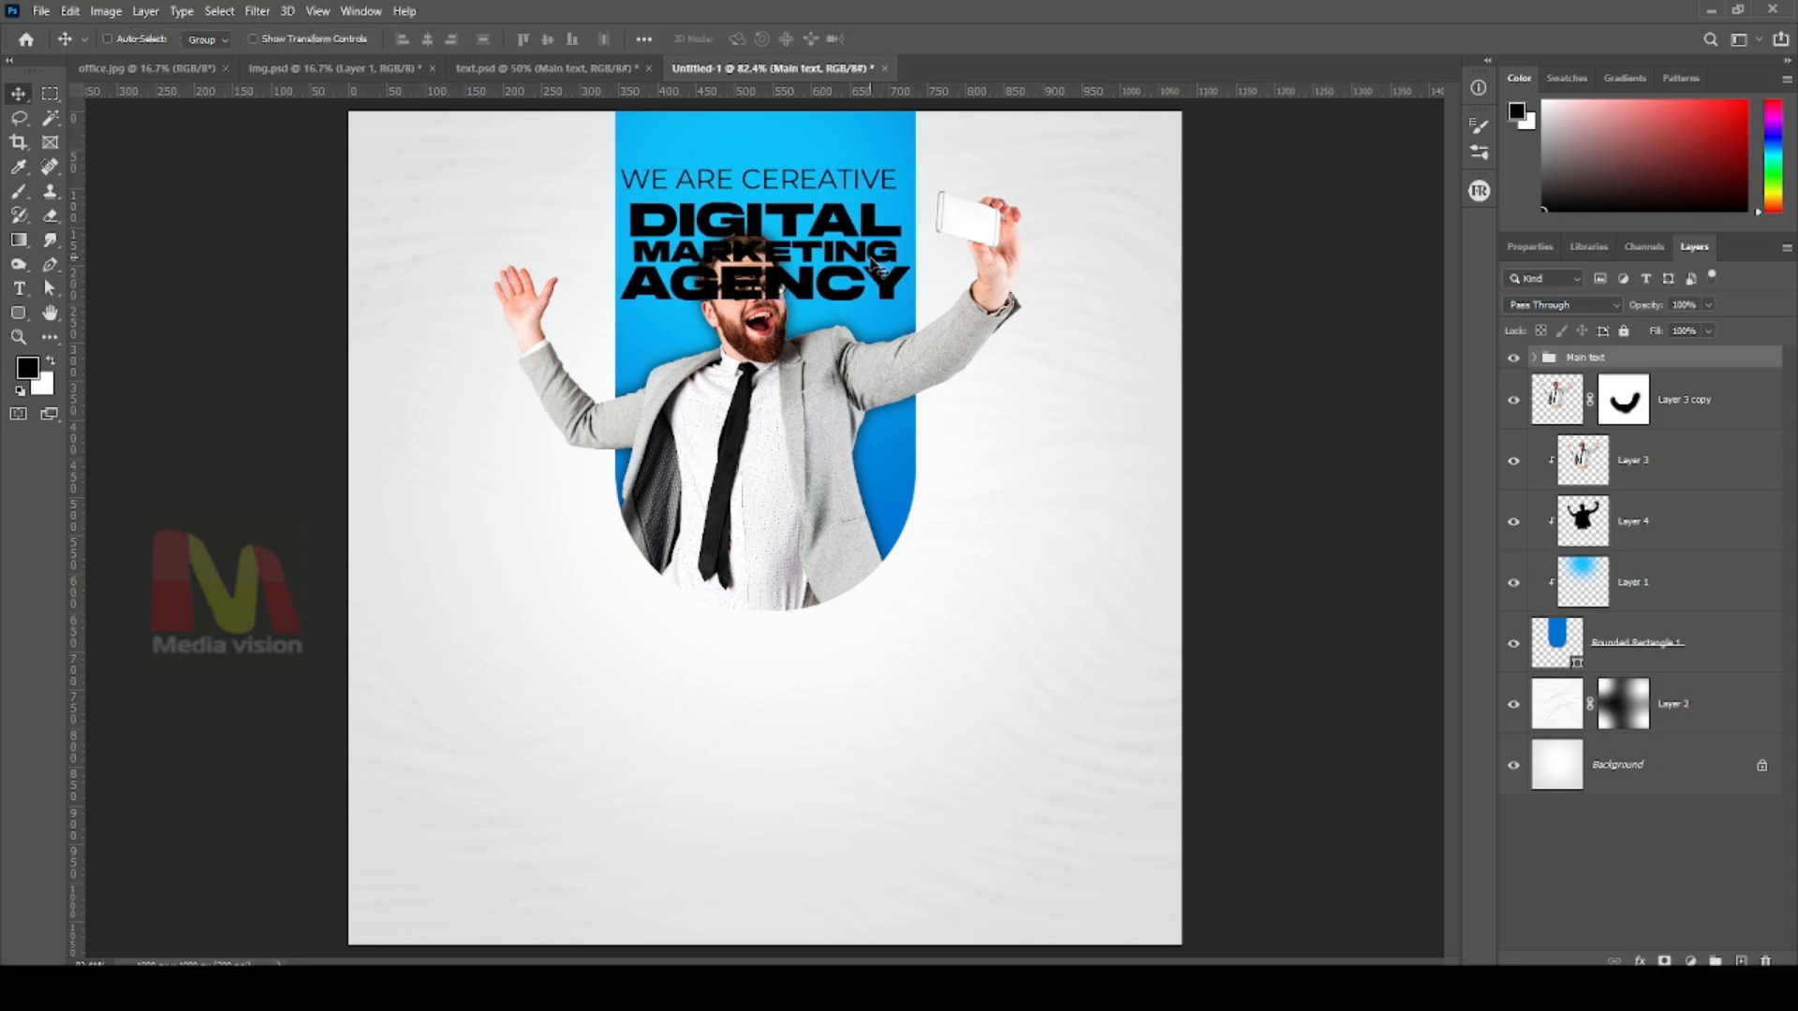
drag(873, 277, 870, 246)
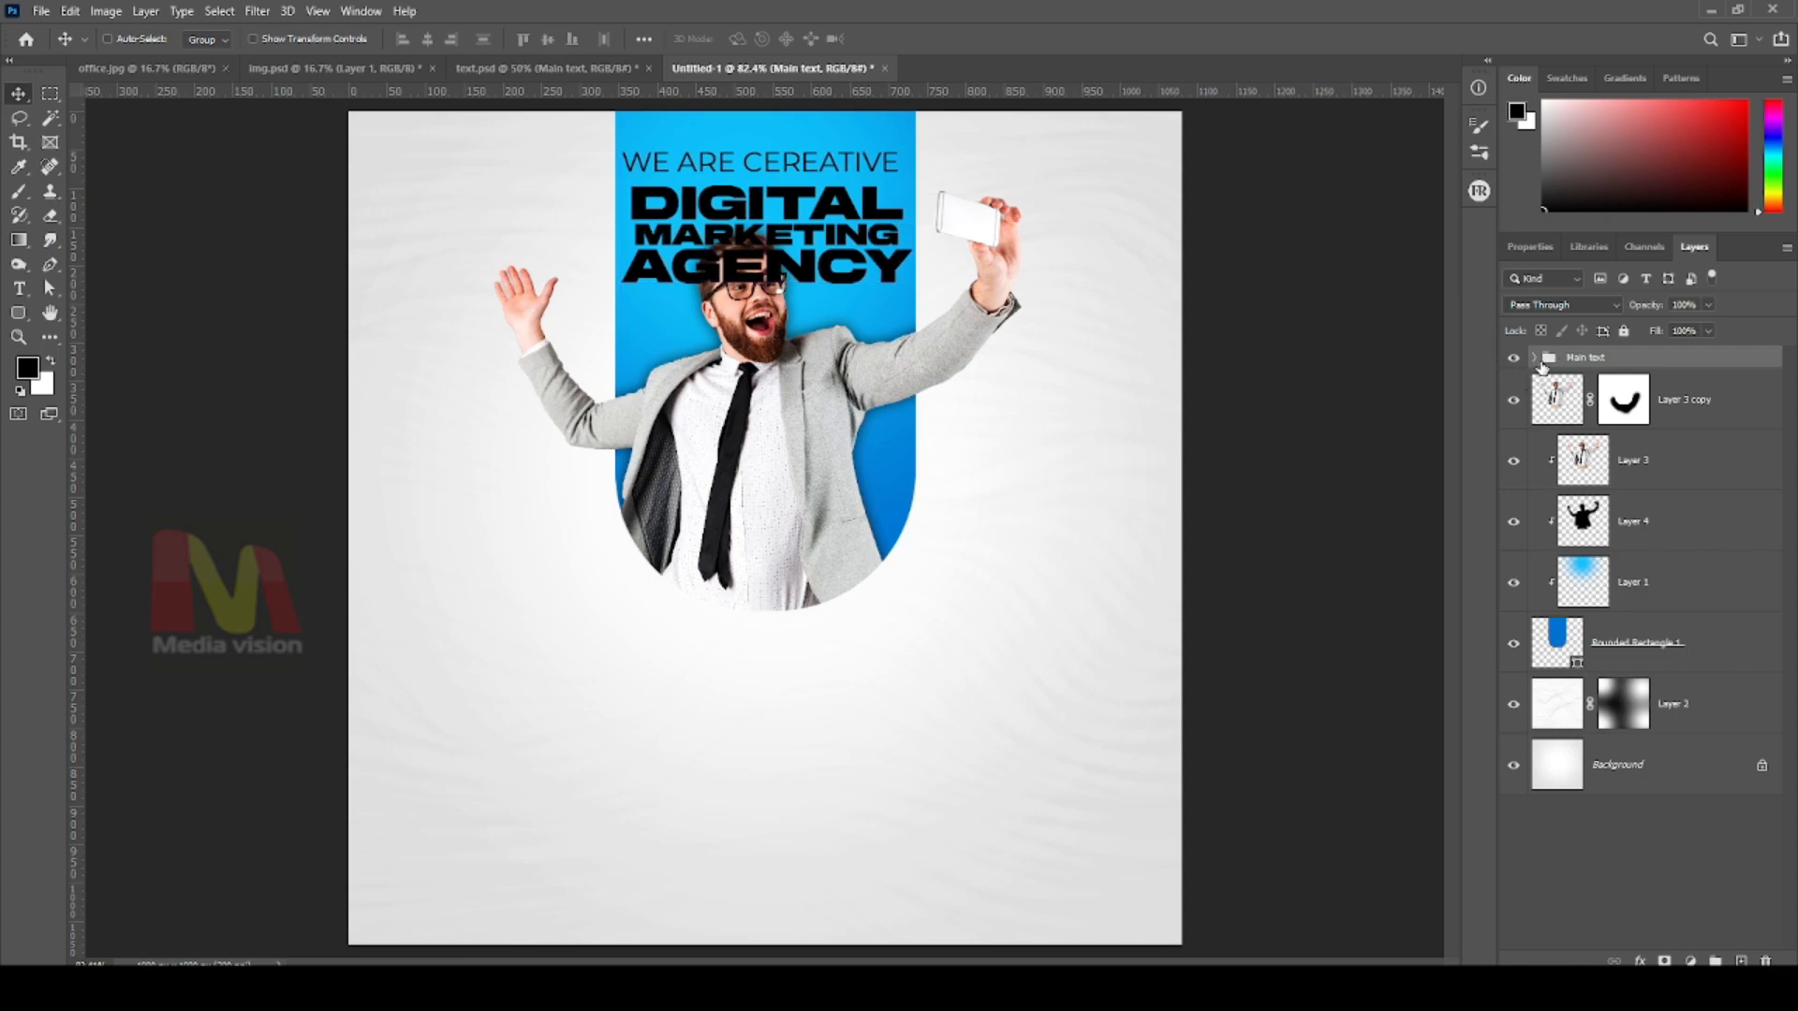
Fill the text layers inside the Main text group, including DIGITAL, MARKETING and AGENCY, with white
click(1534, 357)
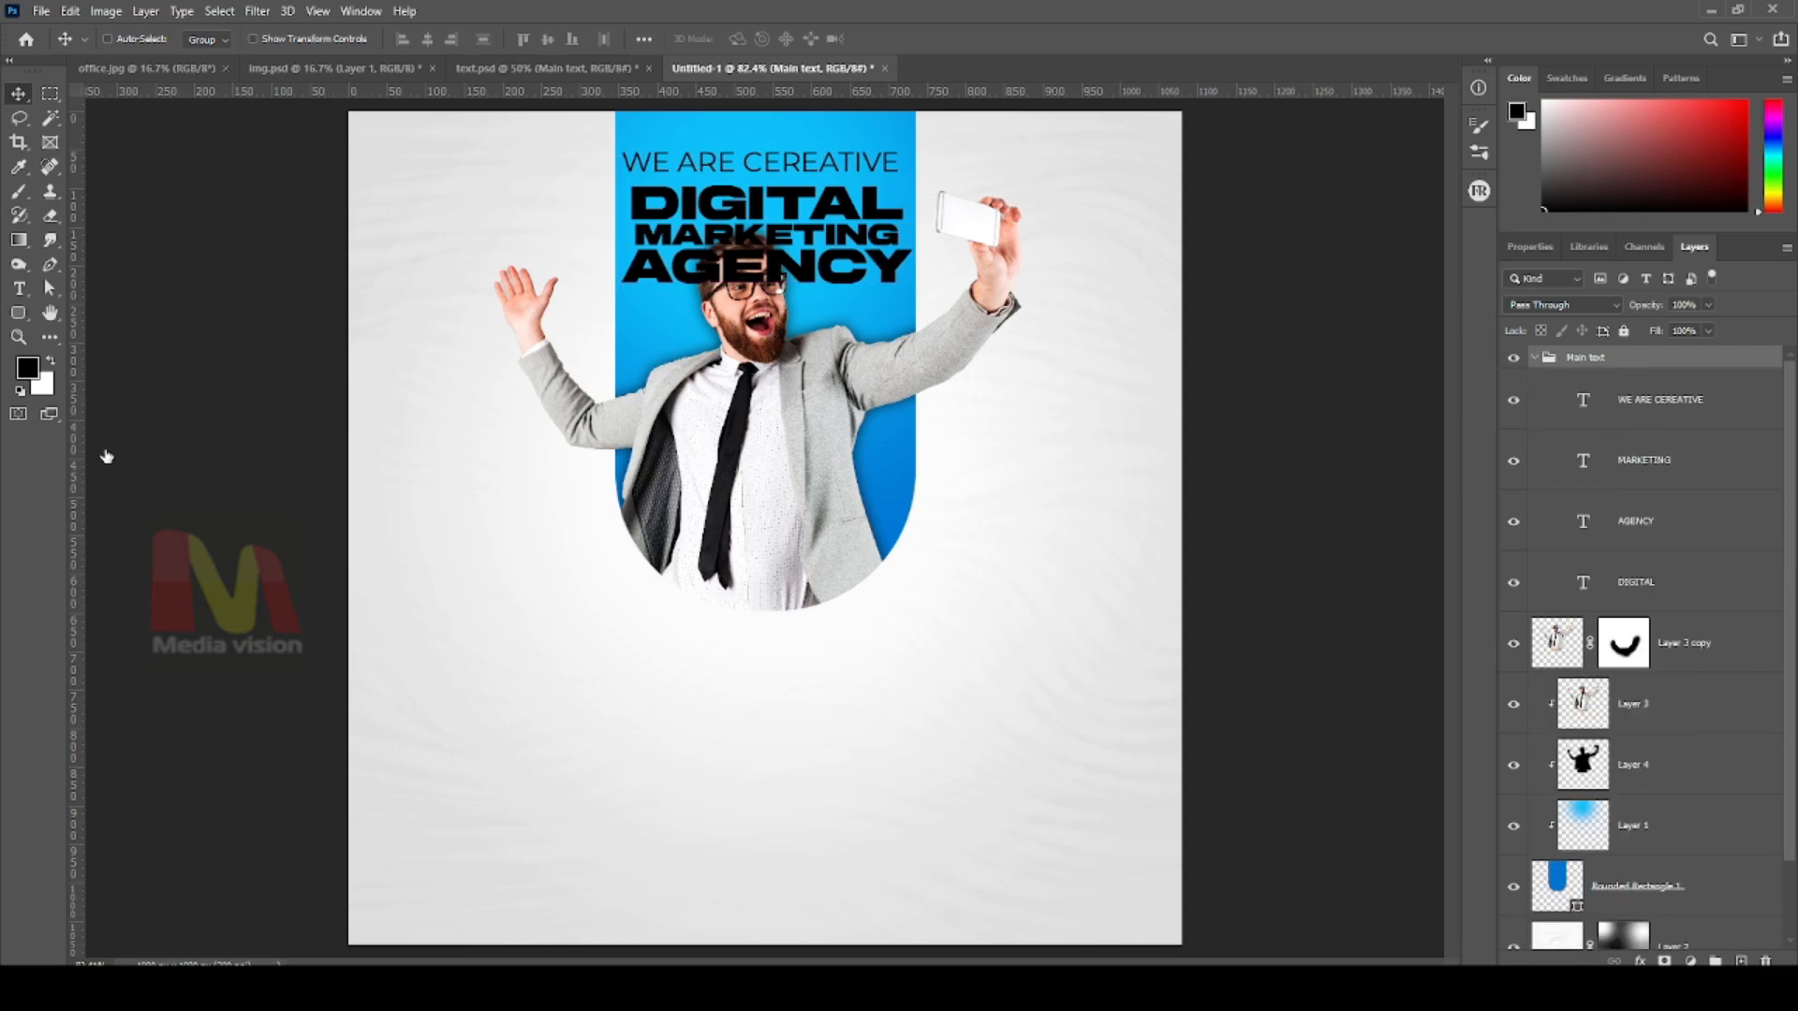
click(690, 208)
key(ctrl+BackSpace)
right_click(686, 237)
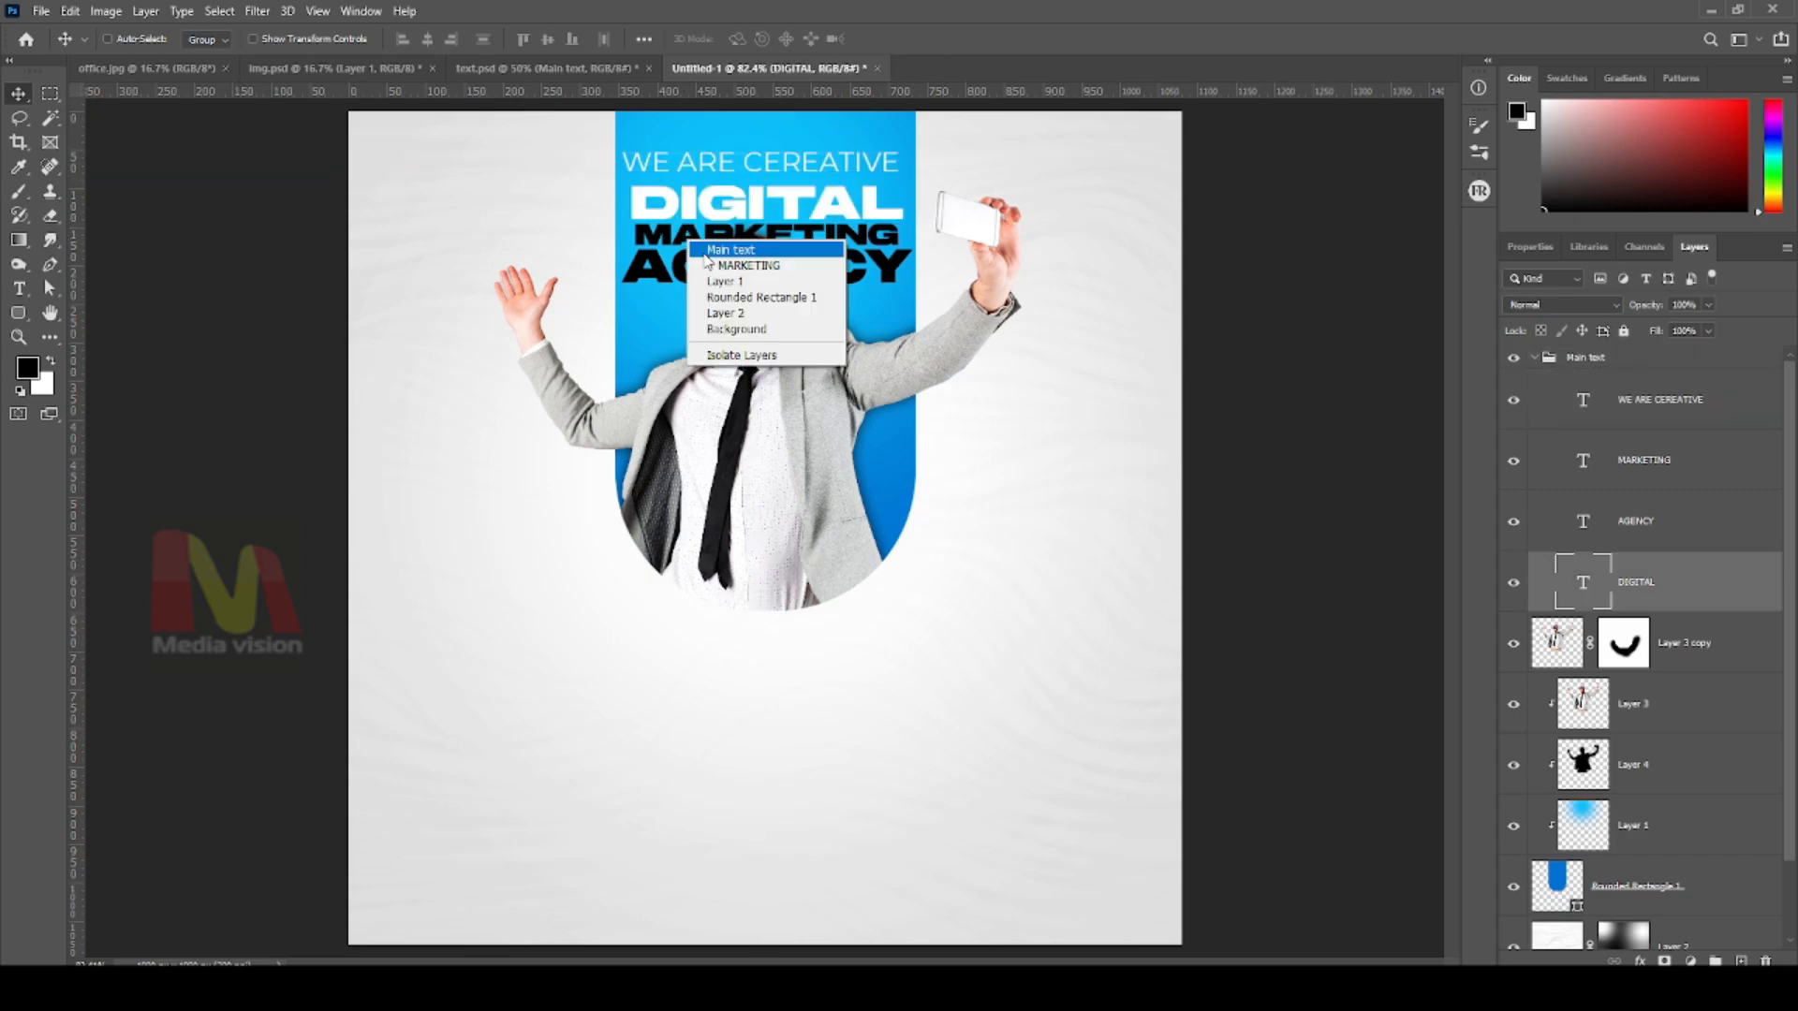
click(697, 247)
right_click(658, 232)
click(686, 257)
key(ctrl+BackSpace)
right_click(644, 274)
click(686, 300)
key(ctrl+BackSpace)
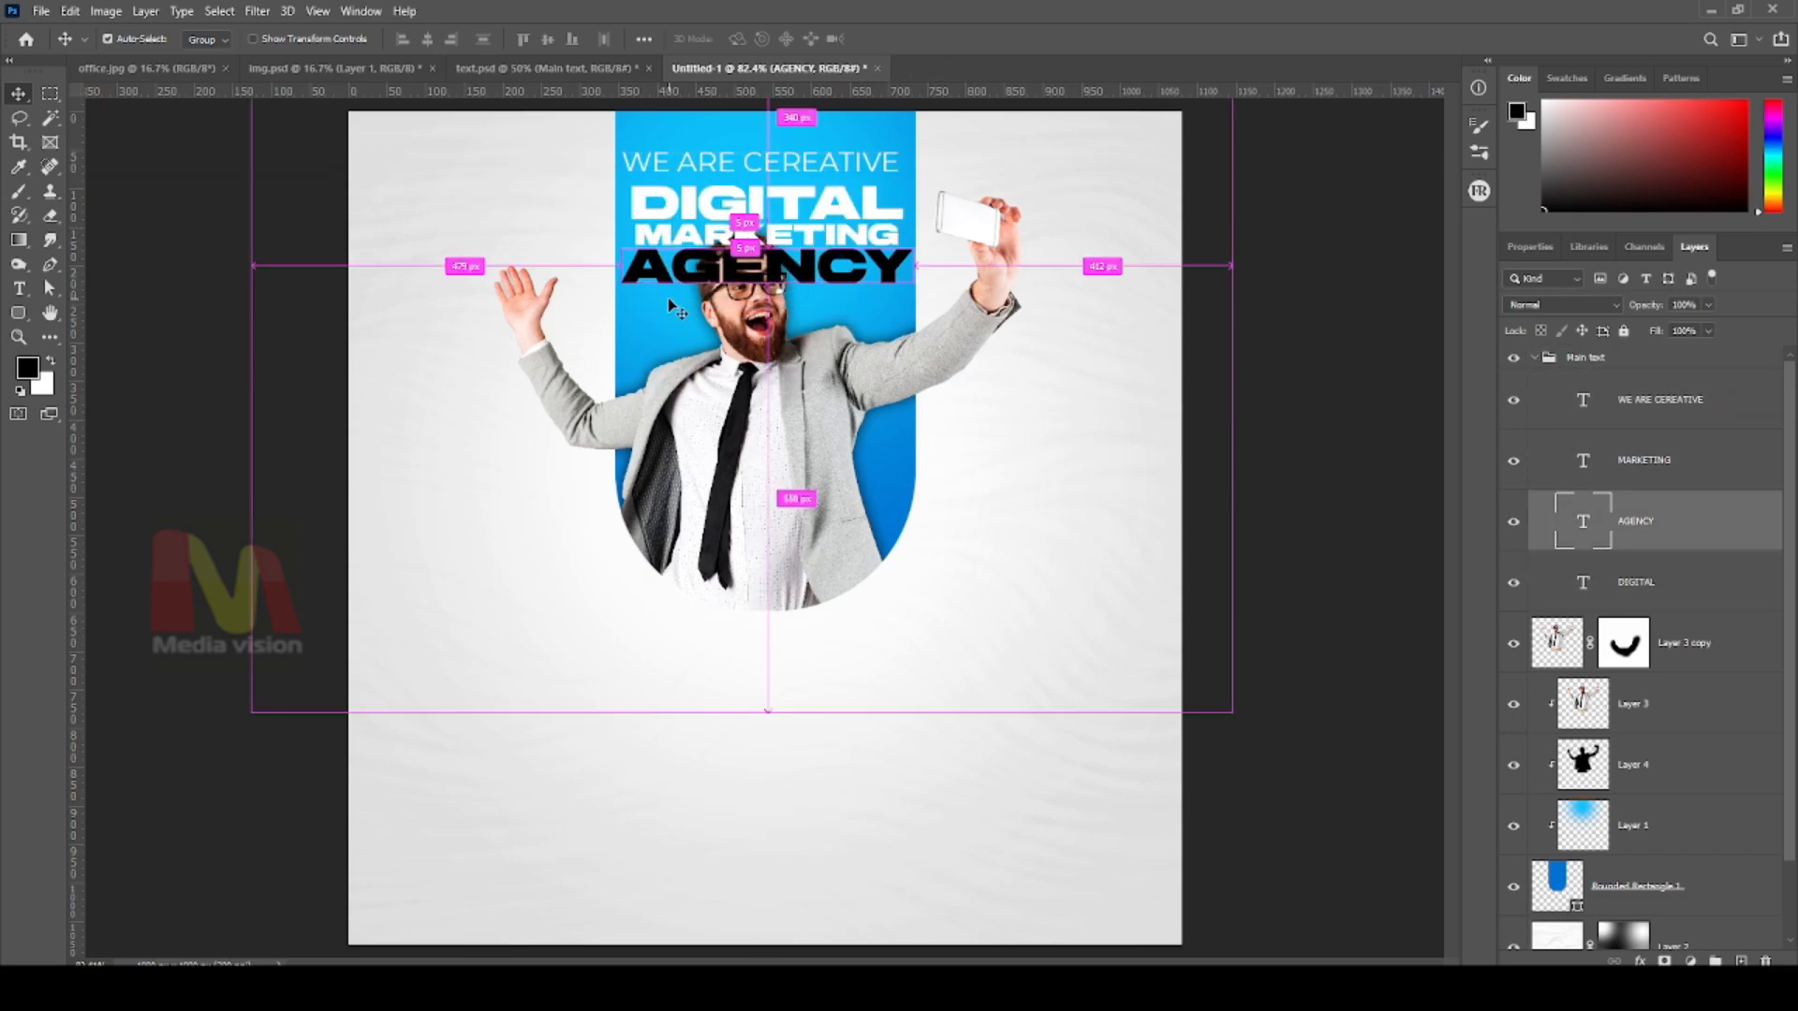
Move the collapsed Main text group beneath Layer 3 copy so the man overlaps it, and nudge it slightly down
click(1534, 358)
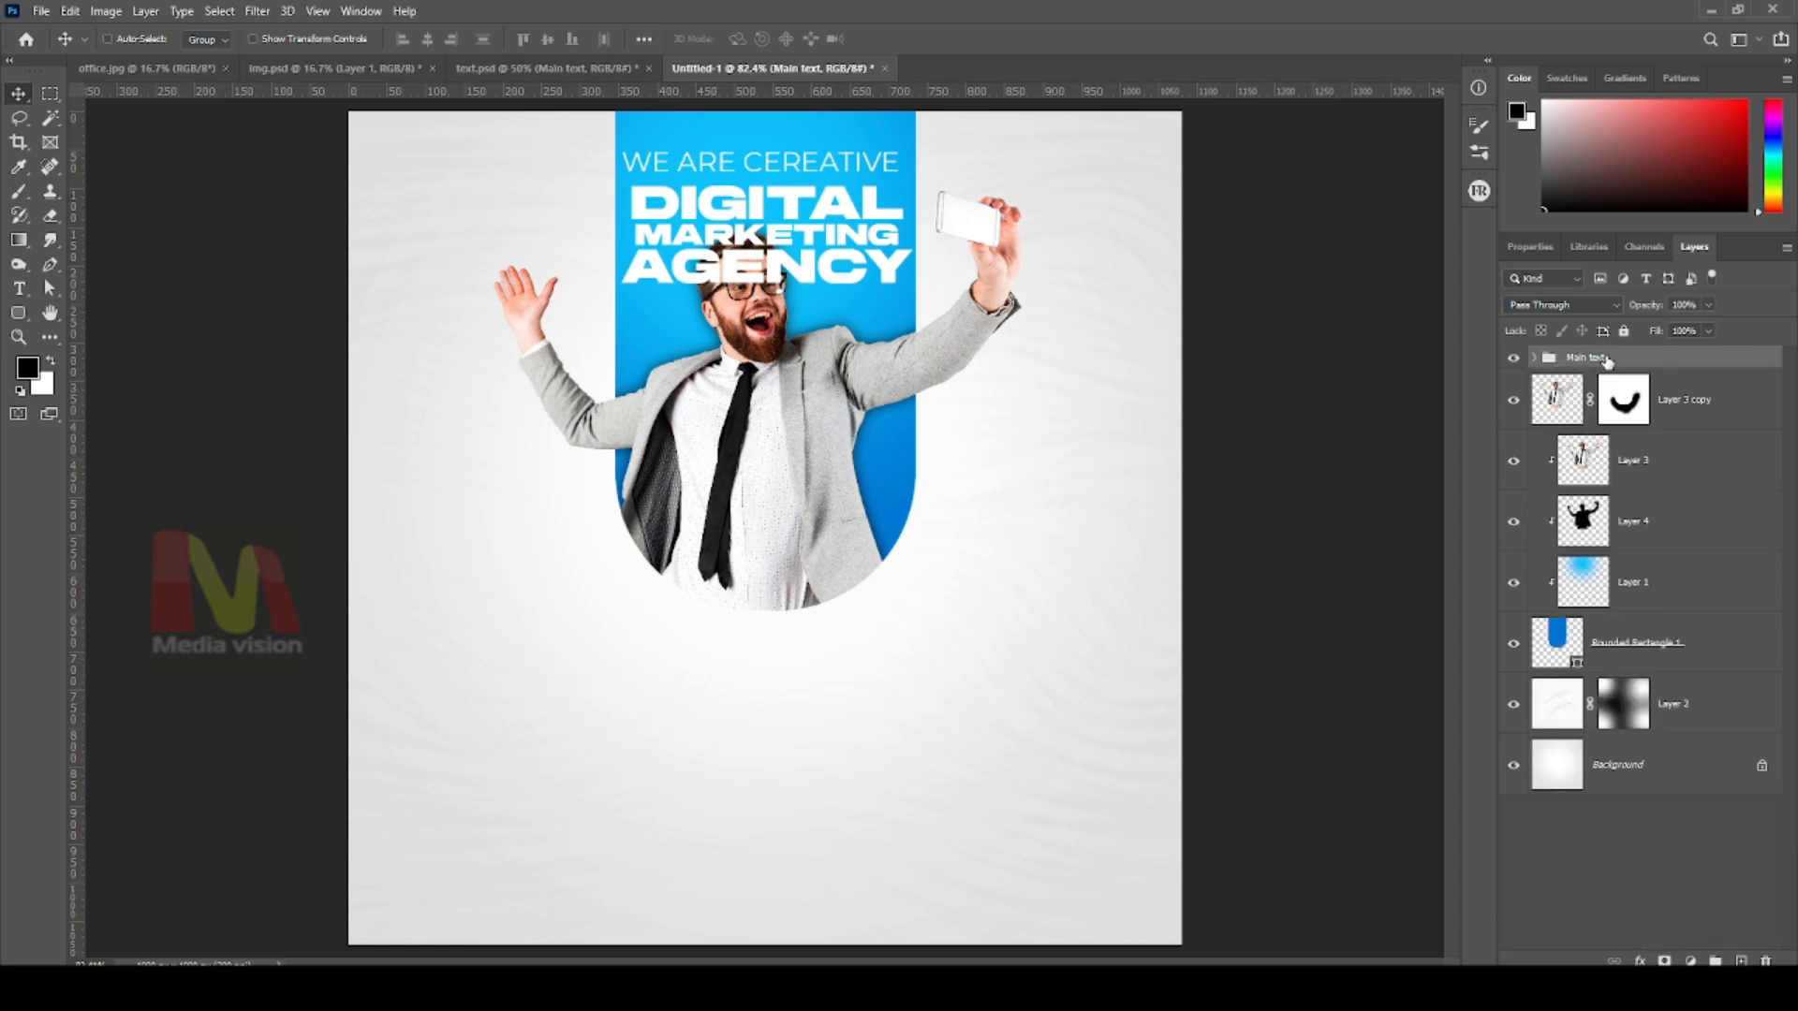
drag(1608, 362, 1682, 423)
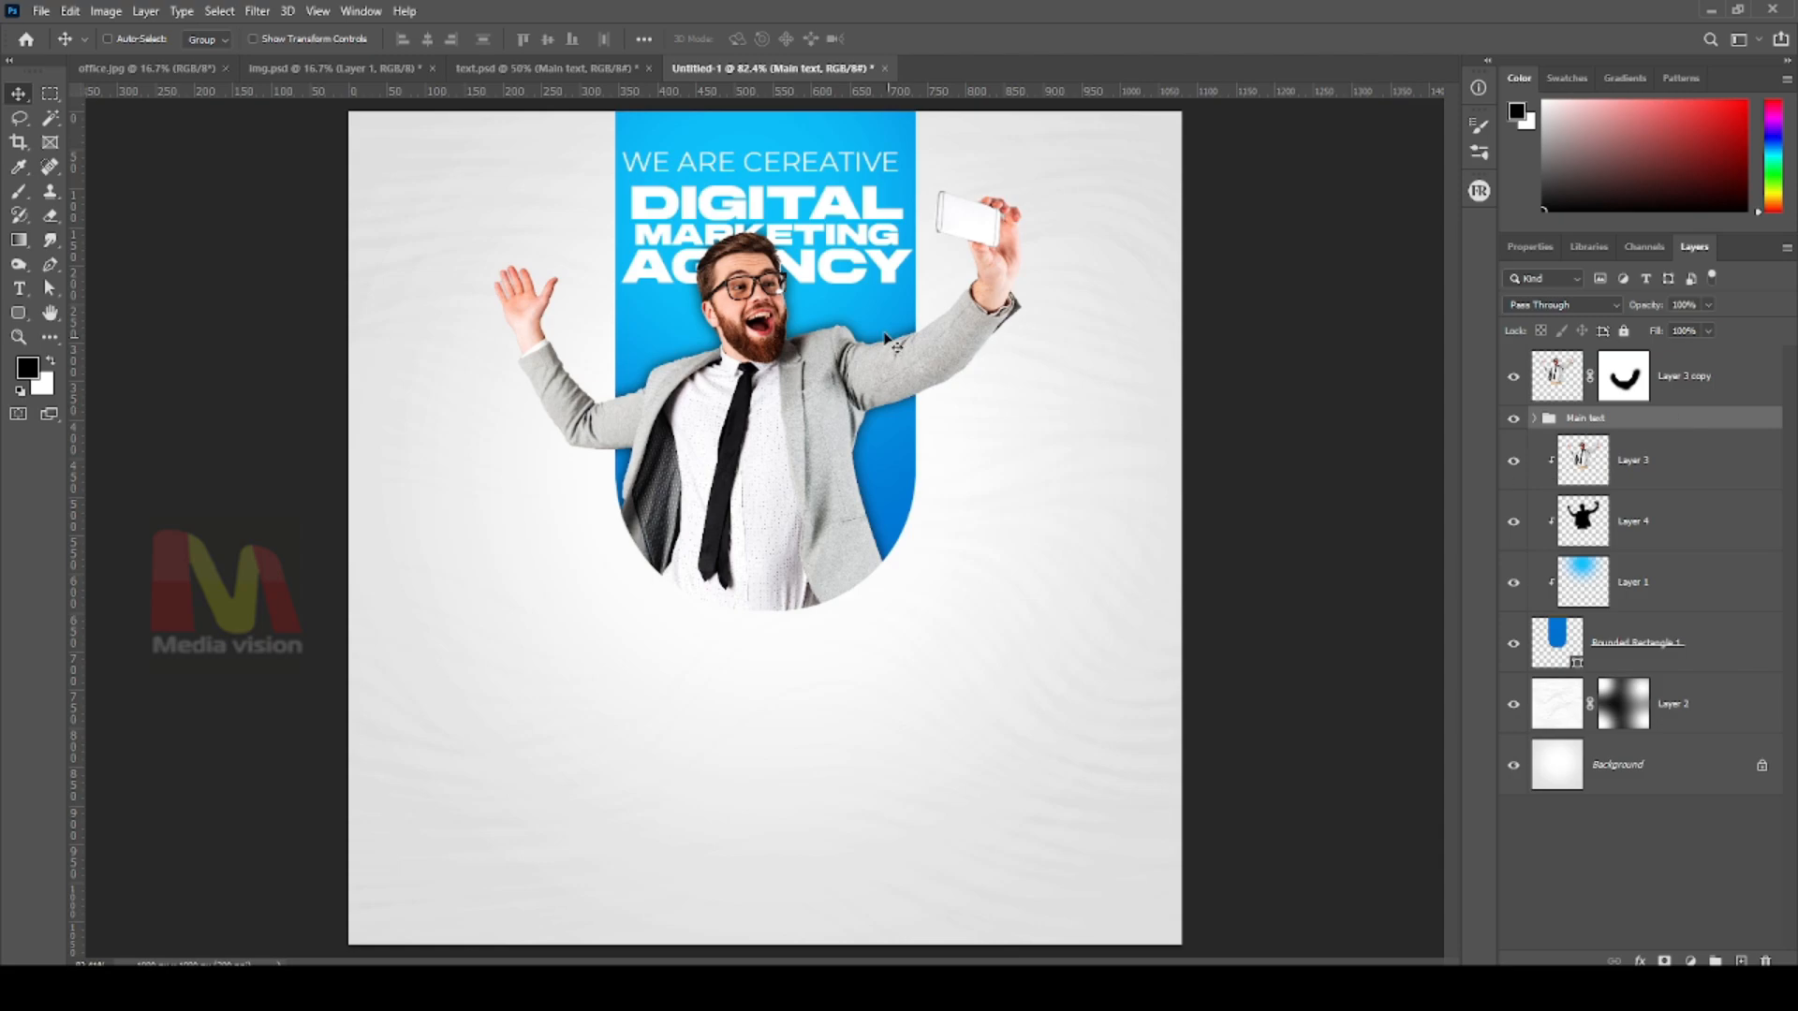
key(Down)
key(Down)
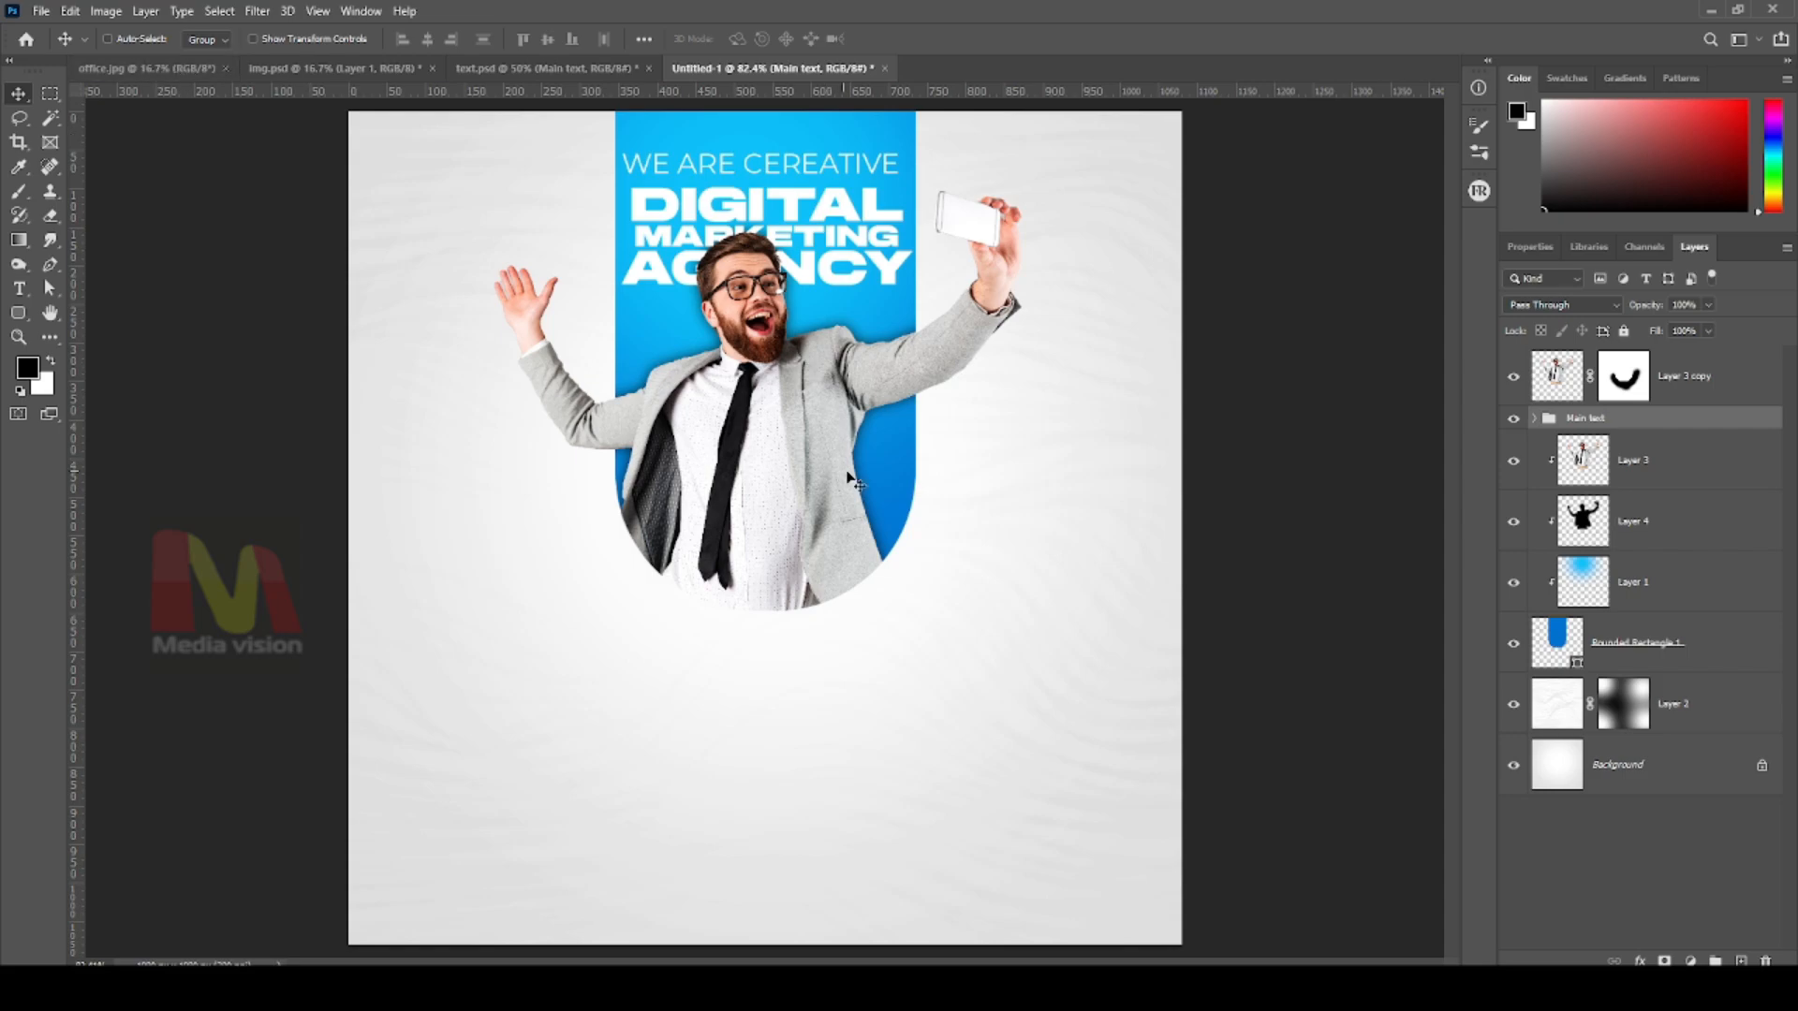
Bring the whole office.jpg photo into the poster directly above Rounded Rectangle 1, clipped to the shape, and shift it roughly into place
click(1731, 656)
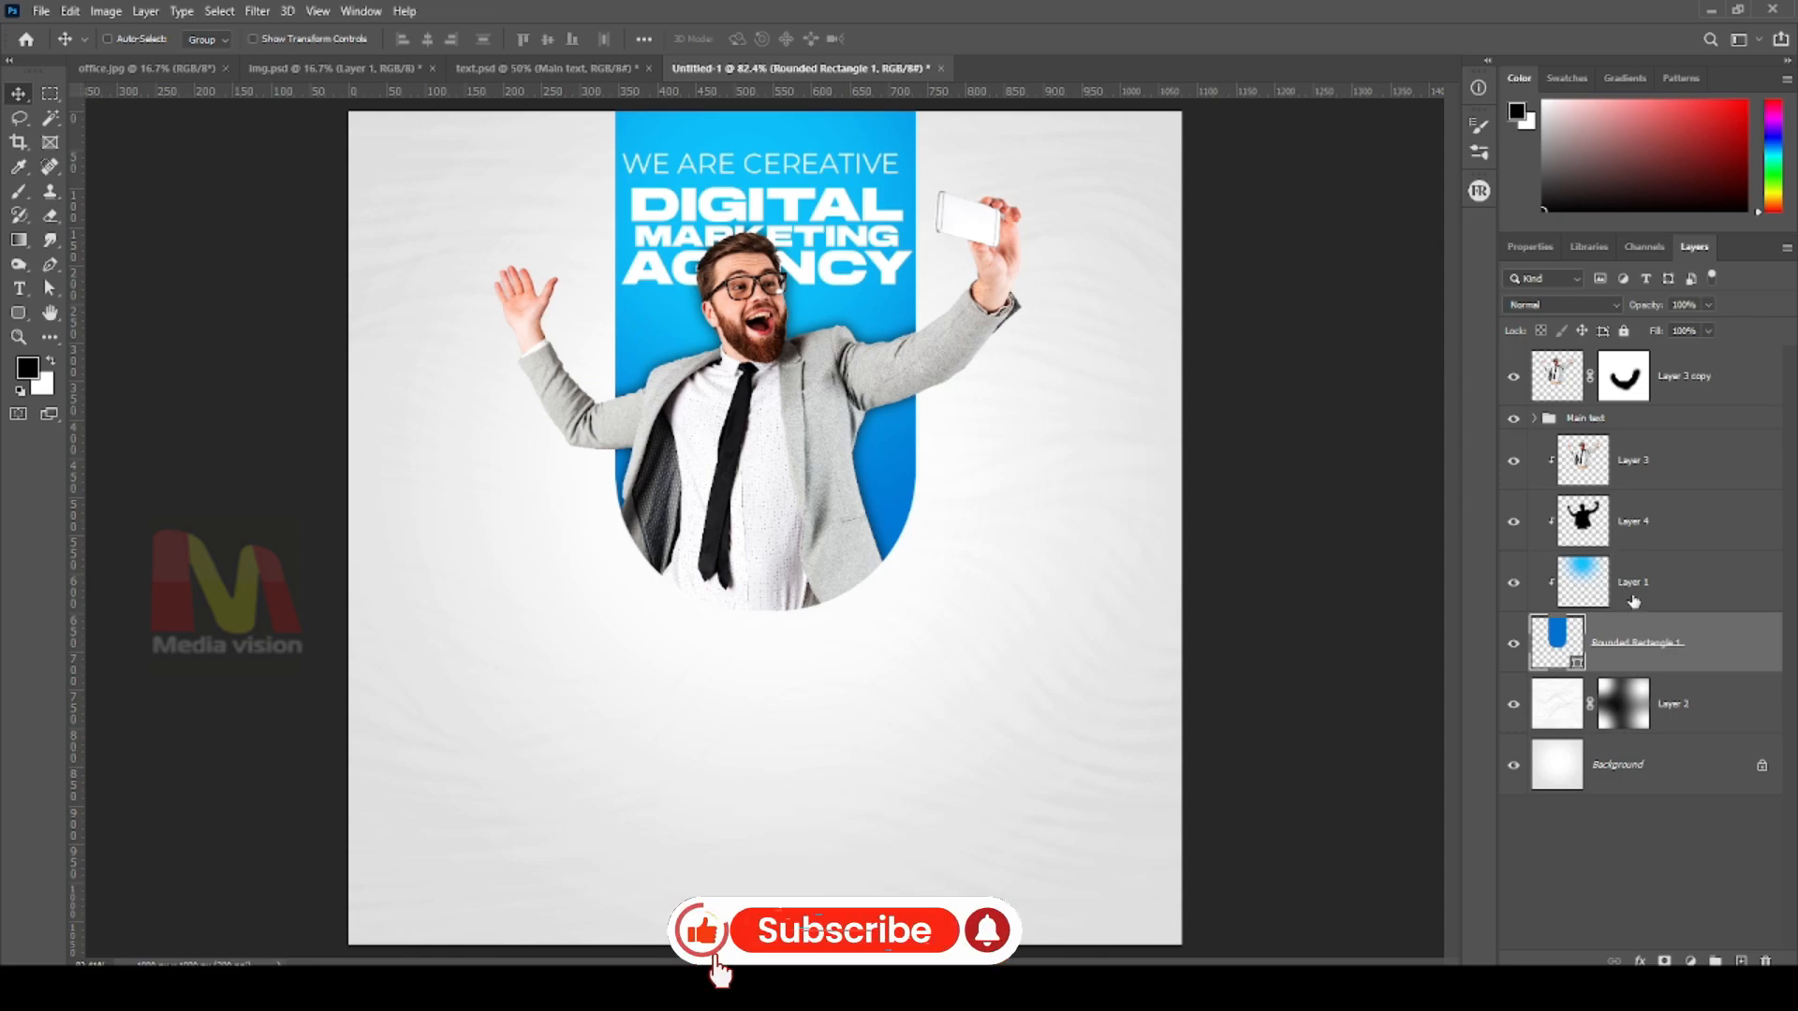
click(132, 68)
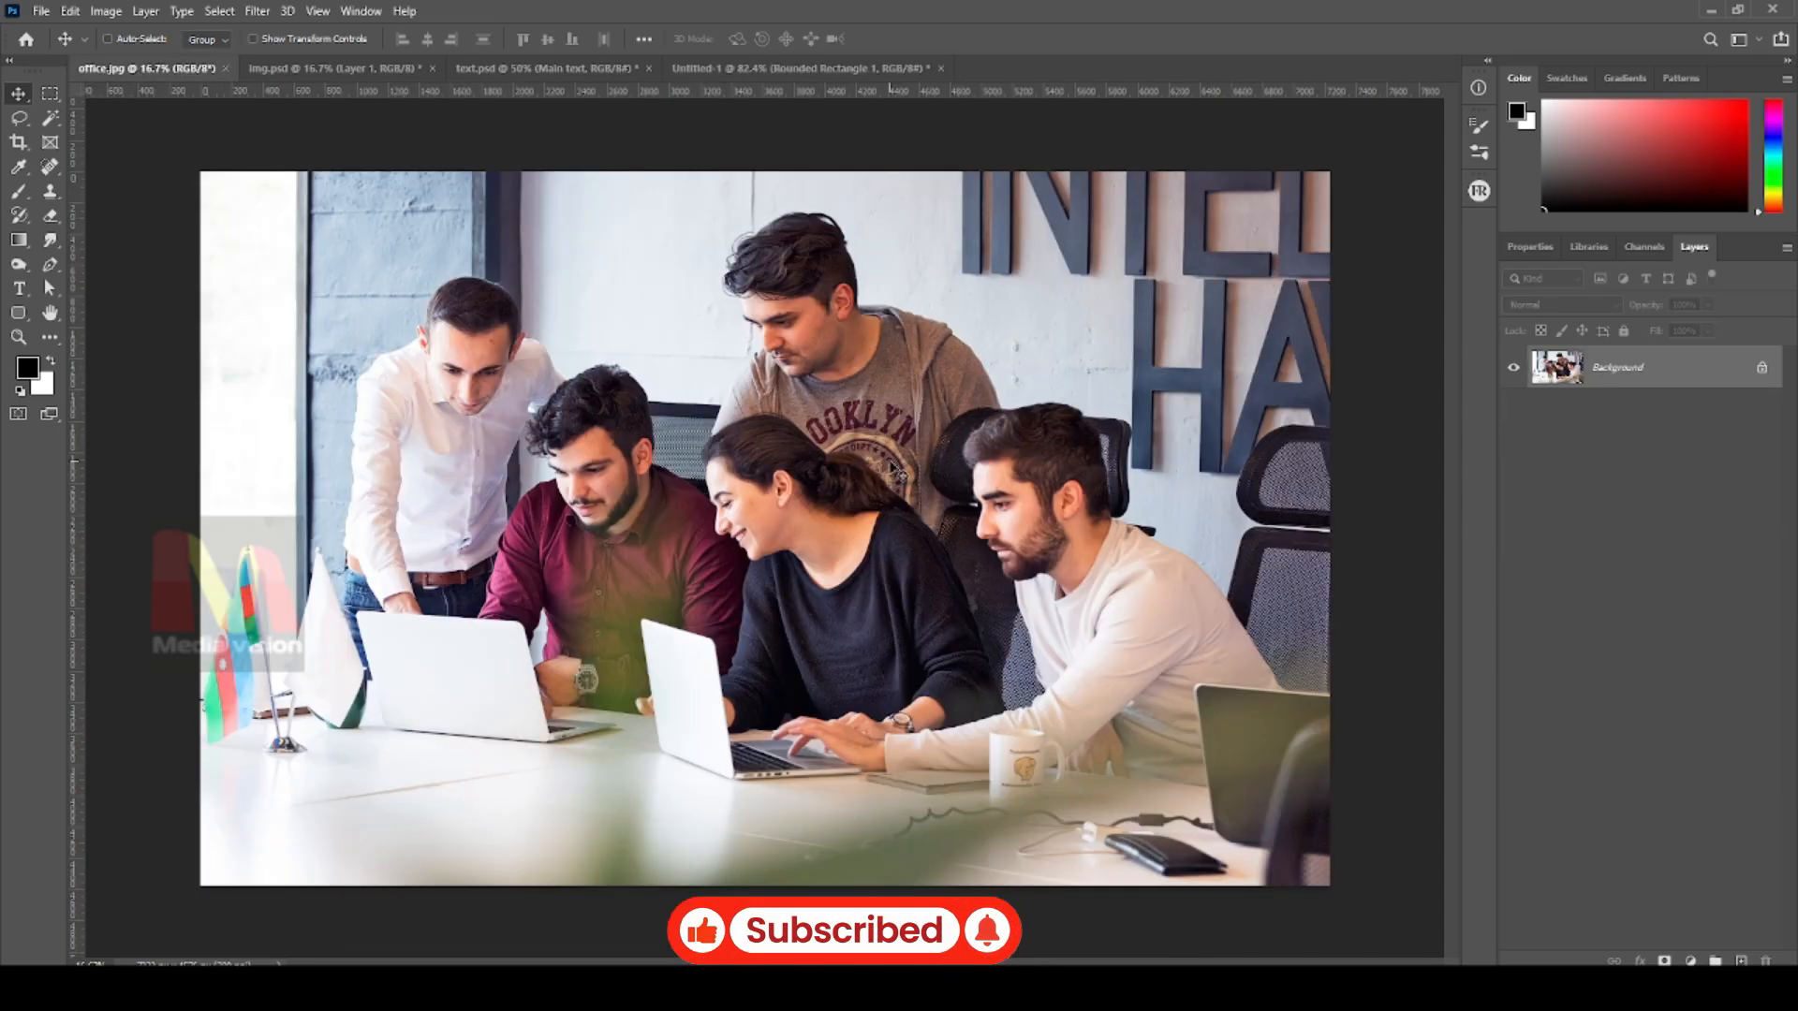
key(ctrl+a)
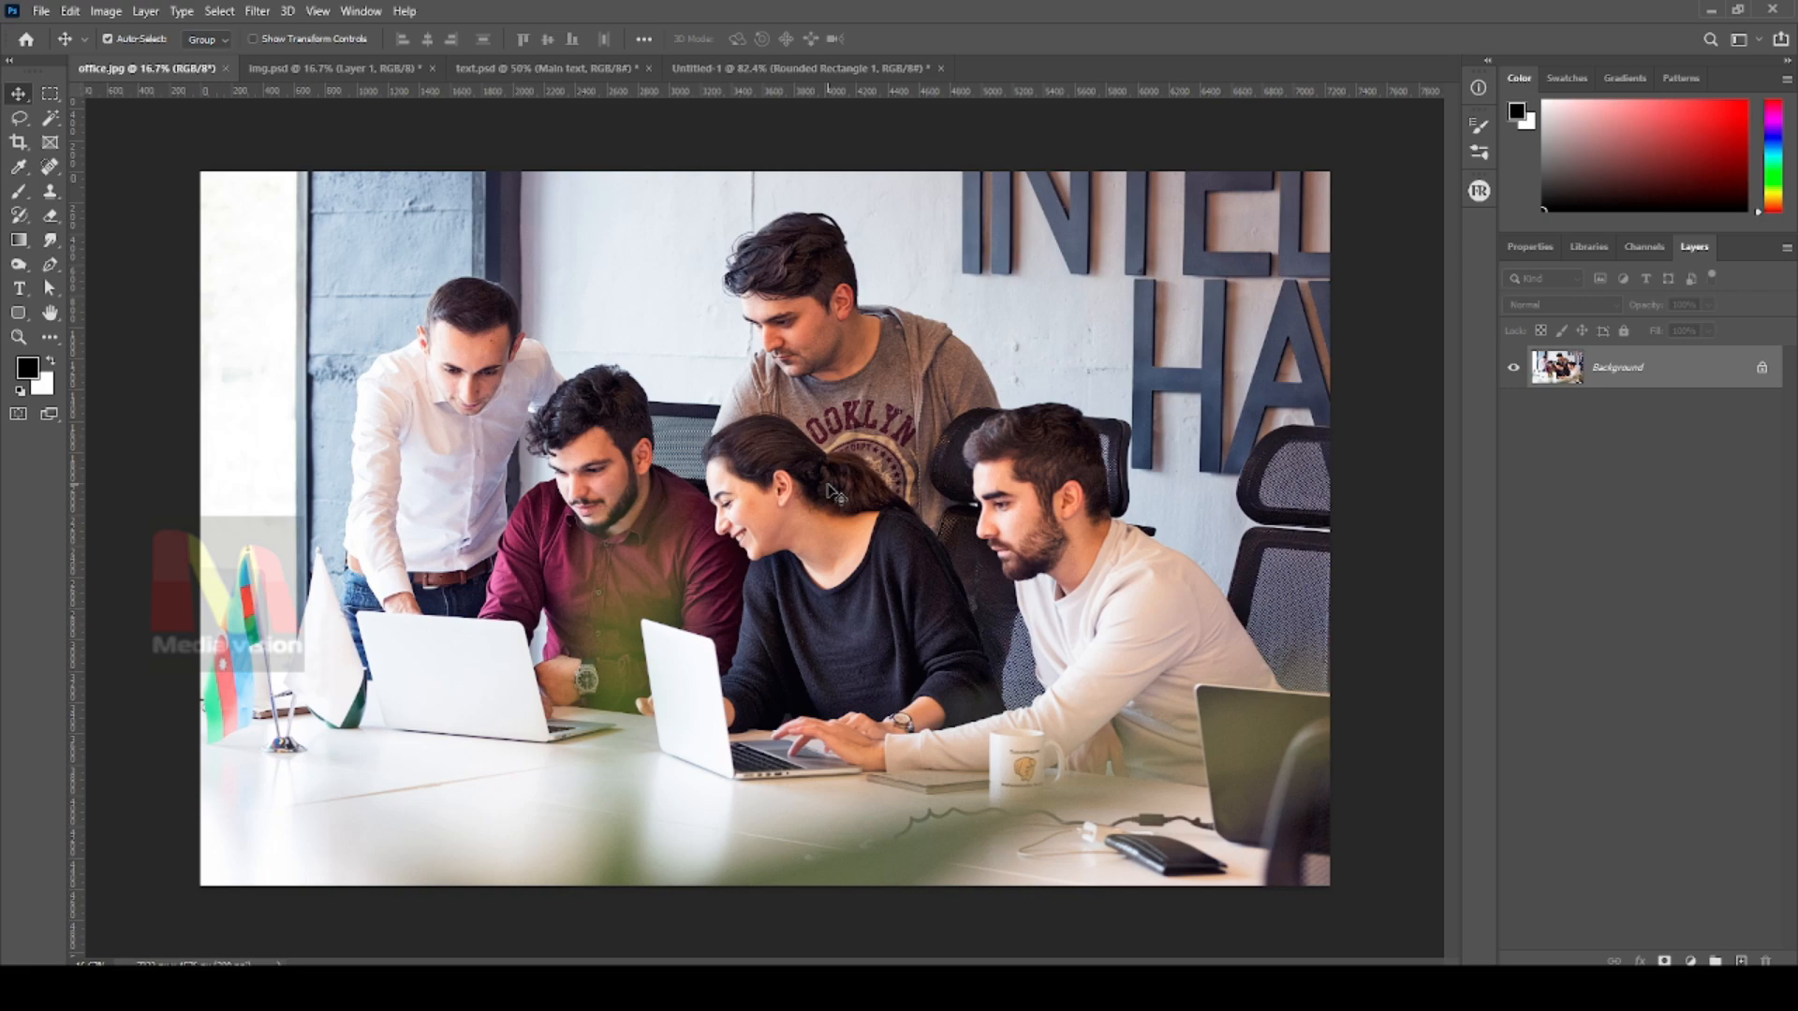
drag(827, 501, 1709, 629)
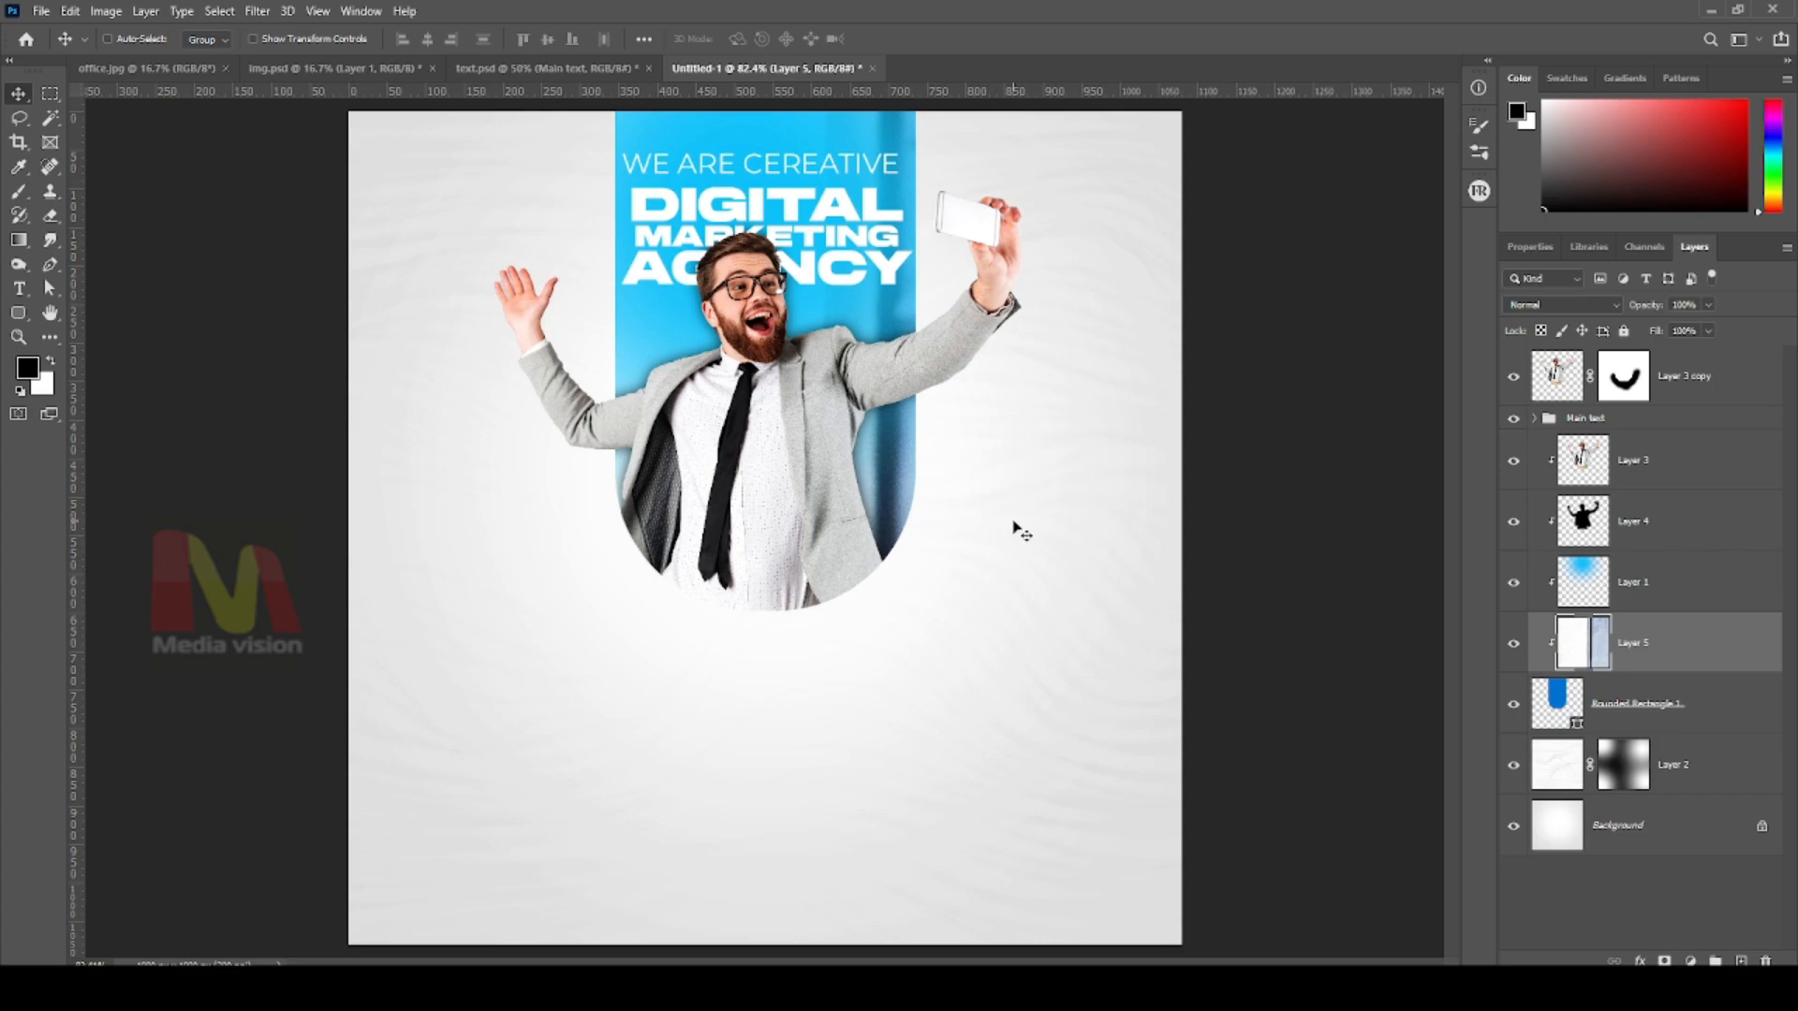
drag(1041, 565, 904, 433)
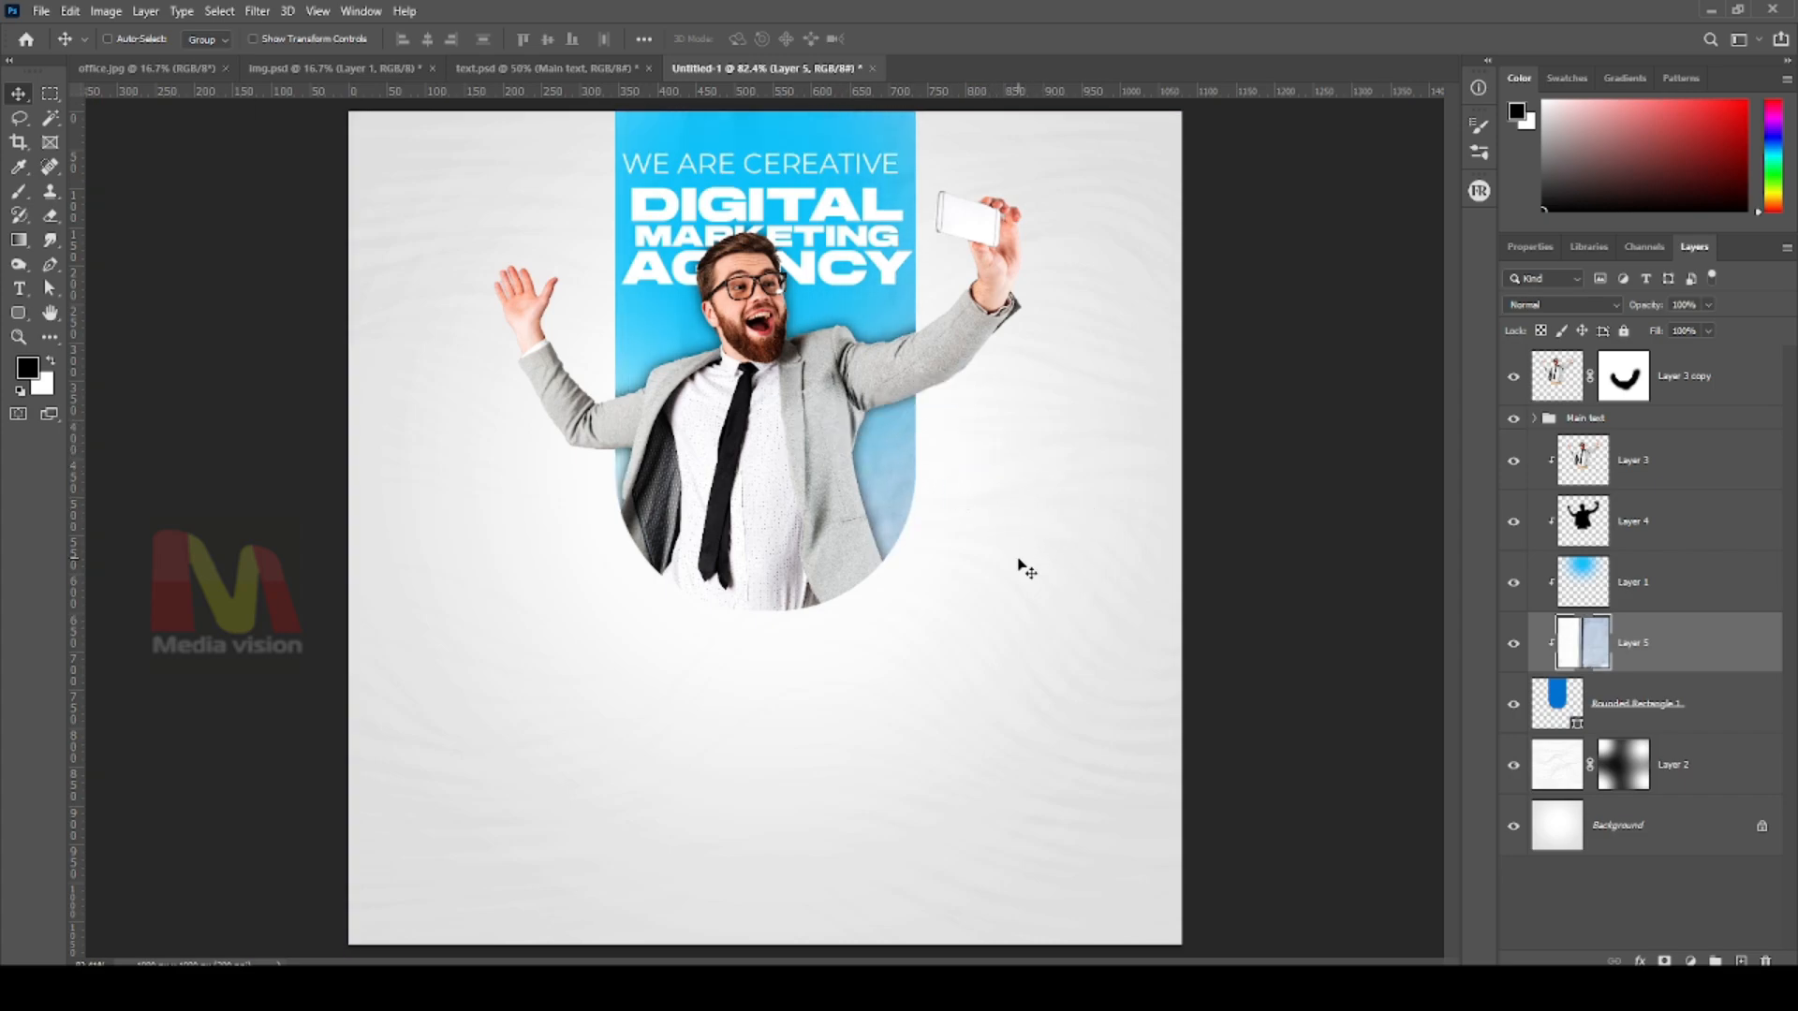
mouse_move(1019, 562)
mouse_down()
mouse_move(922, 482)
mouse_move(927, 525)
mouse_move(990, 552)
mouse_up()
Centre the oversized office photo horizontally over the poster and scale it to about 34%
key(ctrl+t)
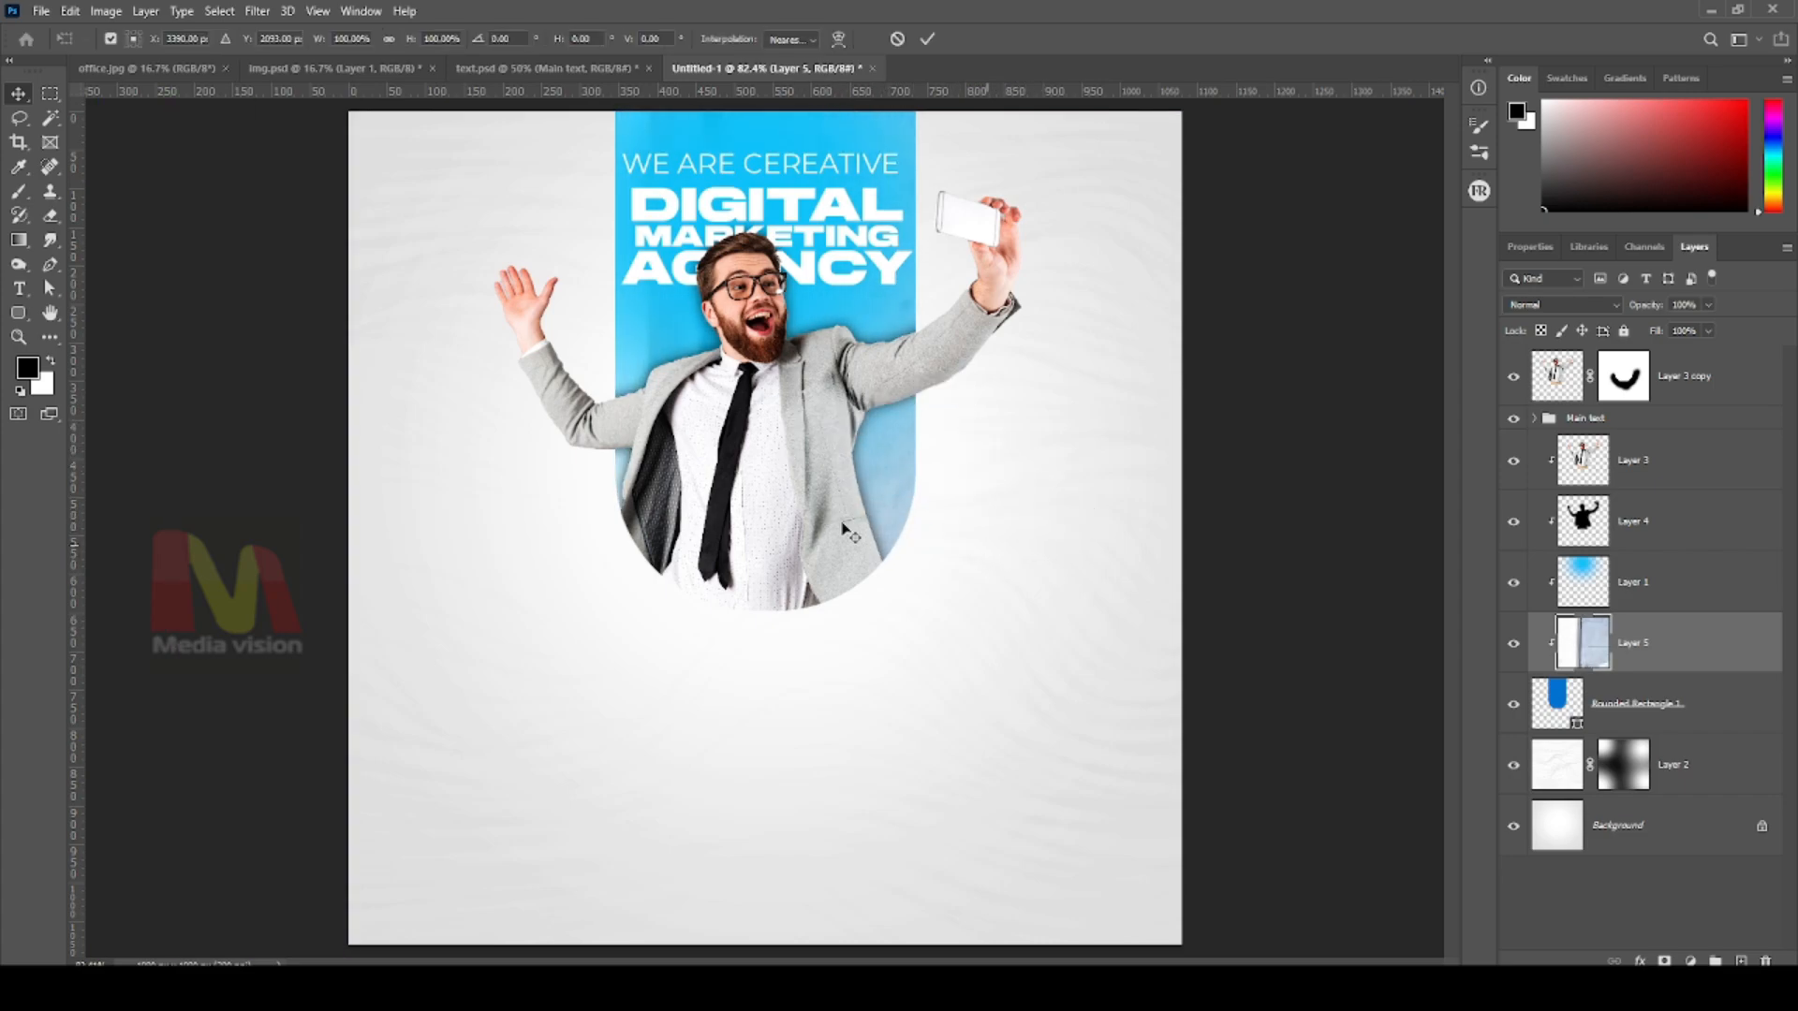
key(ctrl+minus)
key(ctrl+minus)
key(ctrl+minus)
key(ctrl+minus)
key(ctrl+minus)
key(ctrl+minus)
key(ctrl+minus)
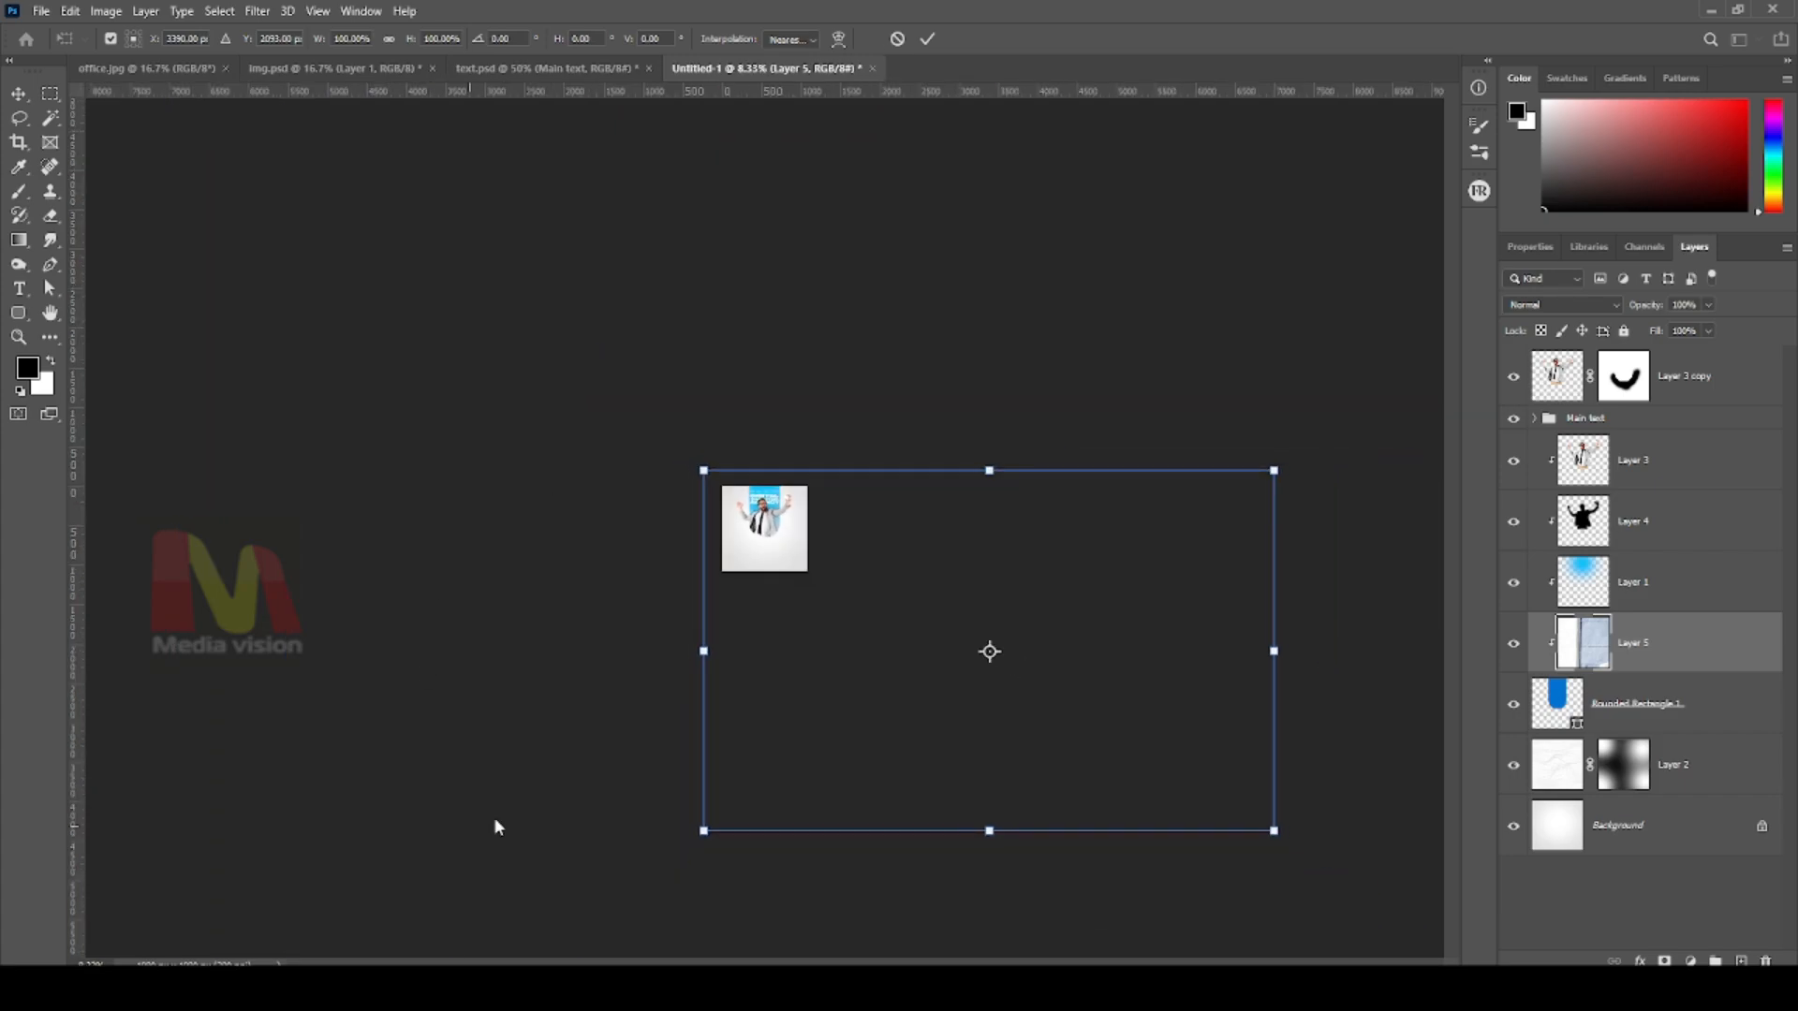
drag(904, 759, 682, 572)
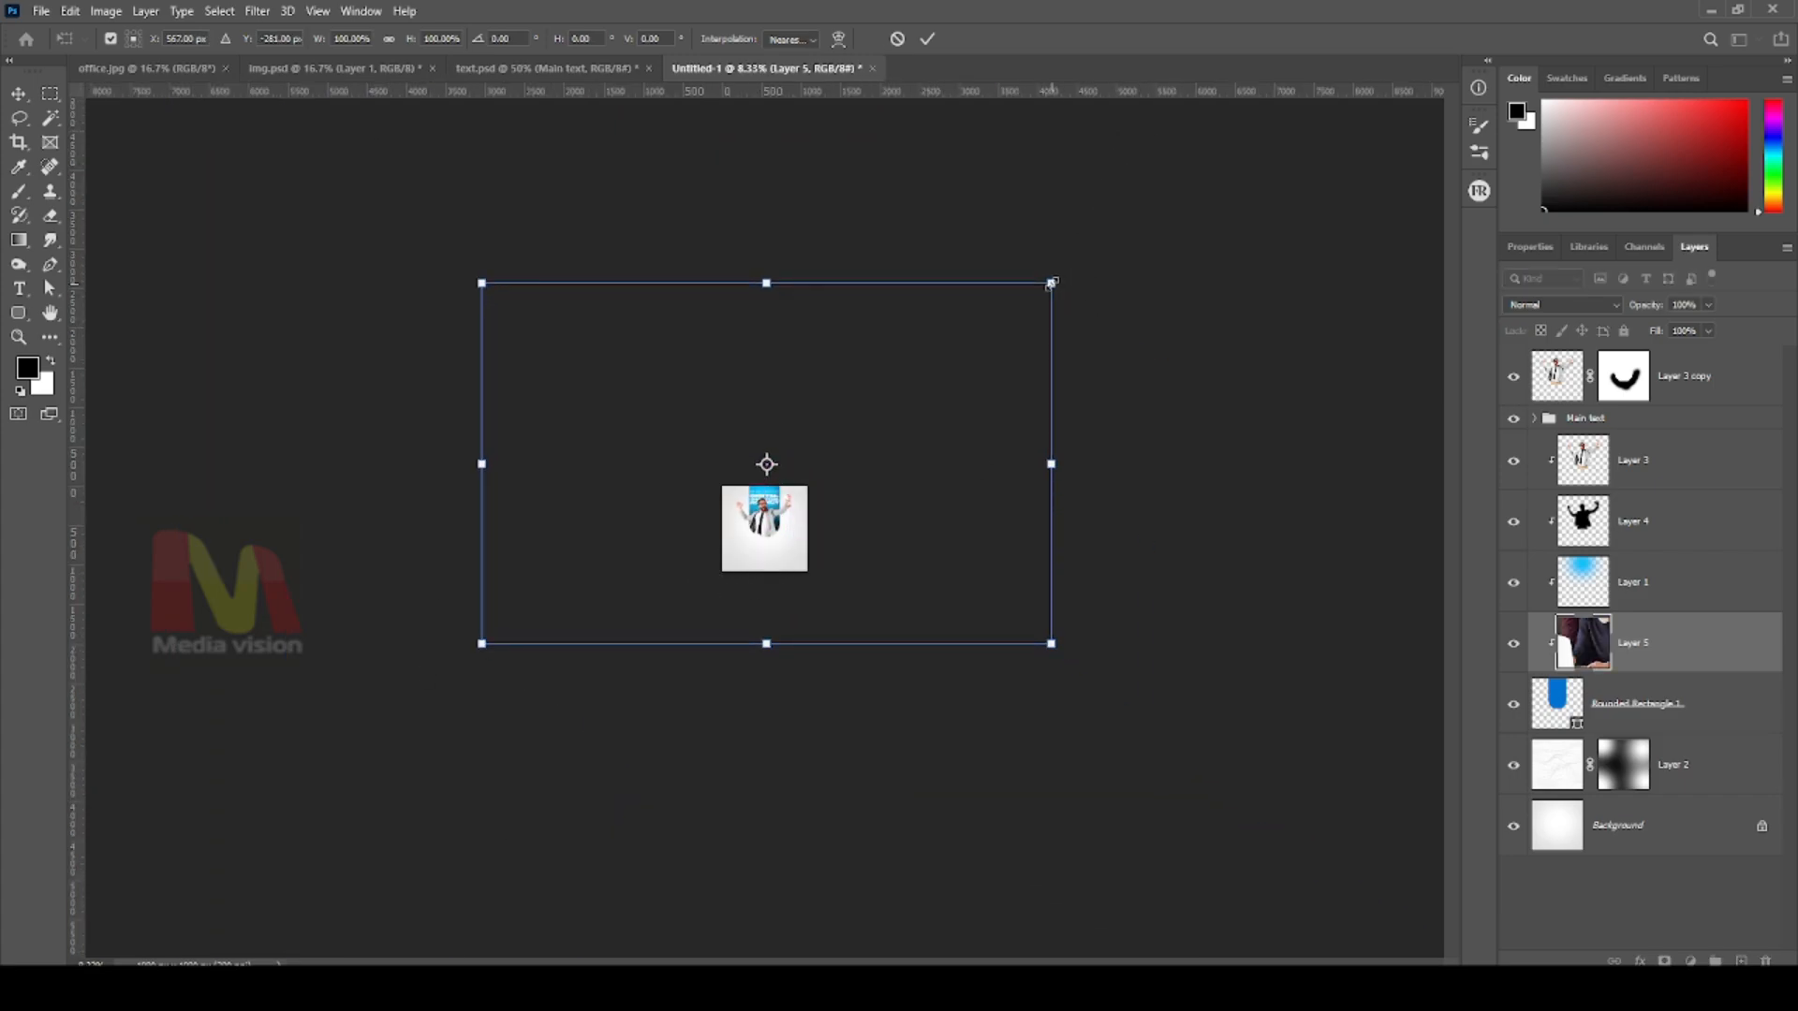
drag(1050, 281, 871, 413)
Shrink the office photo further and reposition it so its people fill the blue shape behind the man
key(ctrl+plus)
key(ctrl+plus)
key(ctrl+plus)
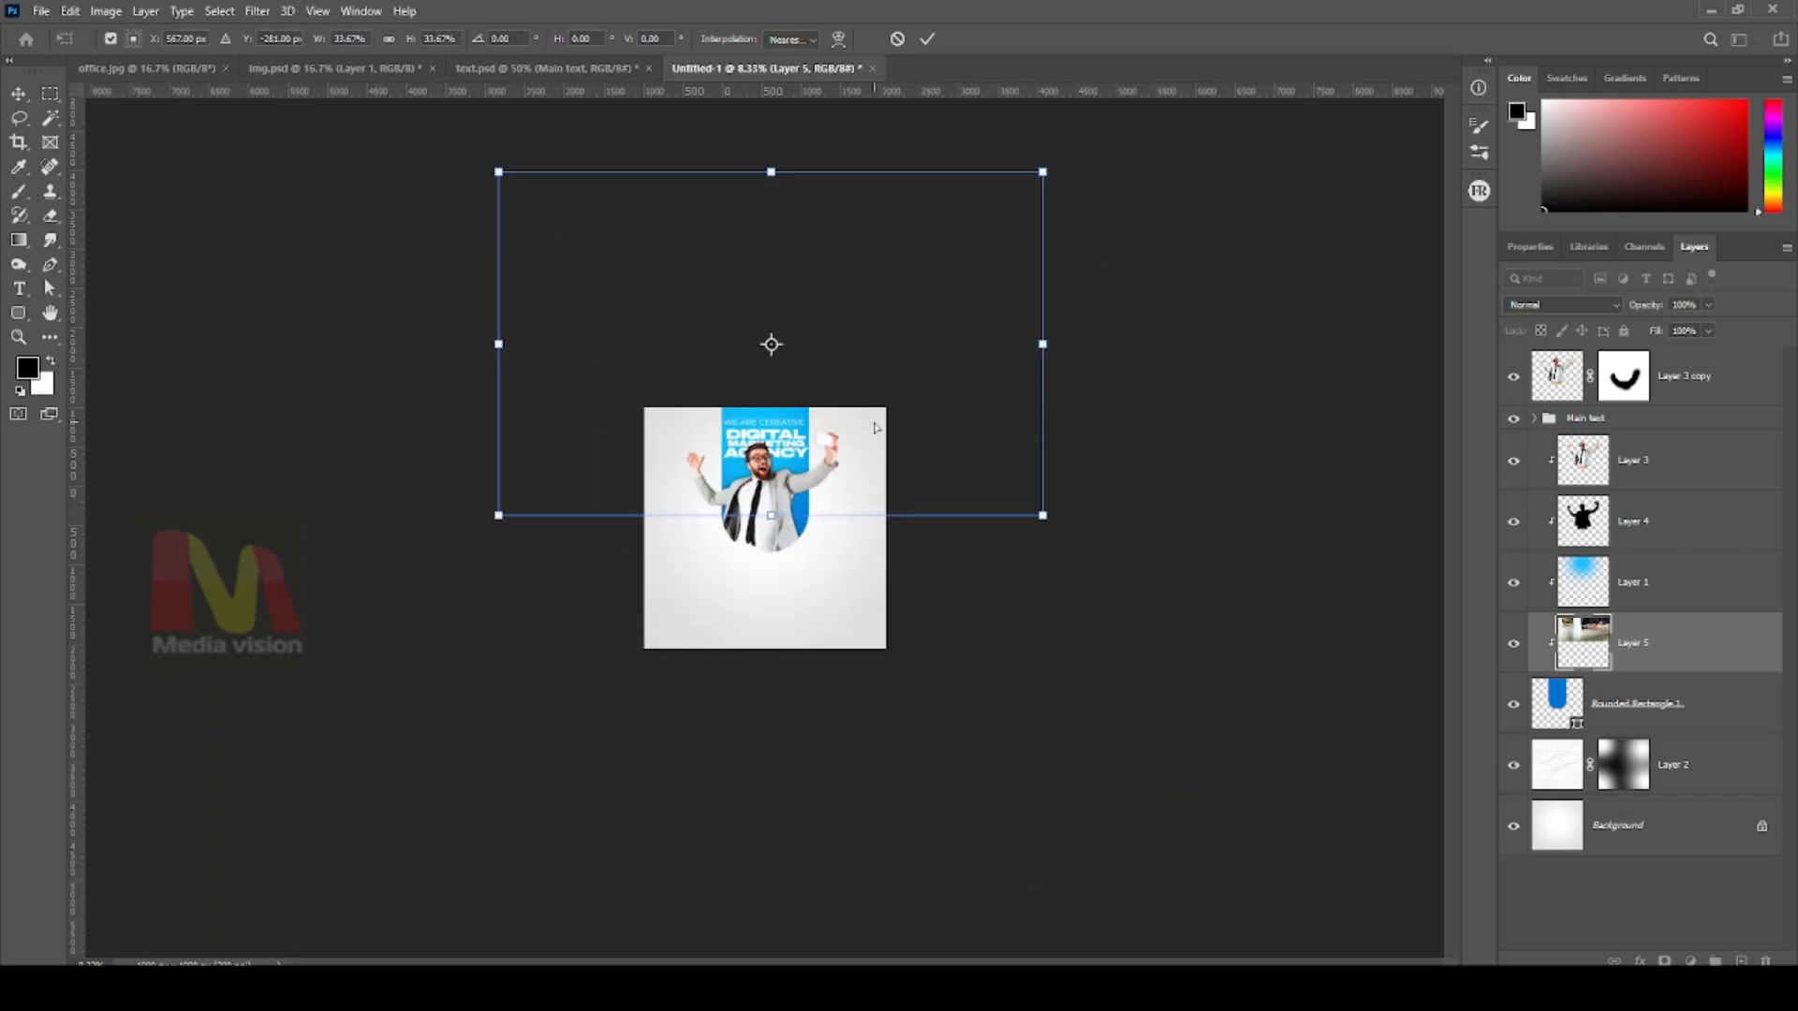
key(ctrl+plus)
key(ctrl+plus)
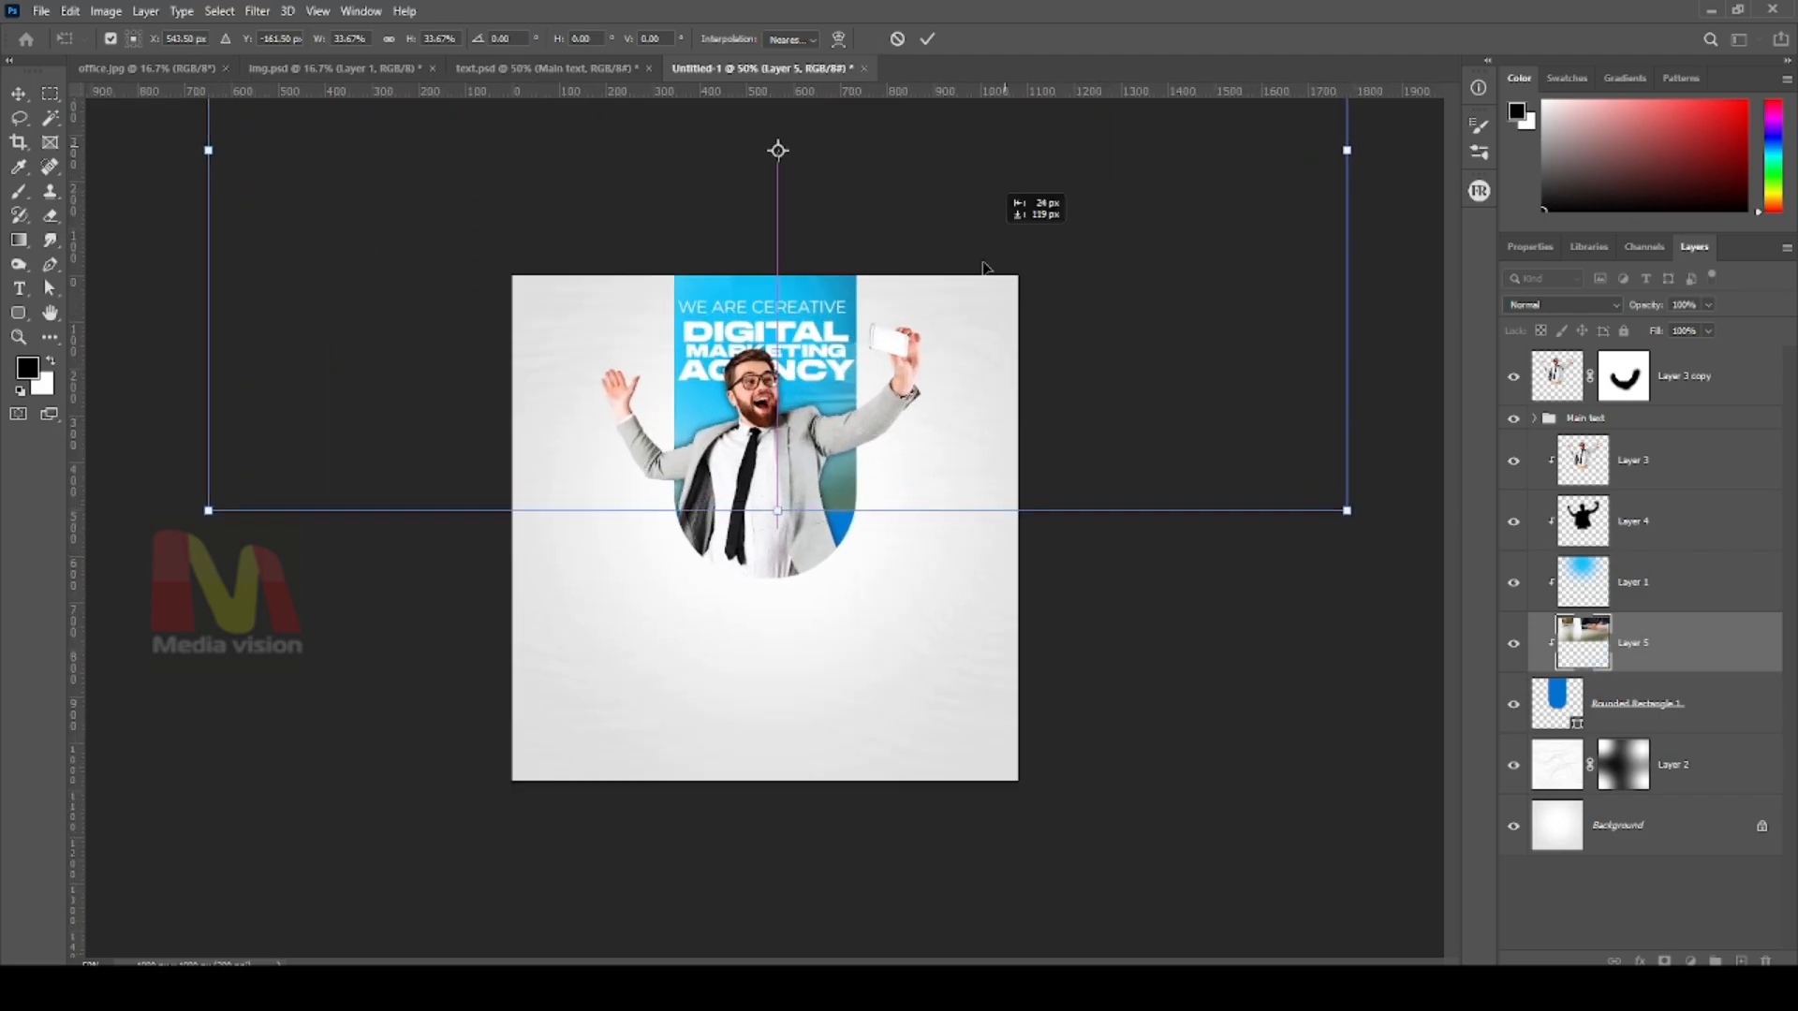
drag(1016, 192, 962, 418)
drag(1293, 731, 1092, 602)
drag(967, 486, 1045, 545)
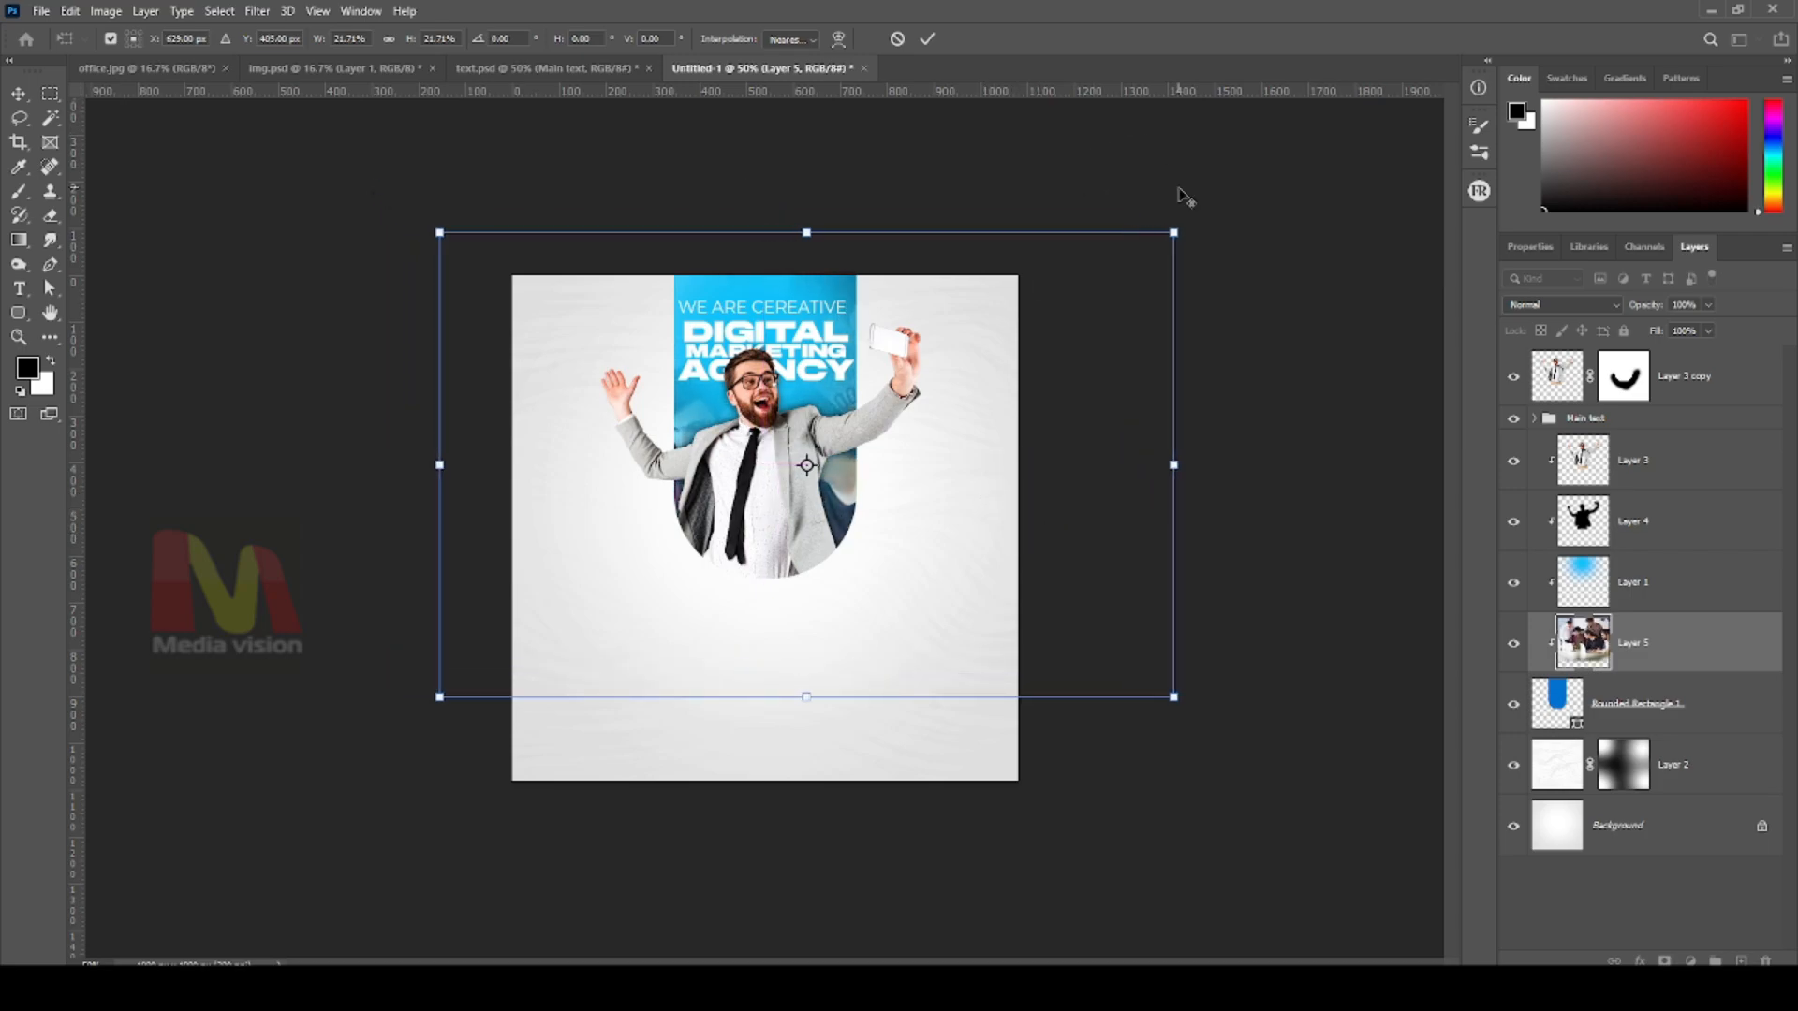
drag(1177, 231, 1014, 245)
drag(1007, 438, 991, 404)
key(Return)
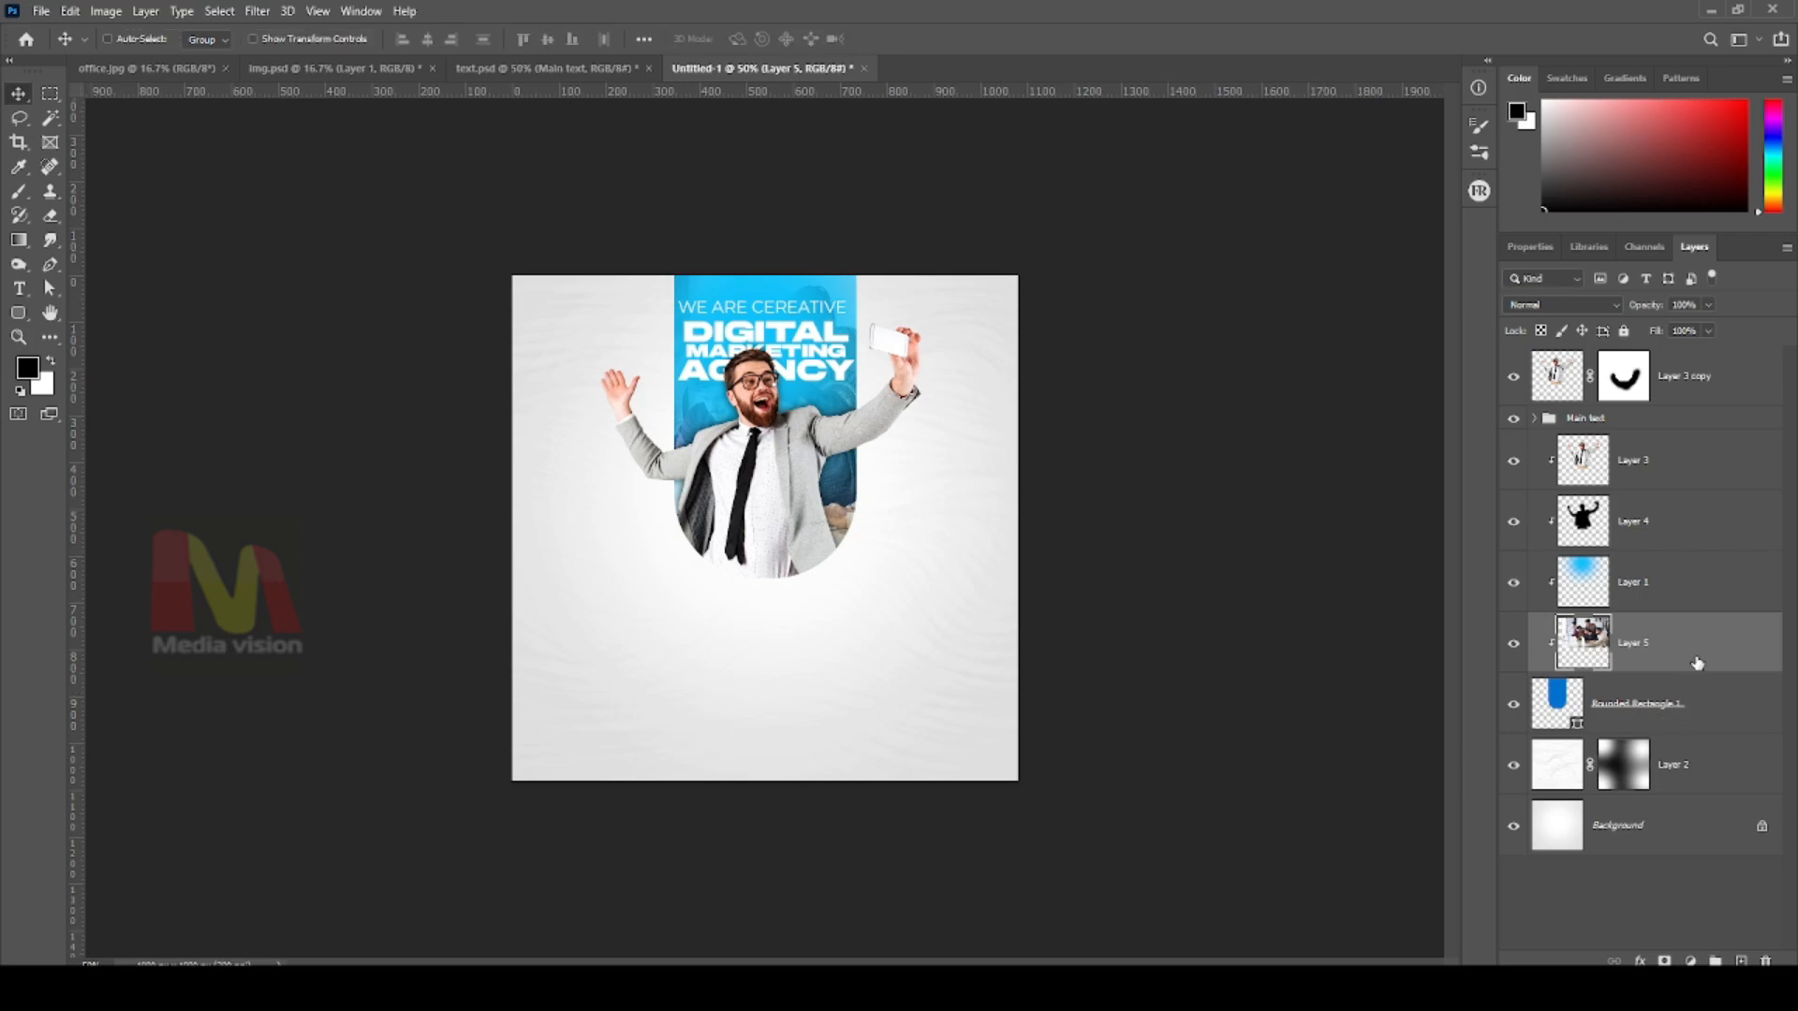
Move the office photo on Layer 5 above Layer 1 and set its blend mode to Soft Light
drag(1697, 662, 1685, 590)
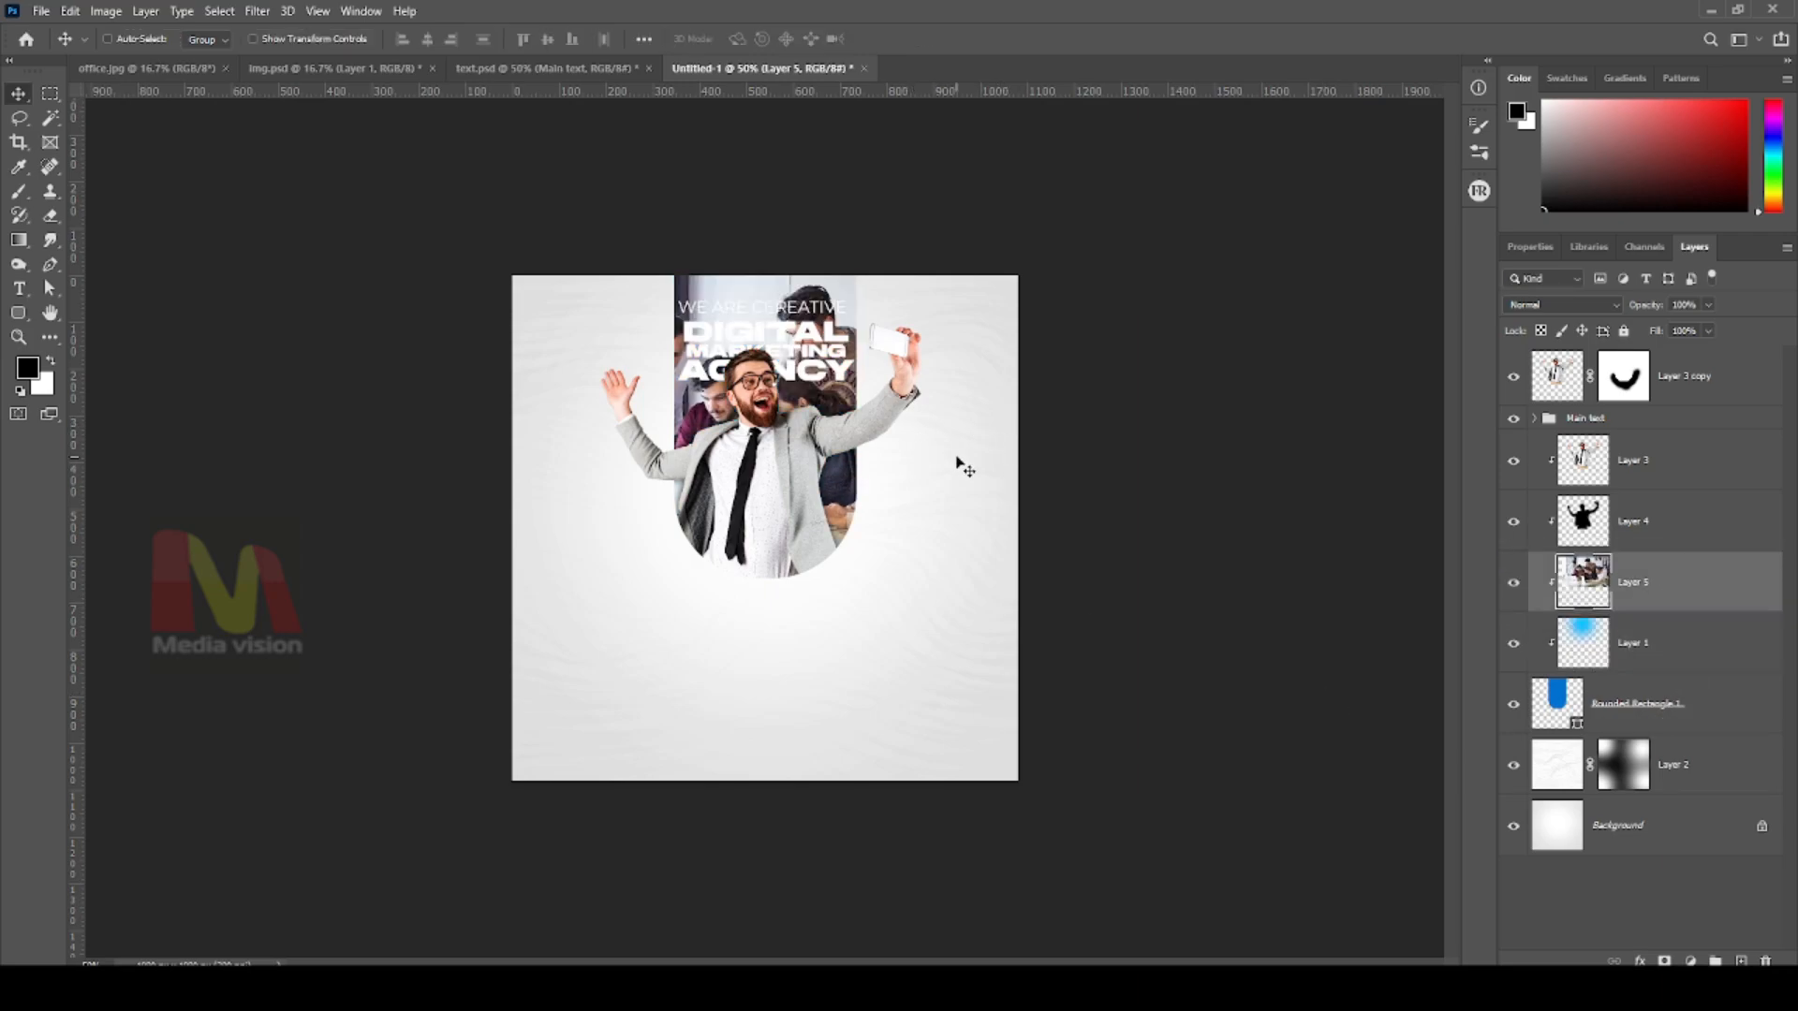
mouse_move(964, 469)
mouse_down()
mouse_move(955, 490)
mouse_move(957, 458)
mouse_up()
click(1551, 303)
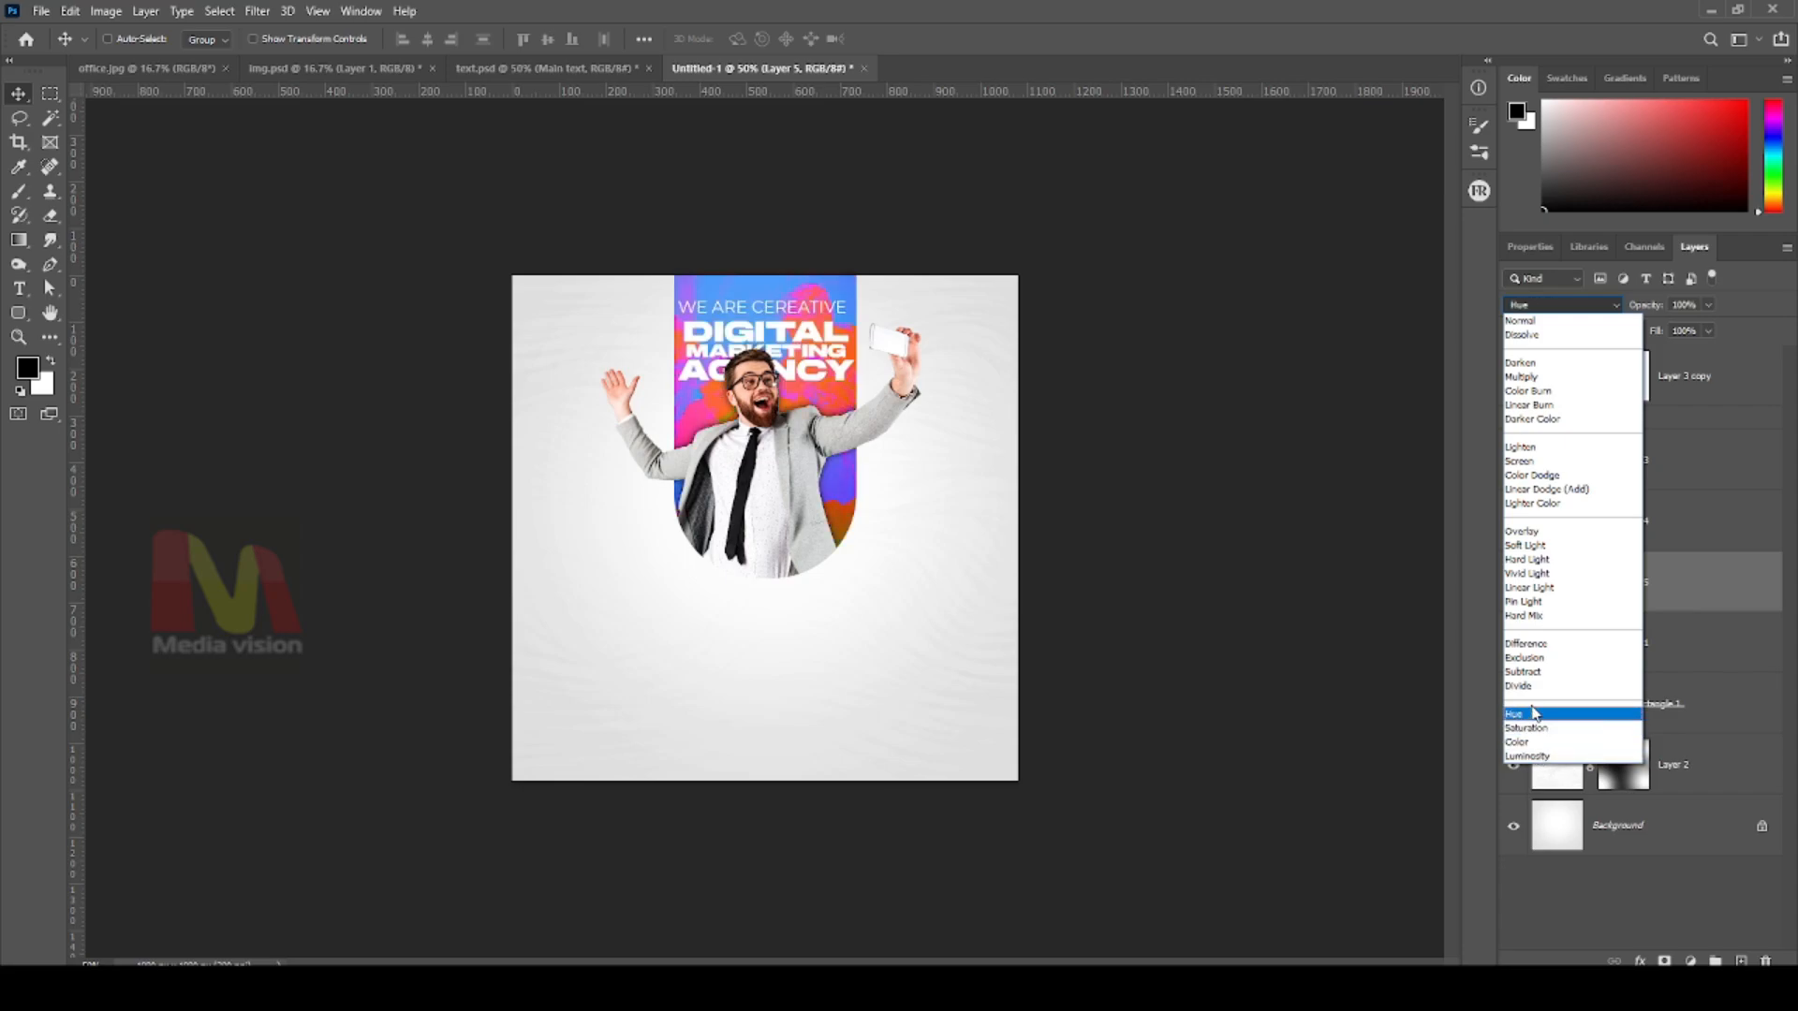
click(1526, 545)
click(1549, 304)
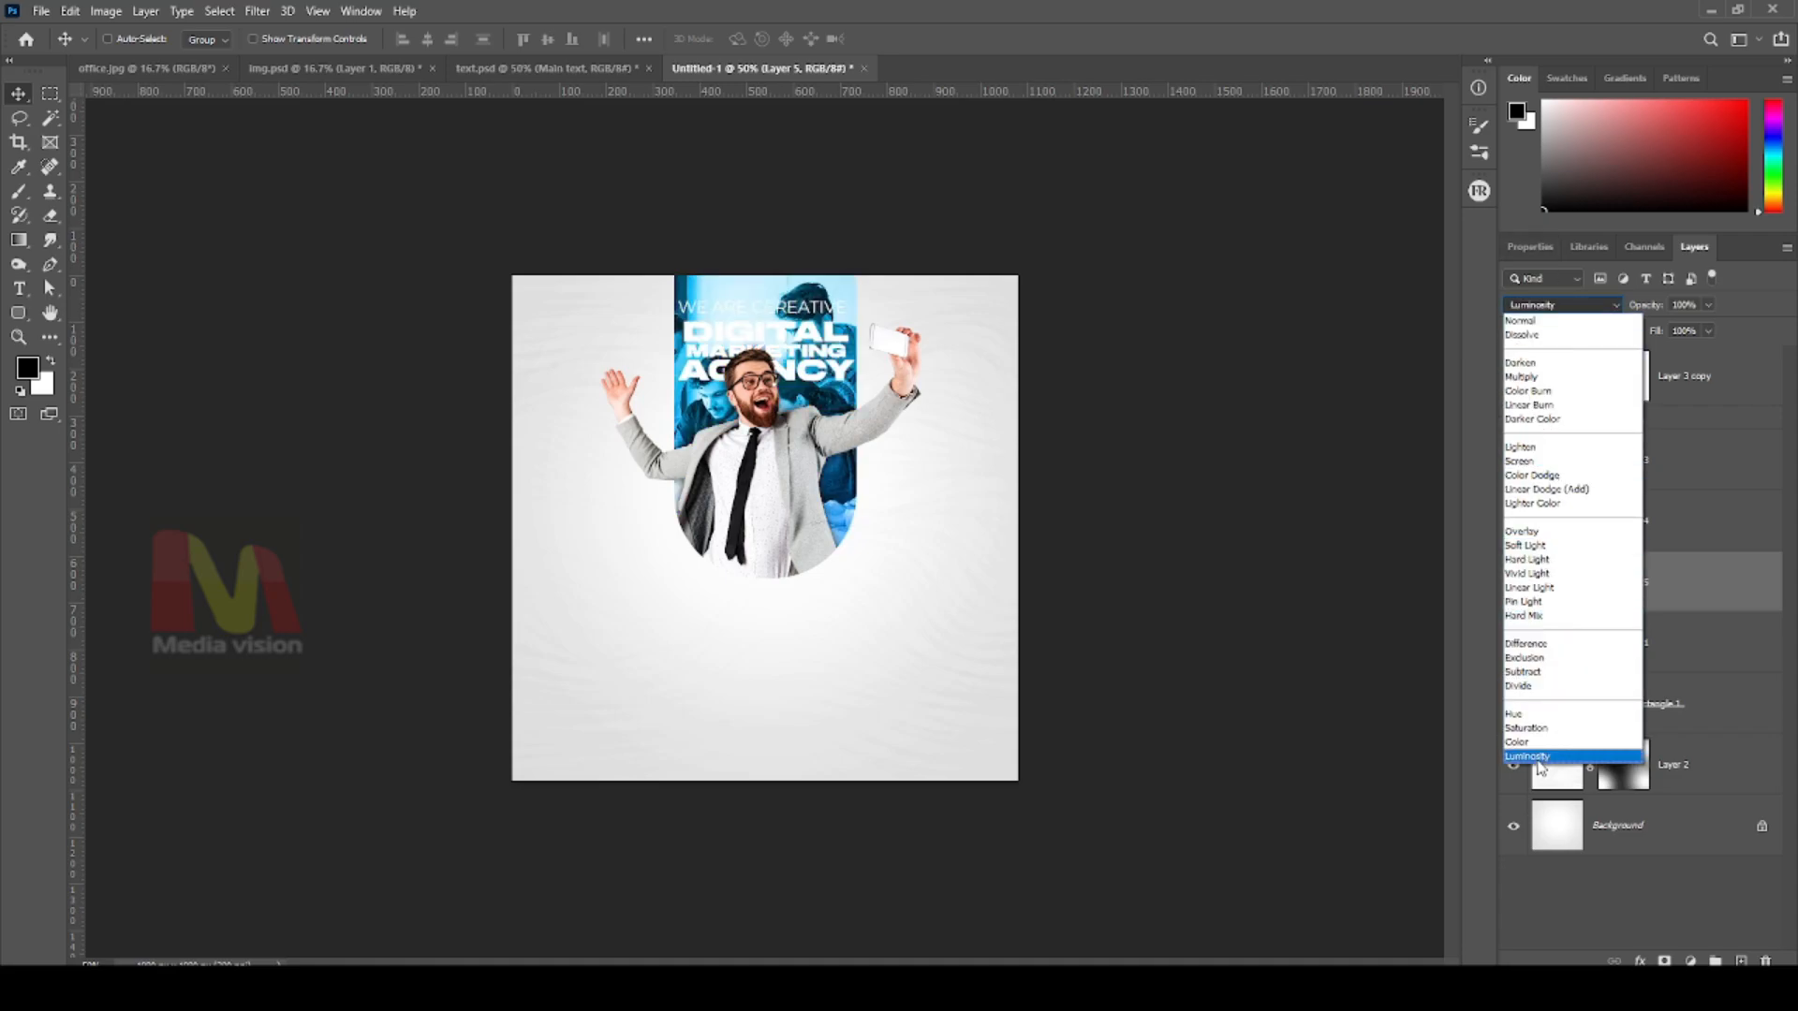
click(1543, 545)
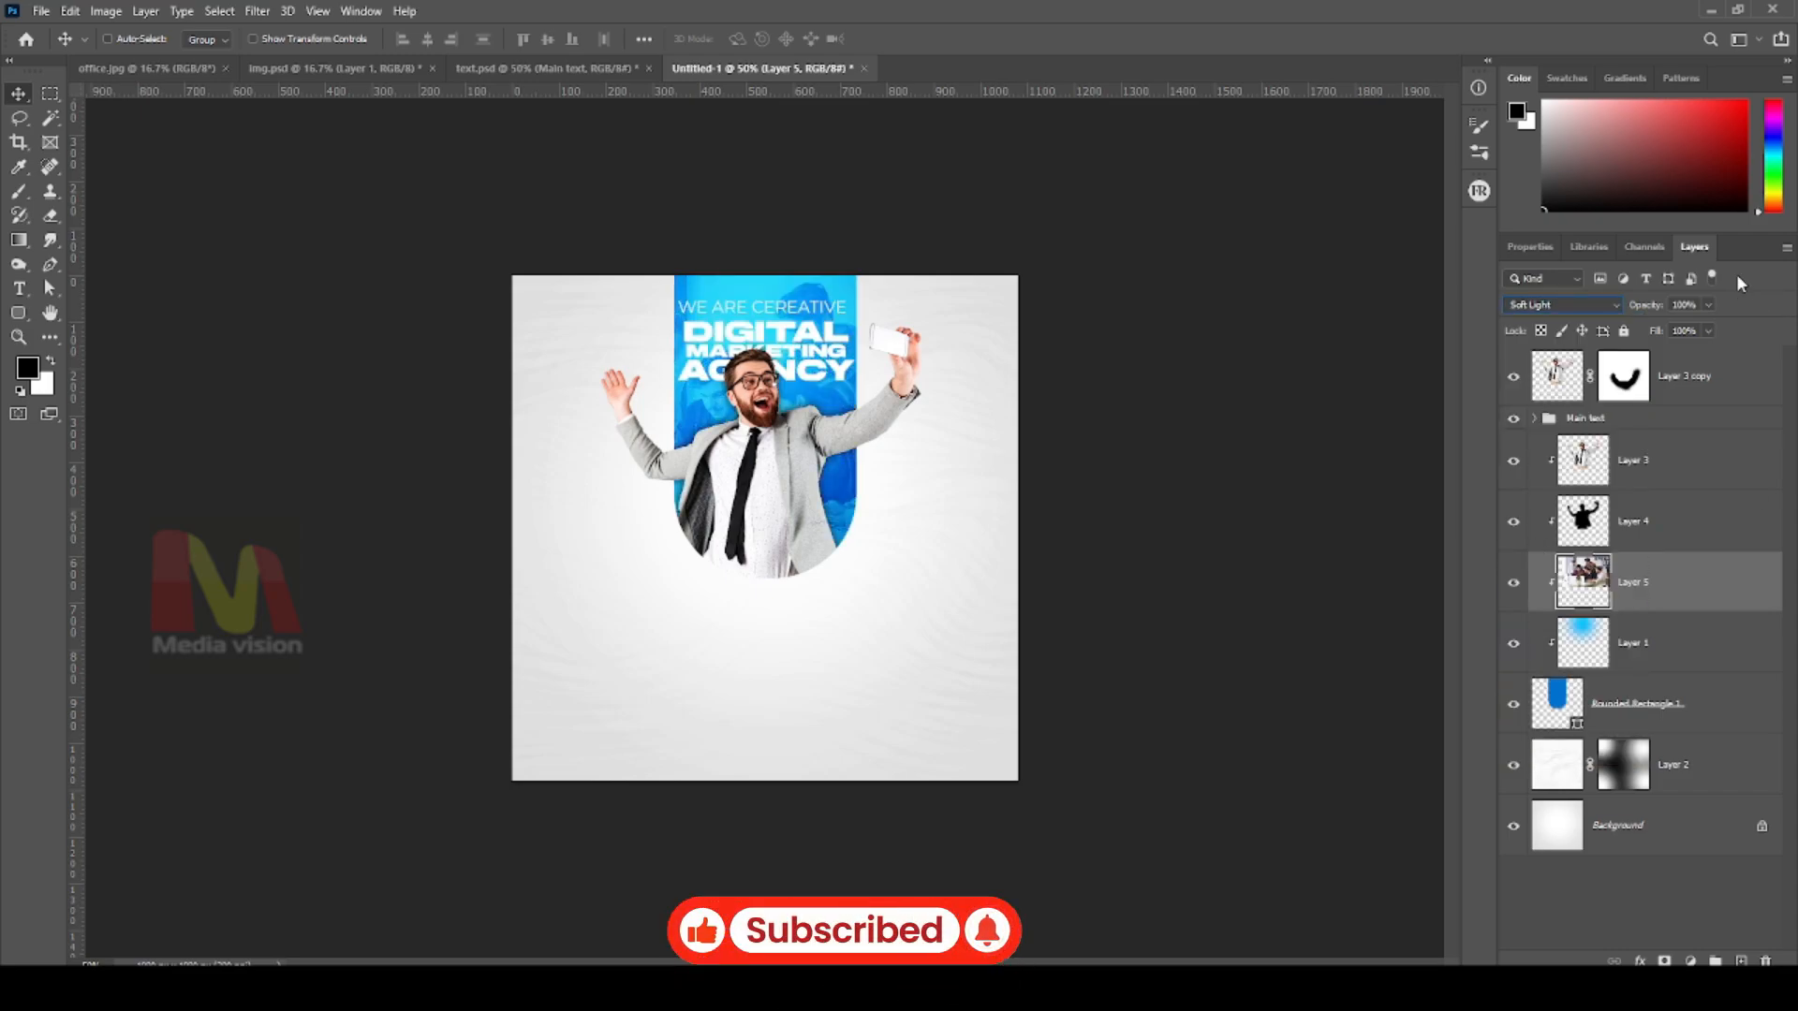
Lower the opacity of the Soft Light office photo on Layer 5 to about 36%
click(1646, 327)
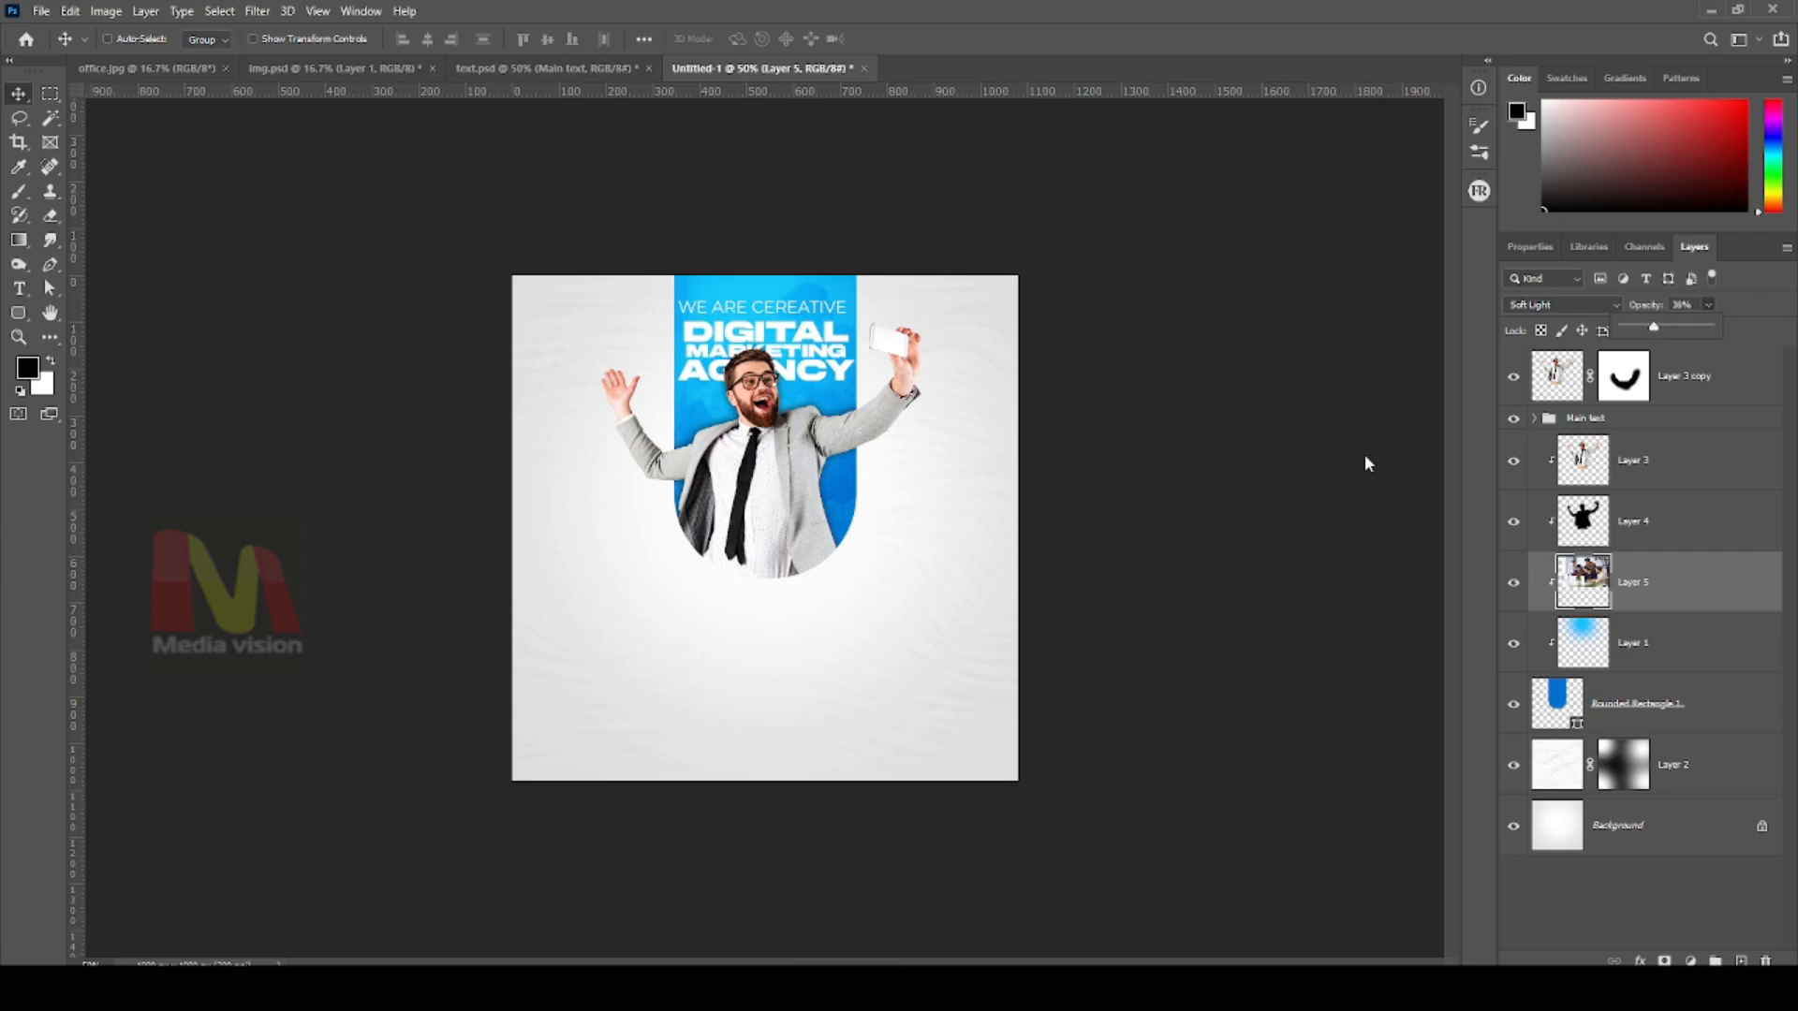
key(ctrl+0)
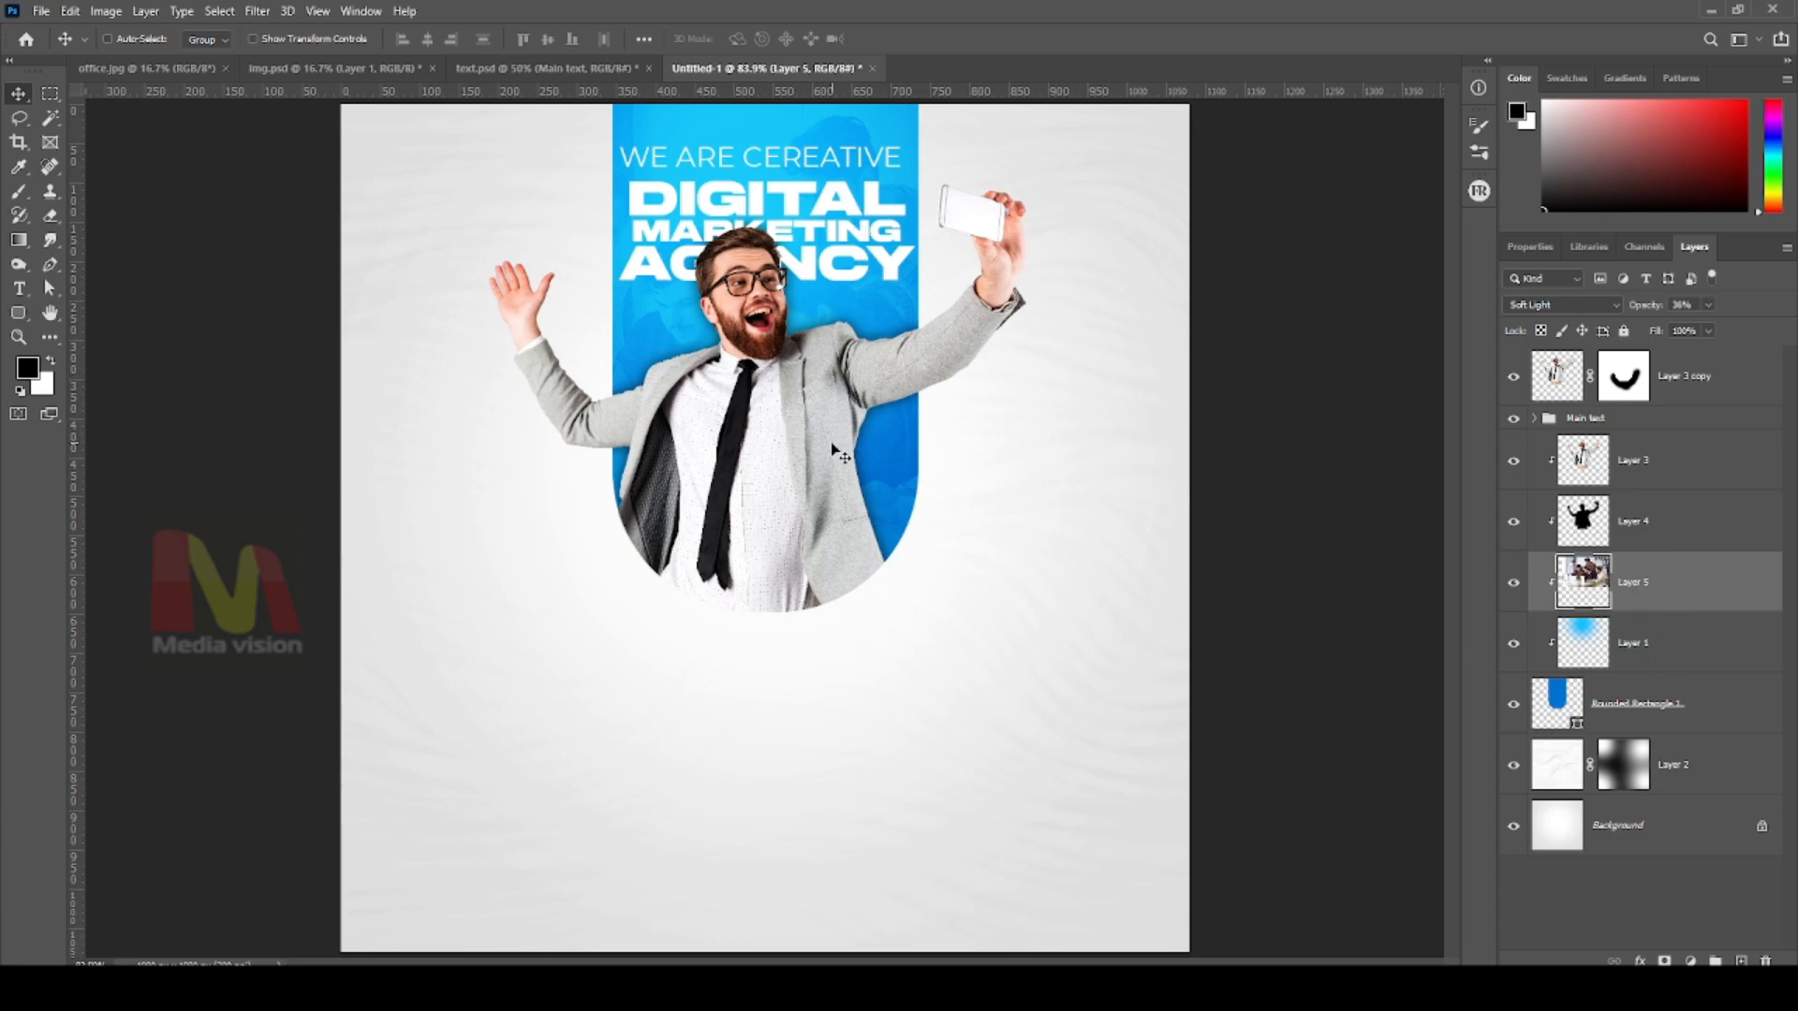
key(ctrl+minus)
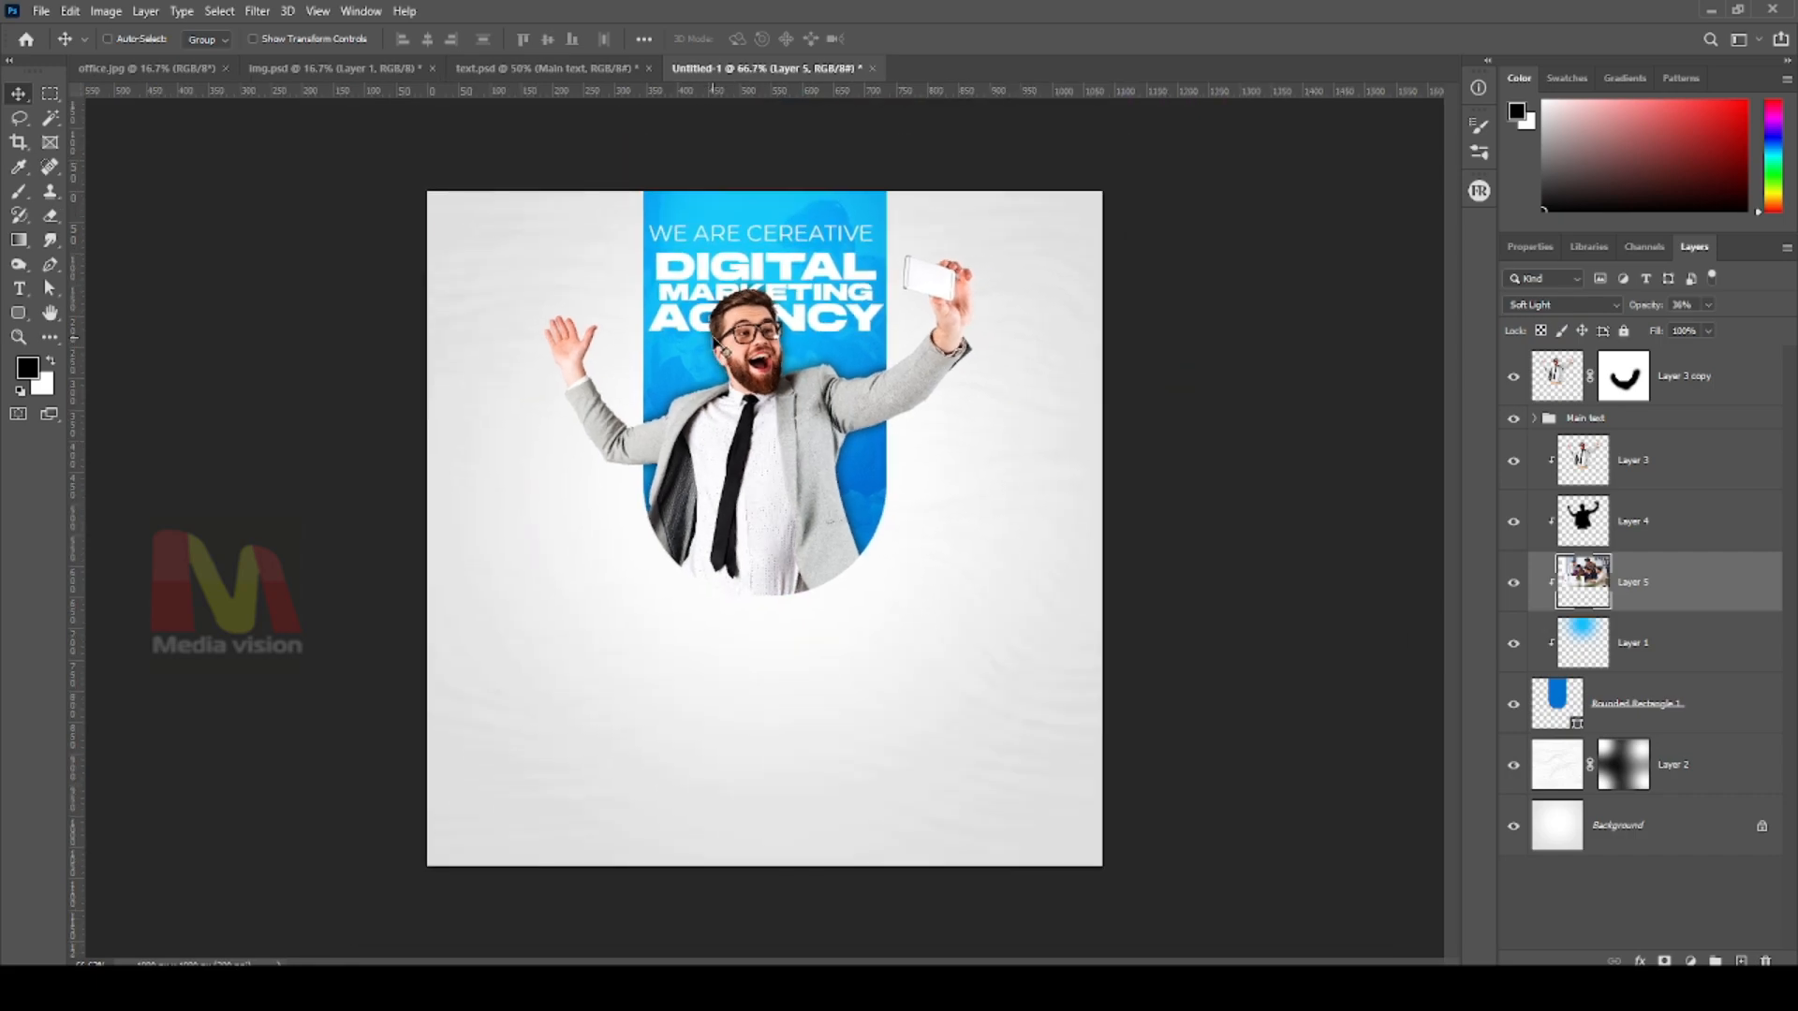
Nudge the Main text heading group slightly upward inside the blue shape
click(1572, 422)
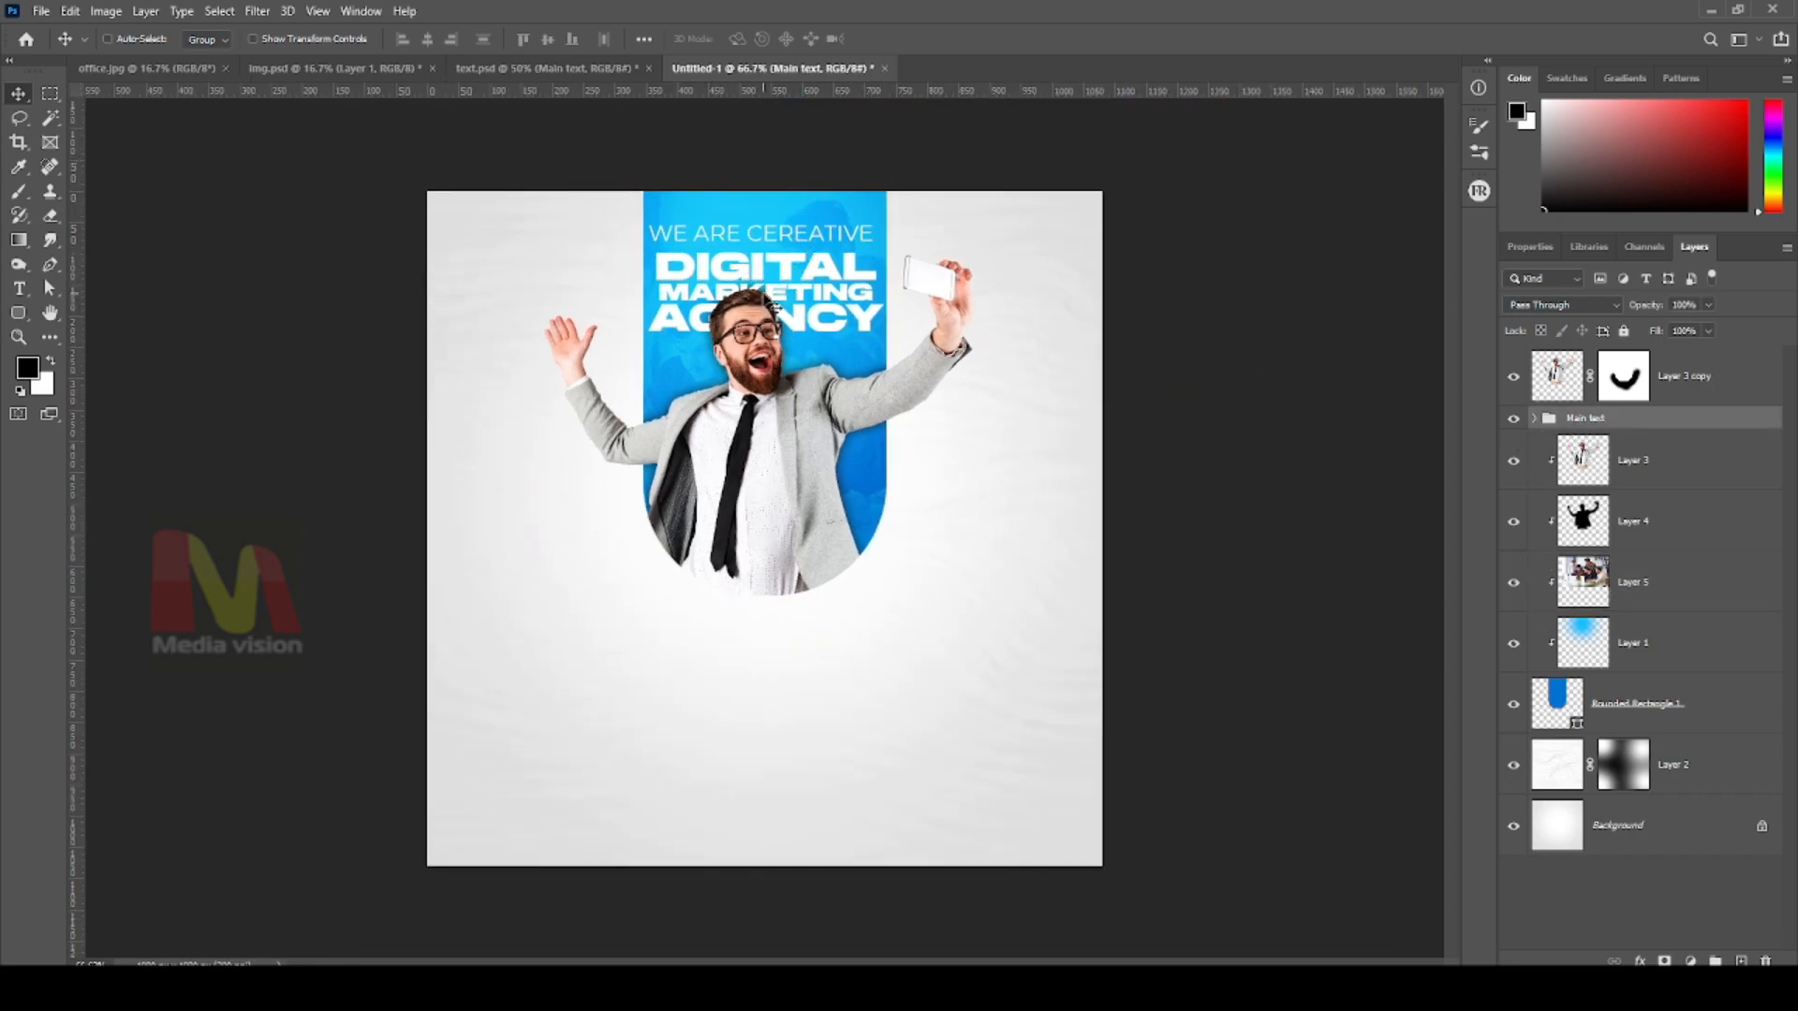
key(Up)
key(Up)
key(Up)
key(Up)
key(Up)
key(Up)
key(Up)
key(Up)
key(Up)
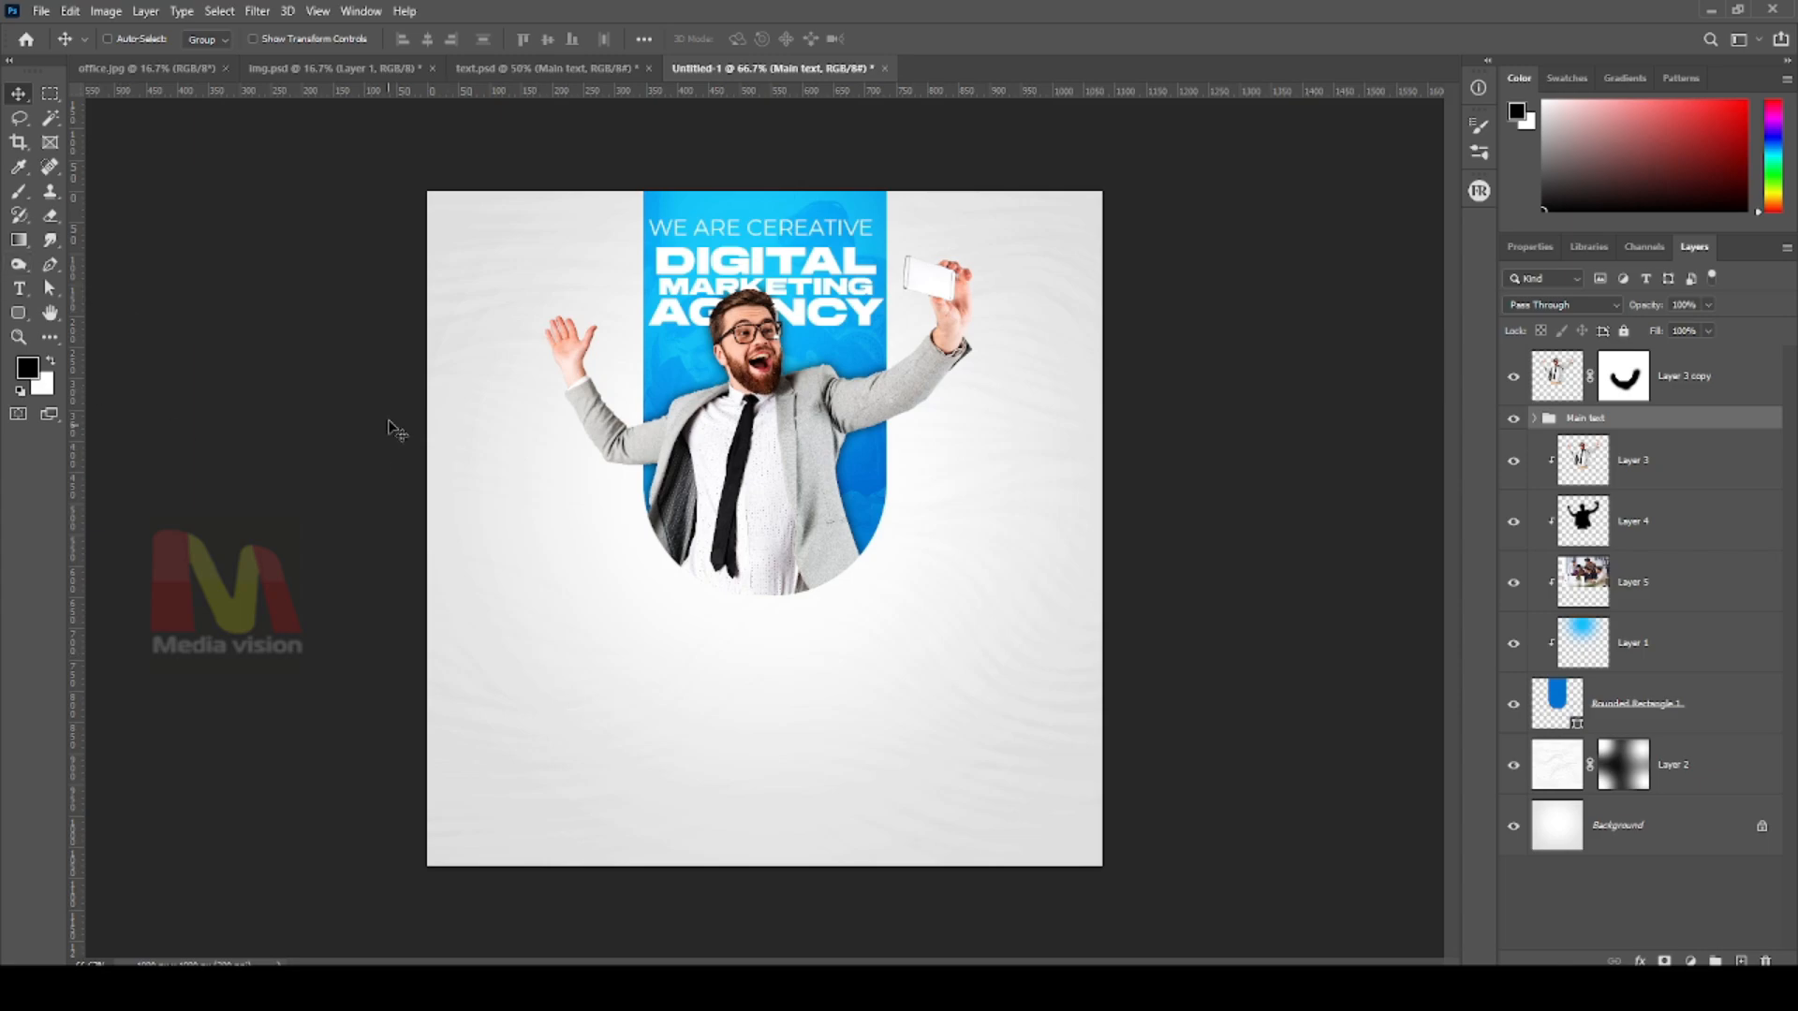
Copy the Sub text group from text.psd into the poster and place it in the empty area below the man's raised hand
click(482, 69)
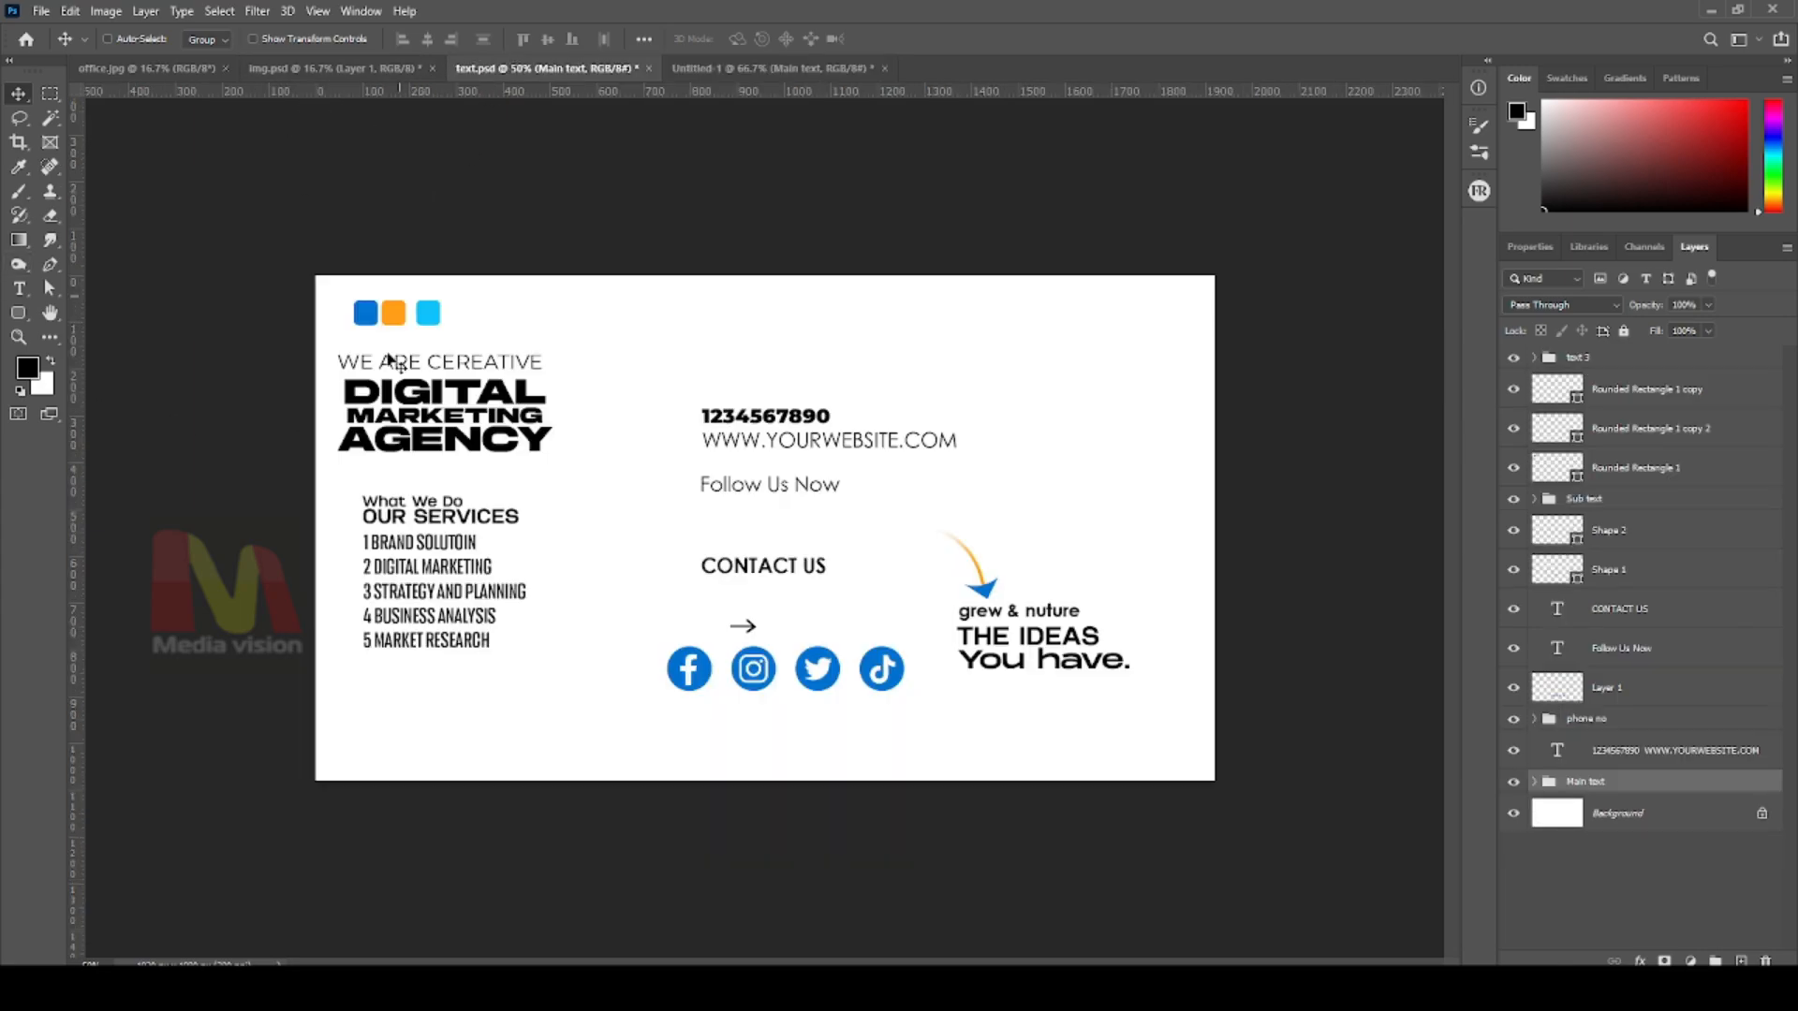
right_click(432, 516)
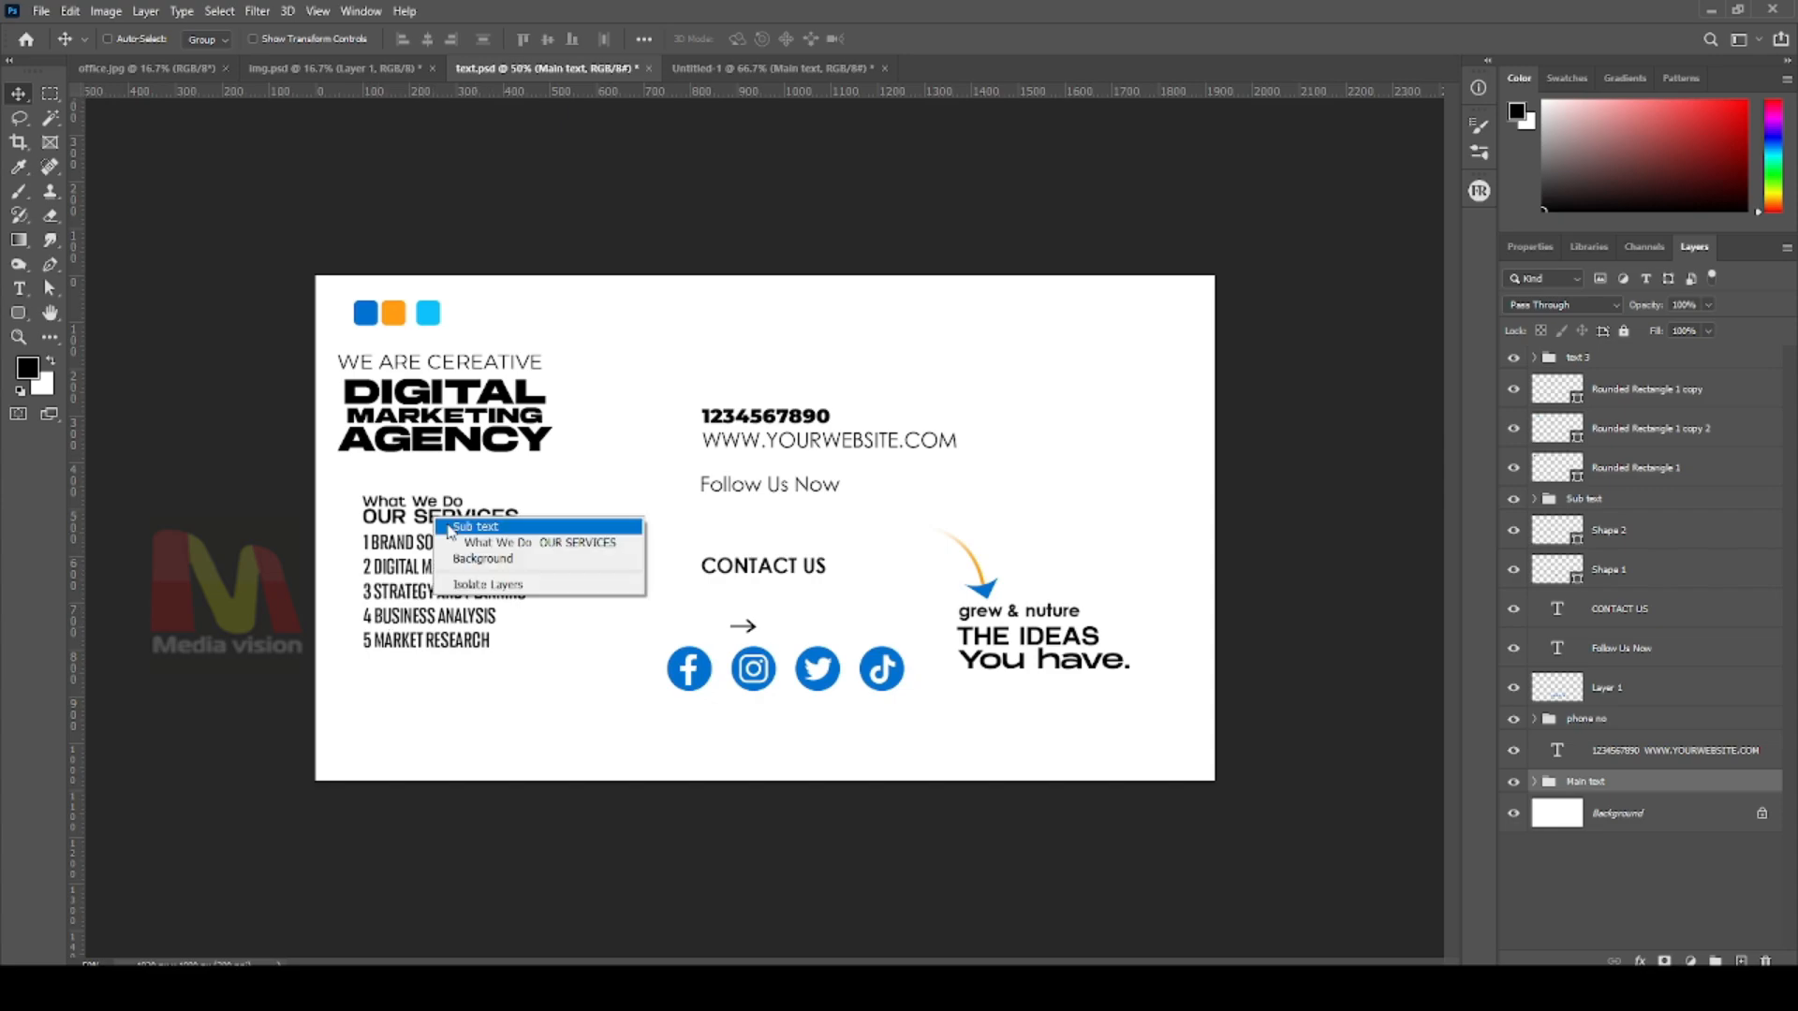
click(446, 525)
drag(445, 524, 715, 68)
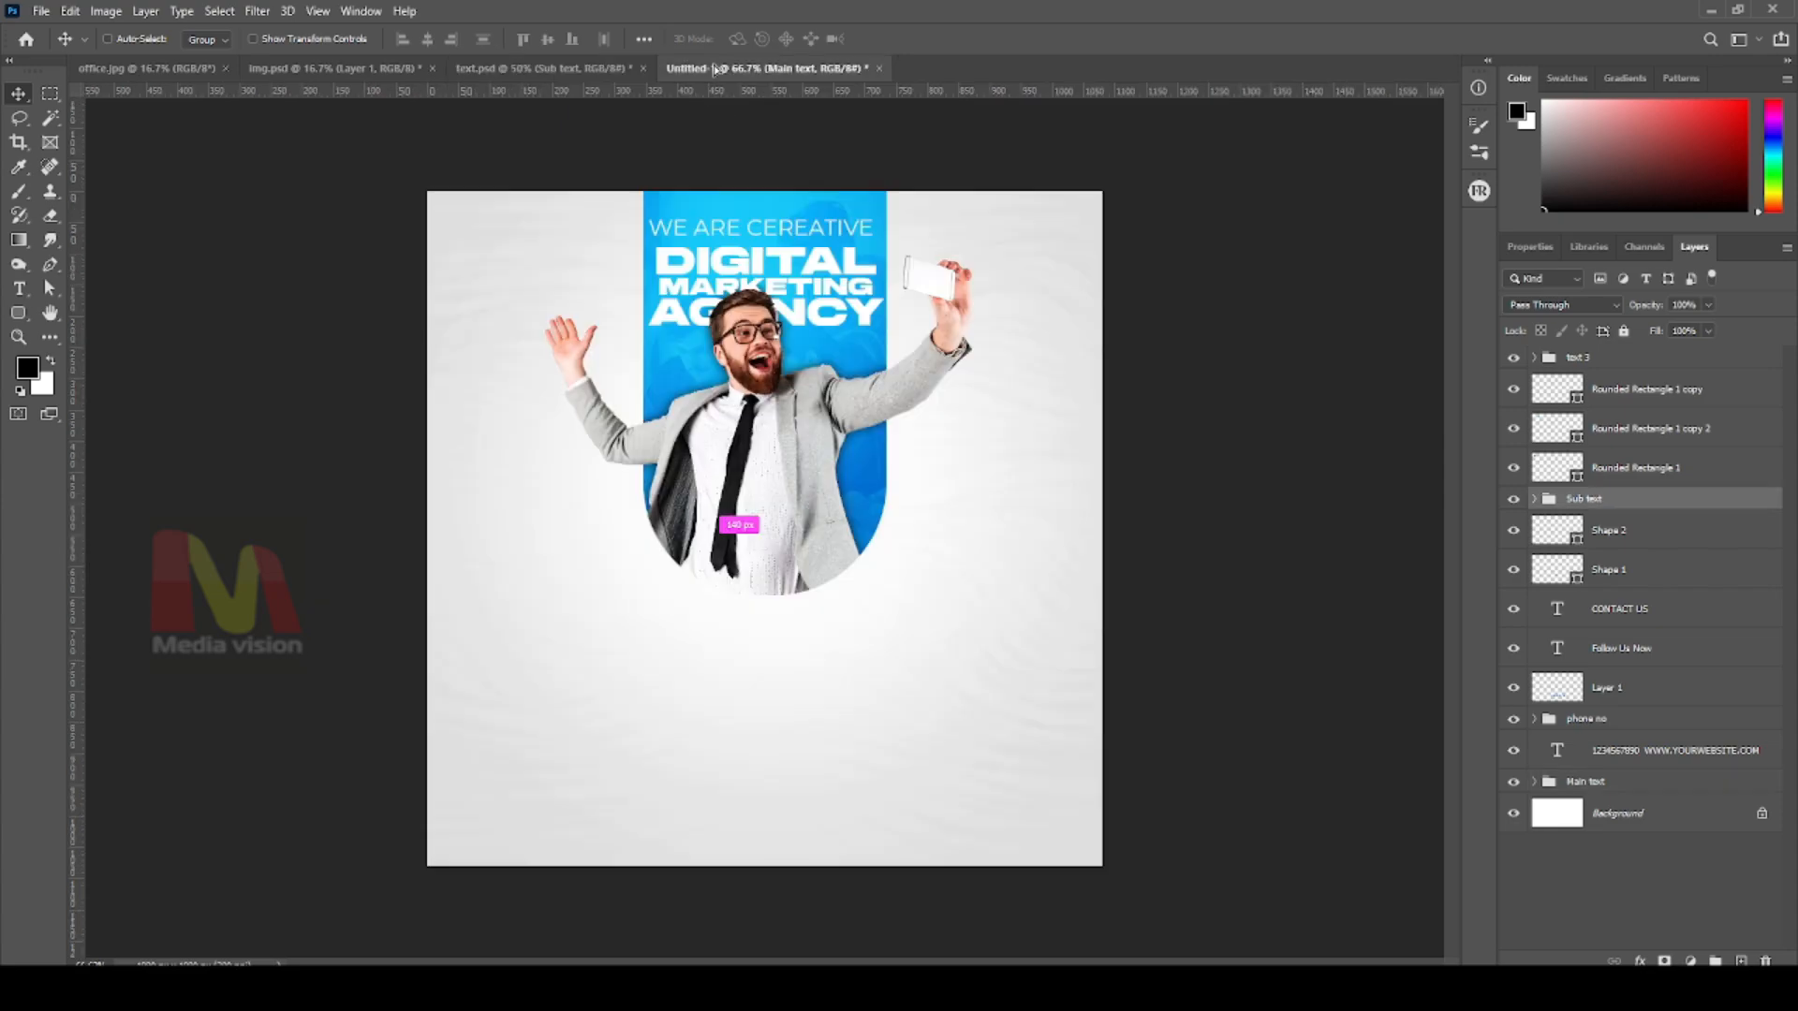
drag(589, 242, 597, 641)
key(ctrl+plus)
key(ctrl+minus)
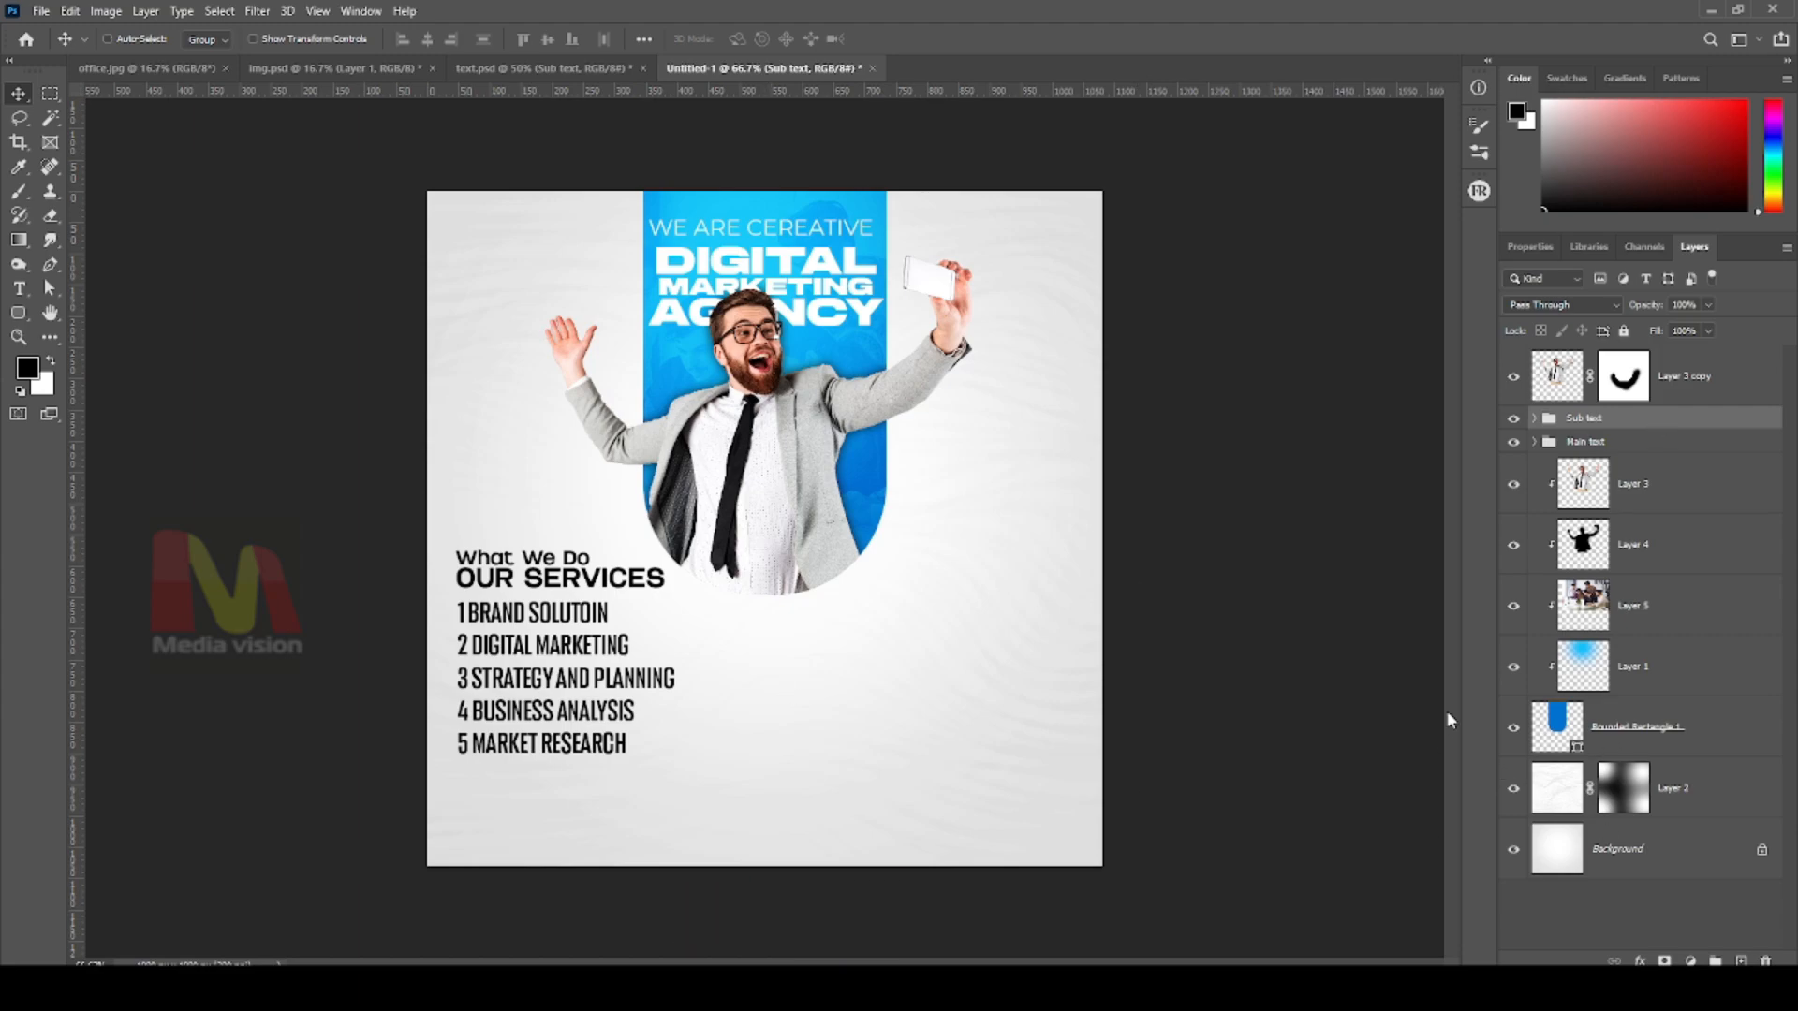
Enlarge the man, the blue shape with its clipped layers and the Main text group together to about 133%, and shift them down
ctrl+click(749, 466)
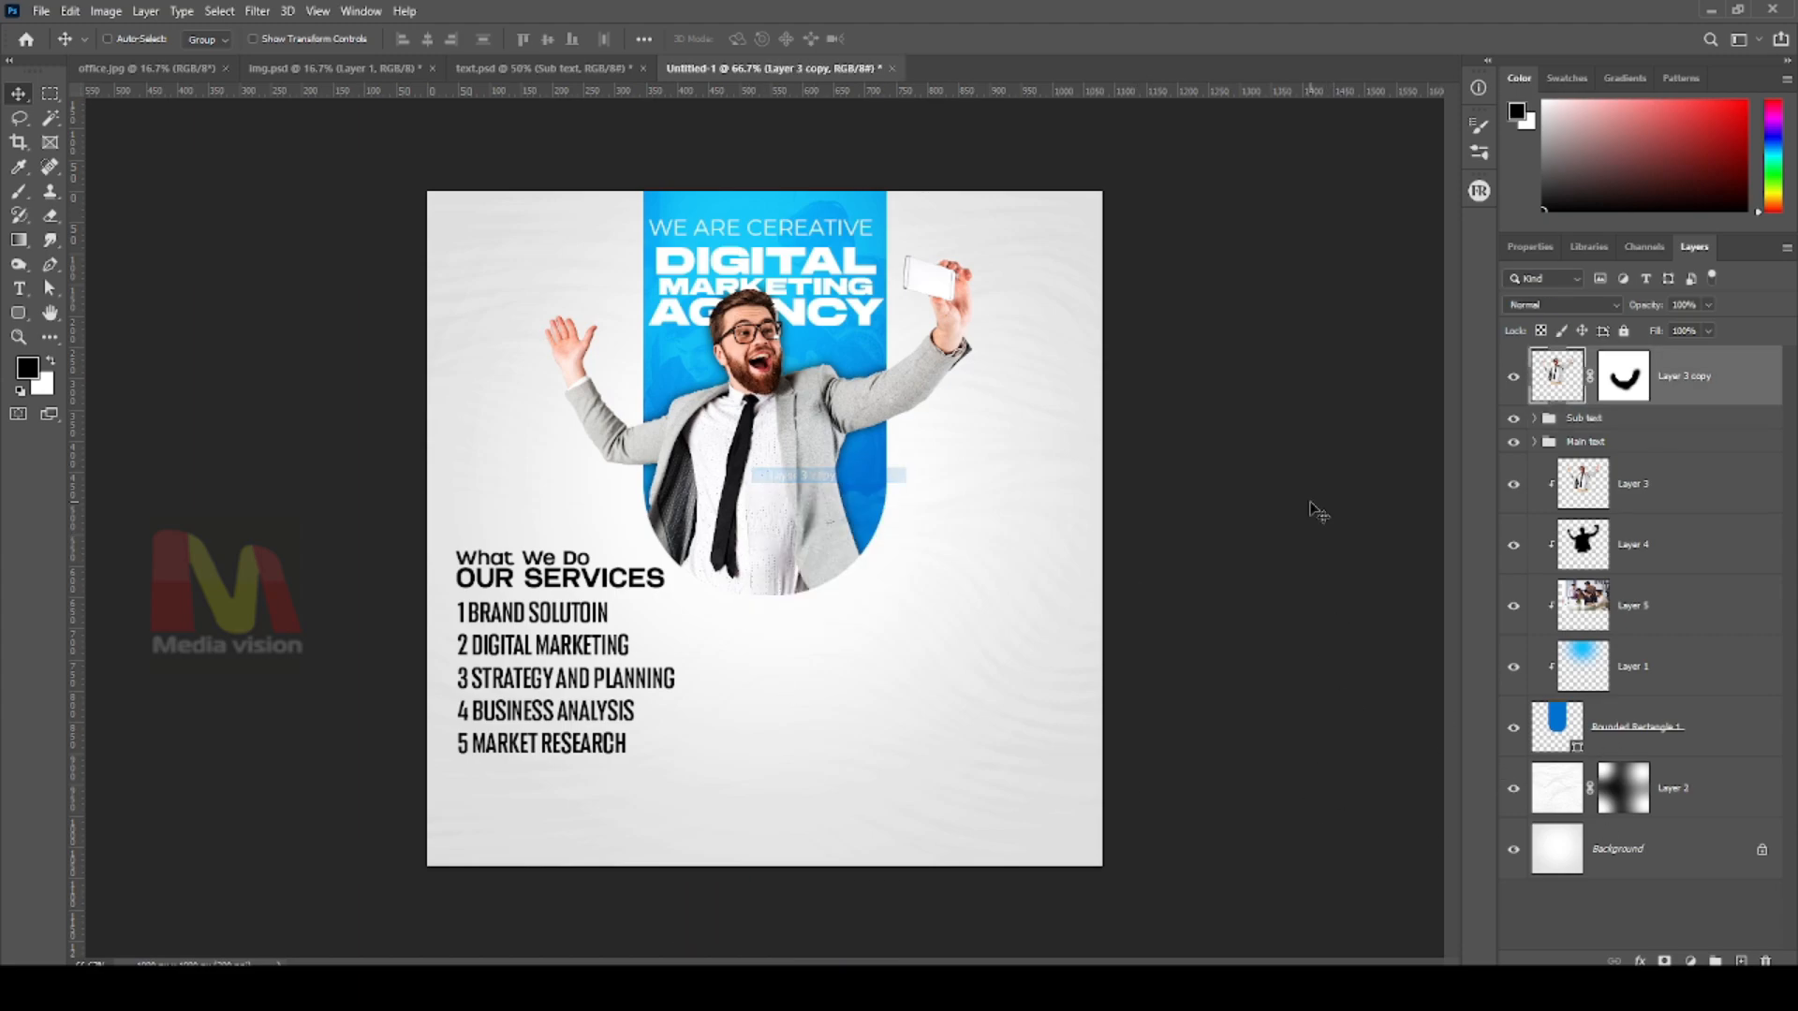
click(1719, 731)
shift+click(1659, 495)
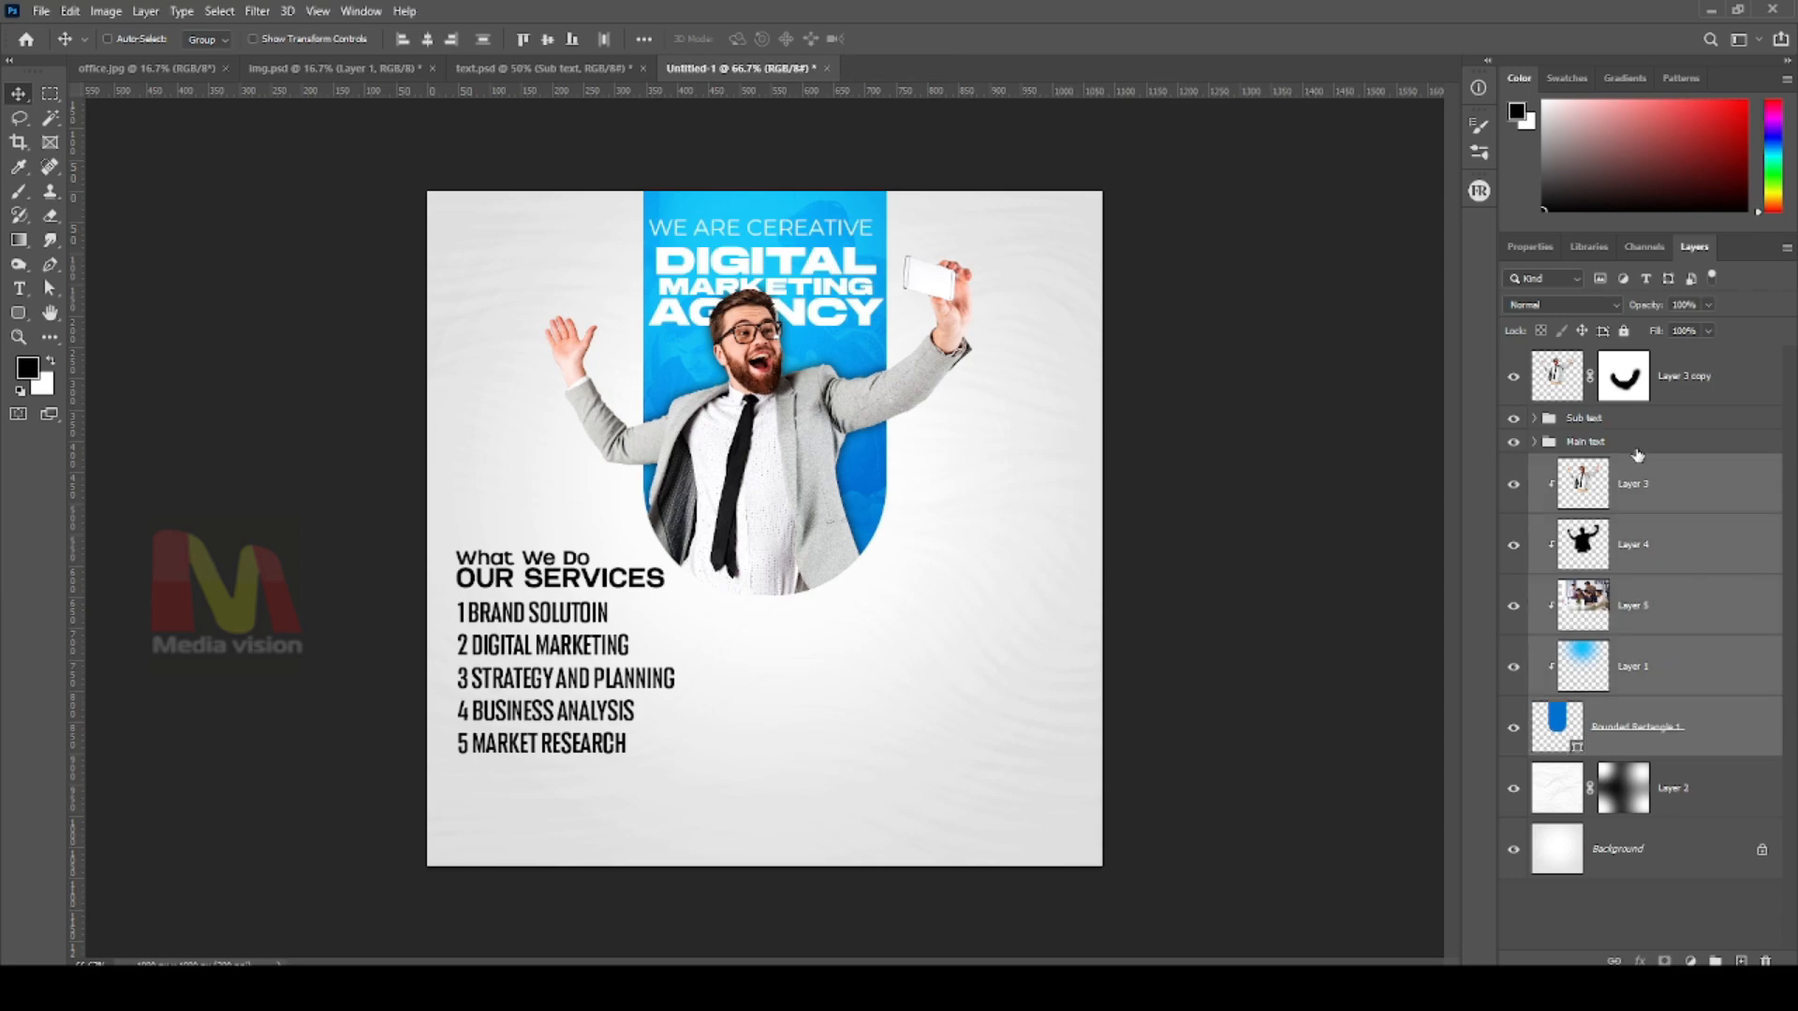
ctrl+click(1745, 380)
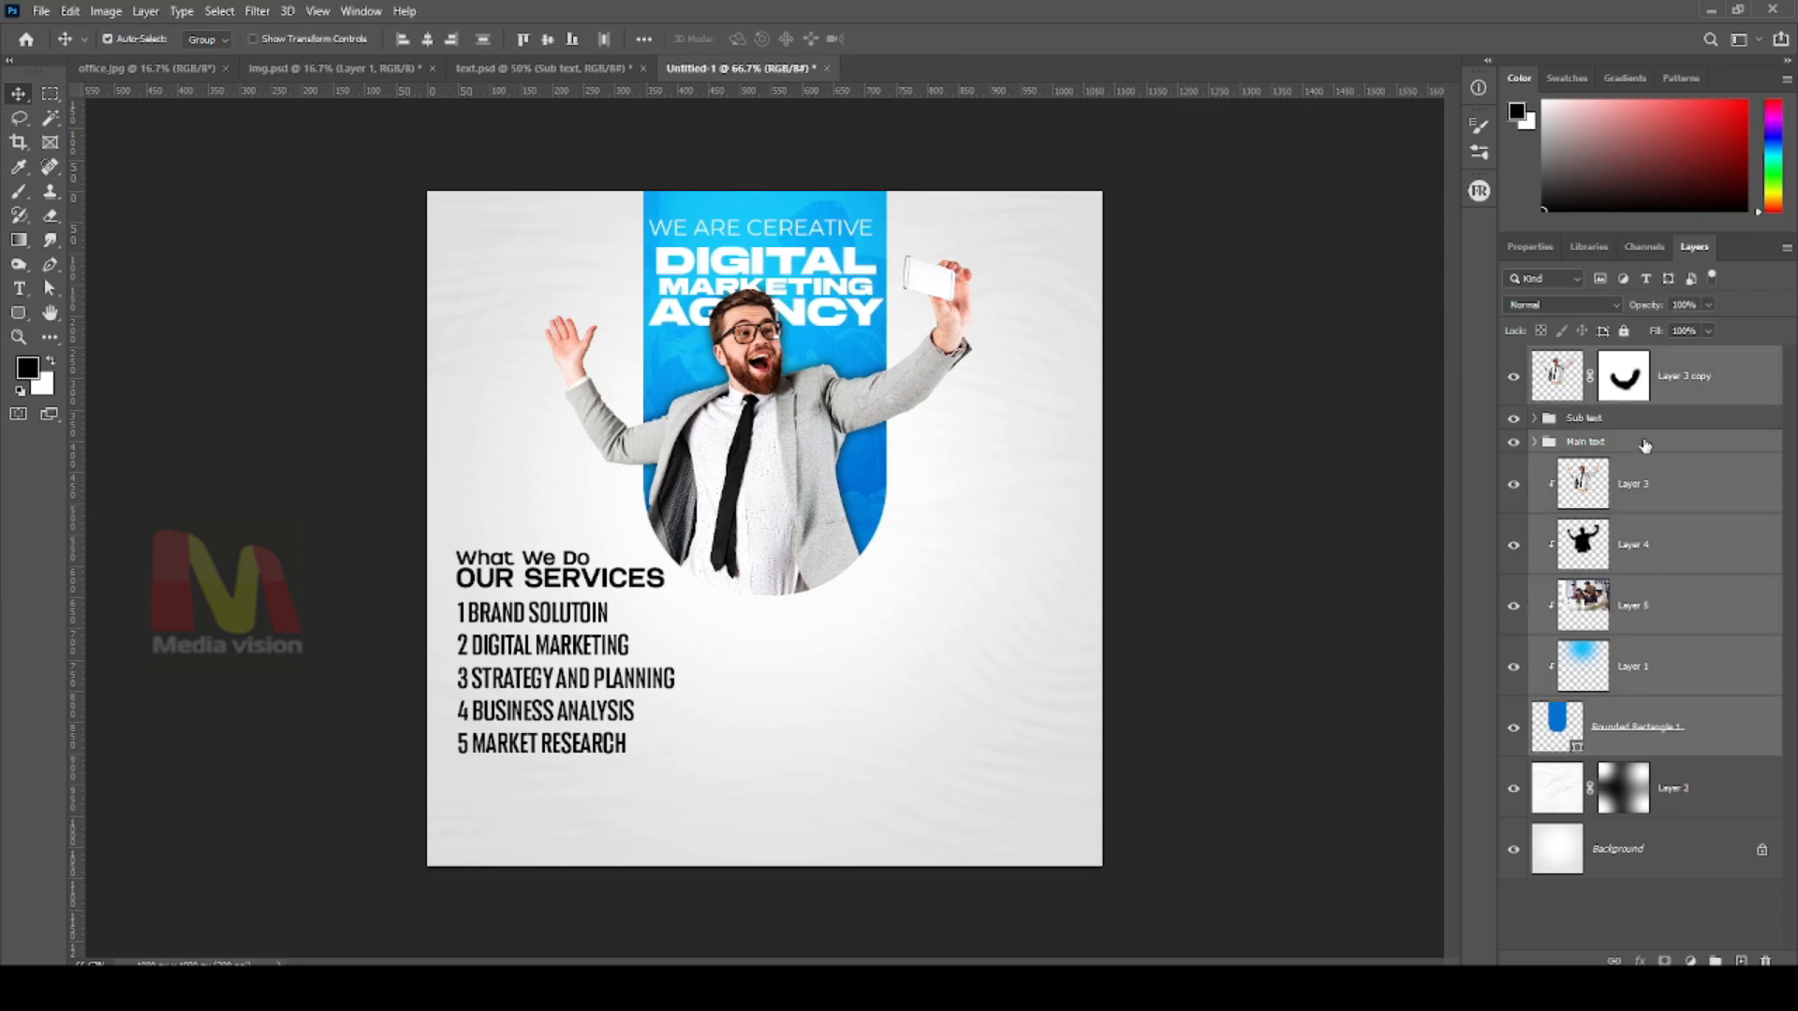
key(ctrl+t)
drag(1154, 686, 1212, 858)
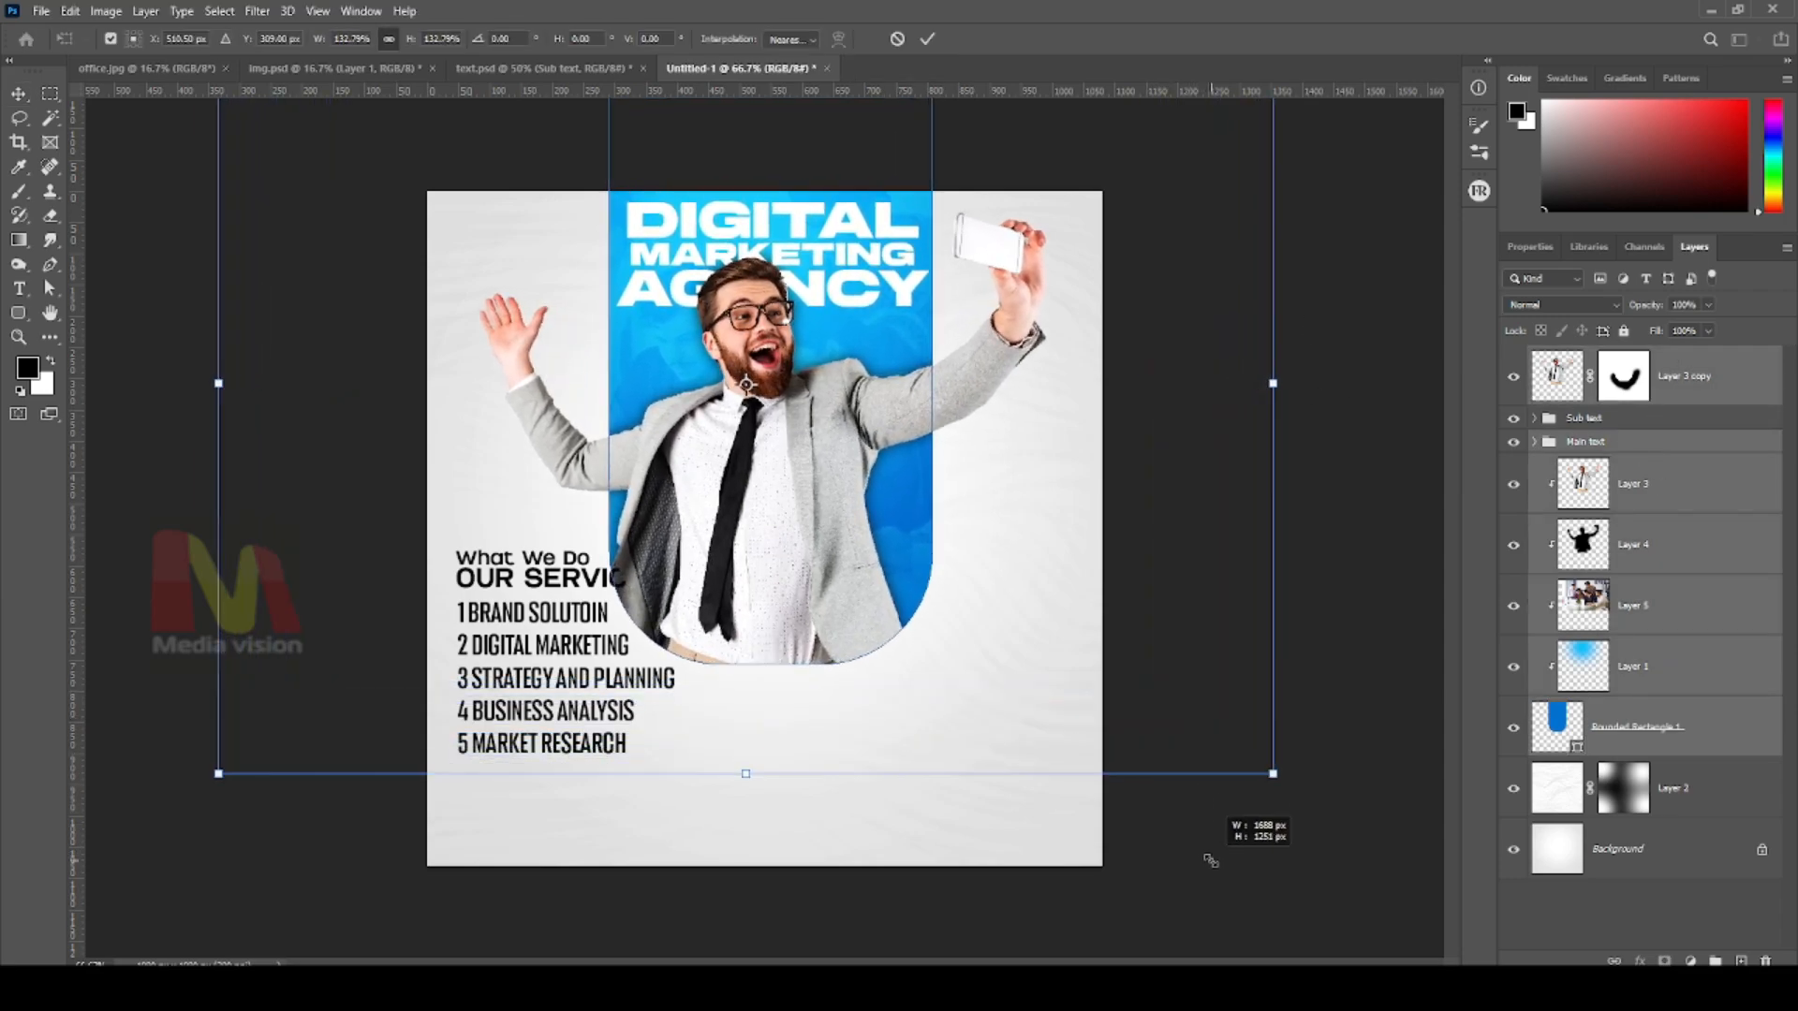
drag(809, 493, 835, 581)
key(Return)
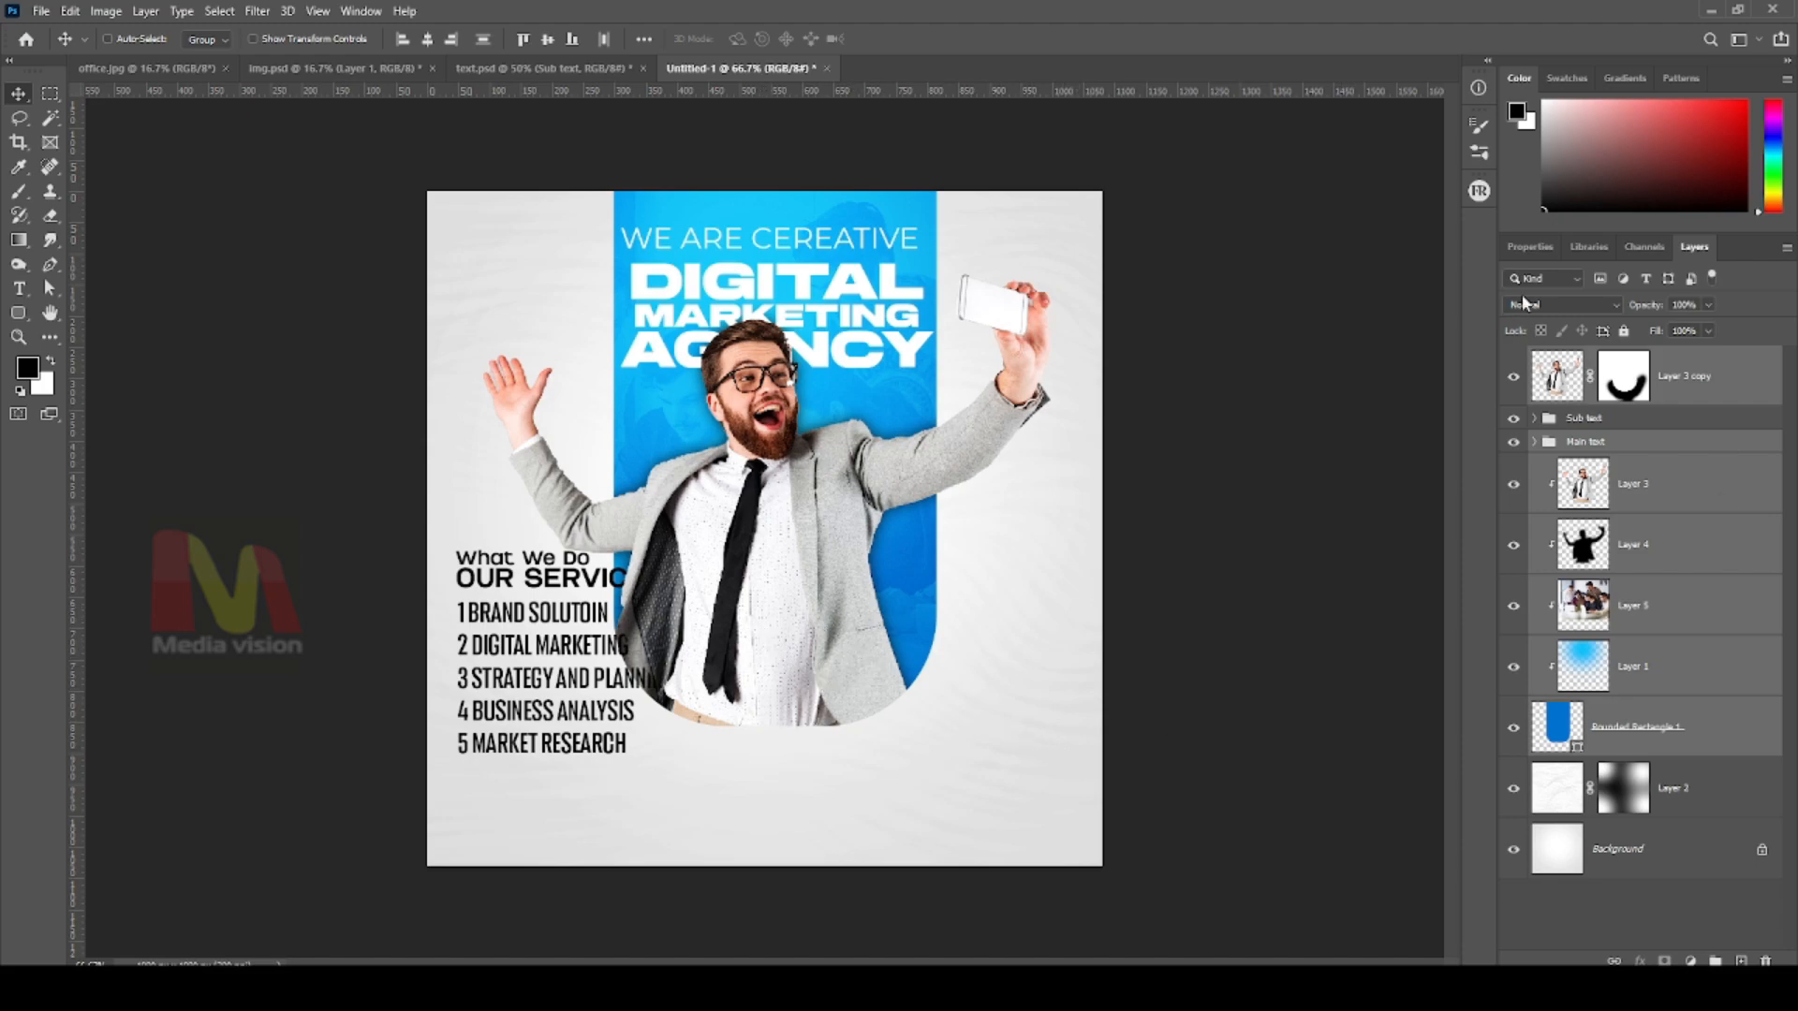
Set both bottom corner radii of Rounded Rectangle 1 to 250 px
click(1529, 247)
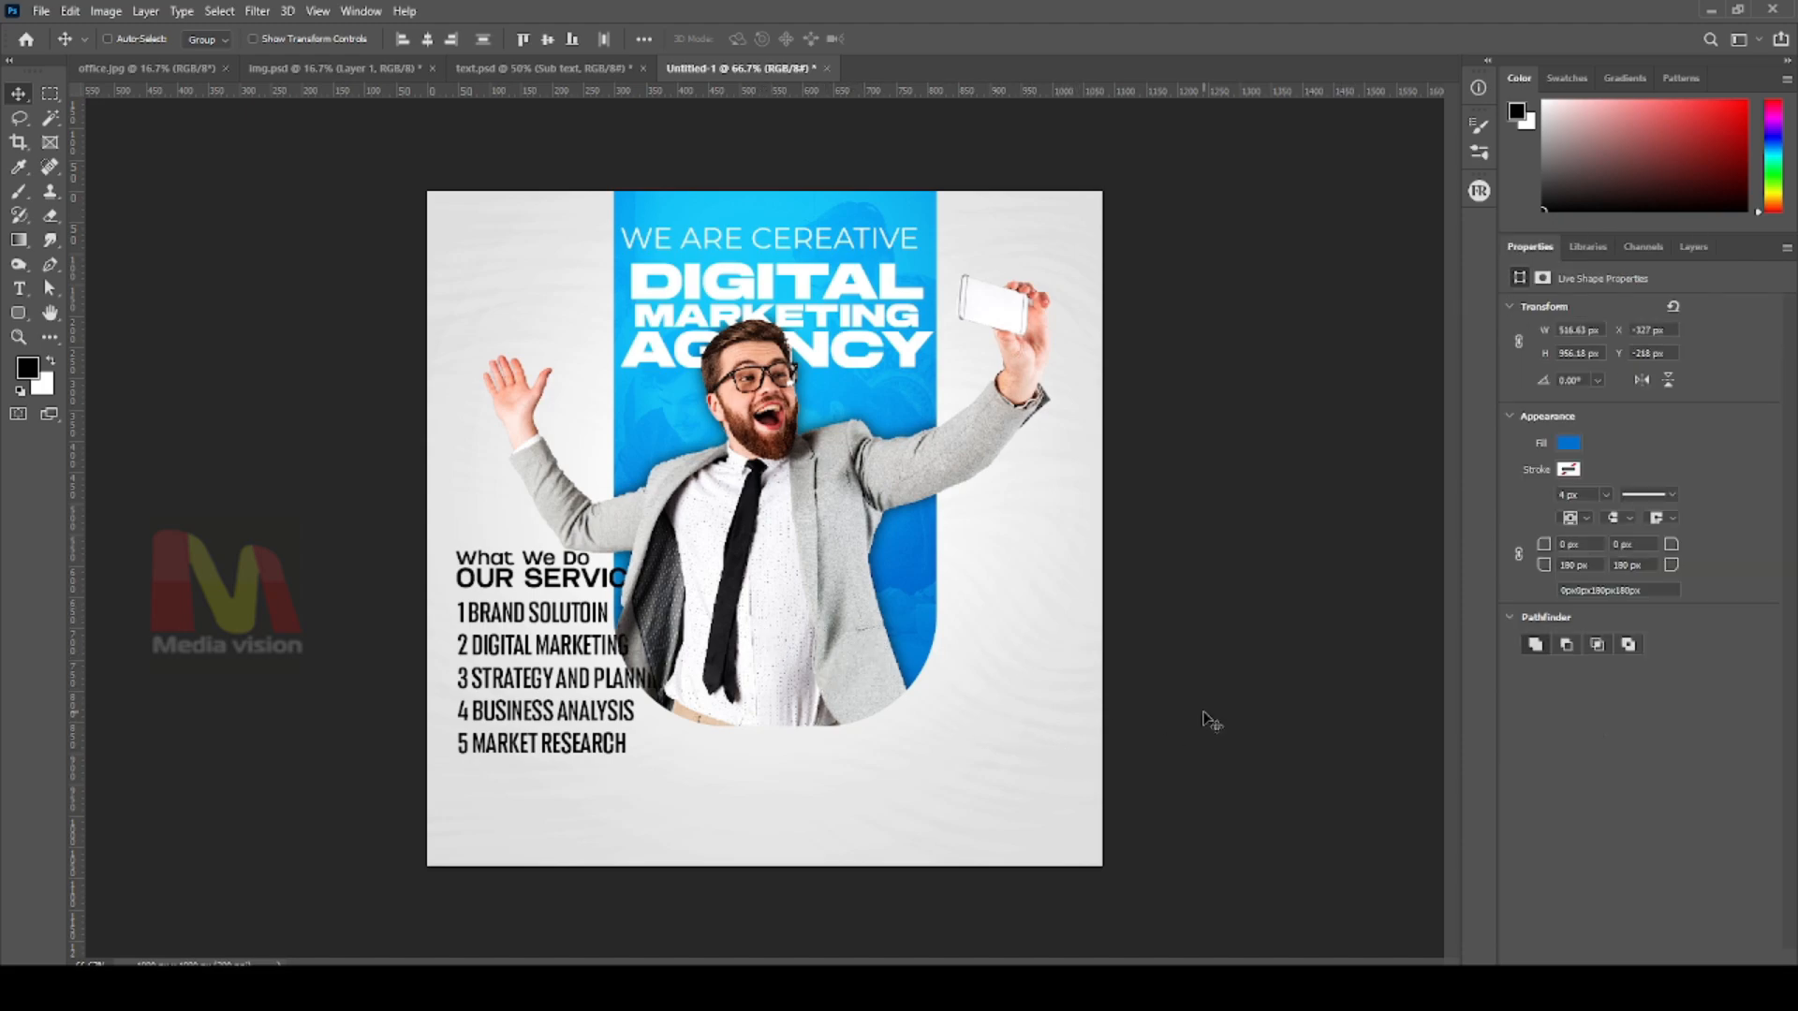
click(1693, 247)
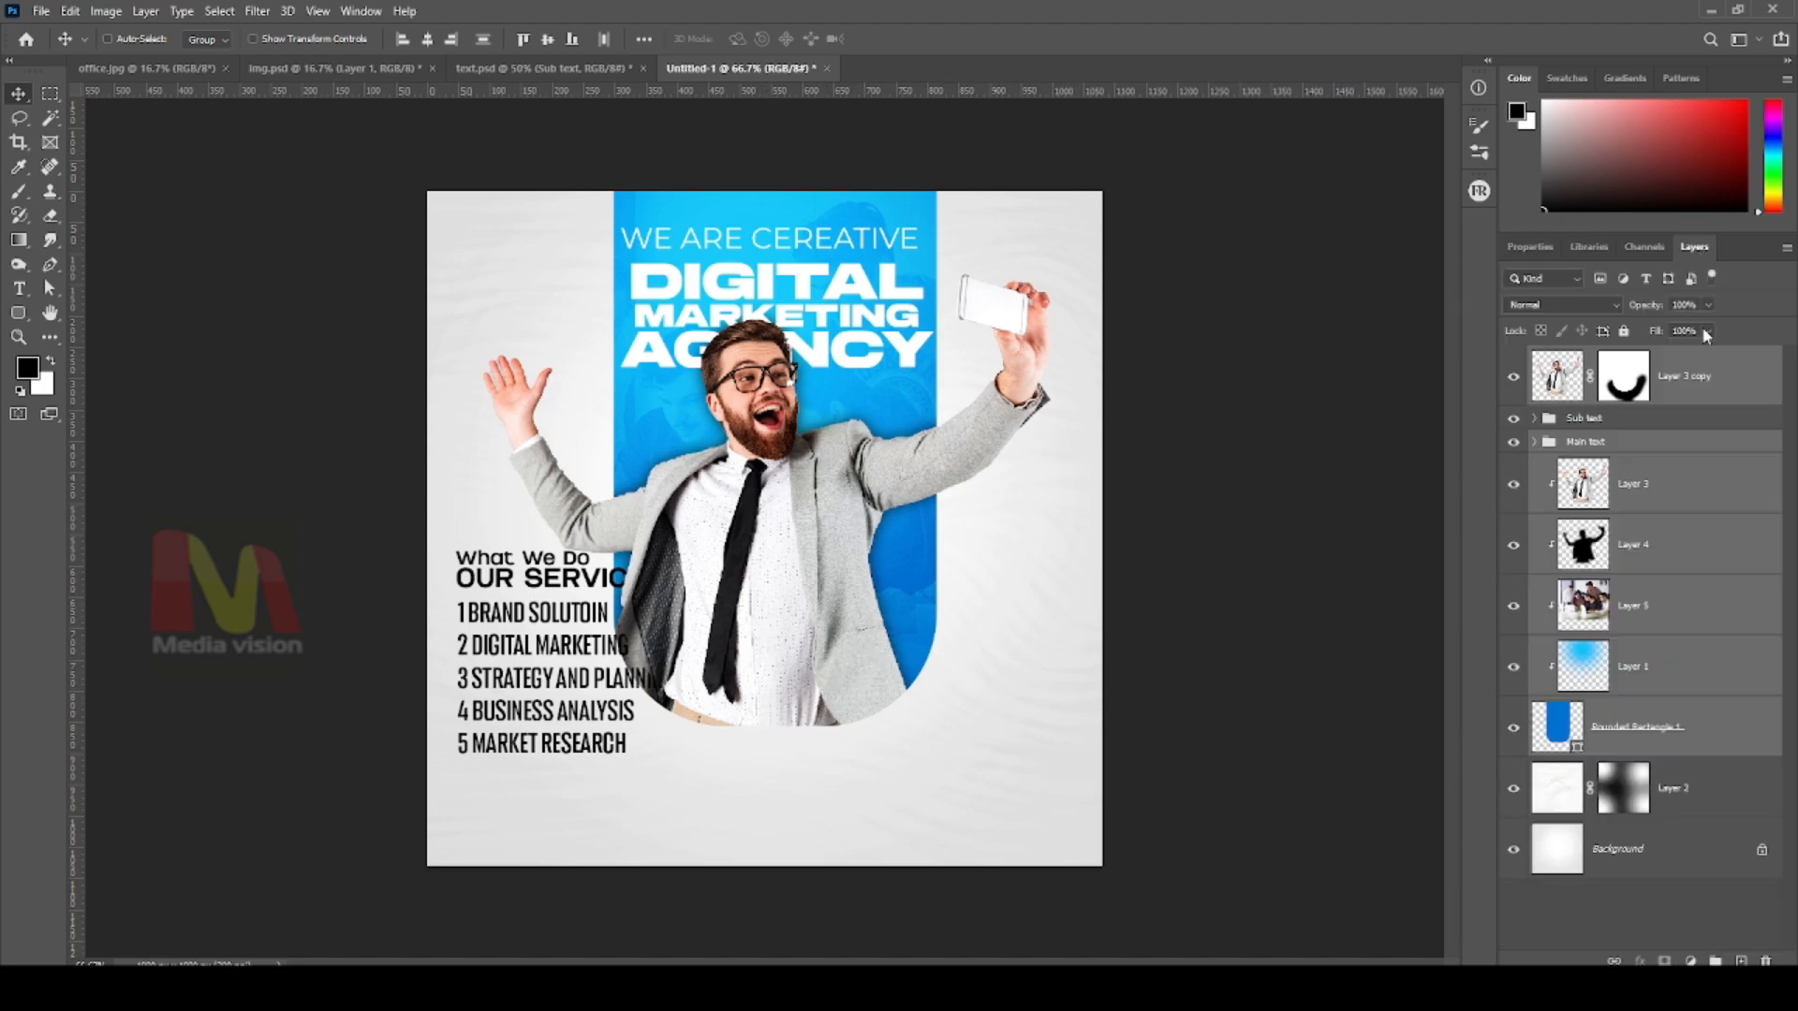
click(1706, 744)
click(1529, 247)
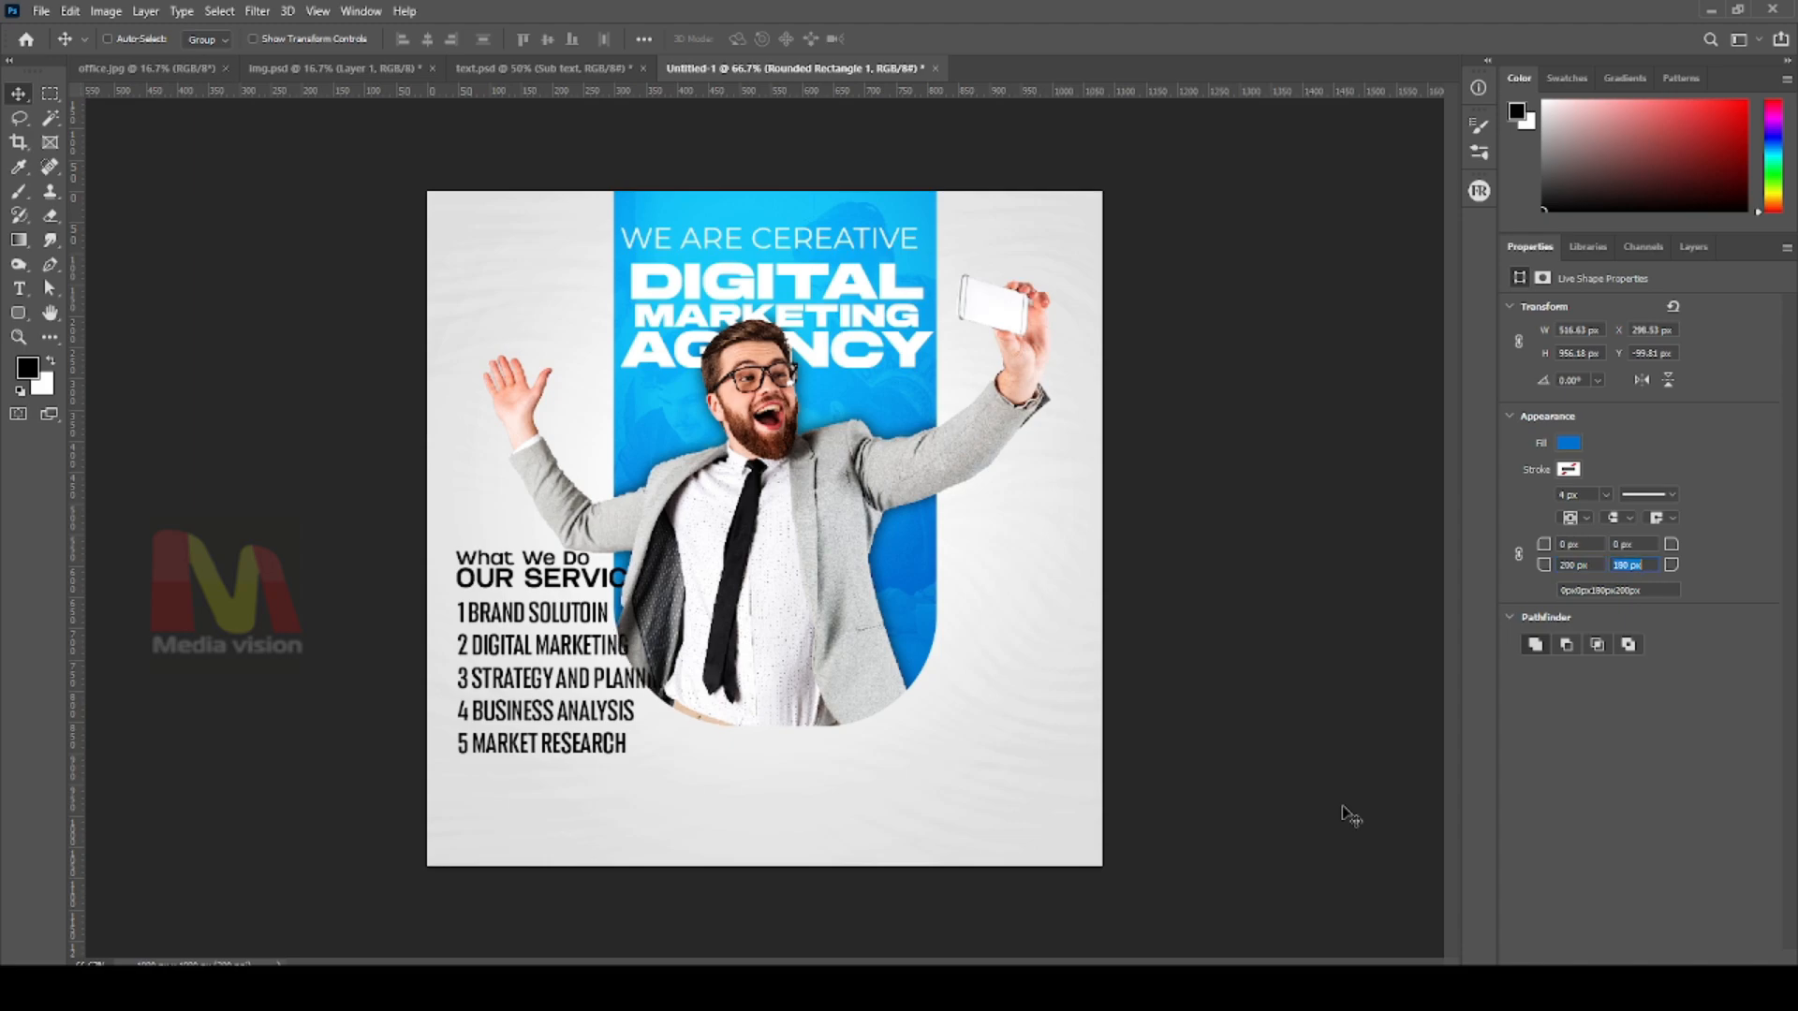
text(2)
key(Return)
text(250)
key(Tab)
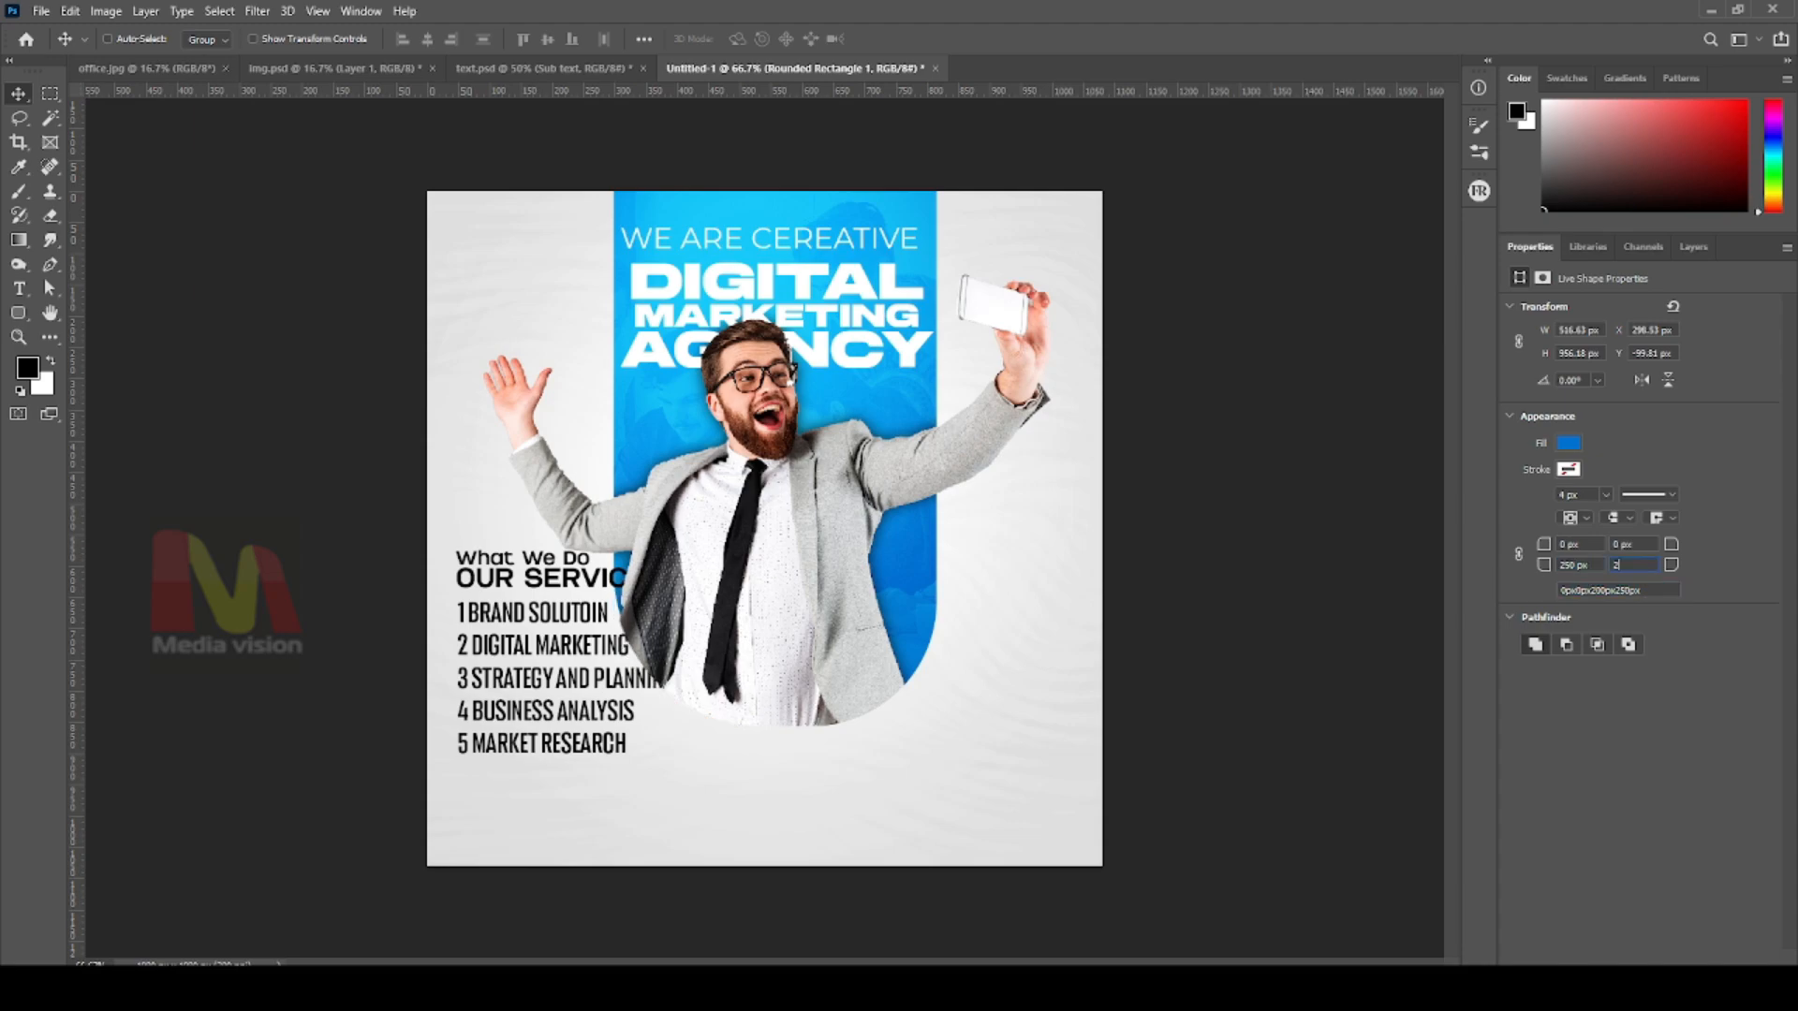
text(250)
key(Return)
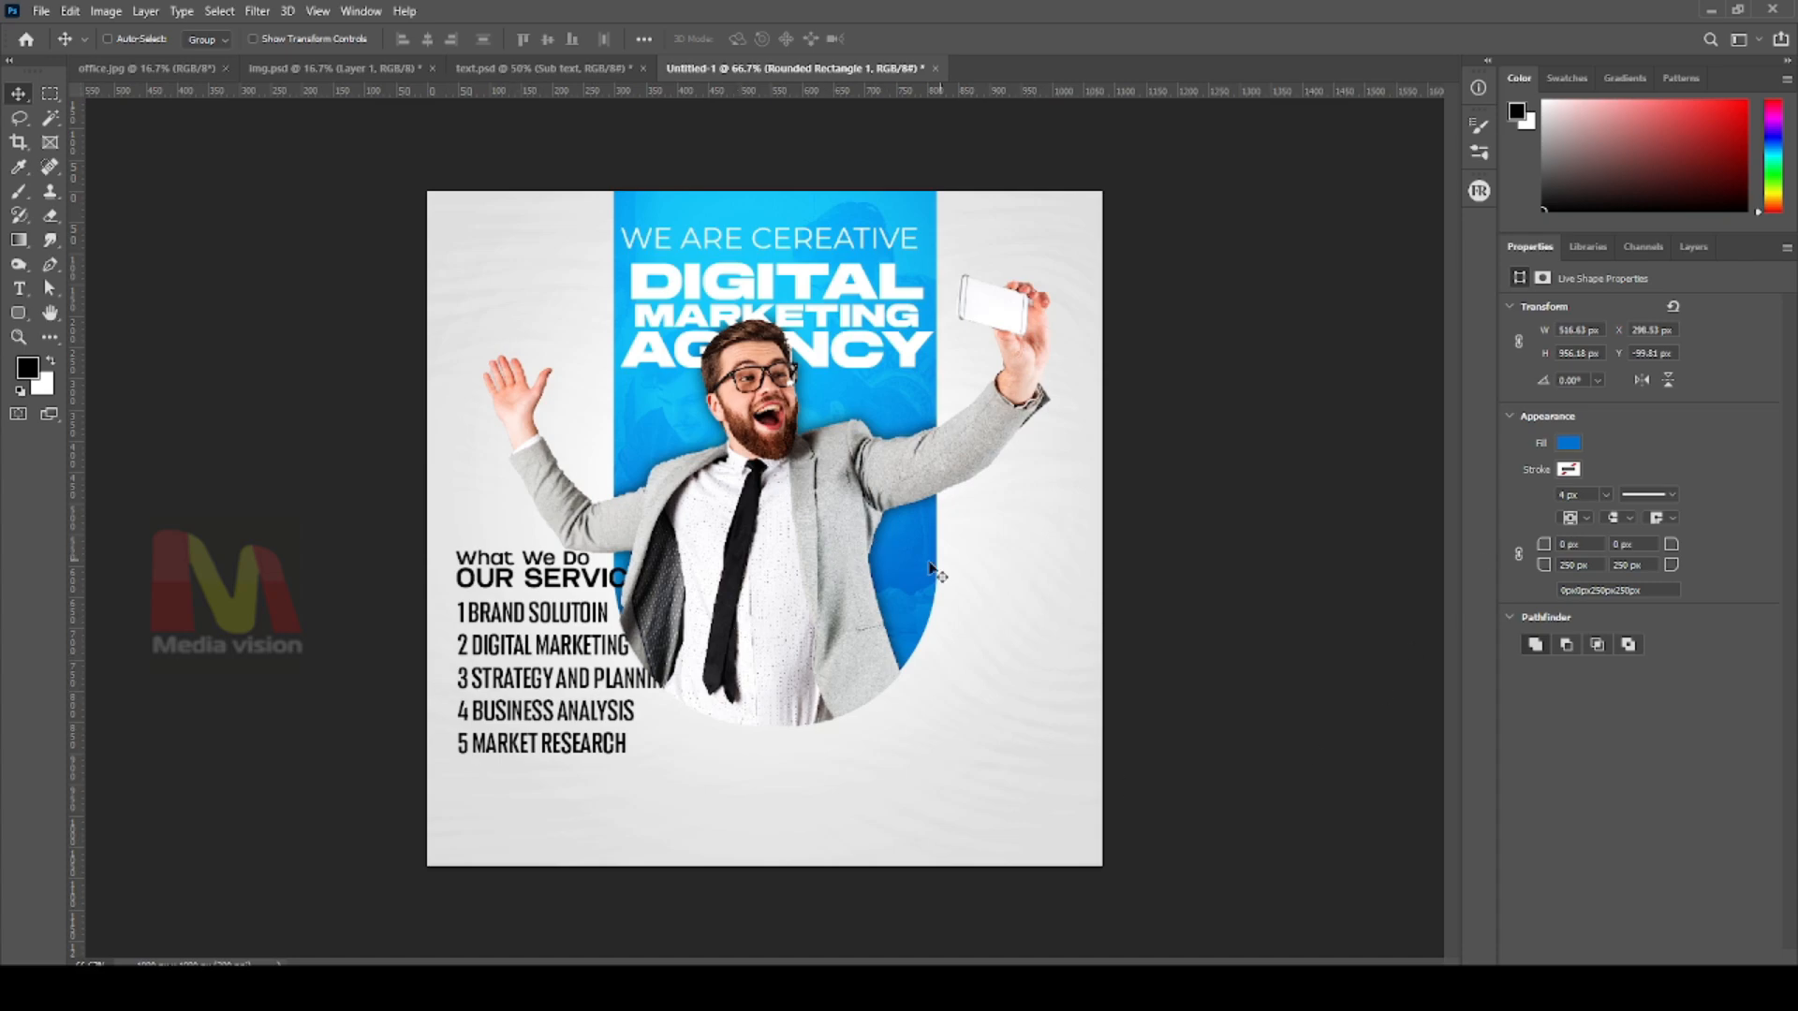
Scale down the Sub text group and reposition it beside the lower part of the blue shape
click(1694, 247)
ctrl+click(526, 579)
key(ctrl+t)
drag(674, 551, 649, 572)
mouse_move(557, 661)
mouse_down()
mouse_move(594, 662)
mouse_move(576, 671)
mouse_up()
key(Return)
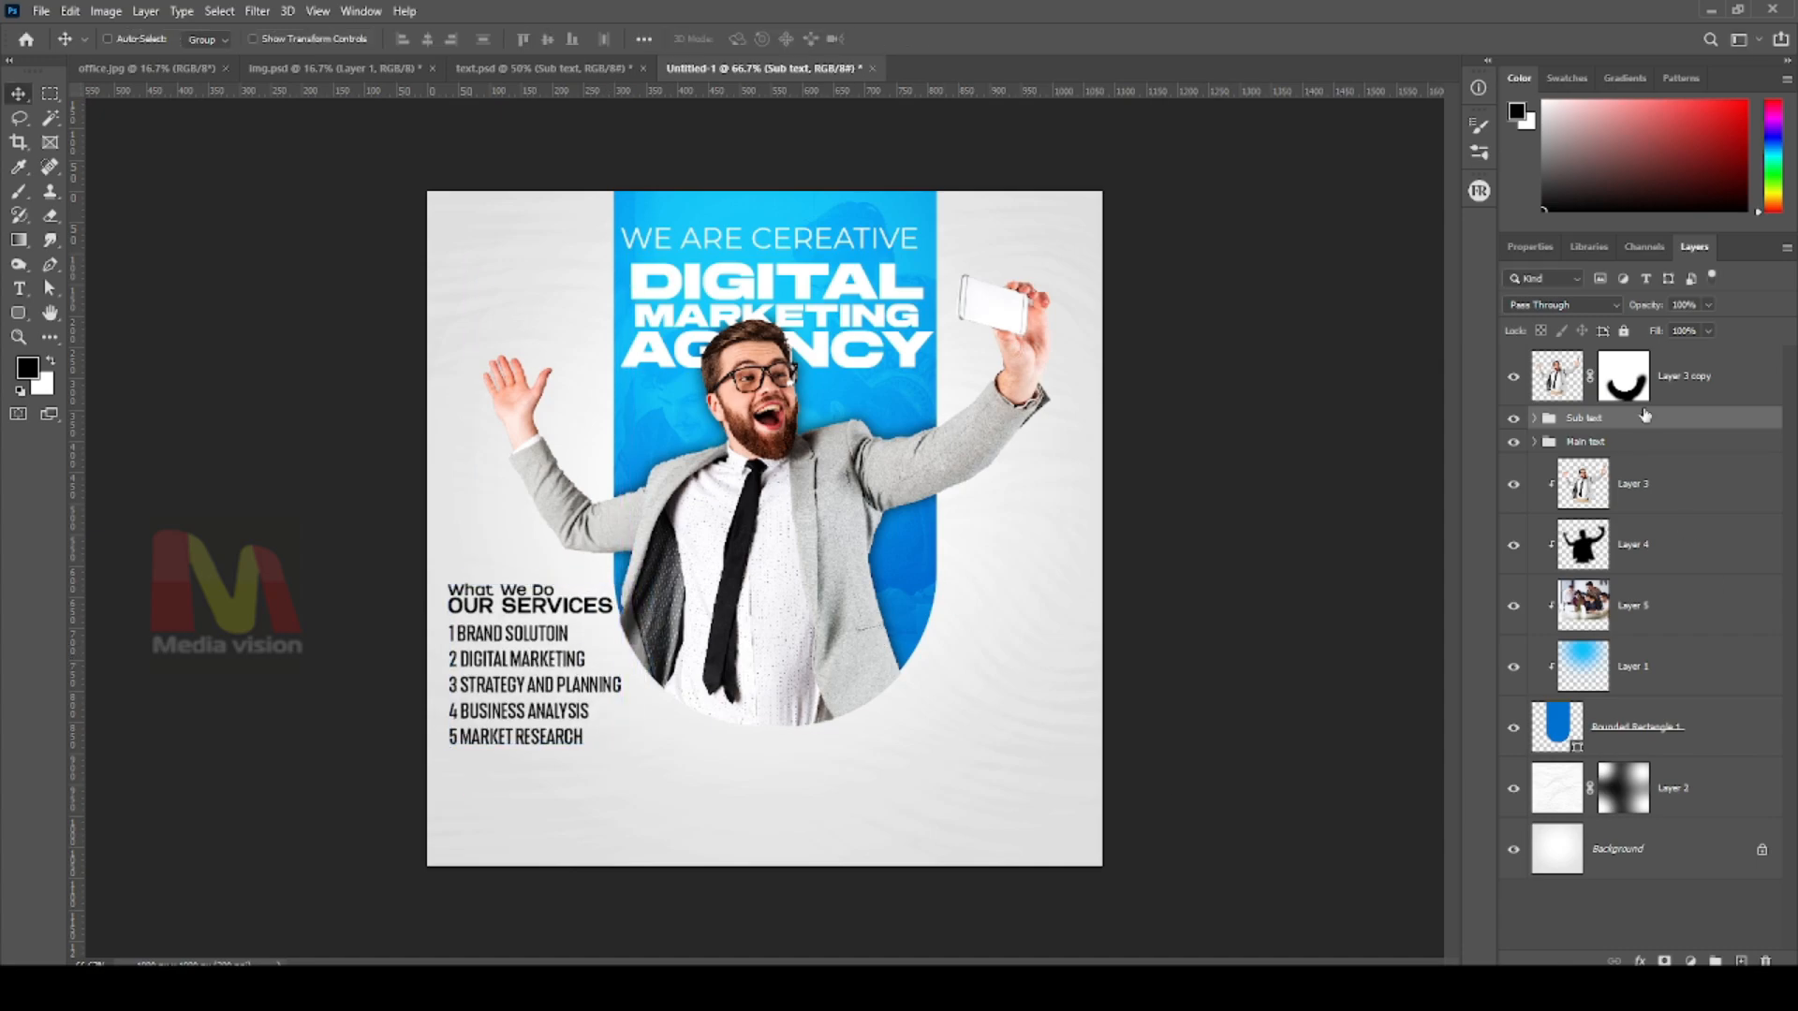
Select Rounded Rectangle 1 together with Layer 1, Layer 5, Layer 4, Layer 3 and Layer 3 copy
click(1666, 745)
ctrl+click(1657, 667)
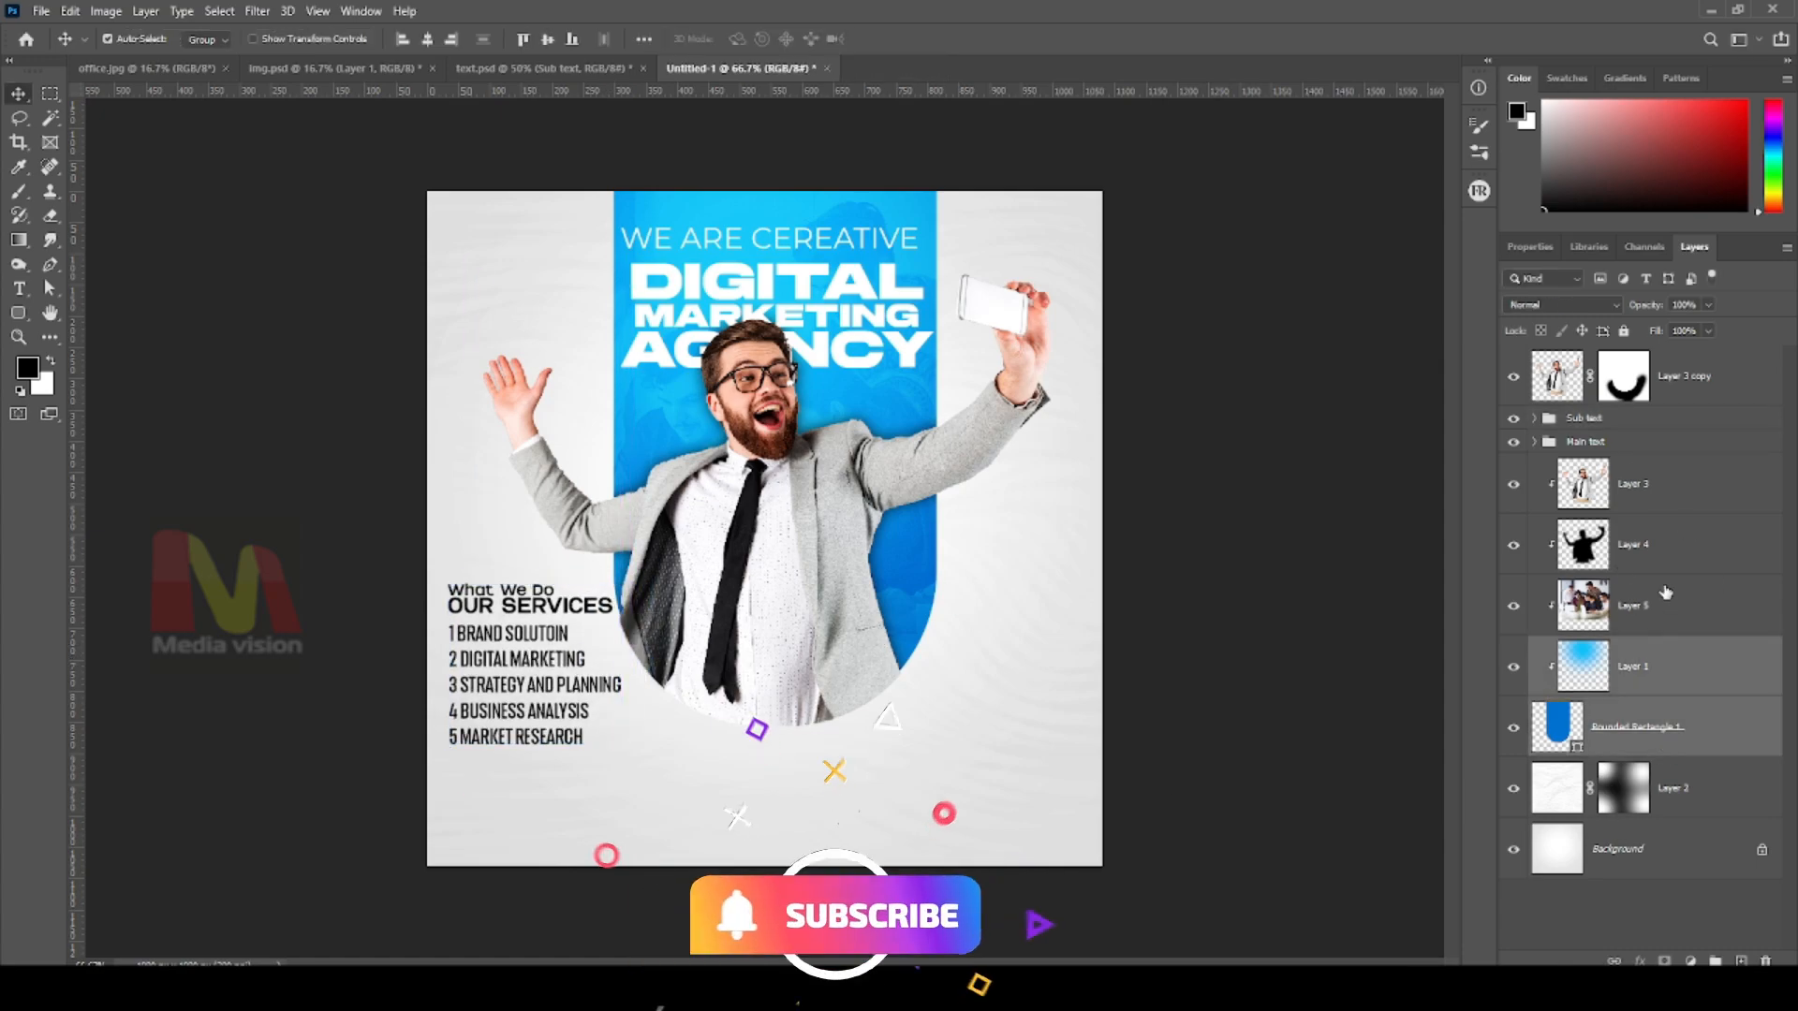
ctrl+click(1659, 606)
ctrl+click(1663, 544)
ctrl+click(1676, 484)
ctrl+click(1693, 377)
key(ctrl+t)
drag(1279, 838, 1244, 812)
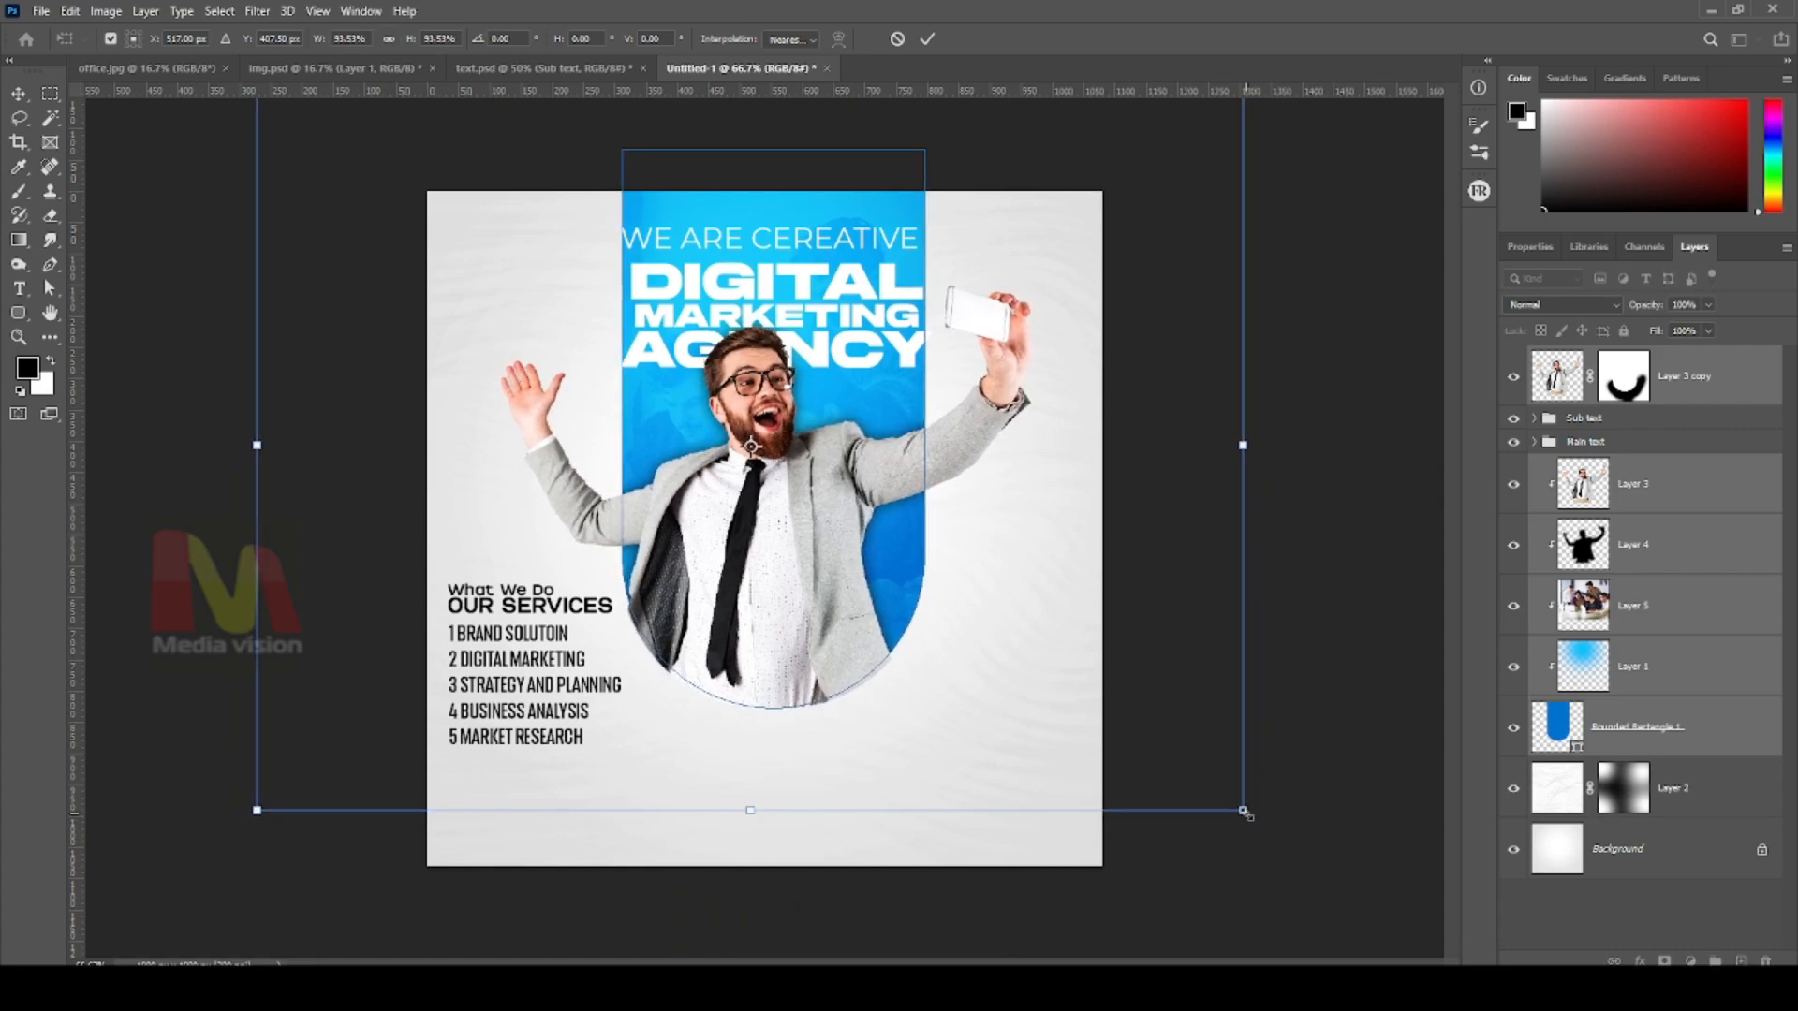
key(ctrl+z)
Add the Main text group to the selected layers and scale them all down slightly together
ctrl+click(1624, 440)
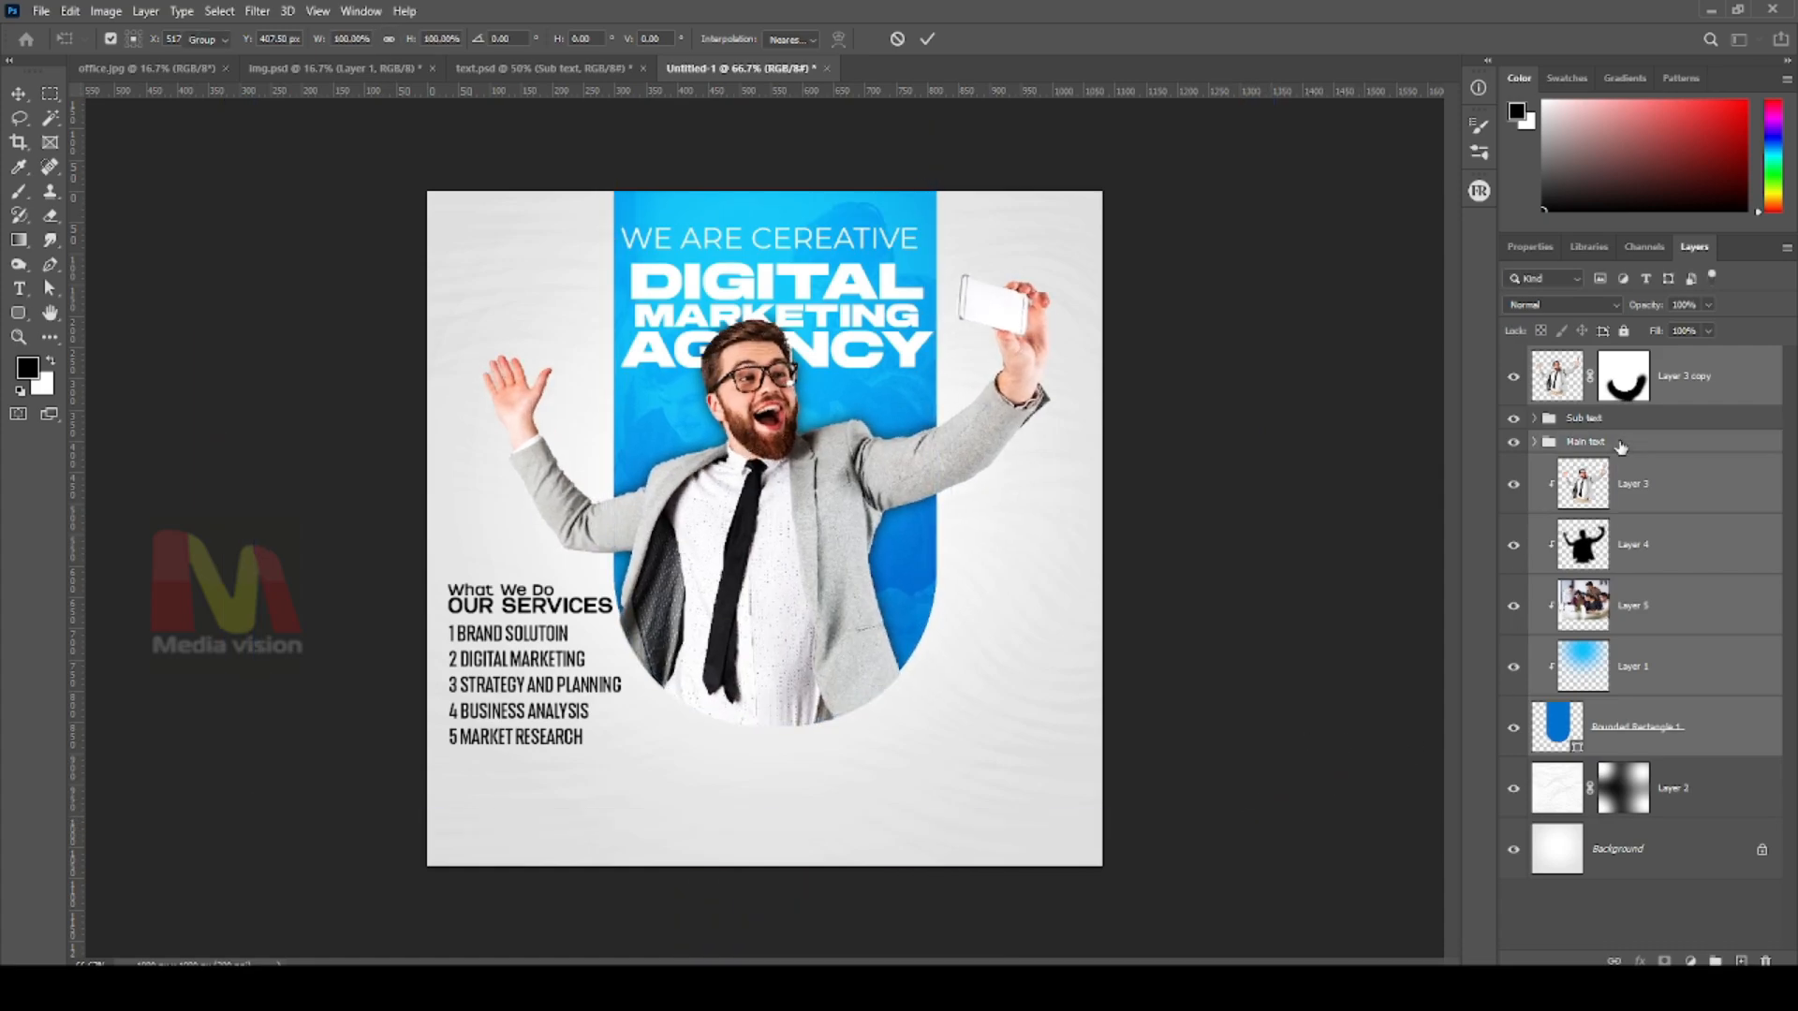
key(ctrl+t)
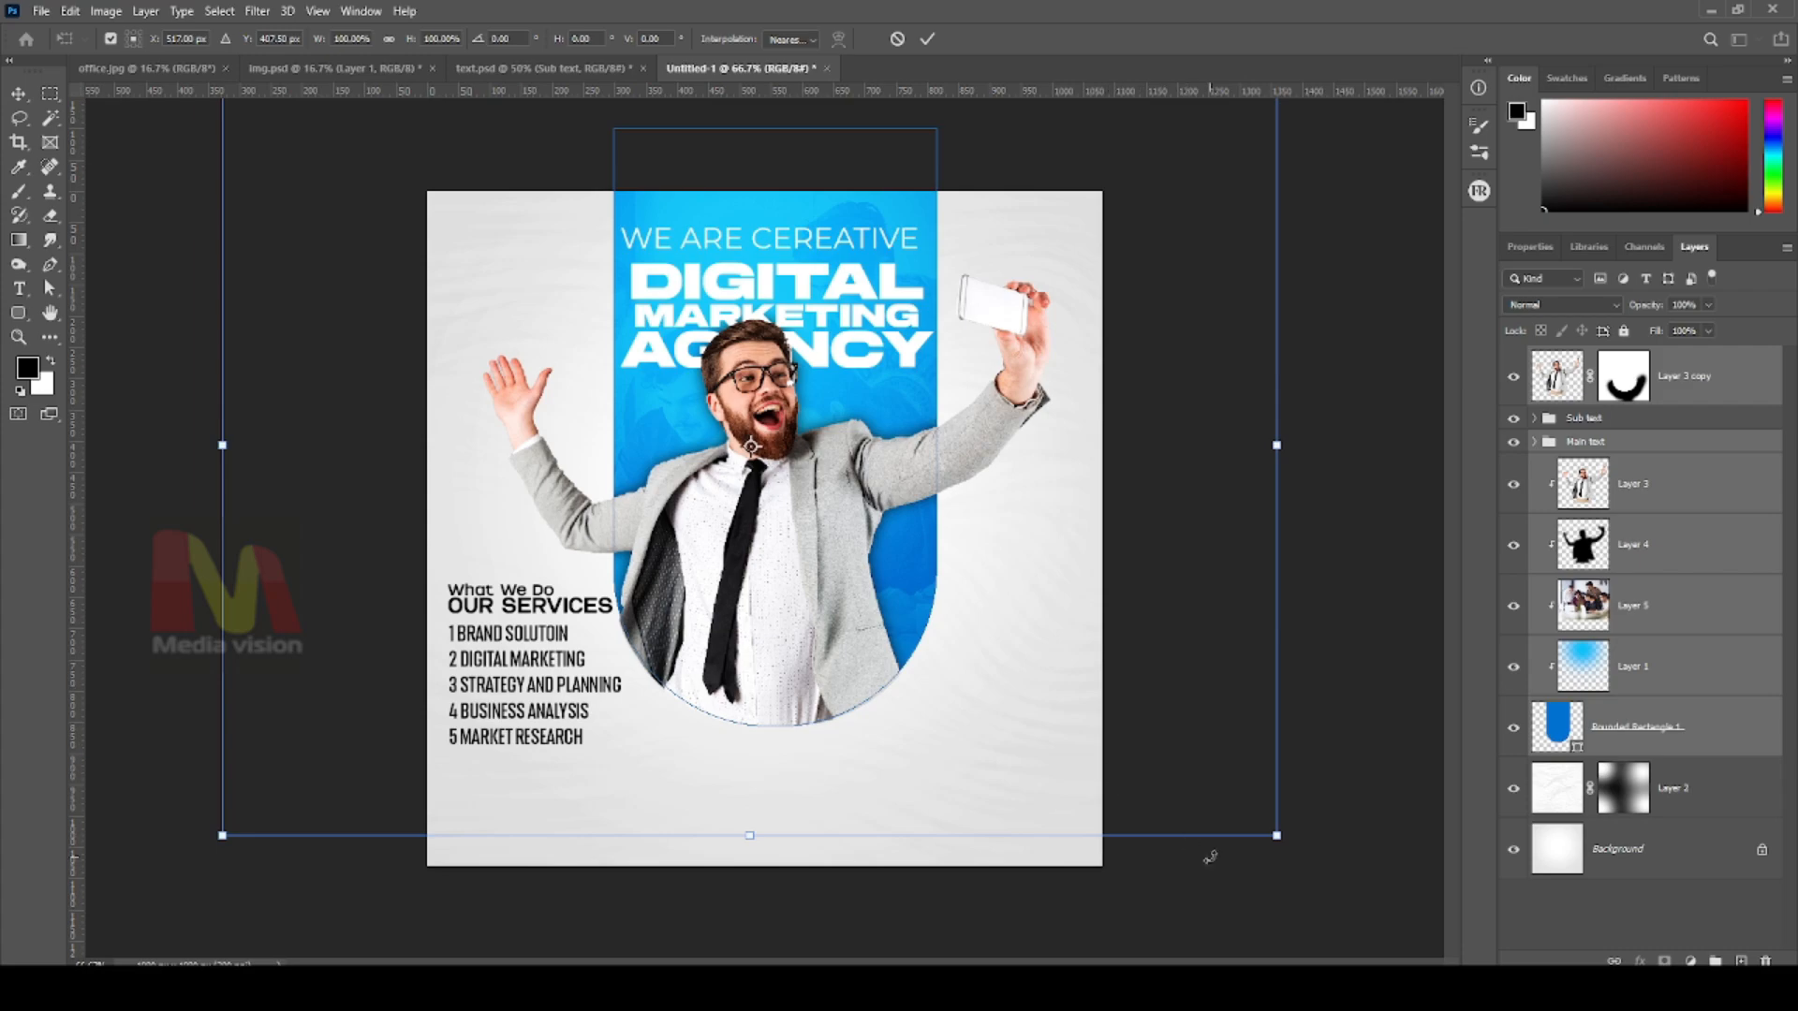
drag(1275, 835, 1215, 801)
key(Return)
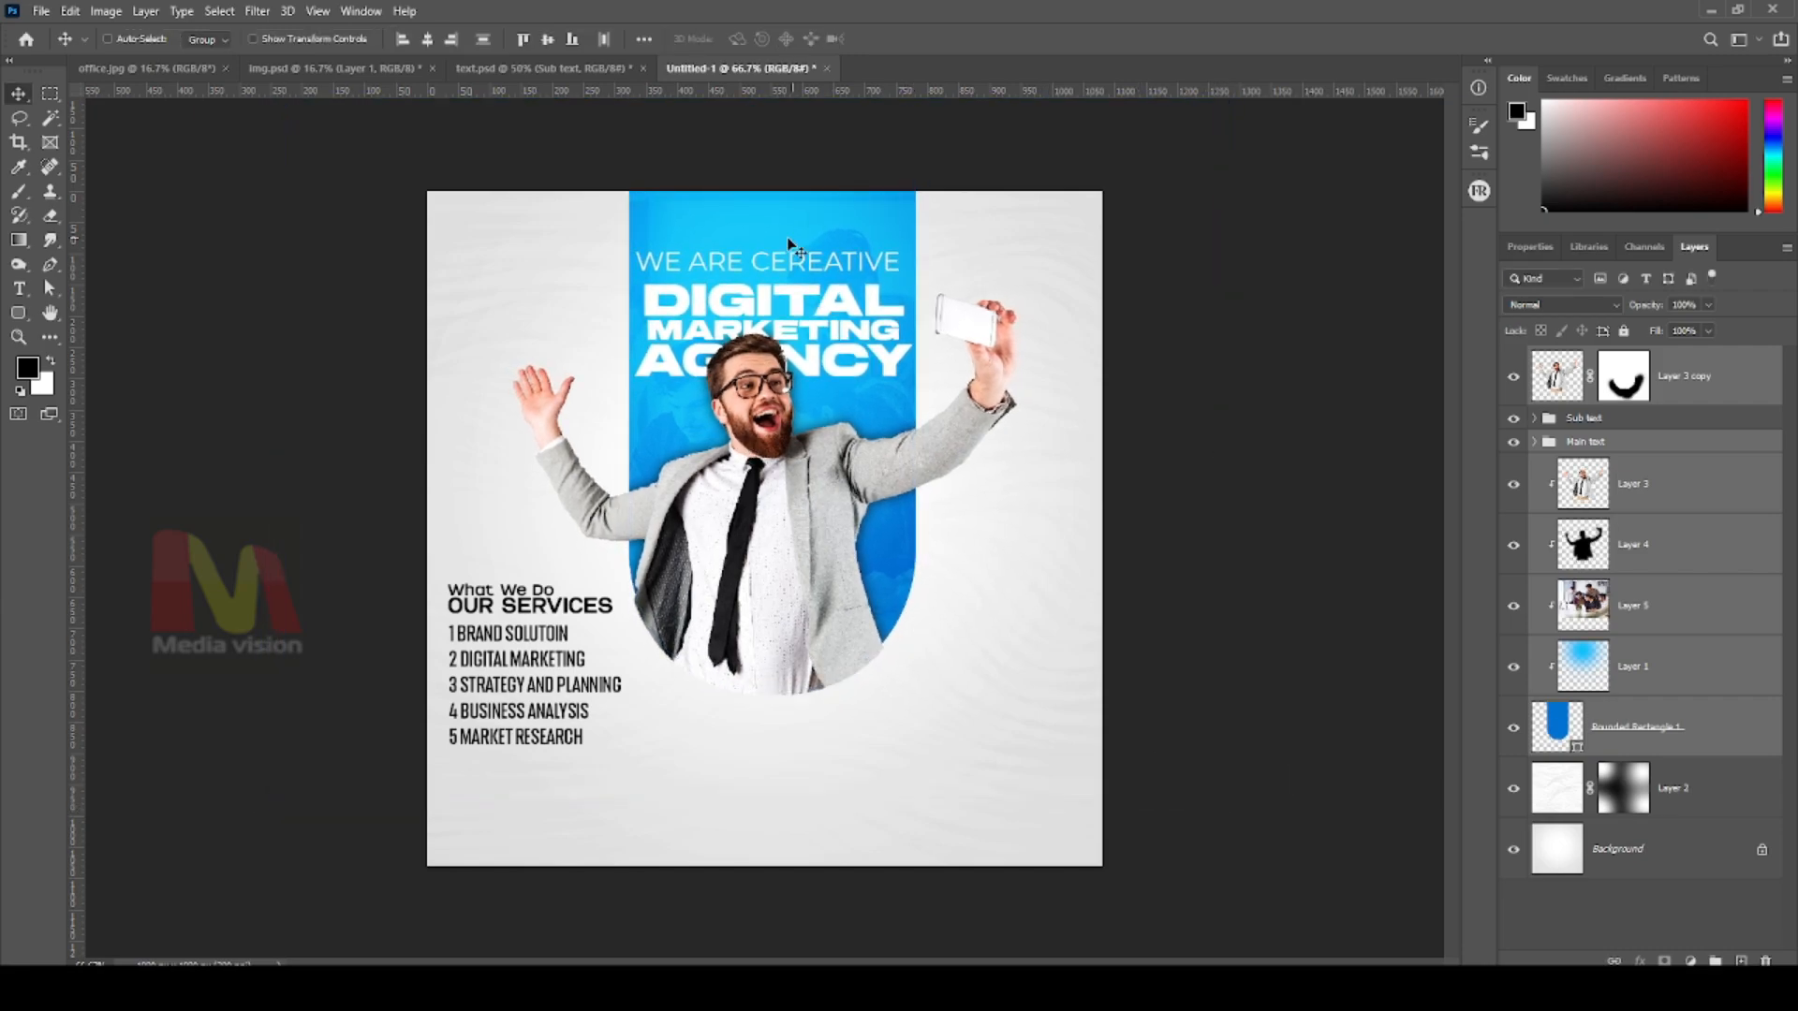
Select the office photo on Layer 5 and adjust its position inside the blue shape
right_click(714, 229)
click(756, 270)
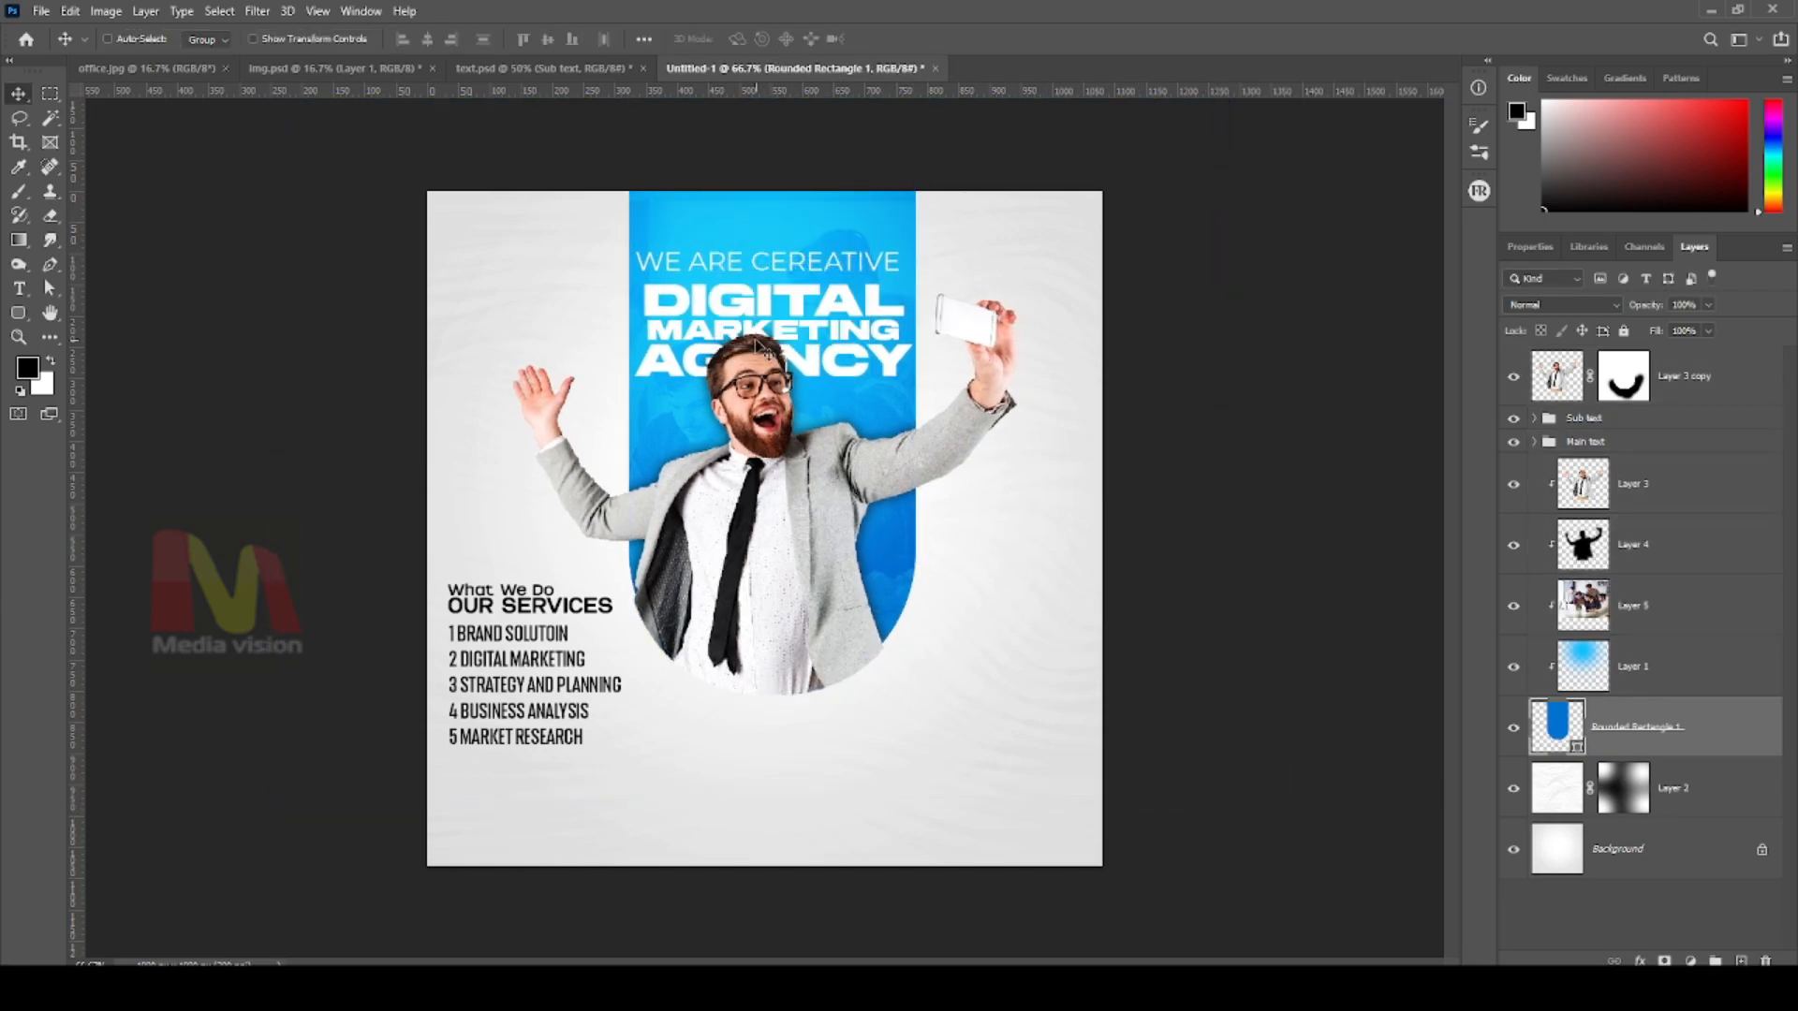
click(1668, 607)
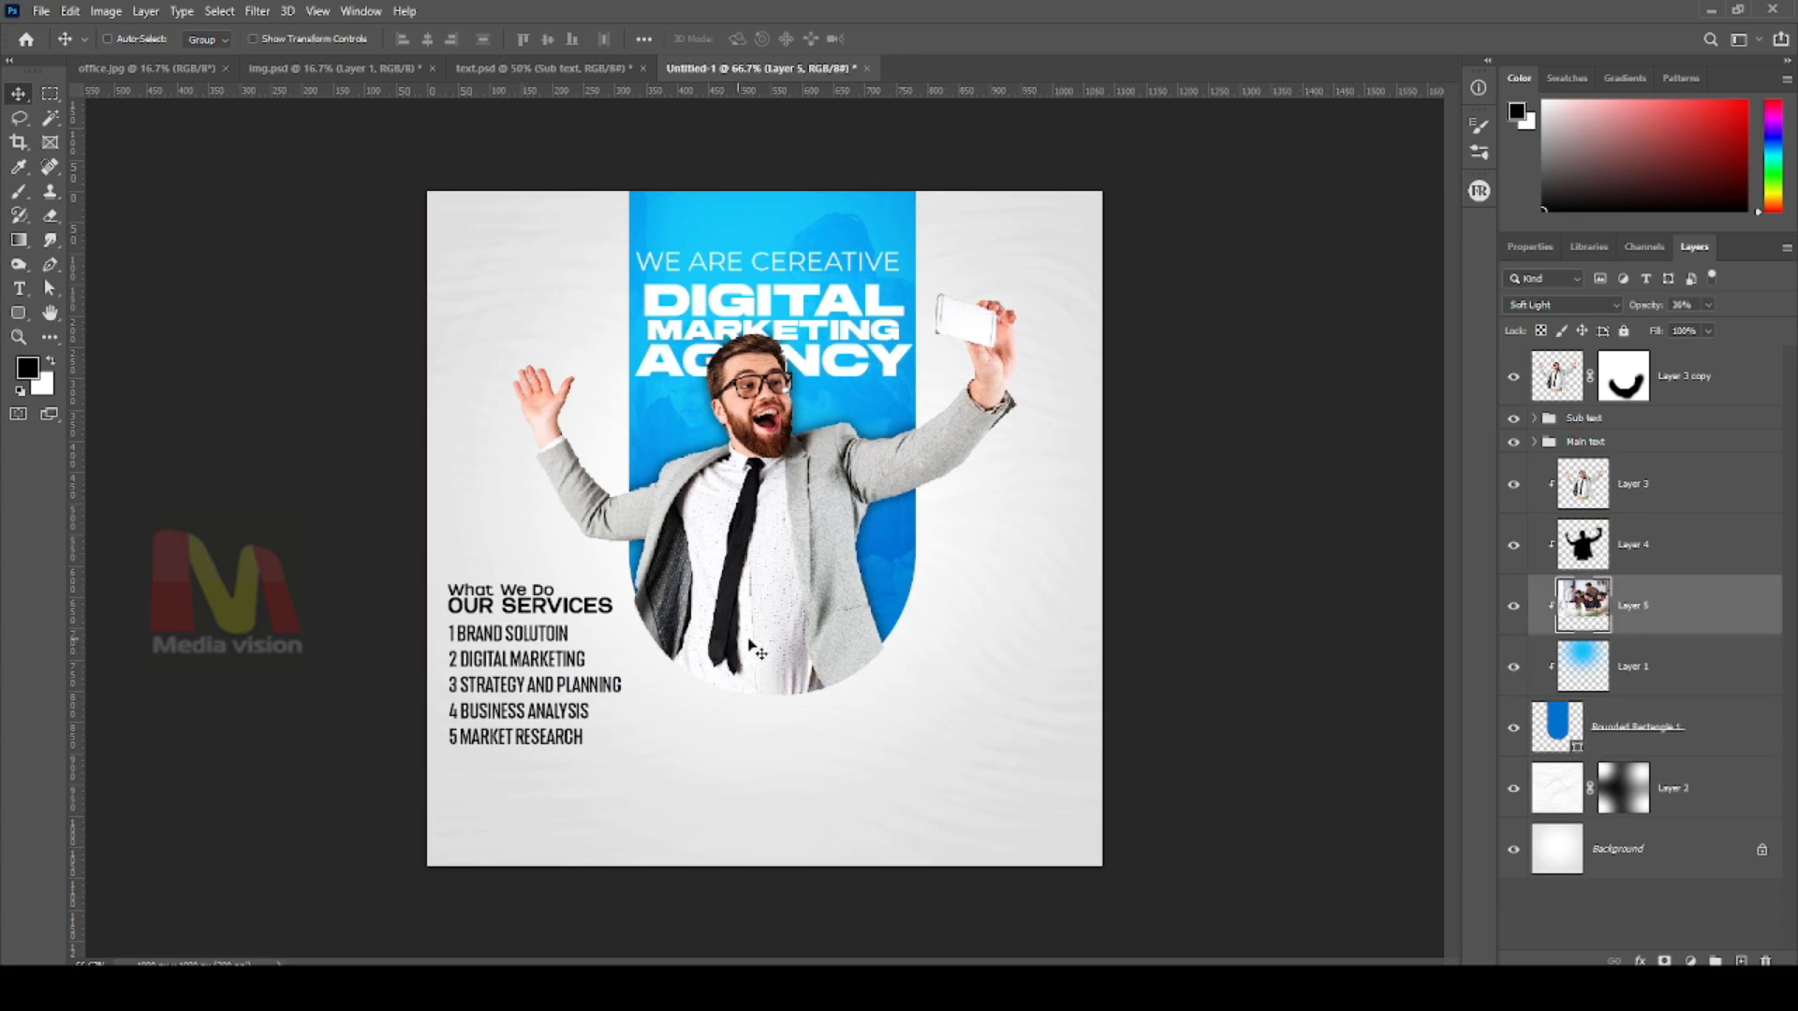
Shrink the Sub text group slightly in place beside the lower part of the blue shape
right_click(520, 620)
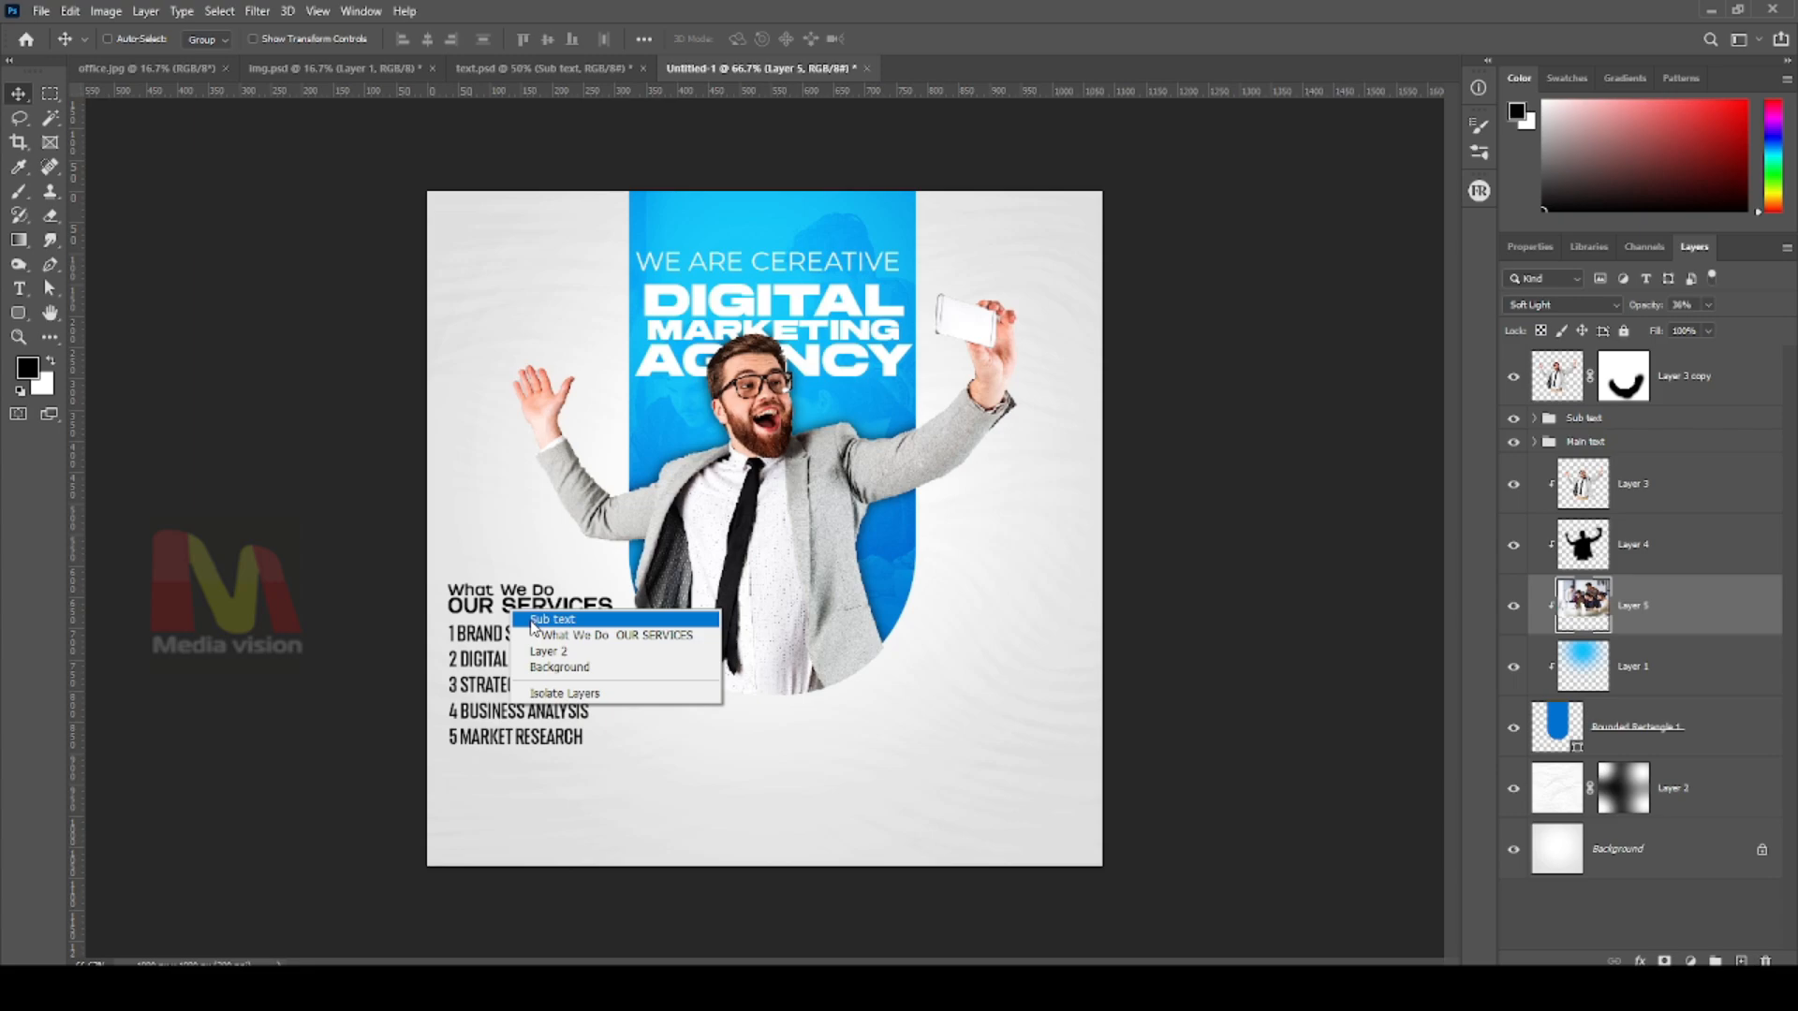
click(553, 620)
key(ctrl+t)
drag(623, 582, 617, 582)
key(Return)
drag(560, 717, 560, 717)
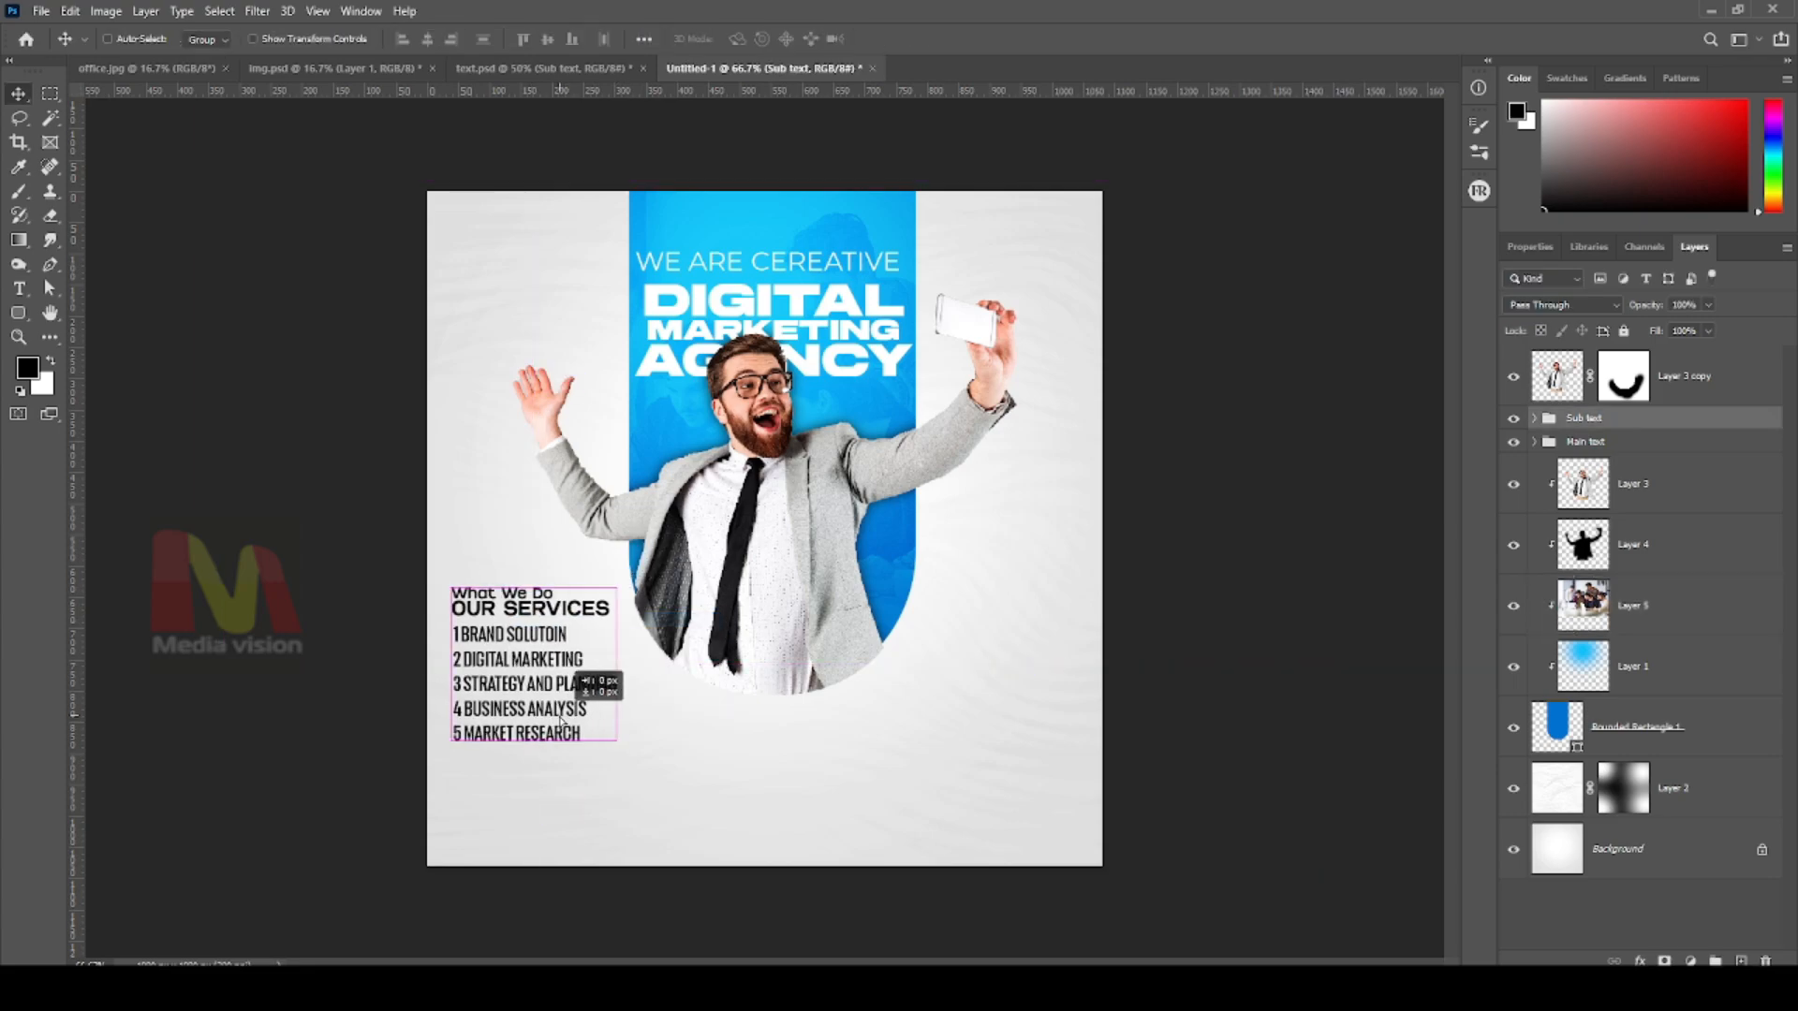
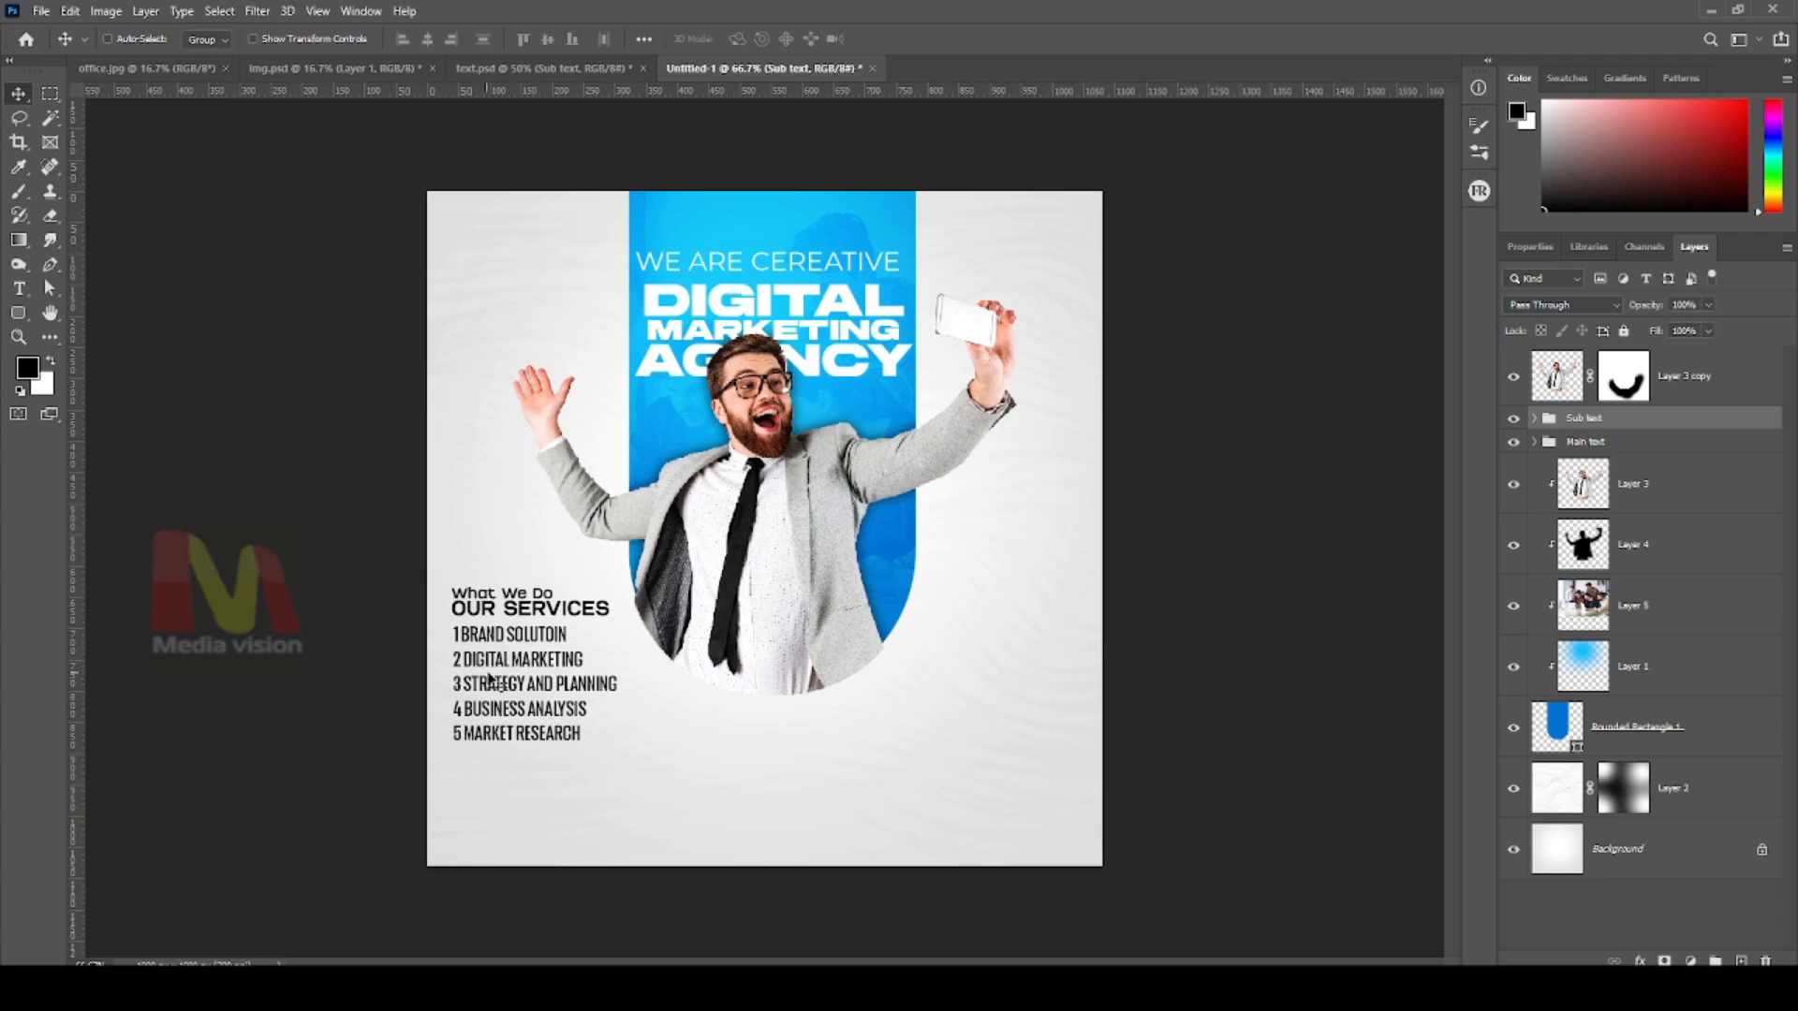
Recolour the "What We Do" line with the blue sampled from the rounded shape
key(t)
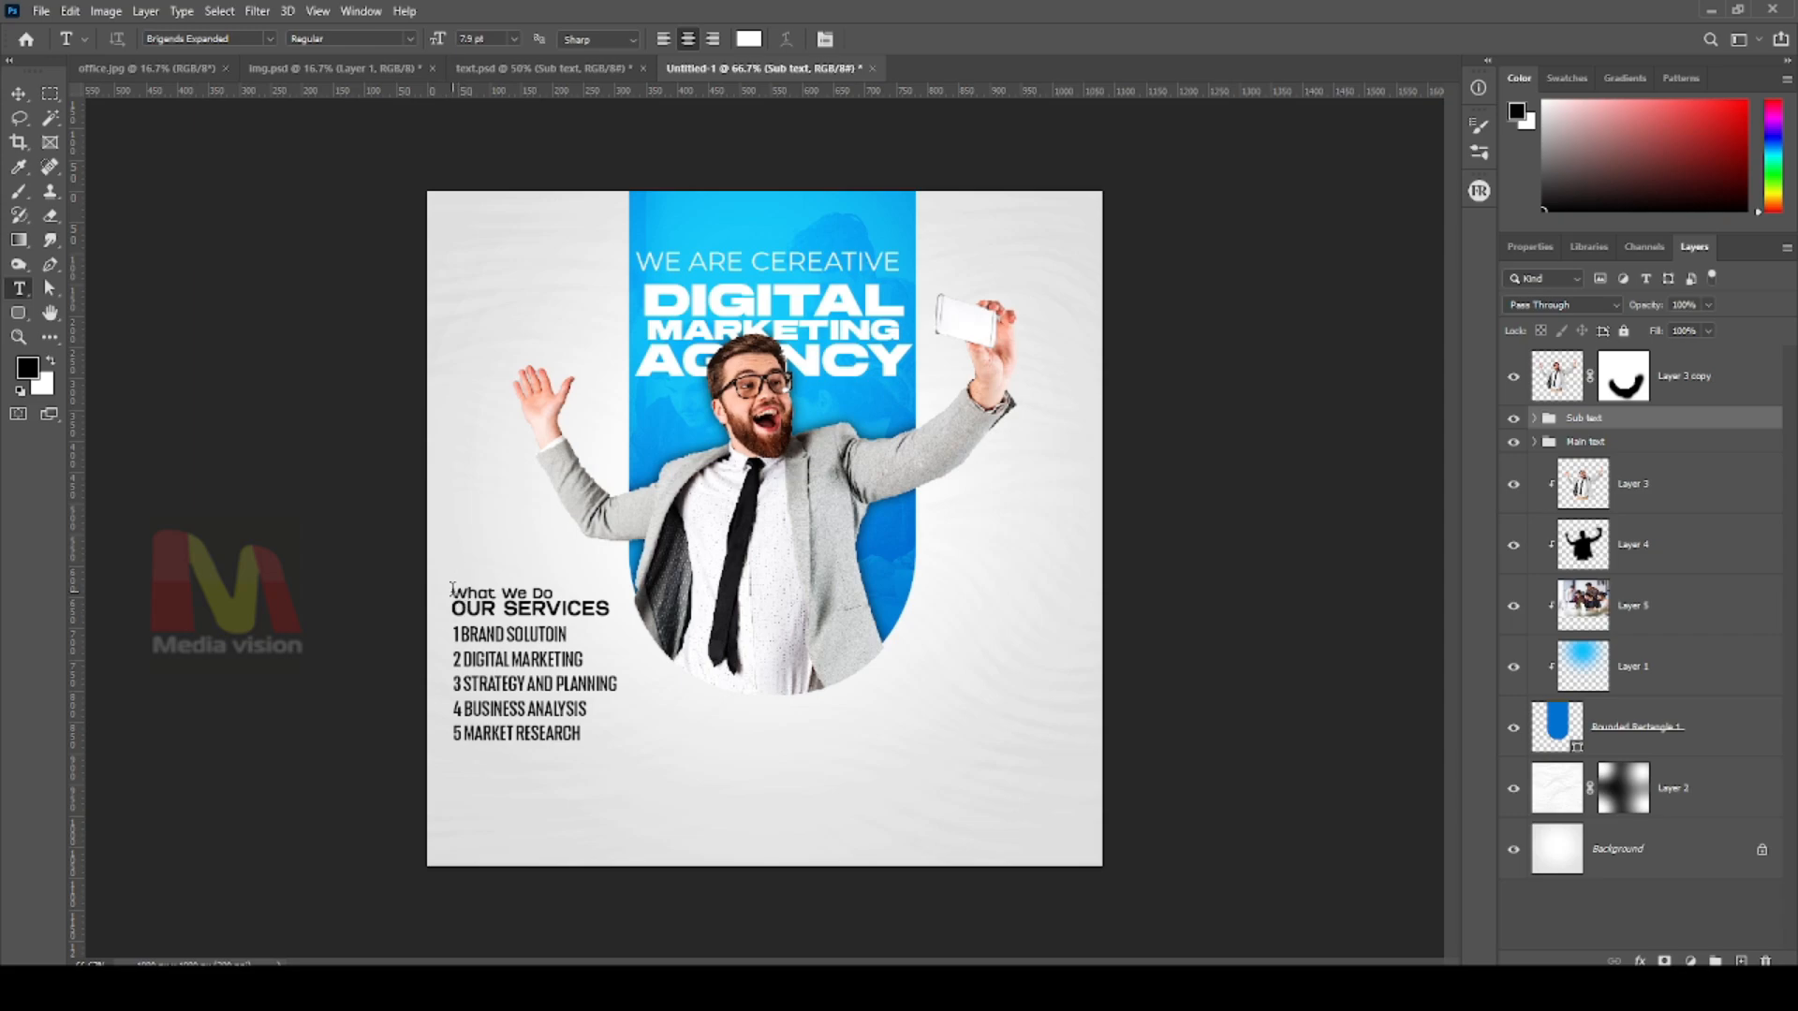
drag(452, 590, 554, 597)
click(28, 368)
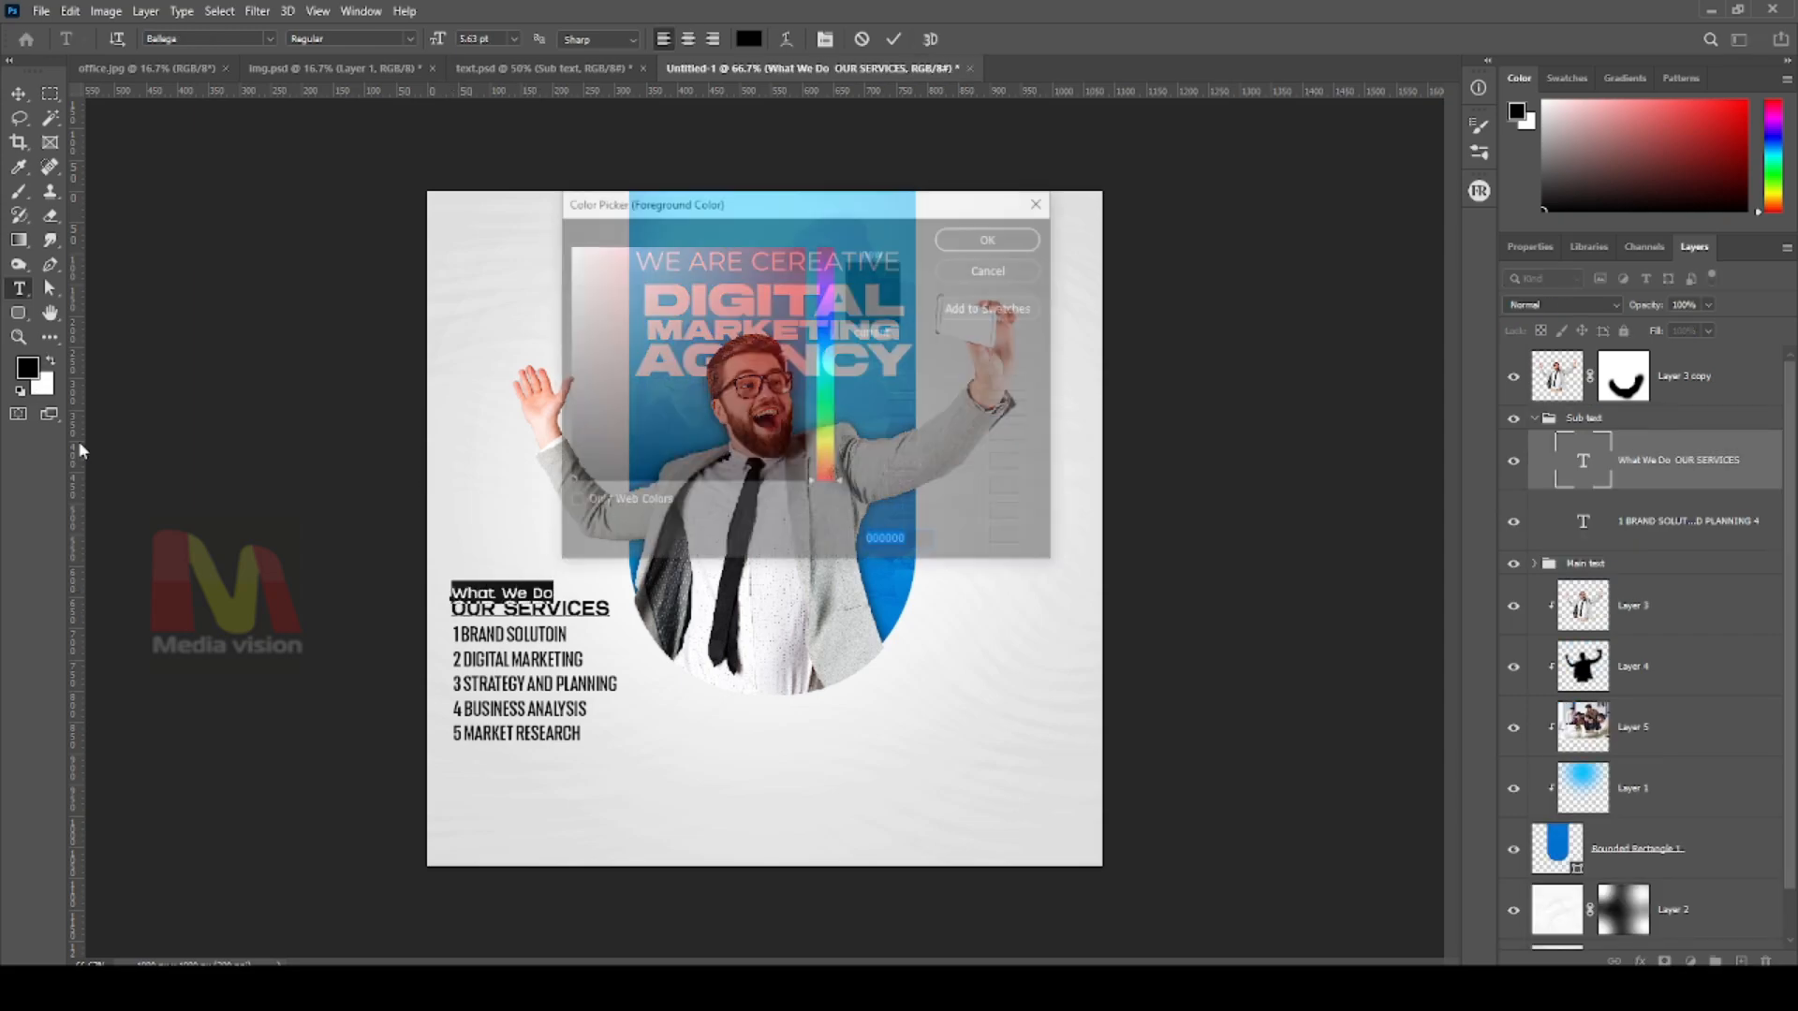
drag(848, 206, 716, 152)
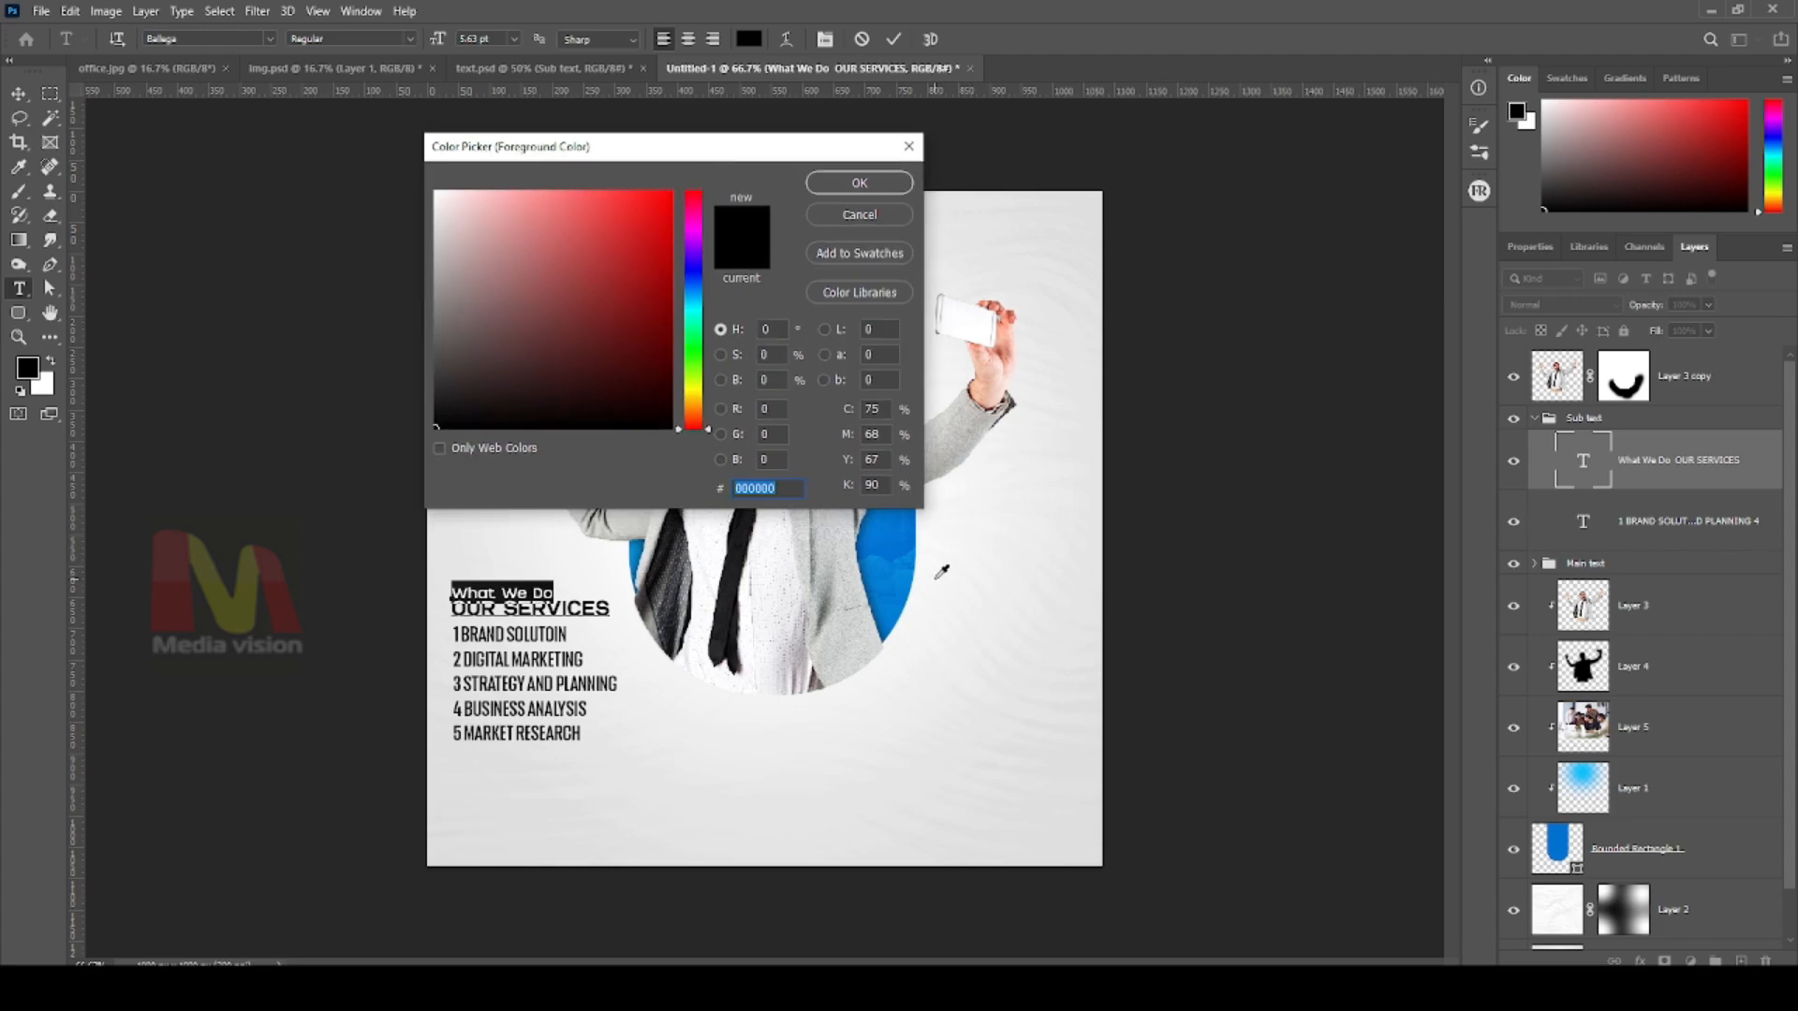
click(895, 521)
click(860, 182)
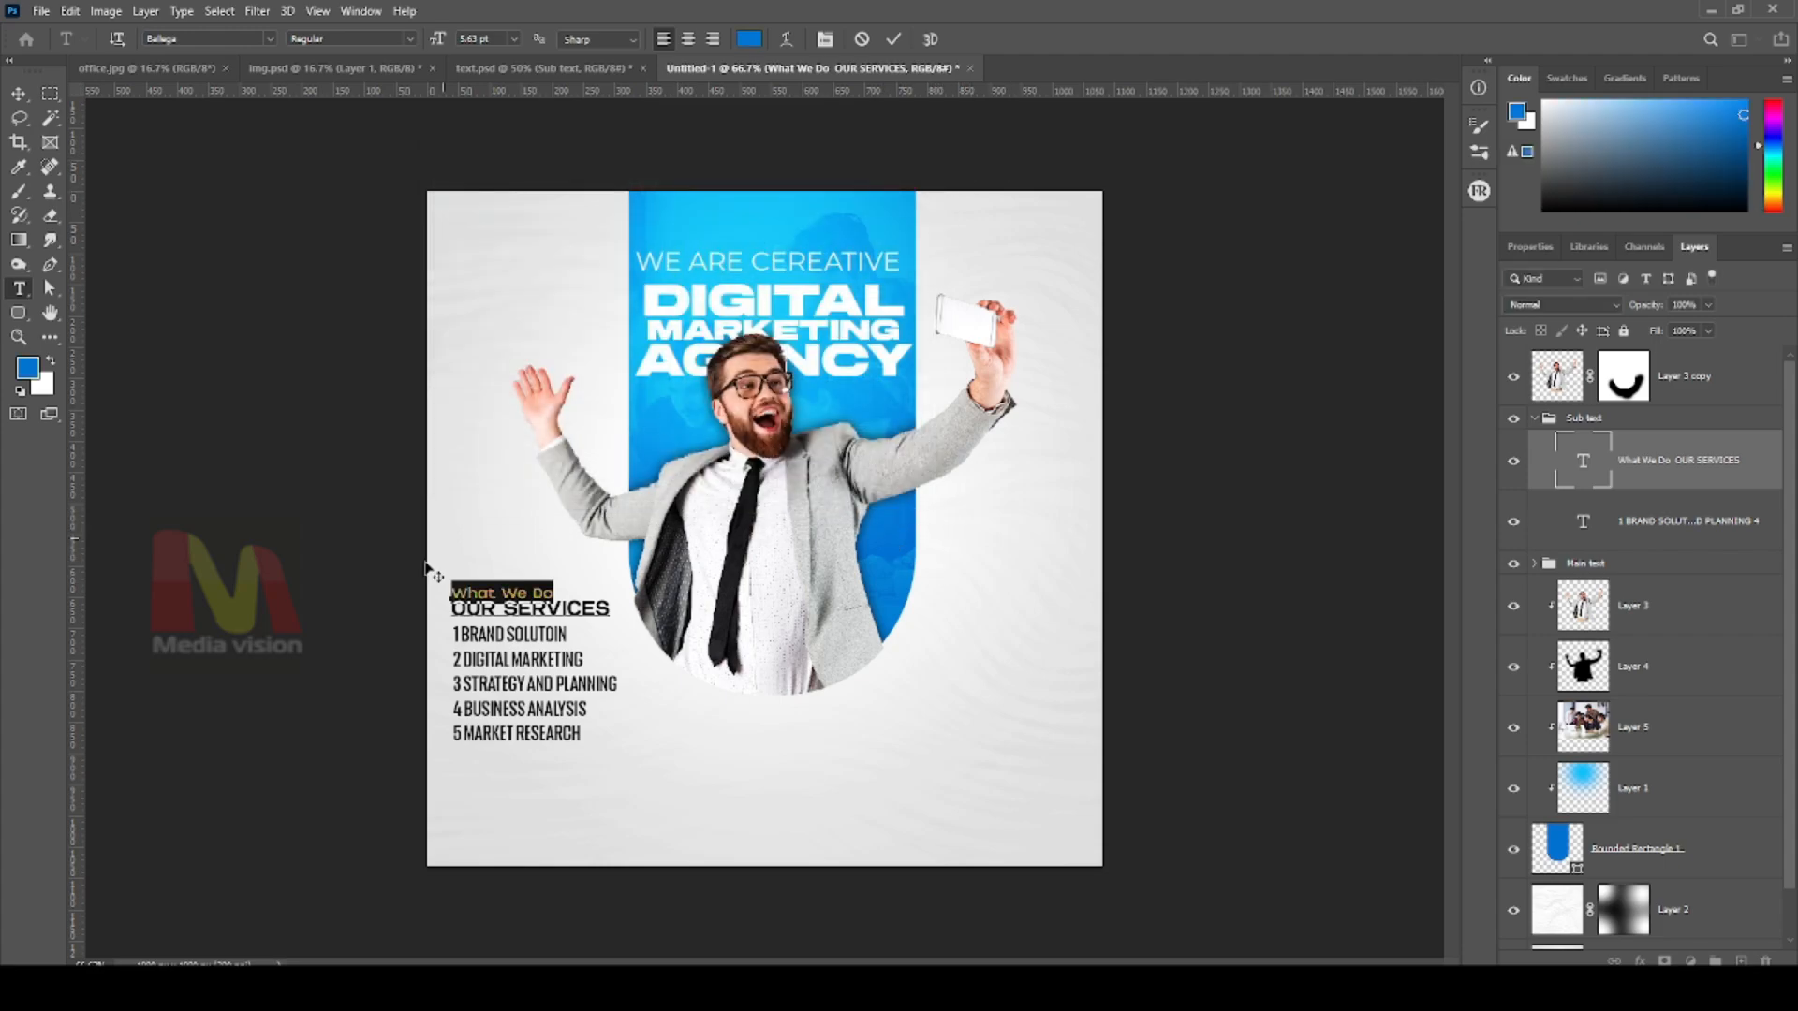
Recolour the "OUR SERVICES" line with the orange sampled from the colour swatch in text.psd
click(452, 609)
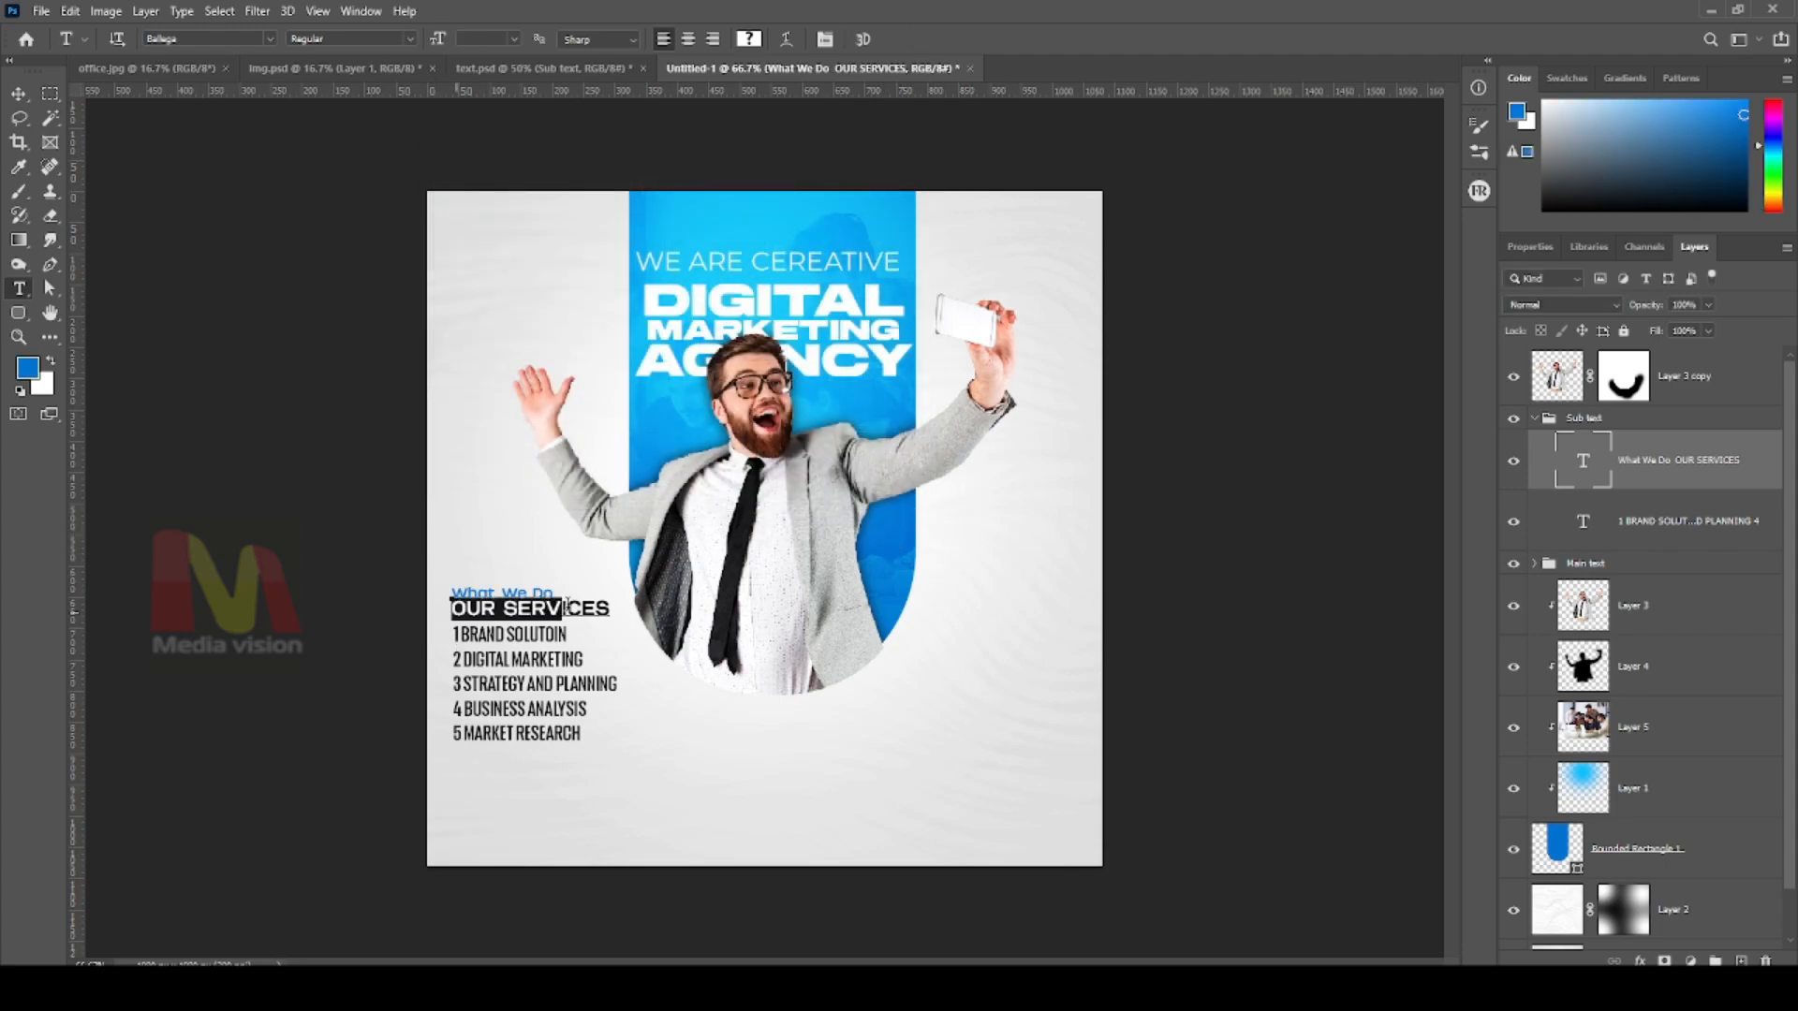
drag(451, 609, 609, 609)
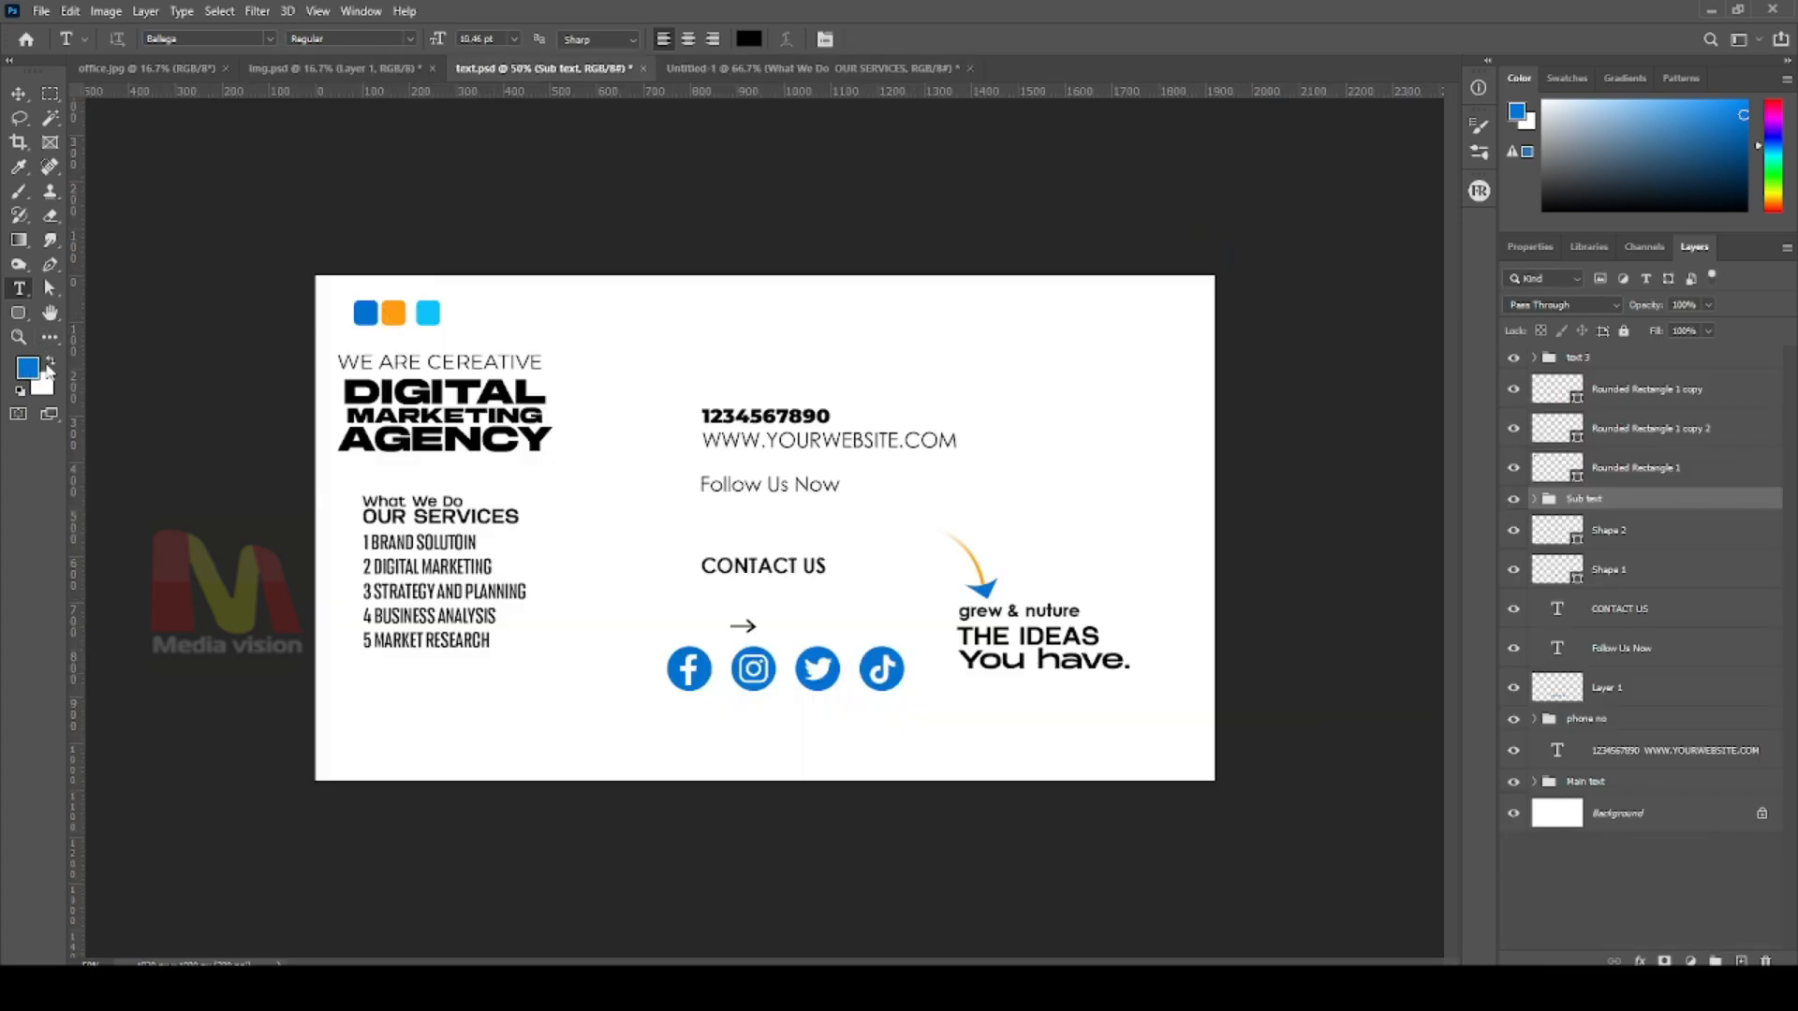
click(27, 368)
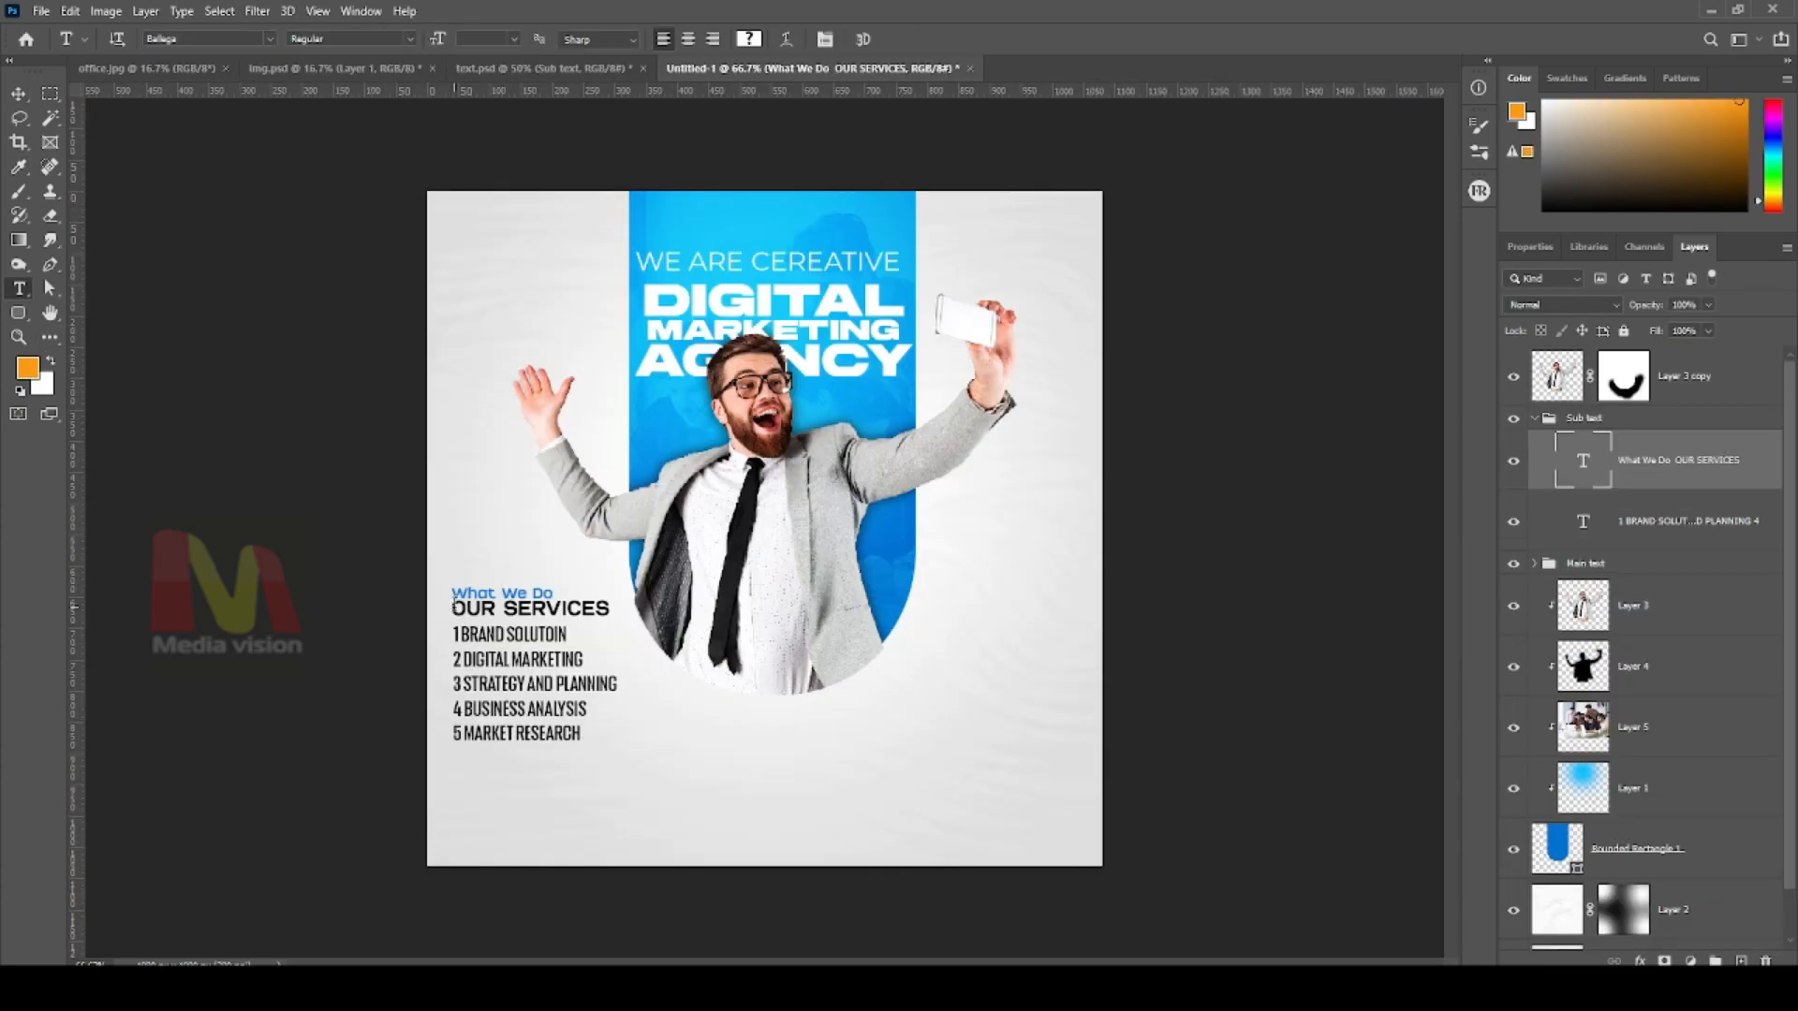
drag(451, 609, 610, 610)
Recolour the numbers 1 to 5 in the services list with the same orange
click(455, 635)
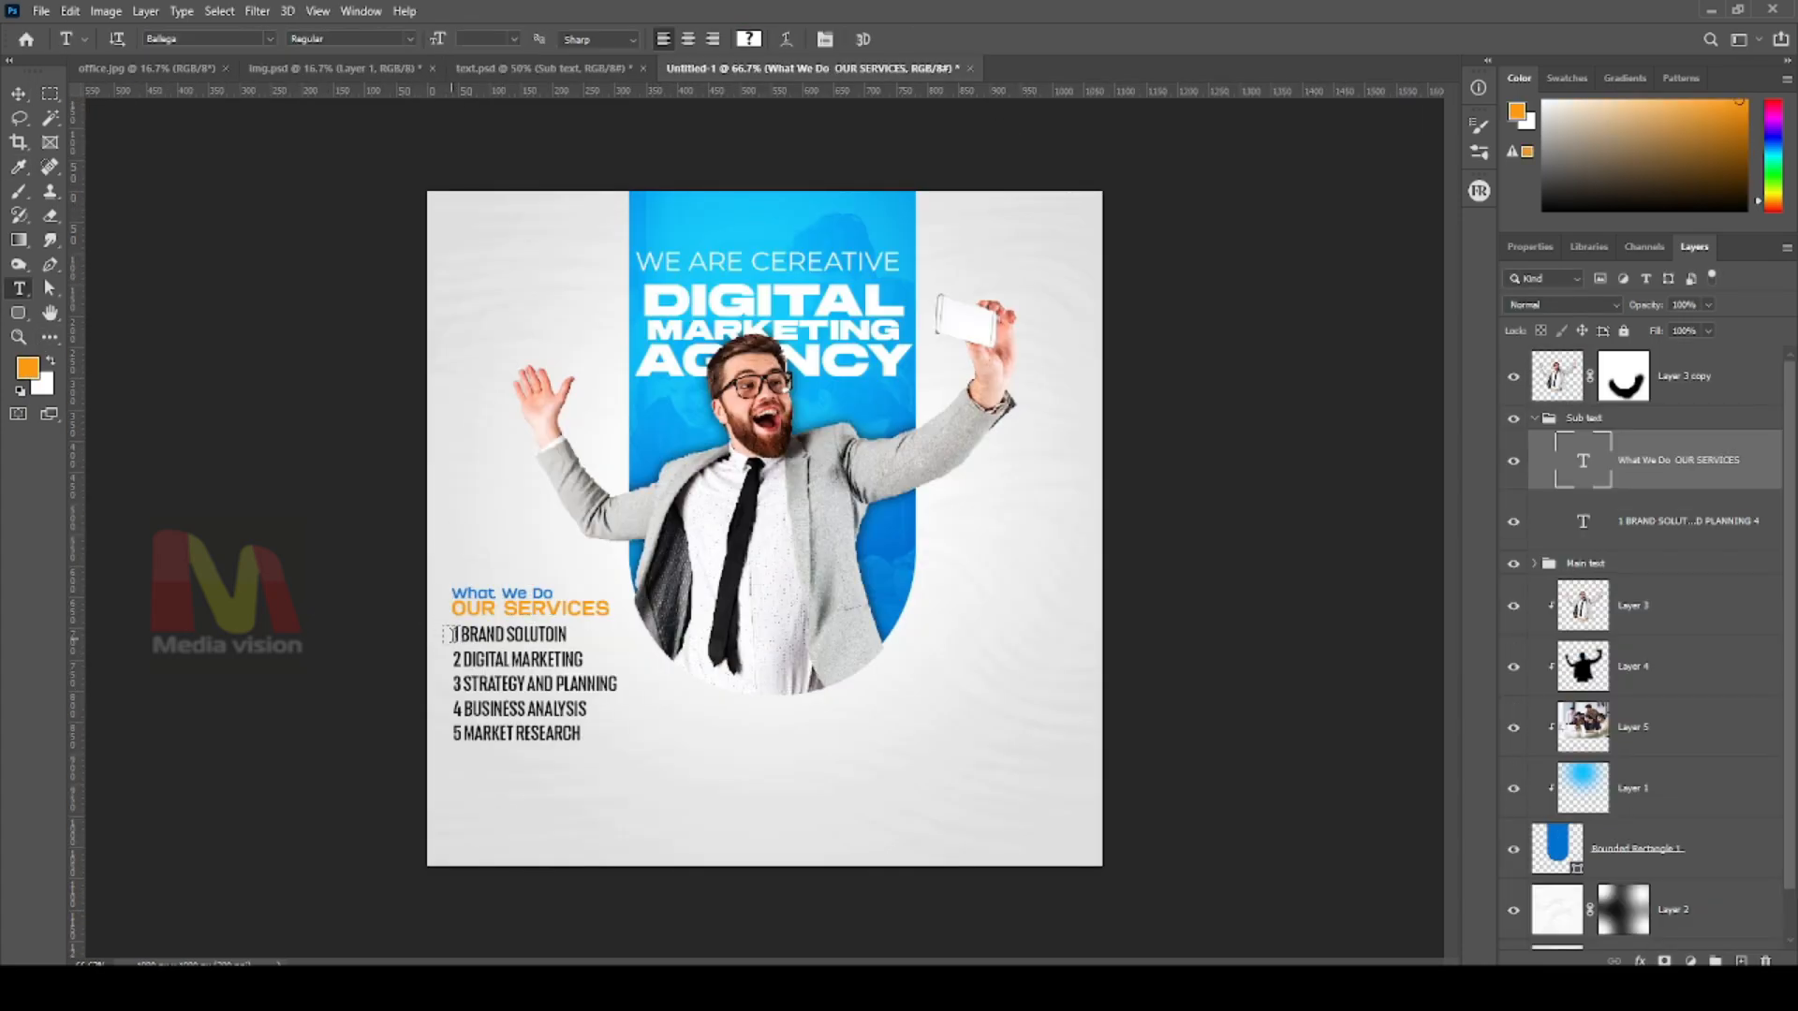
drag(461, 659, 444, 730)
key(alt+BackSpace)
key(alt+BackSpace)
key(ctrl+Return)
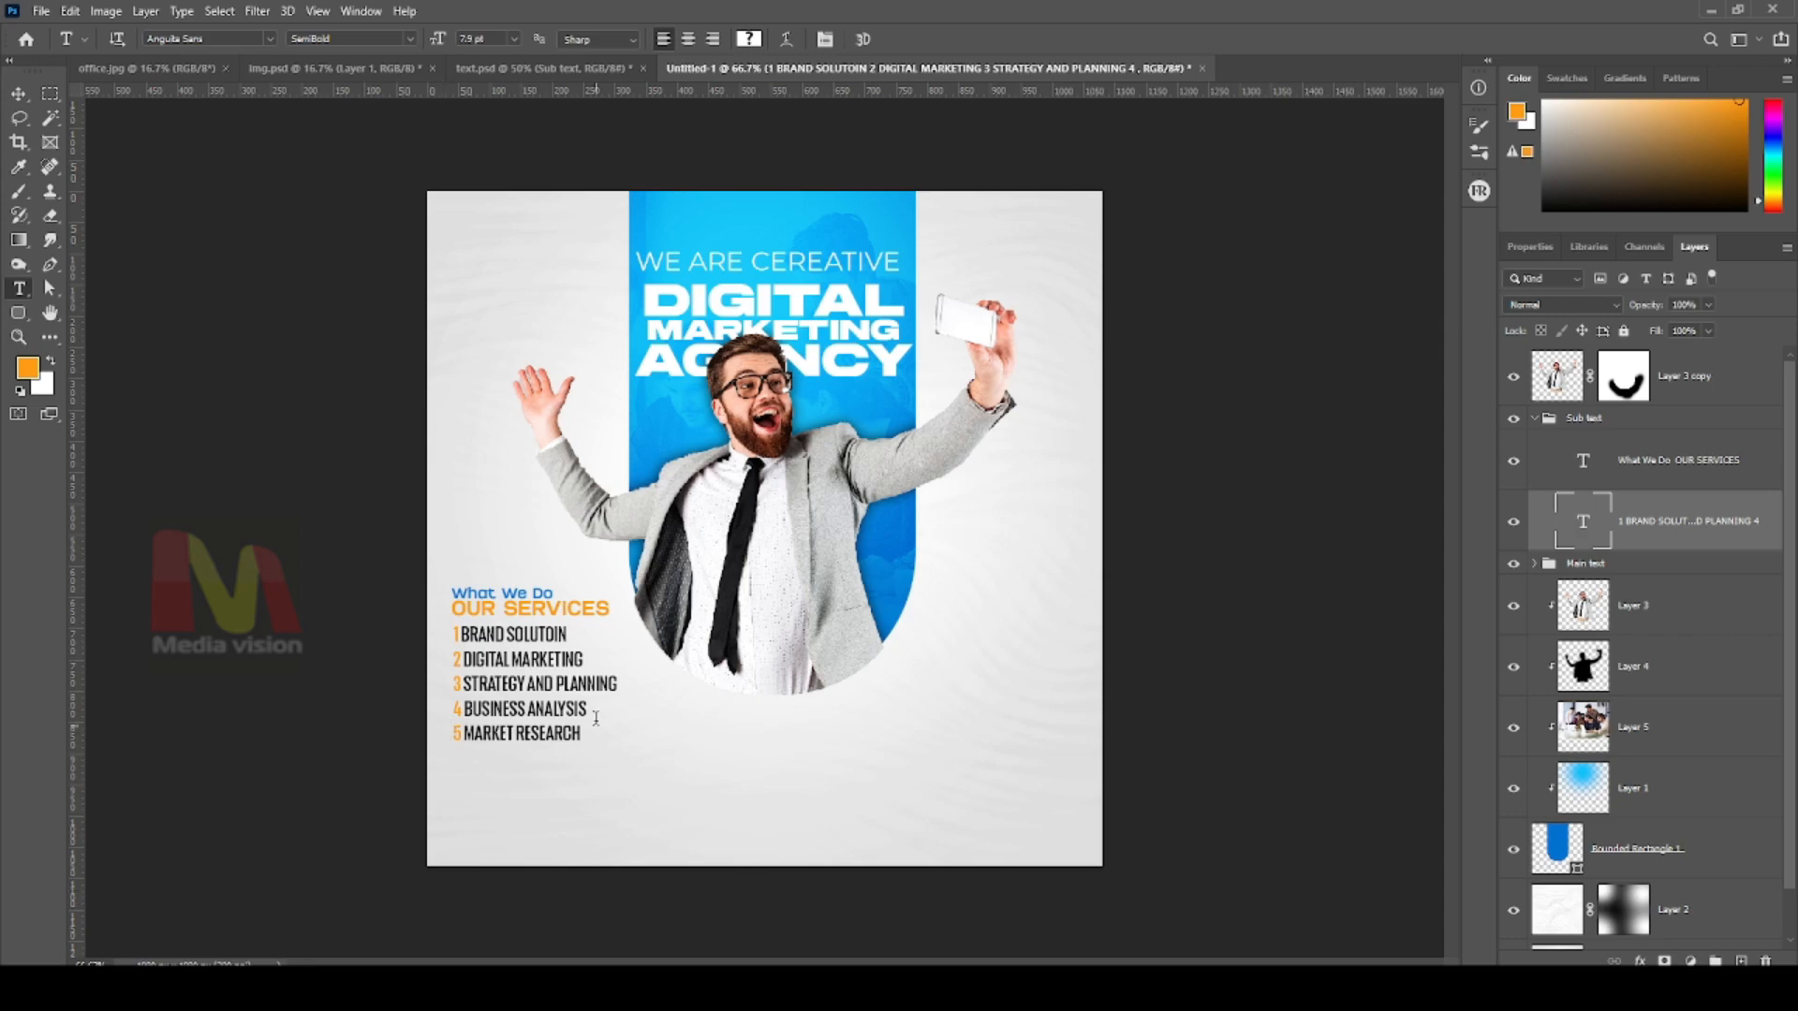
Insert a space after each number in the services list, finish the text edit and select the Sub text group
click(461, 636)
click(463, 660)
click(464, 686)
click(463, 709)
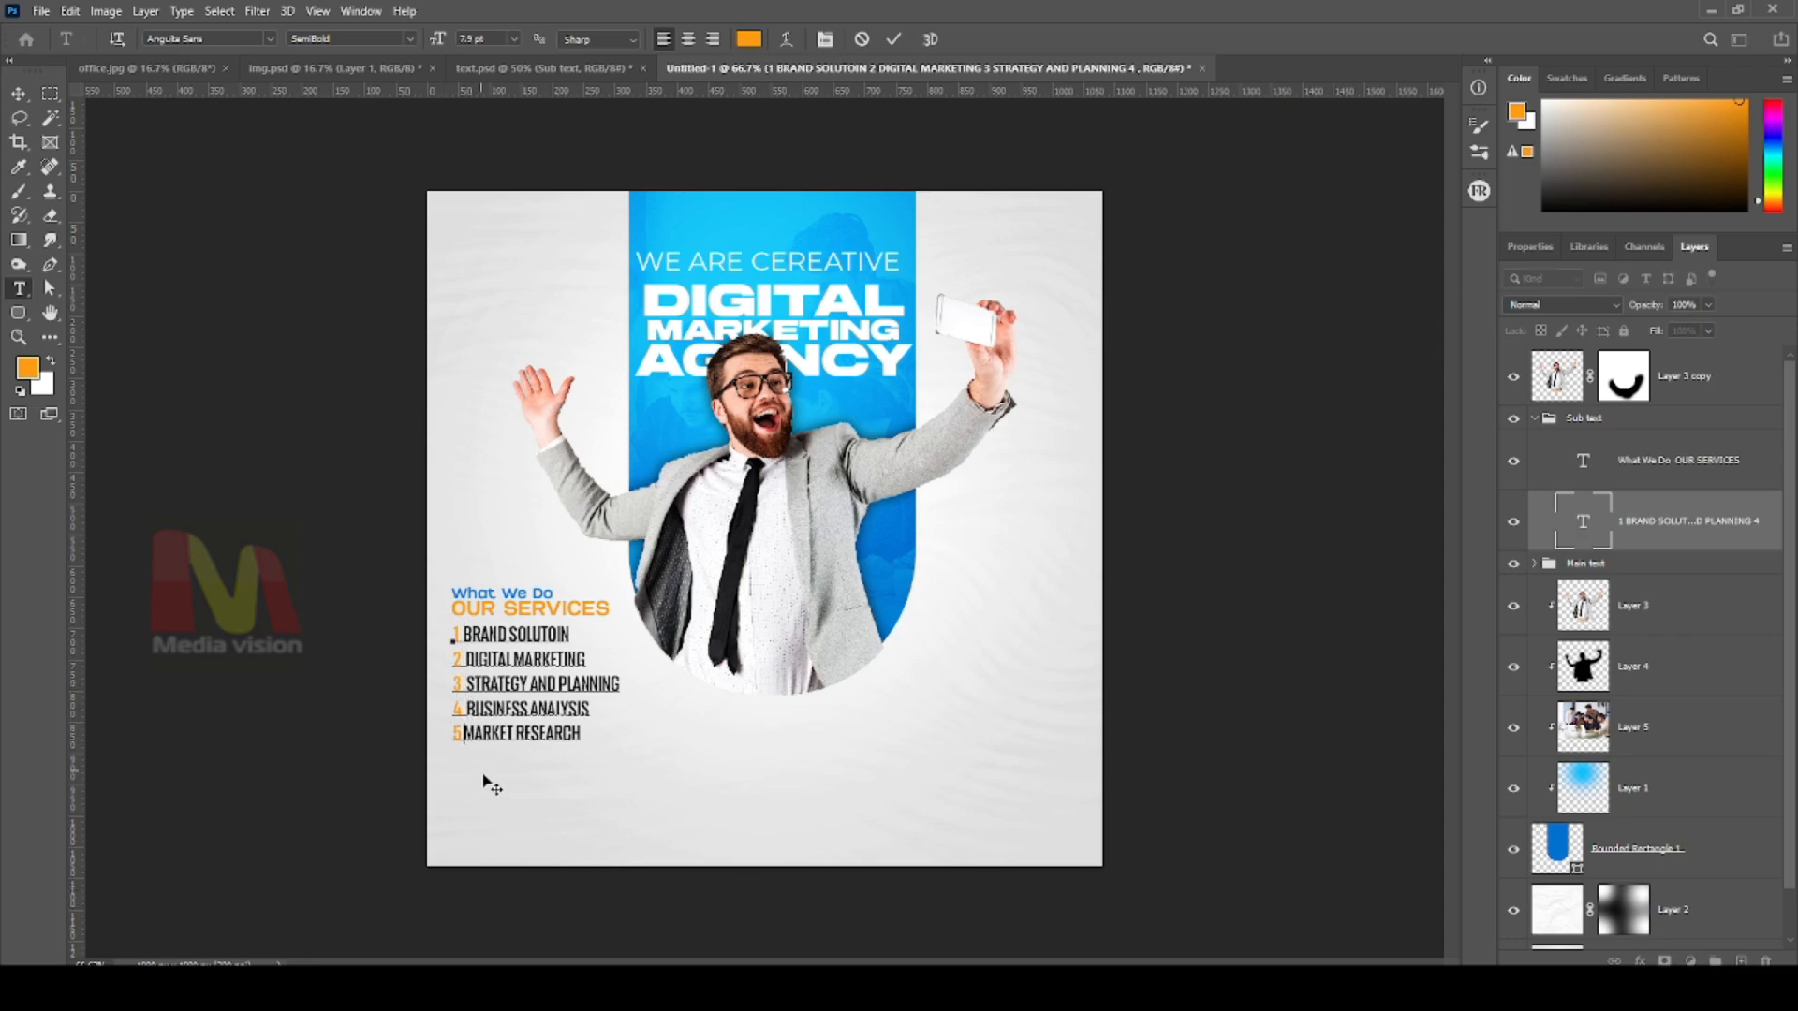
click(462, 734)
key(ctrl+Return)
key(v)
ctrl+click(583, 629)
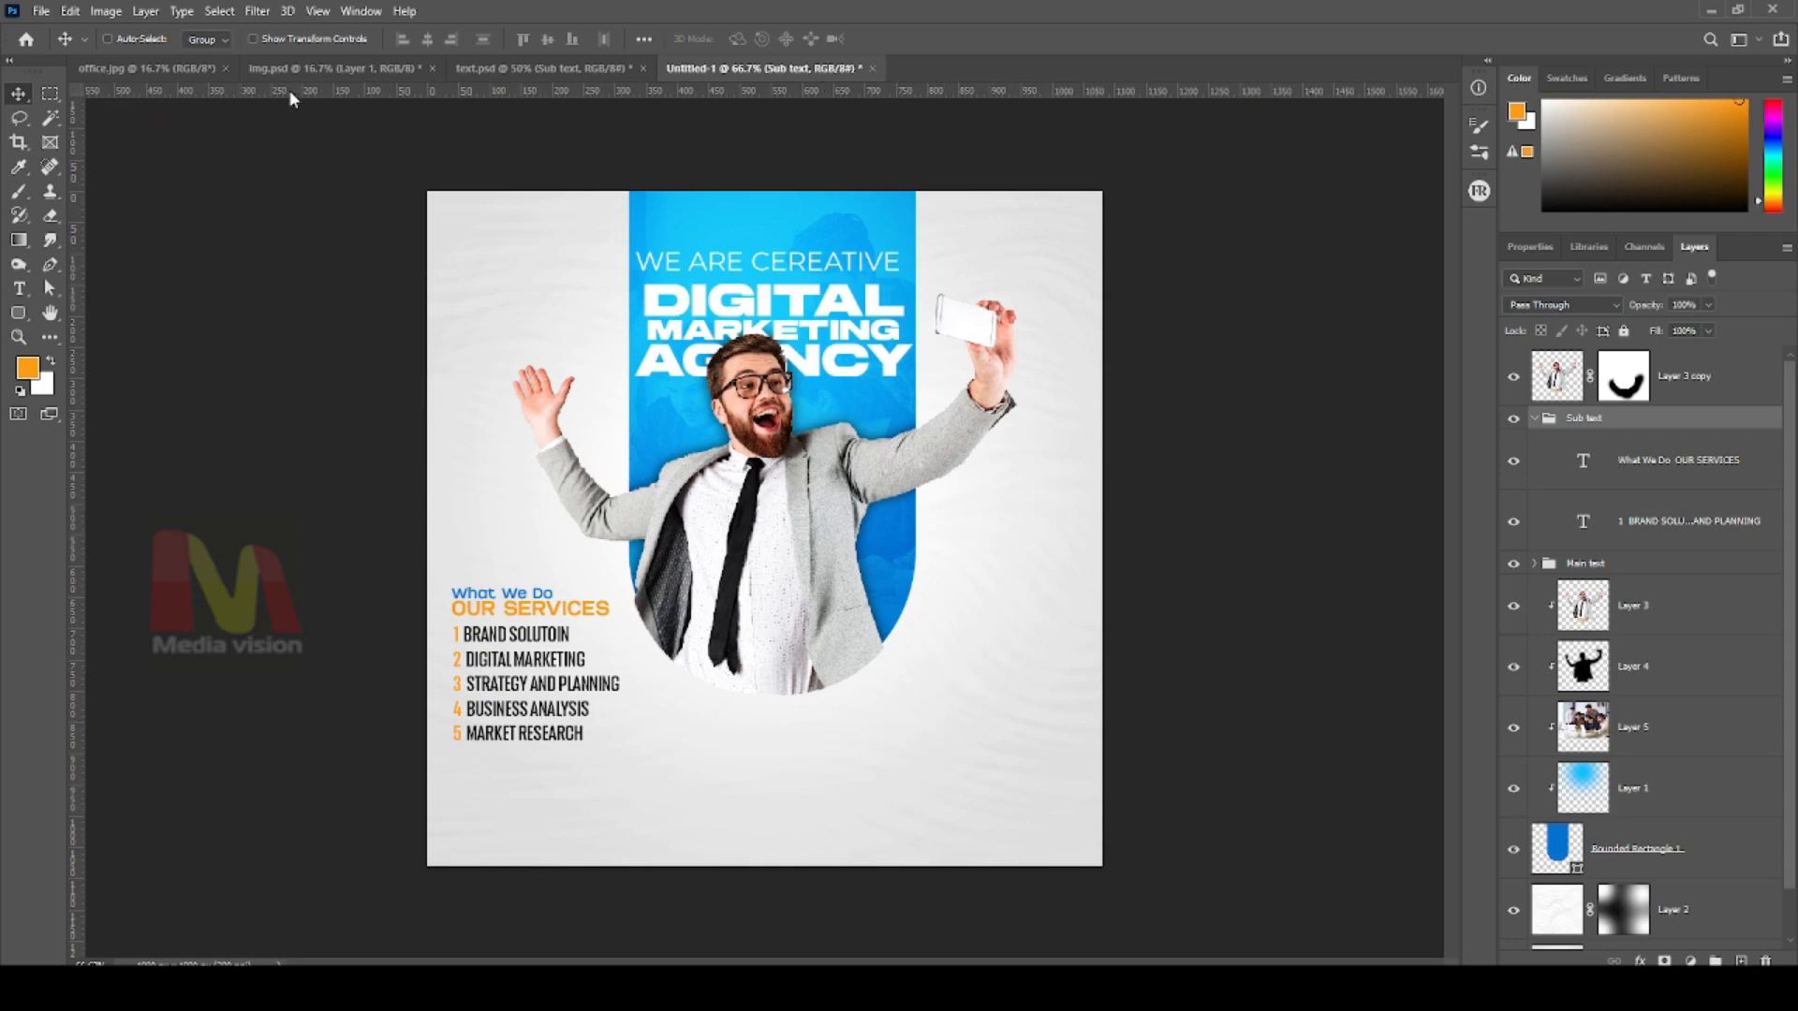
Copy the text 3 group from text.psd into the post below the blue shape and bring it to the front
click(541, 68)
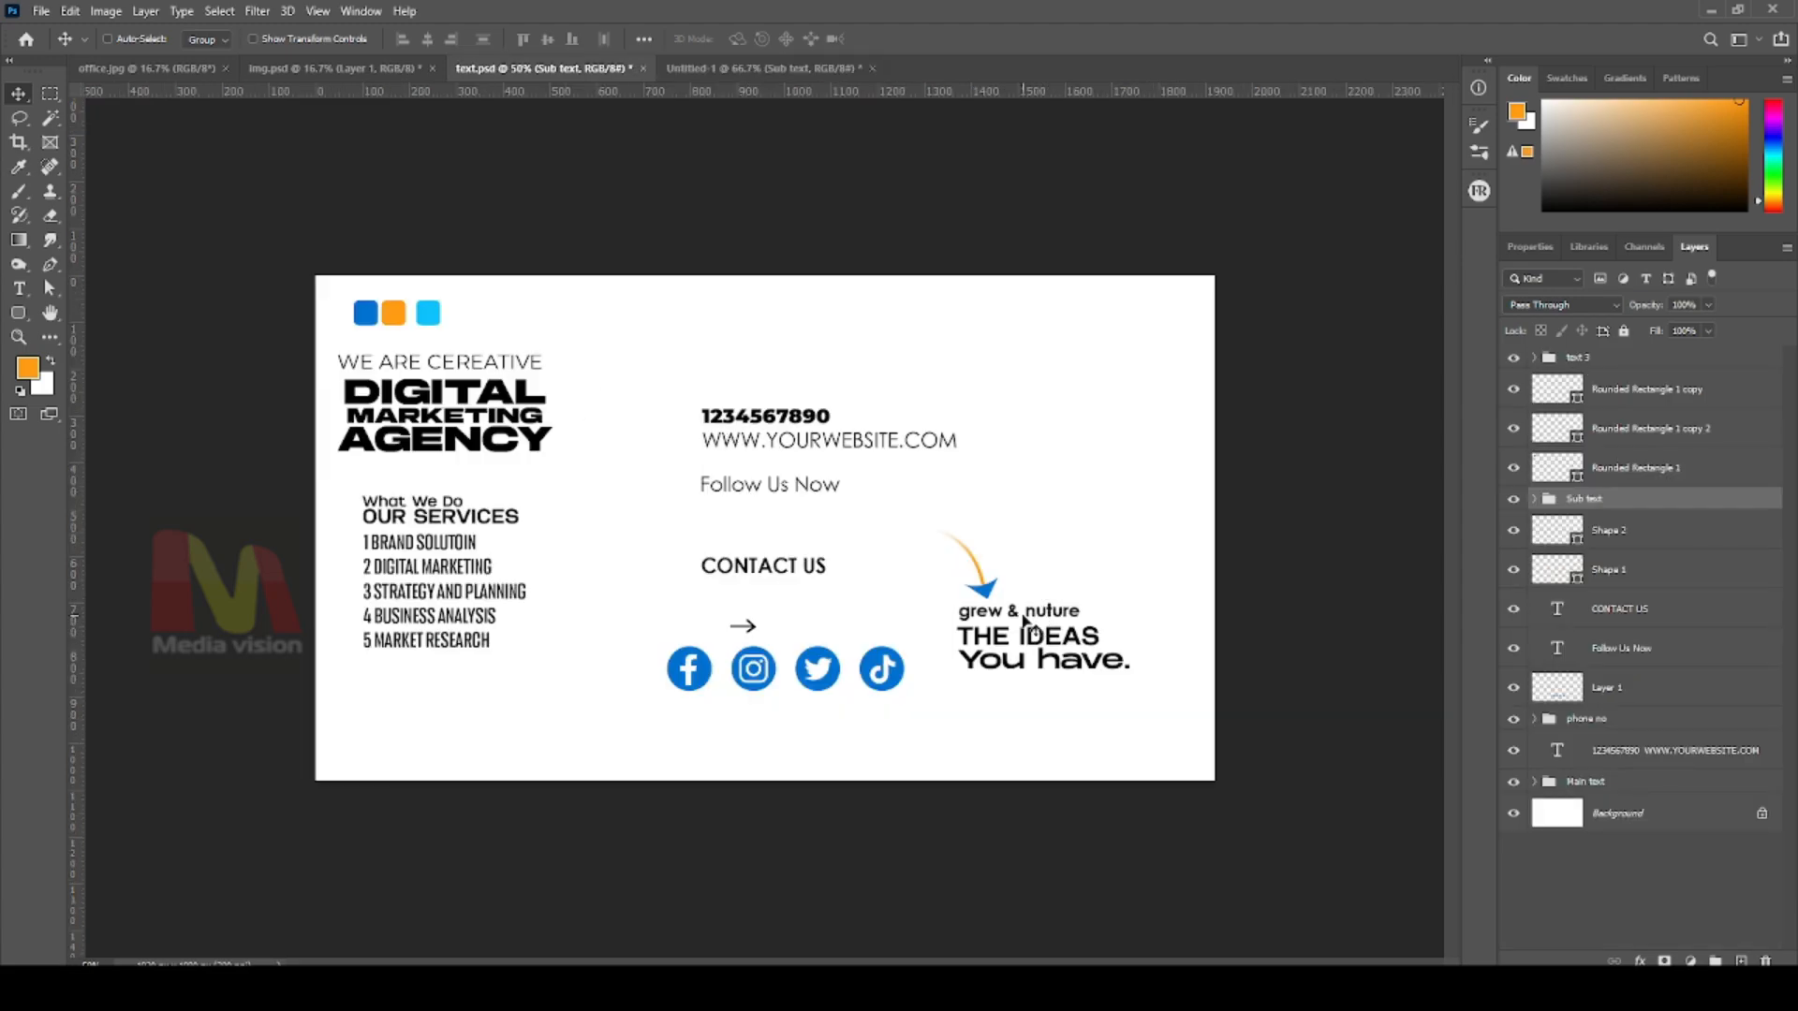
right_click(1019, 611)
click(1029, 621)
drag(1026, 622, 715, 67)
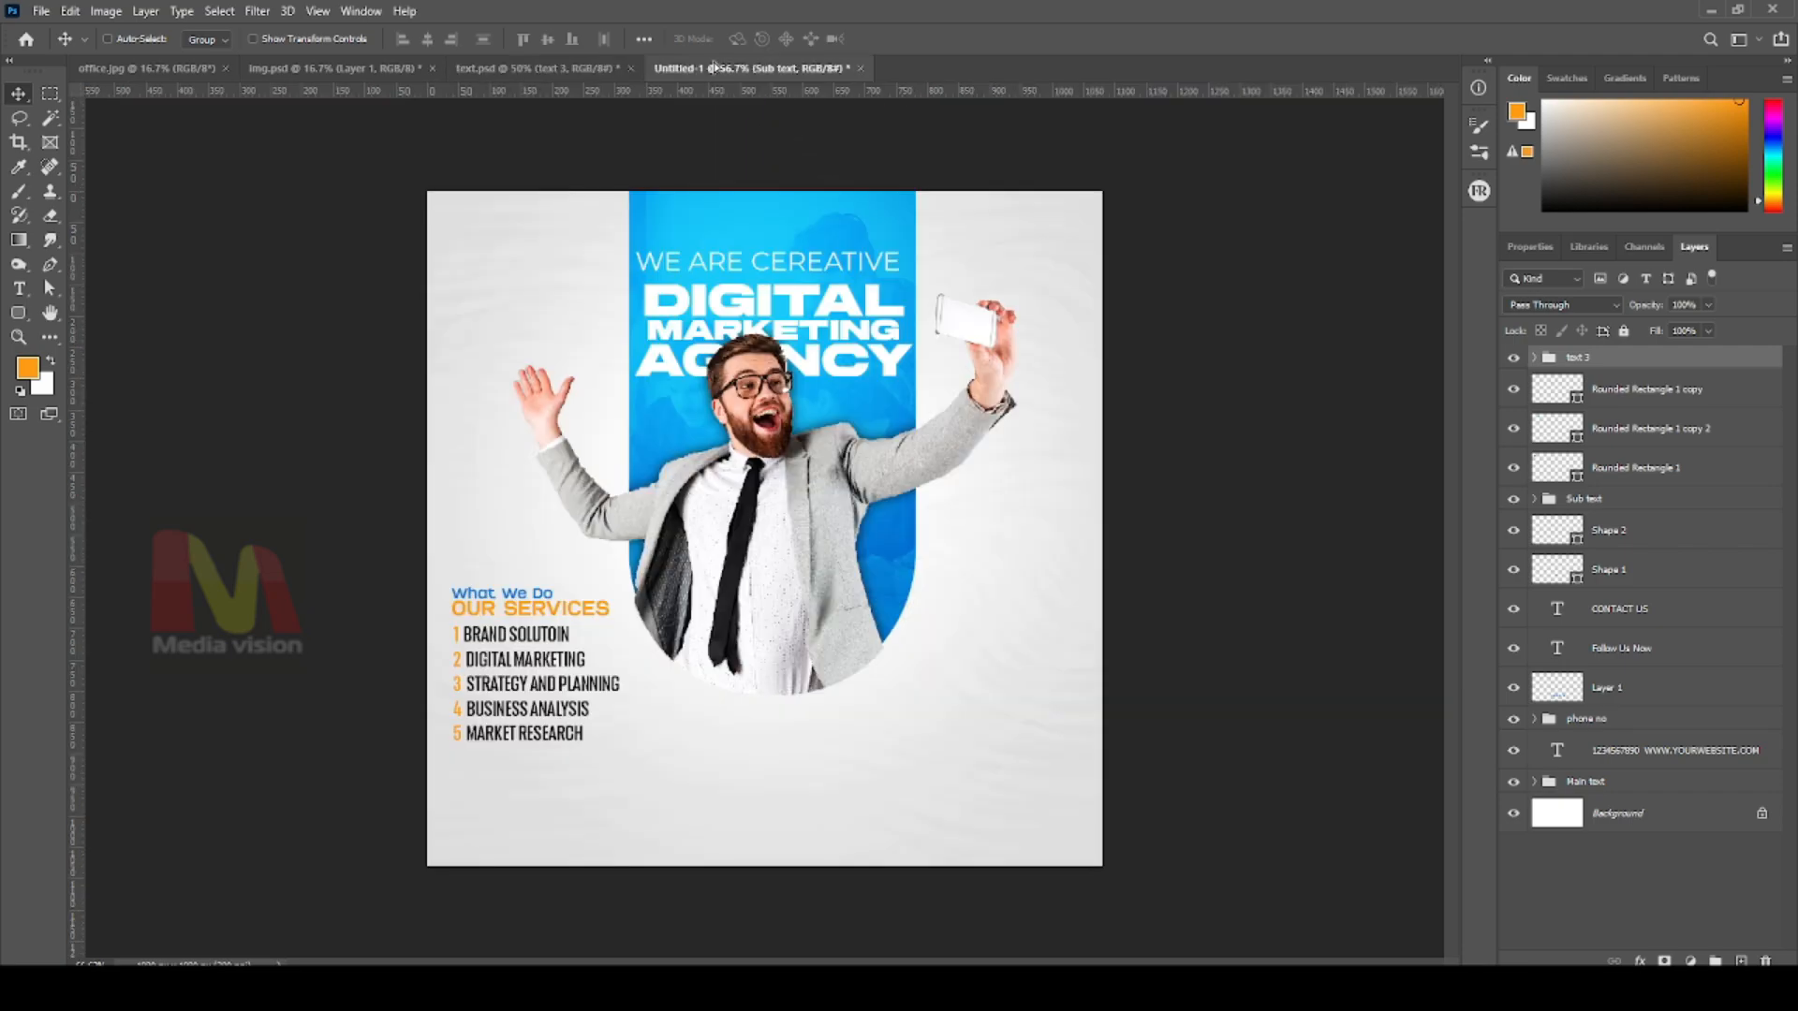
drag(939, 392, 969, 753)
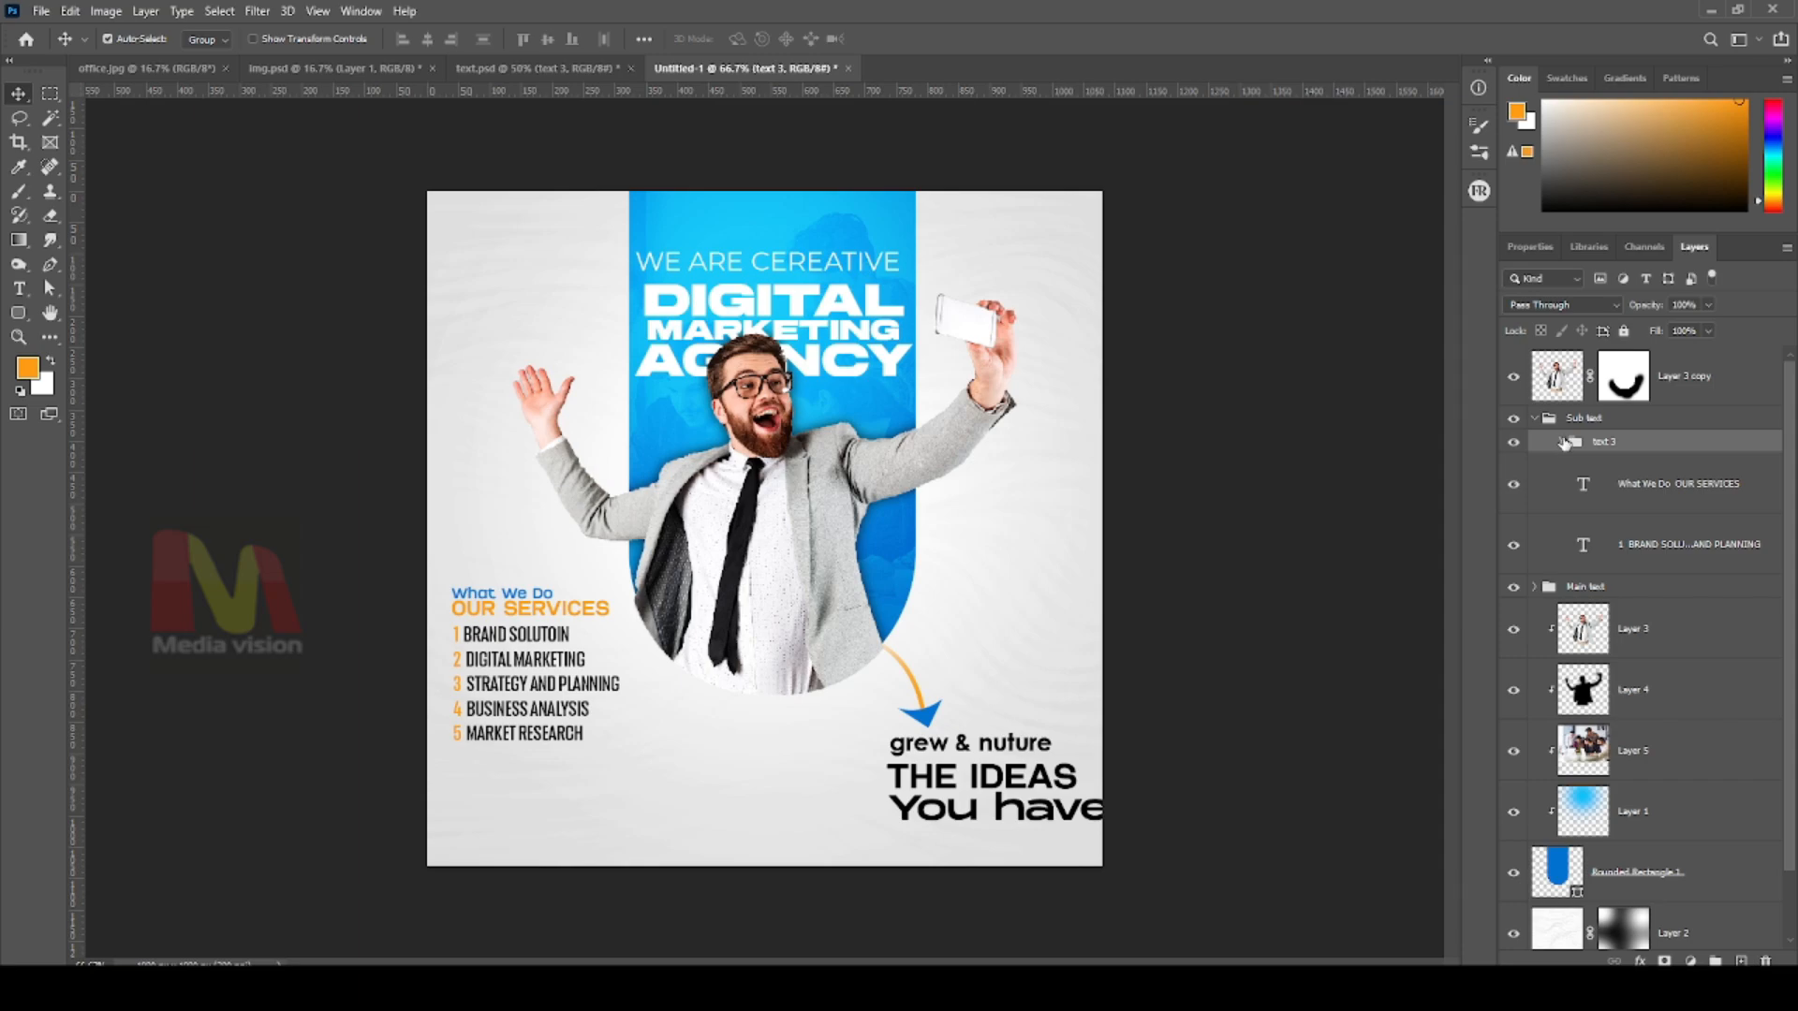
key(ctrl+shift+bracketright)
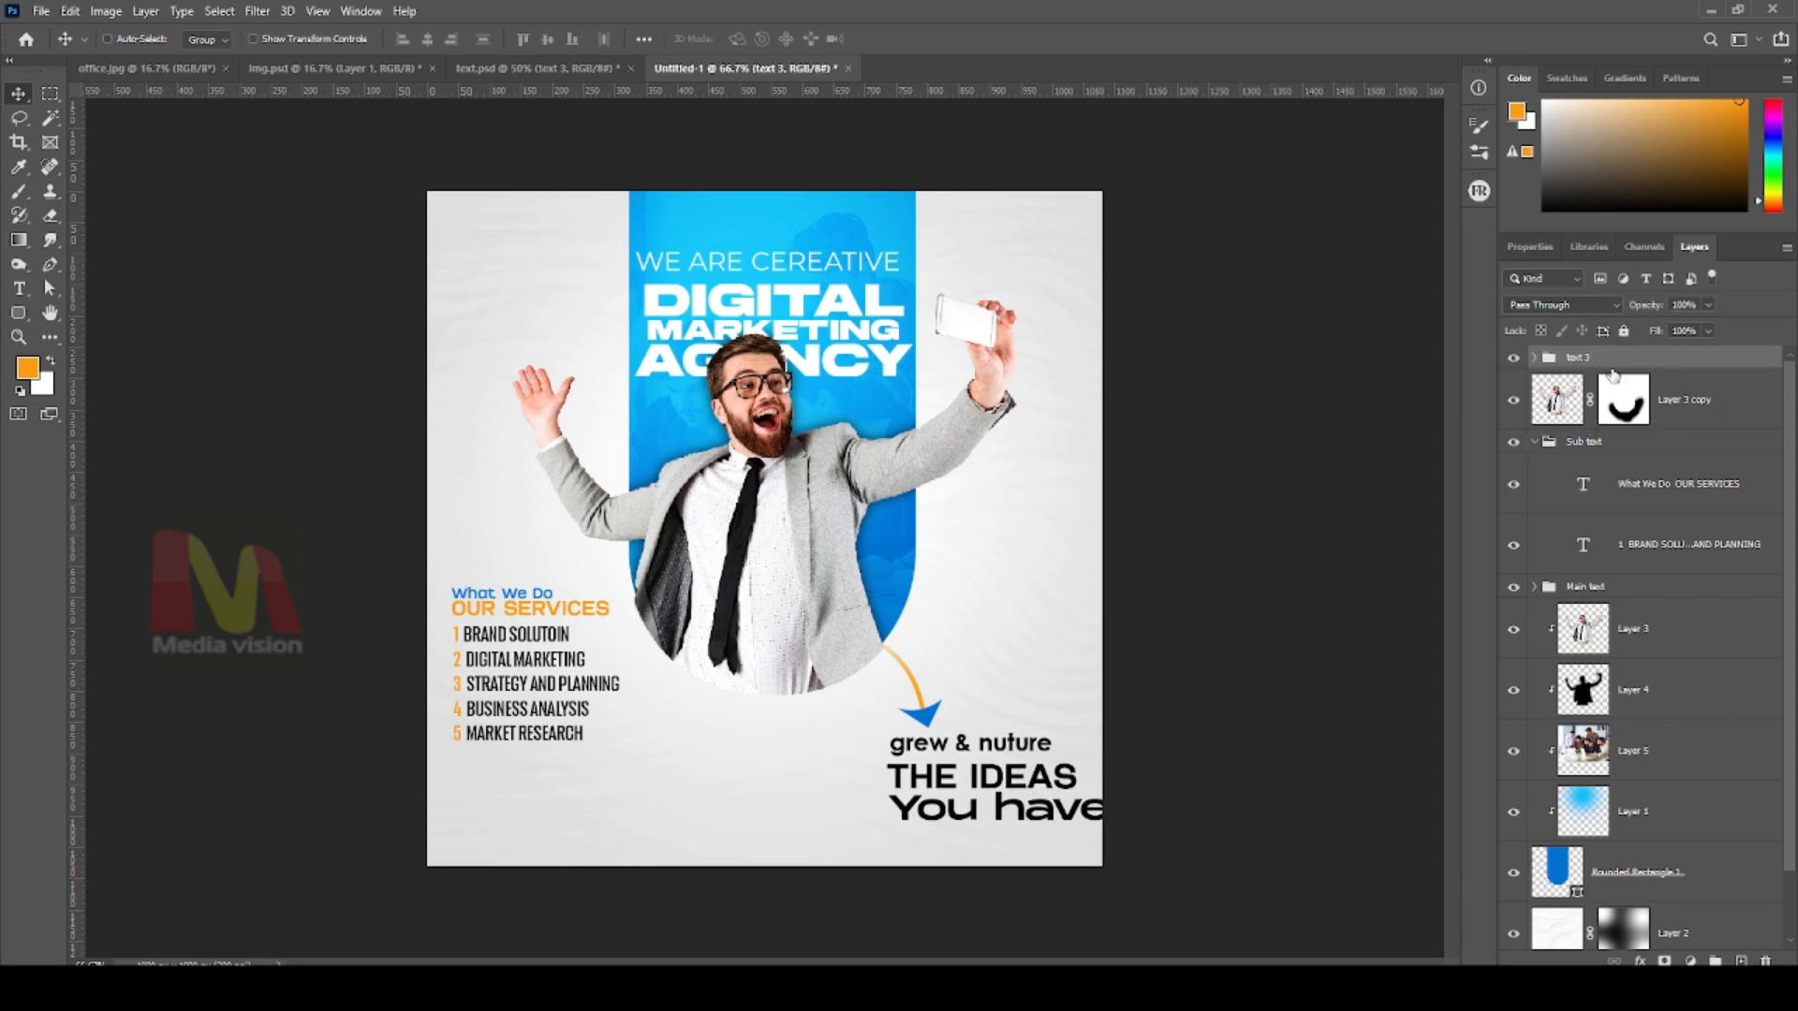
click(1533, 441)
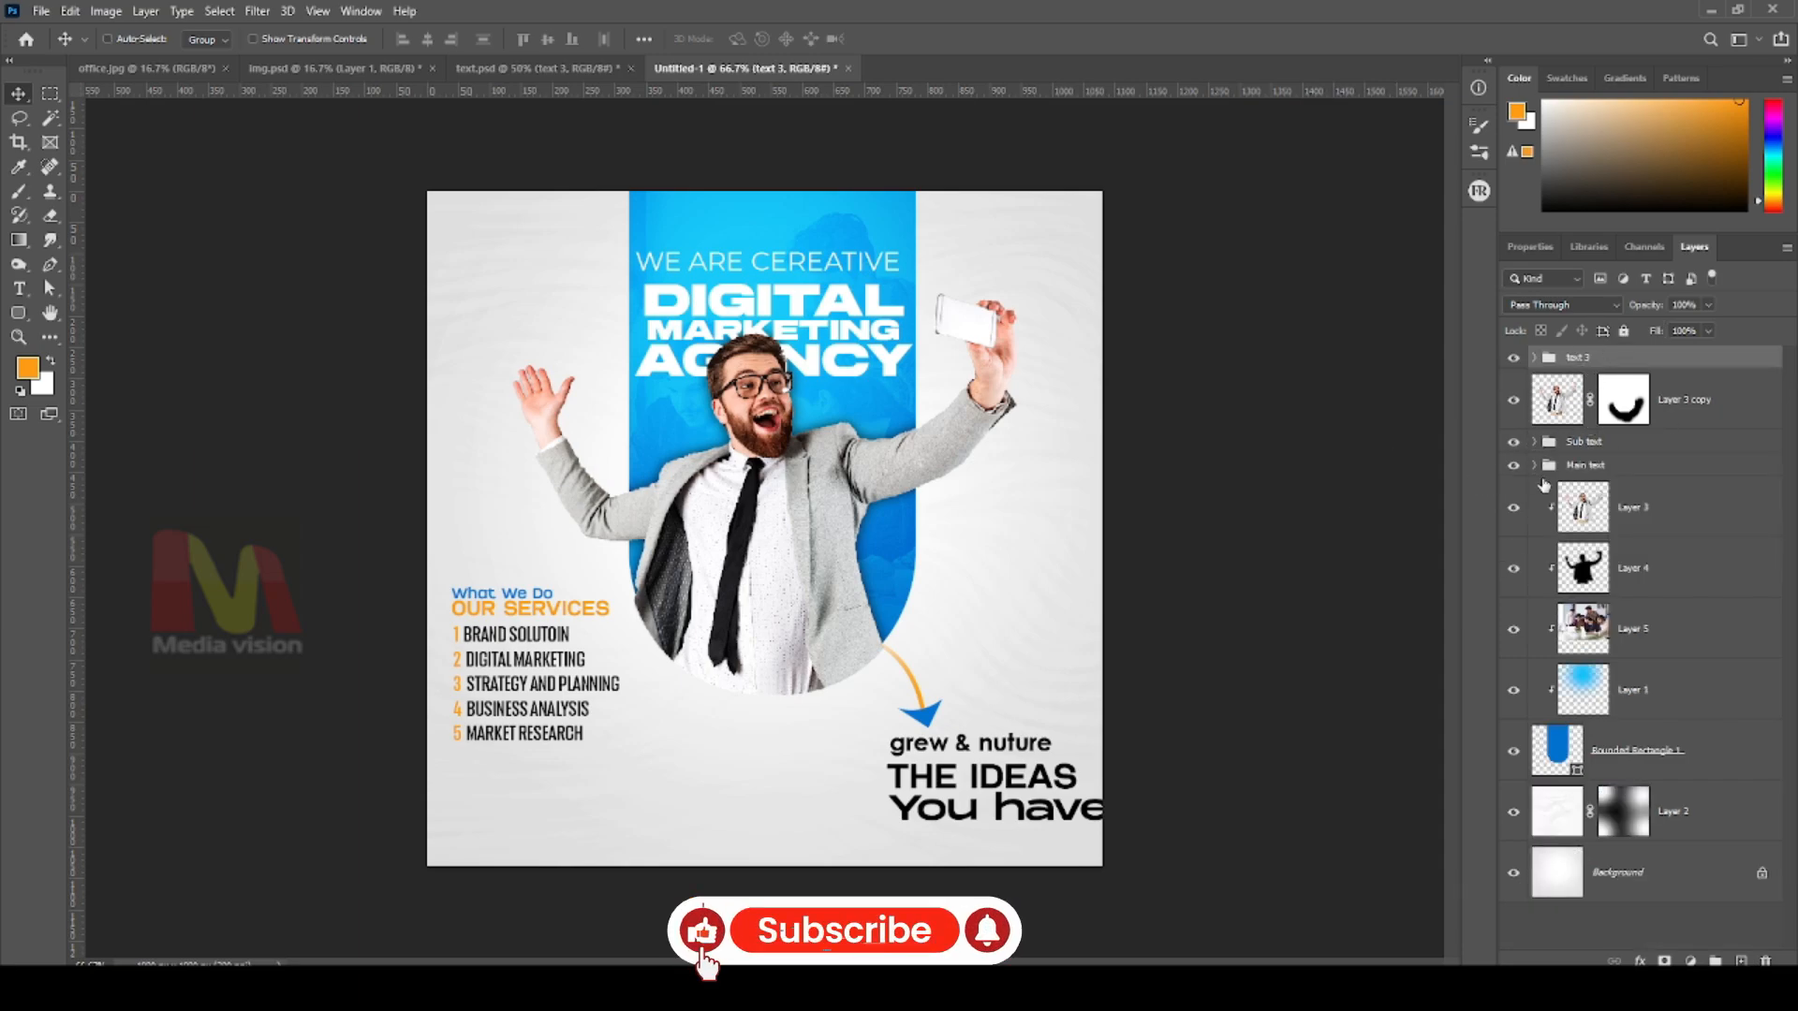
Scale the text 3 group down to about 66% and move it up beside the curved end of the blue shape
key(ctrl+t)
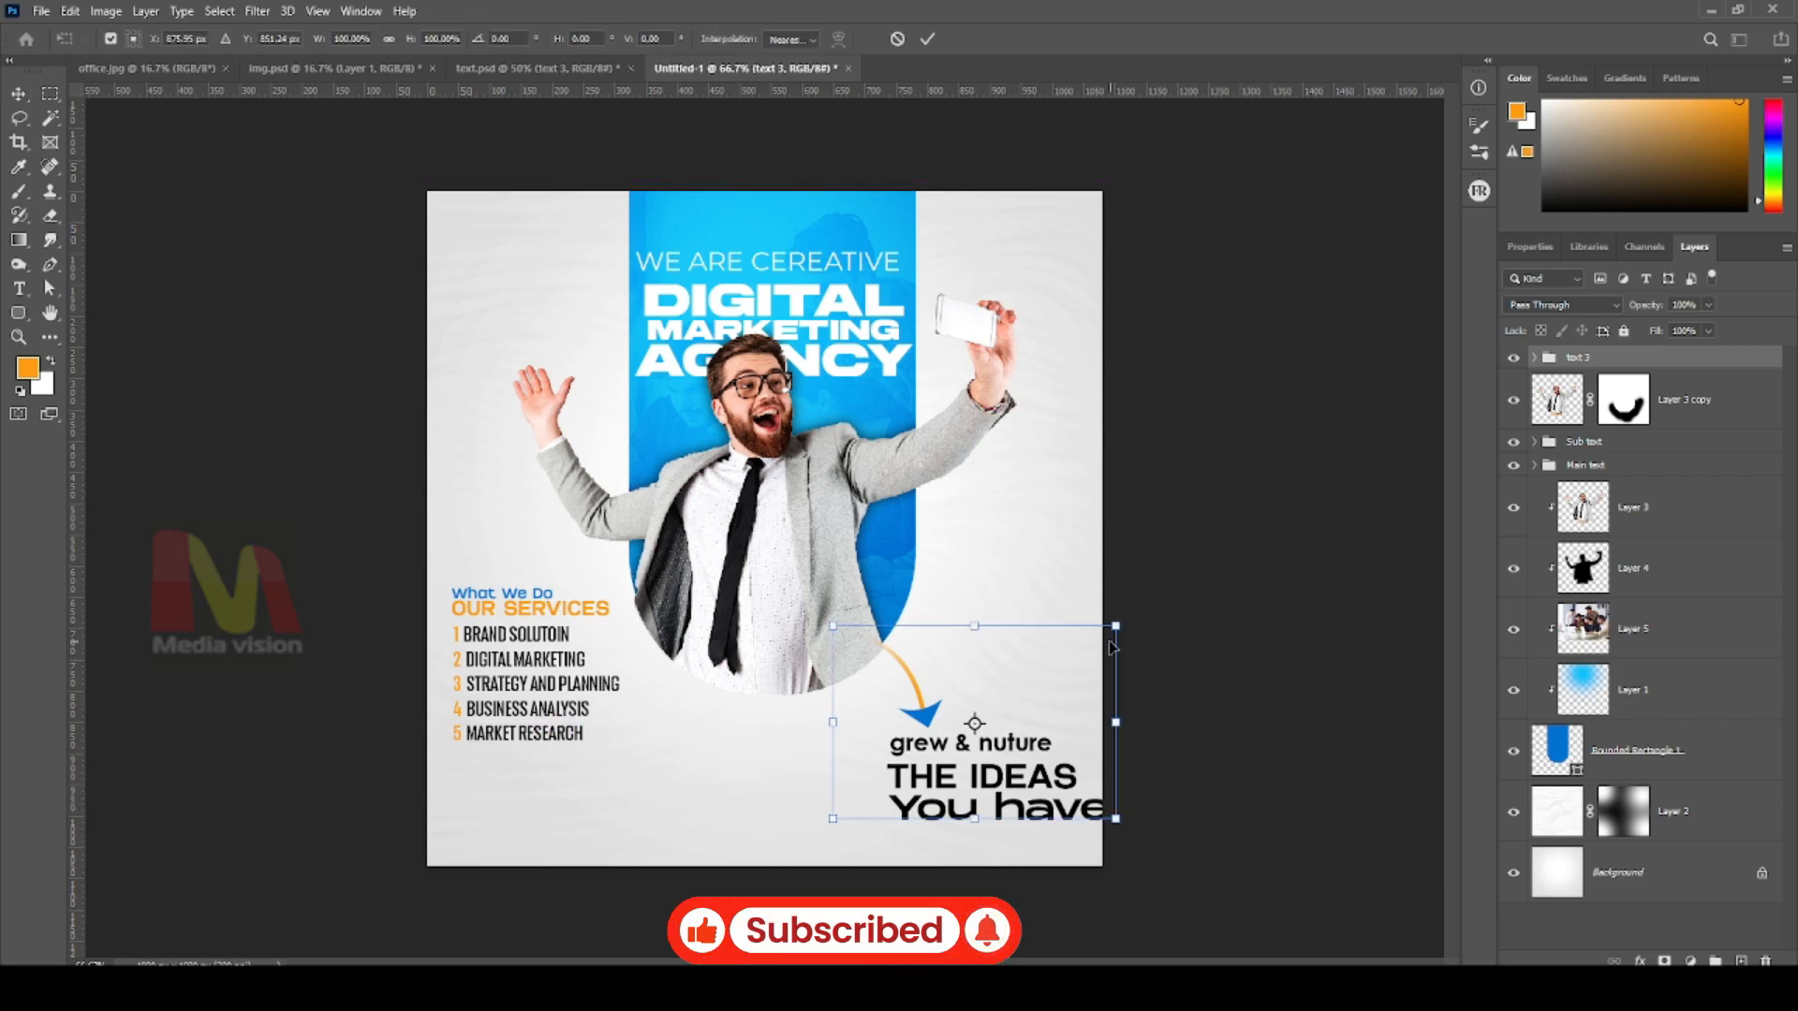
drag(1126, 618, 1067, 620)
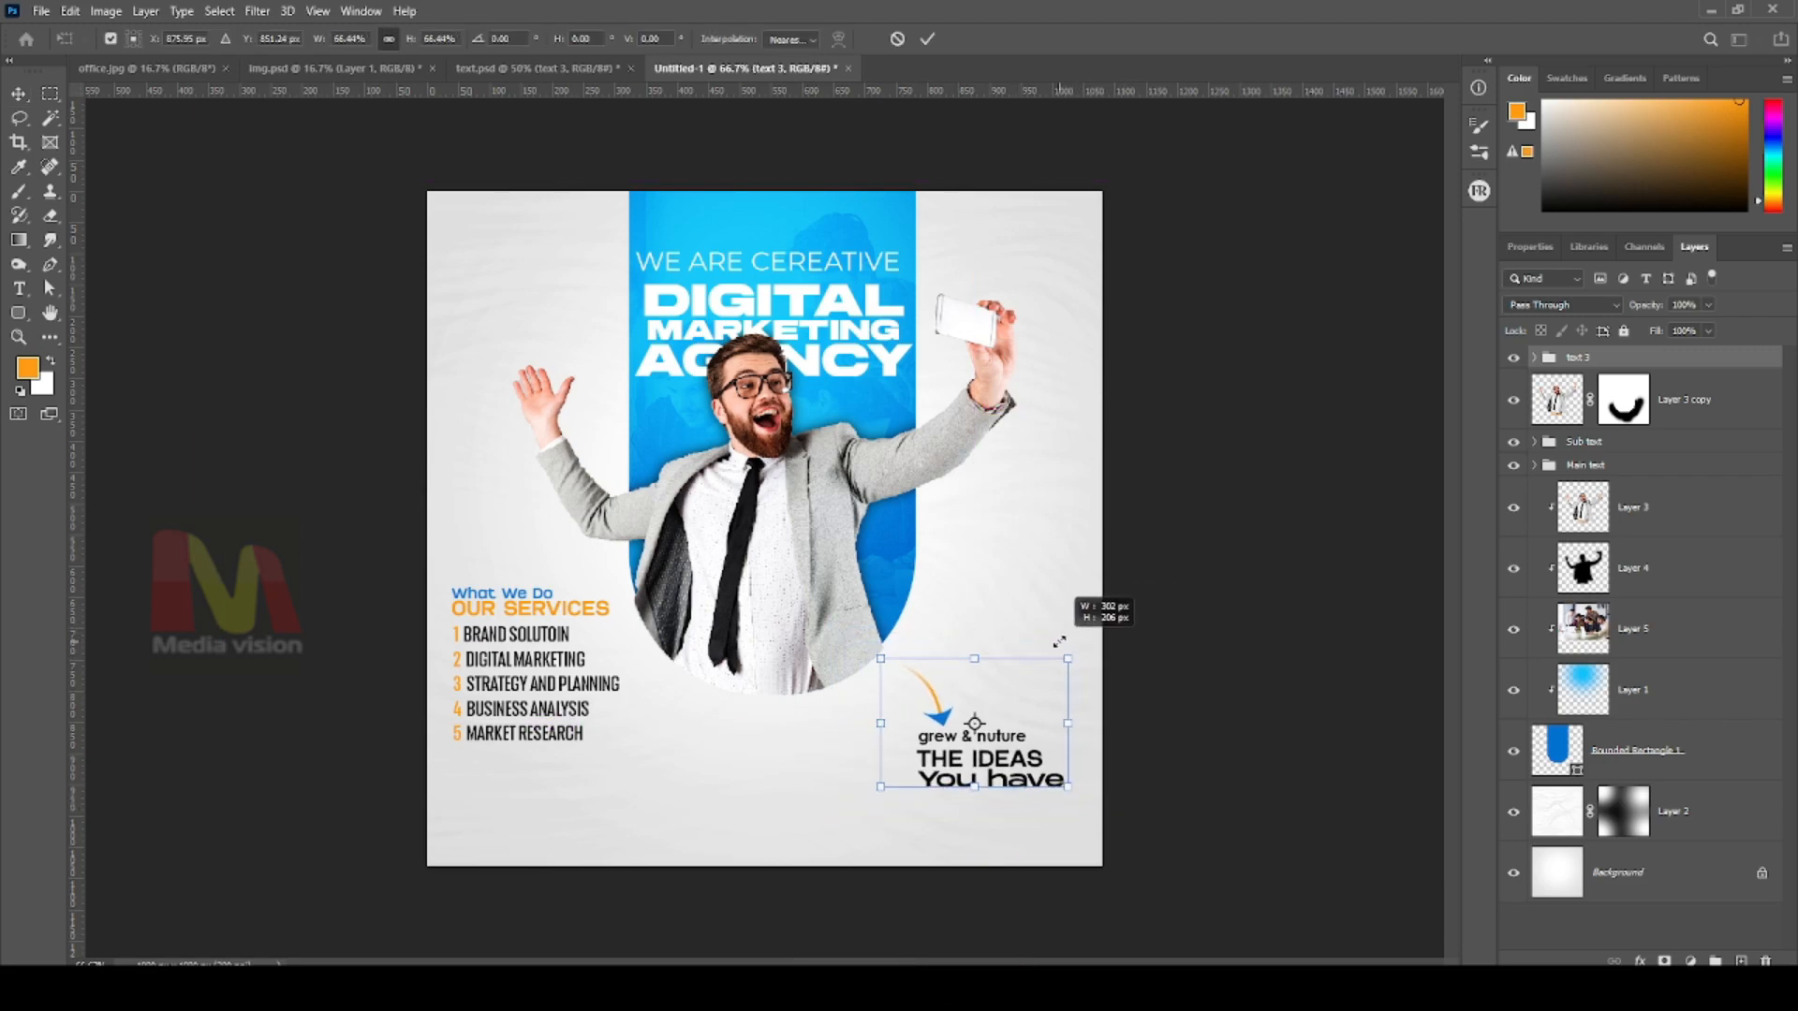
key(Return)
drag(948, 782, 959, 668)
Enlarge the "You have." line and increase the line spacing between it and "THE IDEAS"
key(t)
key(ctrl+shift+period)
click(492, 603)
ctrl+right_click(959, 645)
click(991, 670)
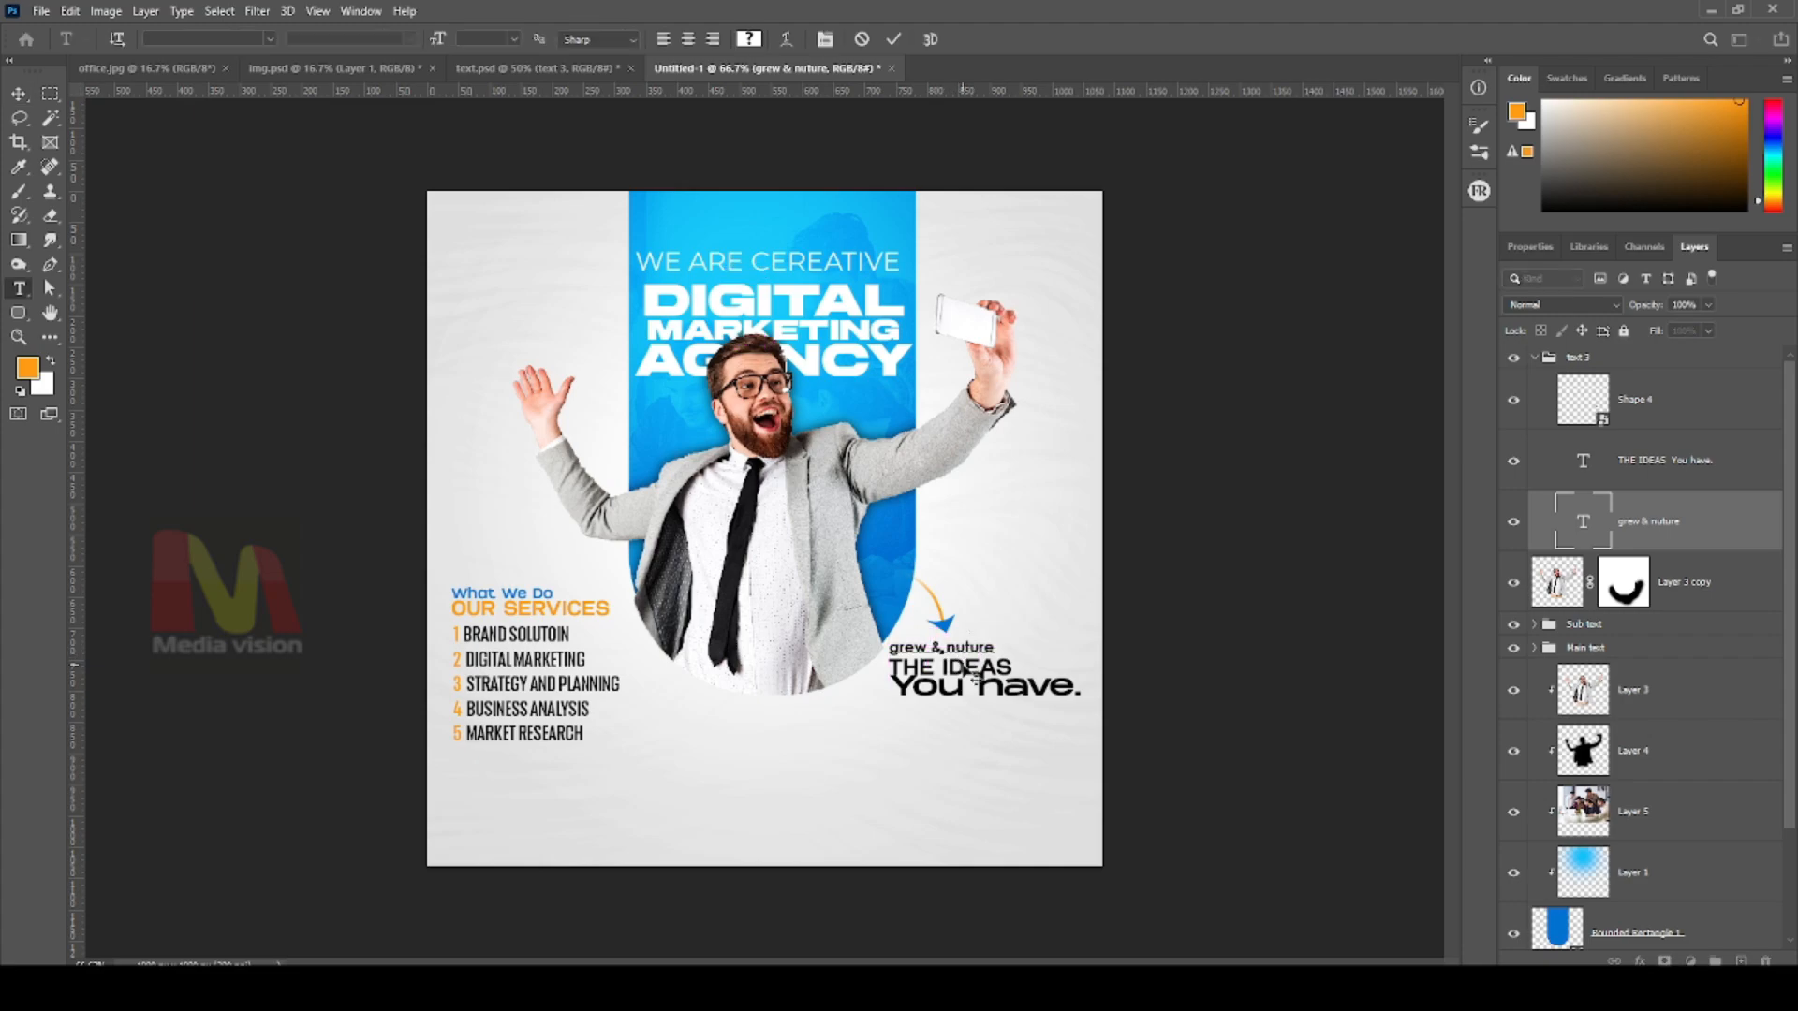
click(959, 667)
key(ctrl+a)
key(alt+Down)
key(alt+Down)
key(ctrl+Return)
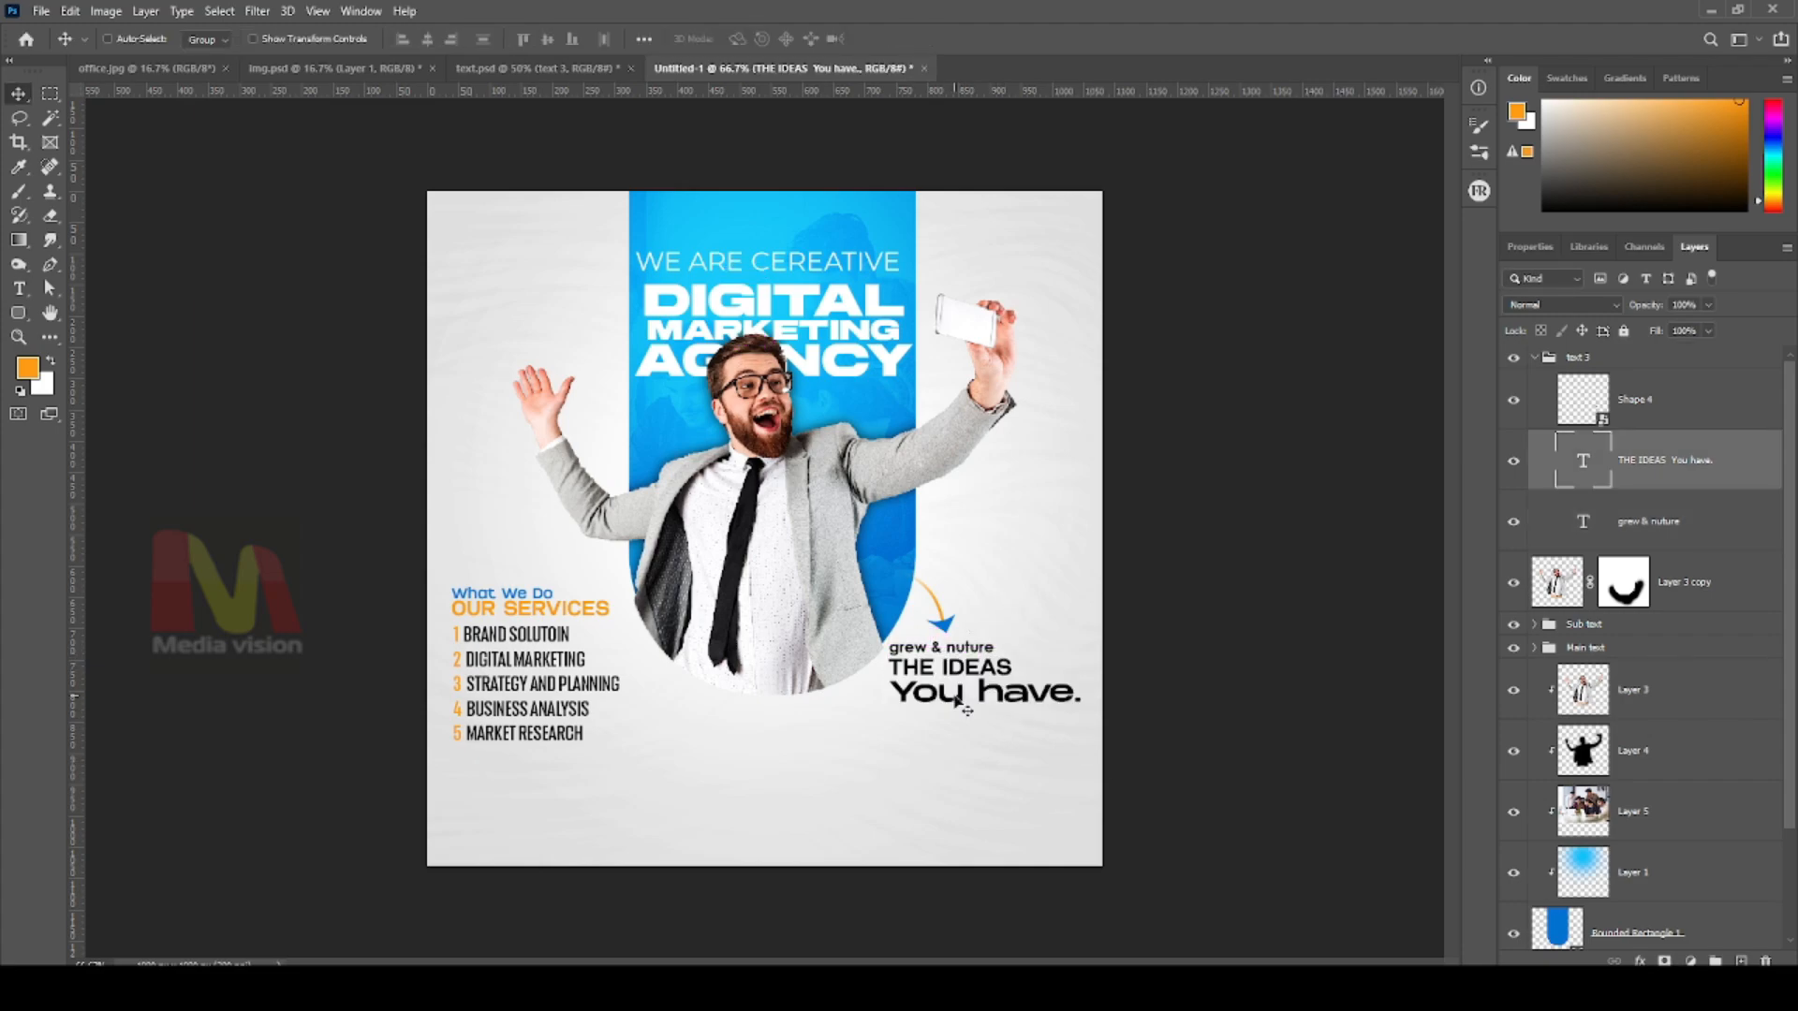
Recolour "THE IDEAS" with the blue 0477dc sampled from the rounded shape
drag(889, 667, 1019, 669)
click(29, 369)
click(898, 528)
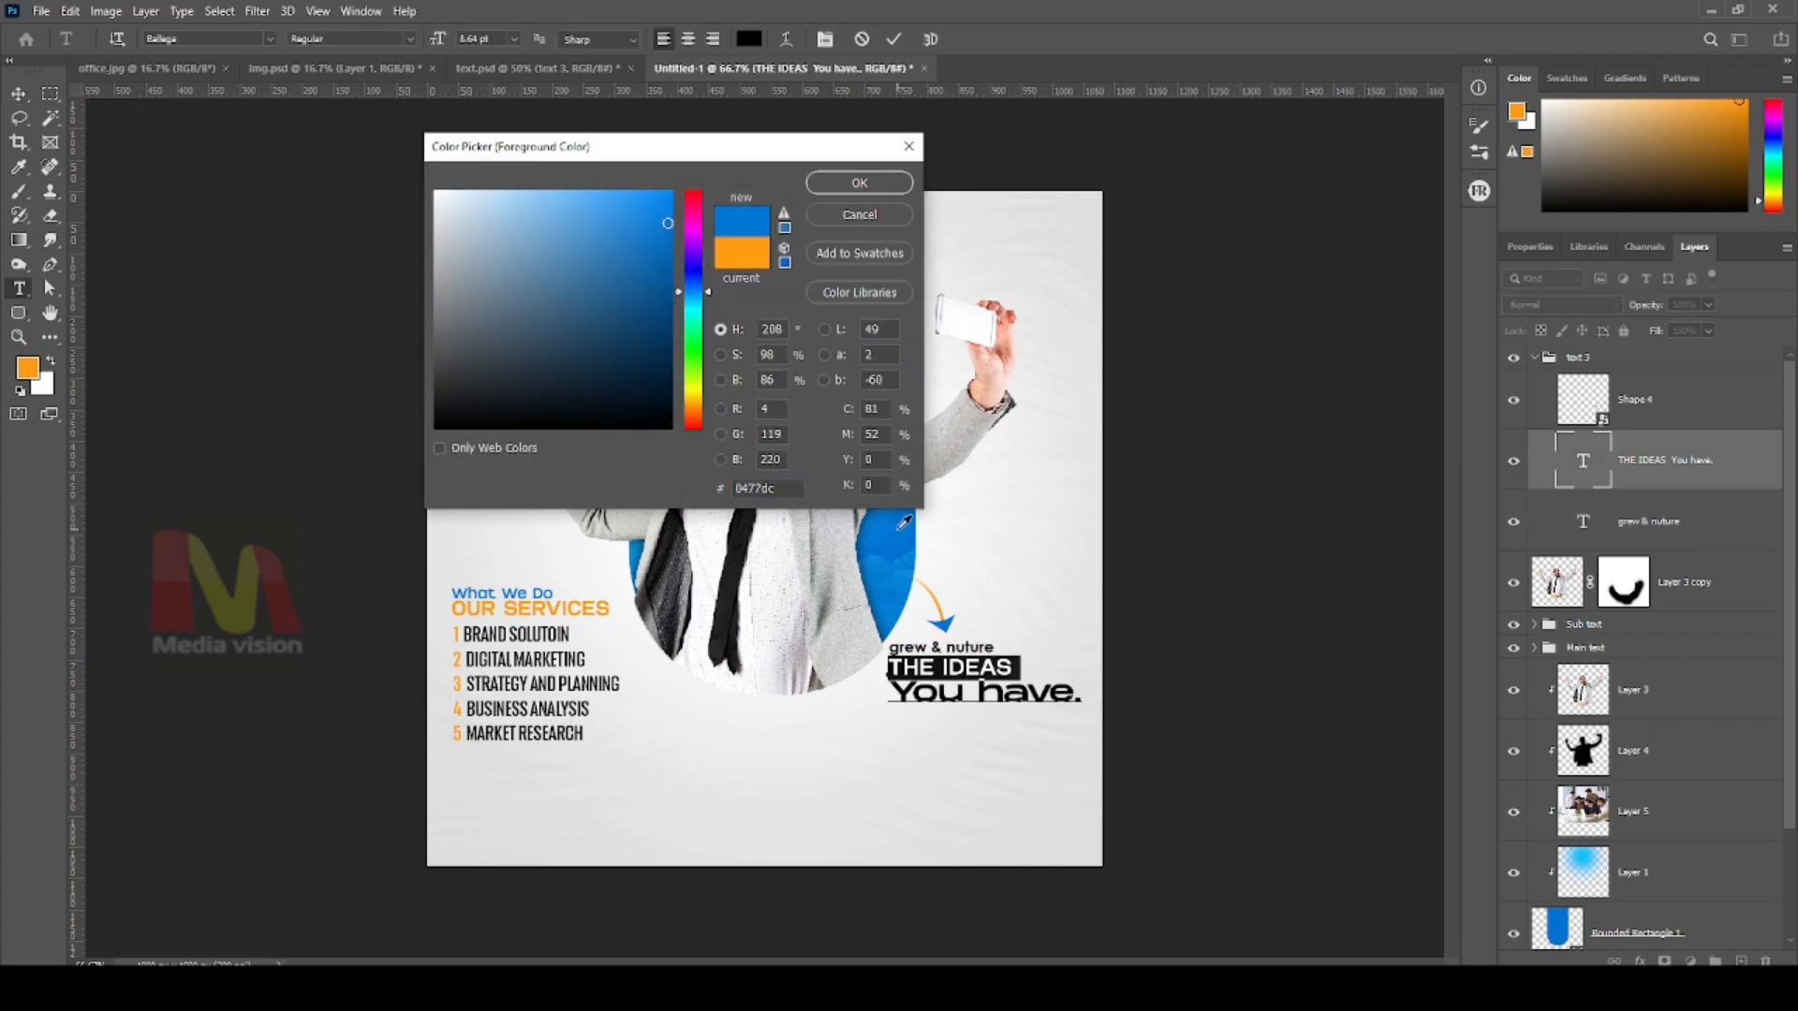
click(839, 187)
Recolour "You have." with the orange sampled from the "OUR SERVICES" line
drag(890, 691, 1107, 695)
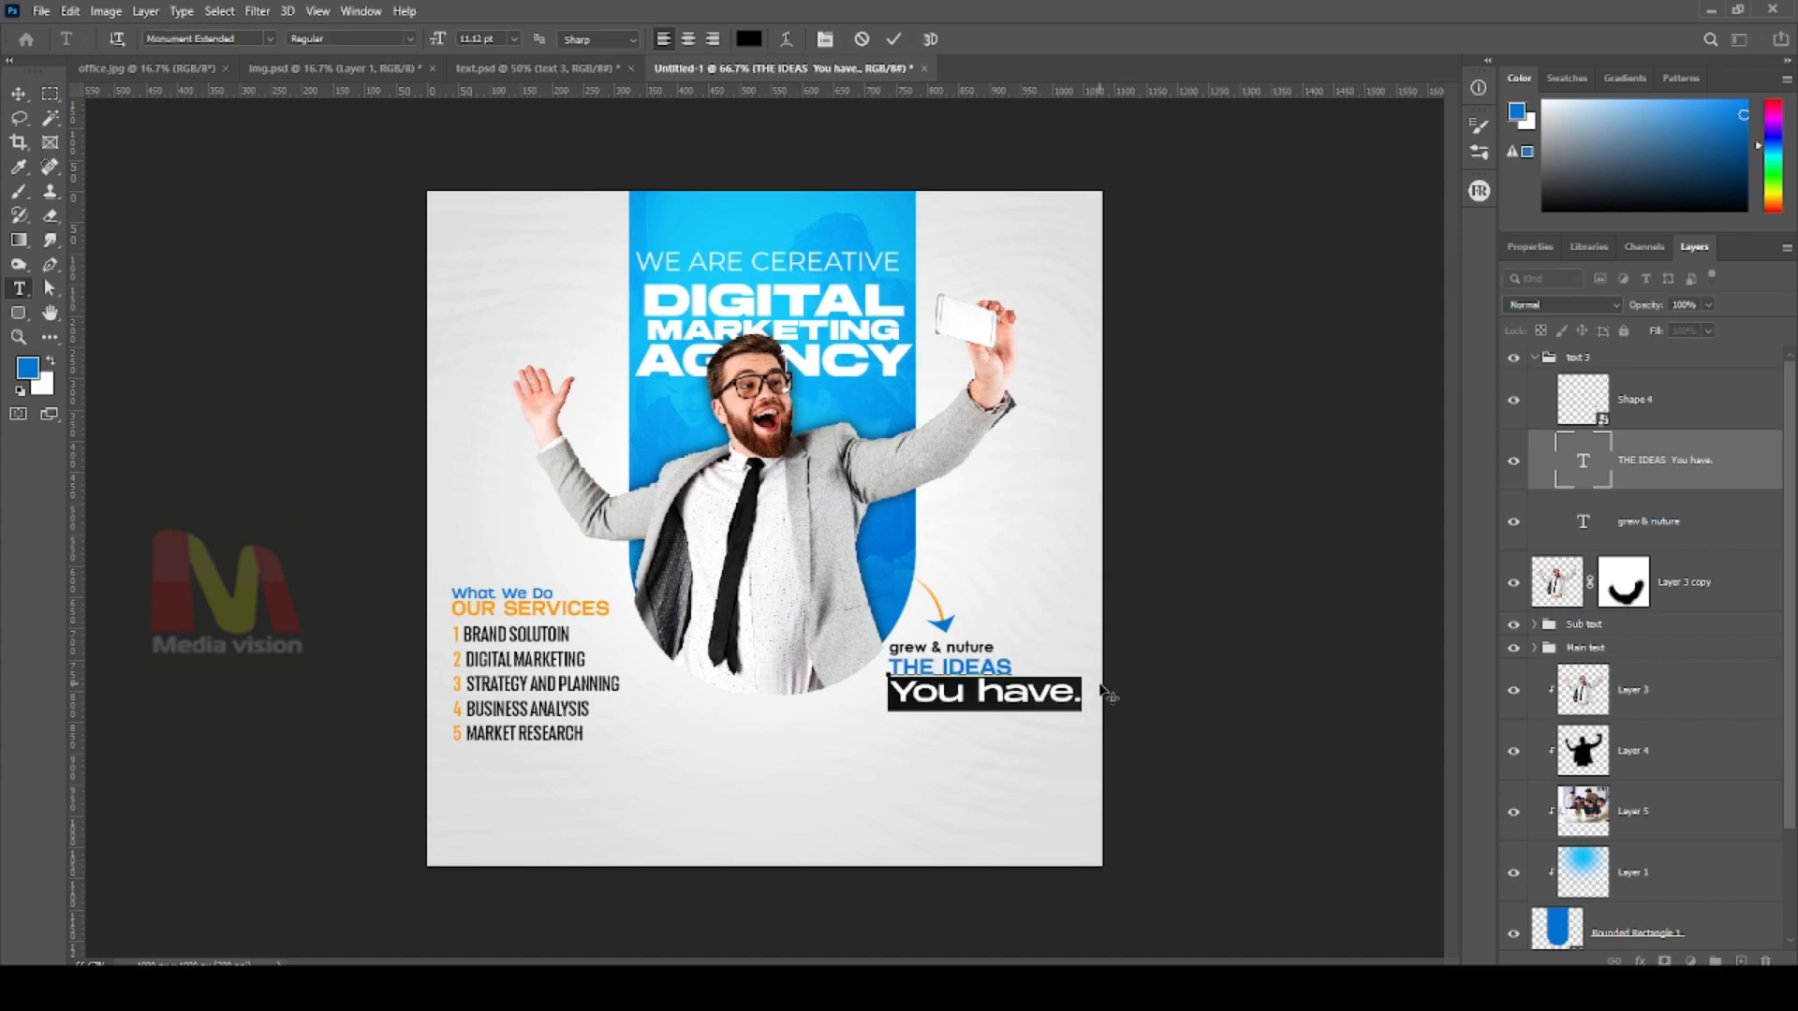
click(29, 369)
click(472, 604)
click(841, 184)
key(ctrl+Return)
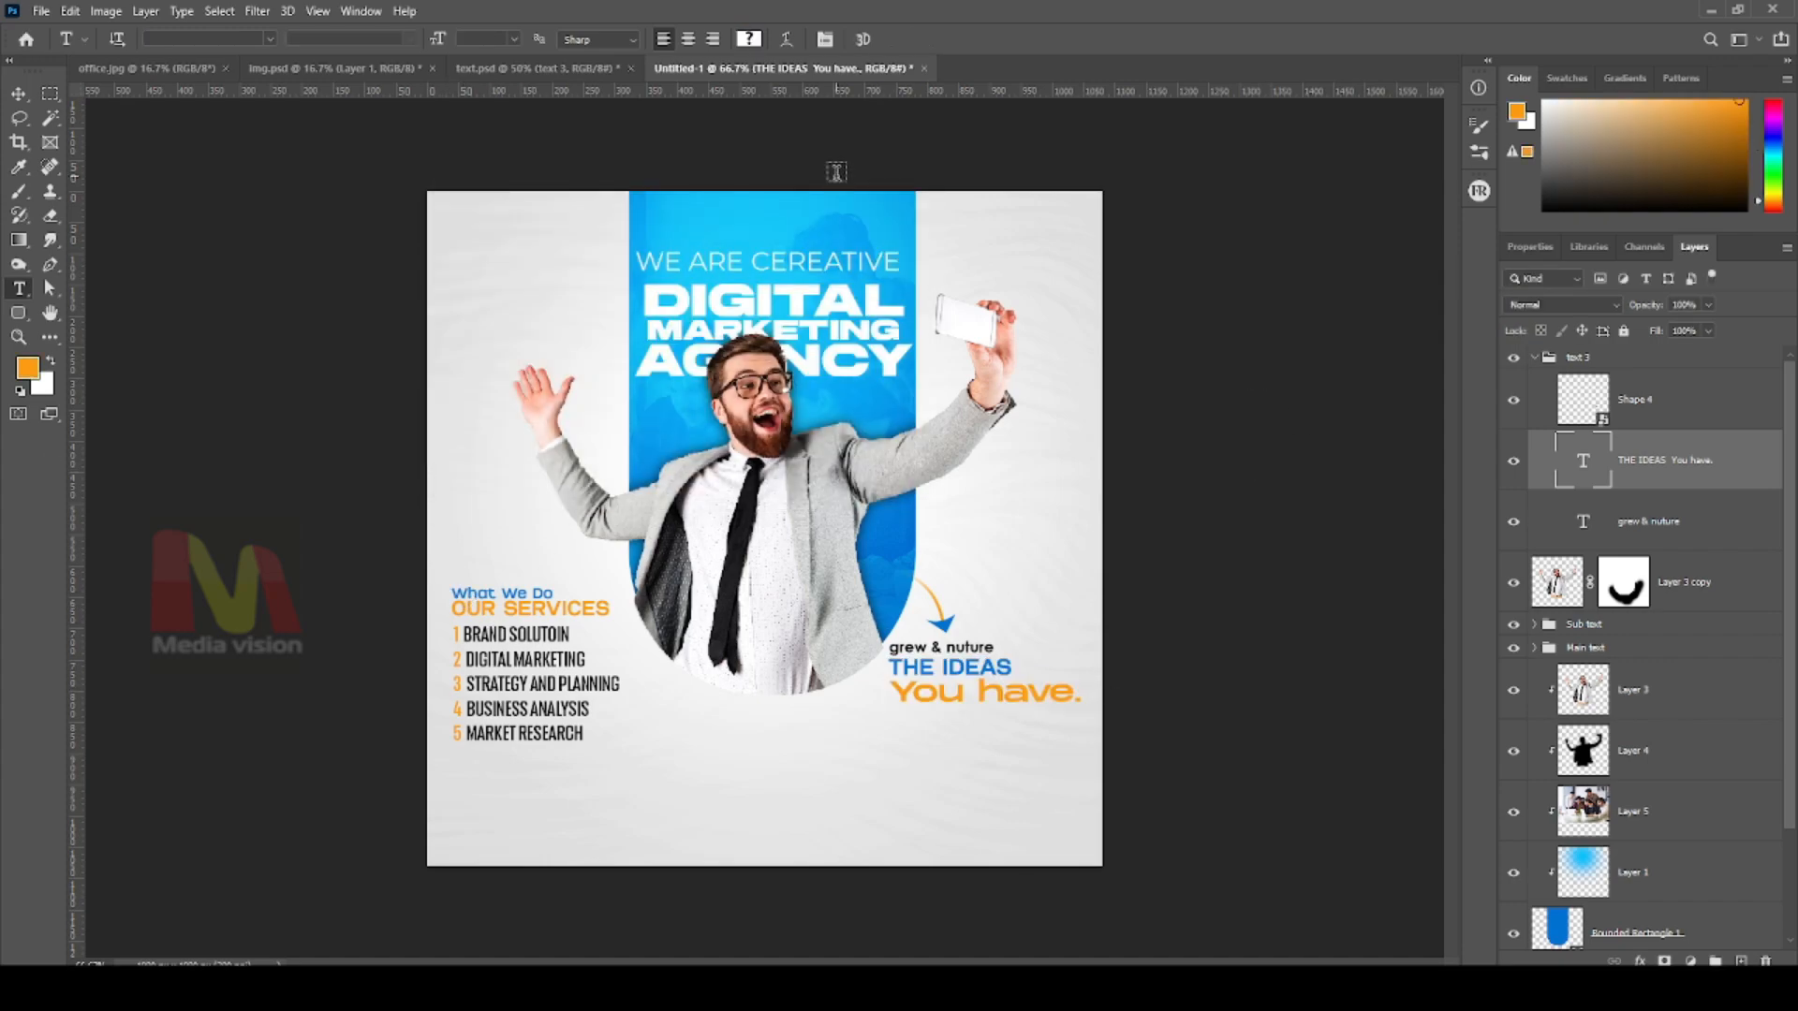
Recolour the "grew & nuture" text with the current orange
key(v)
key(t)
drag(889, 648, 1063, 650)
key(alt+BackSpace)
key(ctrl+Return)
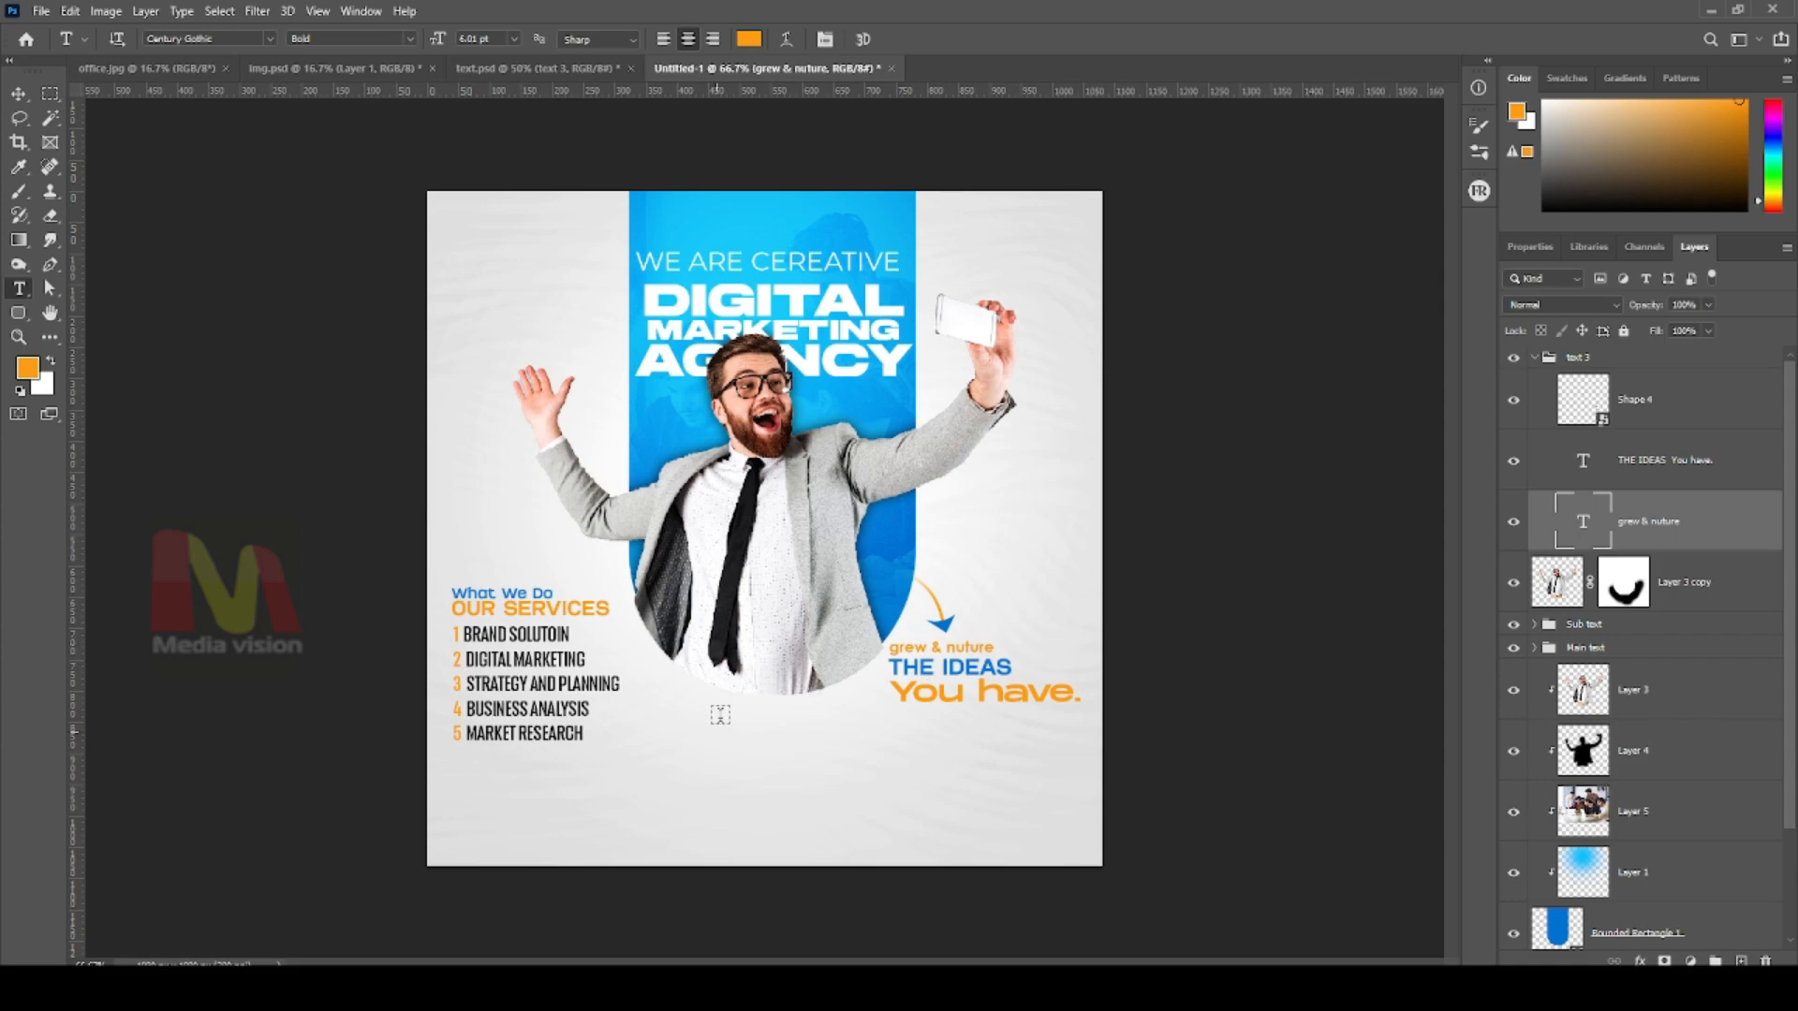
Copy the phone number and website text from text.psd into the post, scale it down and place it below the services list
click(483, 70)
key(v)
drag(773, 436, 859, 848)
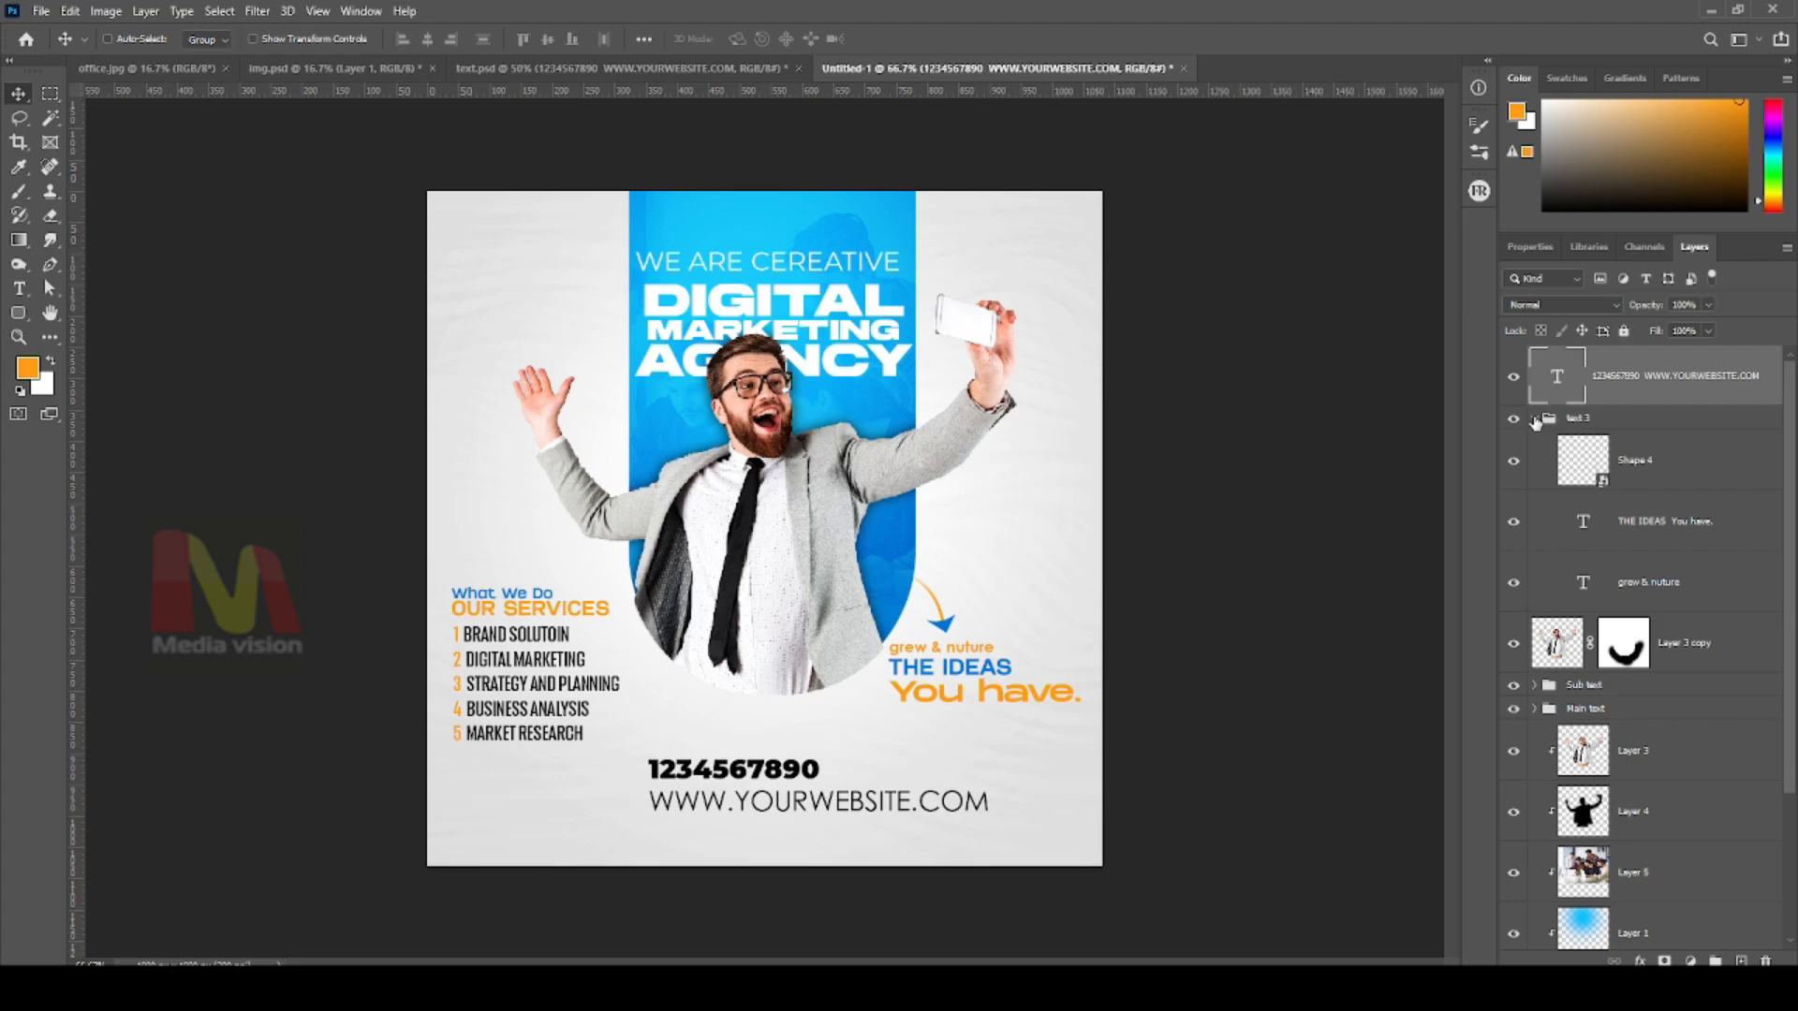
click(1533, 420)
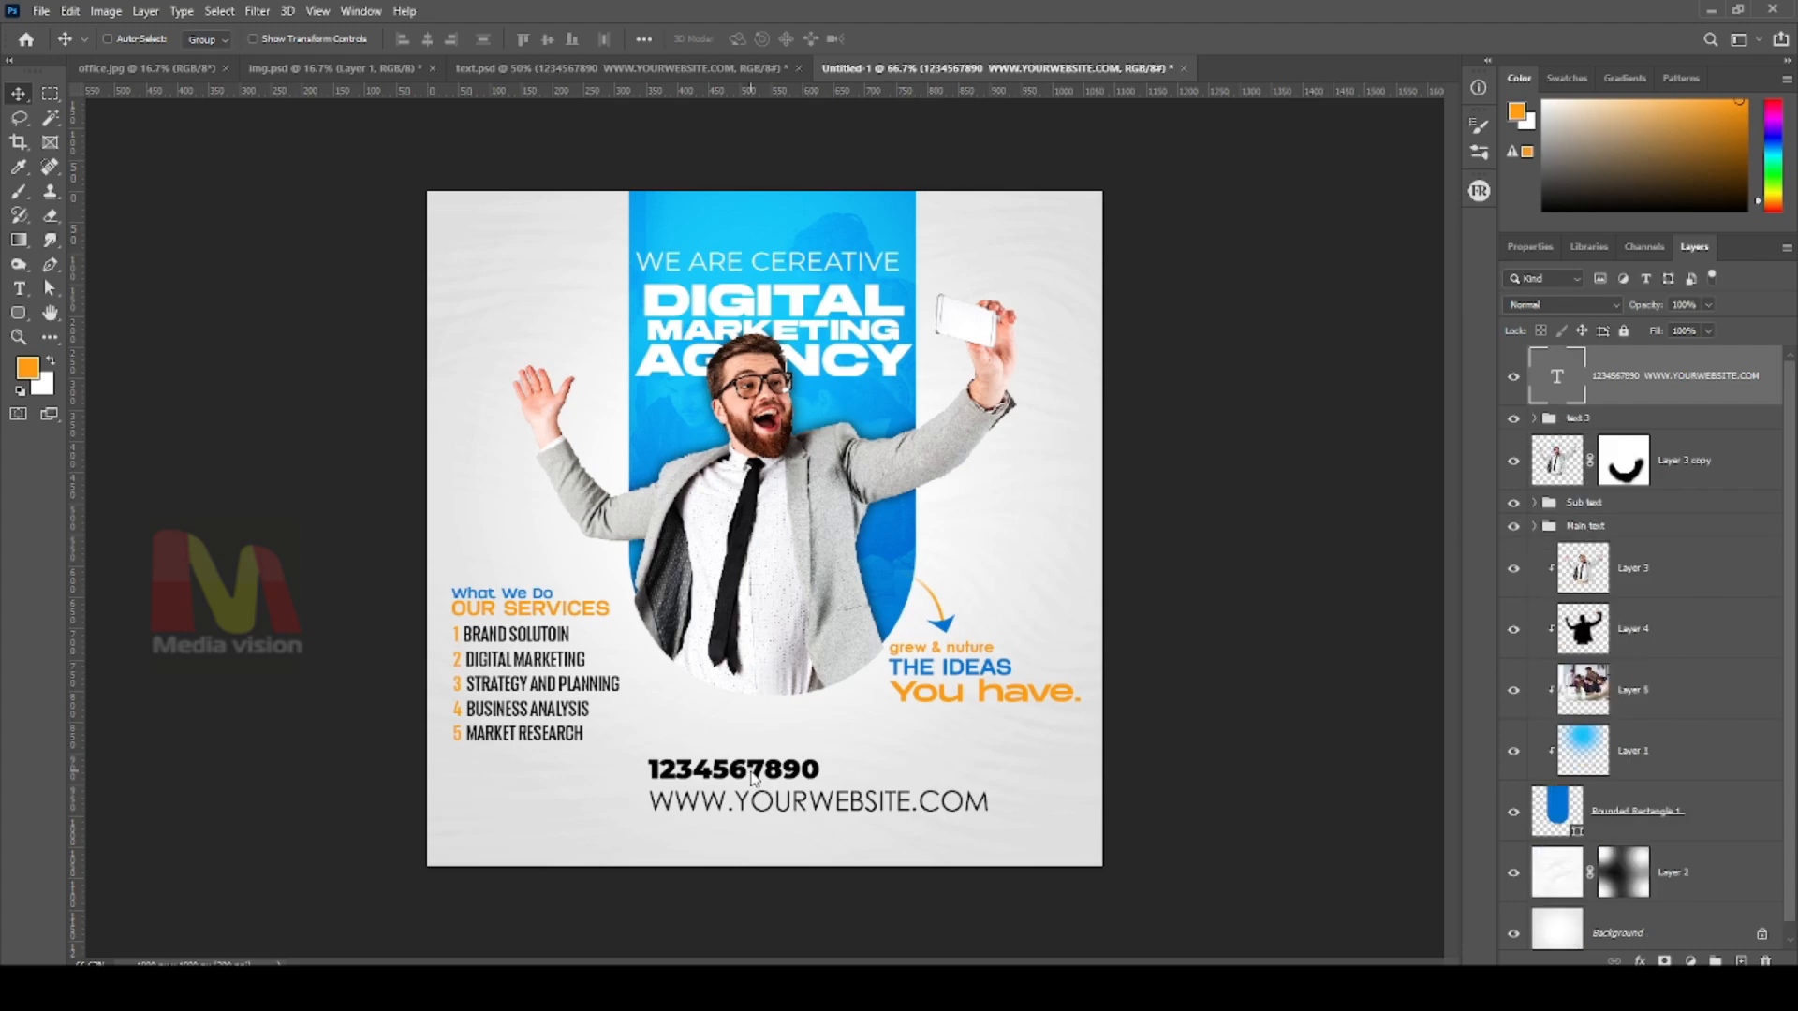
key(ctrl+t)
key(Return)
drag(988, 755, 701, 793)
Recolour the phone number line with the blue 047ade sampled from the rounded shape and shift the contact text slightly
key(t)
drag(540, 775, 655, 774)
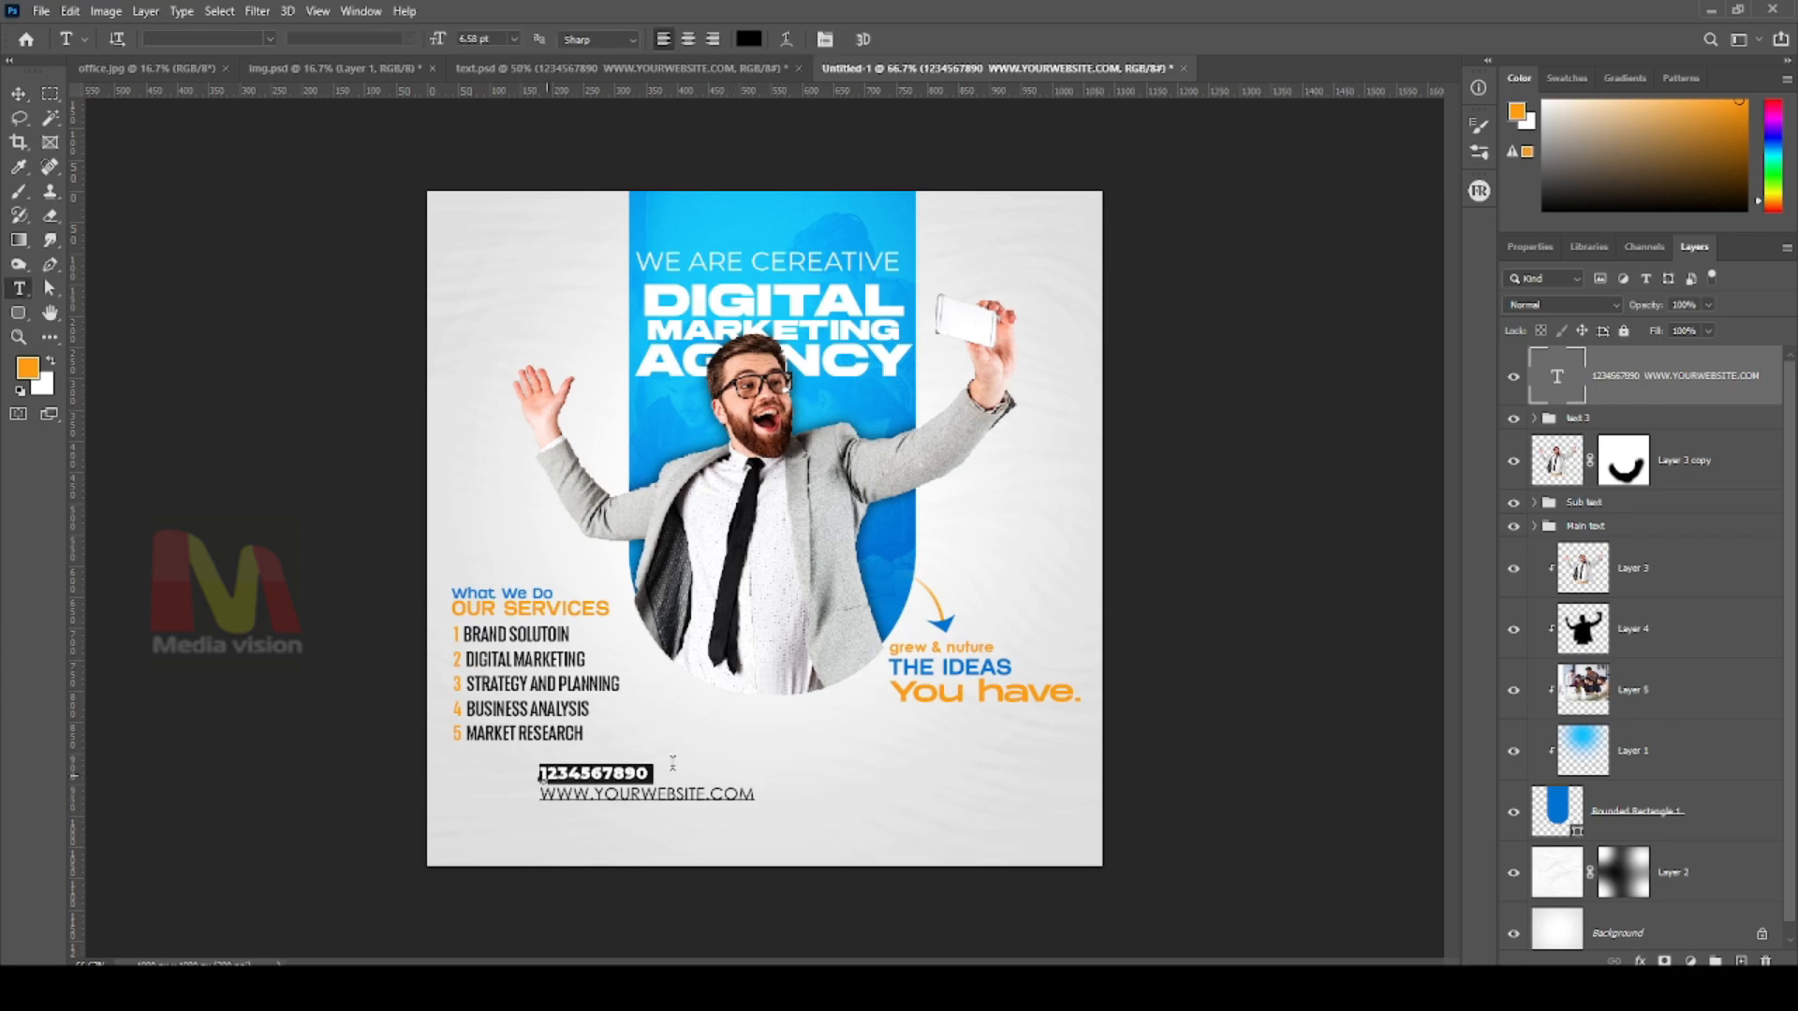
click(27, 368)
click(861, 215)
click(50, 361)
click(30, 368)
click(899, 563)
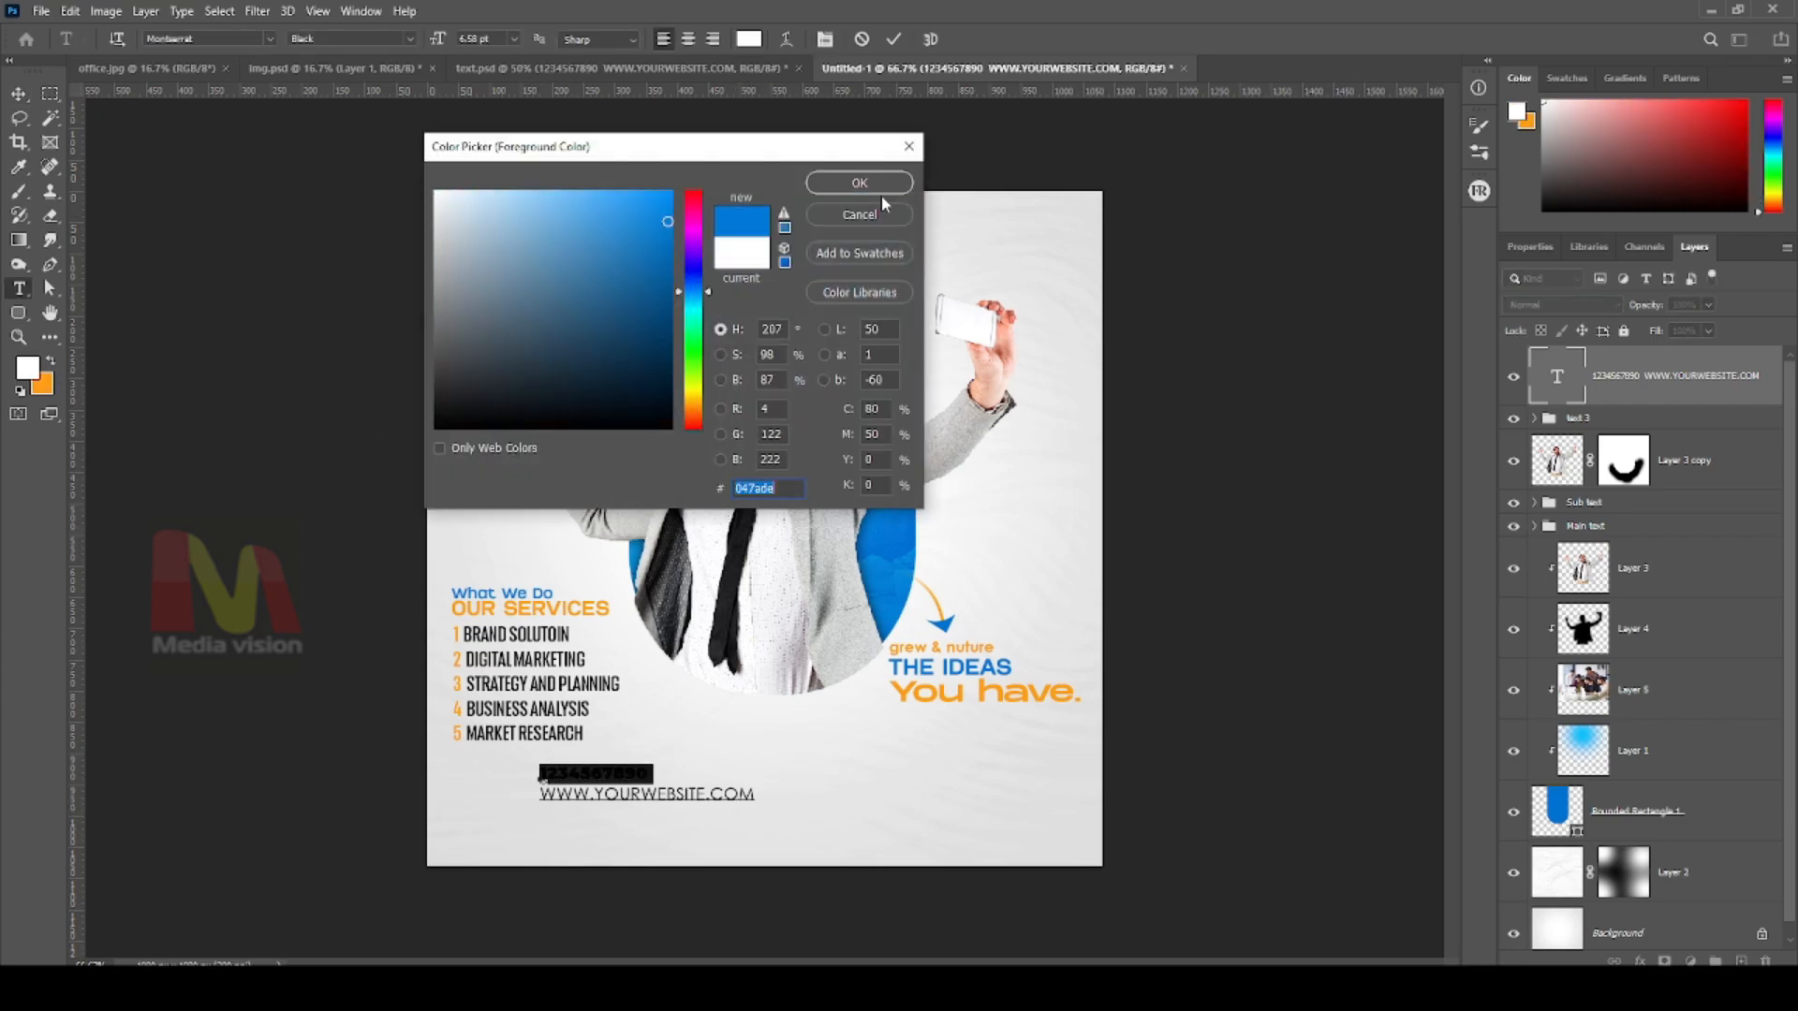
click(861, 184)
key(alt+space)
key(Escape)
key(alt+space)
key(Escape)
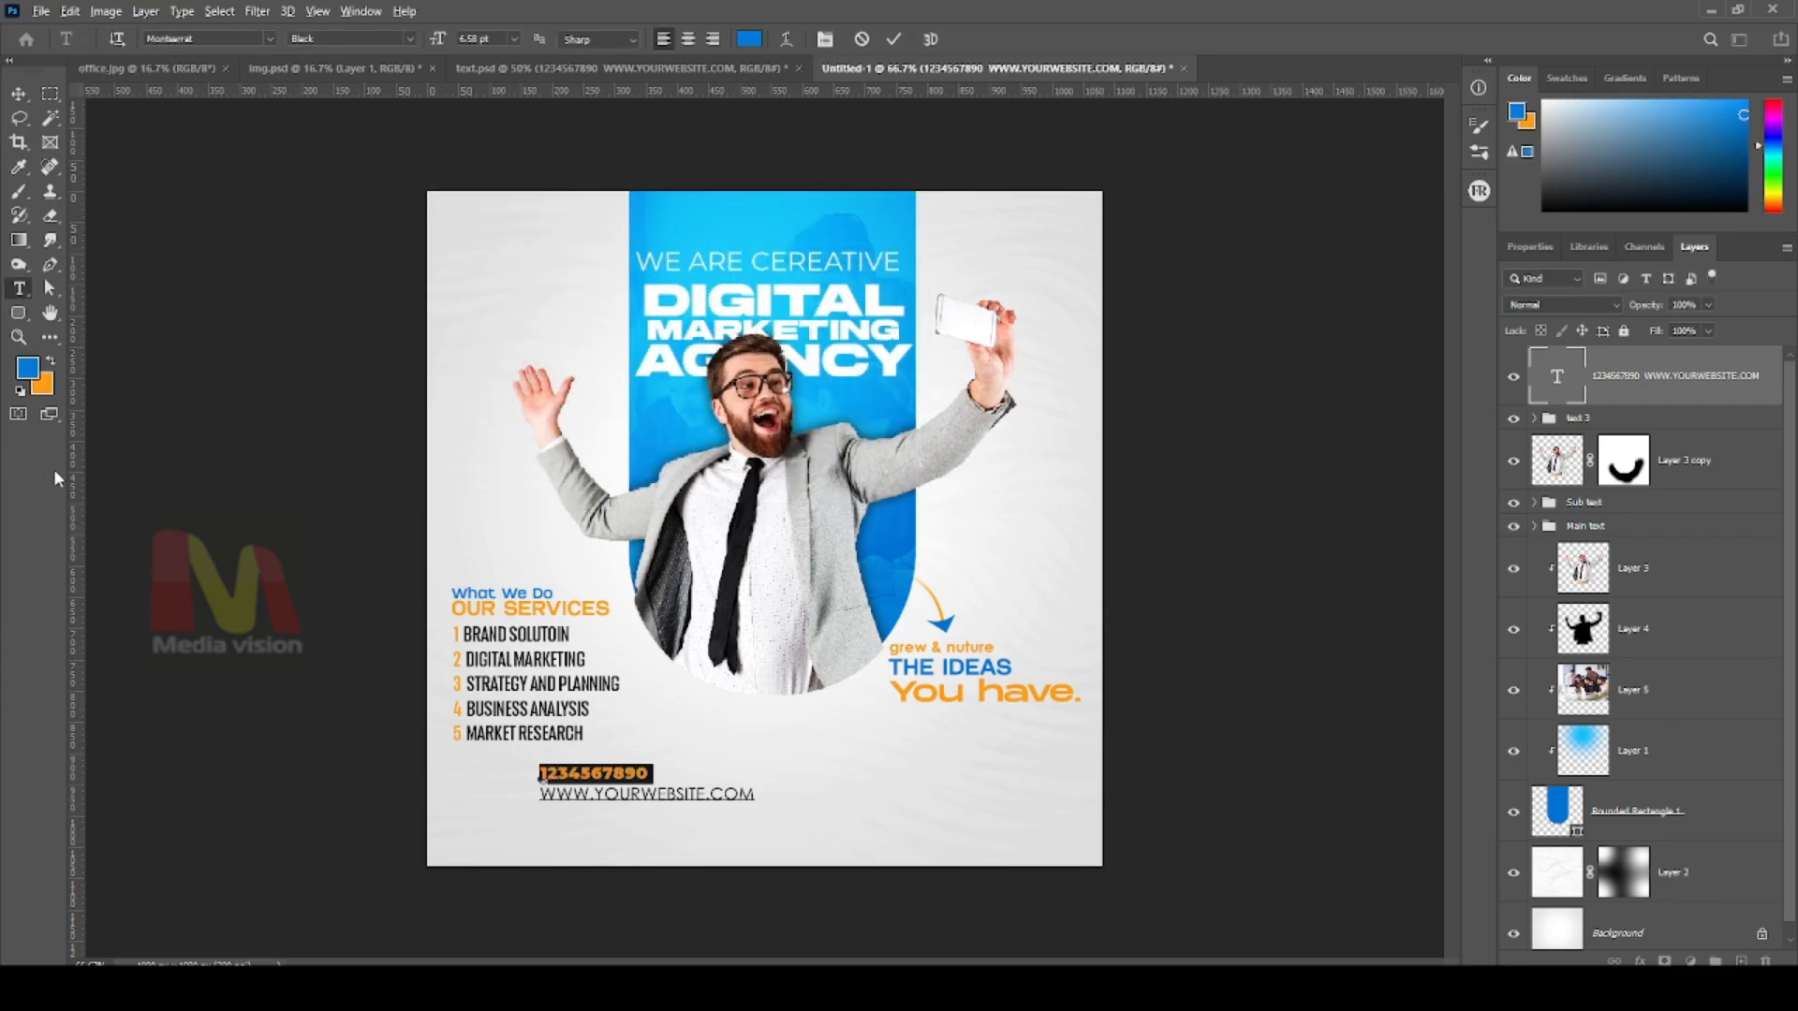
key(ctrl+Return)
key(alt+v)
key(Escape)
drag(662, 800, 683, 800)
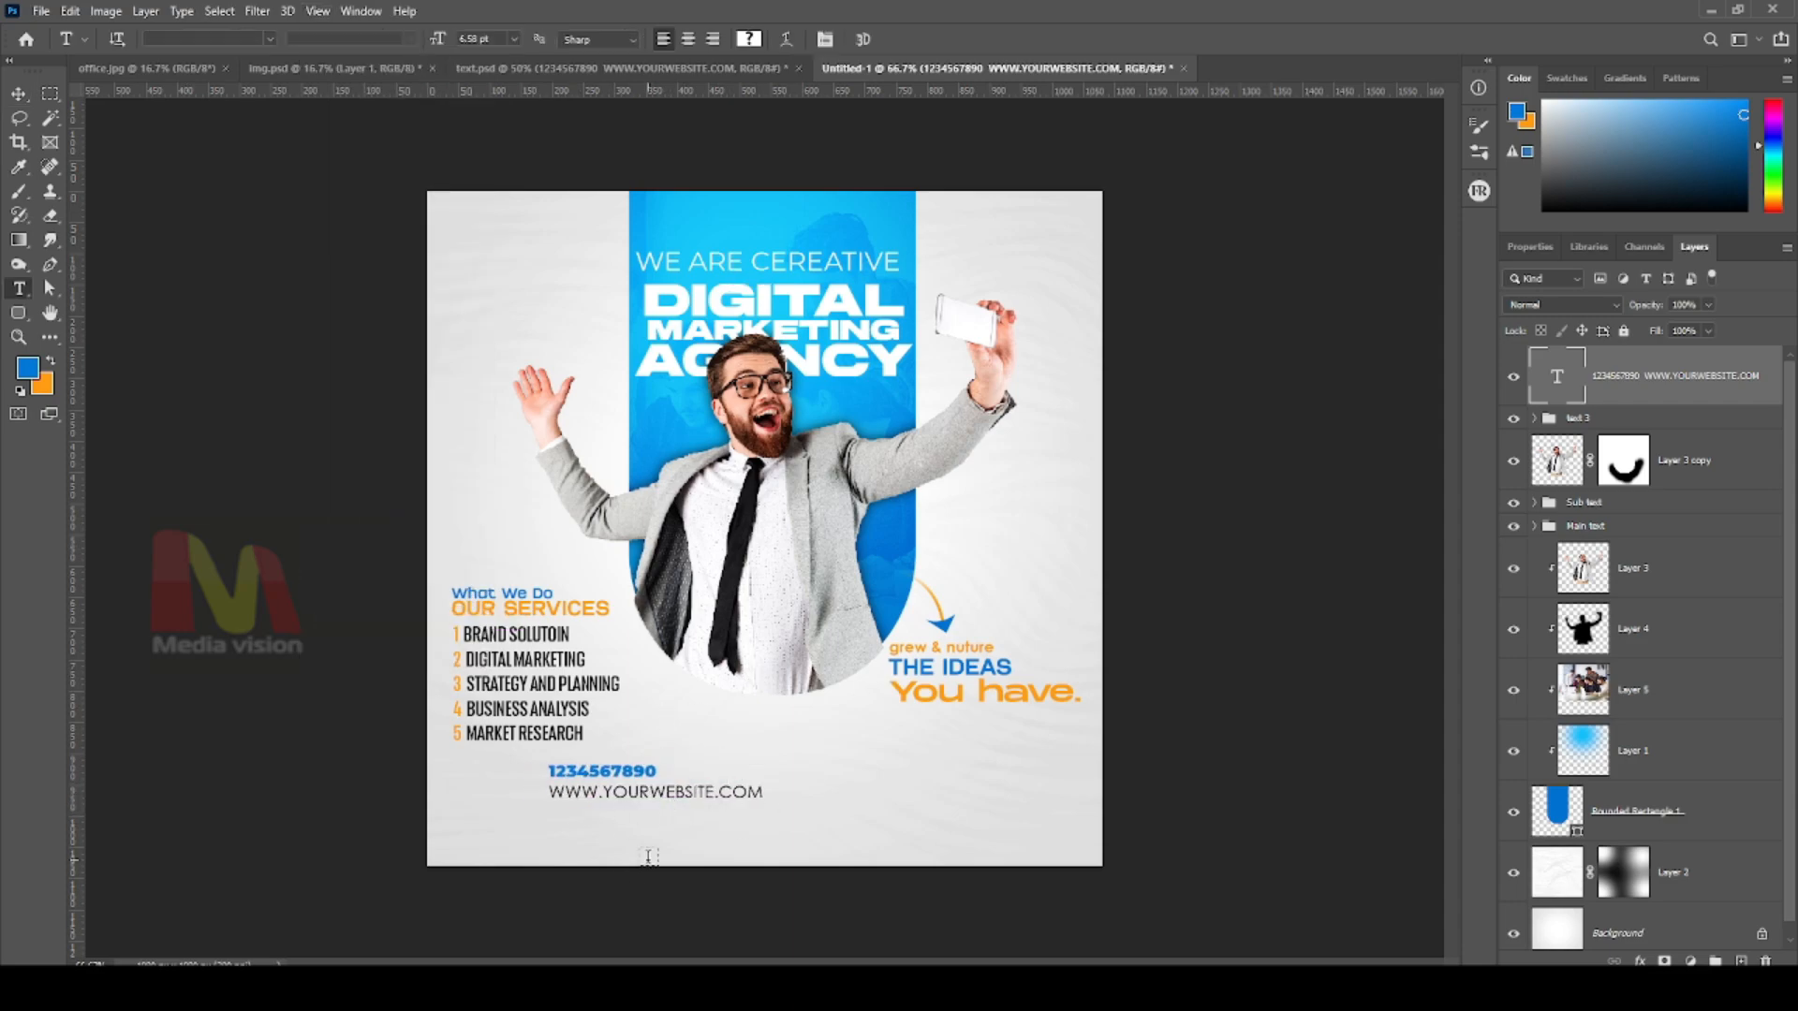
Copy the "Follow Us Now" text from text.psd into the post, scale it down and place it below "You have."
key(ctrl+shift+Tab)
key(v)
ctrl+click(783, 500)
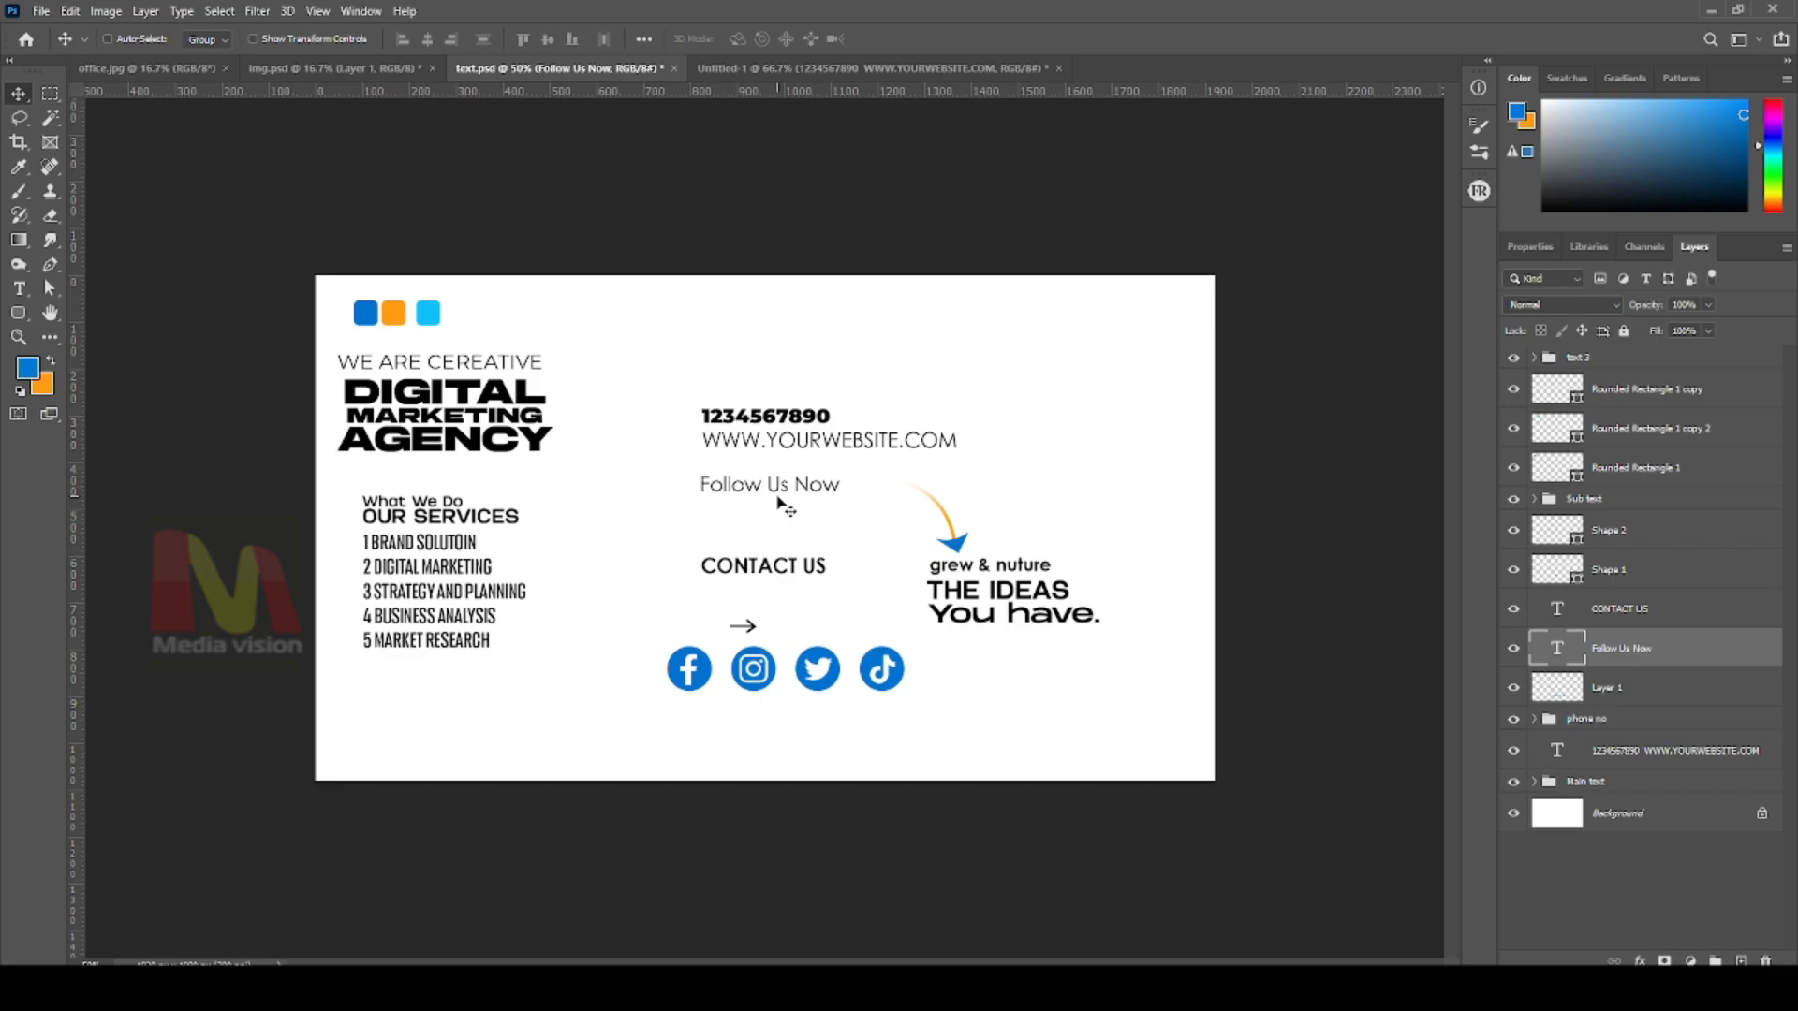
drag(783, 500, 1030, 759)
key(ctrl+t)
key(Return)
drag(1000, 774, 982, 762)
Copy the social media icons from text.psd into the post, scale them down and place them under "Follow Us Now"
click(412, 69)
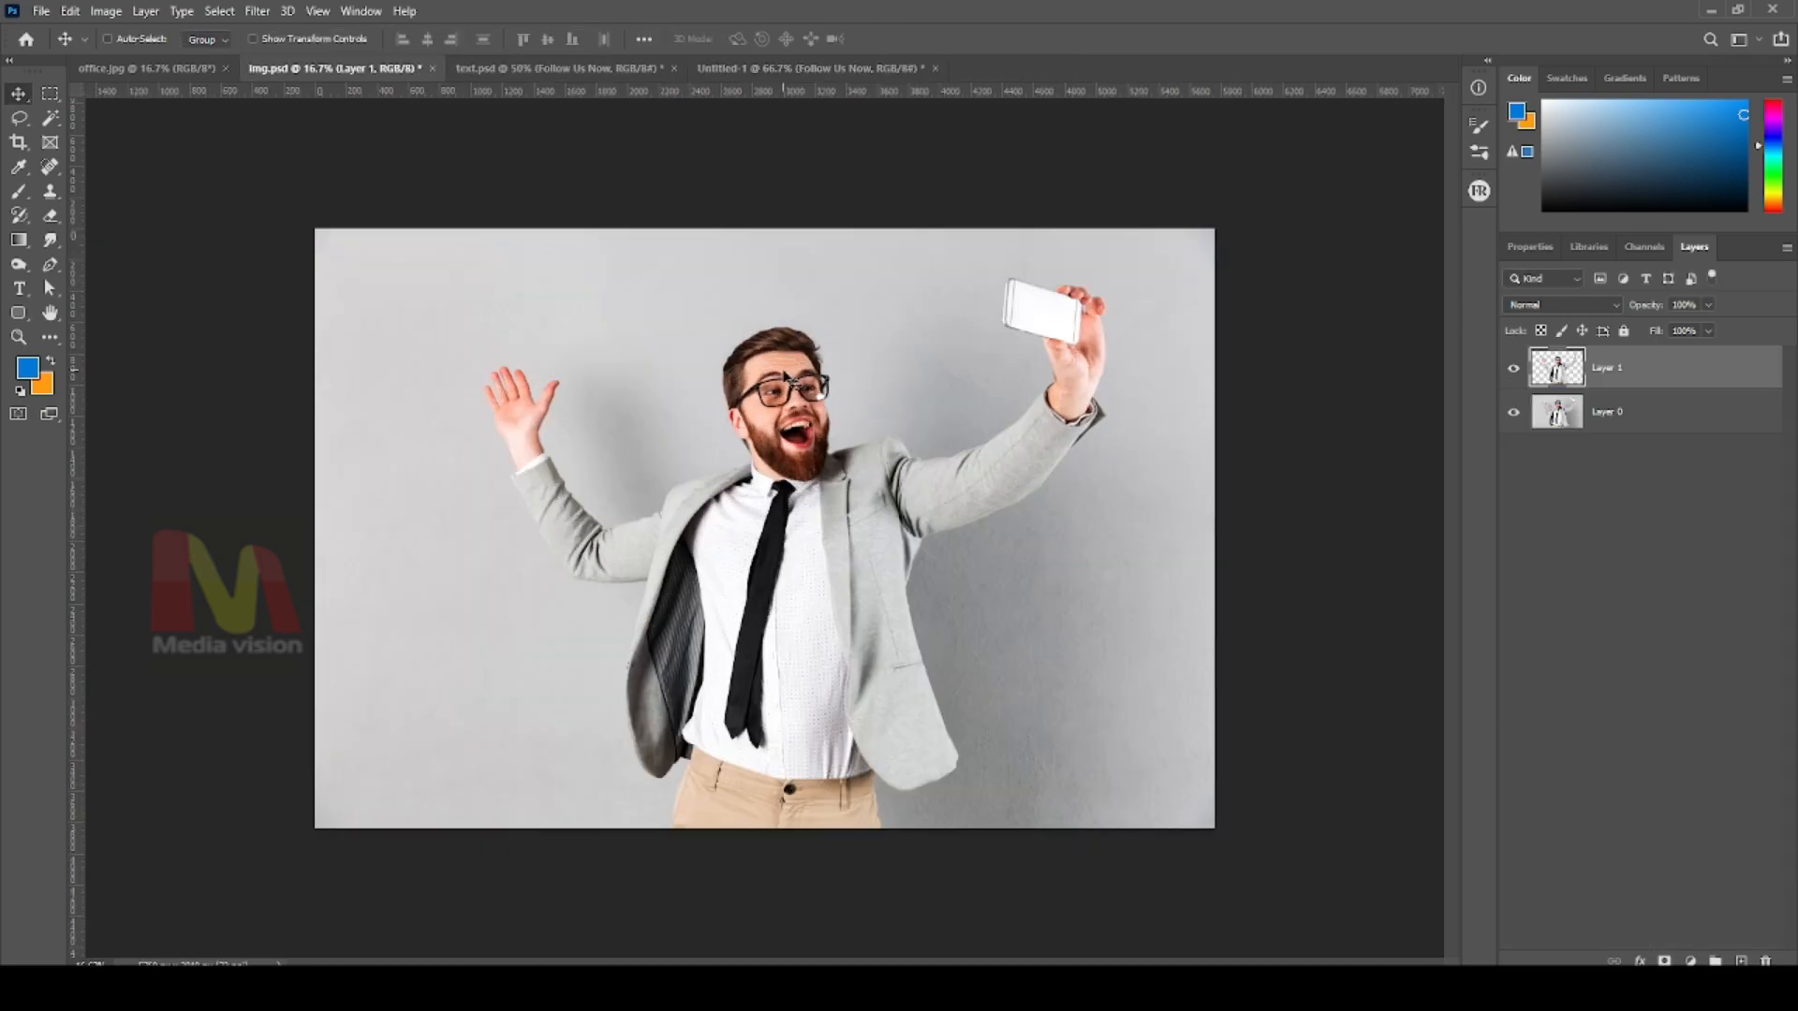
key(ctrl+Tab)
ctrl+click(879, 671)
drag(879, 670, 998, 803)
key(ctrl+t)
drag(1155, 772, 990, 764)
key(Return)
Group the "Follow Us Now" text with the social media icons and name the group "Follow us text"
right_click(939, 760)
click(957, 768)
key(ctrl+g)
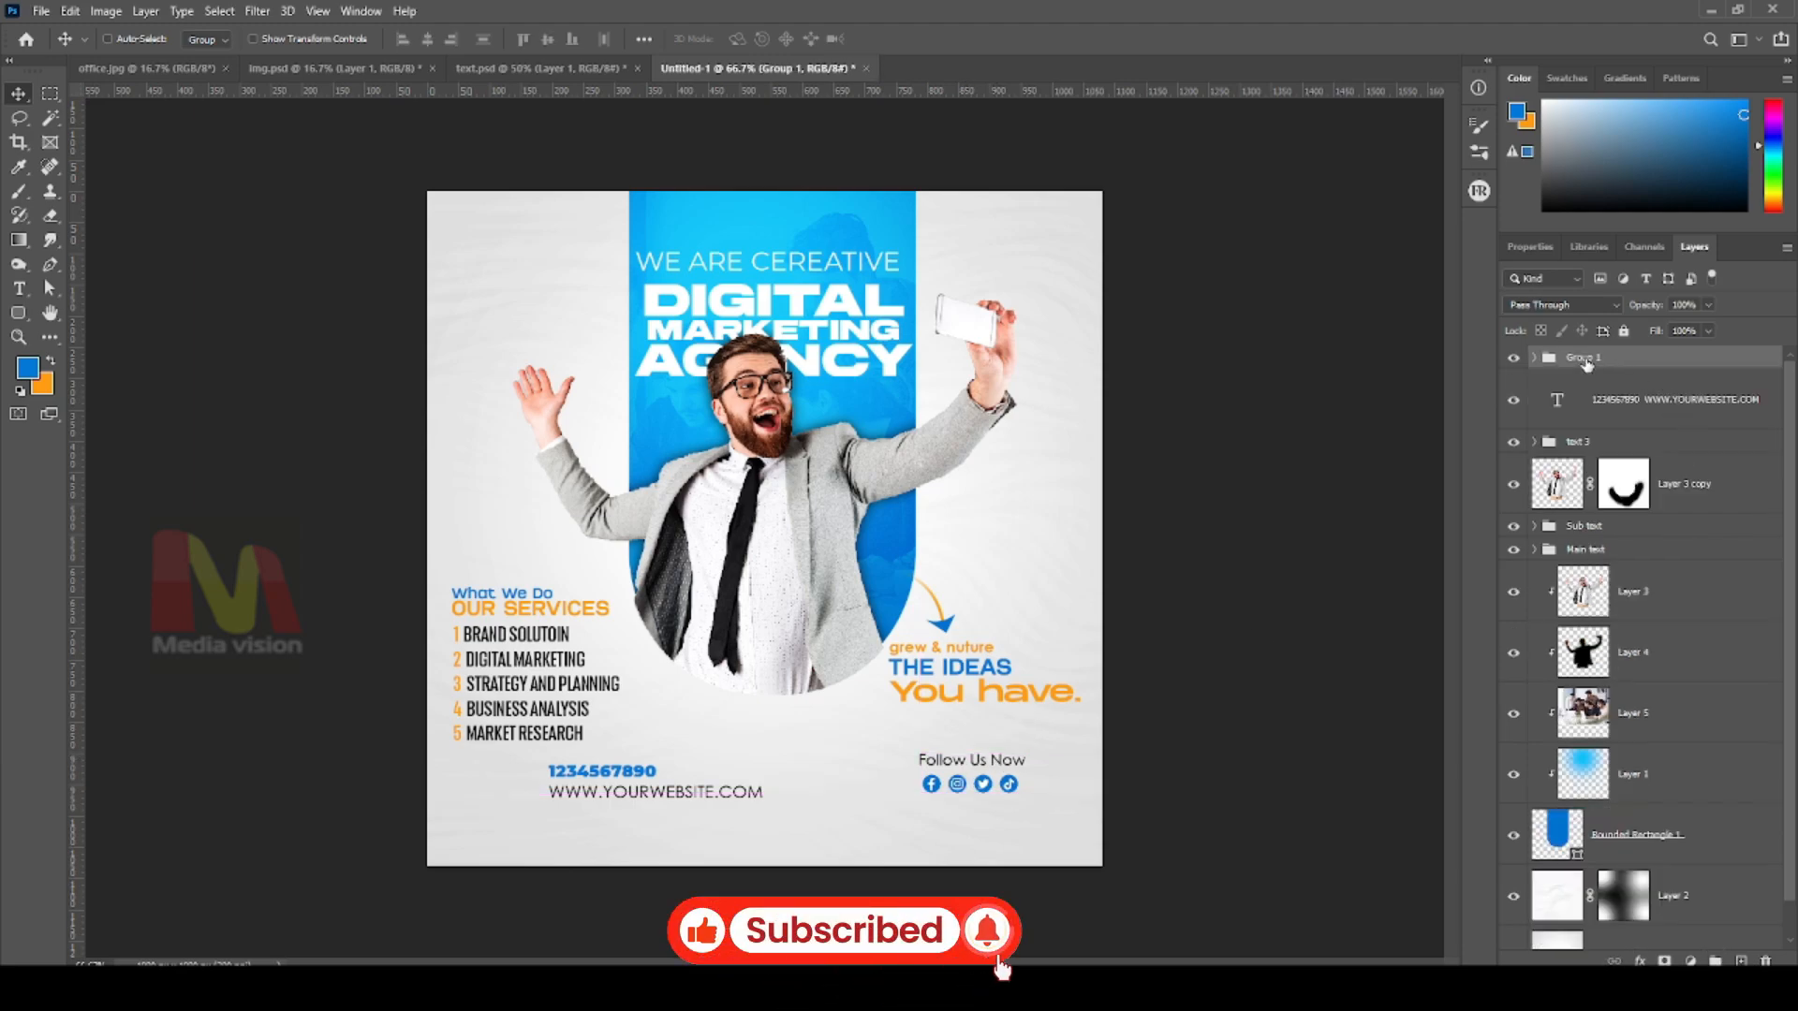
double_click(1586, 358)
text(Follow)
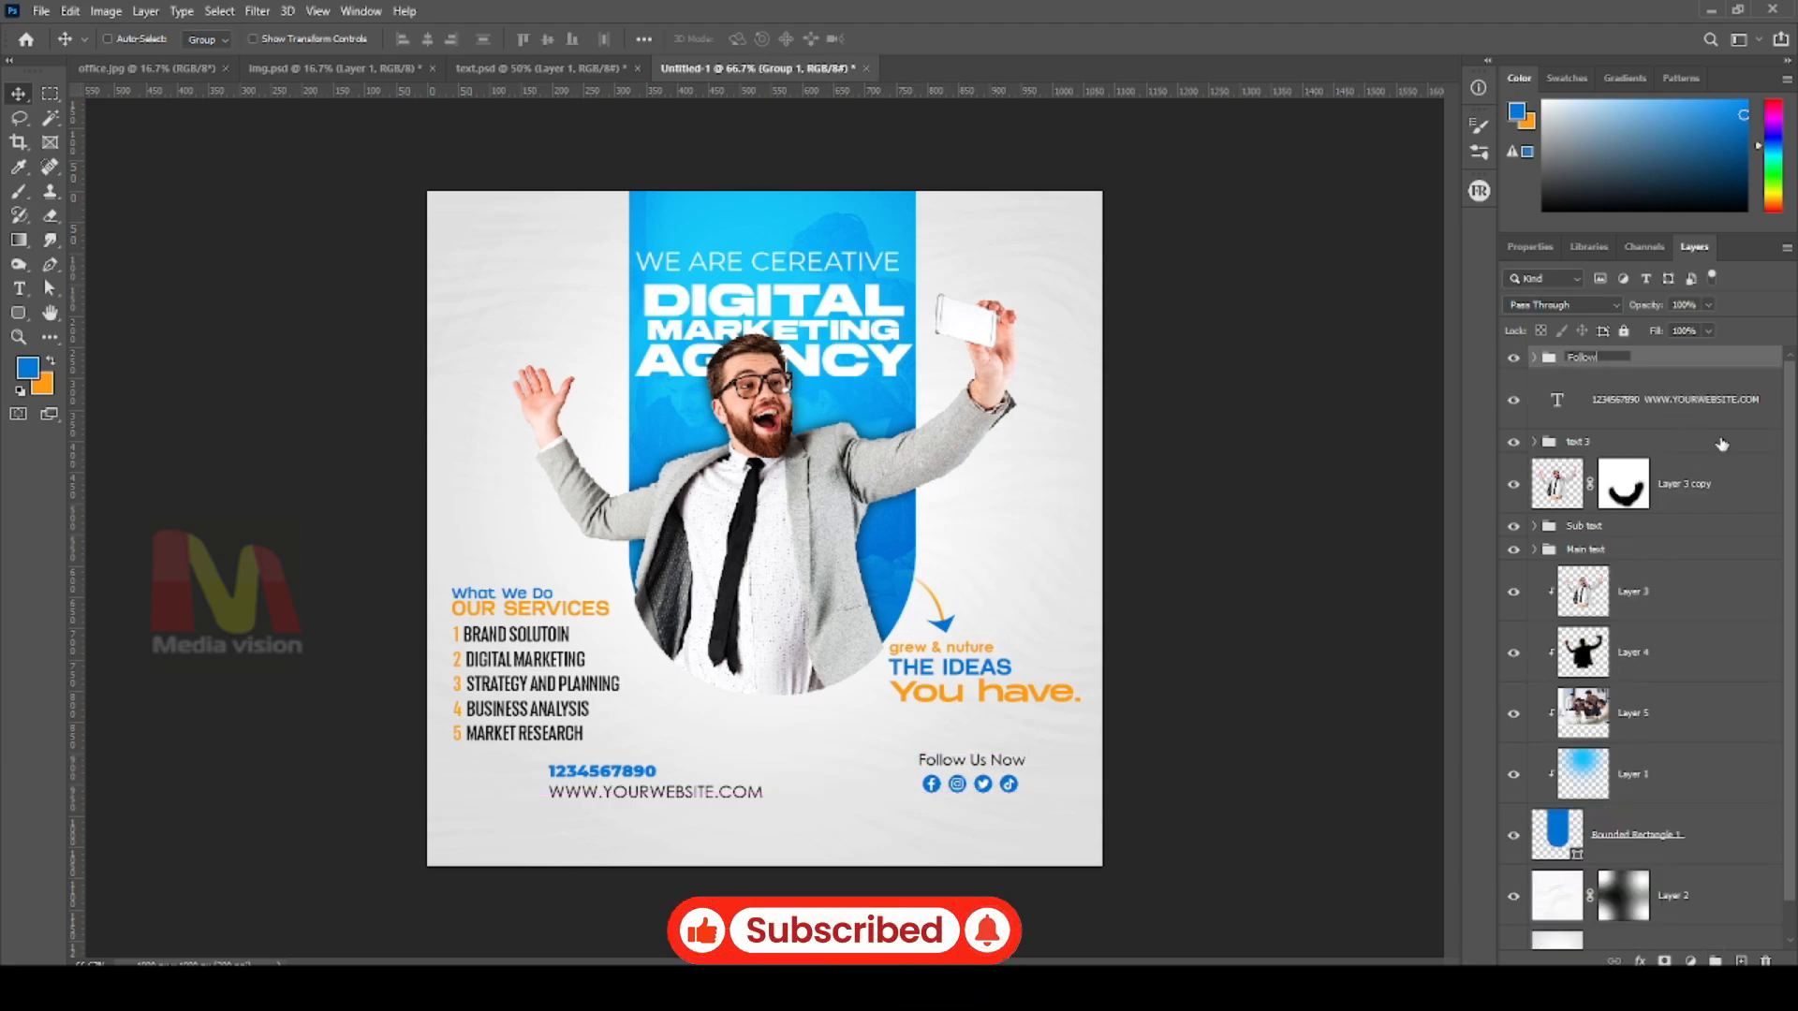
text( us text)
key(Return)
Shift the phone number and website text slightly further away from the social media icons
right_click(570, 770)
click(602, 783)
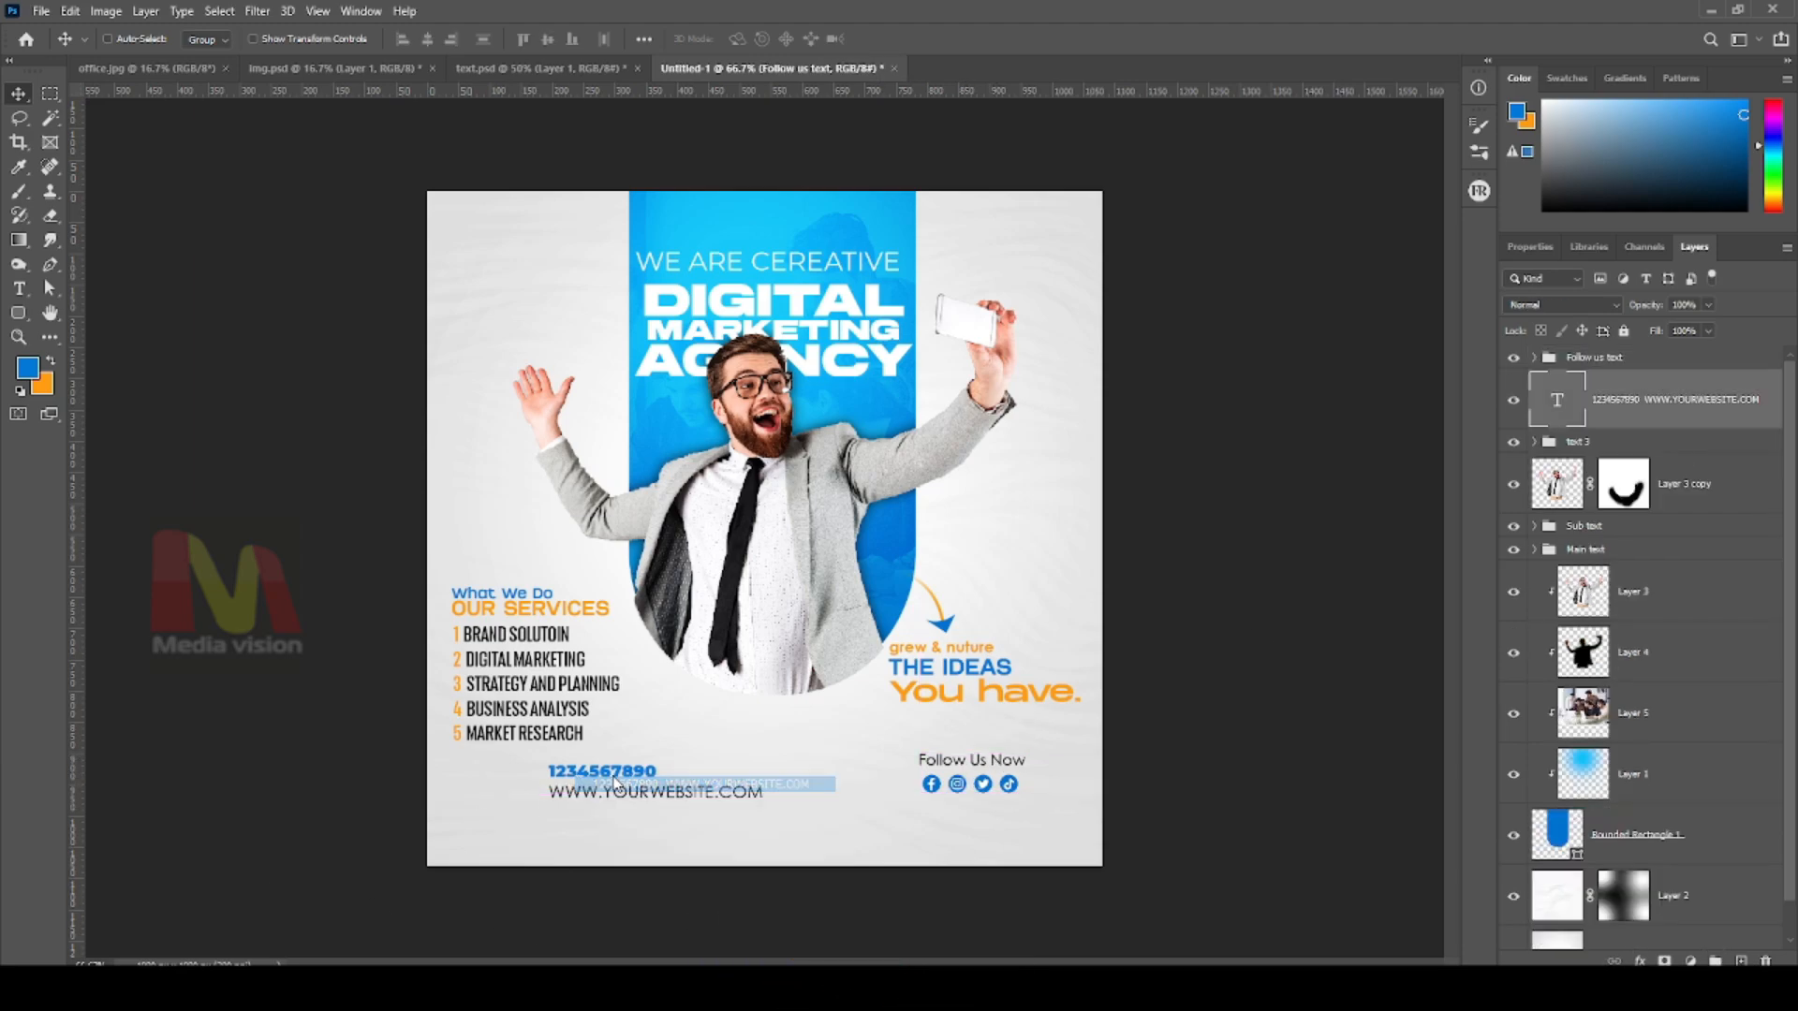
drag(620, 784, 583, 785)
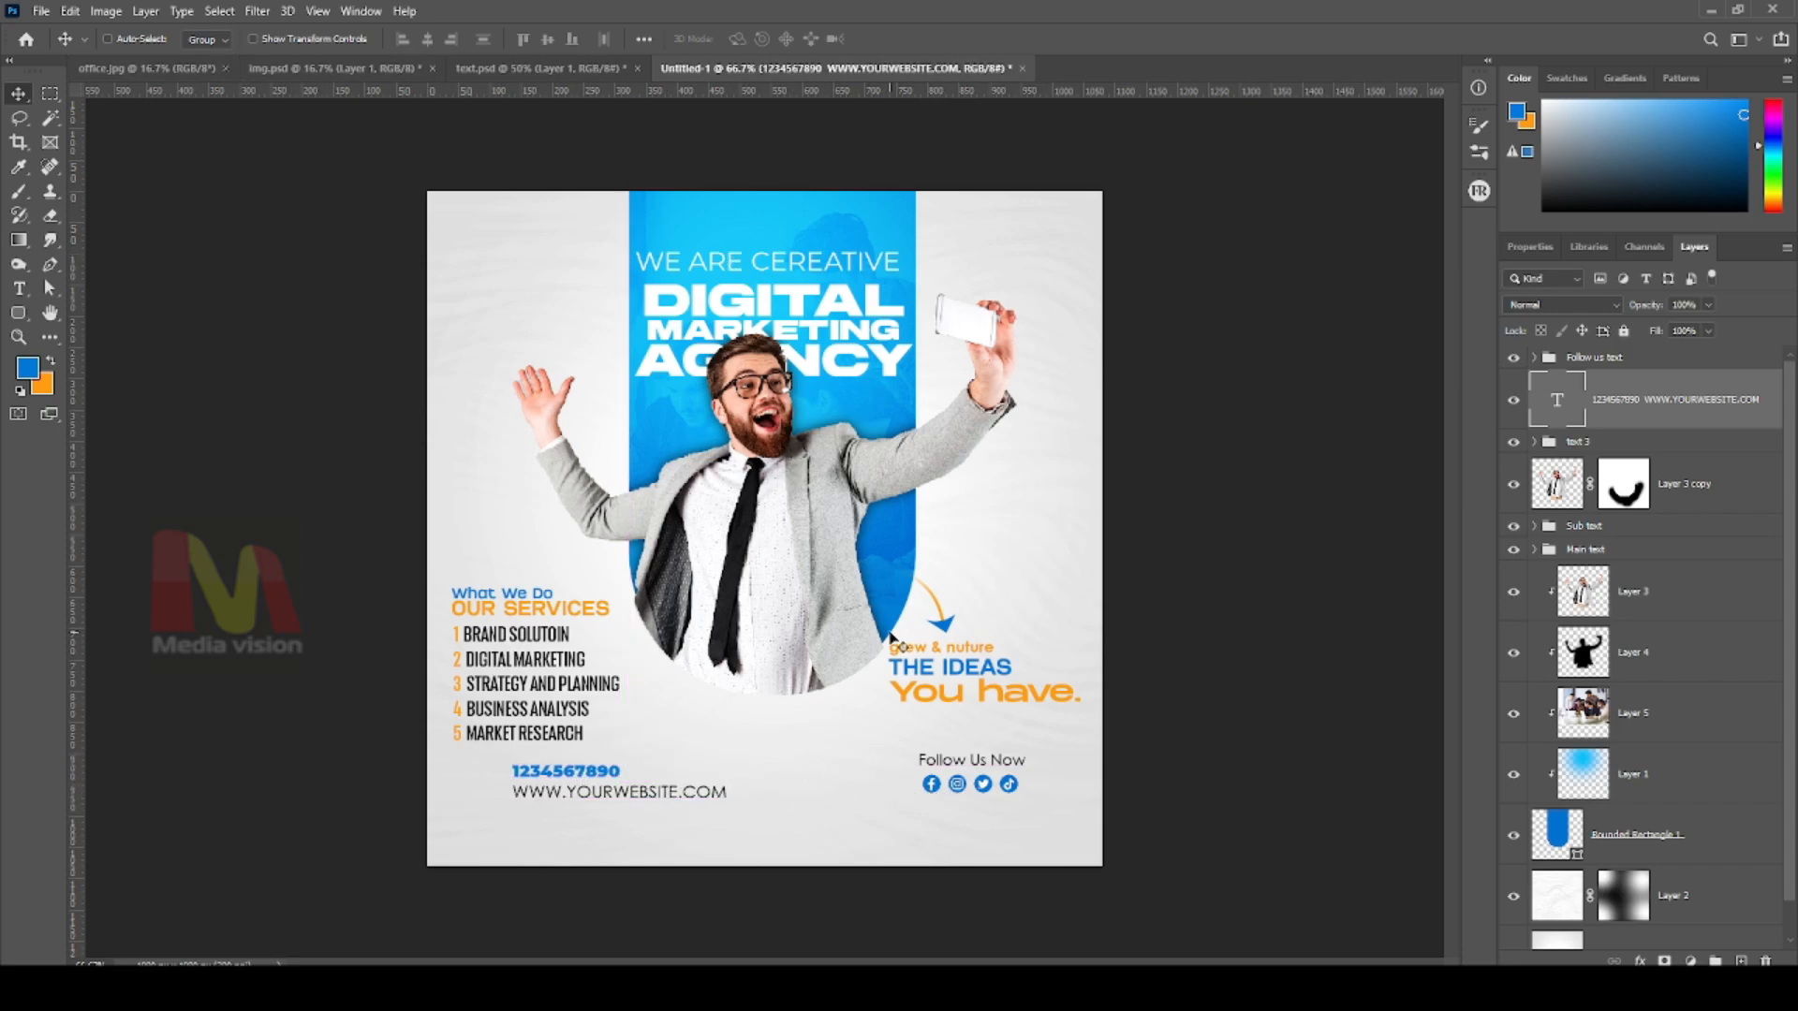
Copy the "CONTACT US" text from text.psd, scale it down and place it between the website text and social media icons
click(538, 68)
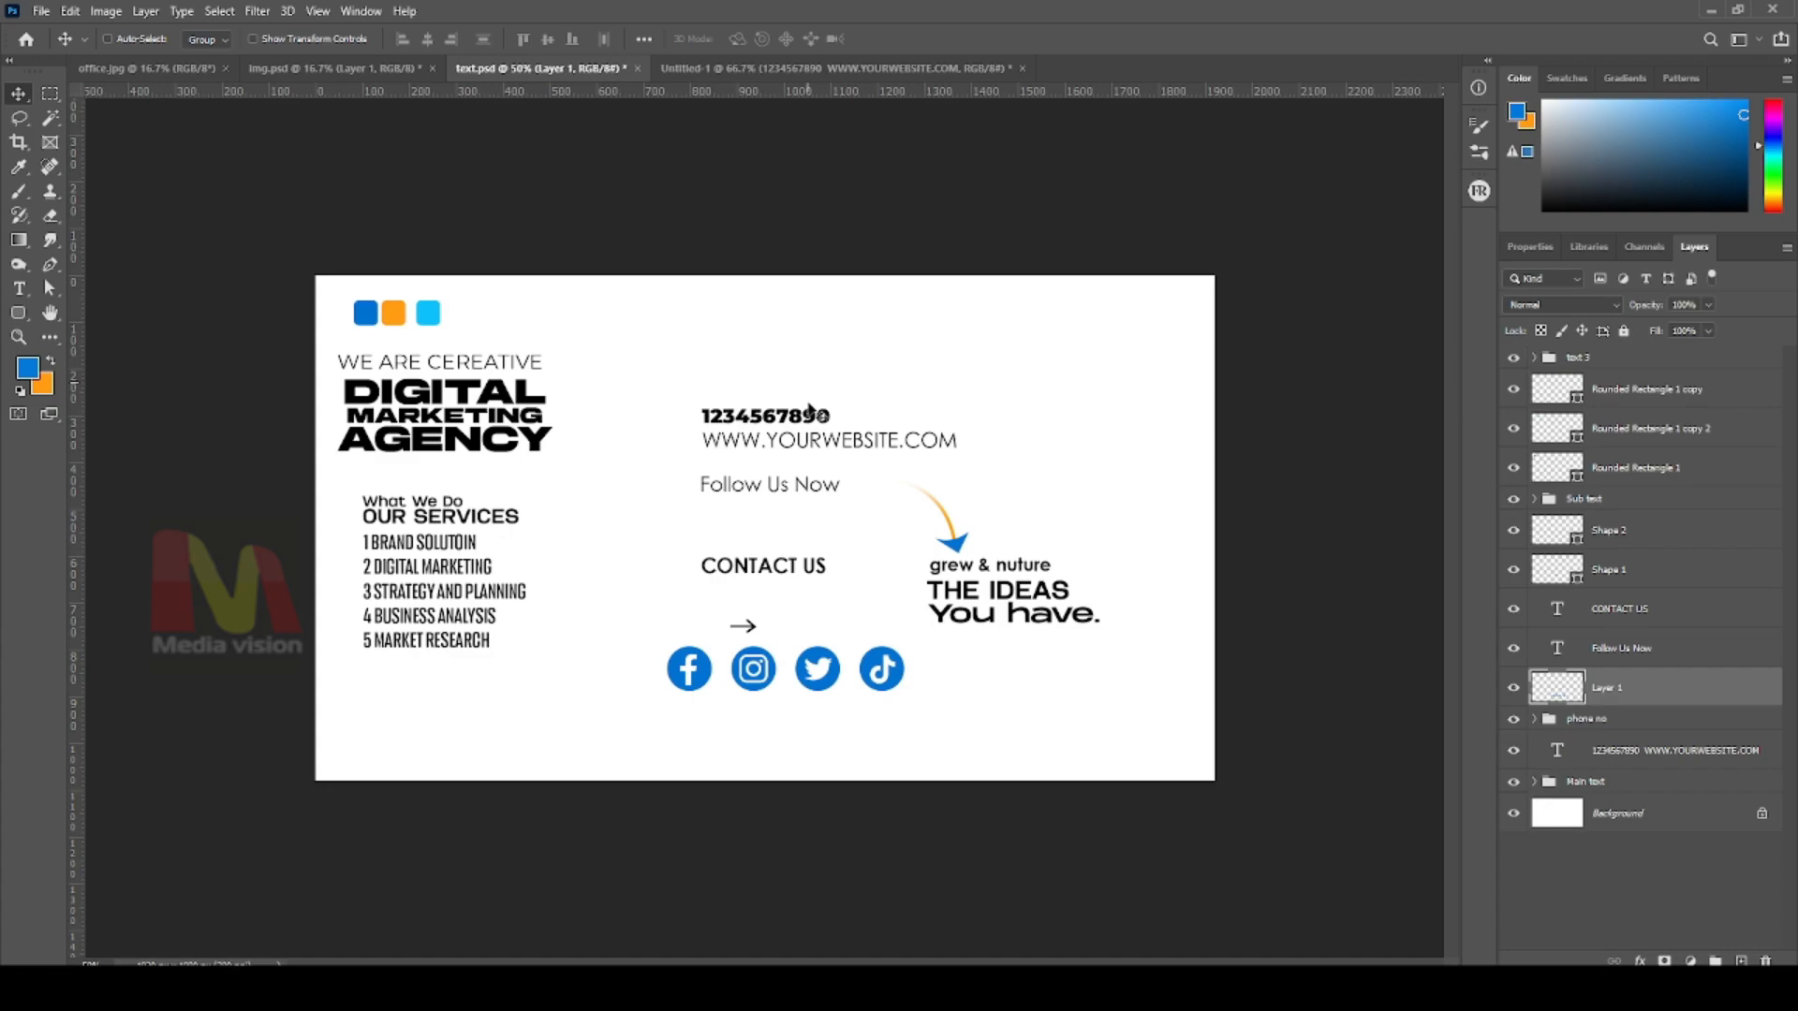
right_click(749, 562)
click(768, 567)
drag(770, 569, 850, 777)
key(ctrl+t)
key(Return)
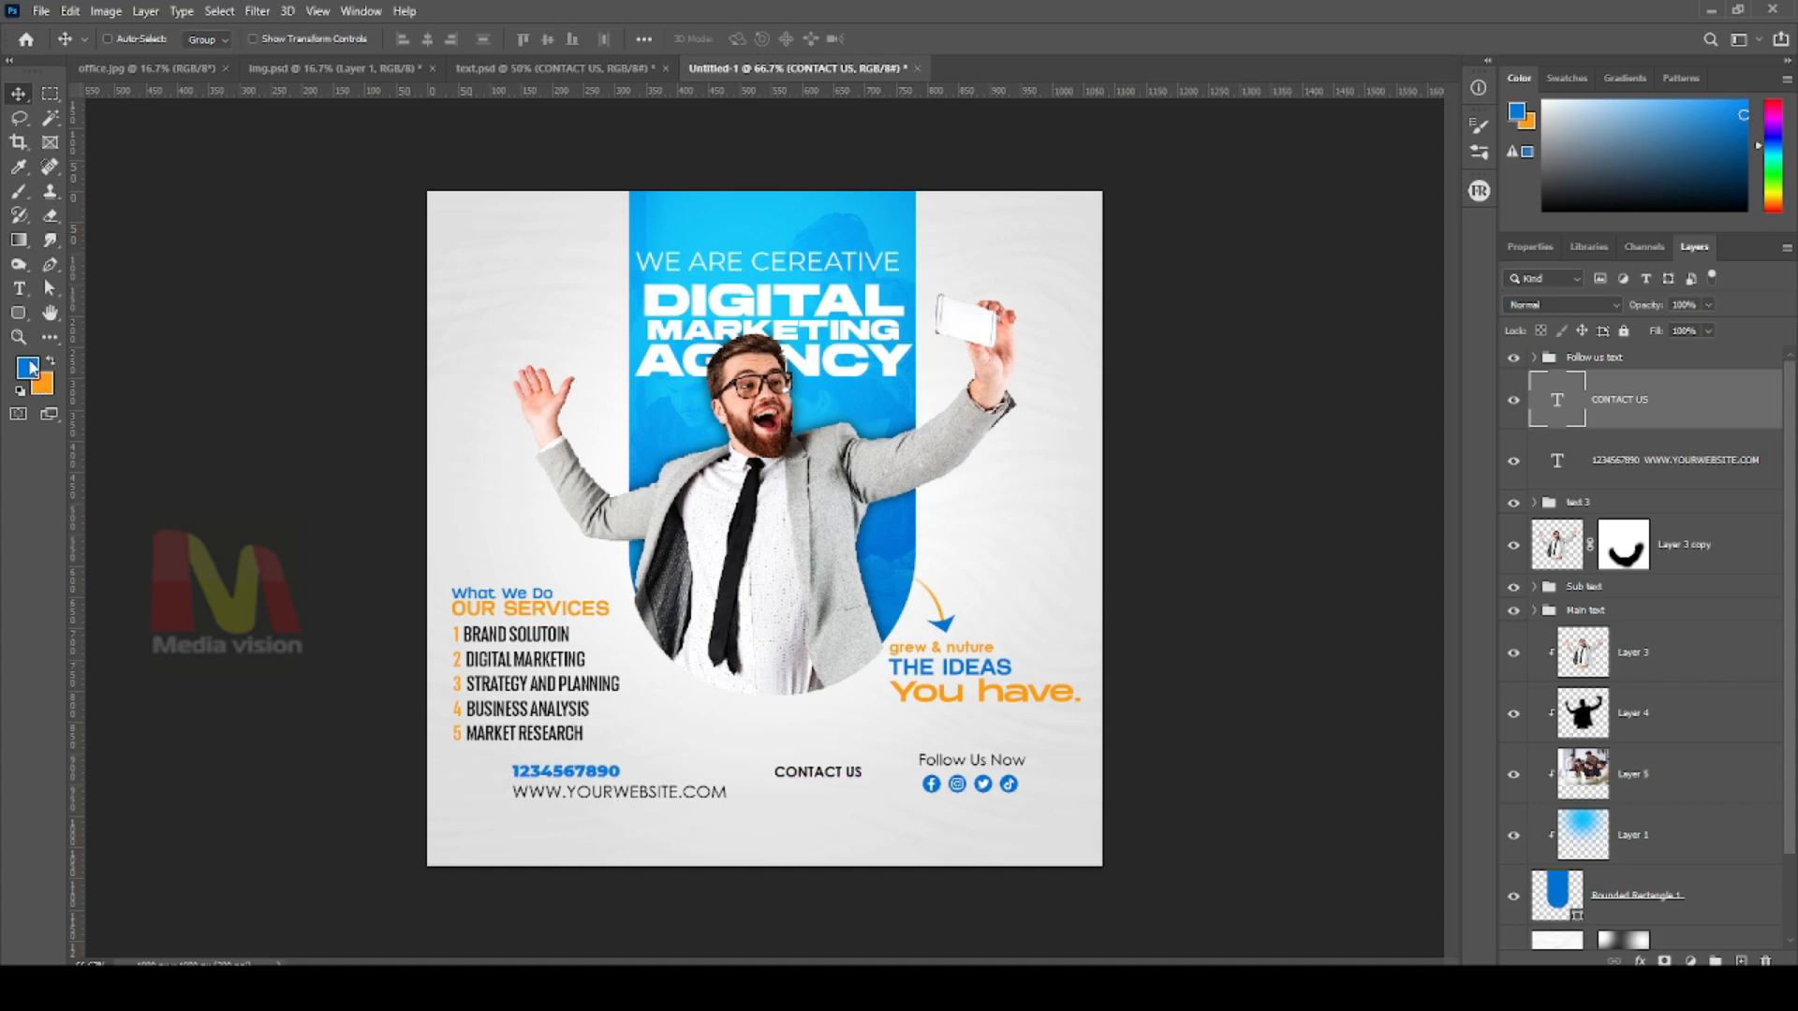
Draw a rounded rectangle about 268 by 52 px above the "CONTACT US" text, with blue fill and no stroke
click(18, 313)
drag(687, 725, 852, 757)
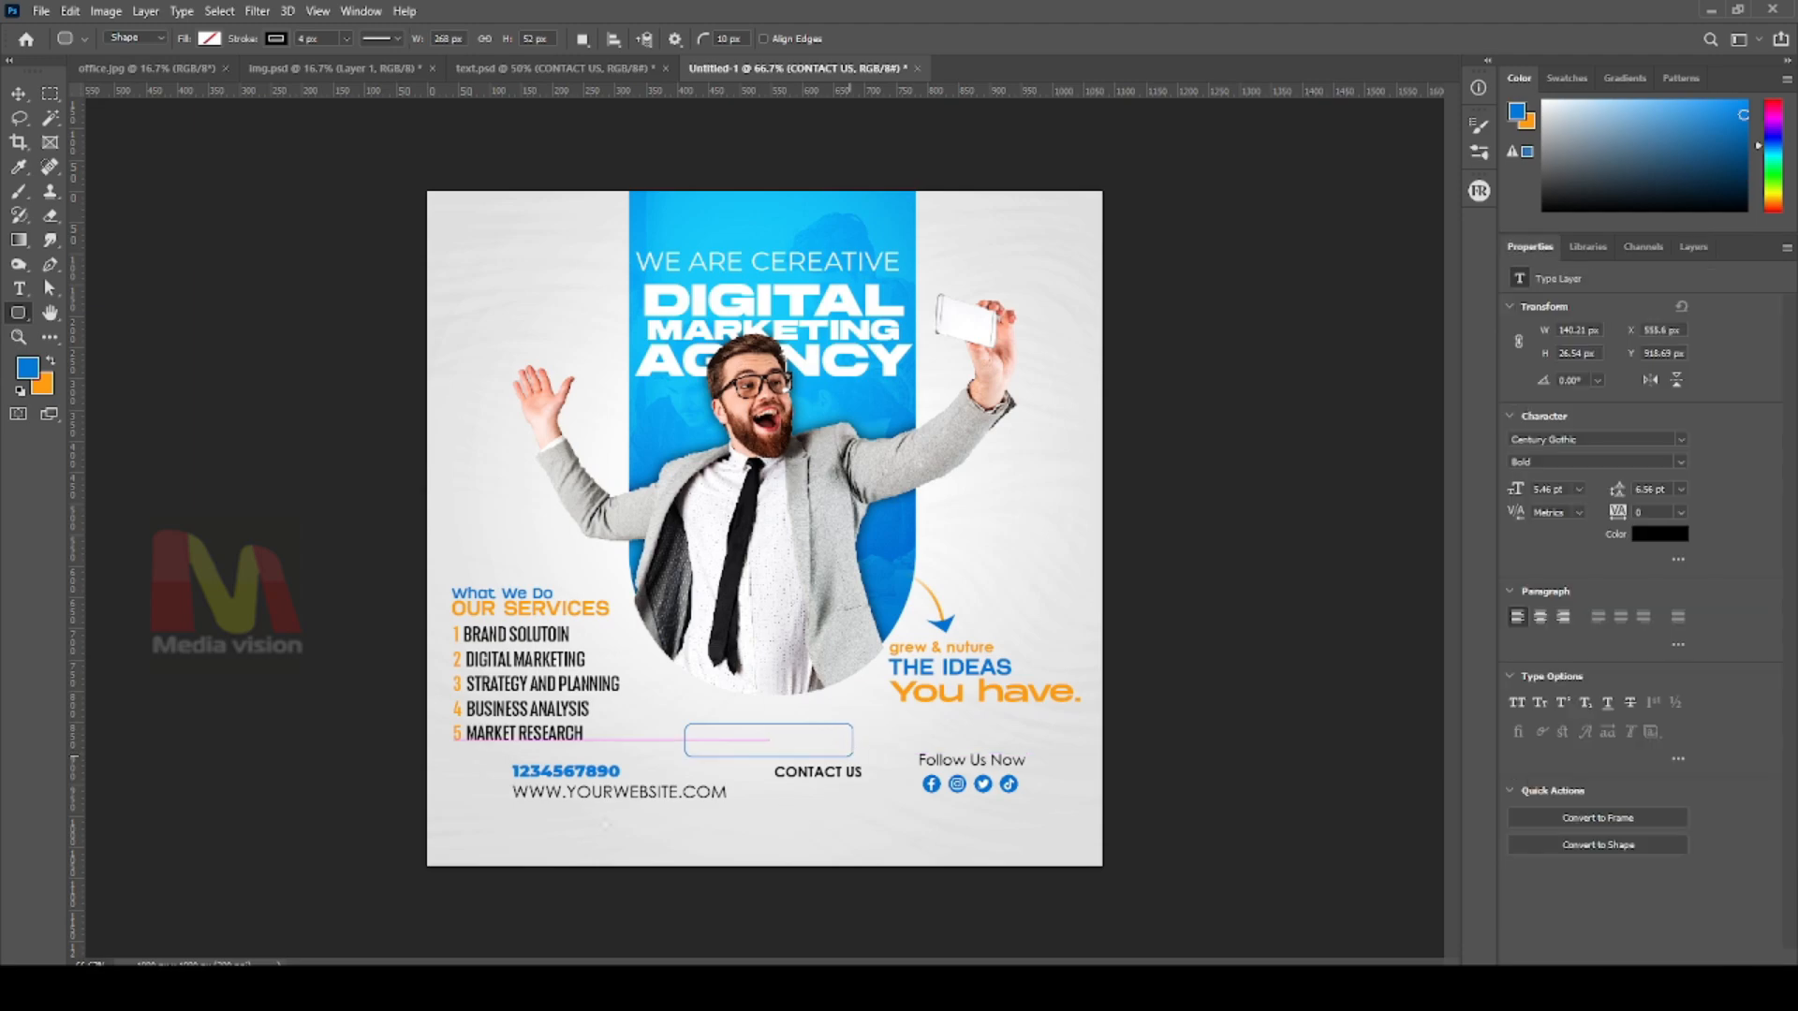
click(210, 39)
click(98, 133)
key(Return)
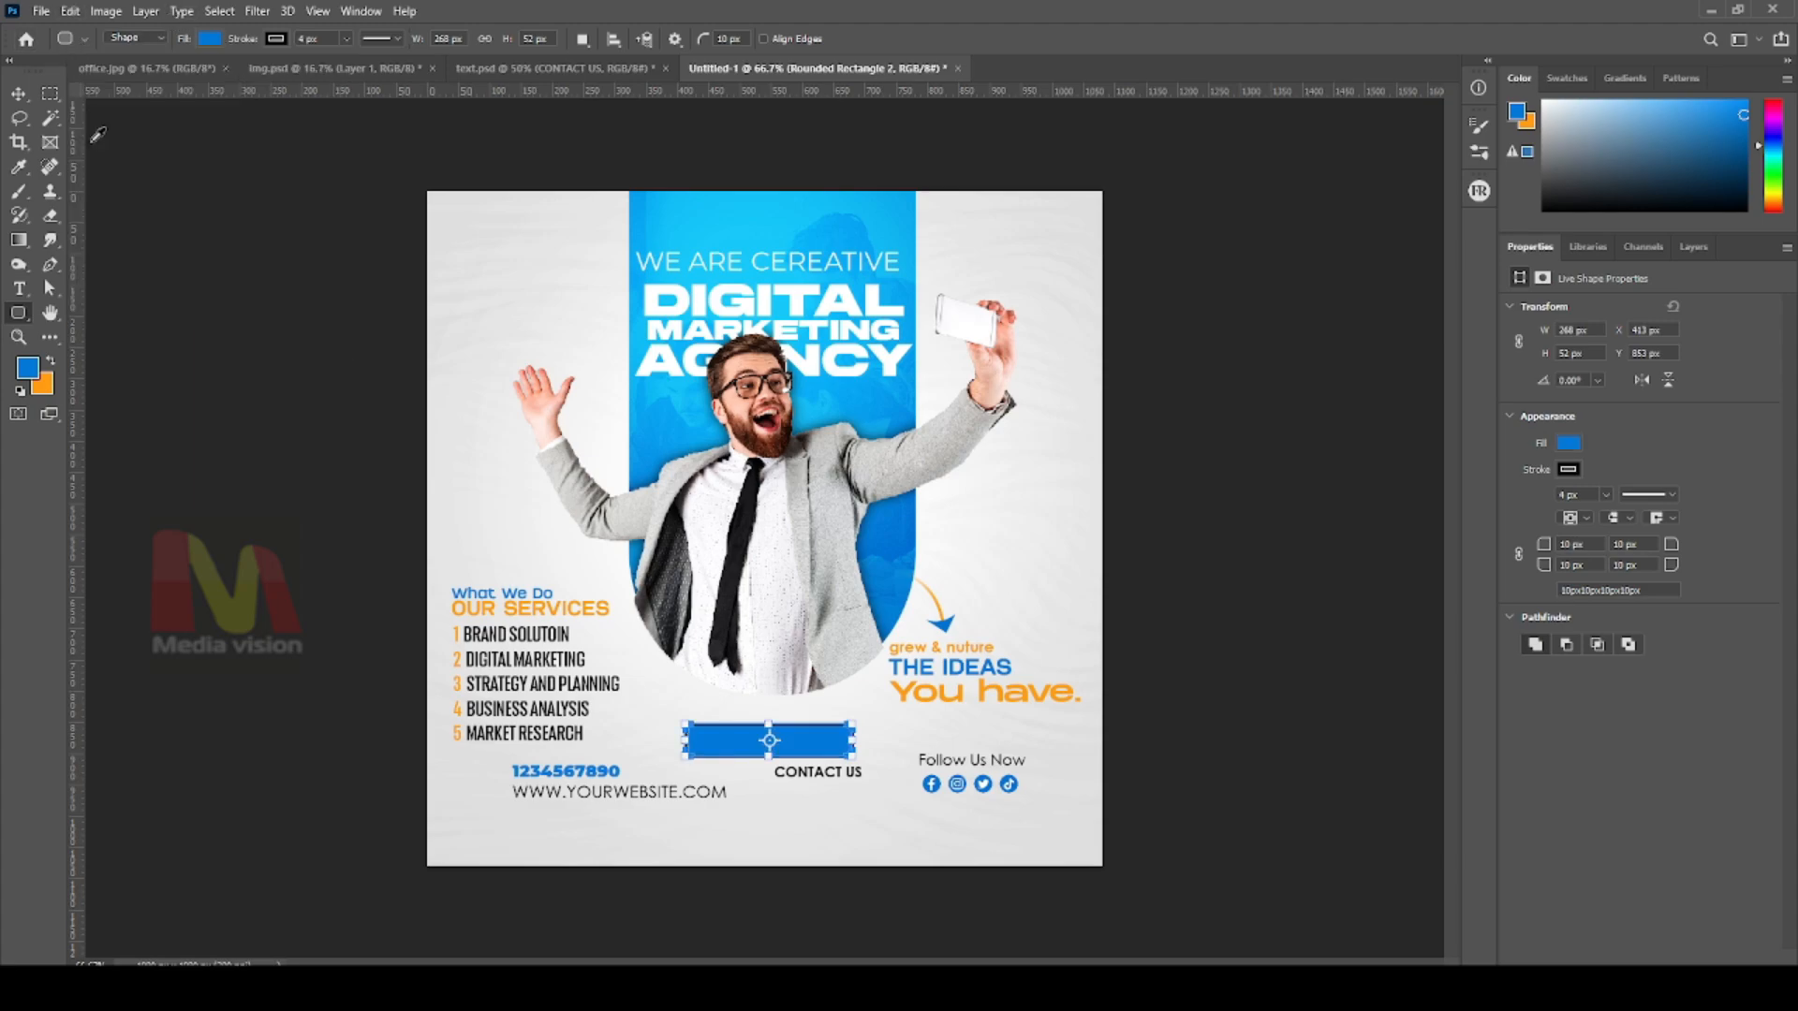
click(275, 39)
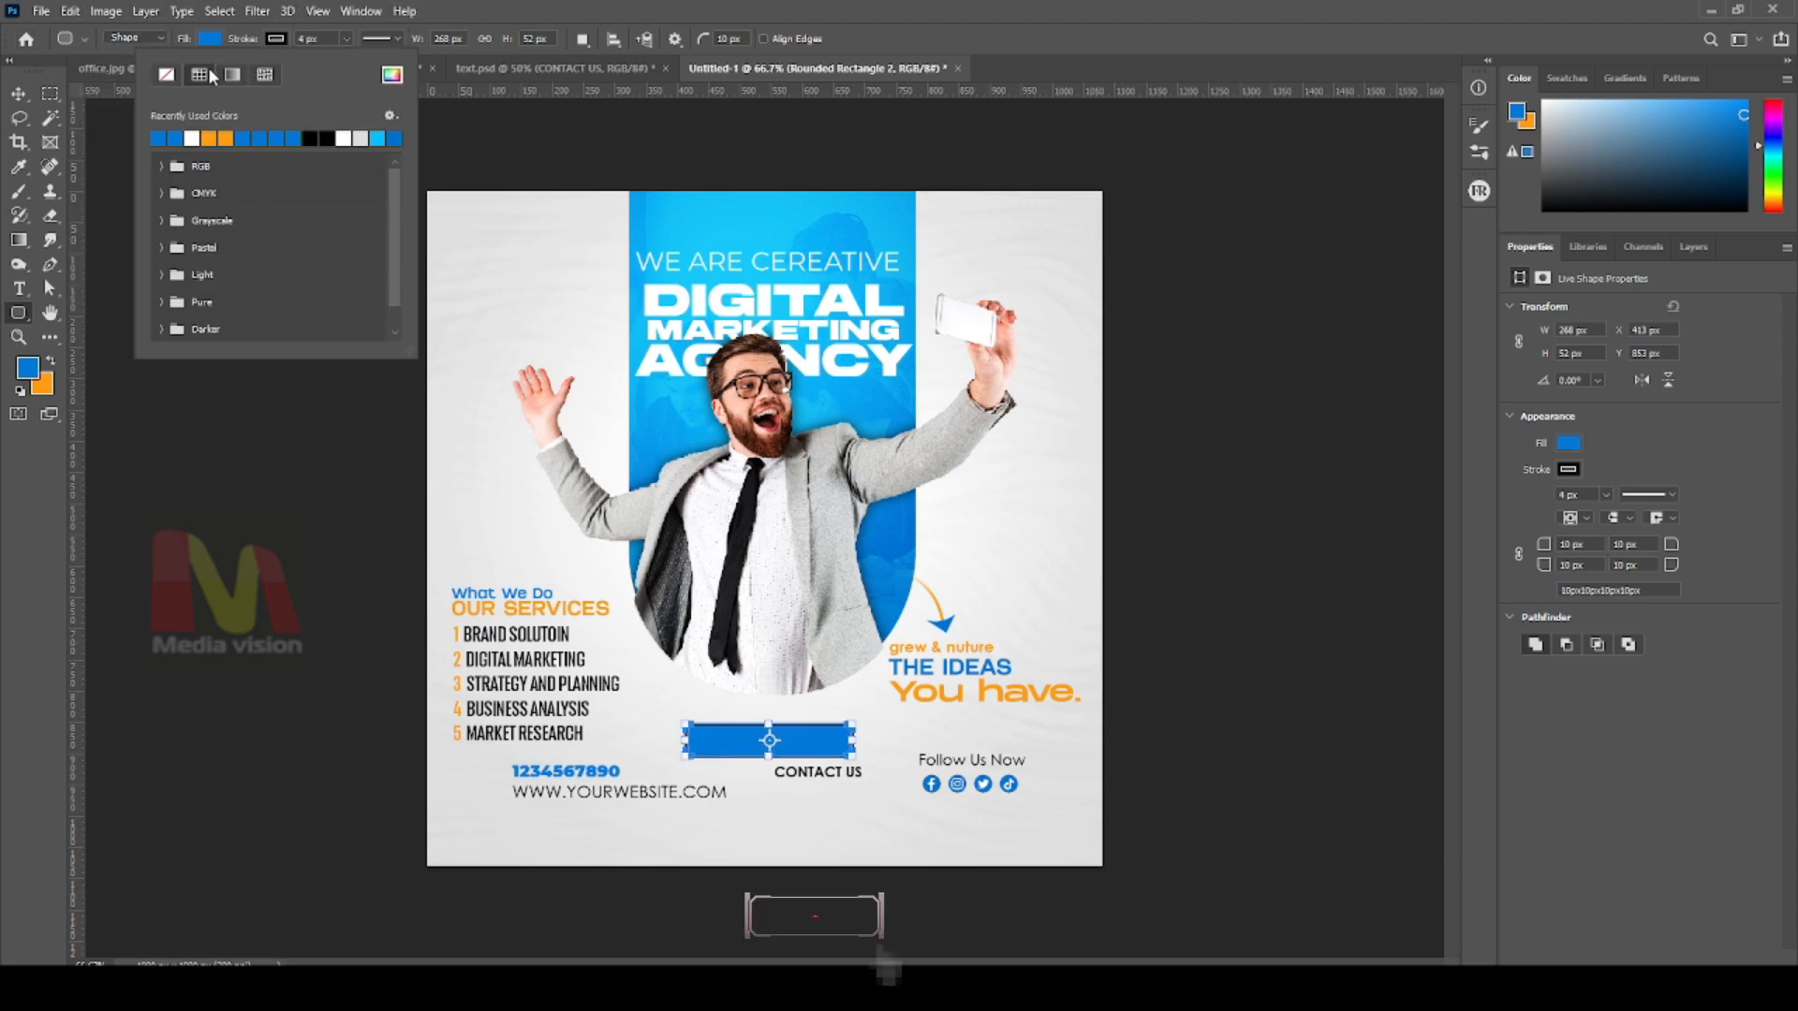
click(163, 74)
click(278, 44)
key(v)
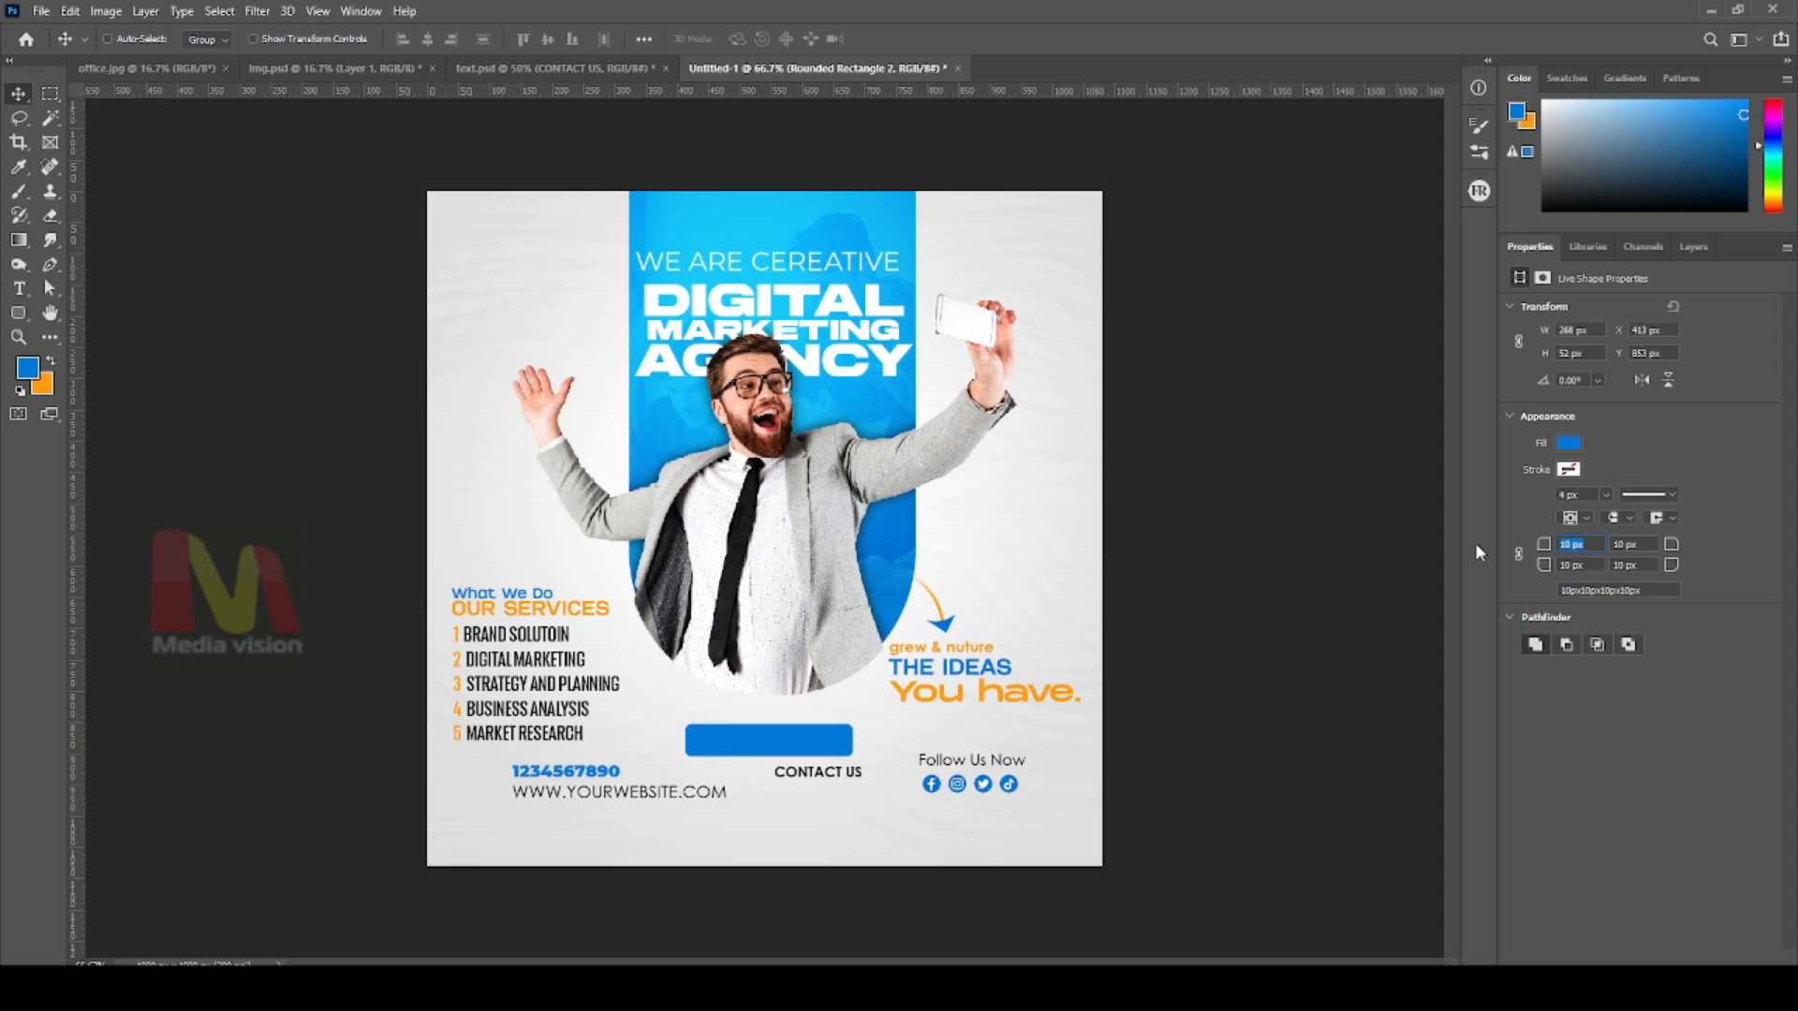
text(50)
key(Tab)
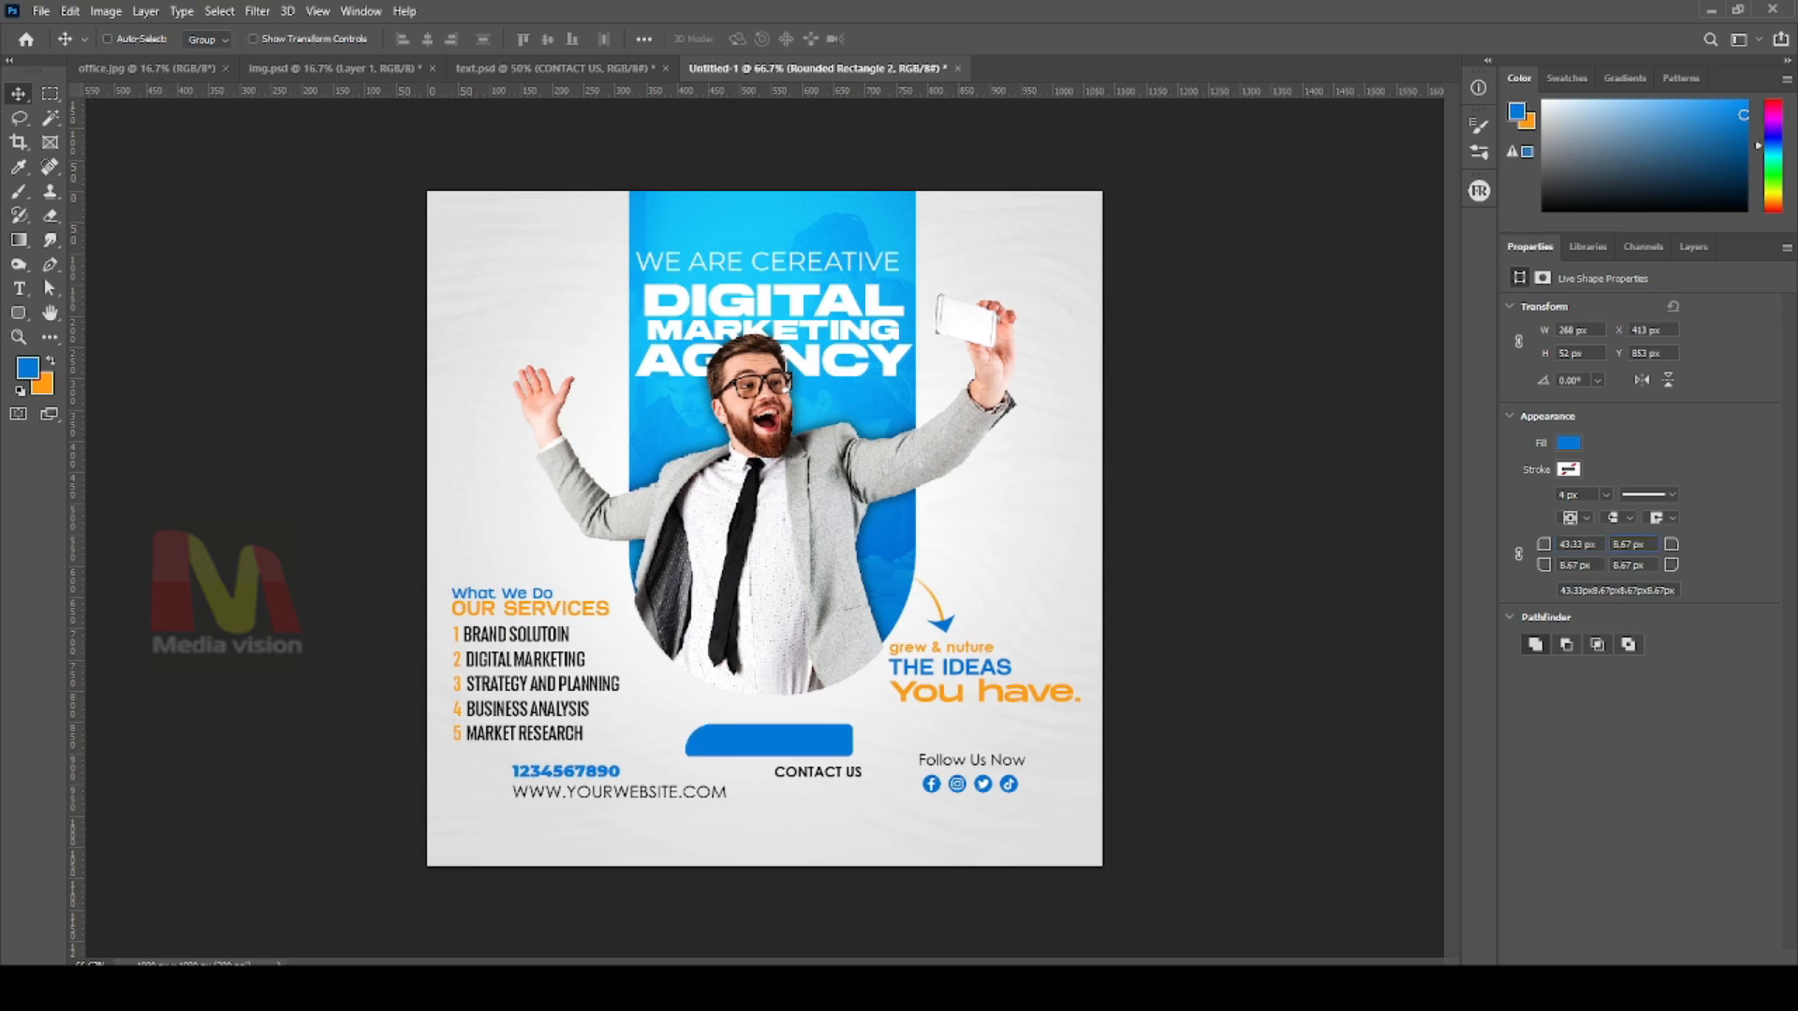
key(ctrl+z)
Link the blue rectangle's corner radii, round them all to 26 px and place the shape over the "CONTACT US" text
click(1519, 553)
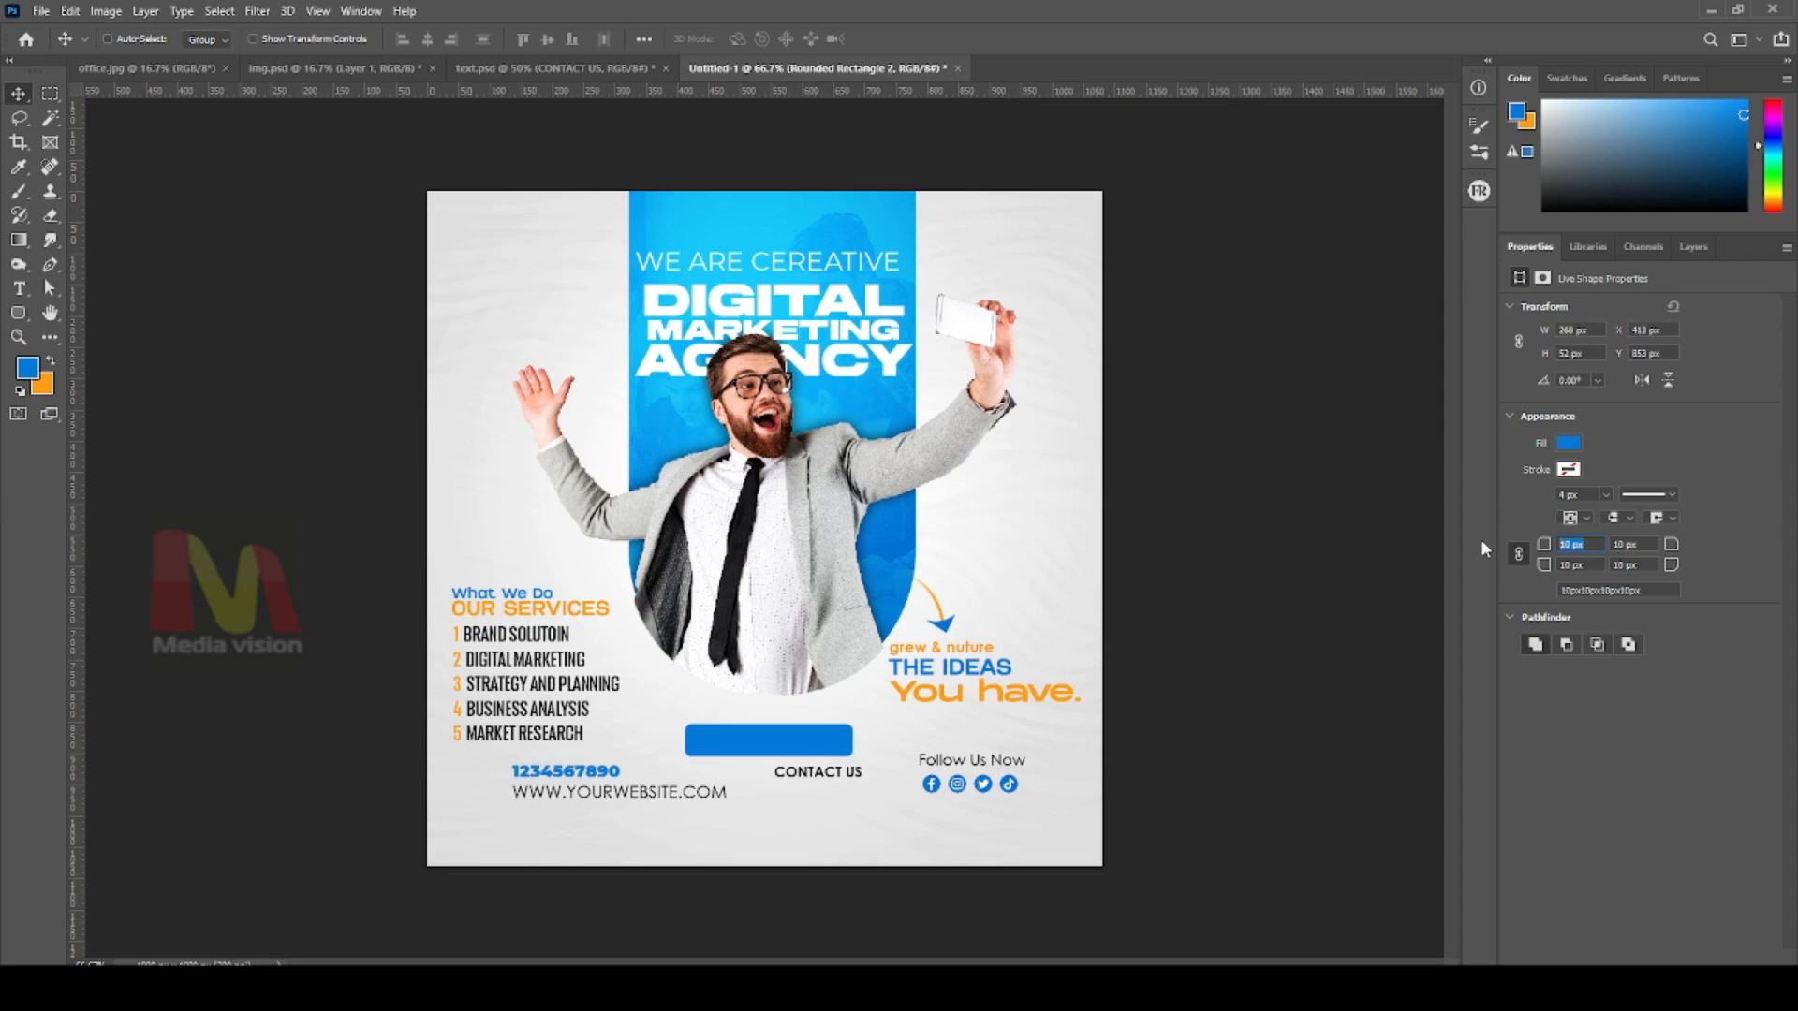
text(5)
drag(749, 757, 795, 786)
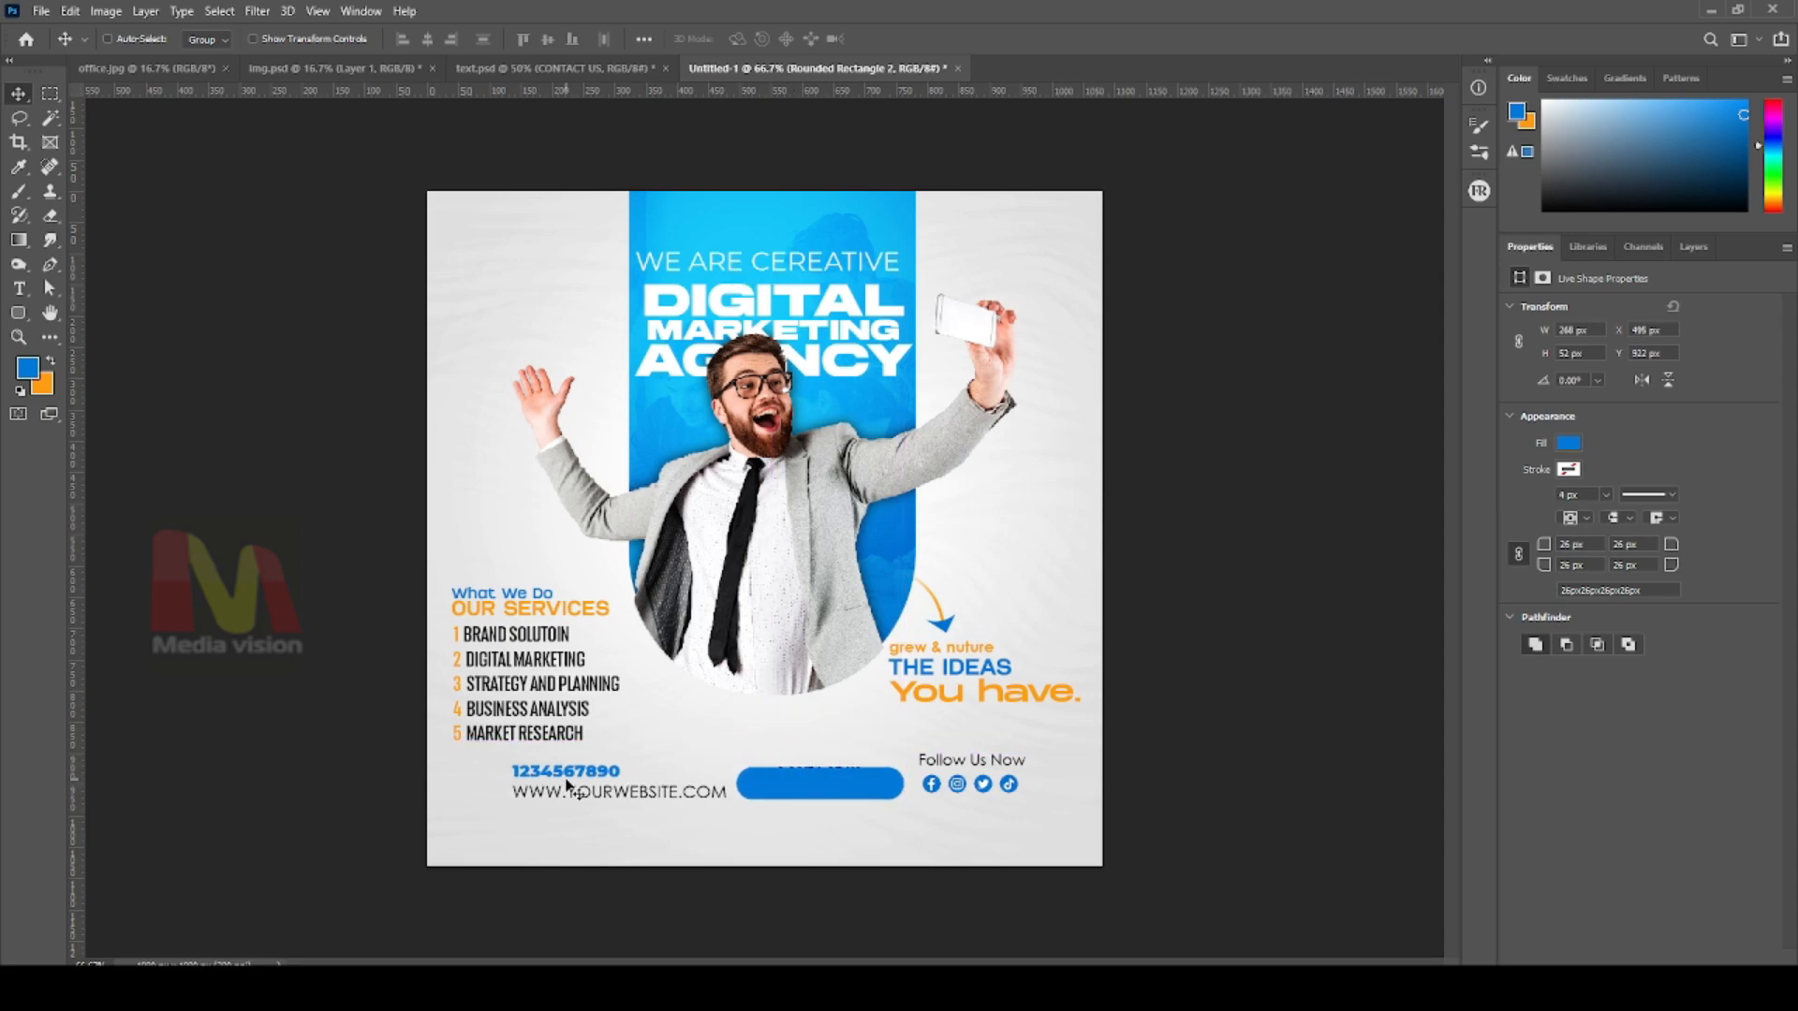
Move the "OUR SERVICES" heading and list up slightly to leave more space above the phone number
right_click(496, 600)
click(524, 604)
drag(512, 621, 513, 597)
Shift the phone number and website text and the blue rounded rectangle slightly up and to the left
right_click(566, 773)
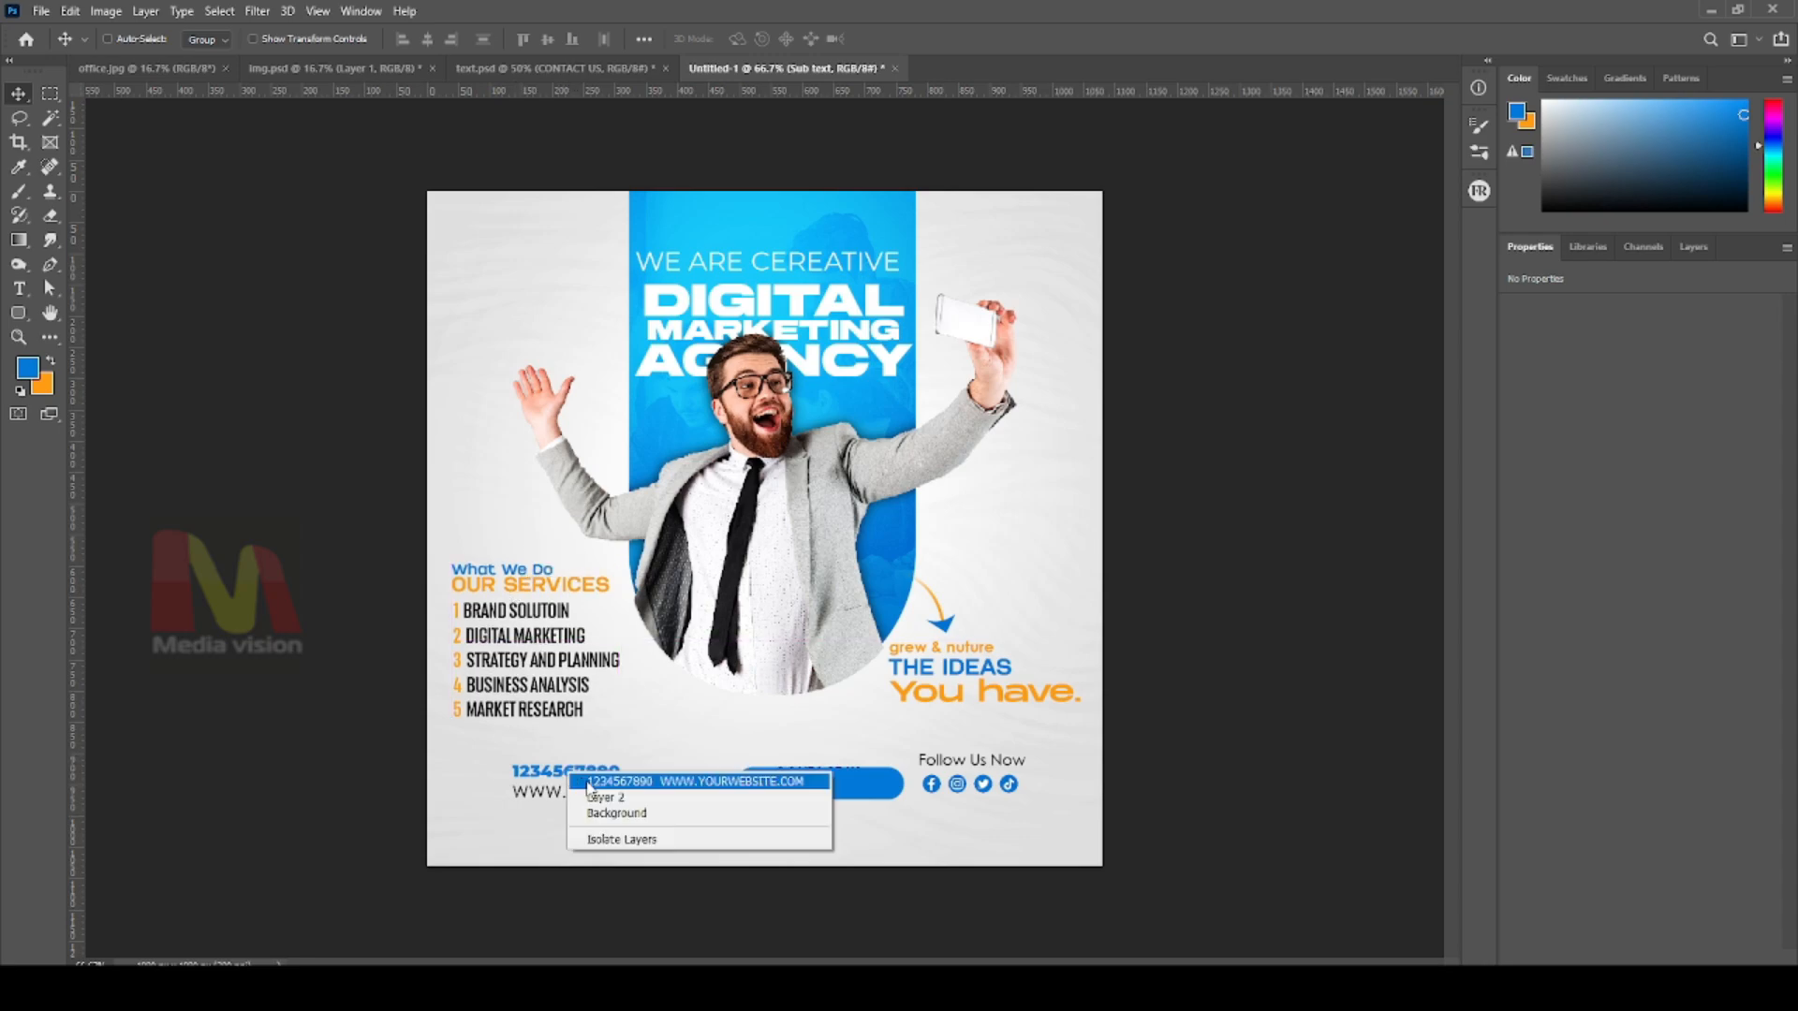
click(599, 783)
mouse_move(596, 792)
mouse_down()
mouse_move(590, 770)
mouse_move(579, 787)
mouse_up()
right_click(824, 779)
click(841, 790)
drag(841, 790, 838, 788)
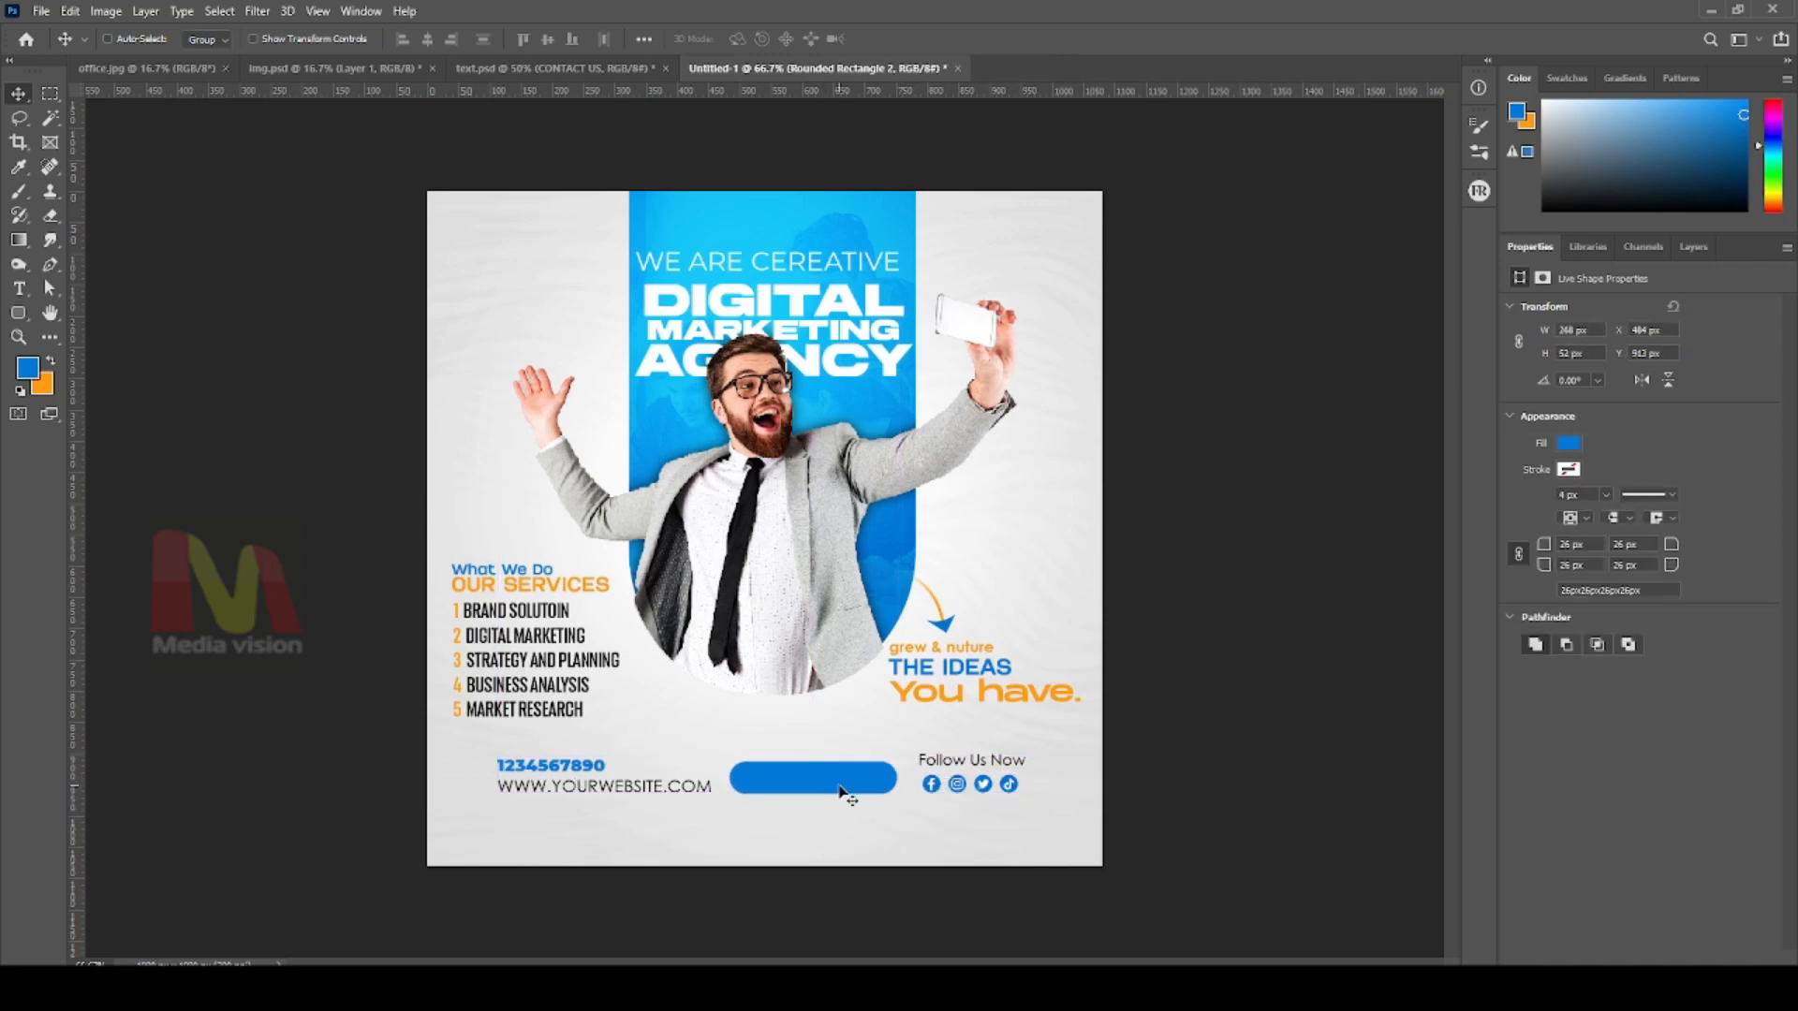
Duplicate the blue rounded rectangle and fill the copy with the orange background color
right_click(789, 778)
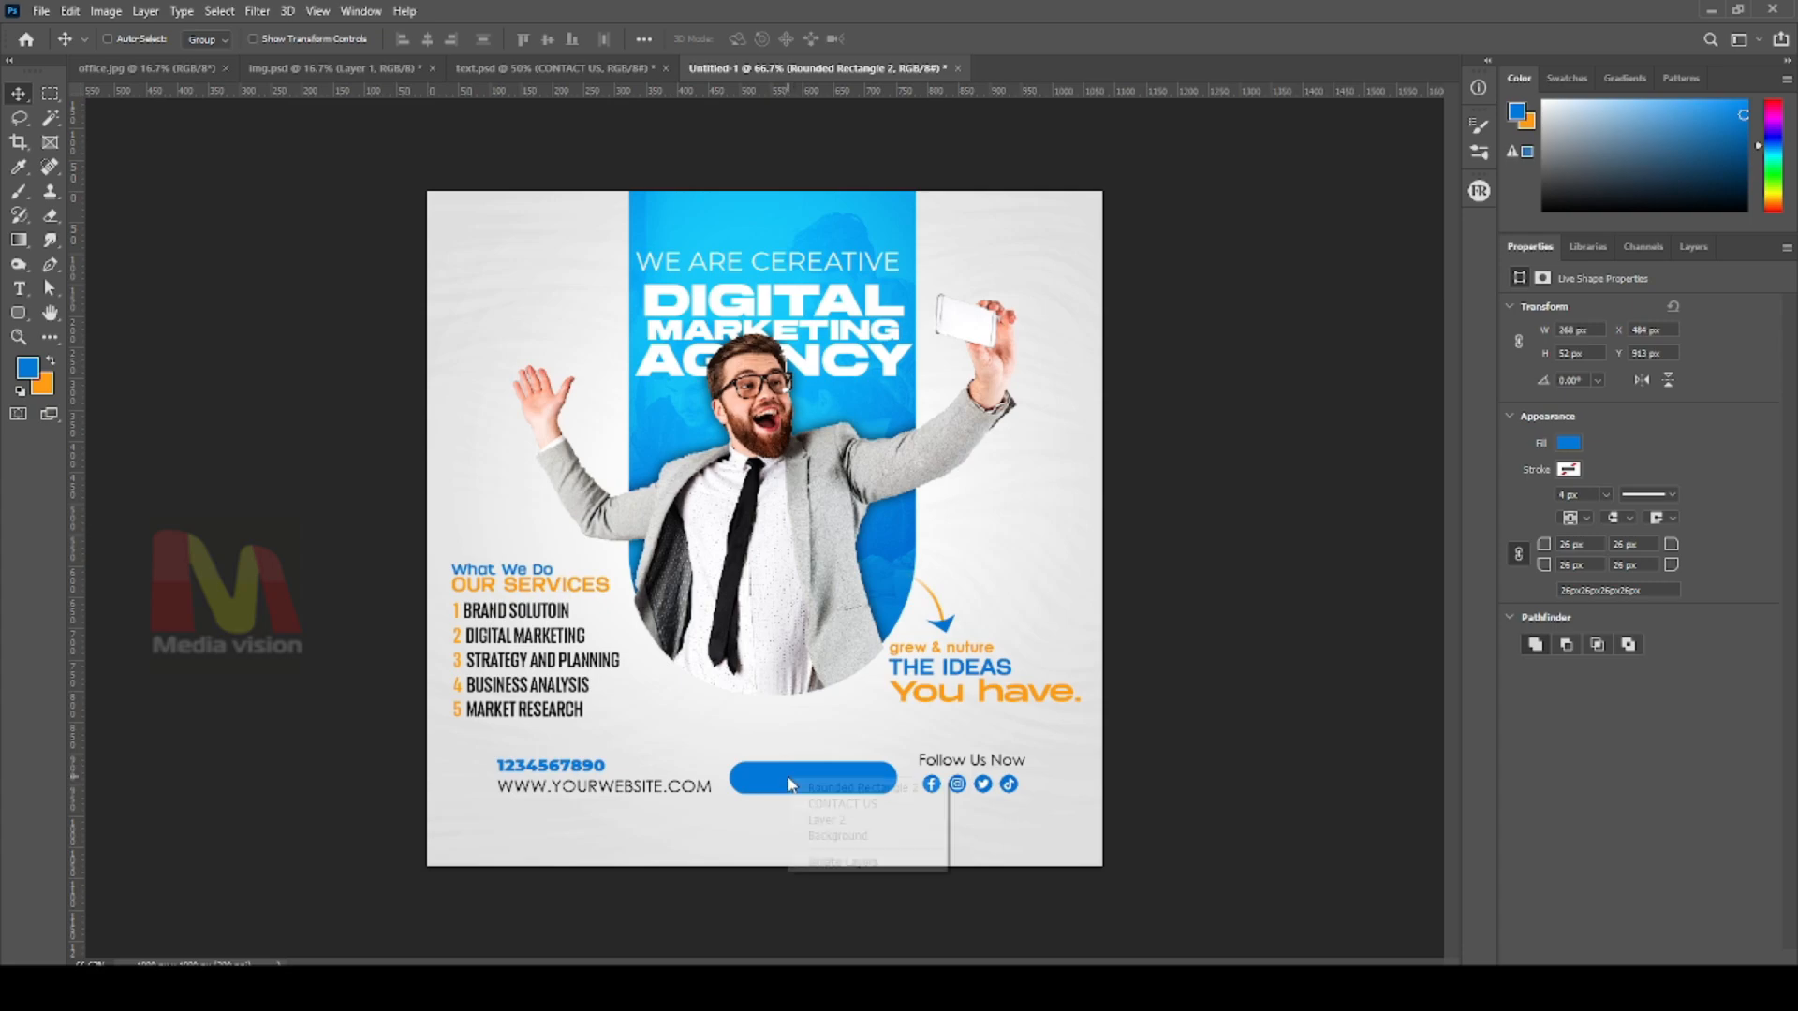
click(806, 790)
right_click(797, 775)
click(812, 792)
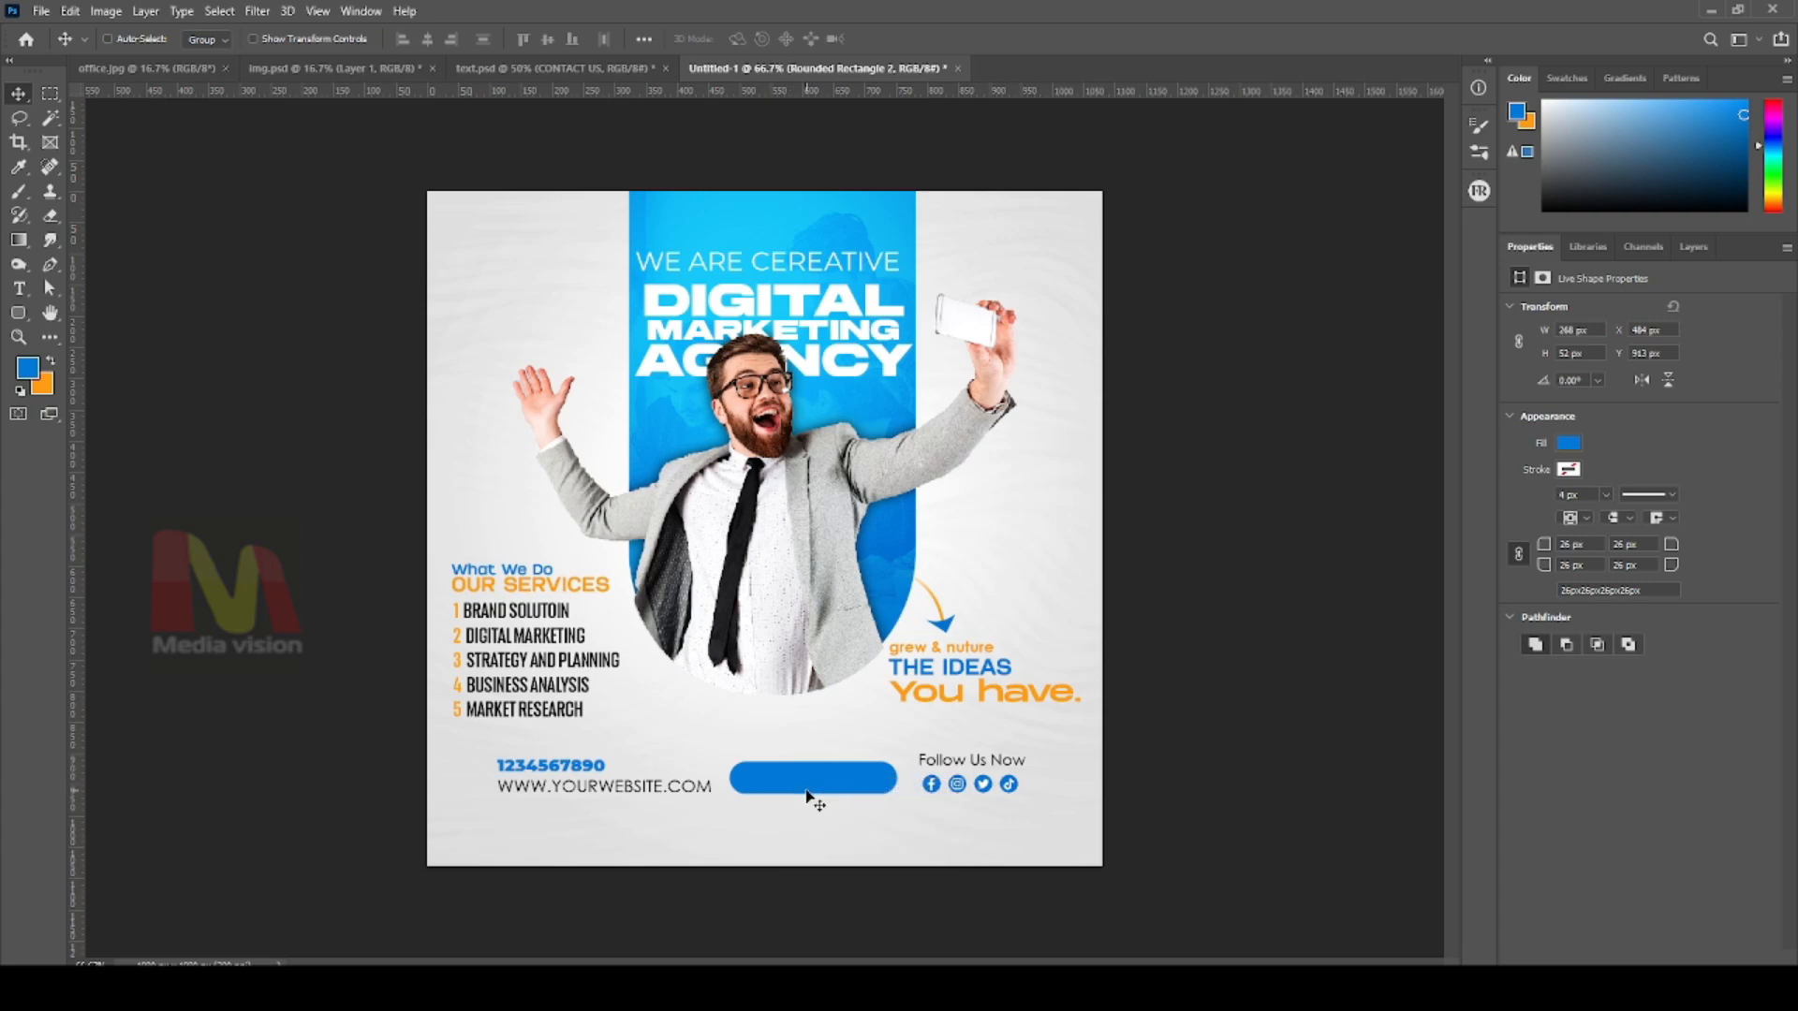
key(ctrl+j)
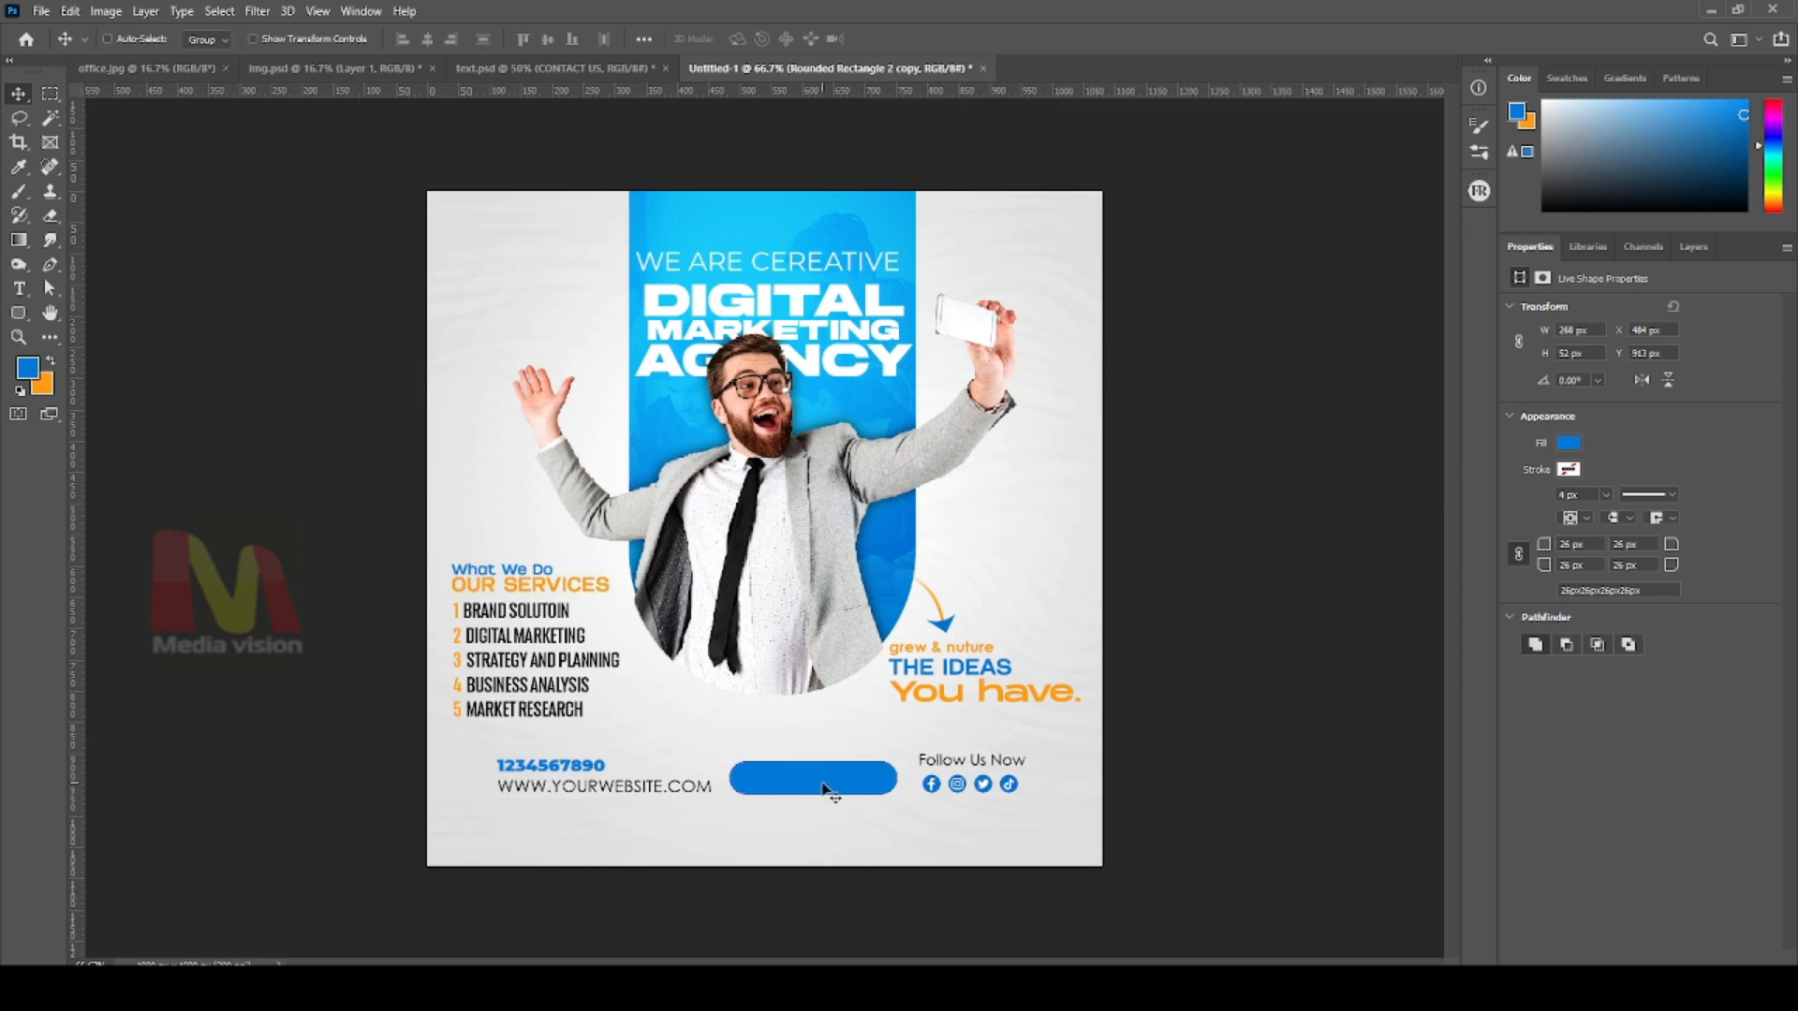
key(ctrl+BackSpace)
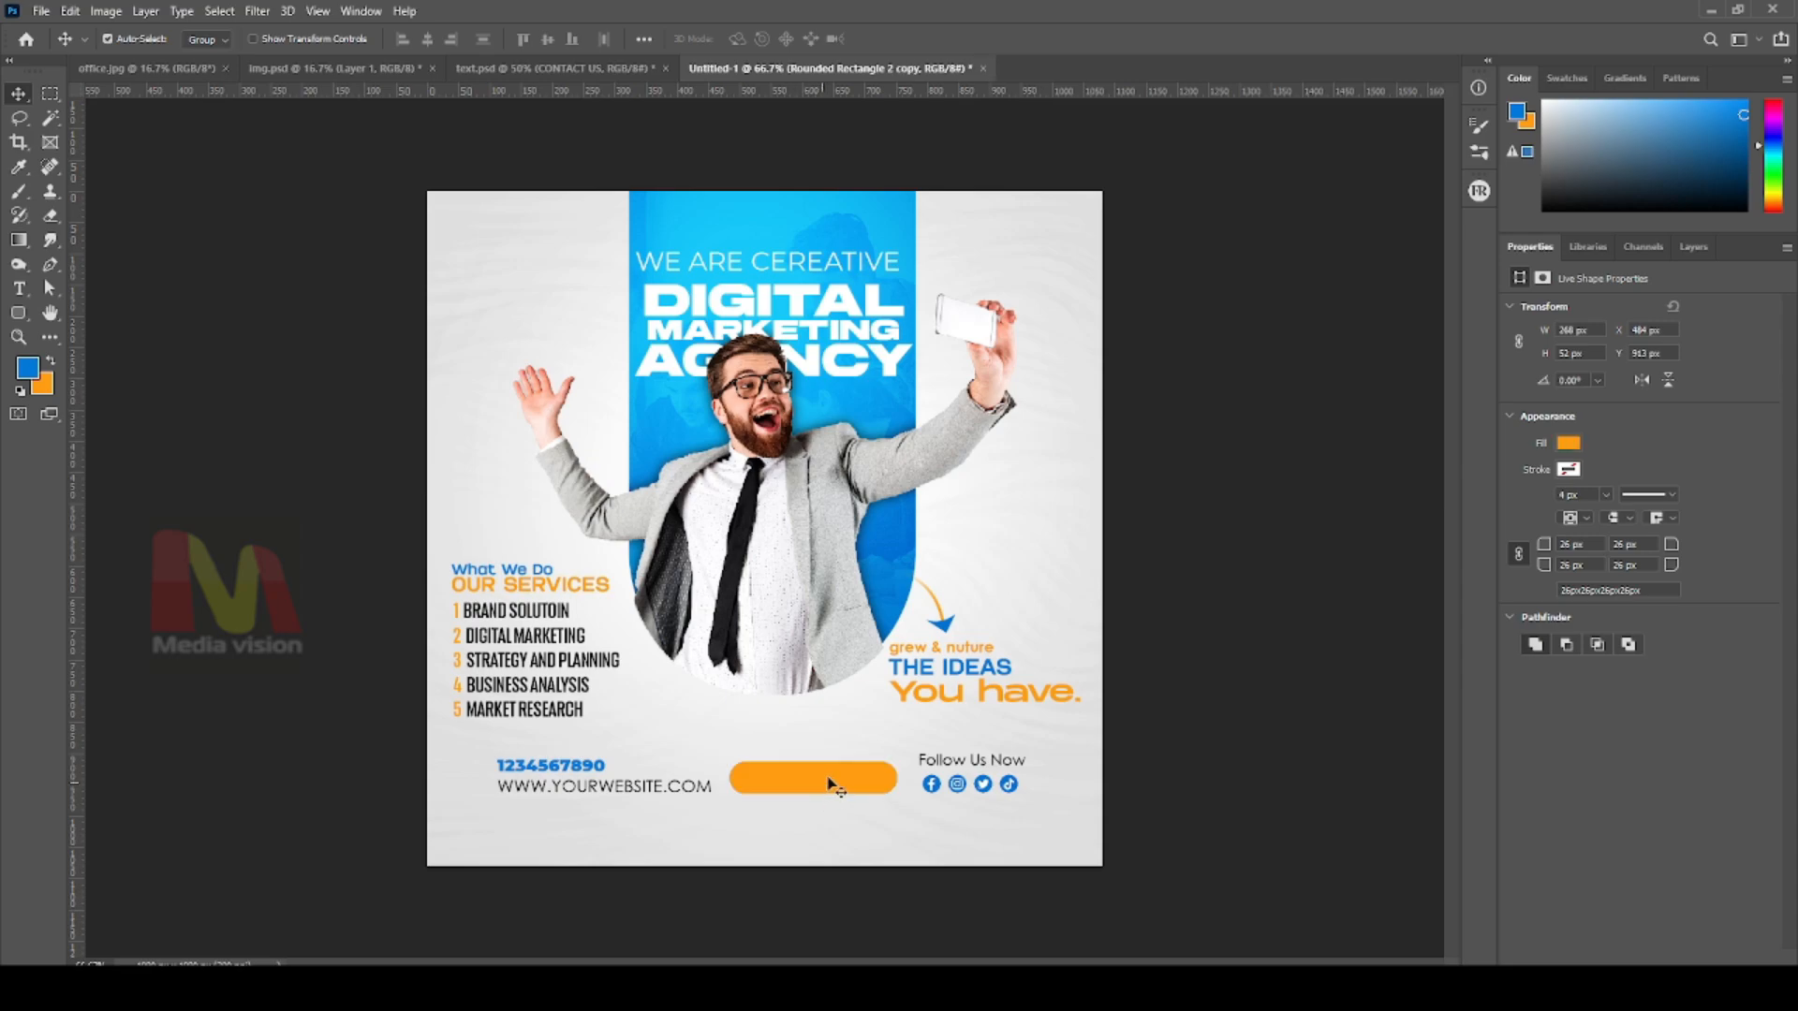
Clip the orange copy to the blue rounded rectangle and slide it left so only the button's left end is orange
click(1693, 249)
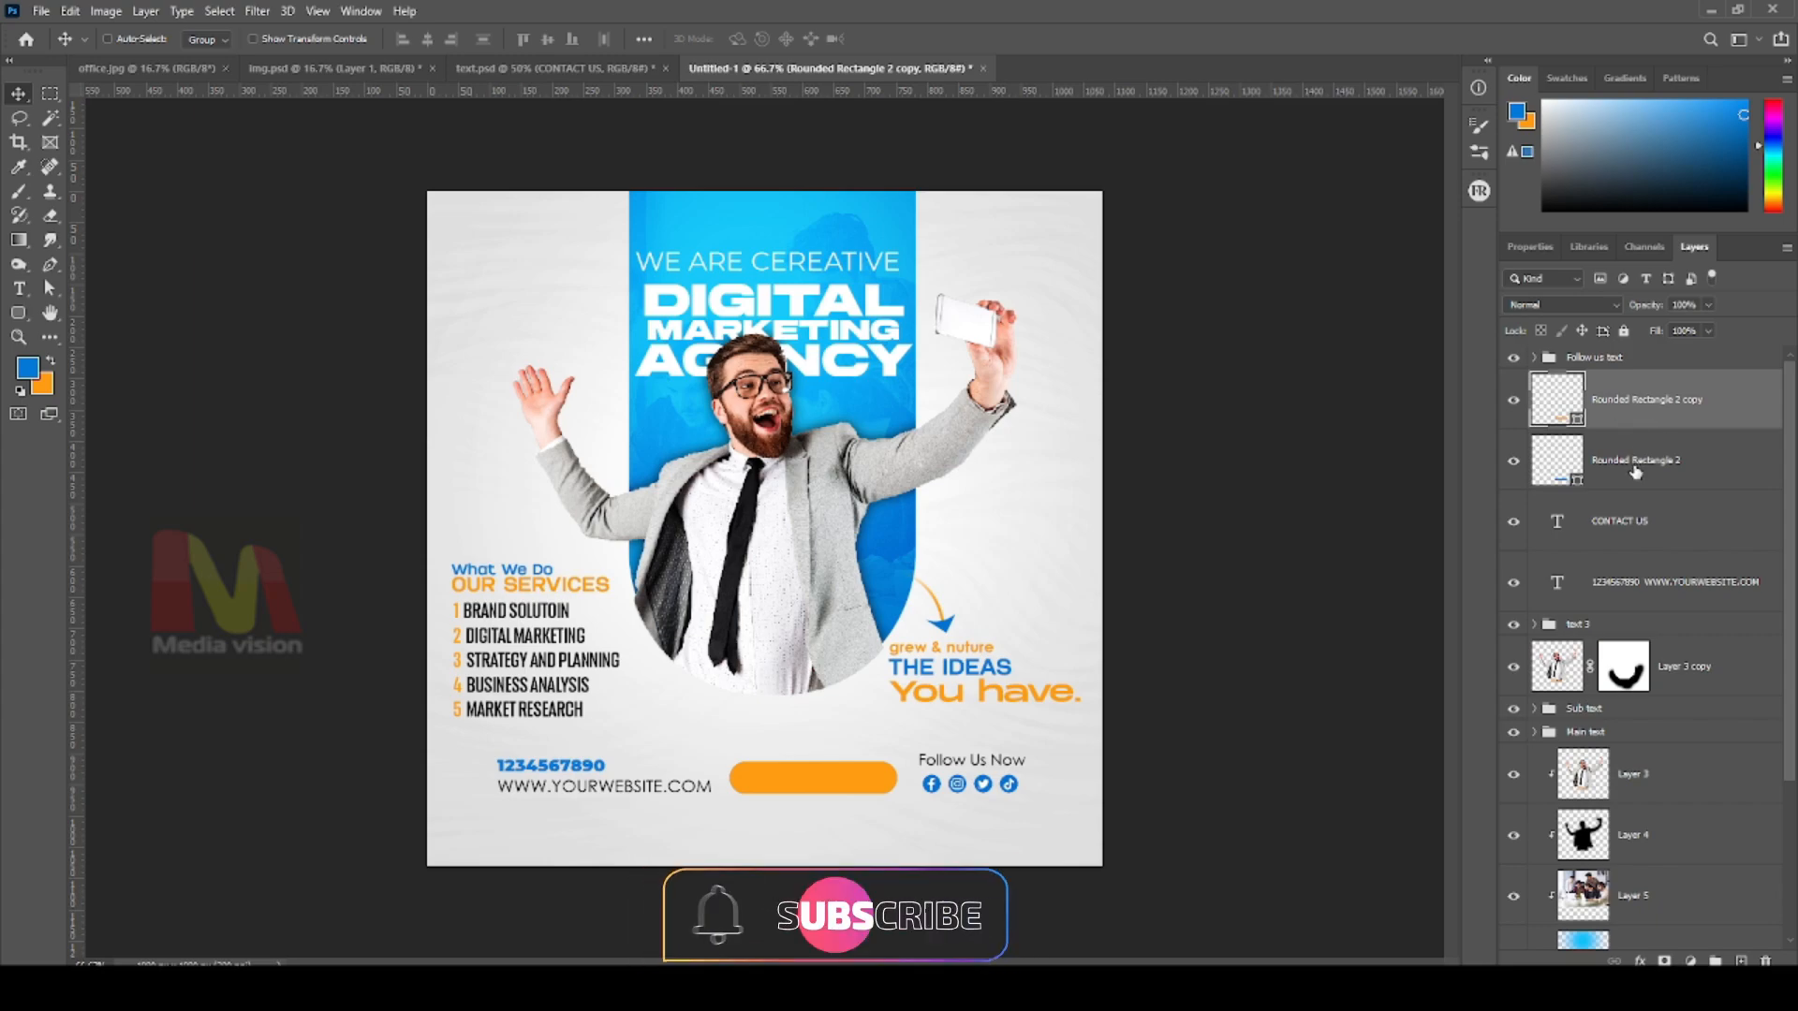
right_click(1754, 401)
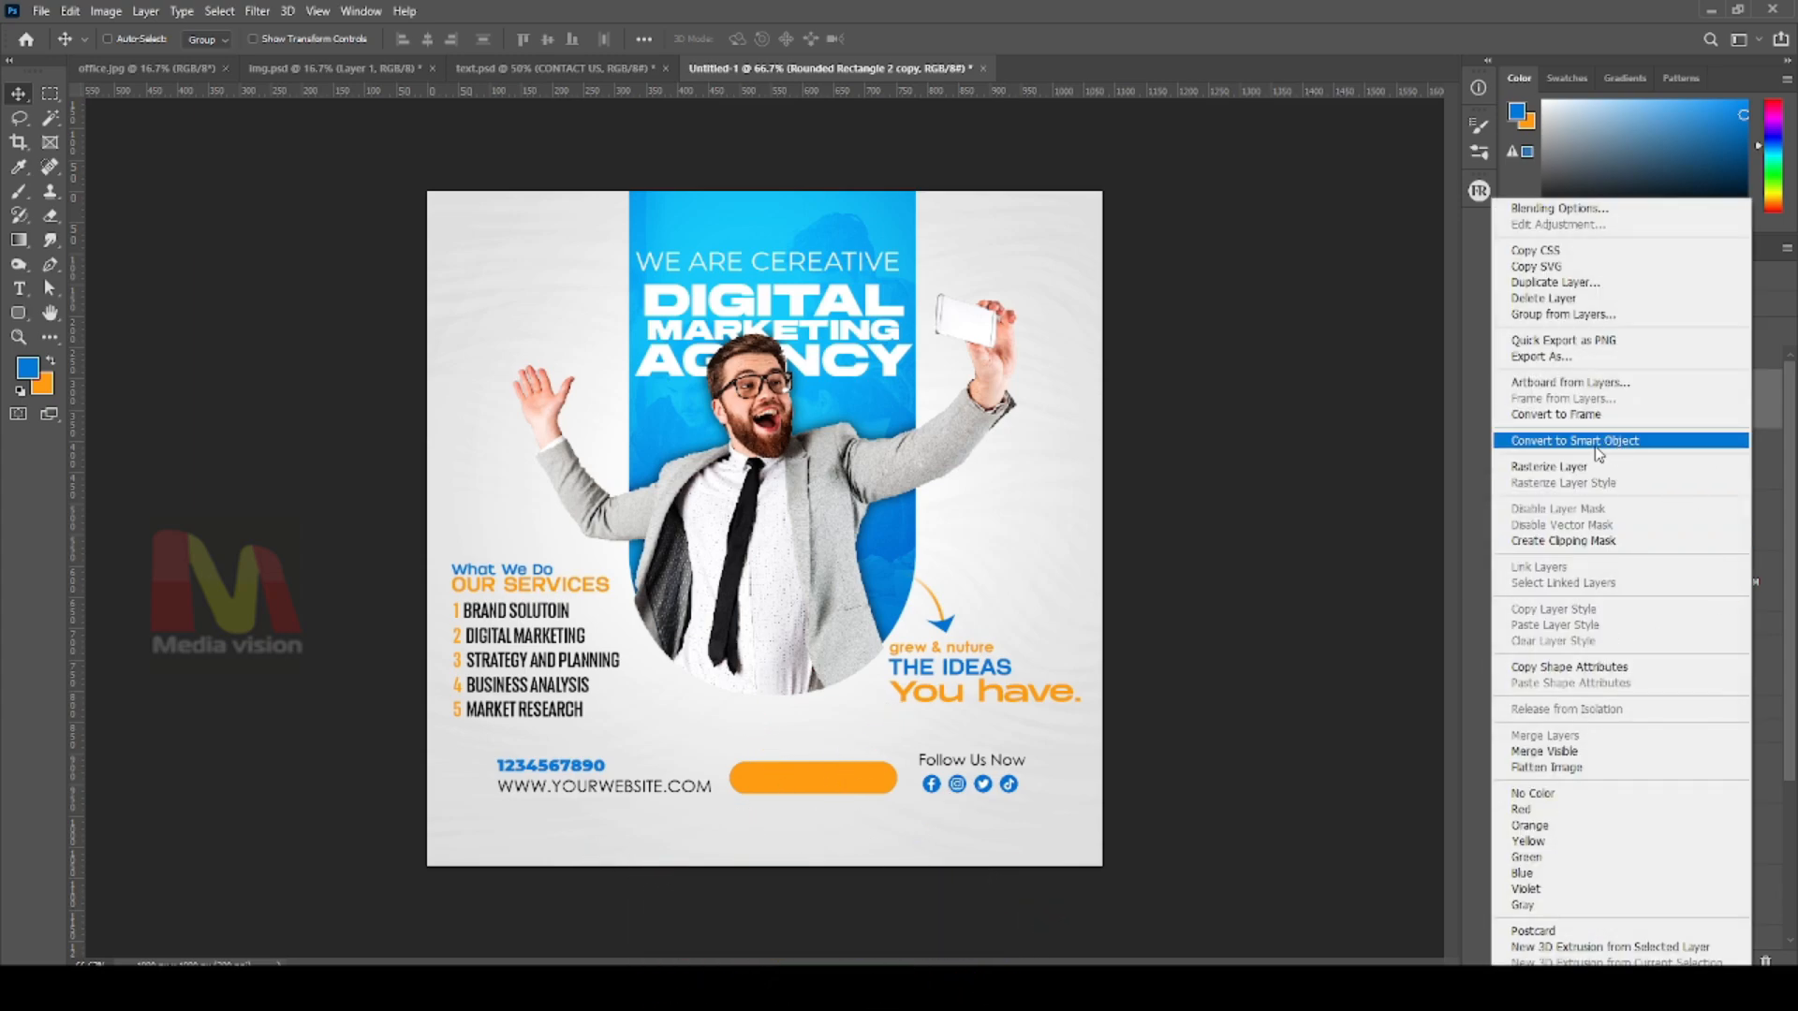
click(1573, 541)
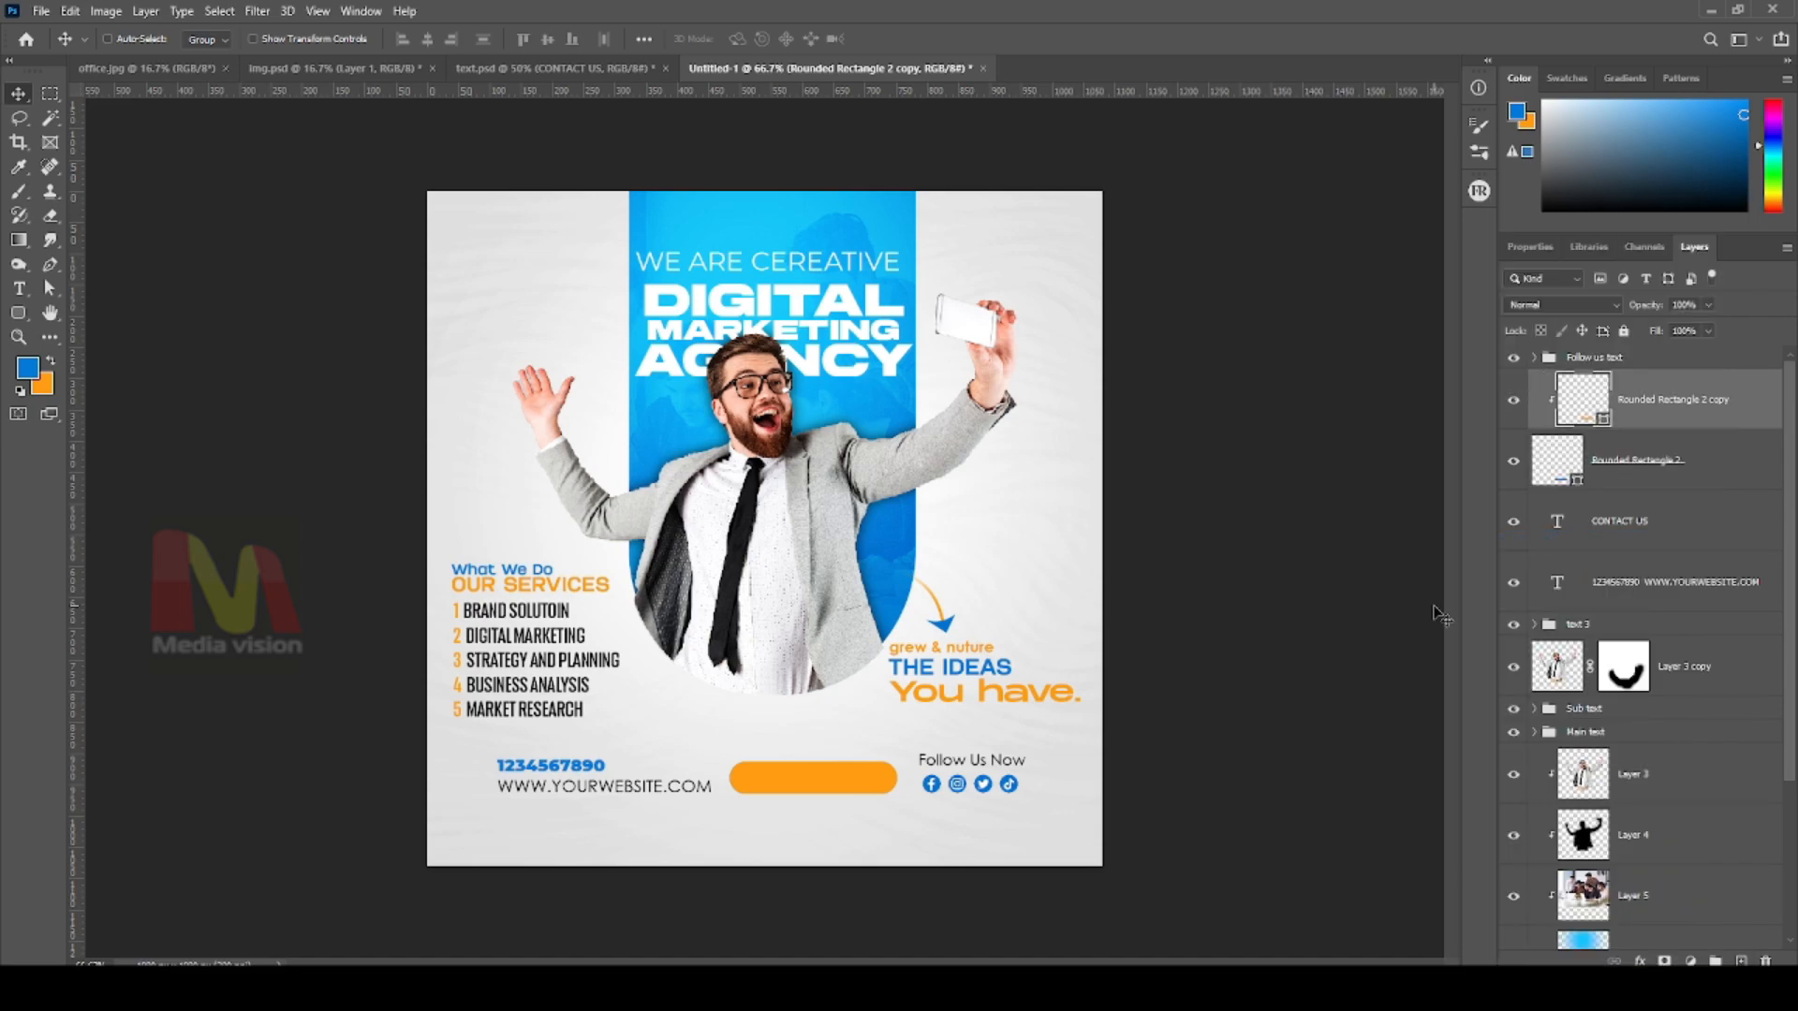
drag(859, 785, 749, 783)
key(a)
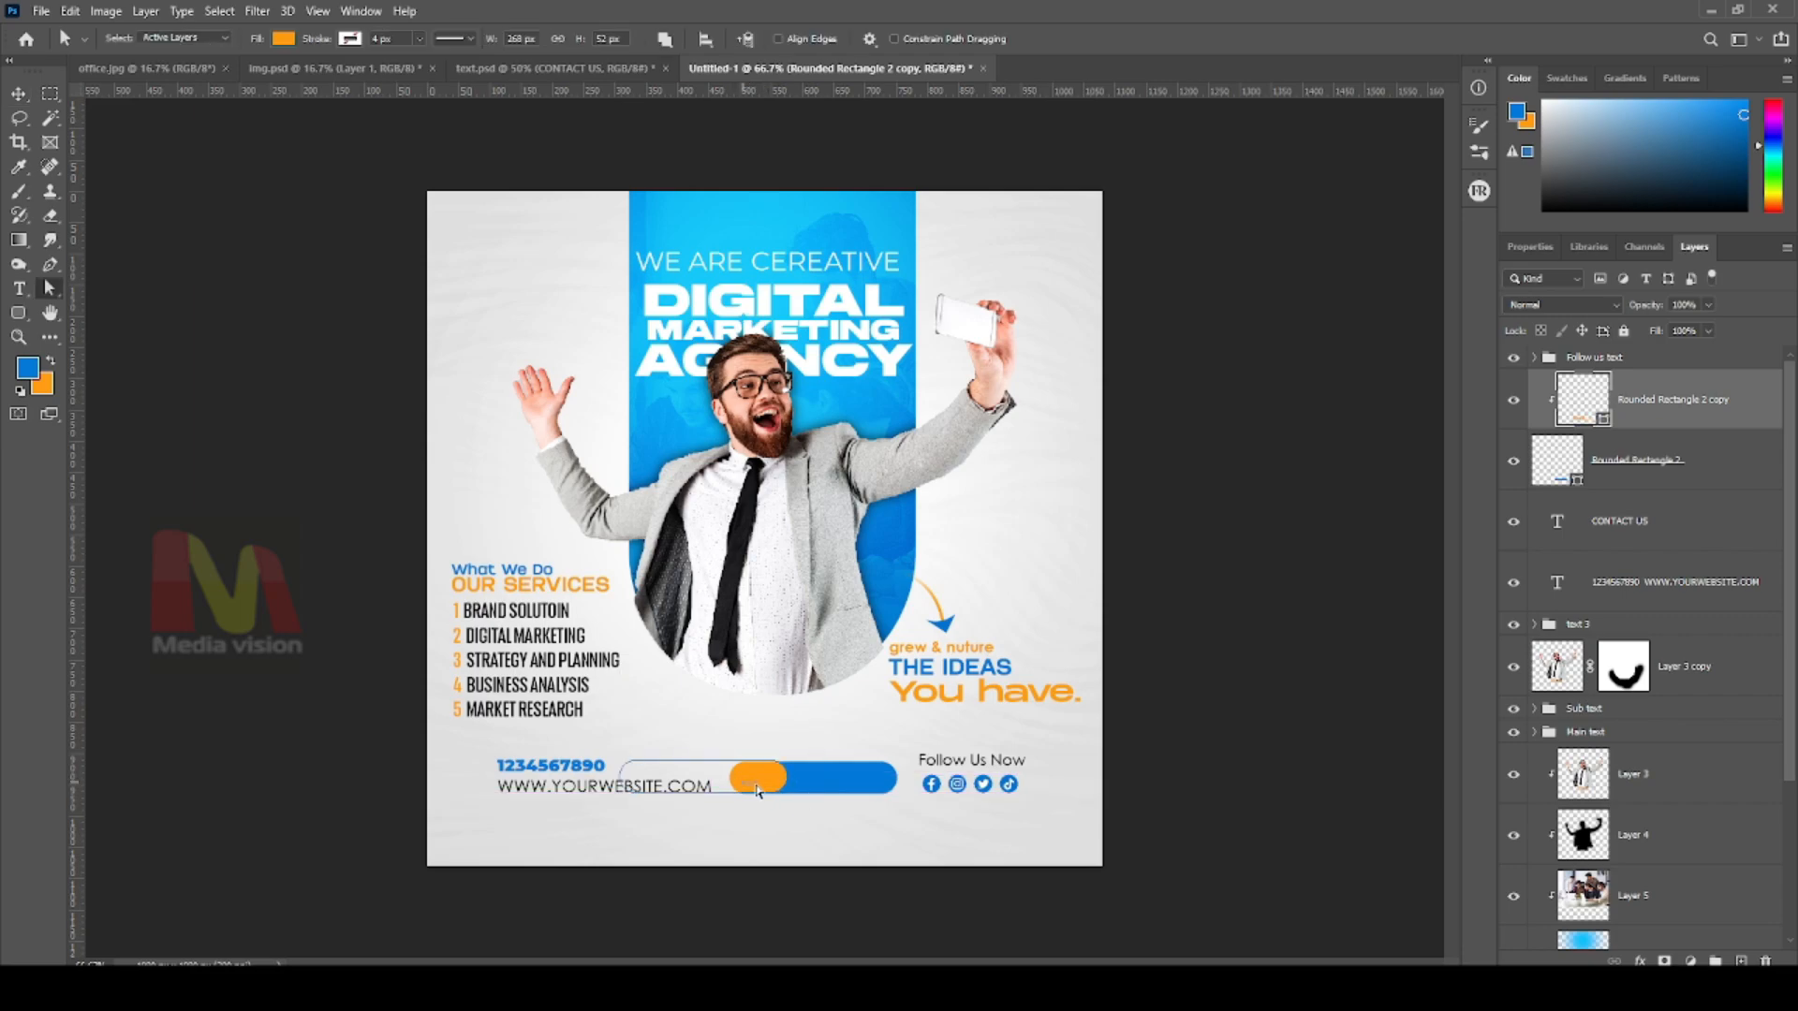
key(v)
mouse_move(778, 791)
mouse_down()
mouse_move(872, 787)
mouse_move(754, 785)
mouse_move(791, 785)
mouse_up()
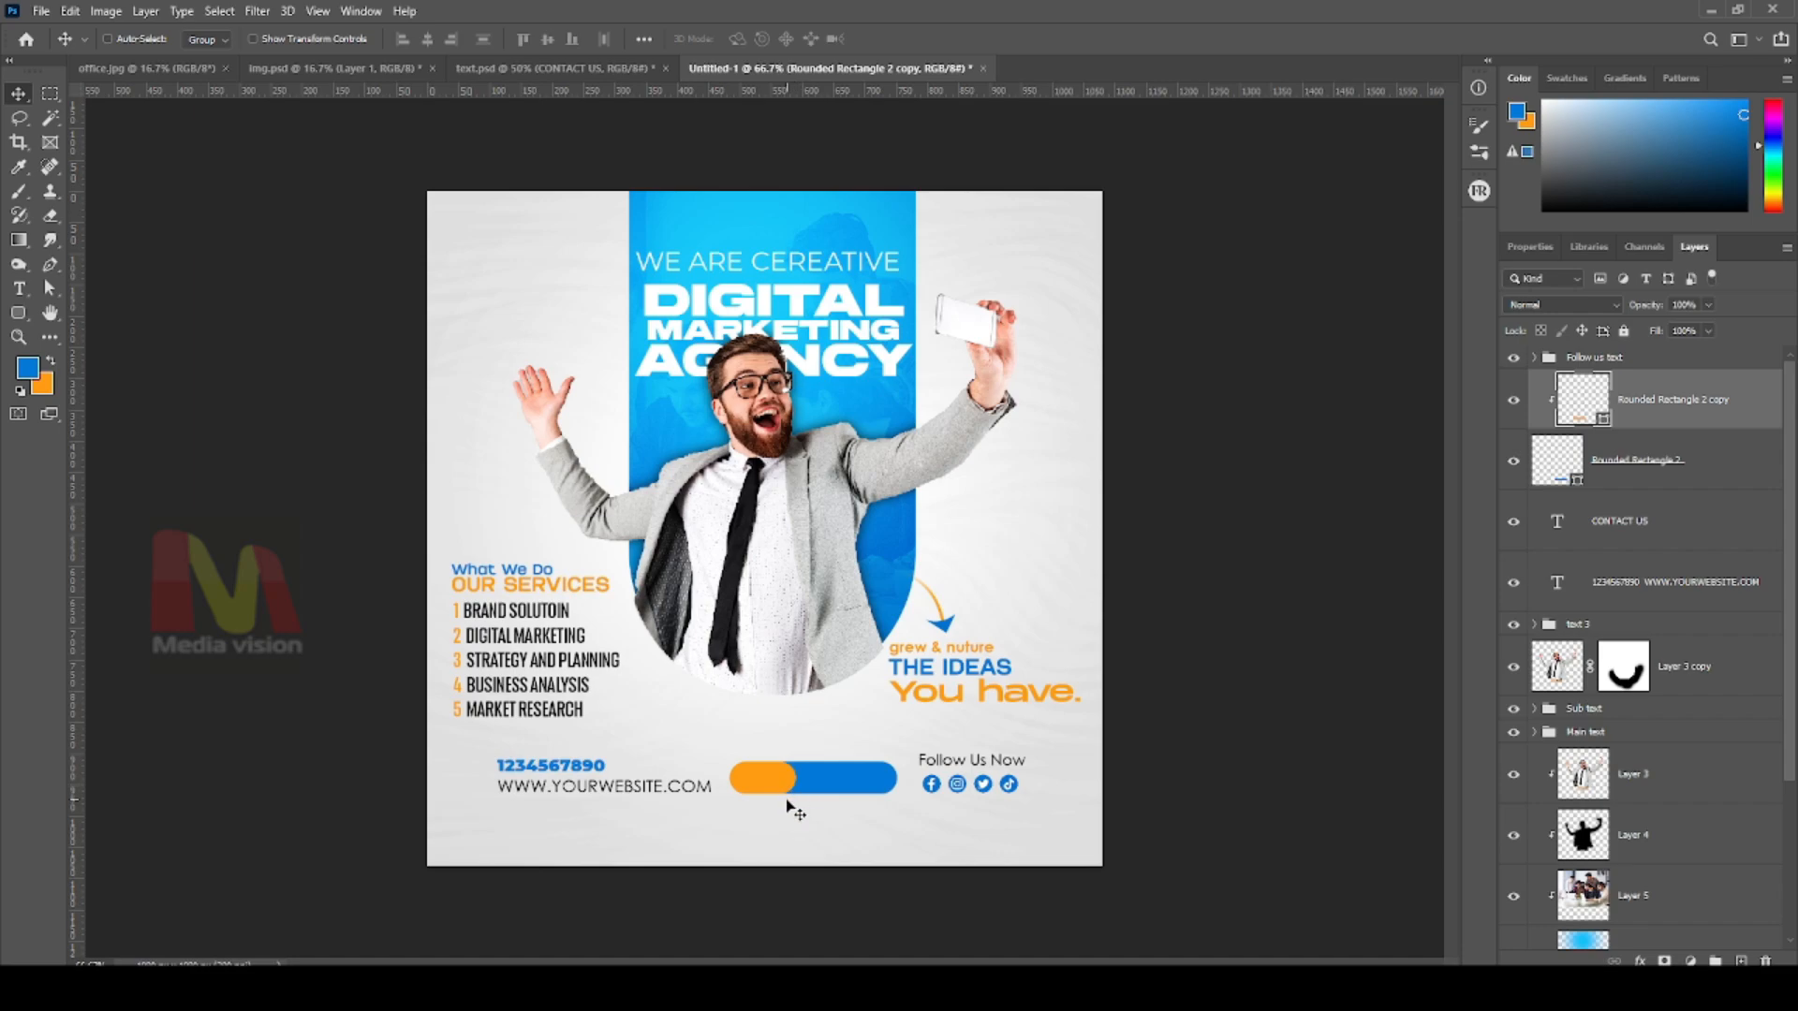
Unlink the orange shape's corner radii and set both right-hand corners to 0 px for a straight edge
click(1530, 247)
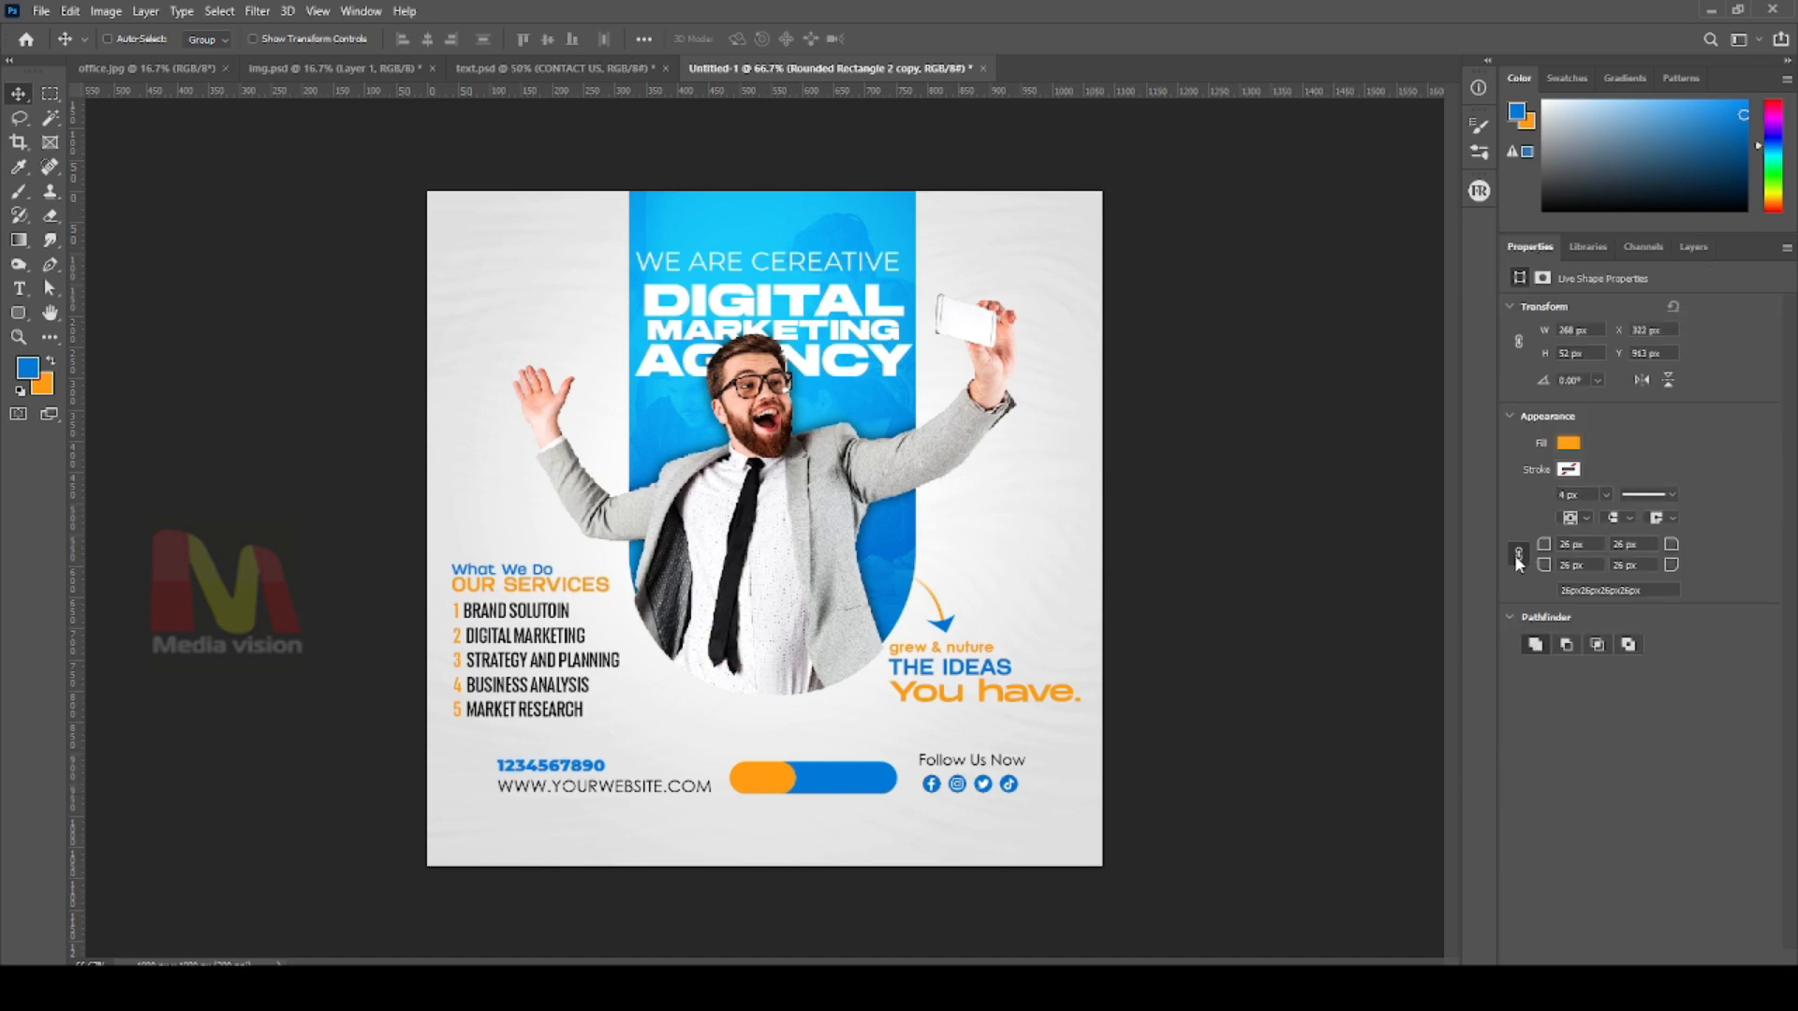
click(1642, 546)
key(Tab)
text(0)
key(Return)
right_click(761, 782)
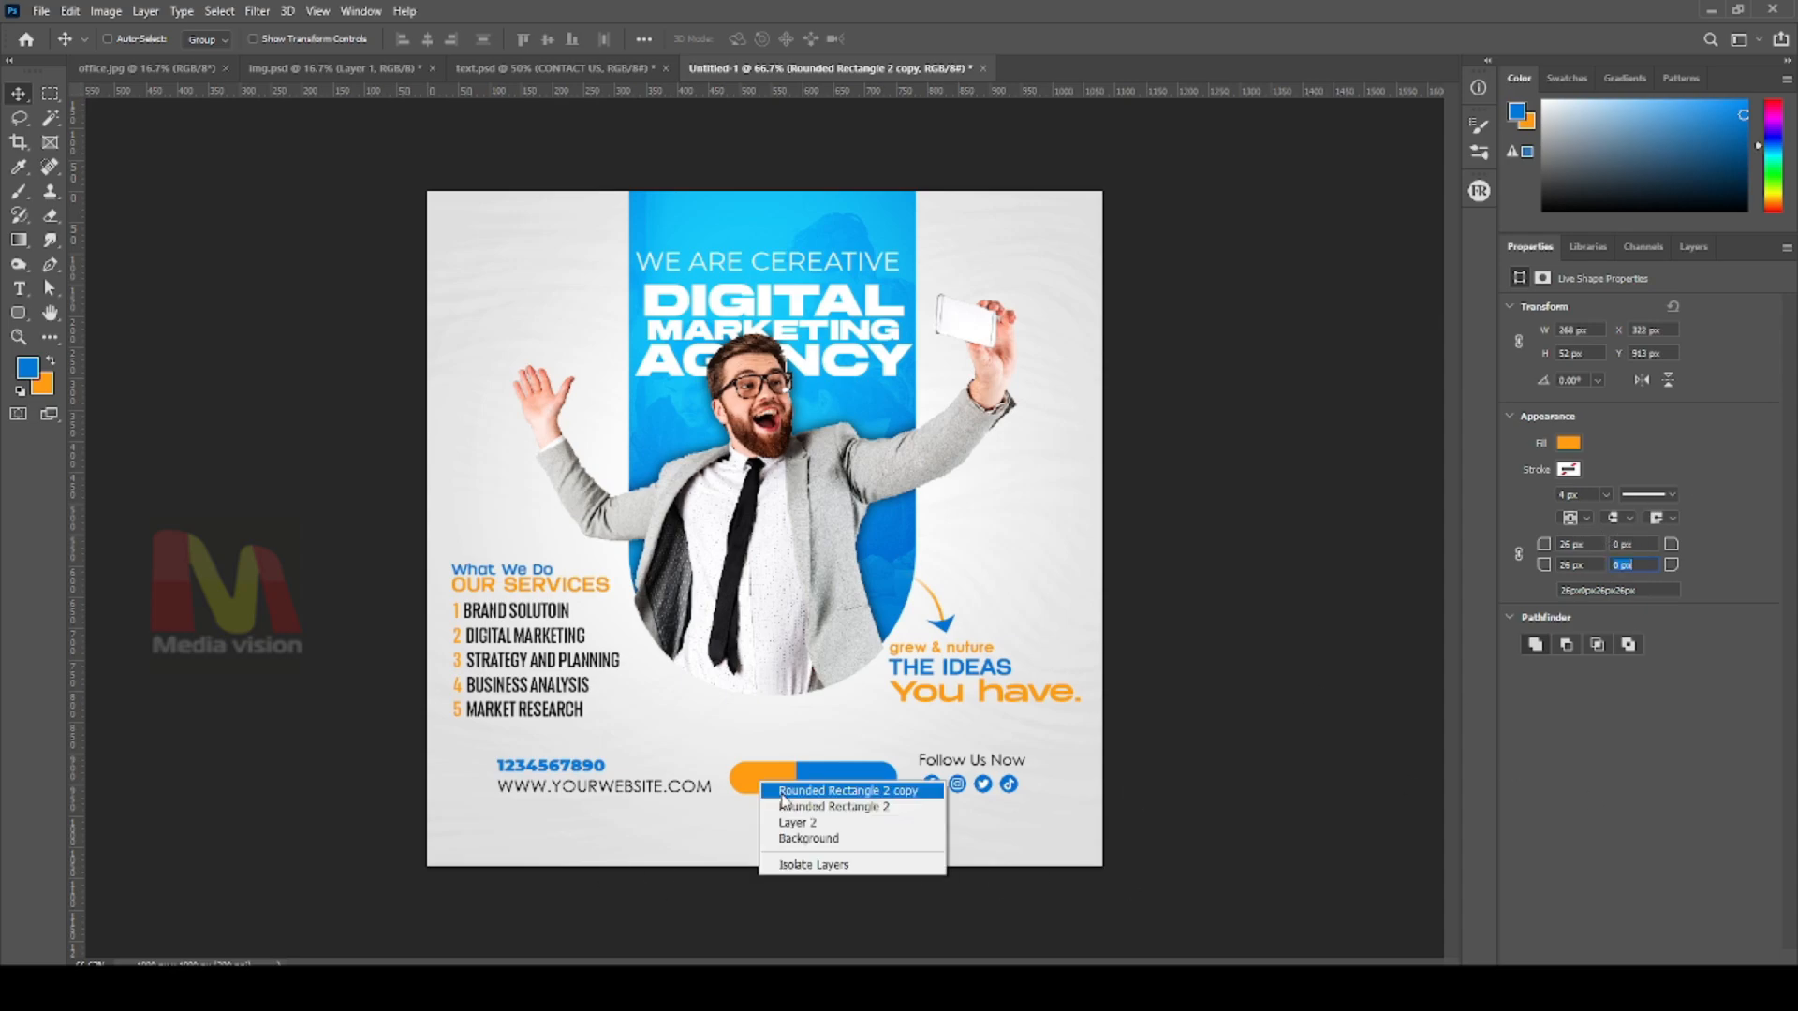
click(772, 790)
drag(773, 791, 782, 790)
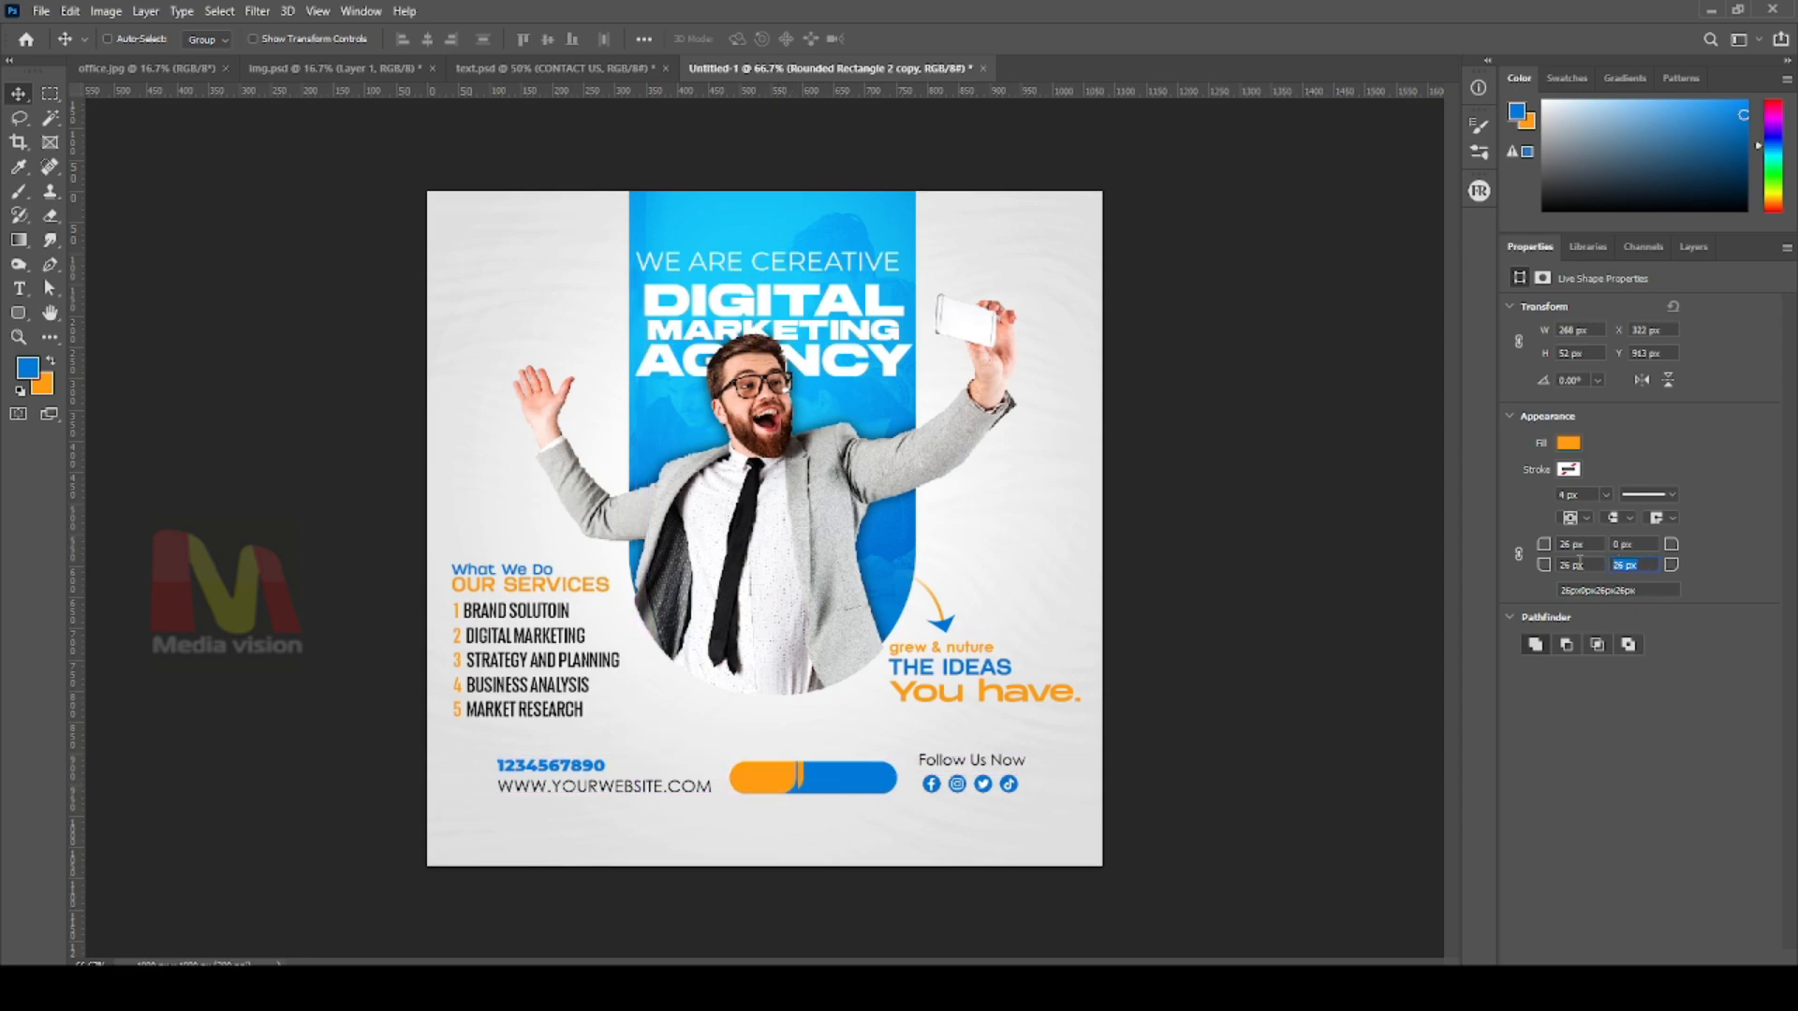
text(0)
key(Return)
Slide the orange shape further left so it covers roughly the left quarter of the button
mouse_move(774, 786)
mouse_down()
mouse_move(791, 788)
mouse_move(774, 786)
mouse_up()
key(shift+Left)
key(shift+Left)
Bring the "CONTACT US" text layer above the button shapes and position it on the button's blue section
click(1693, 246)
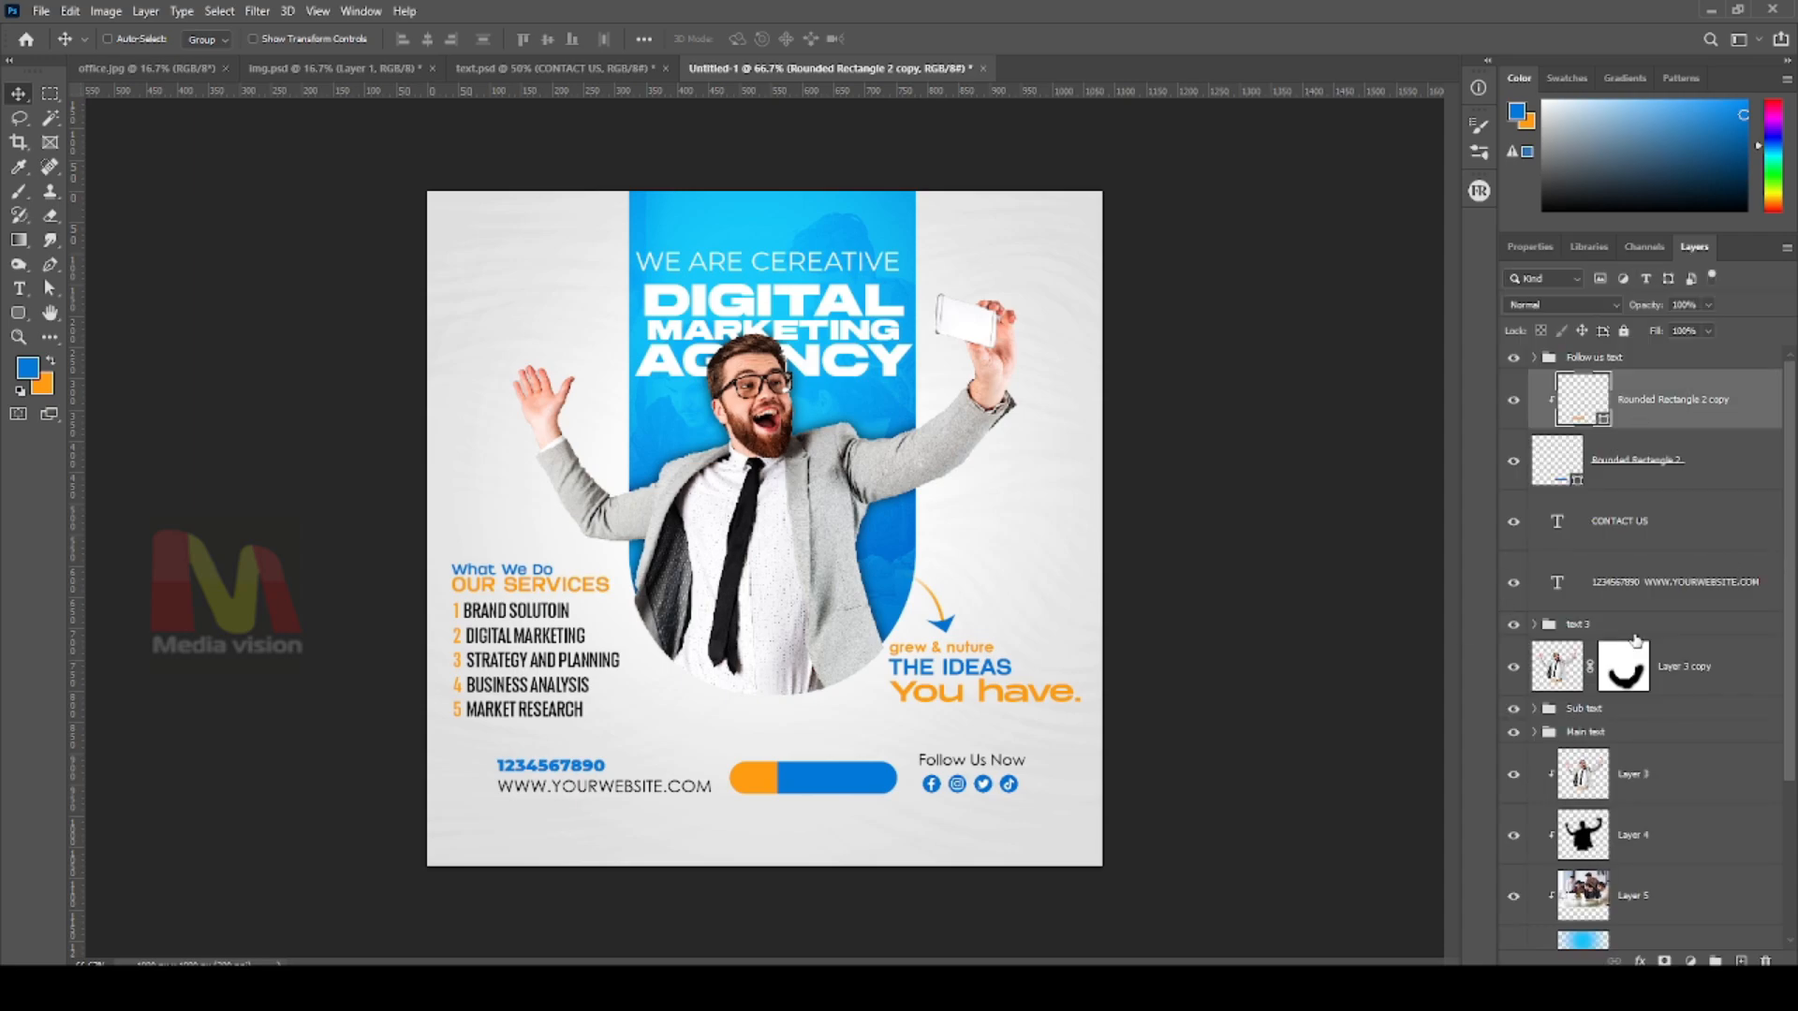
click(1654, 529)
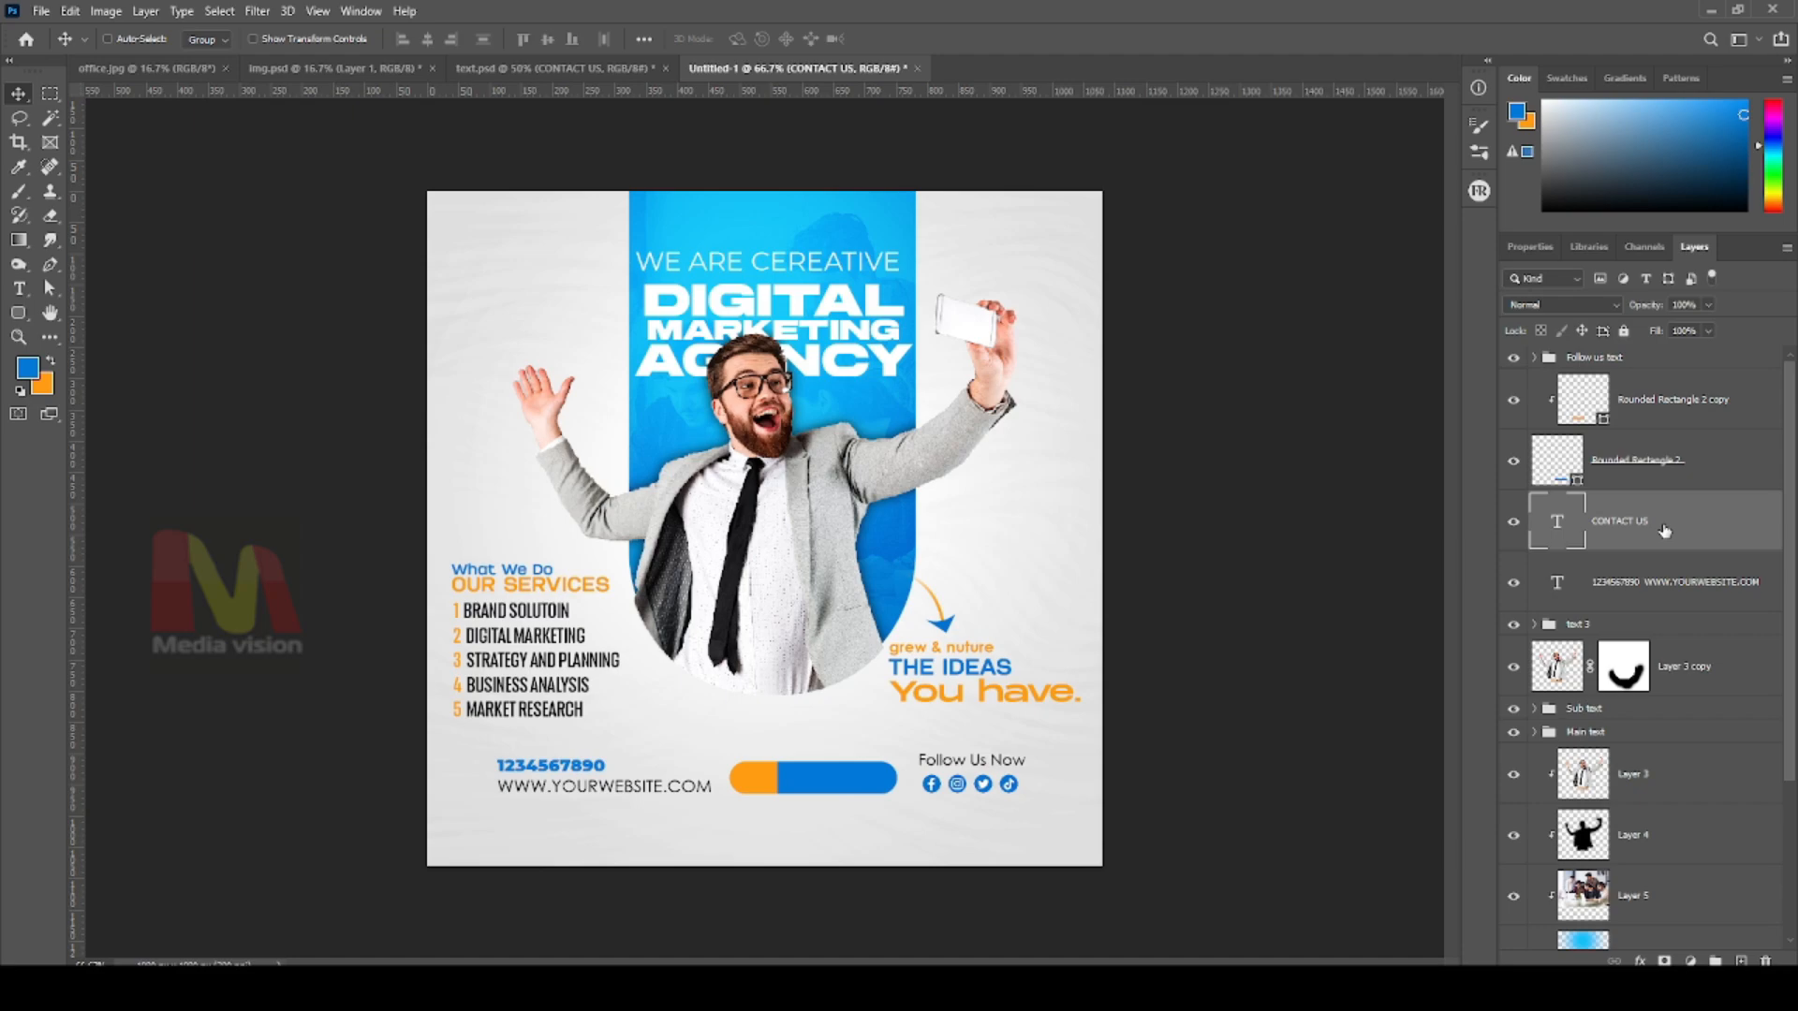
key(ctrl+bracketright)
key(ctrl+bracketright)
key(ctrl+bracketright)
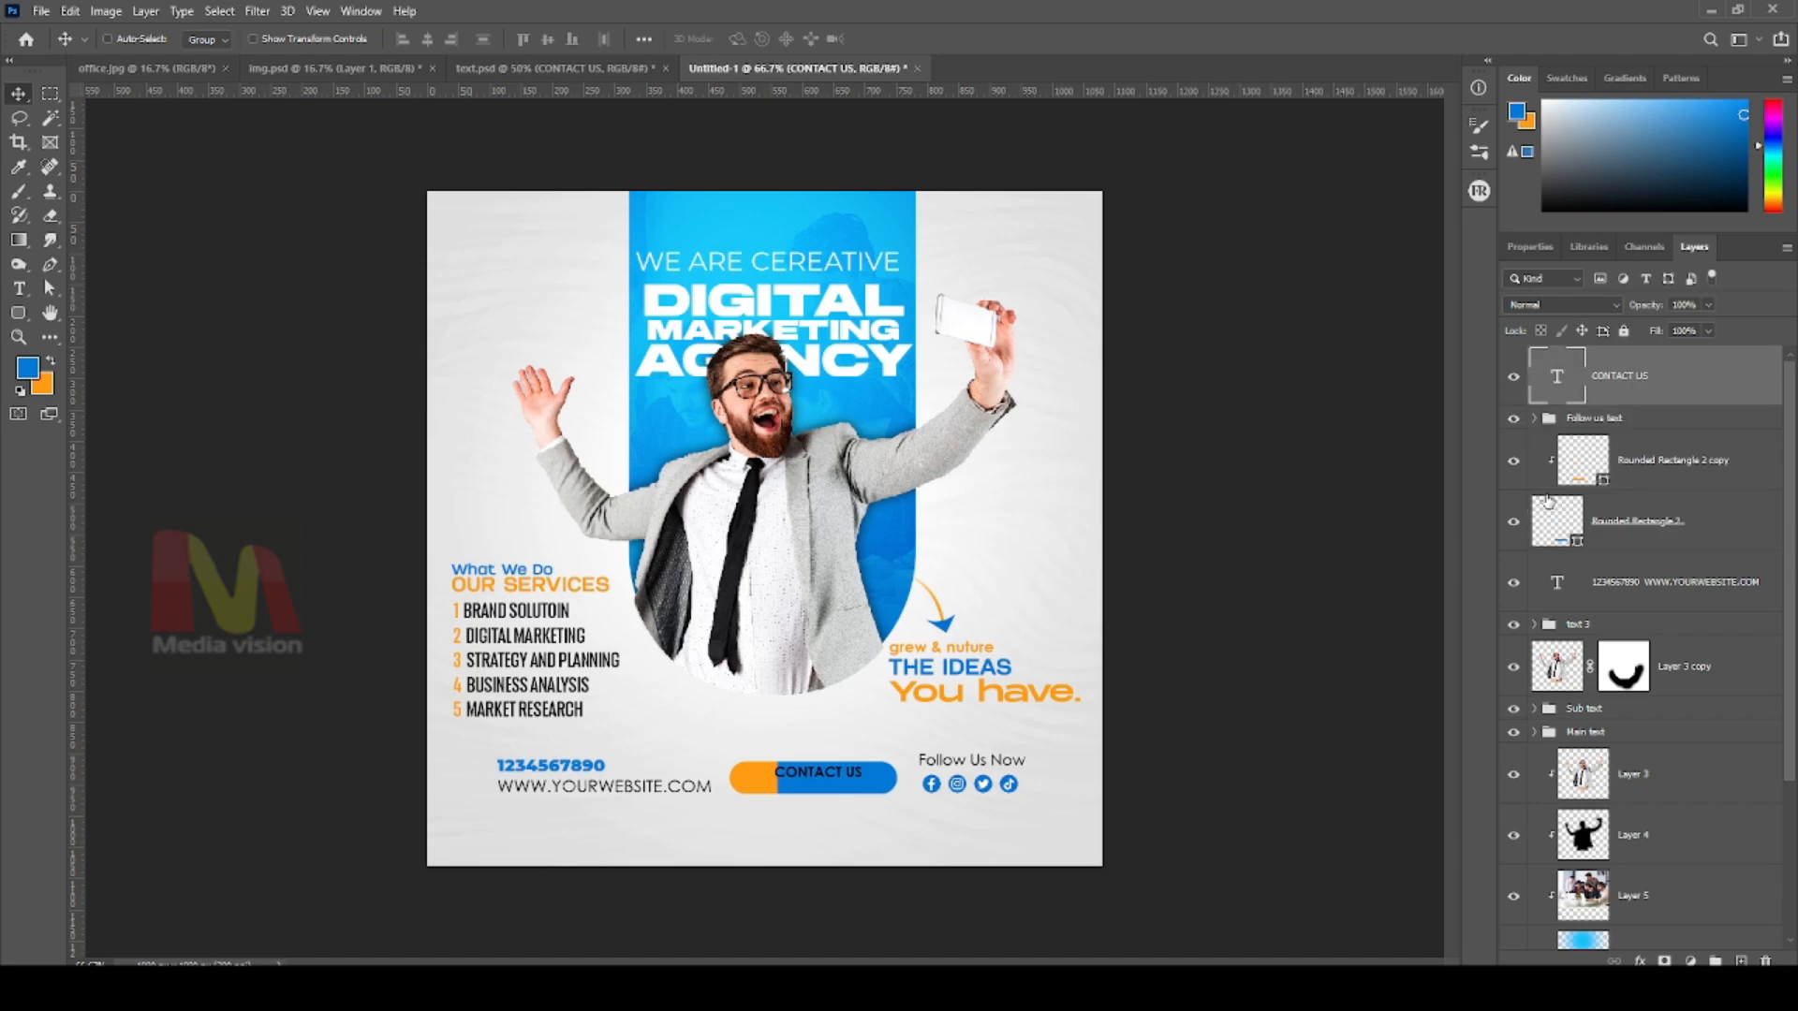
mouse_move(806, 774)
drag(805, 773, 823, 778)
Scale up the "CONTACT US" text so it fills the width of the button's blue section
key(ctrl+1)
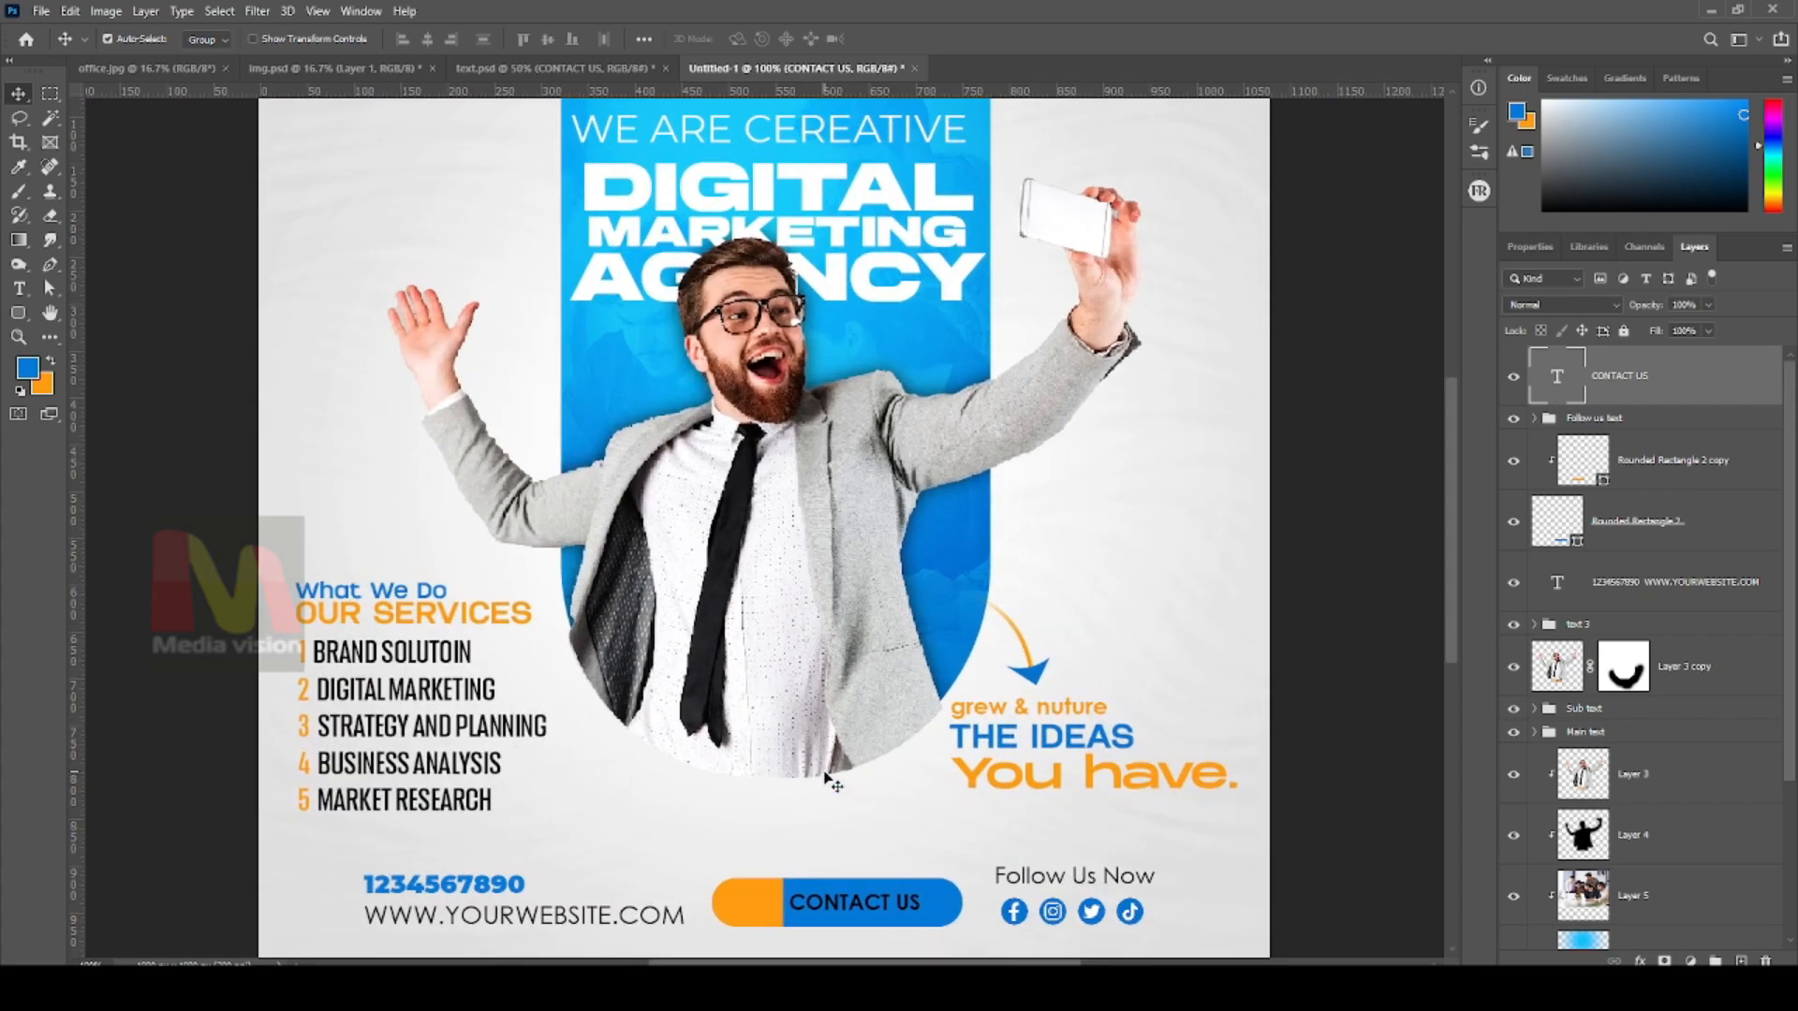
drag(927, 647, 846, 462)
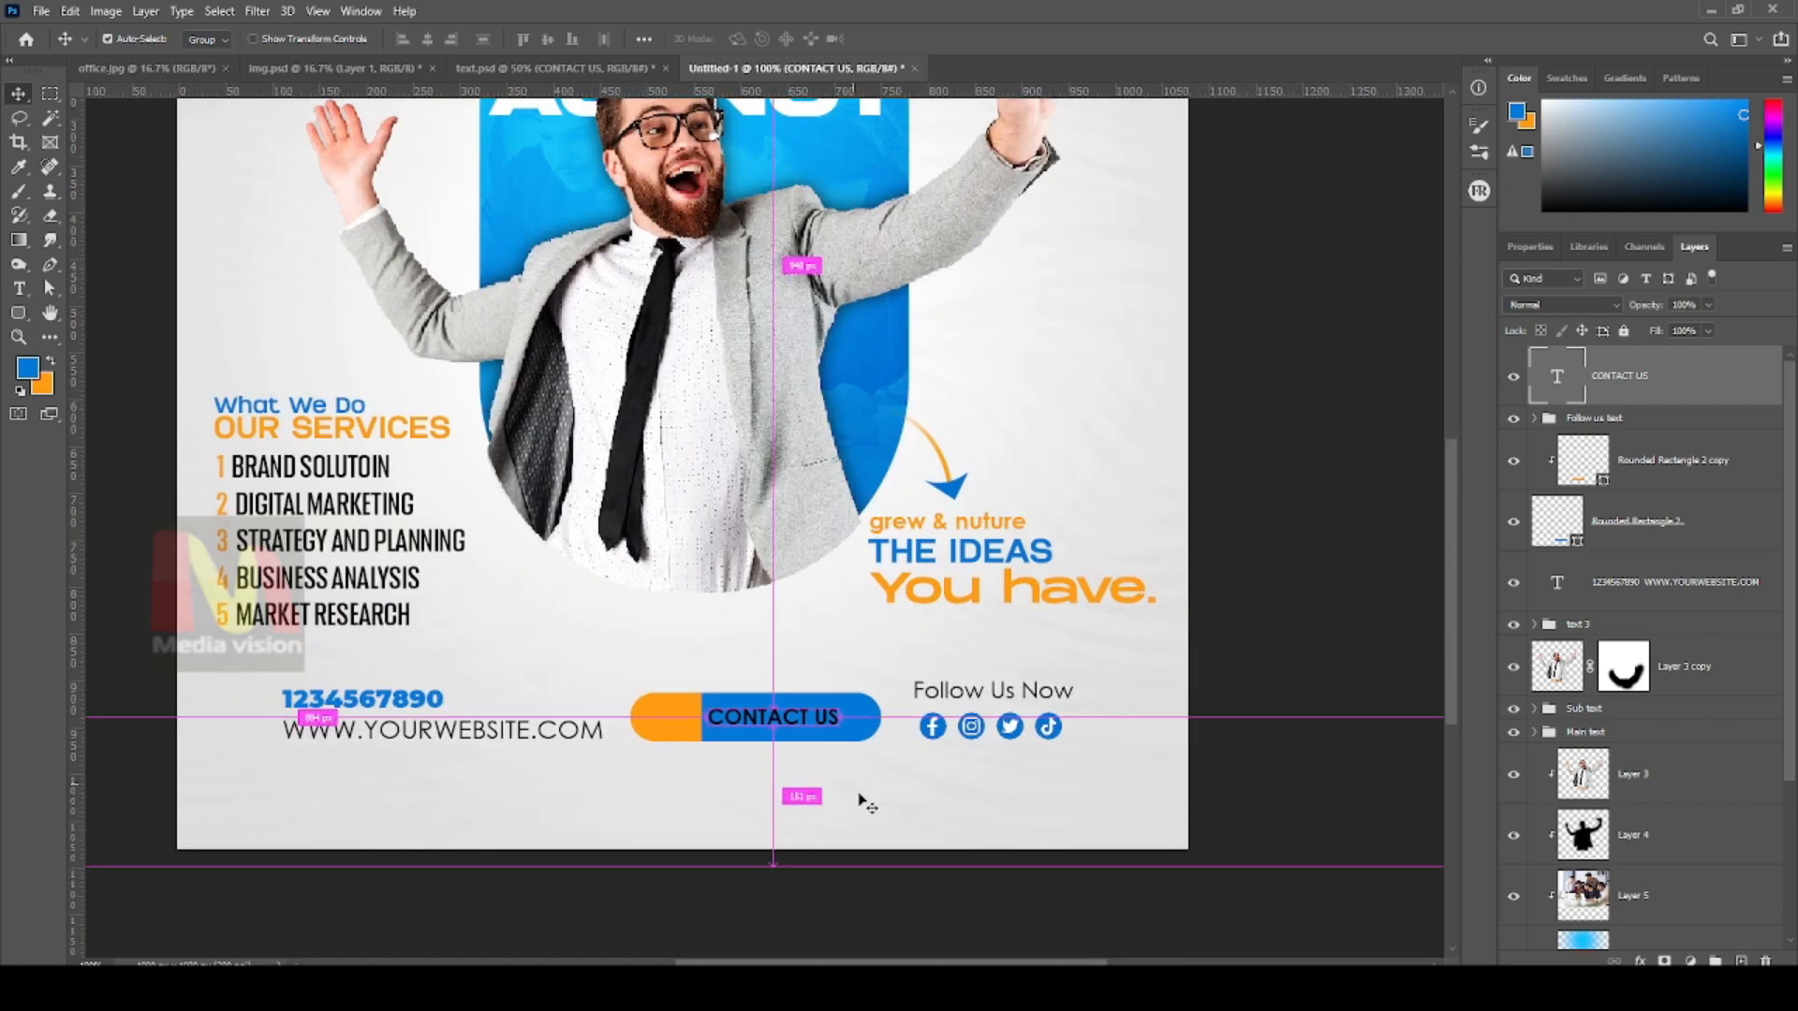
key(ctrl+t)
drag(839, 704, 805, 726)
key(Return)
Change the "CONTACT US" text color to white
key(ctrl)
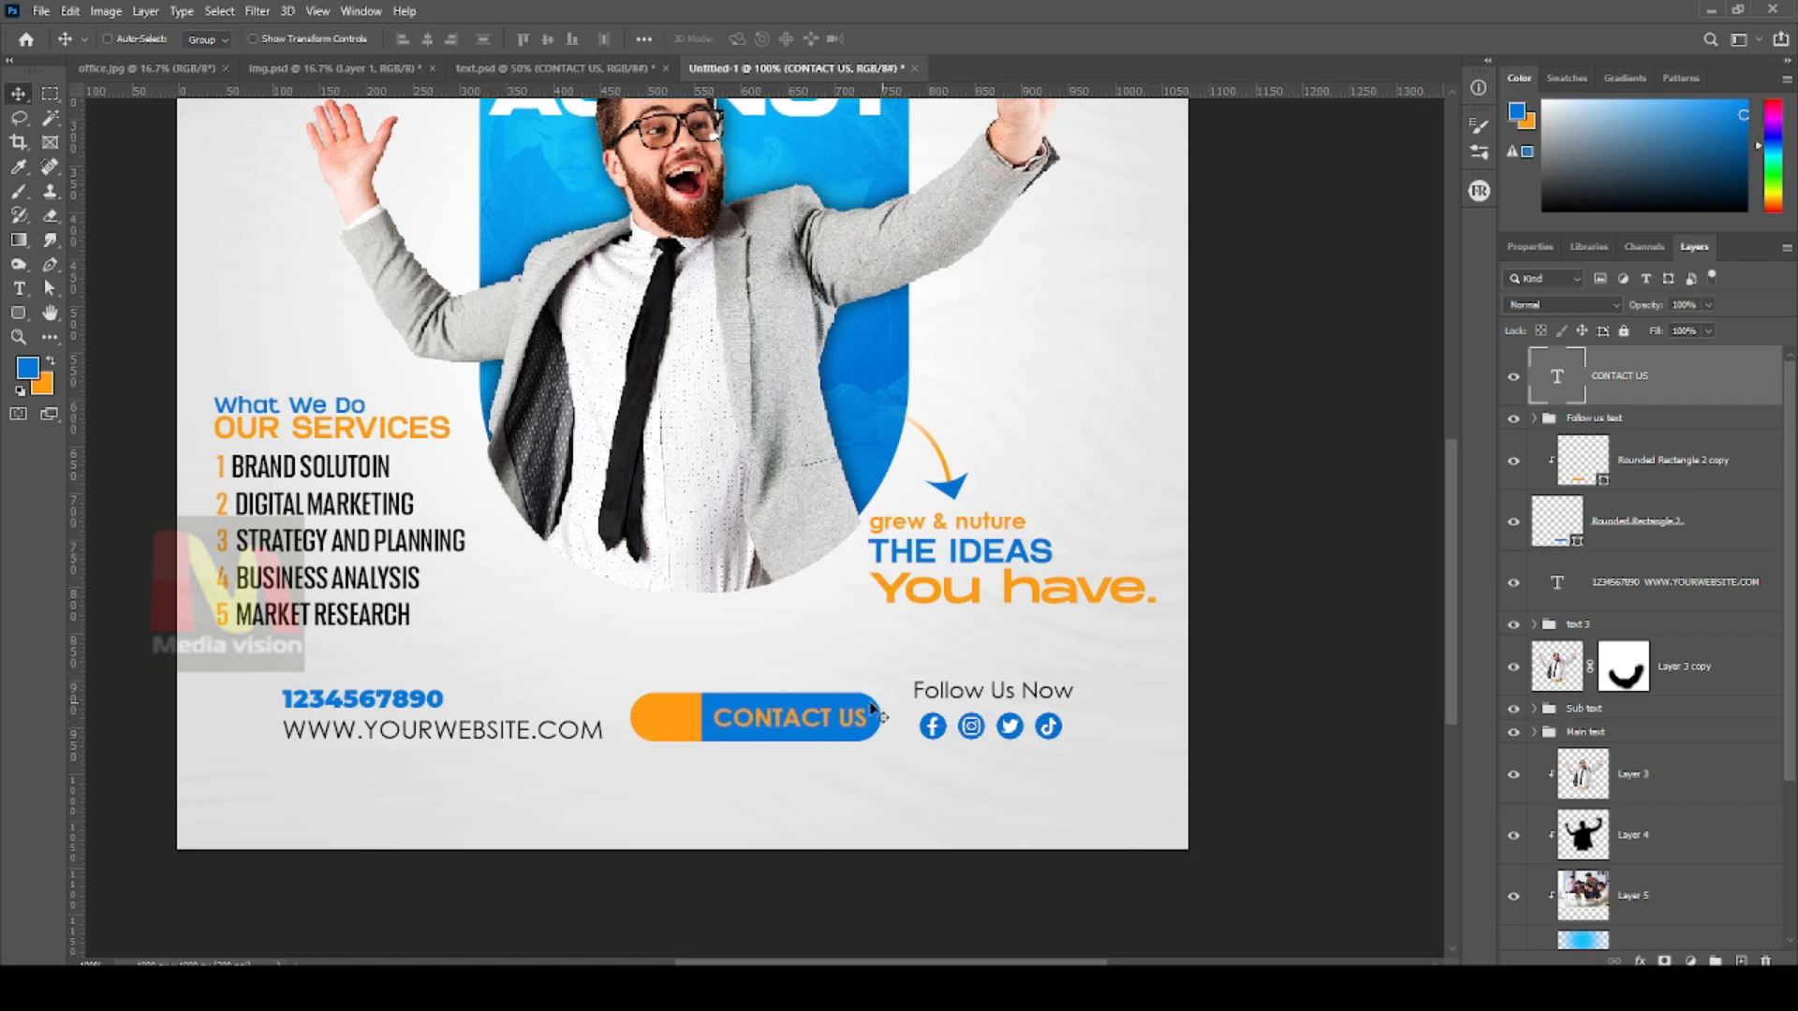
double_click(802, 711)
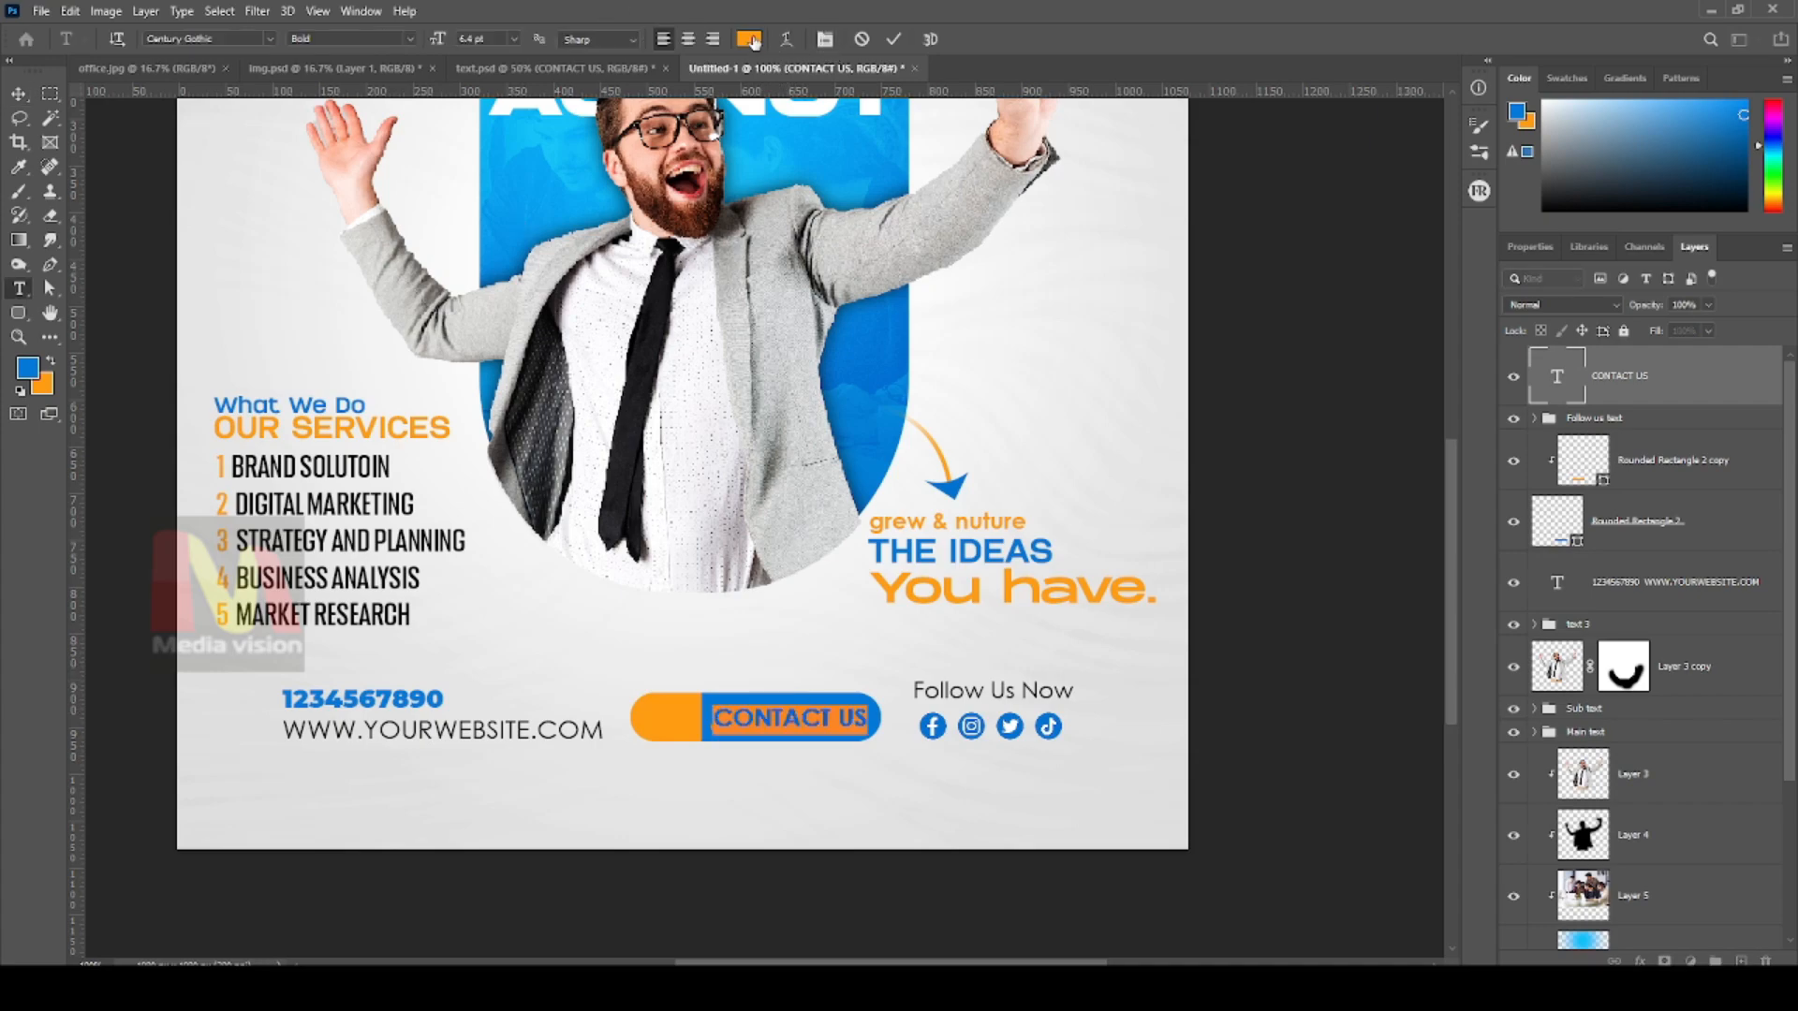
click(749, 38)
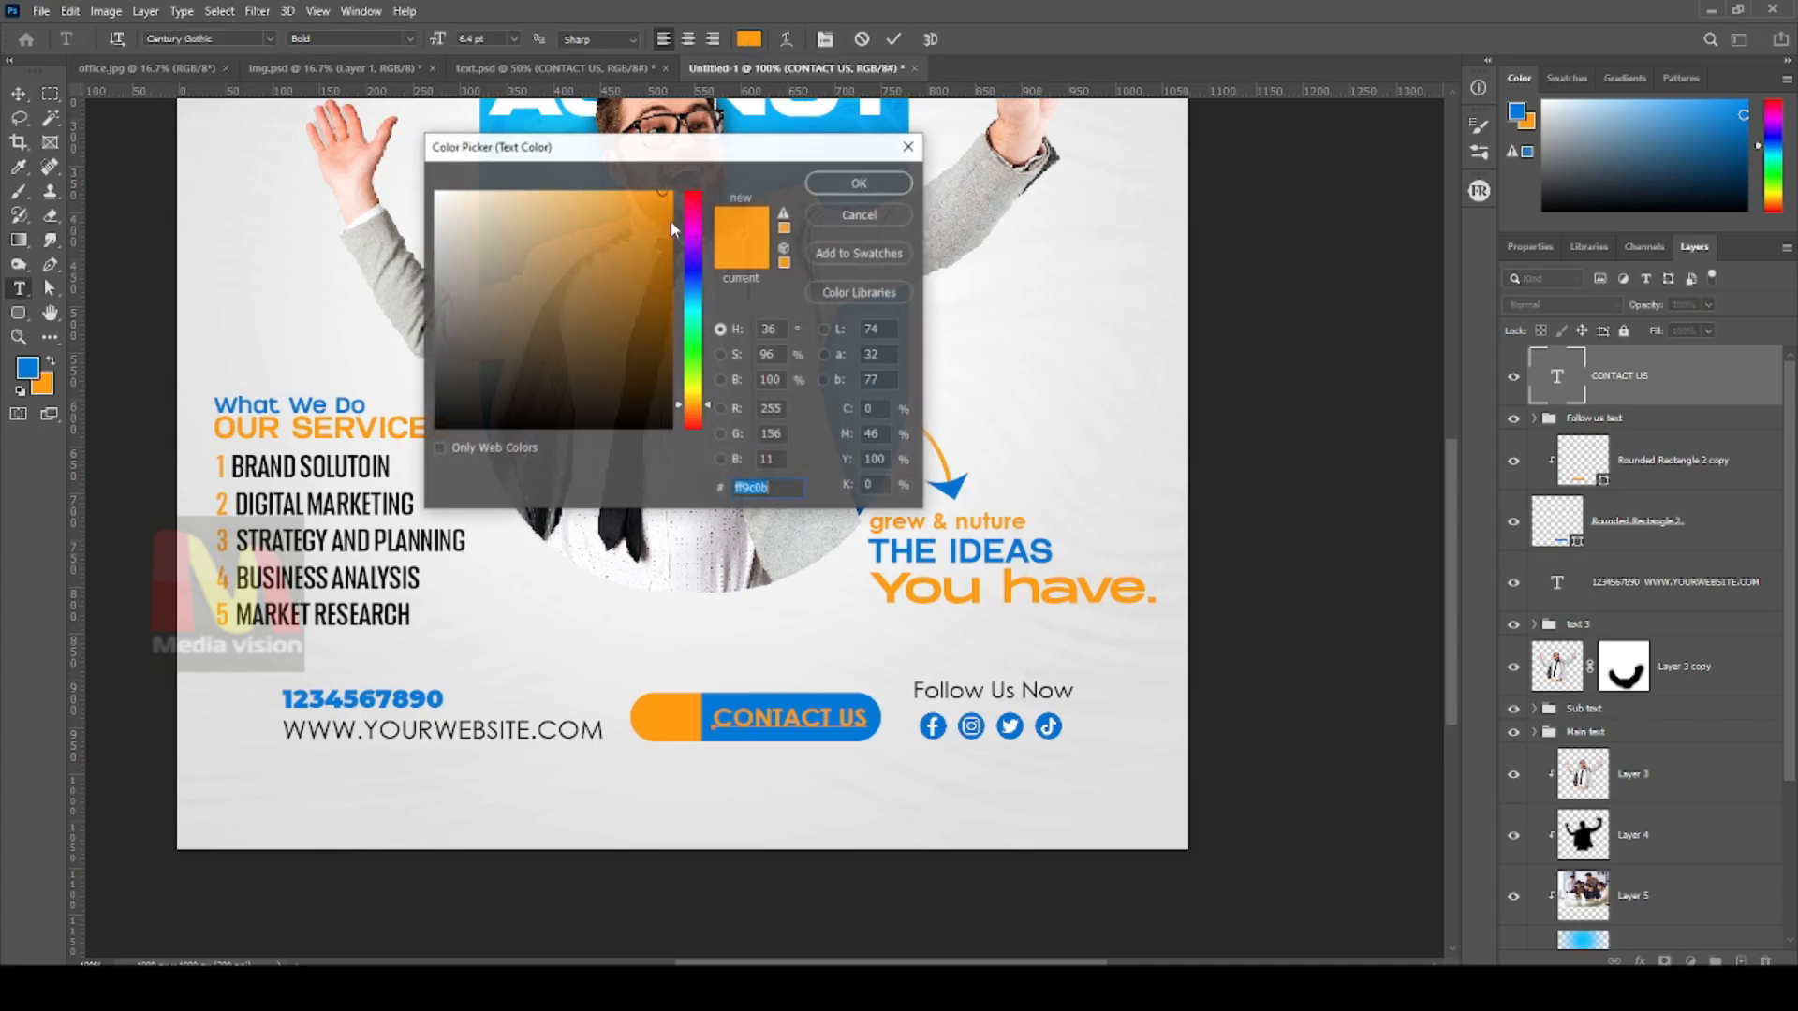
click(849, 180)
key(ctrl+Return)
key(v)
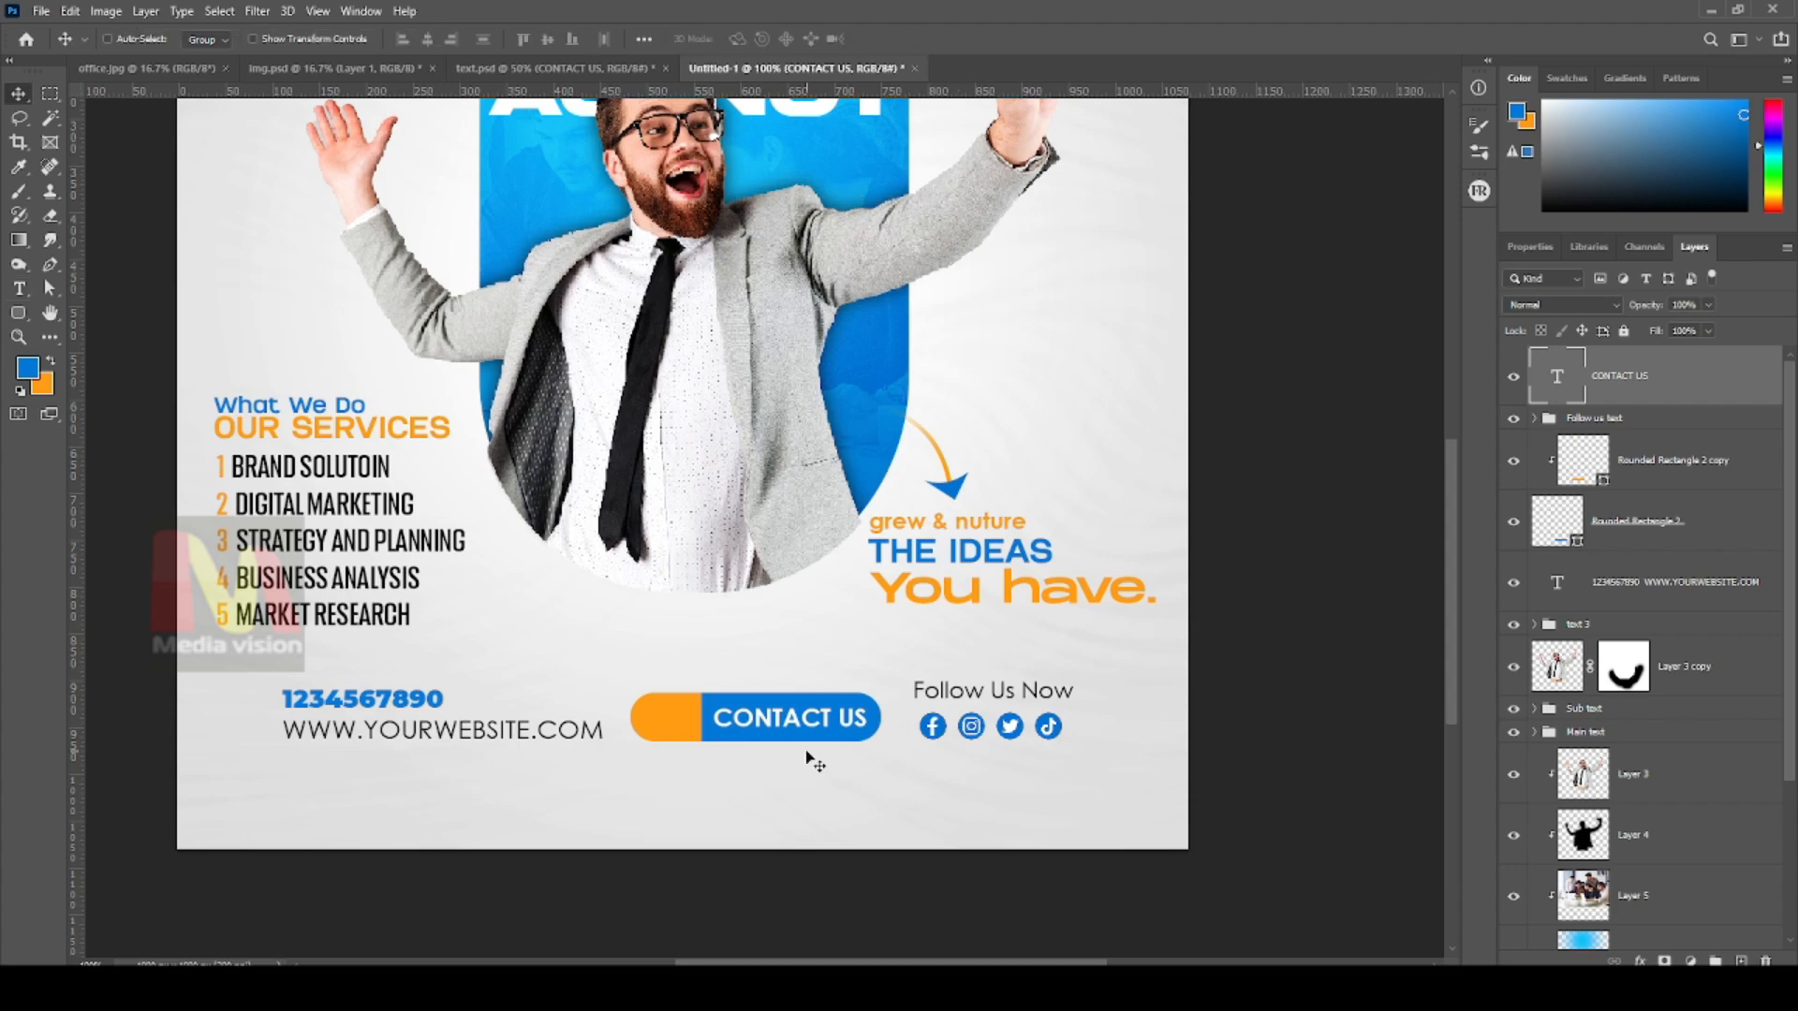
Copy the small black arrow shapes from text.psd into the post and fit them onto the button's orange section
click(536, 68)
right_click(757, 631)
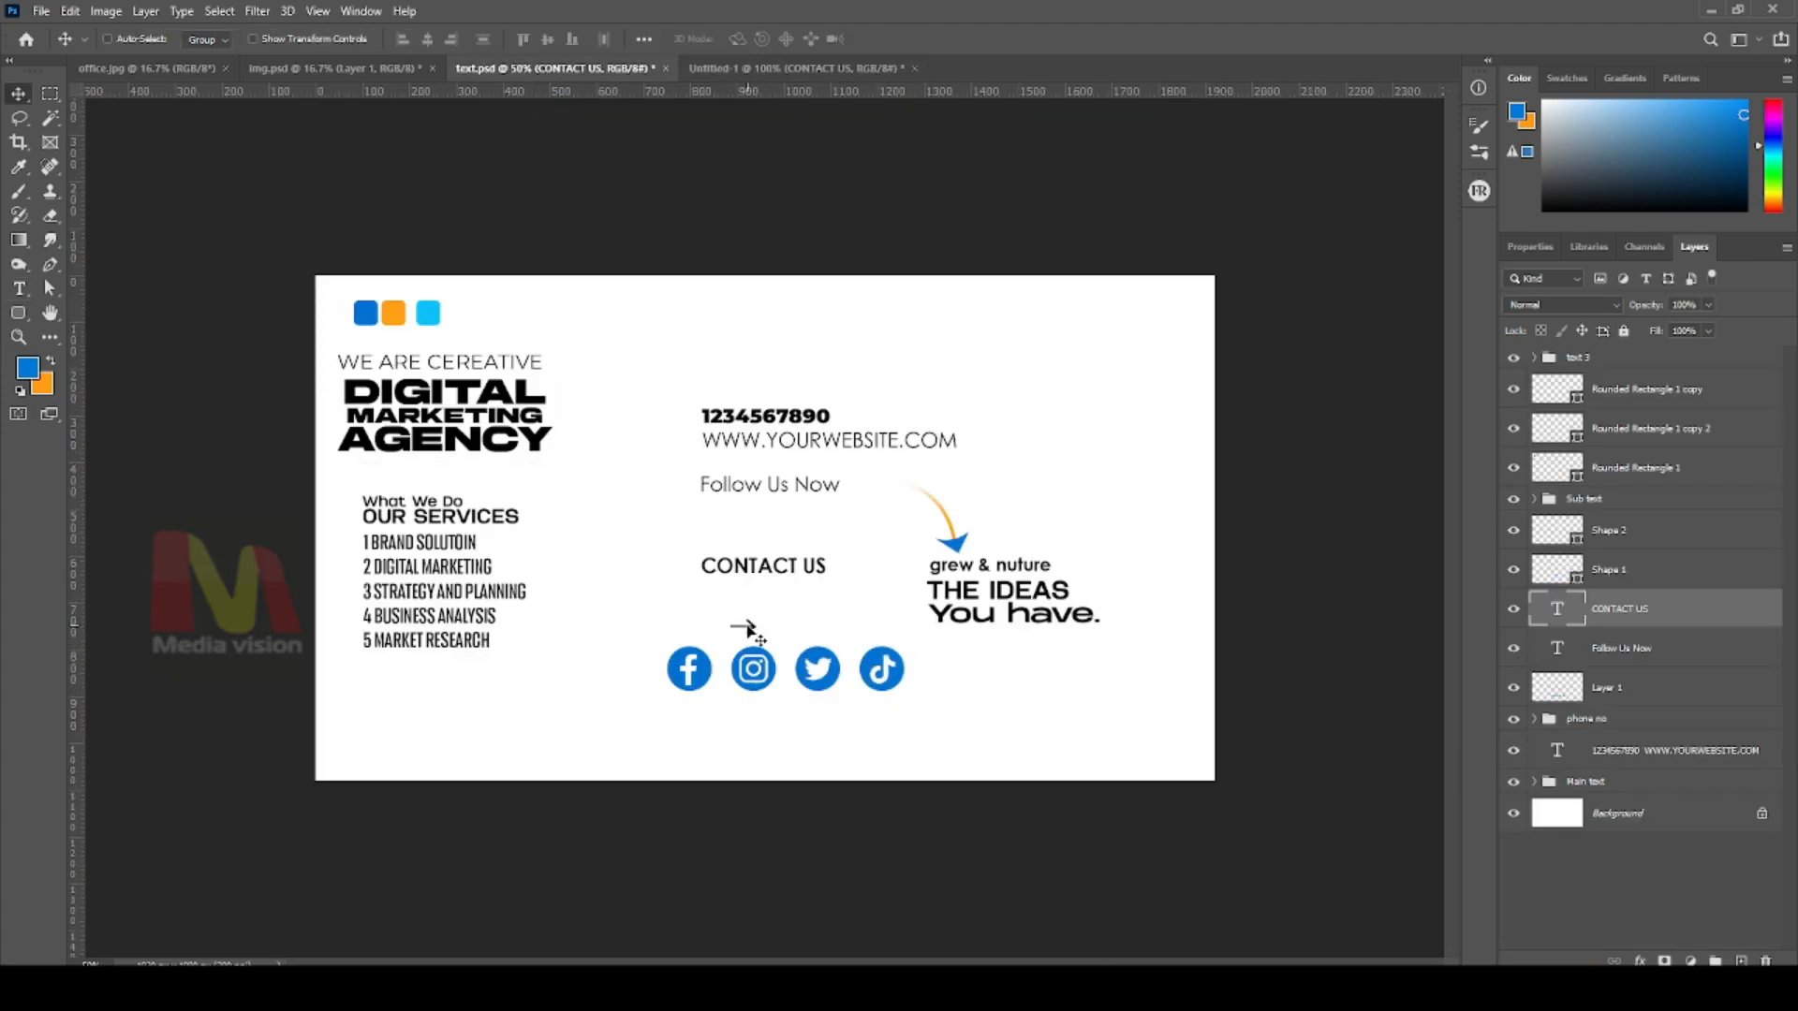
click(775, 634)
drag(775, 636, 696, 806)
key(Return)
right_click(765, 641)
click(765, 639)
key(ctrl+t)
key(Return)
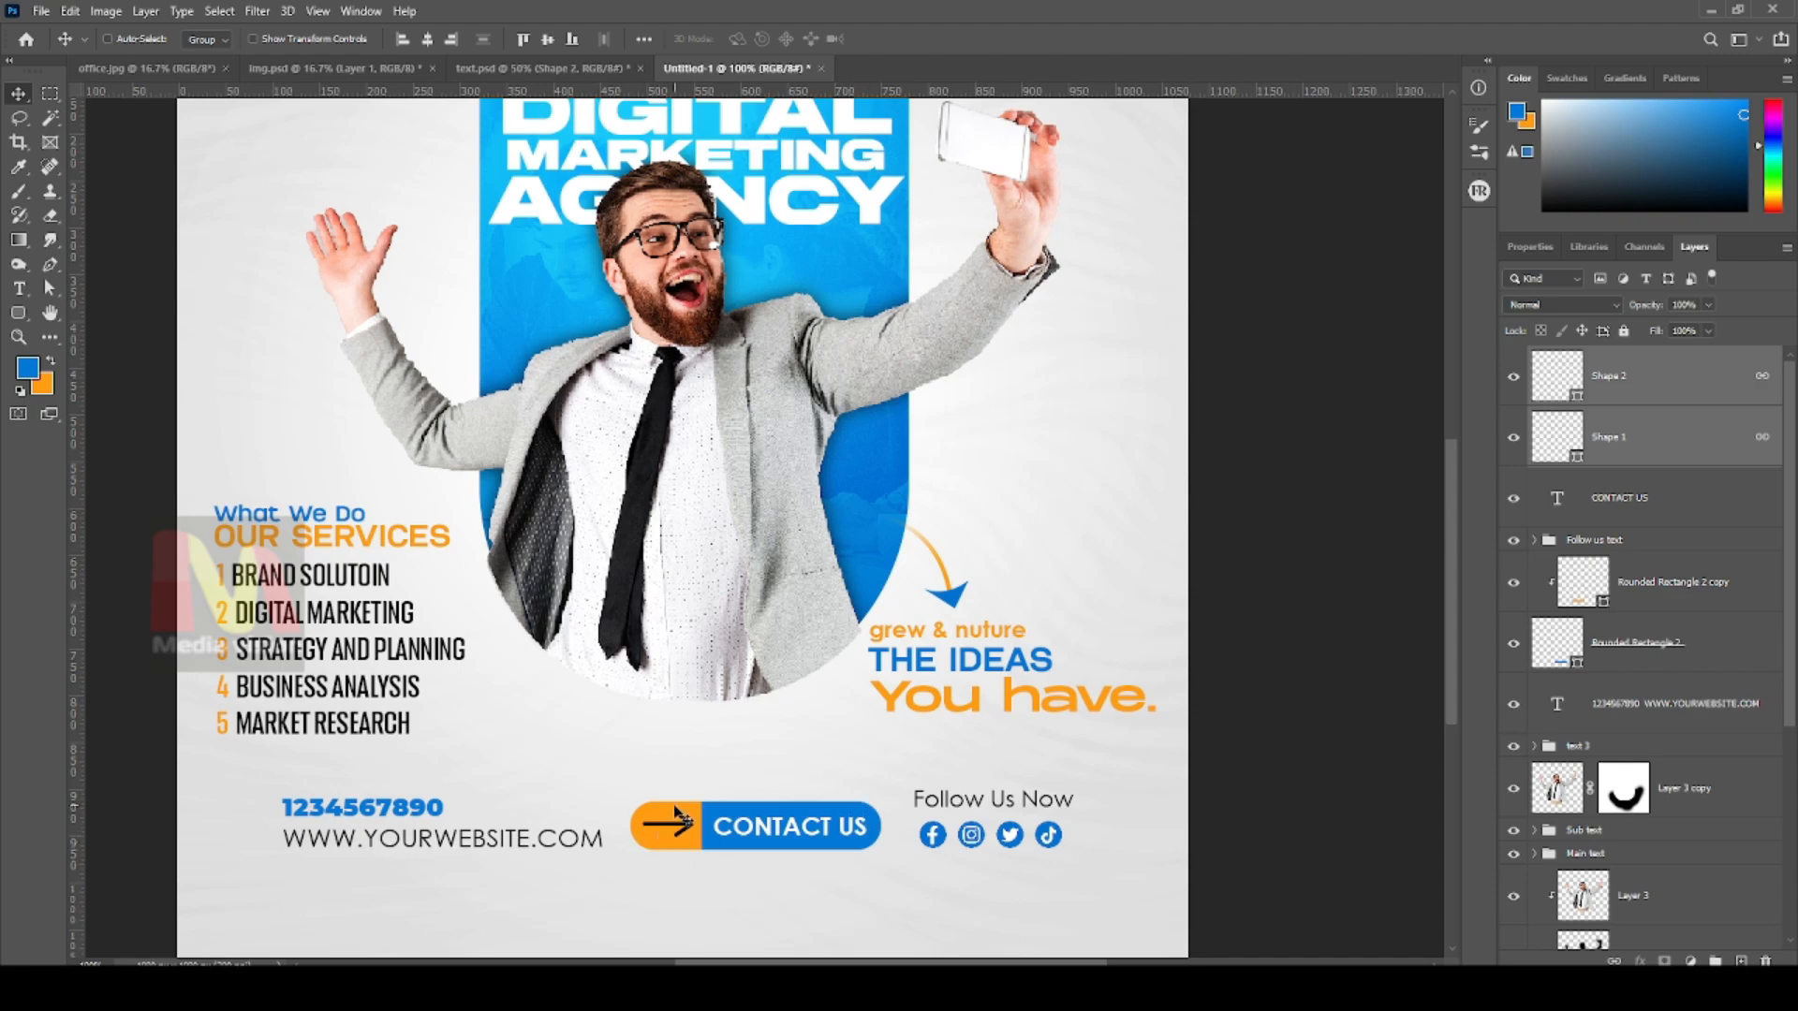
Set the stroke color of the button's arrow shapes to white
key(u)
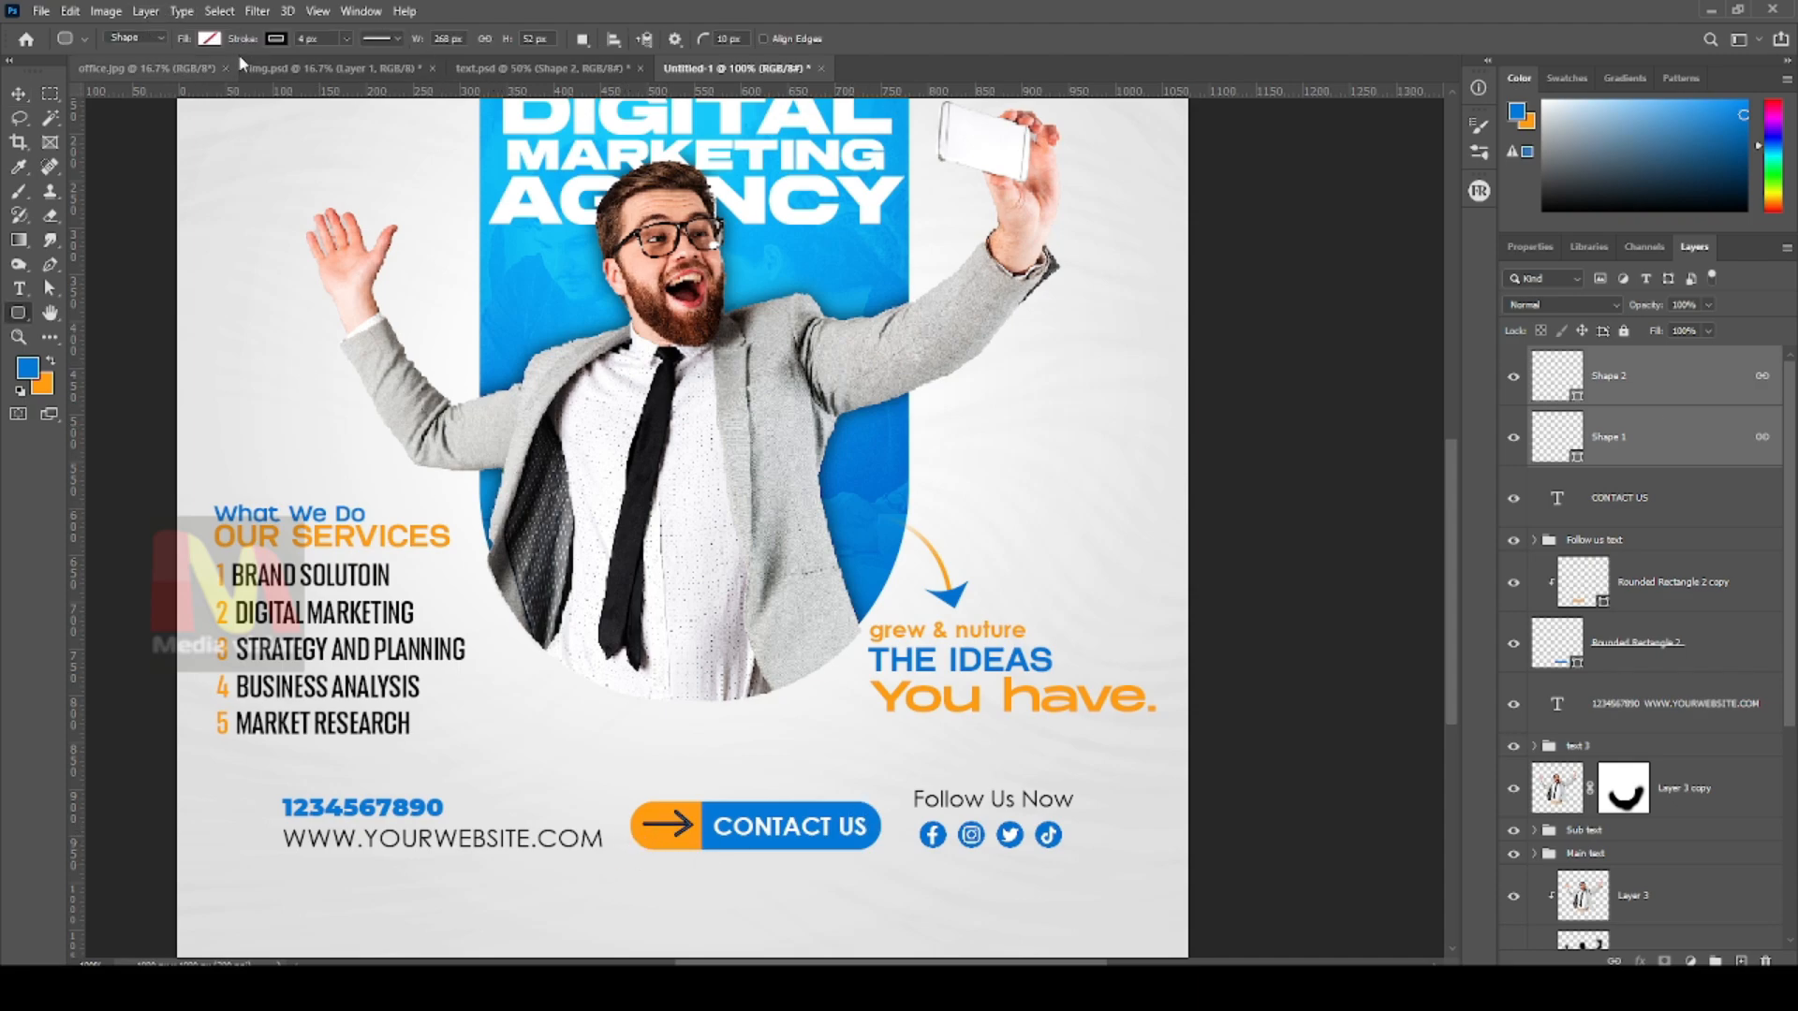
click(279, 39)
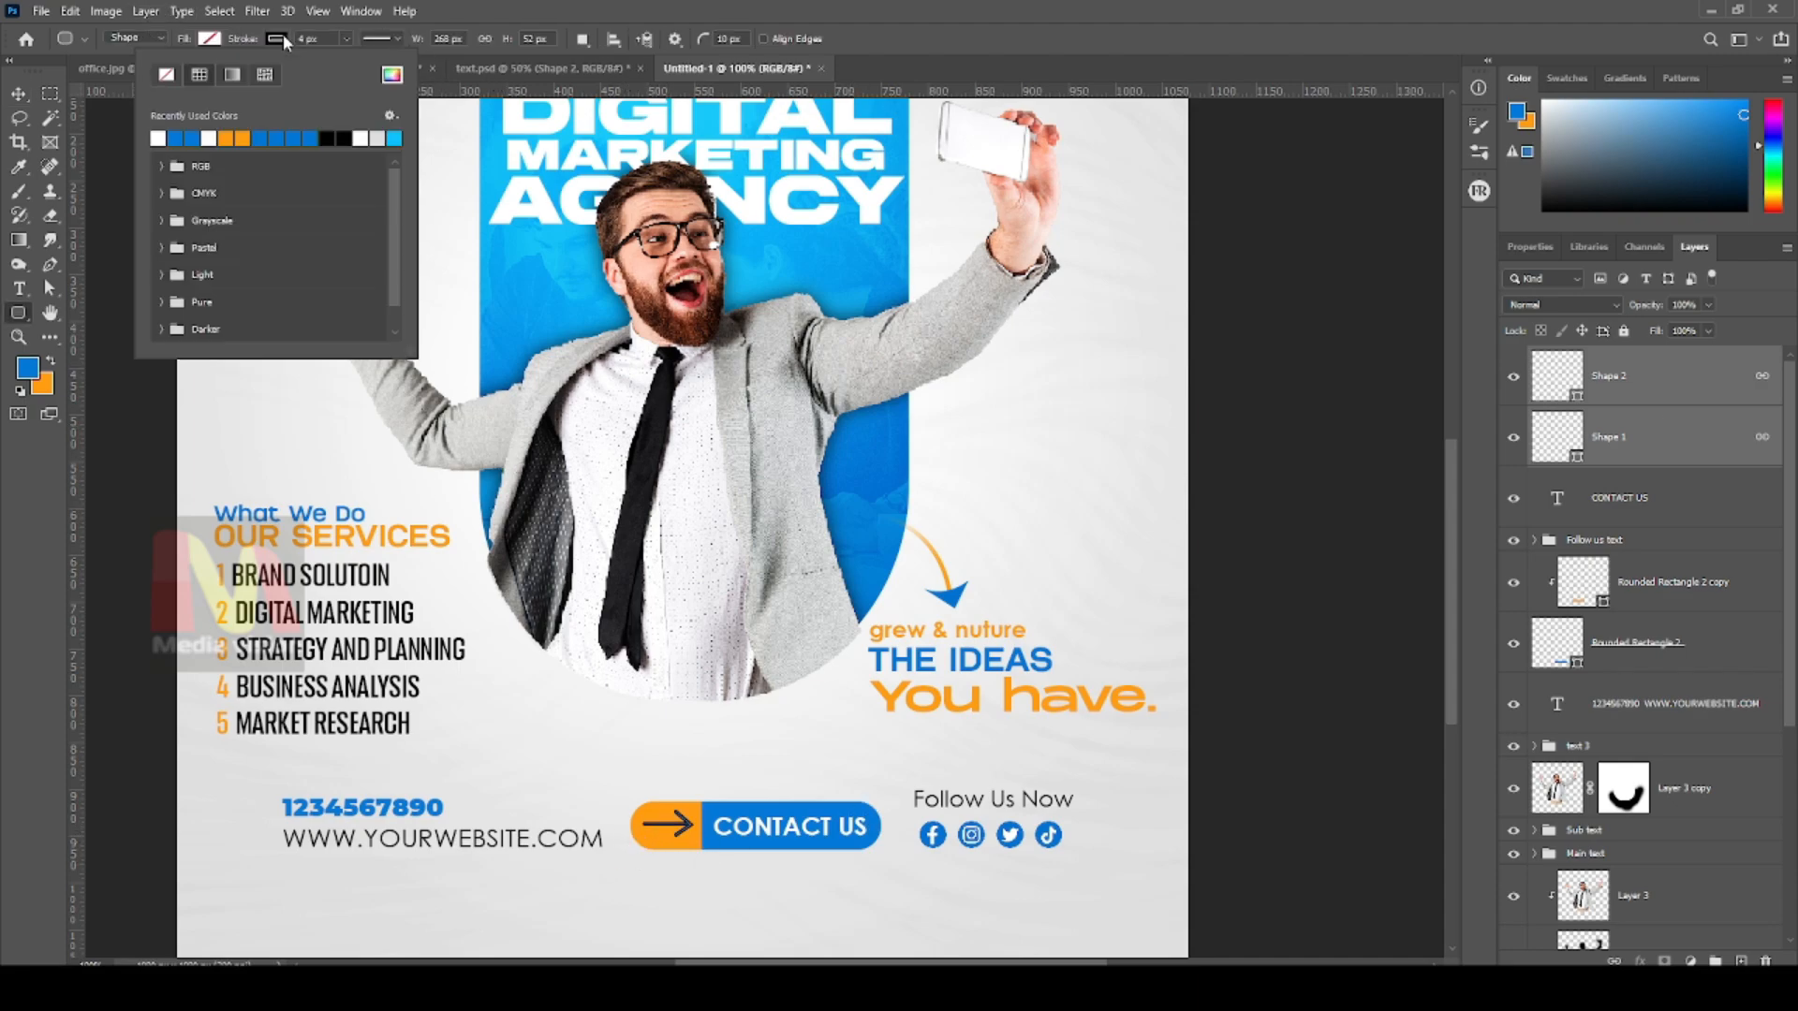
click(210, 137)
key(Return)
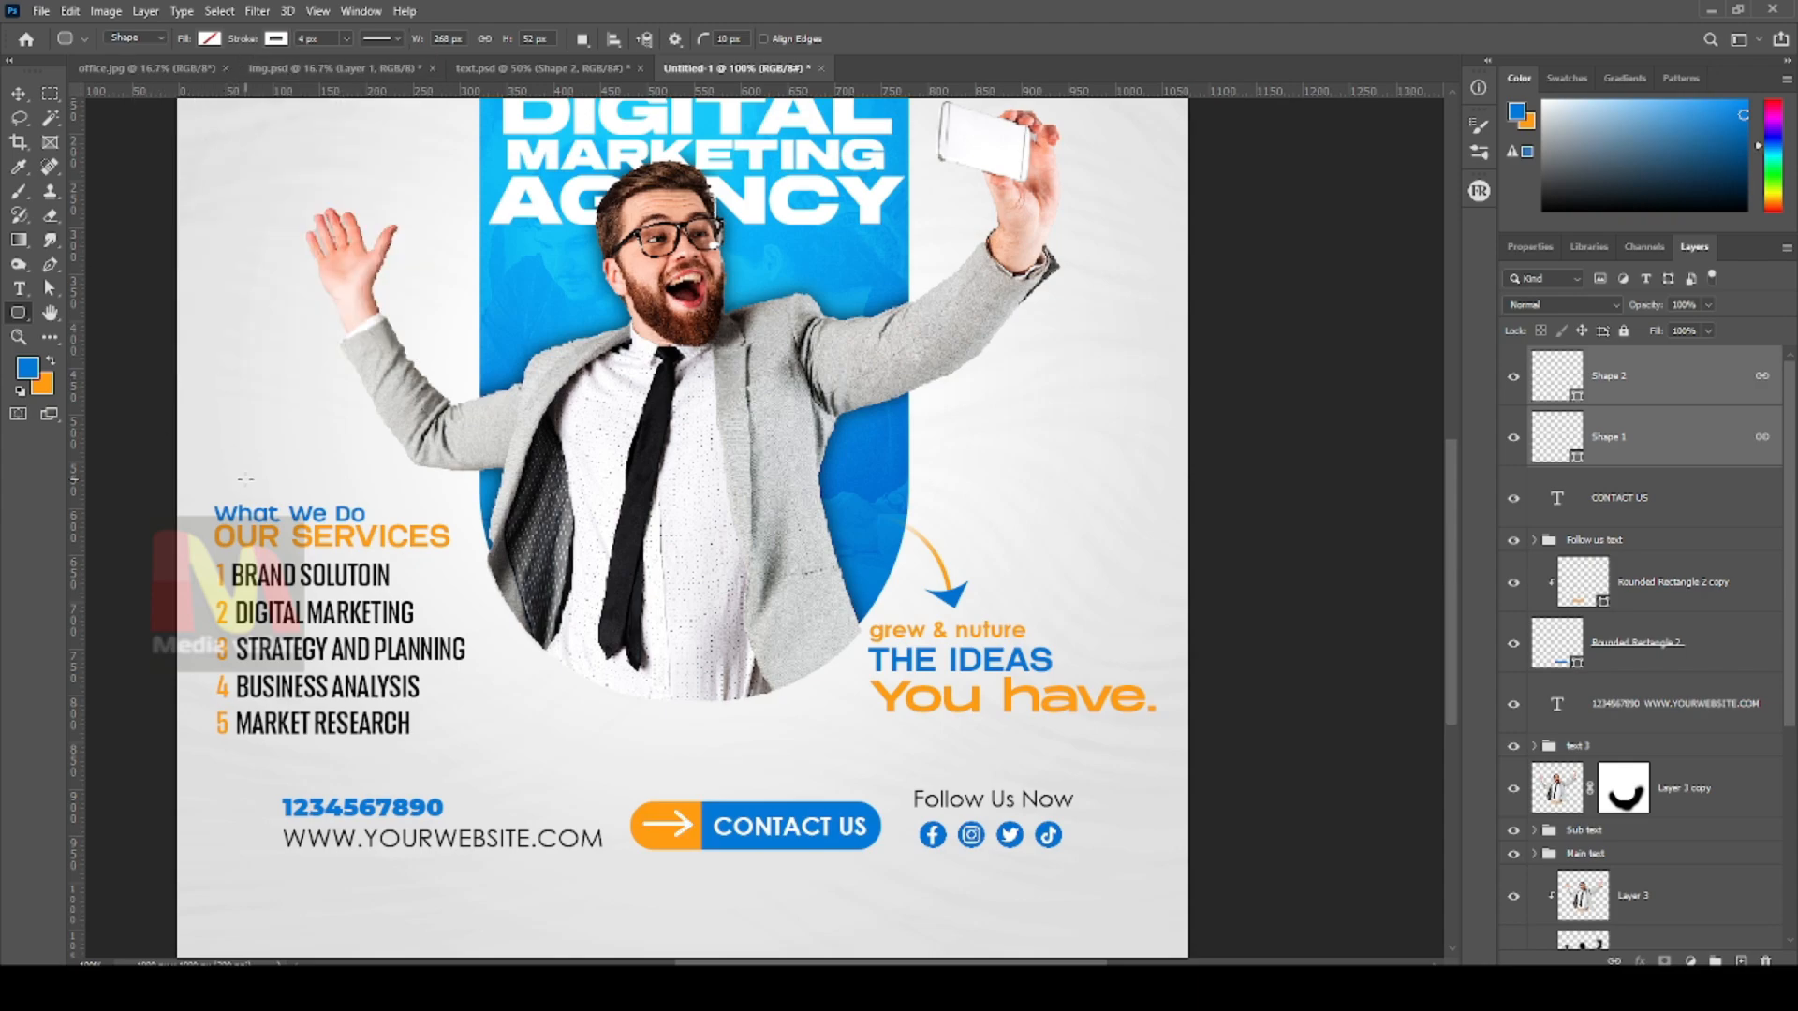
Scale the white arrow shapes on the button's orange section down to about 57%
key(ctrl+t)
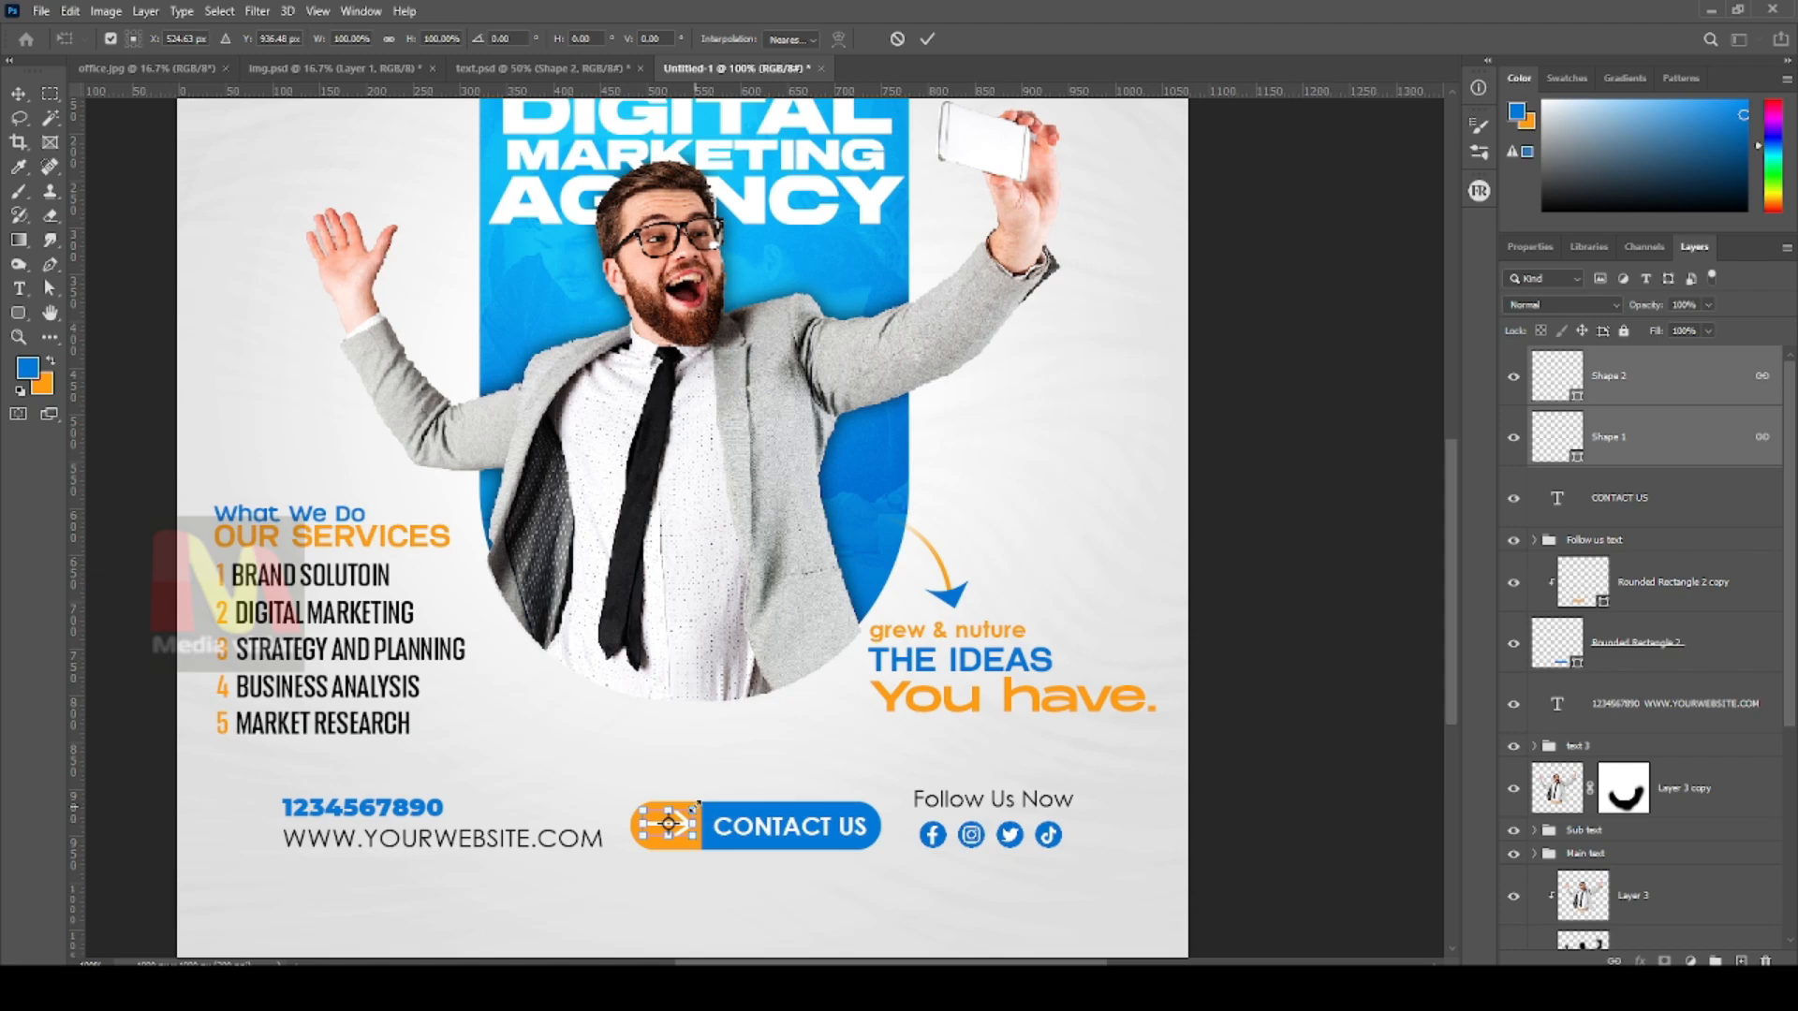
drag(698, 804, 685, 806)
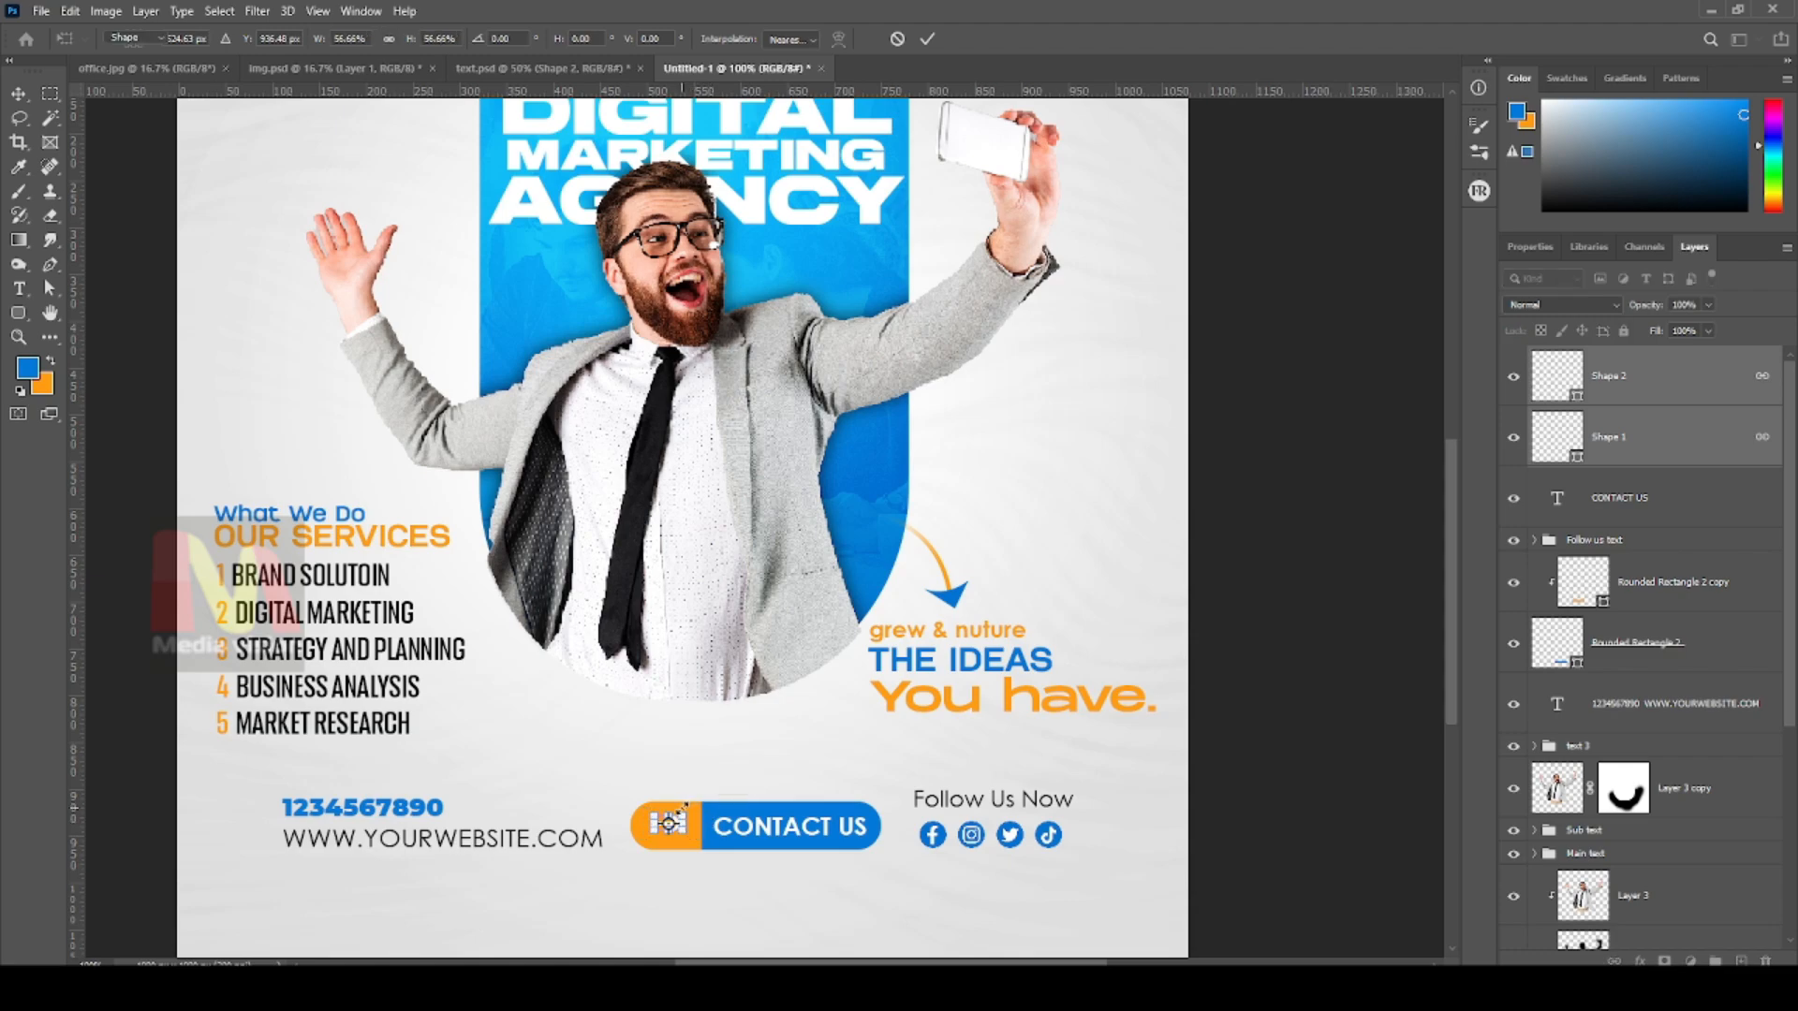
key(Return)
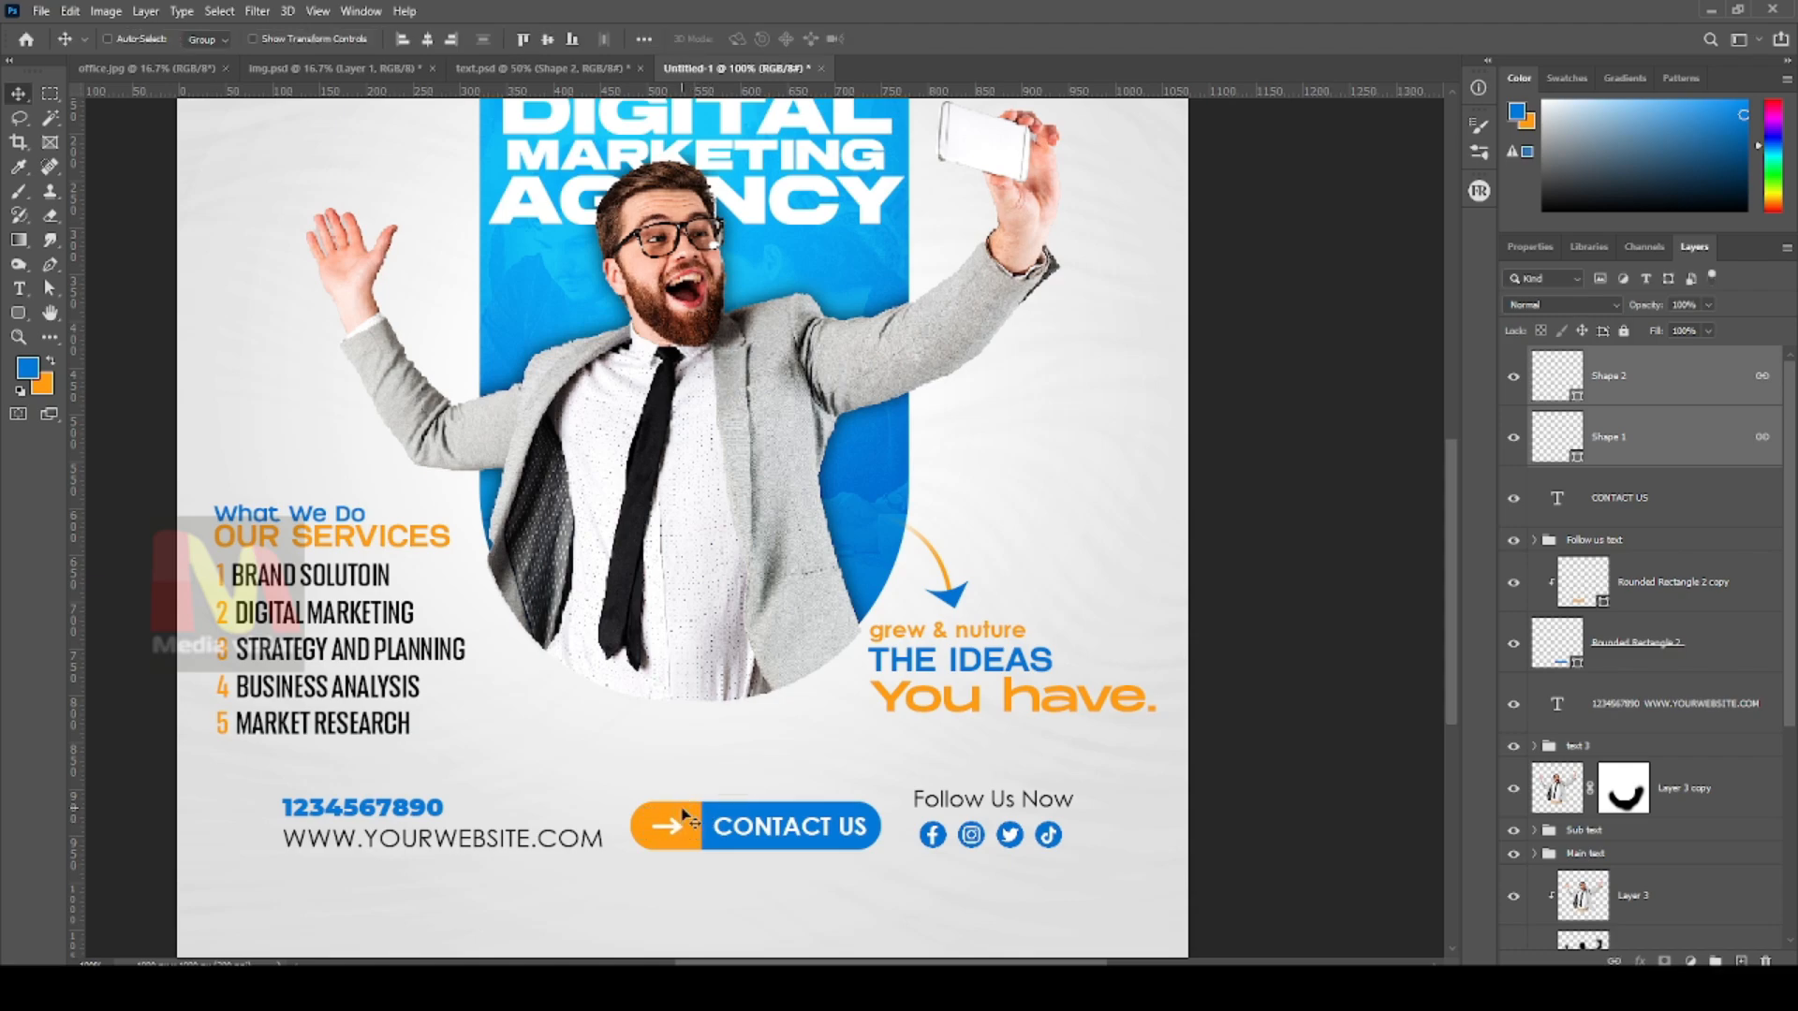
Shift the button's orange rounded rectangle slightly left so the orange section is narrower
right_click(698, 820)
click(721, 822)
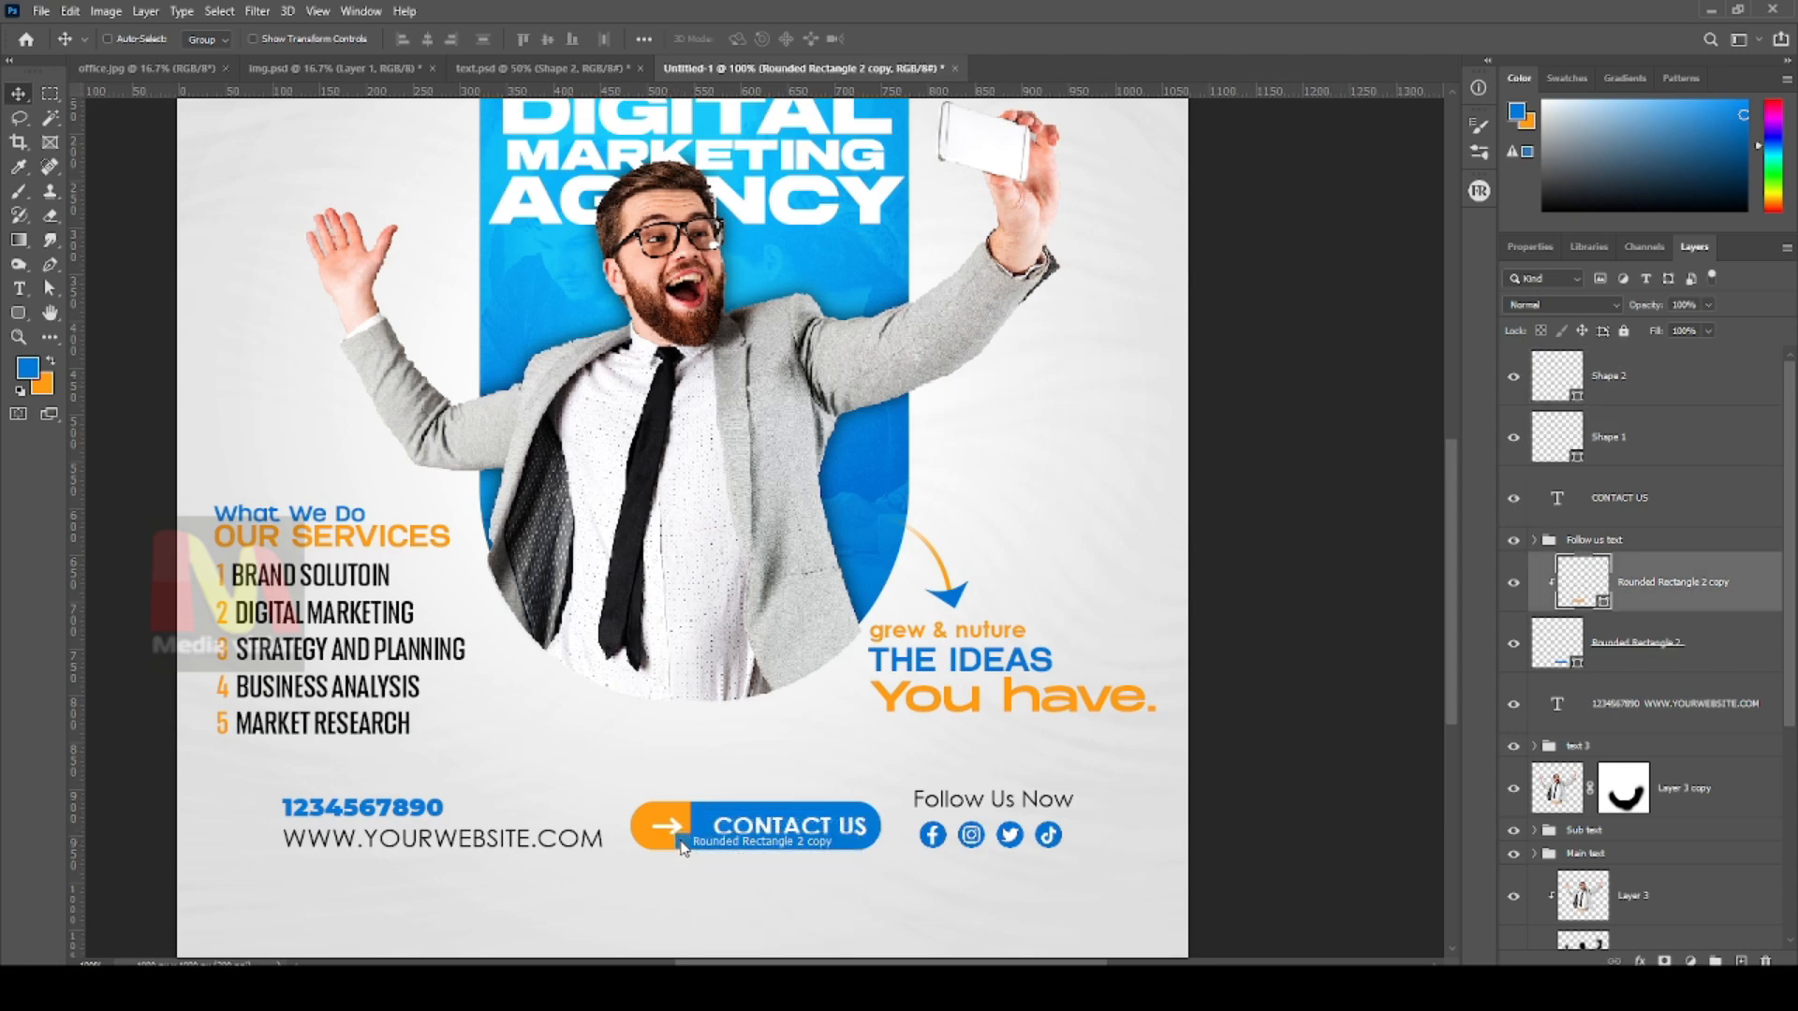
key(ctrl+t)
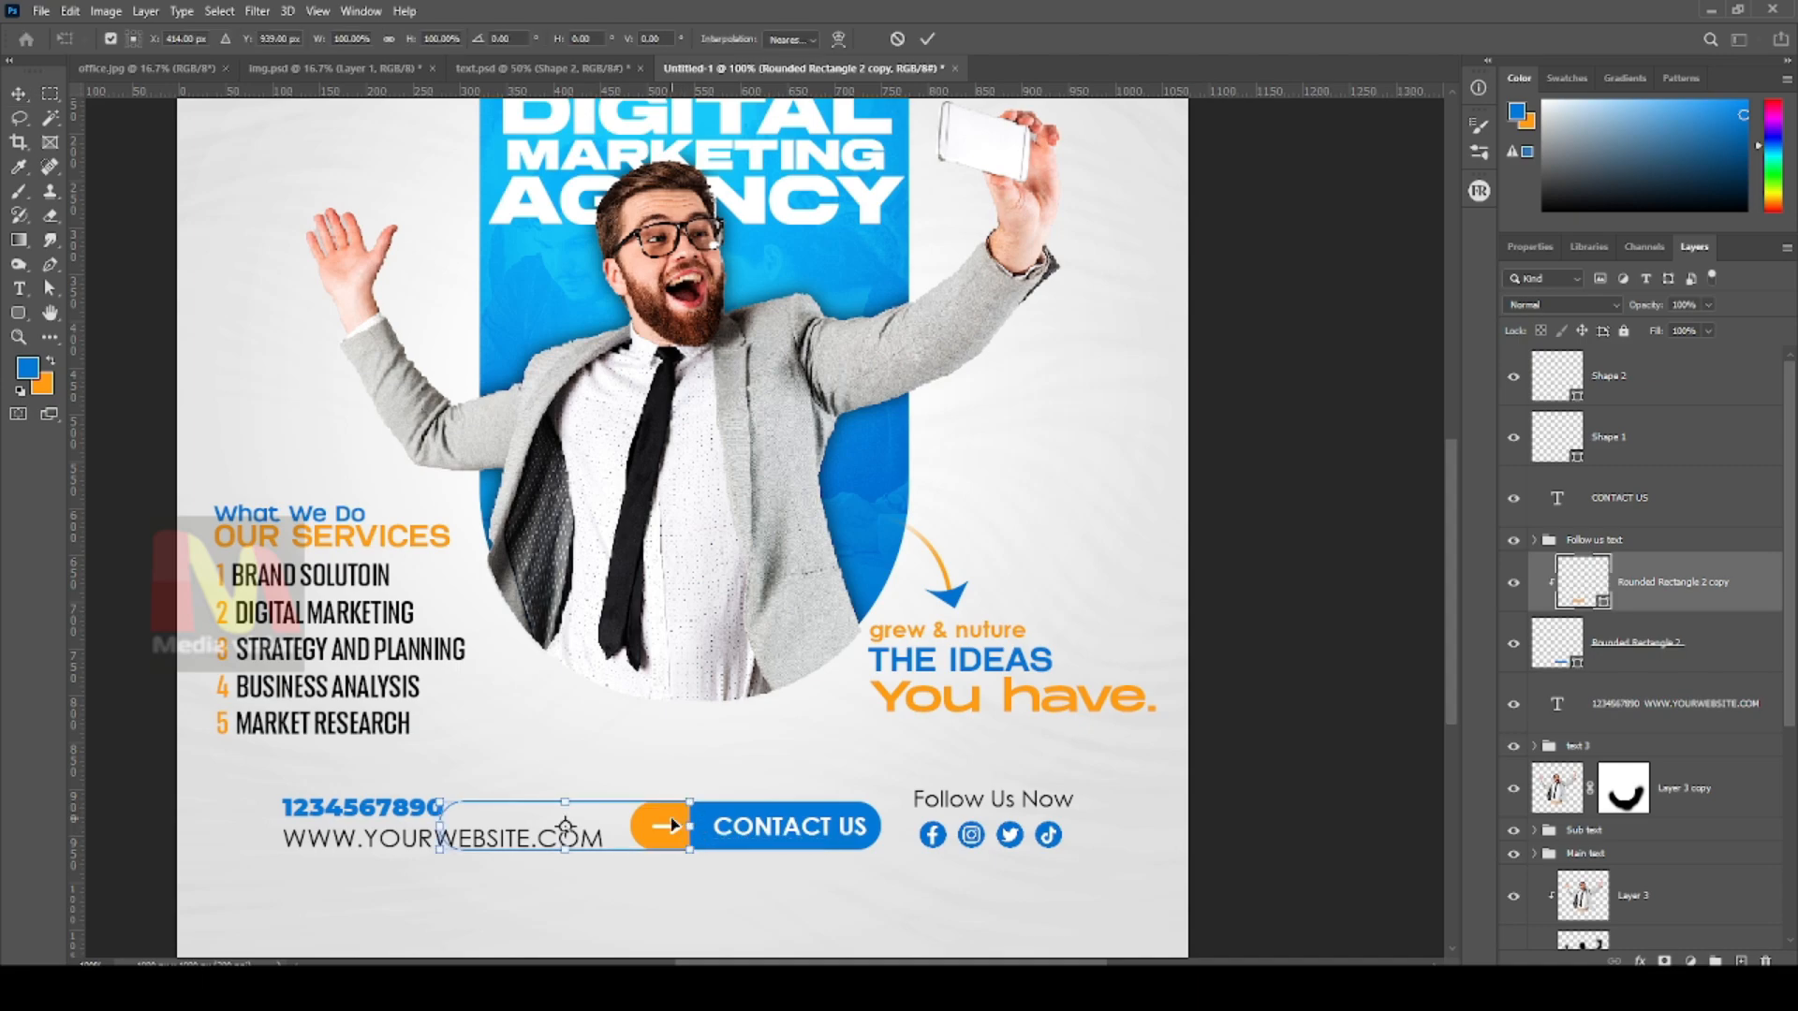
key(Return)
Select the white arrow and nudge it slightly left to center it on the button's orange section
right_click(676, 832)
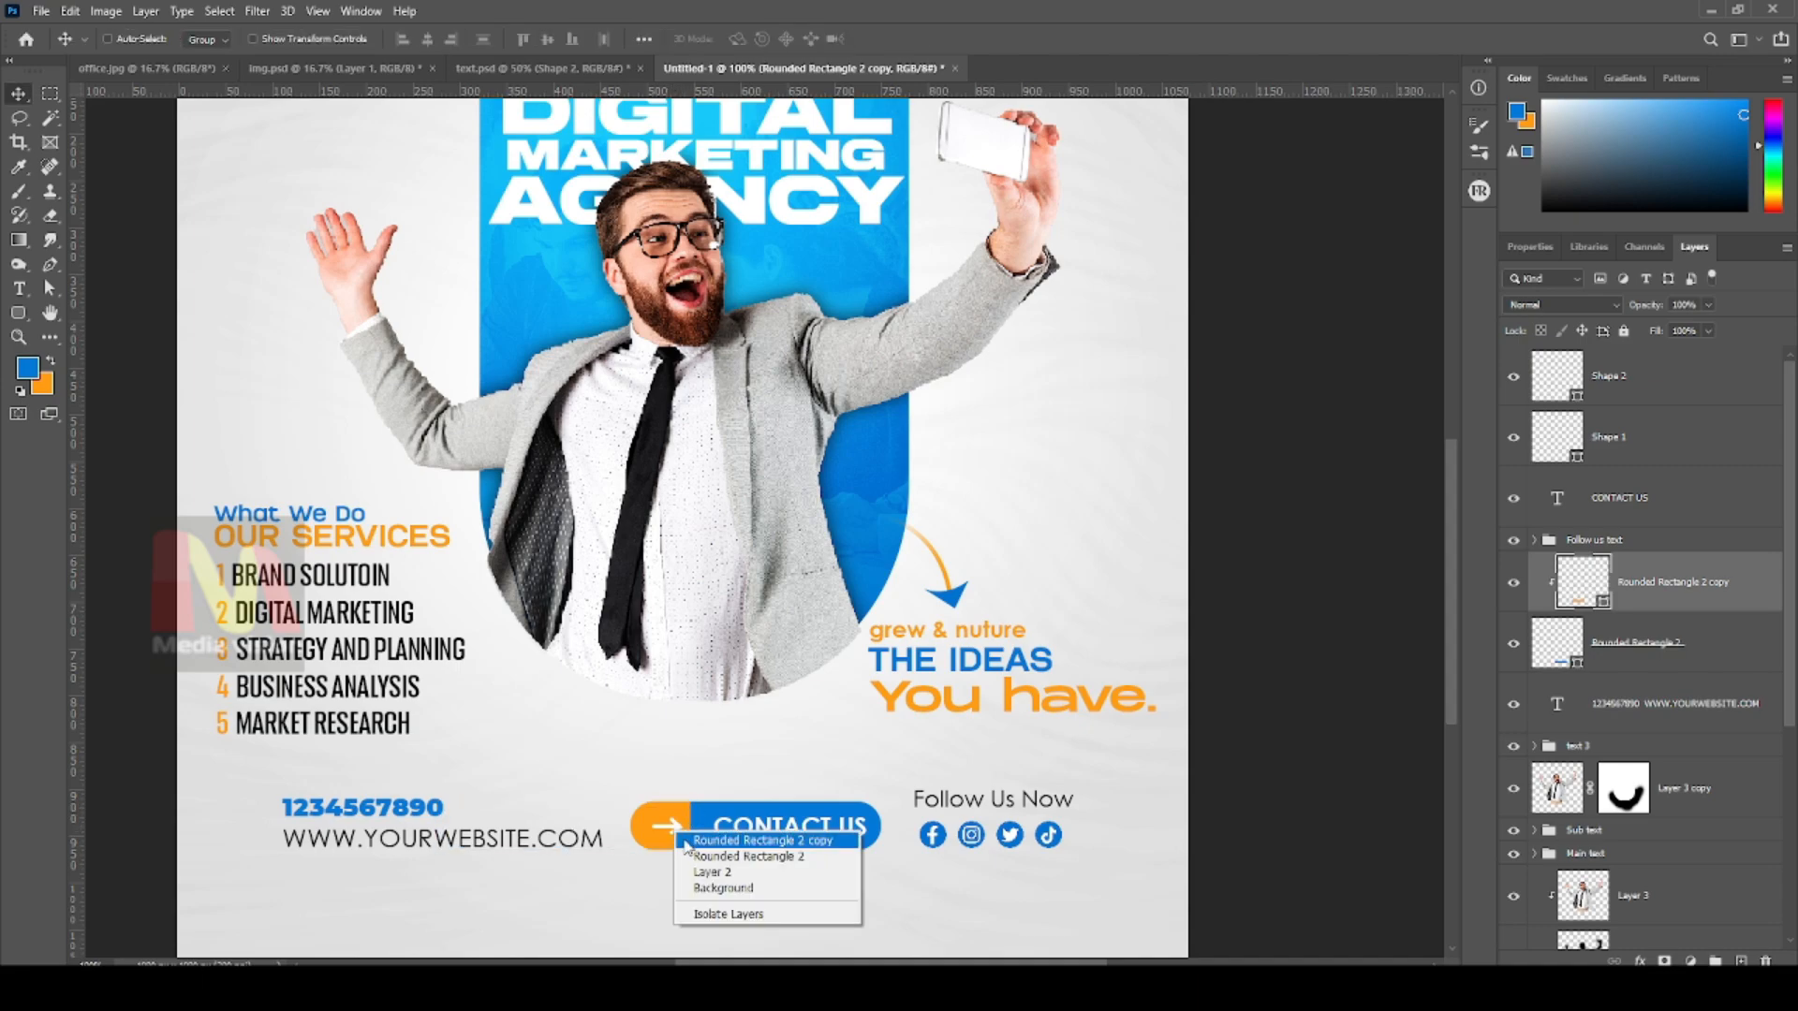
click(687, 841)
right_click(674, 824)
click(677, 825)
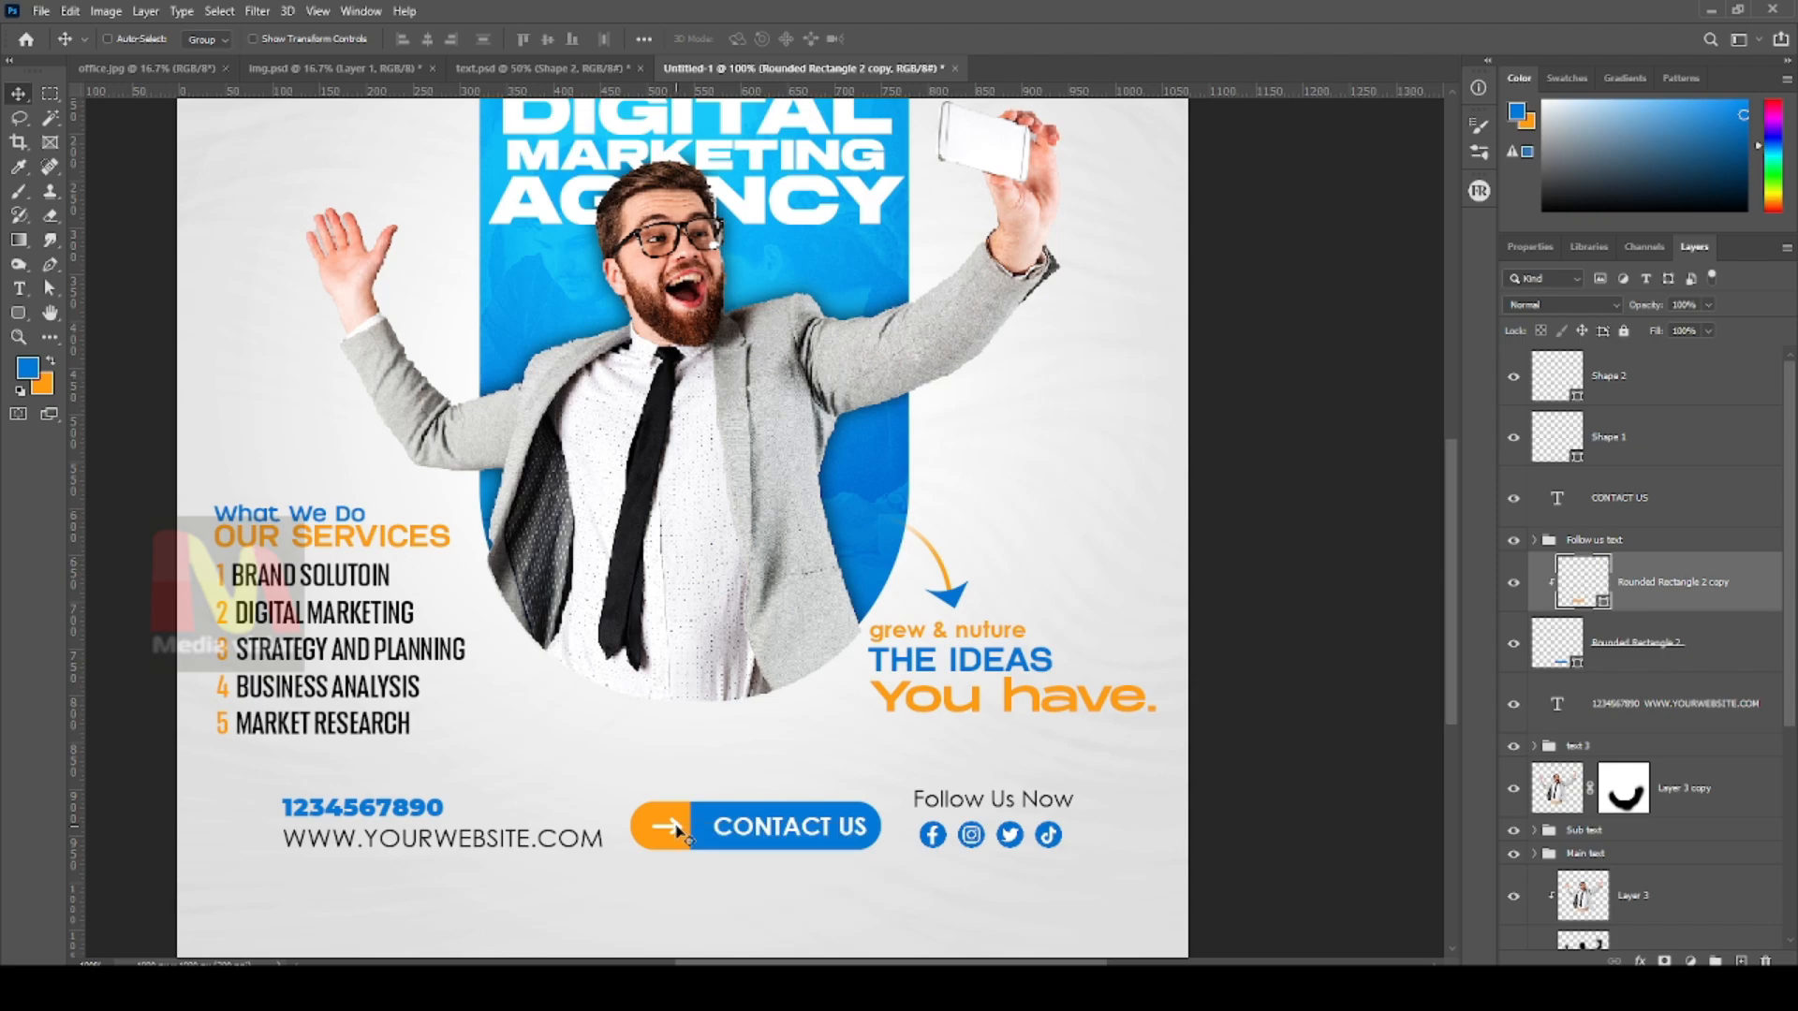
right_click(679, 830)
click(745, 687)
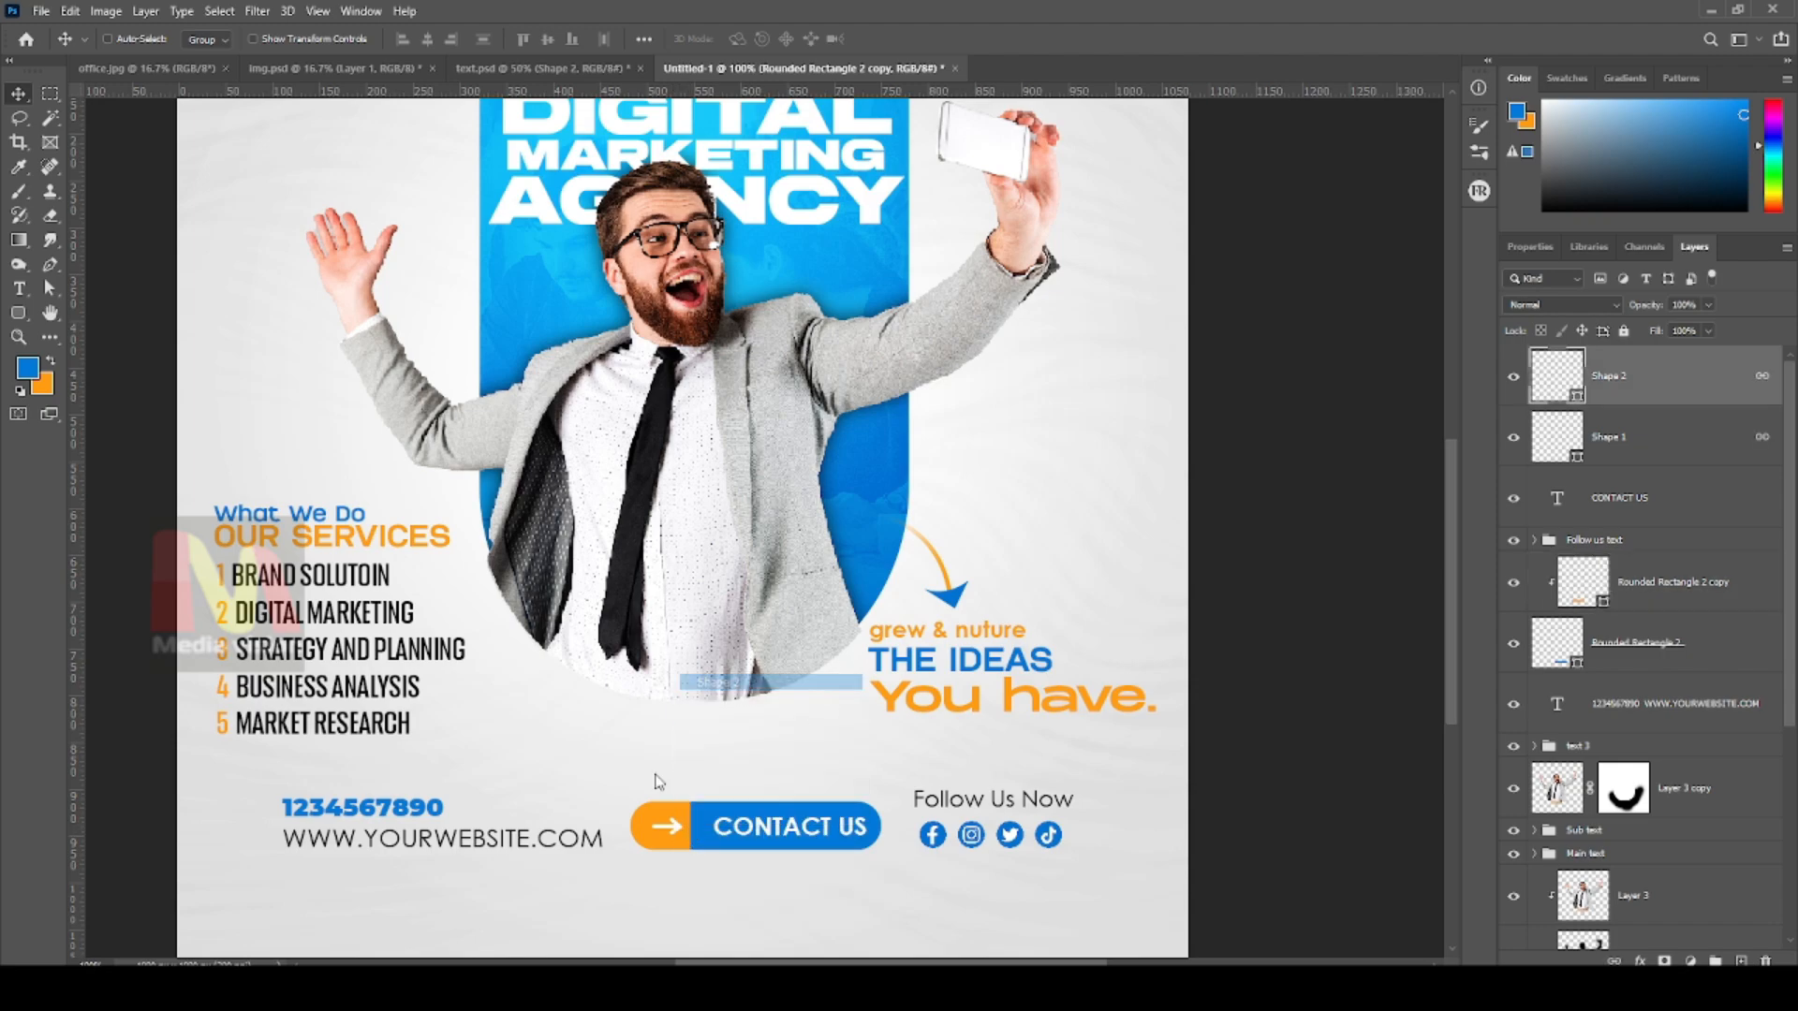
key(ctrl+t)
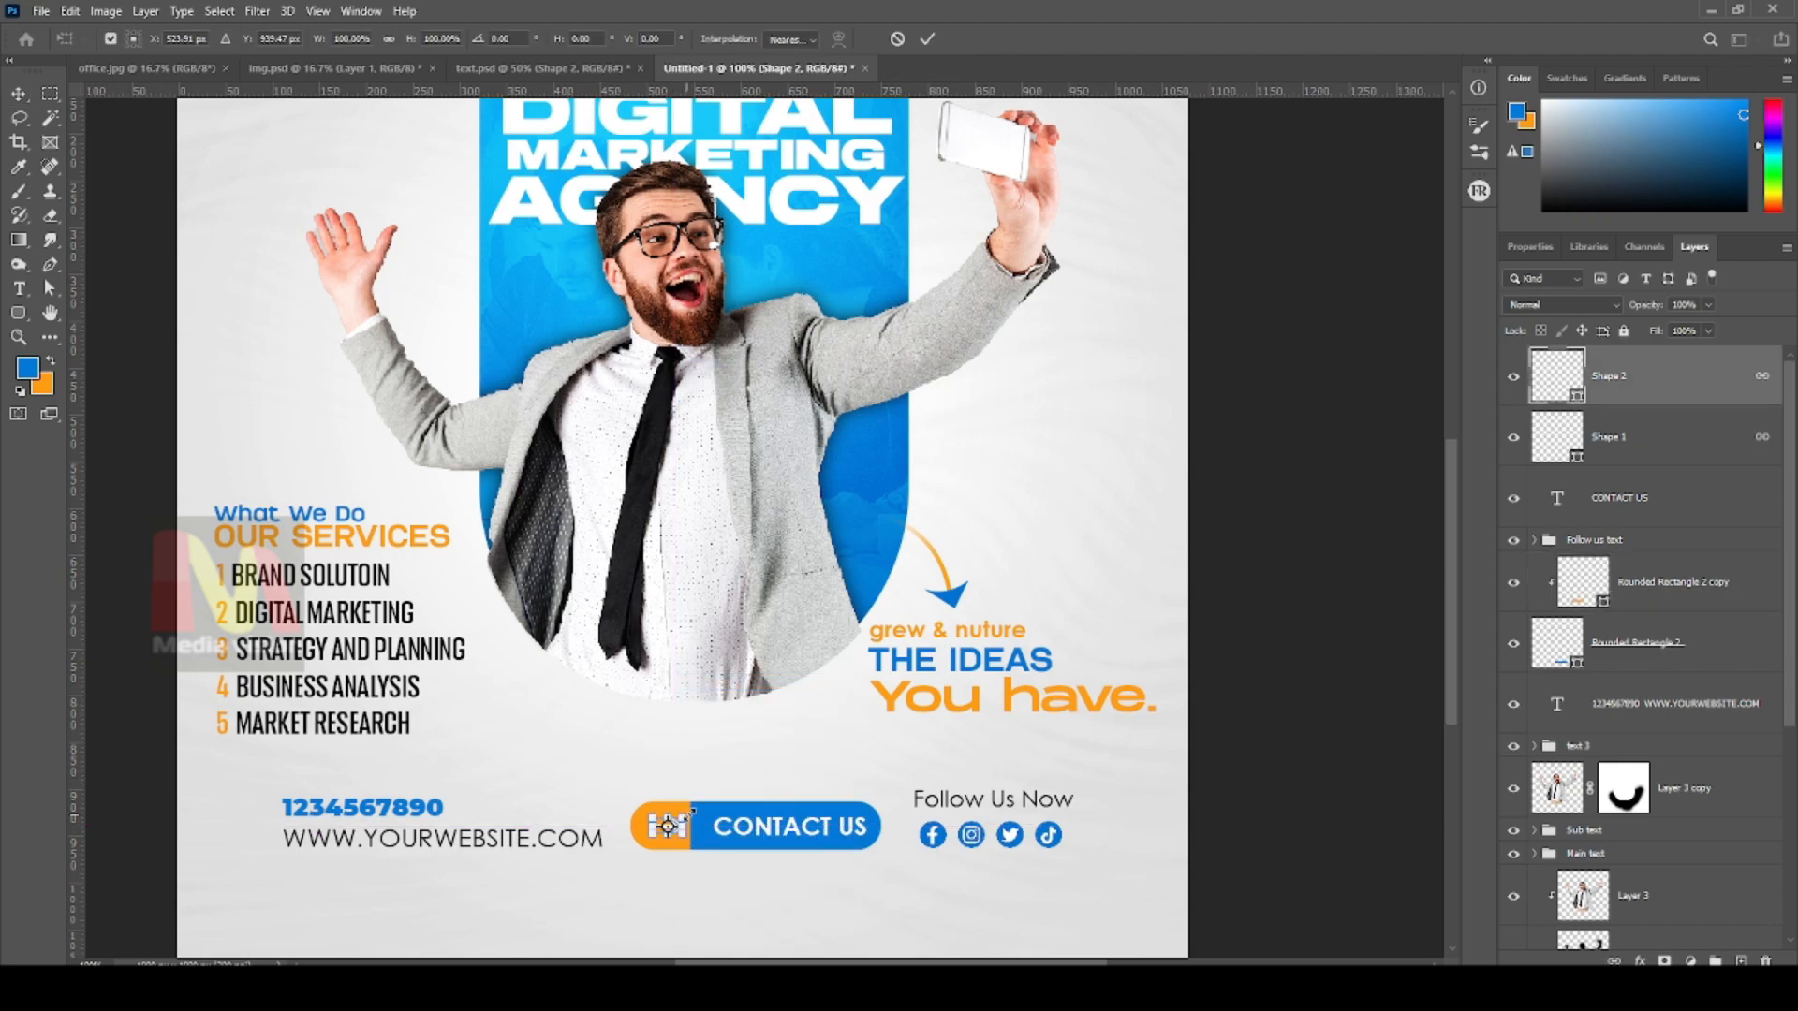
key(Return)
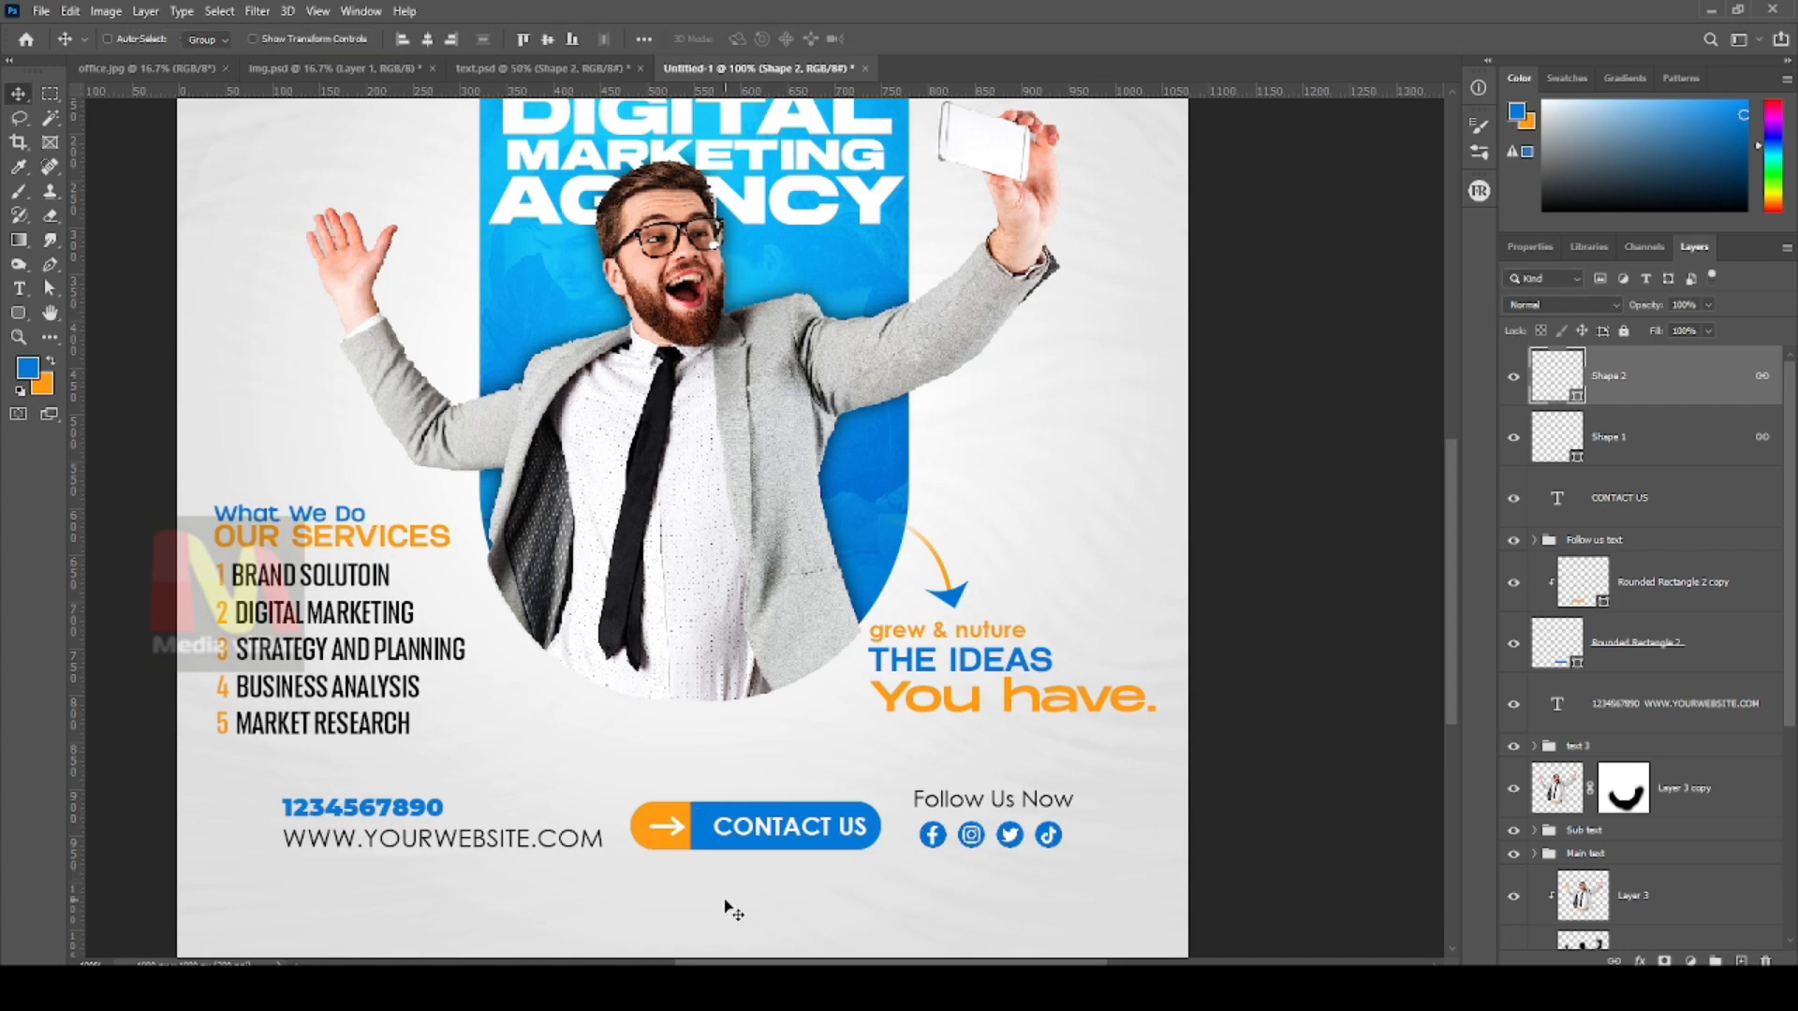
Enlarge the "CONTACT US" text slightly toward the arrow so it fills the button's blue section
right_click(727, 838)
click(759, 859)
right_click(771, 840)
click(773, 843)
key(ctrl+t)
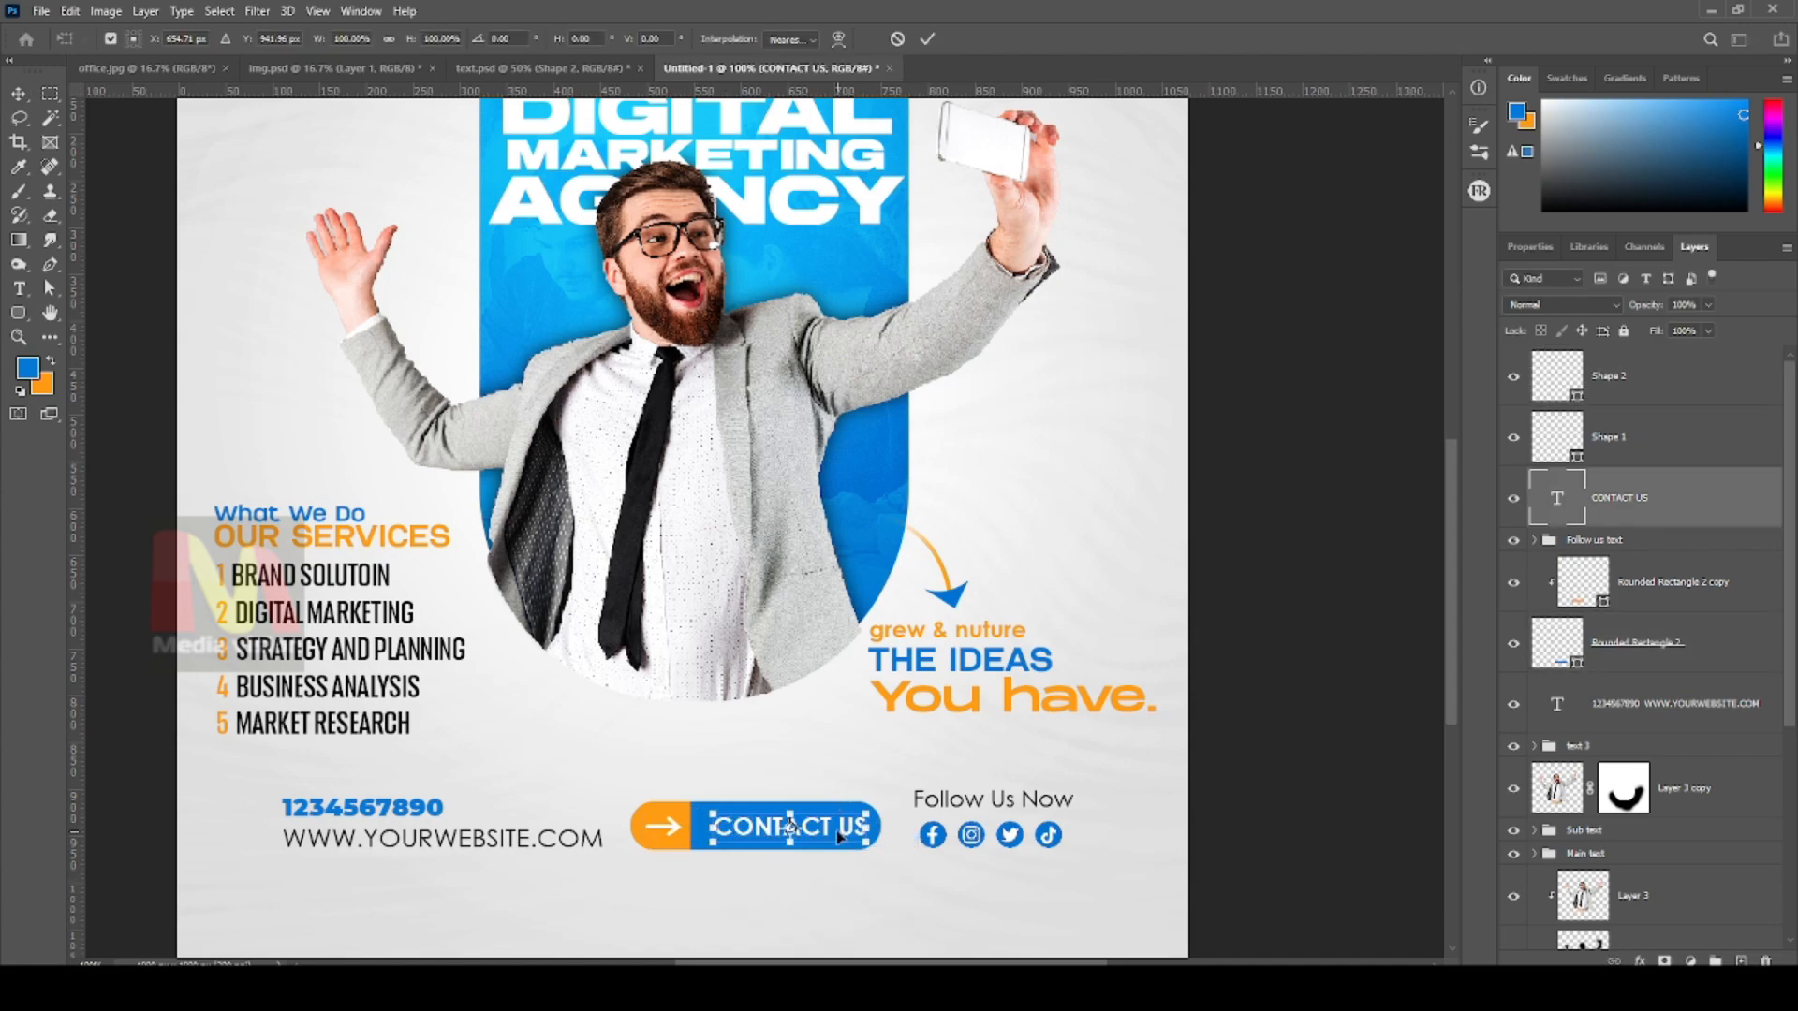
mouse_move(835, 829)
mouse_down()
mouse_move(858, 814)
mouse_move(823, 835)
mouse_up()
key(Return)
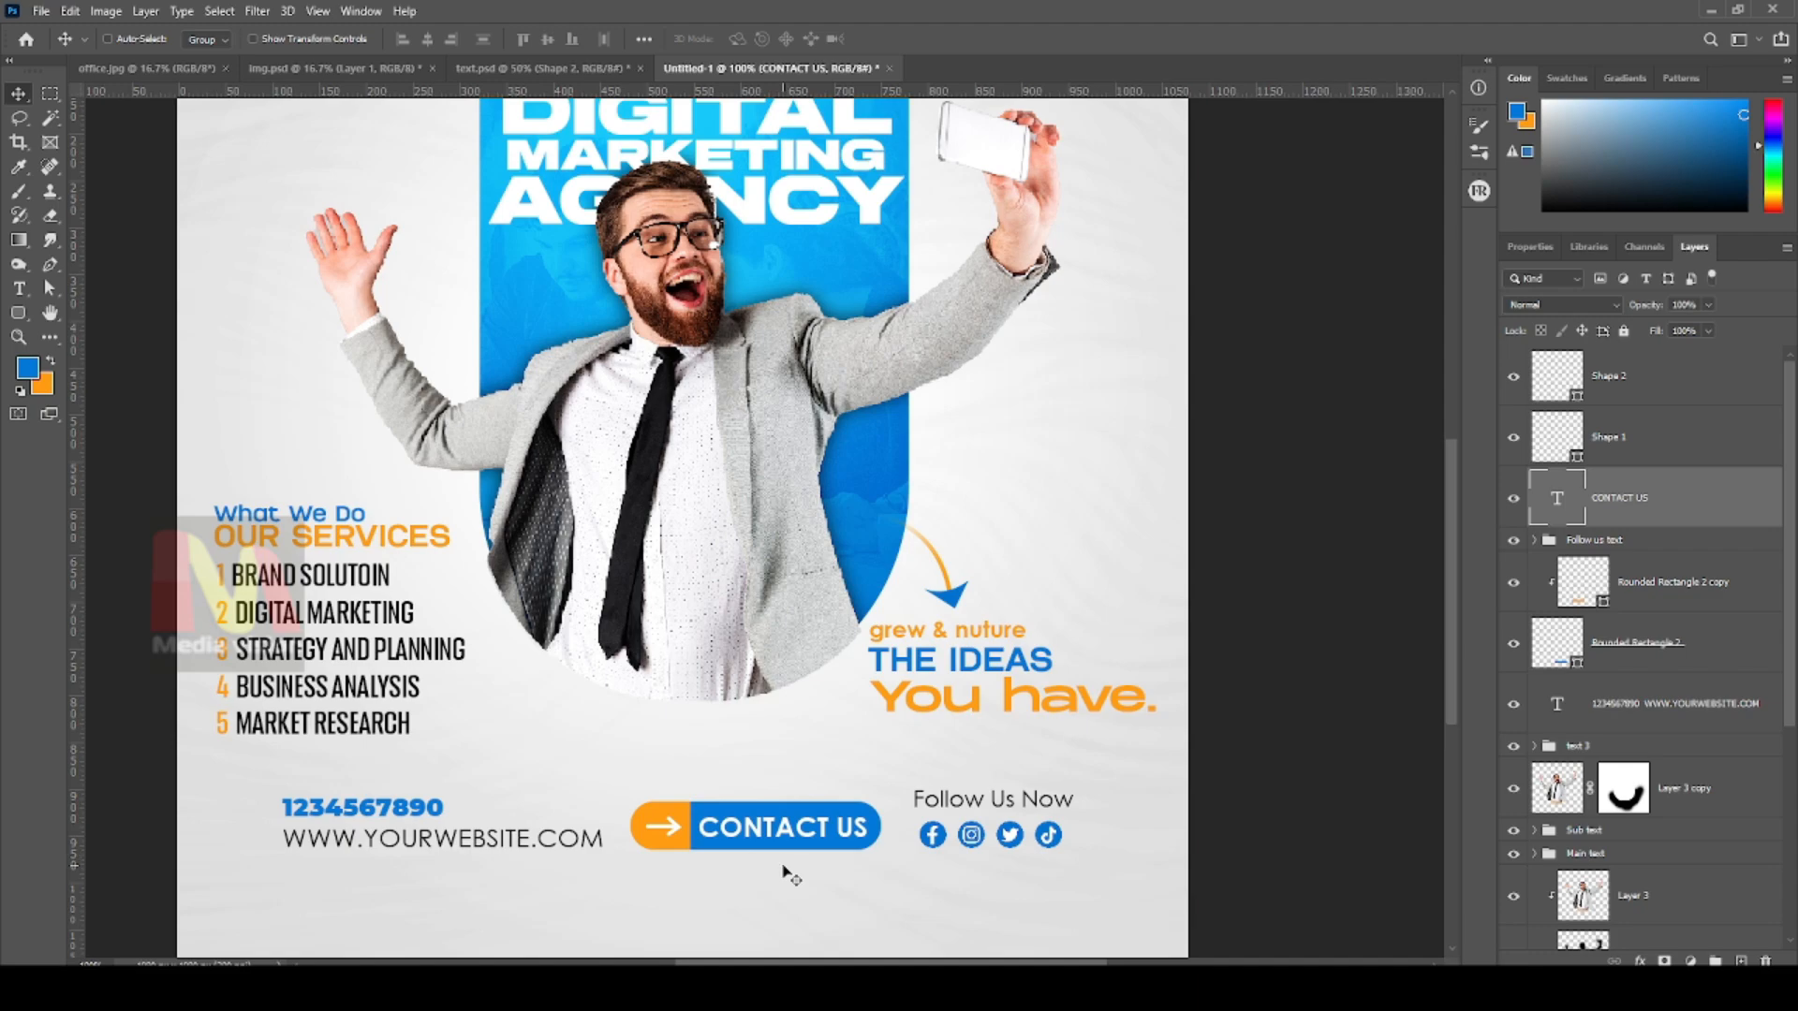
Move the "DIGITAL MARKETING AGENCY" heading slightly up within the blue shape
key(ctrl)
key(ctrl+minus)
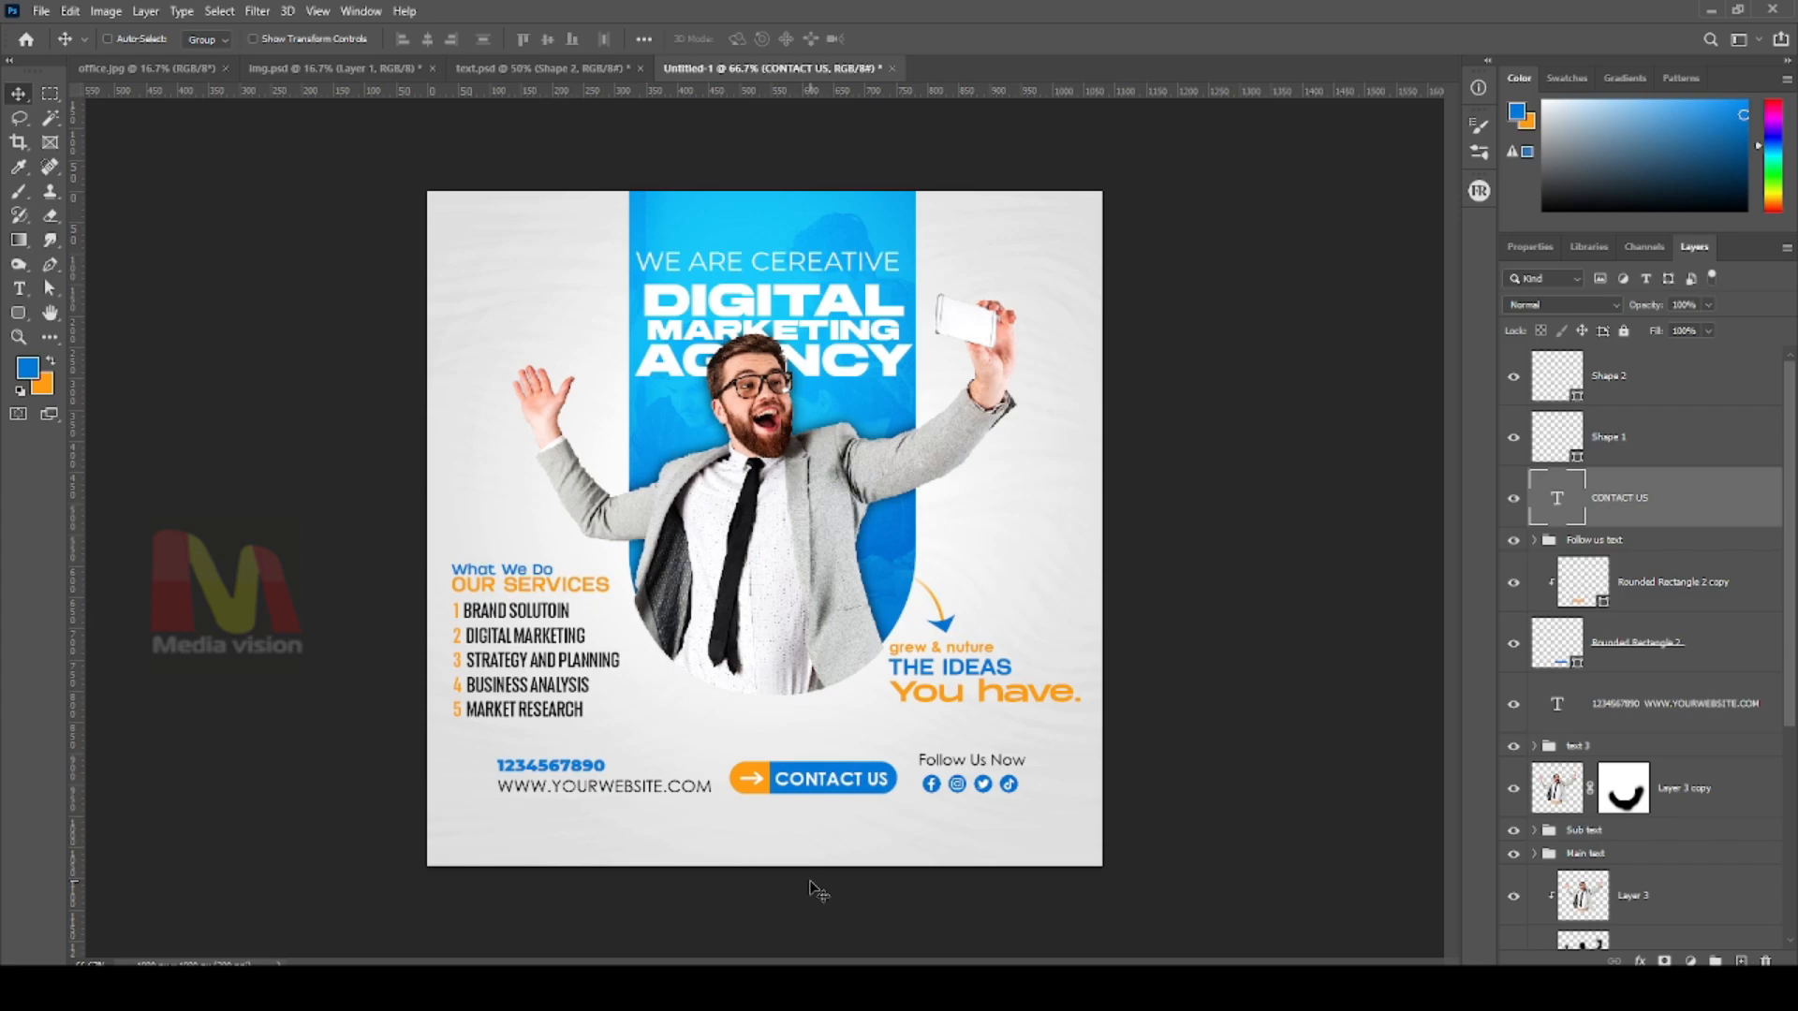
ctrl+click(812, 311)
drag(813, 312, 810, 288)
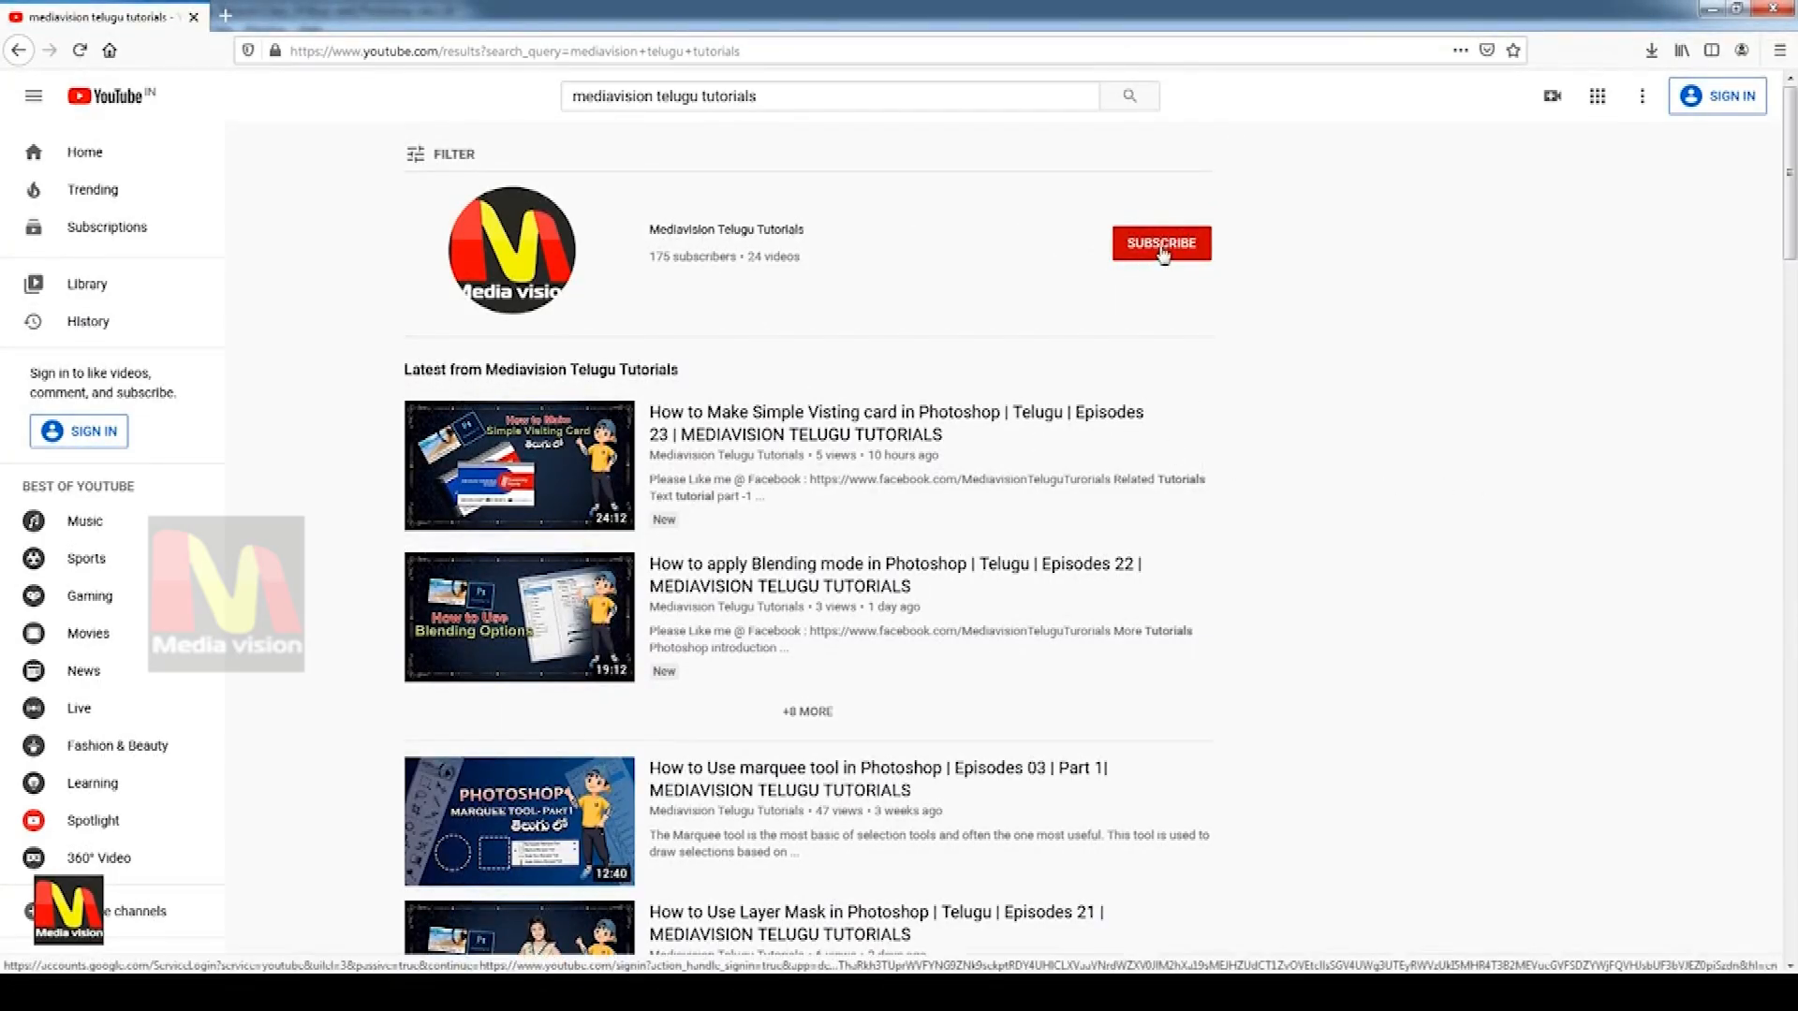
Switch to YouTube, open the Mediavision Telugu Tutorials channel's videos and browse the uploads
click(719, 230)
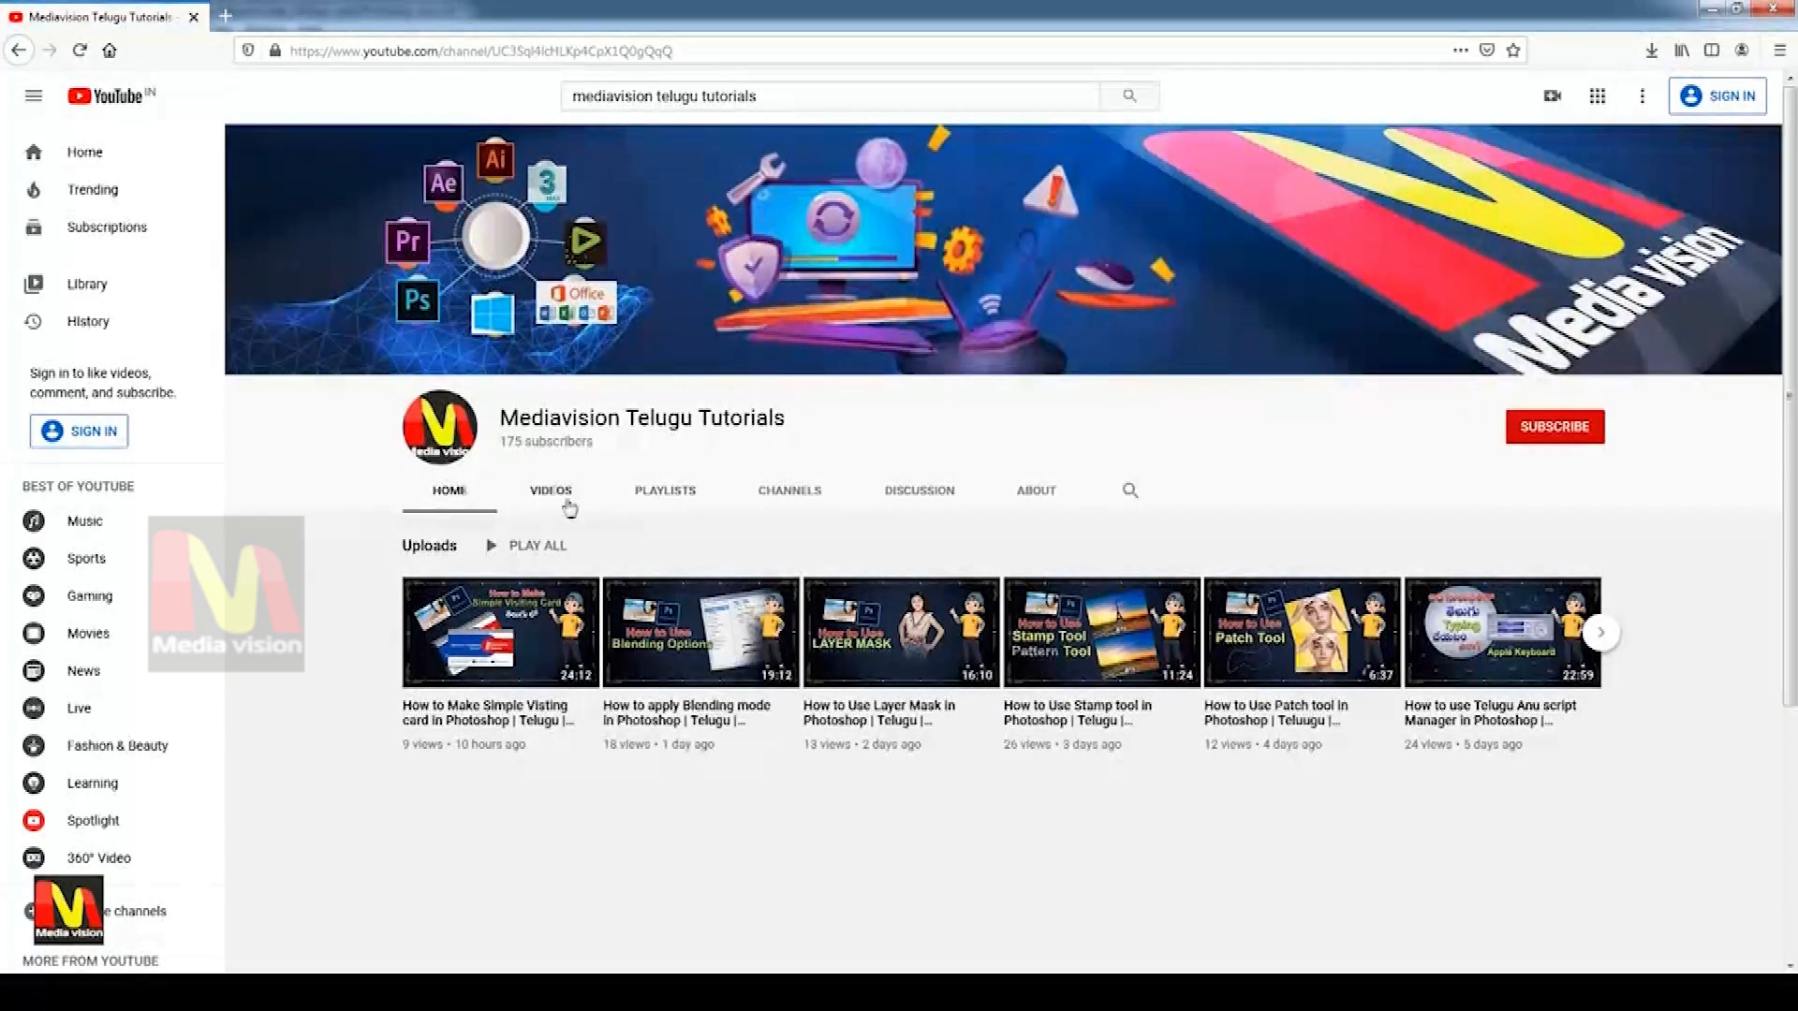
click(554, 491)
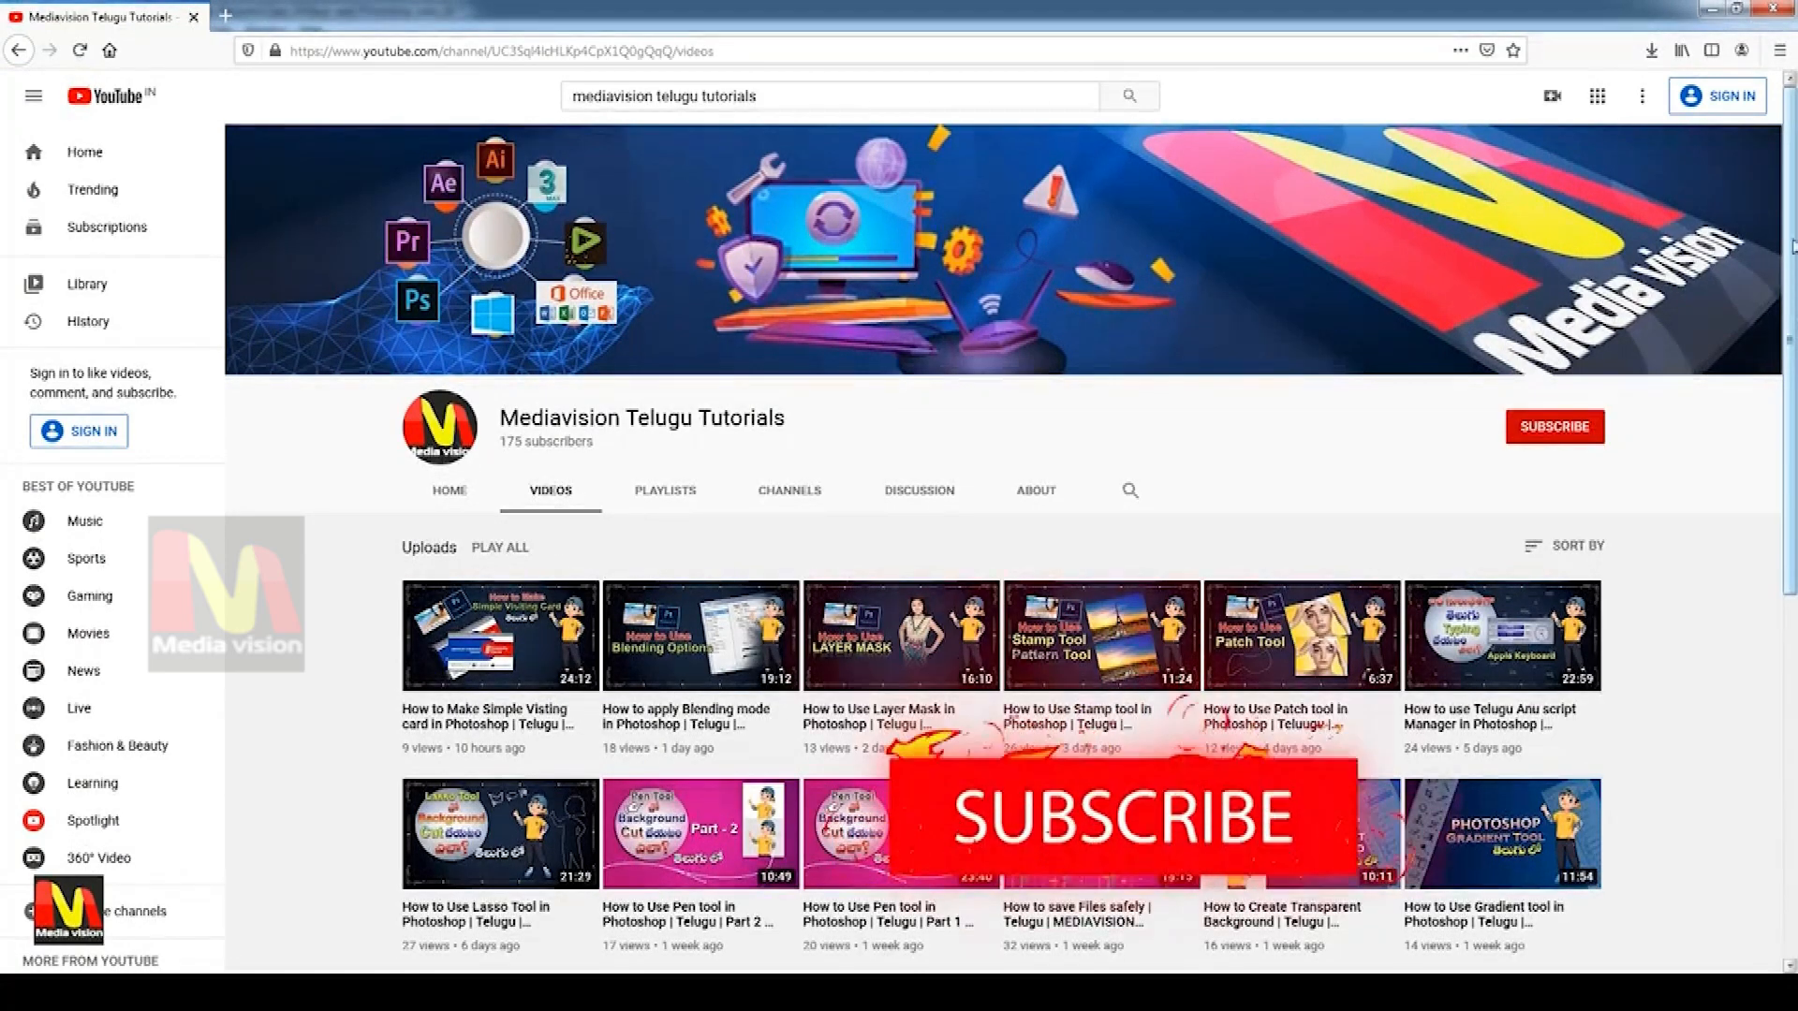
scroll(1790, 330, down, 2)
scroll(1002, 562, down, 3)
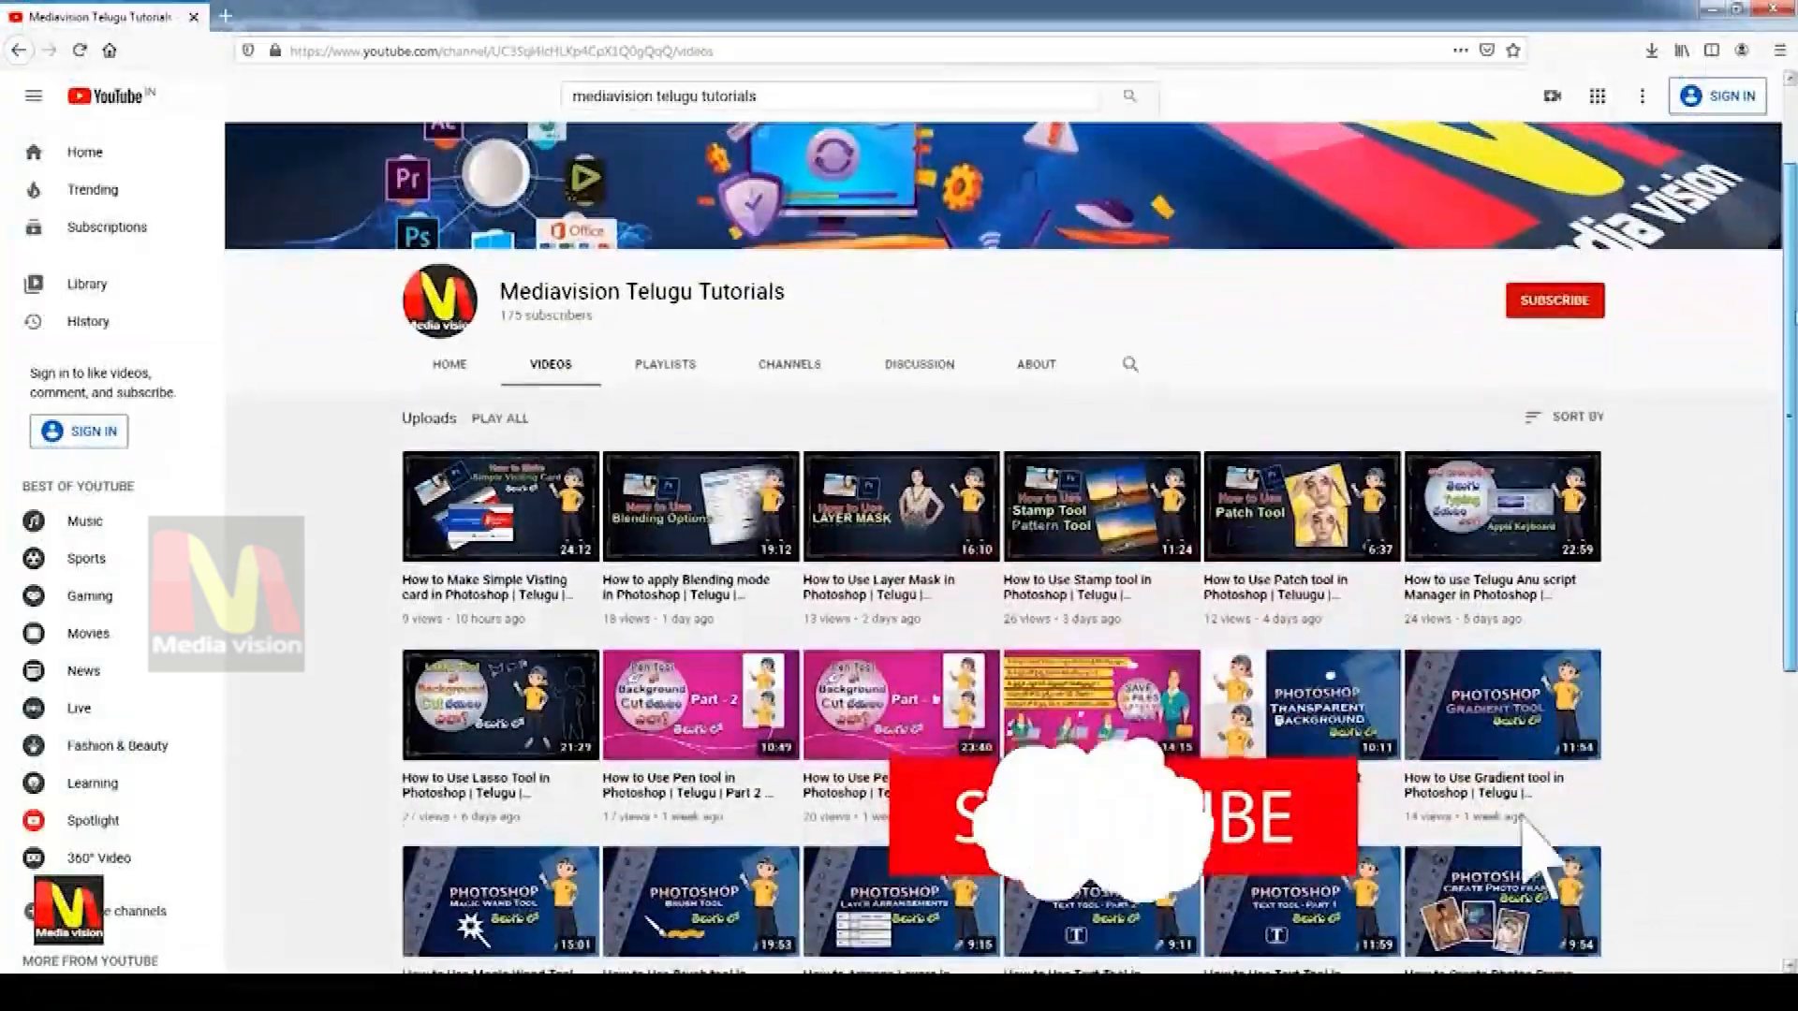
scroll(1423, 842, down, 3)
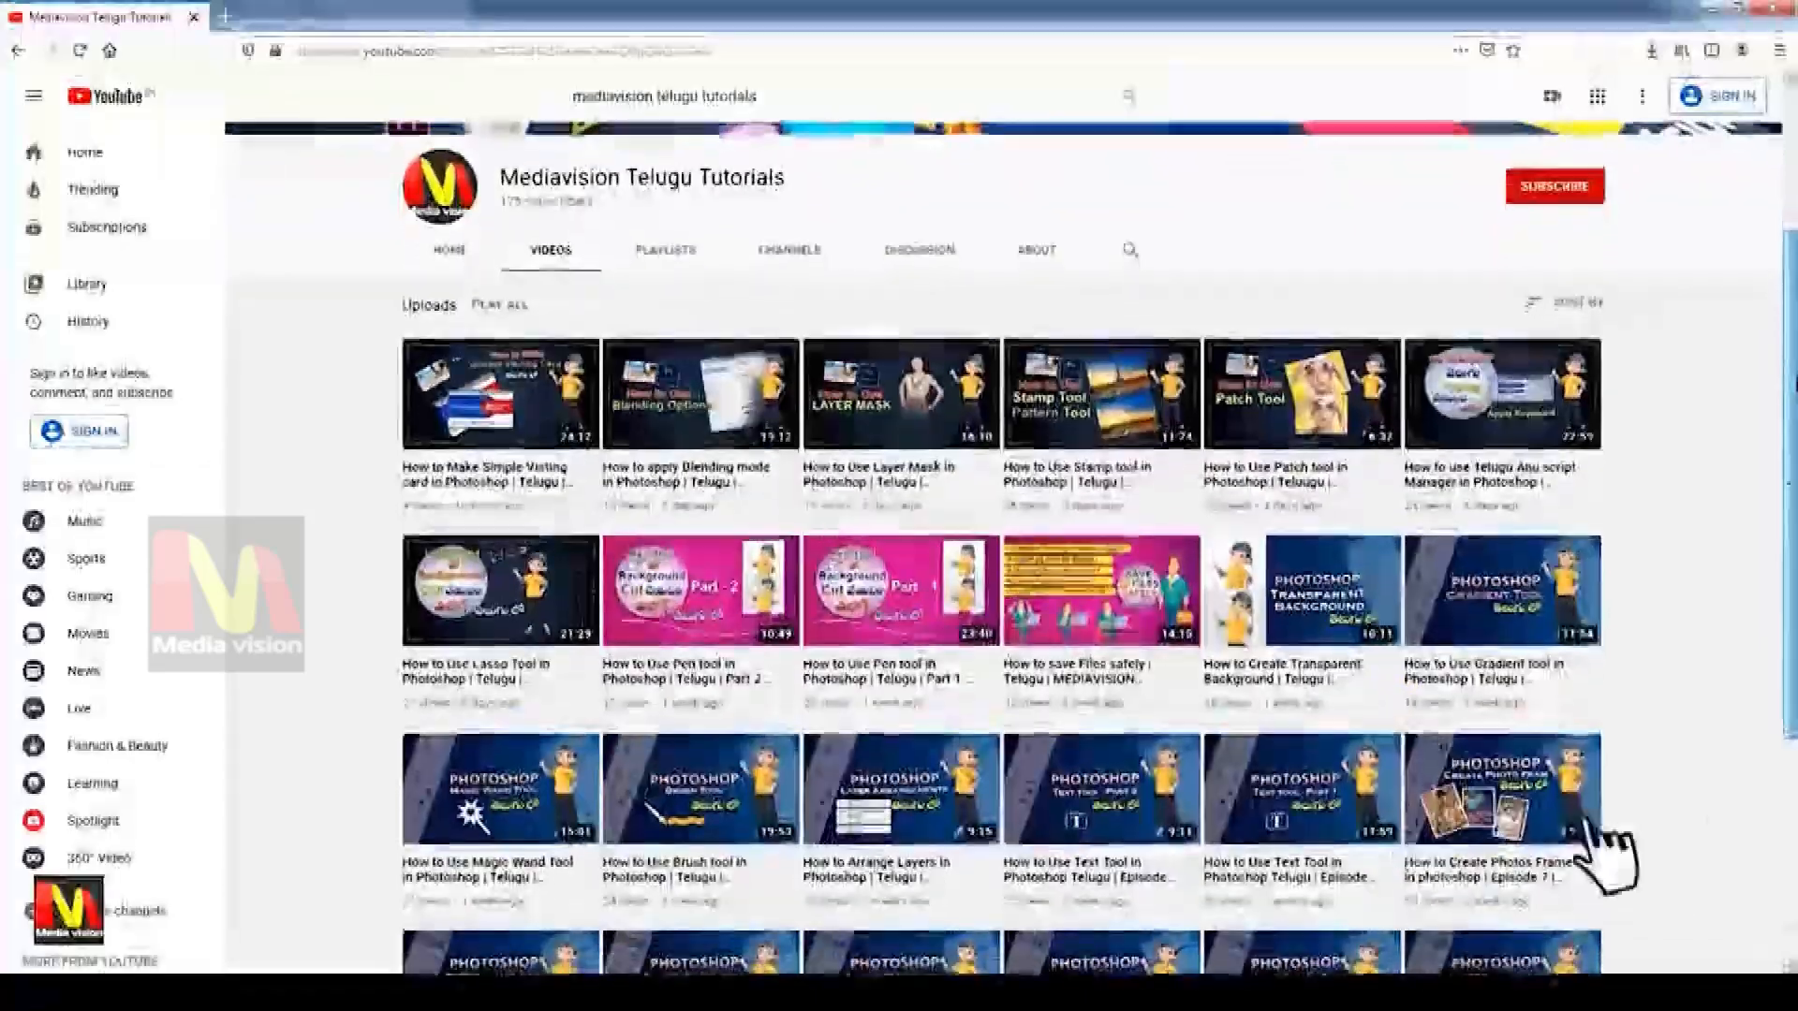
scroll(1002, 562, down, 2)
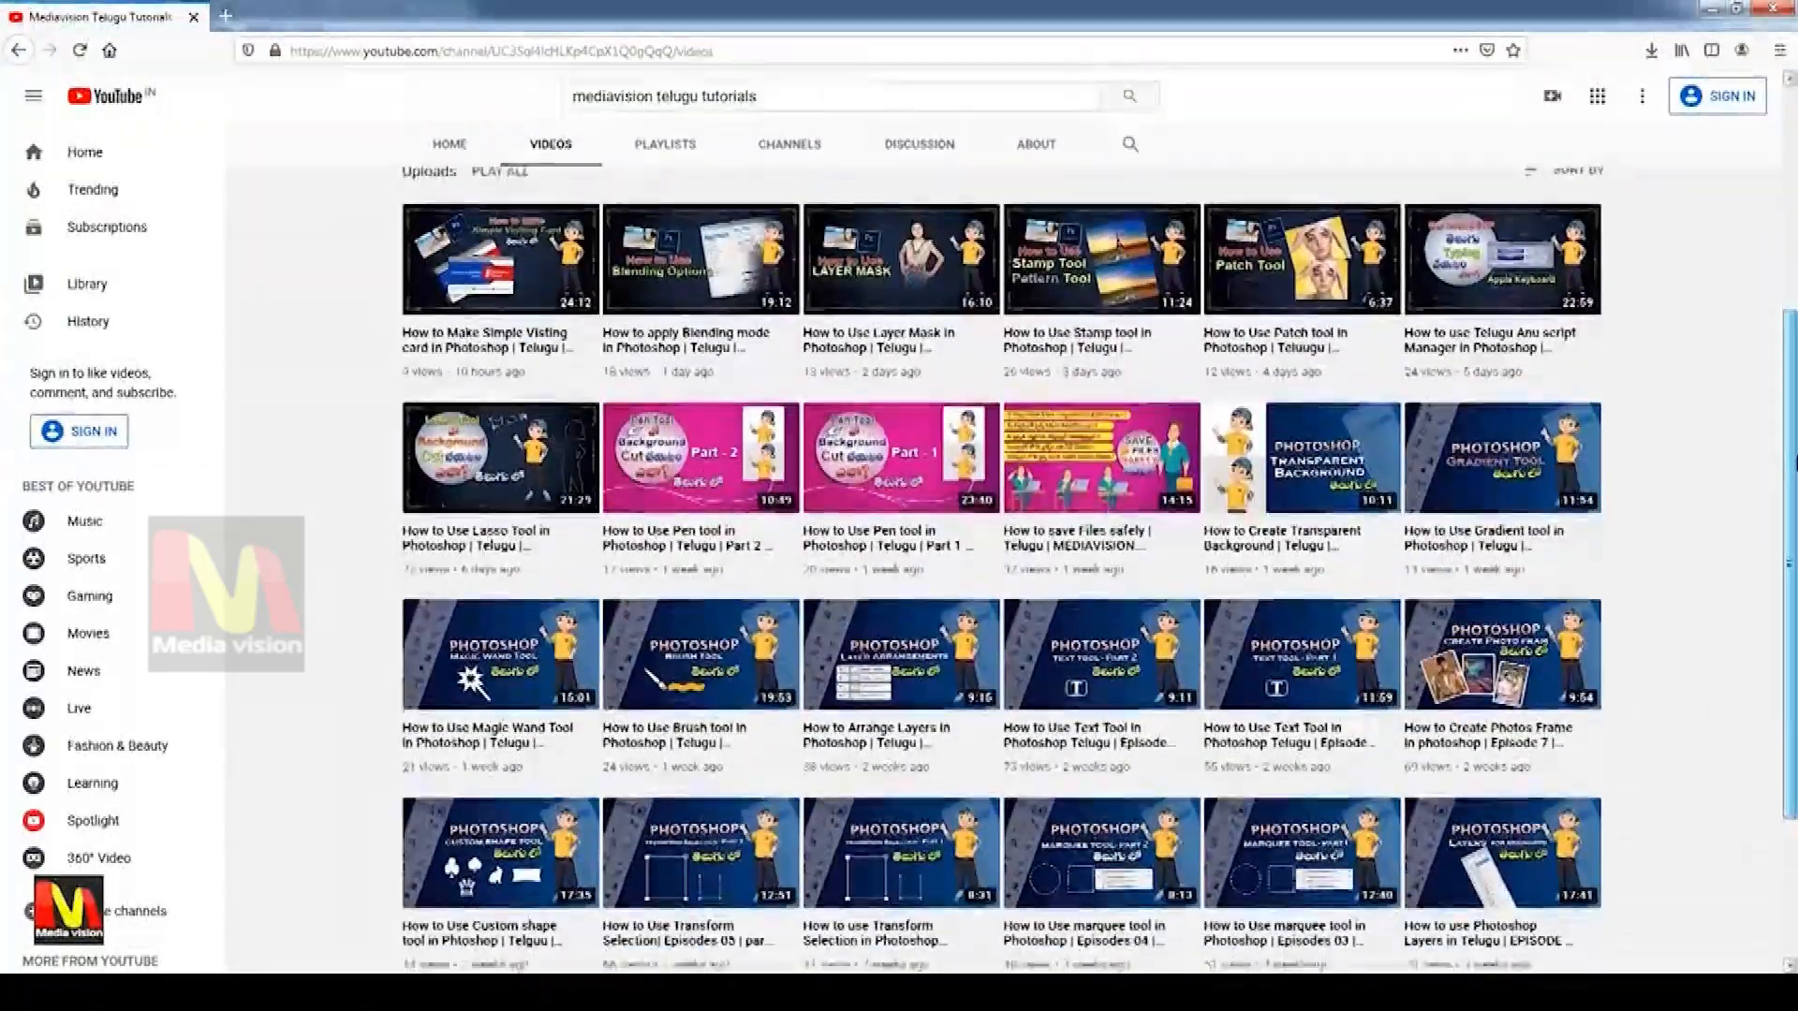